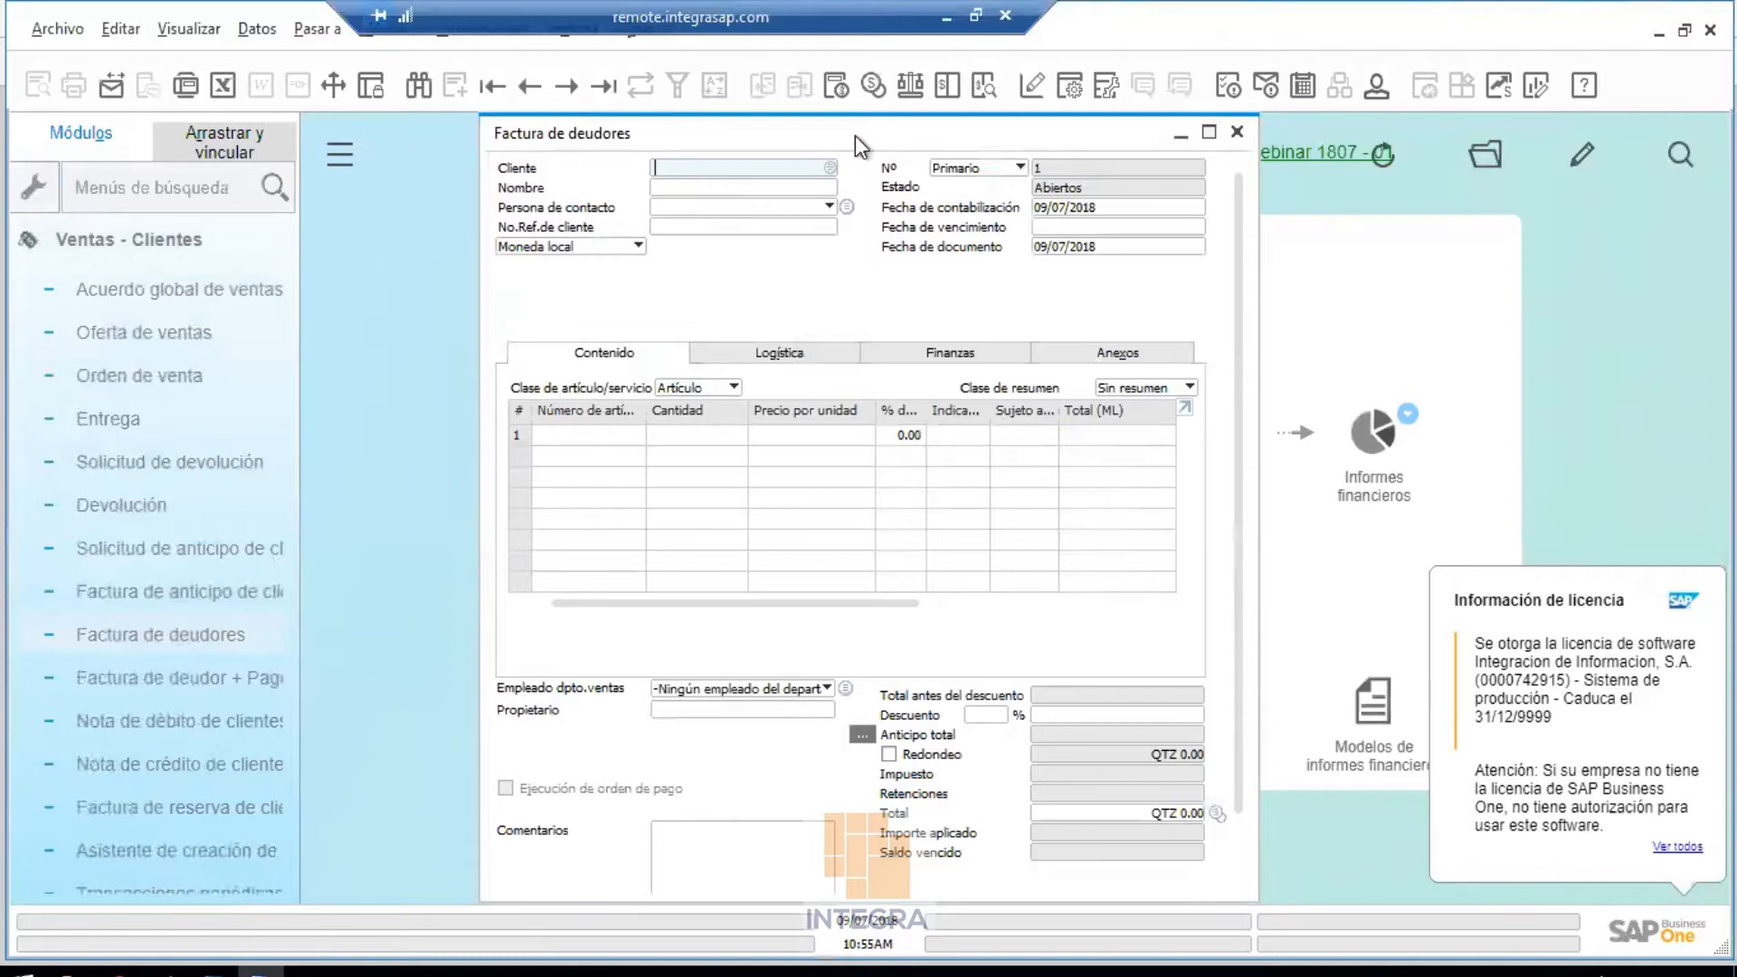
In Edit Form UI mode, disable the Fecha de documento field on the A/R invoice
click(493, 41)
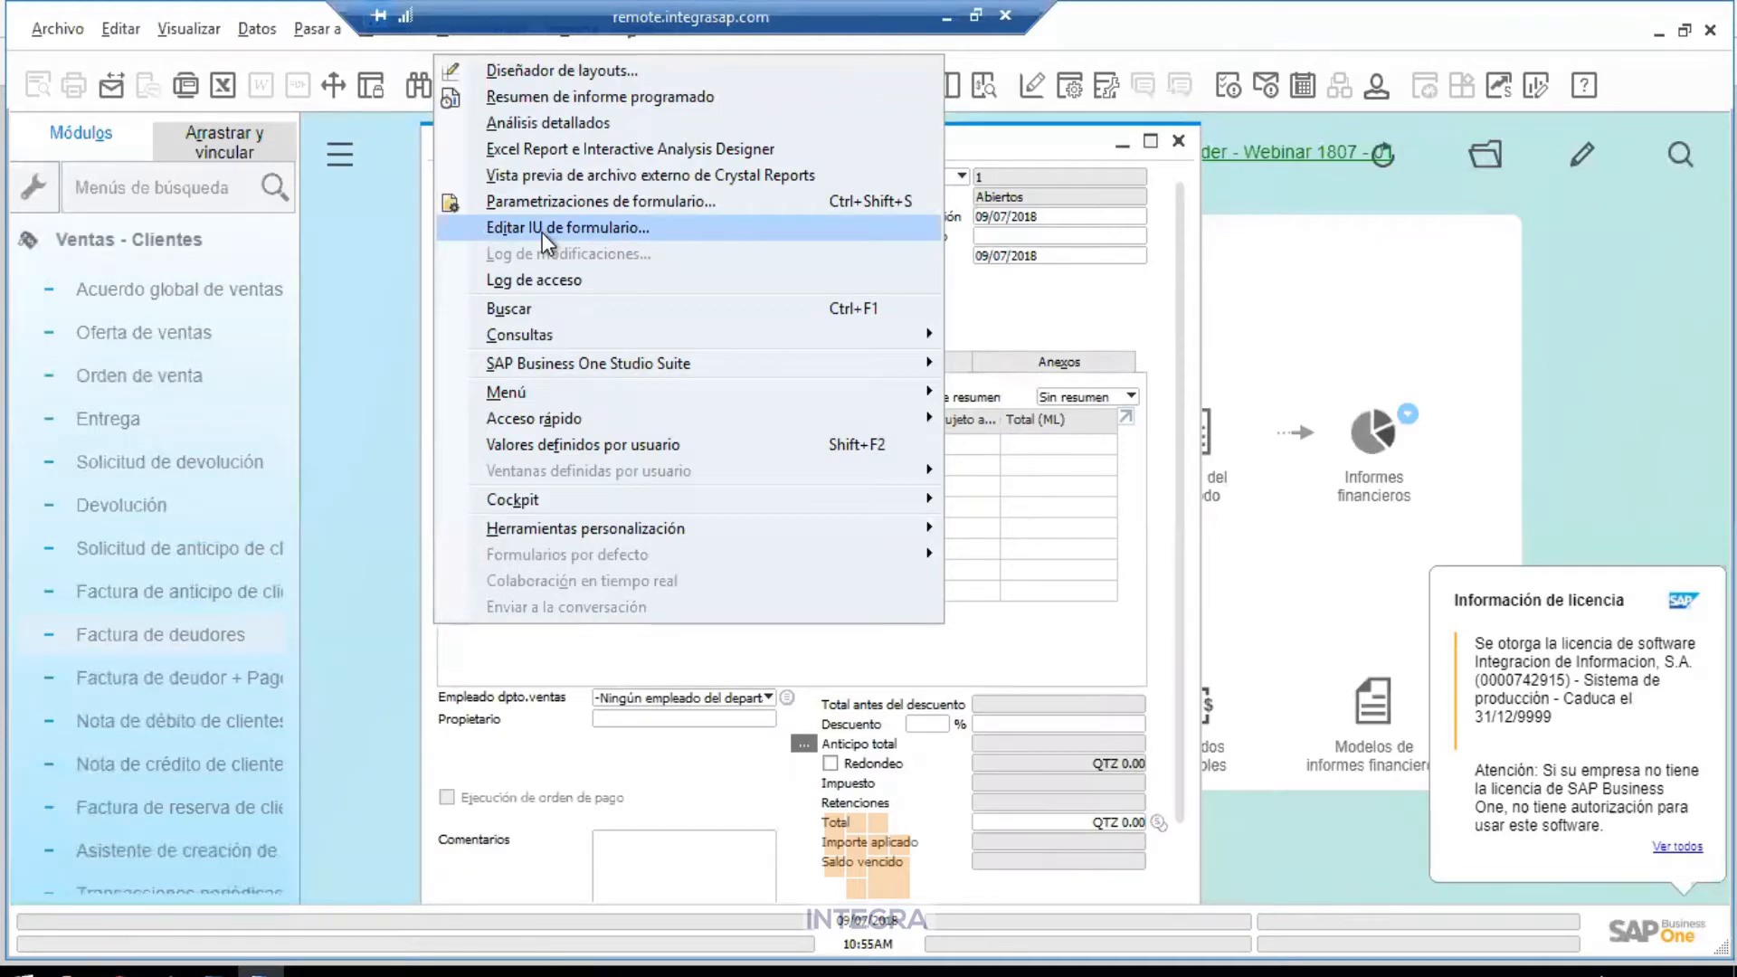
click(646, 232)
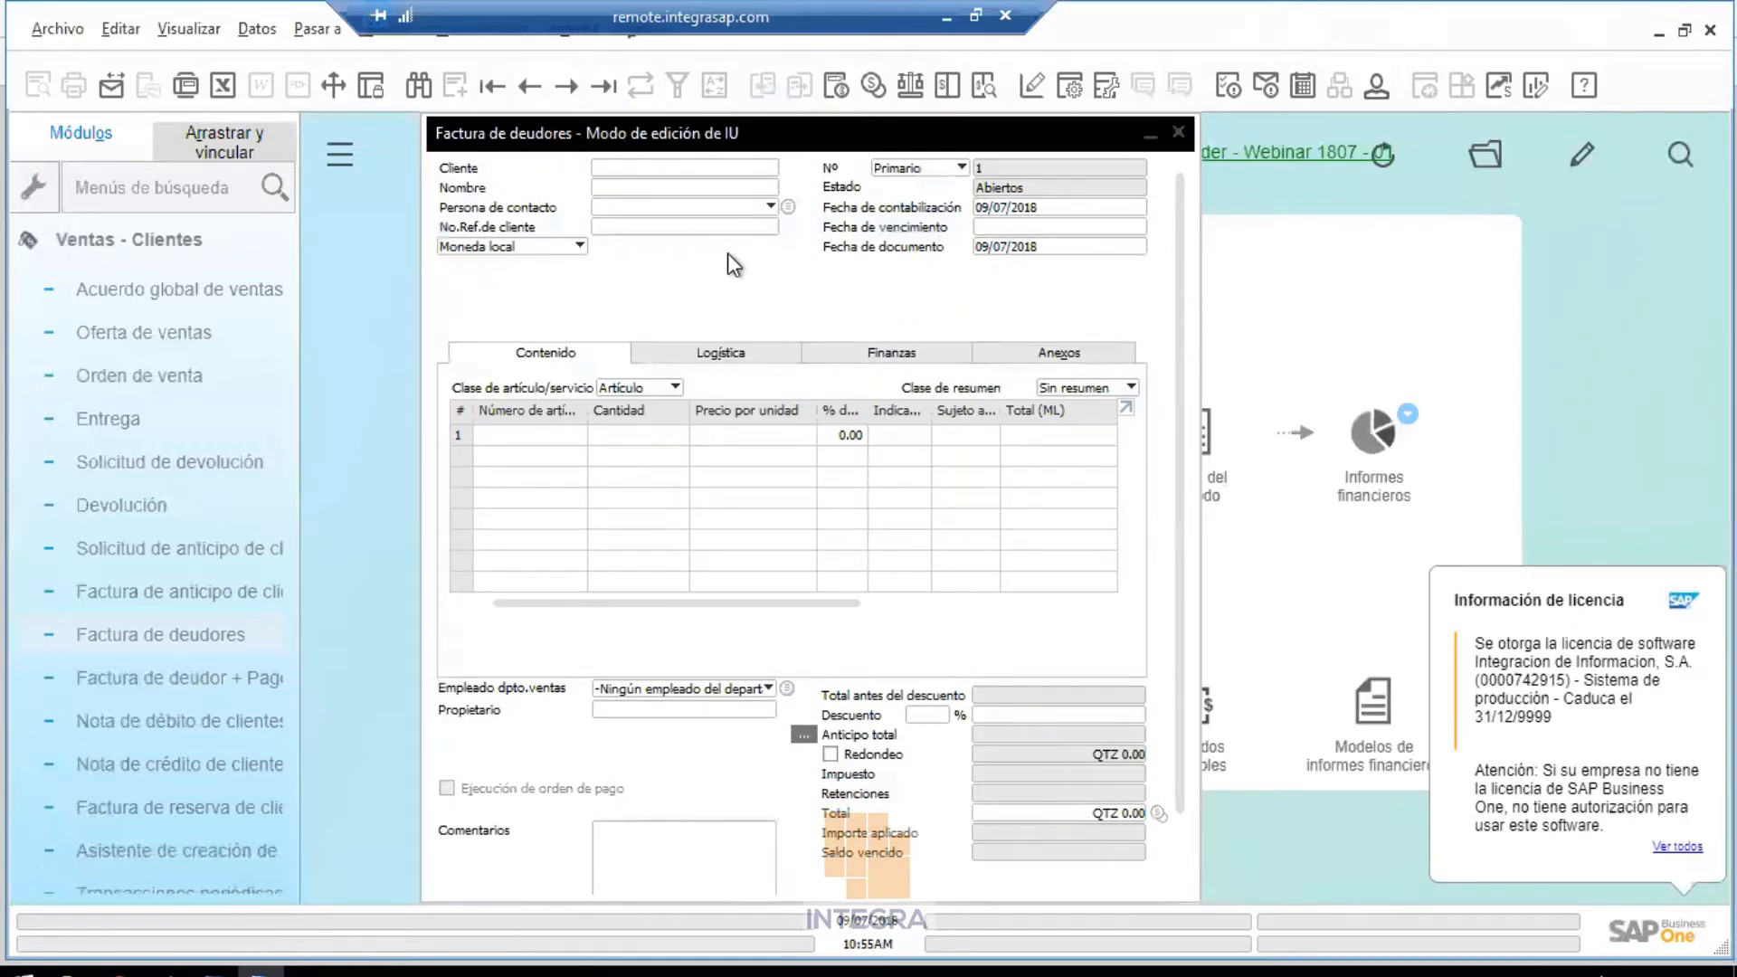
click(896, 246)
right_click(895, 246)
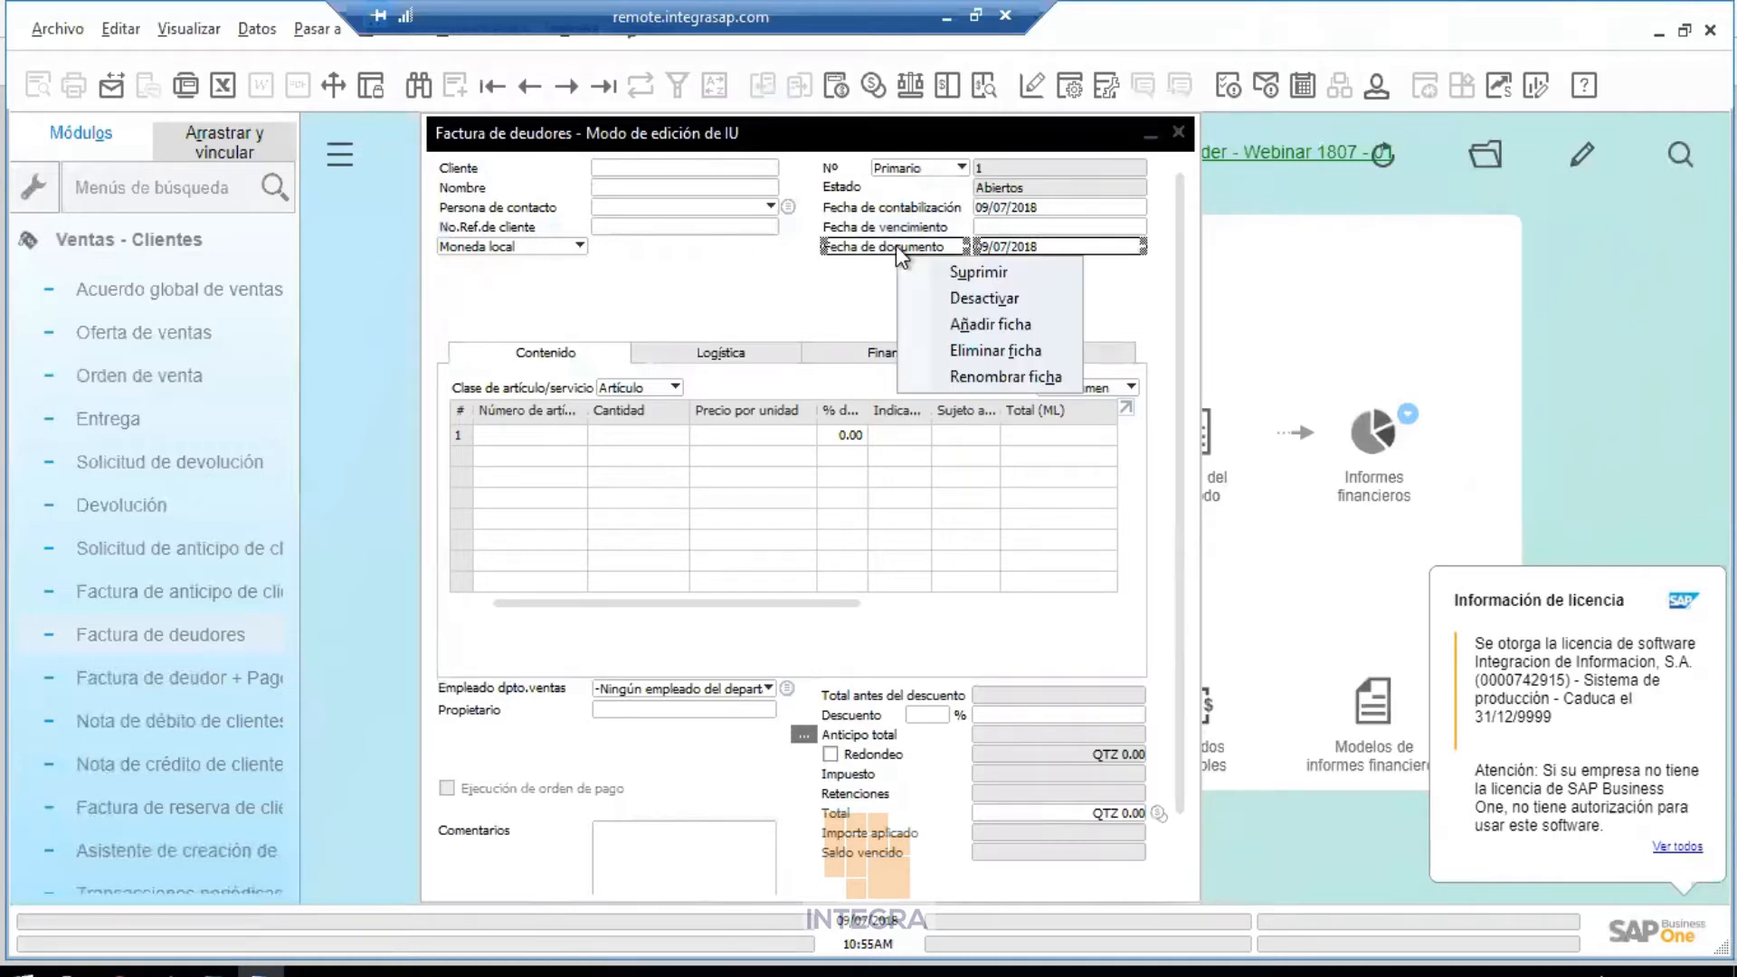
click(944, 295)
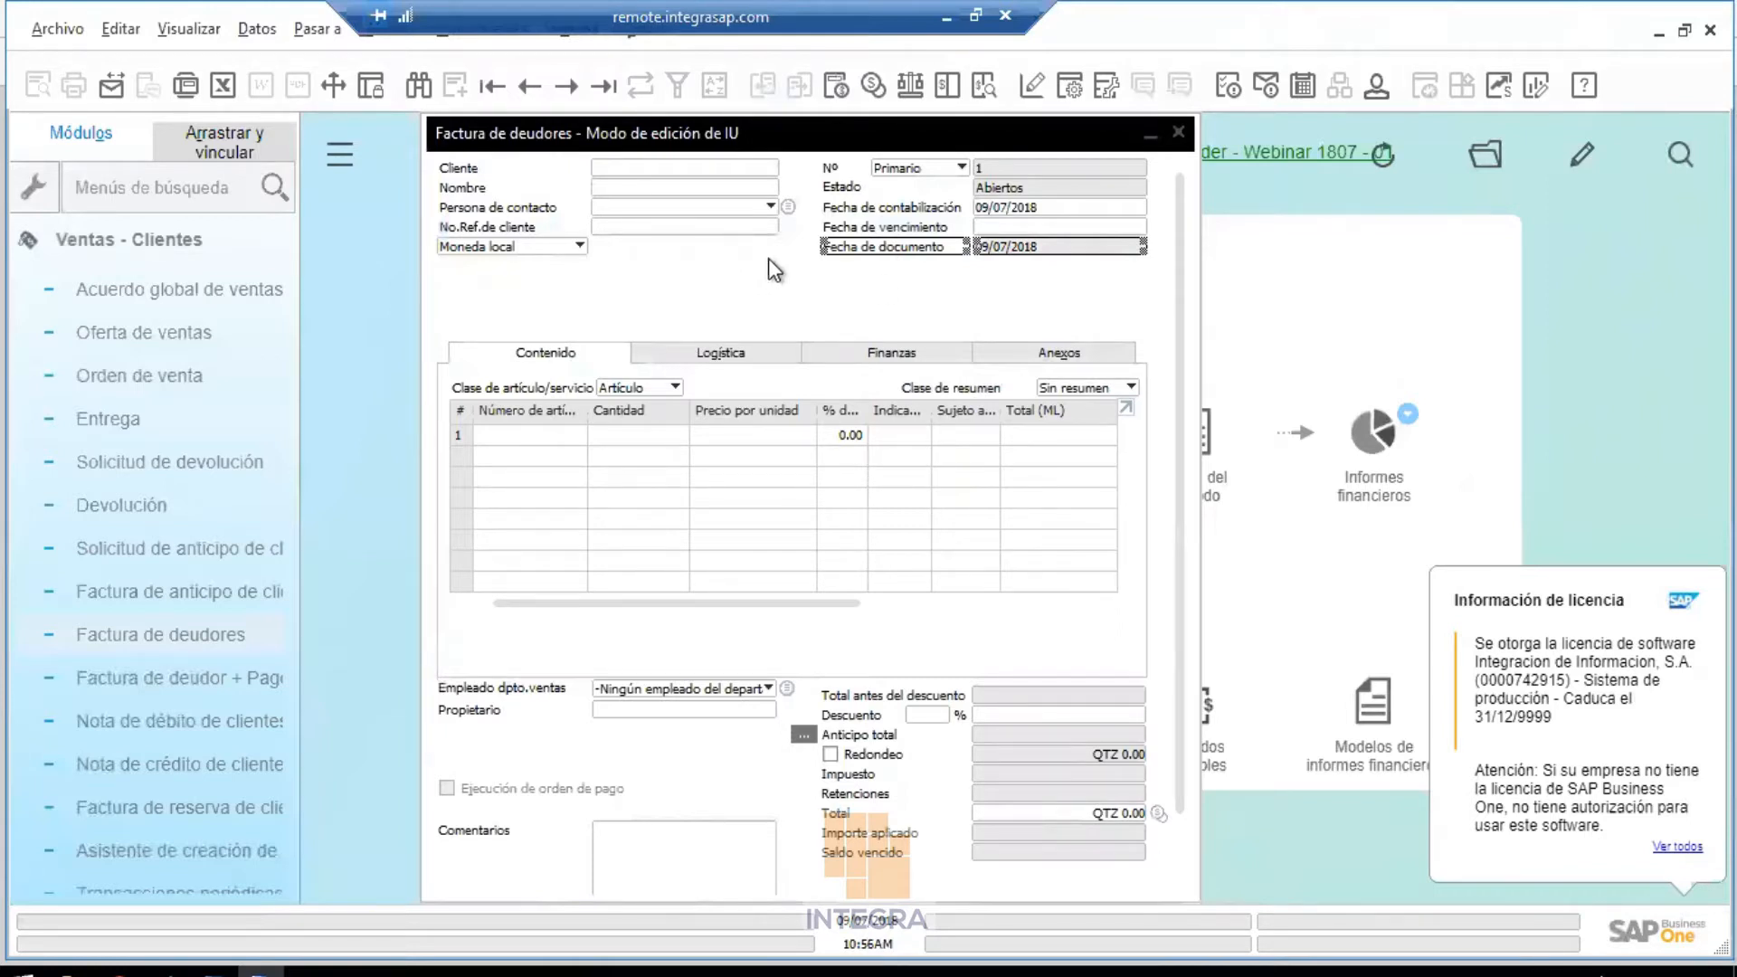
Move Empleado dpto.ventas up under the header, save the layout and close the editor
click(518, 680)
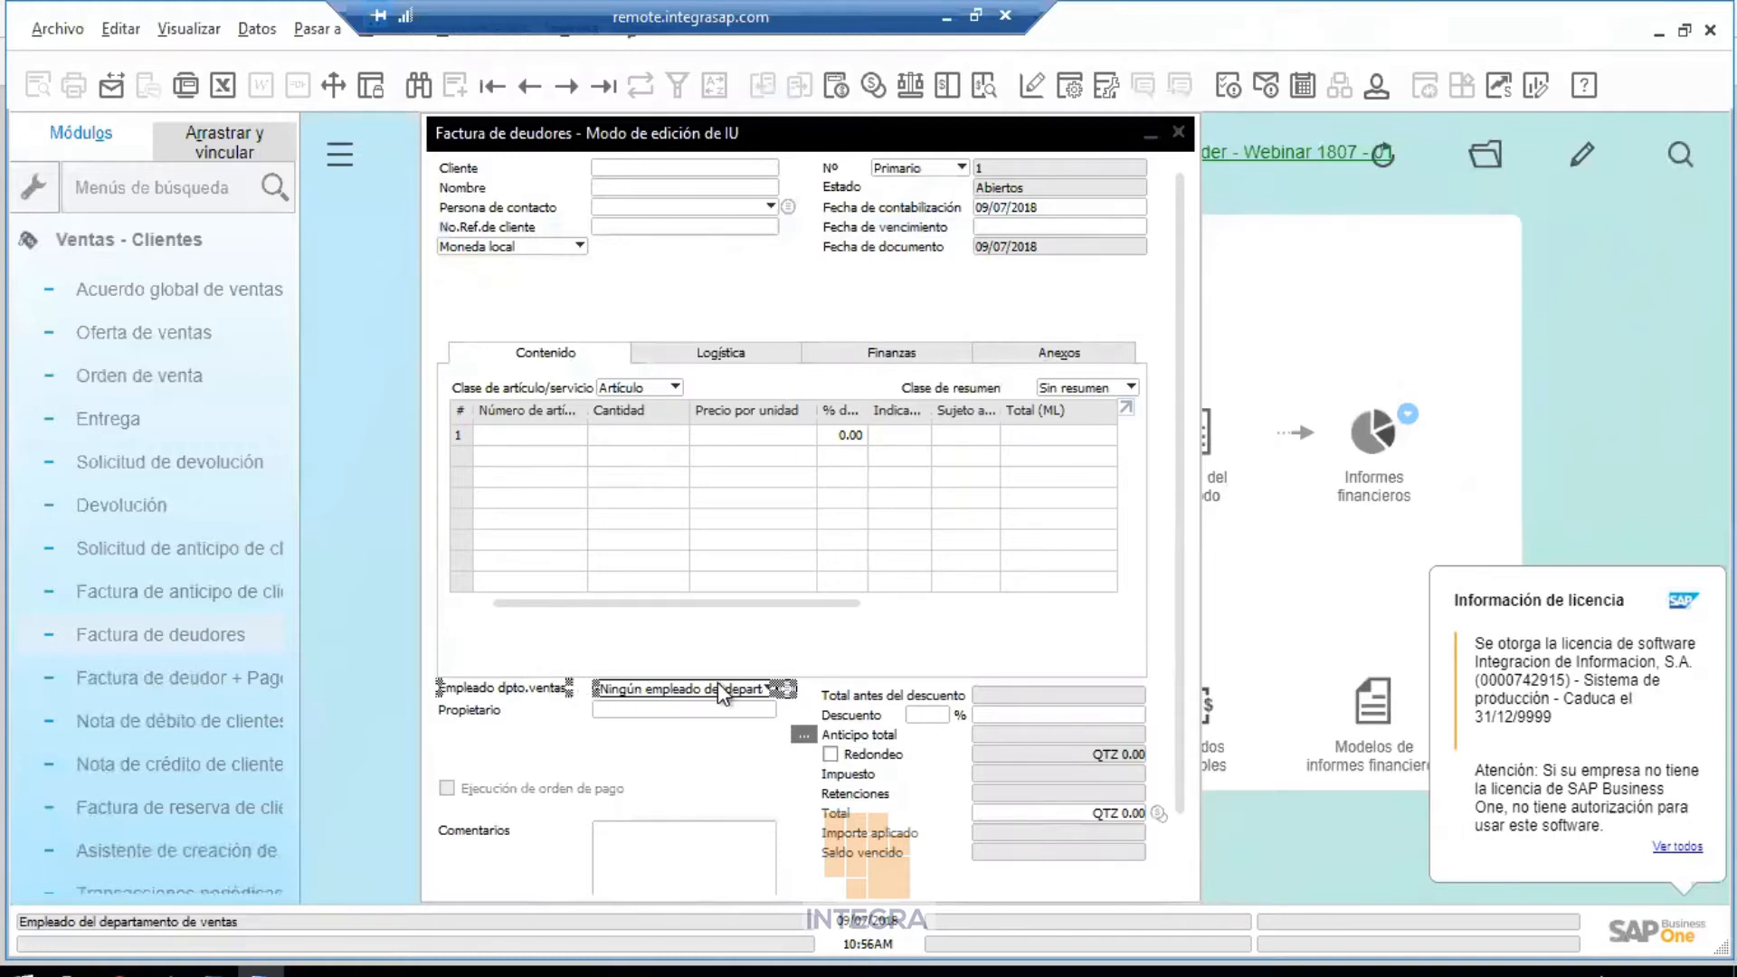
click(721, 402)
drag(721, 398, 714, 291)
click(867, 302)
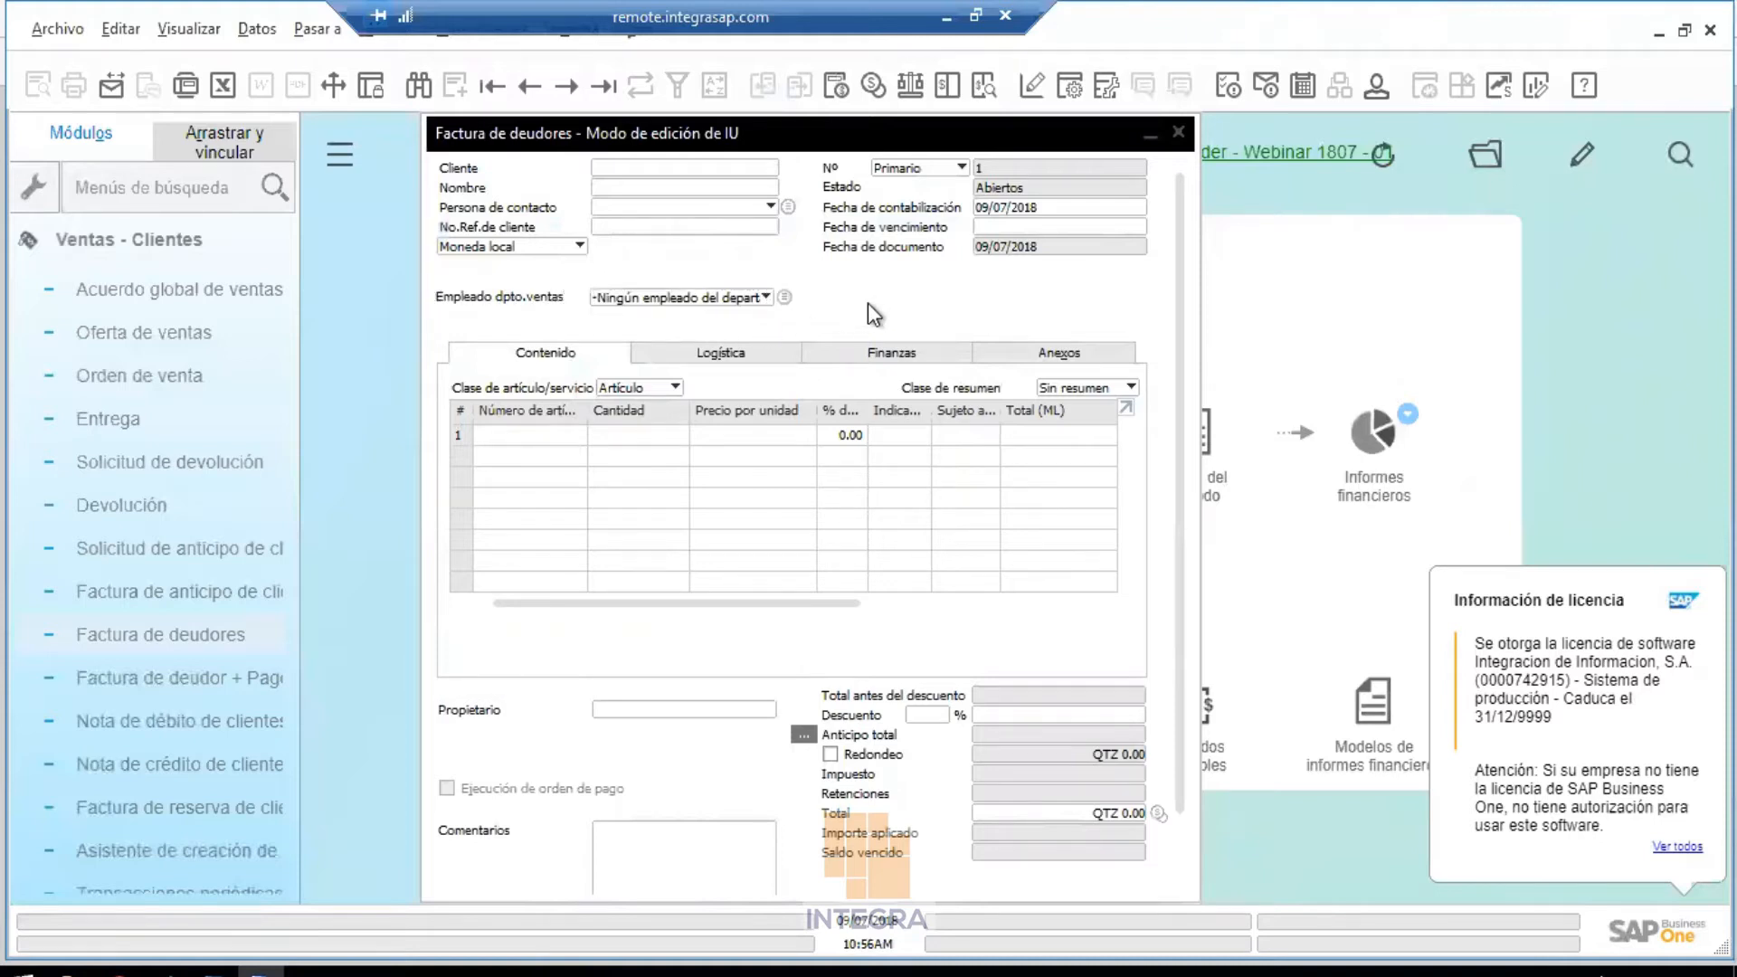
right_click(870, 292)
click(946, 304)
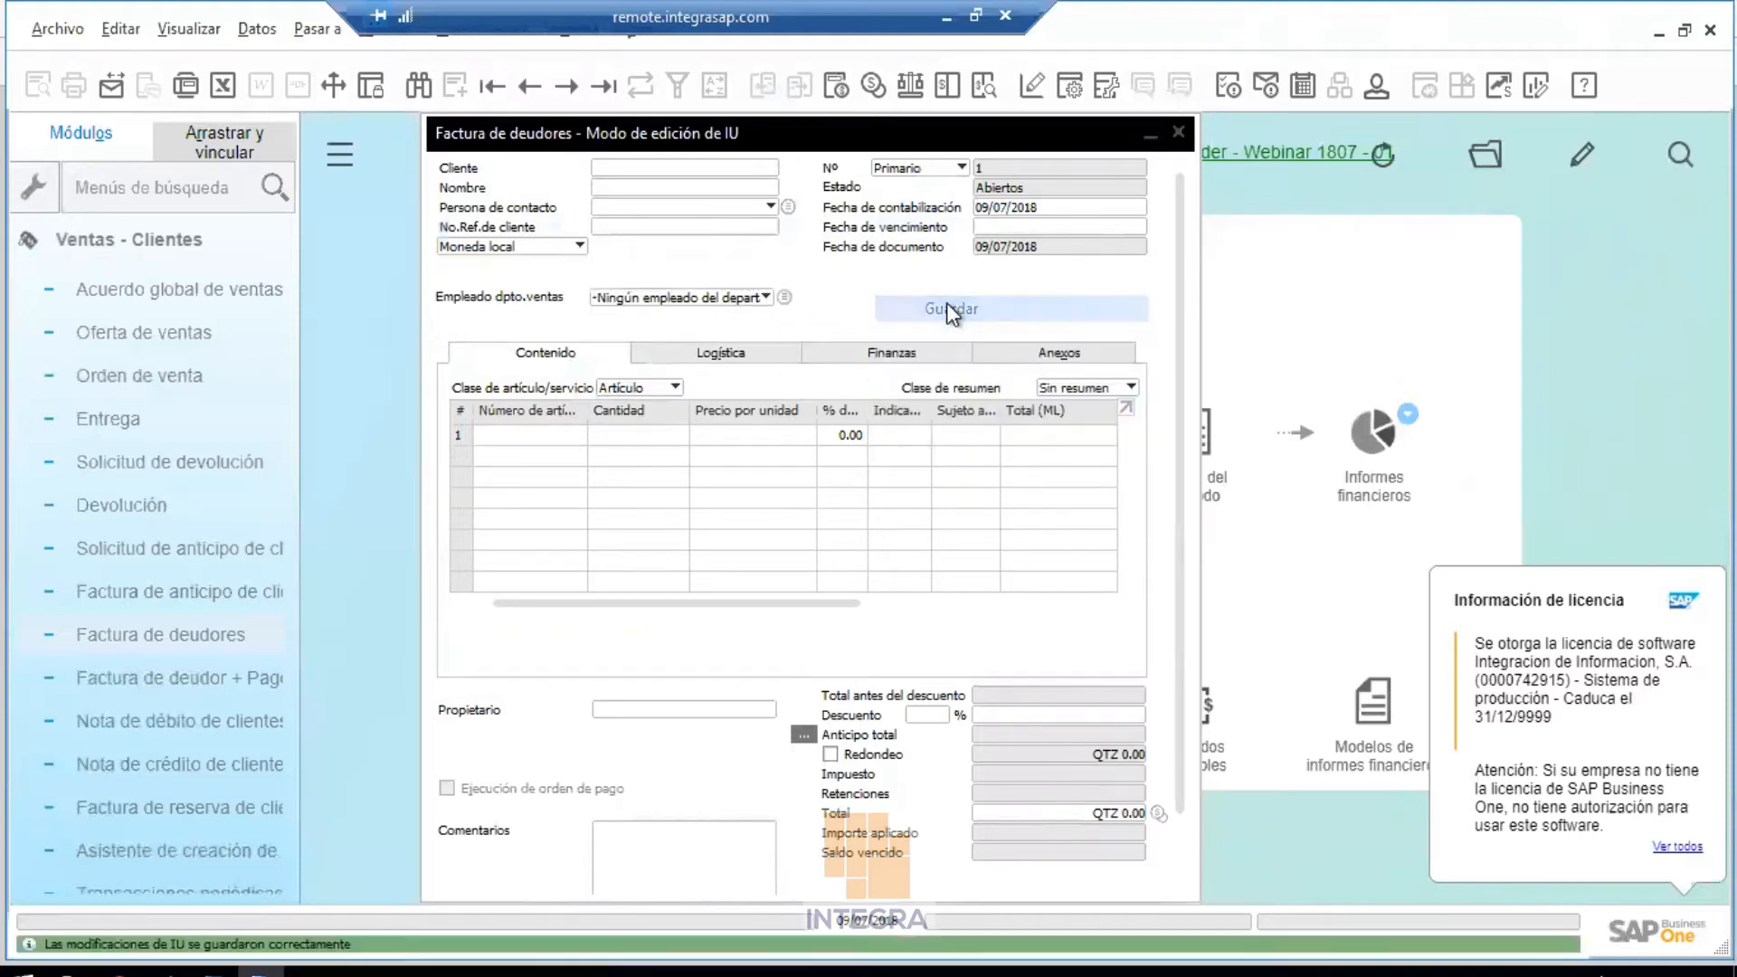
click(1178, 132)
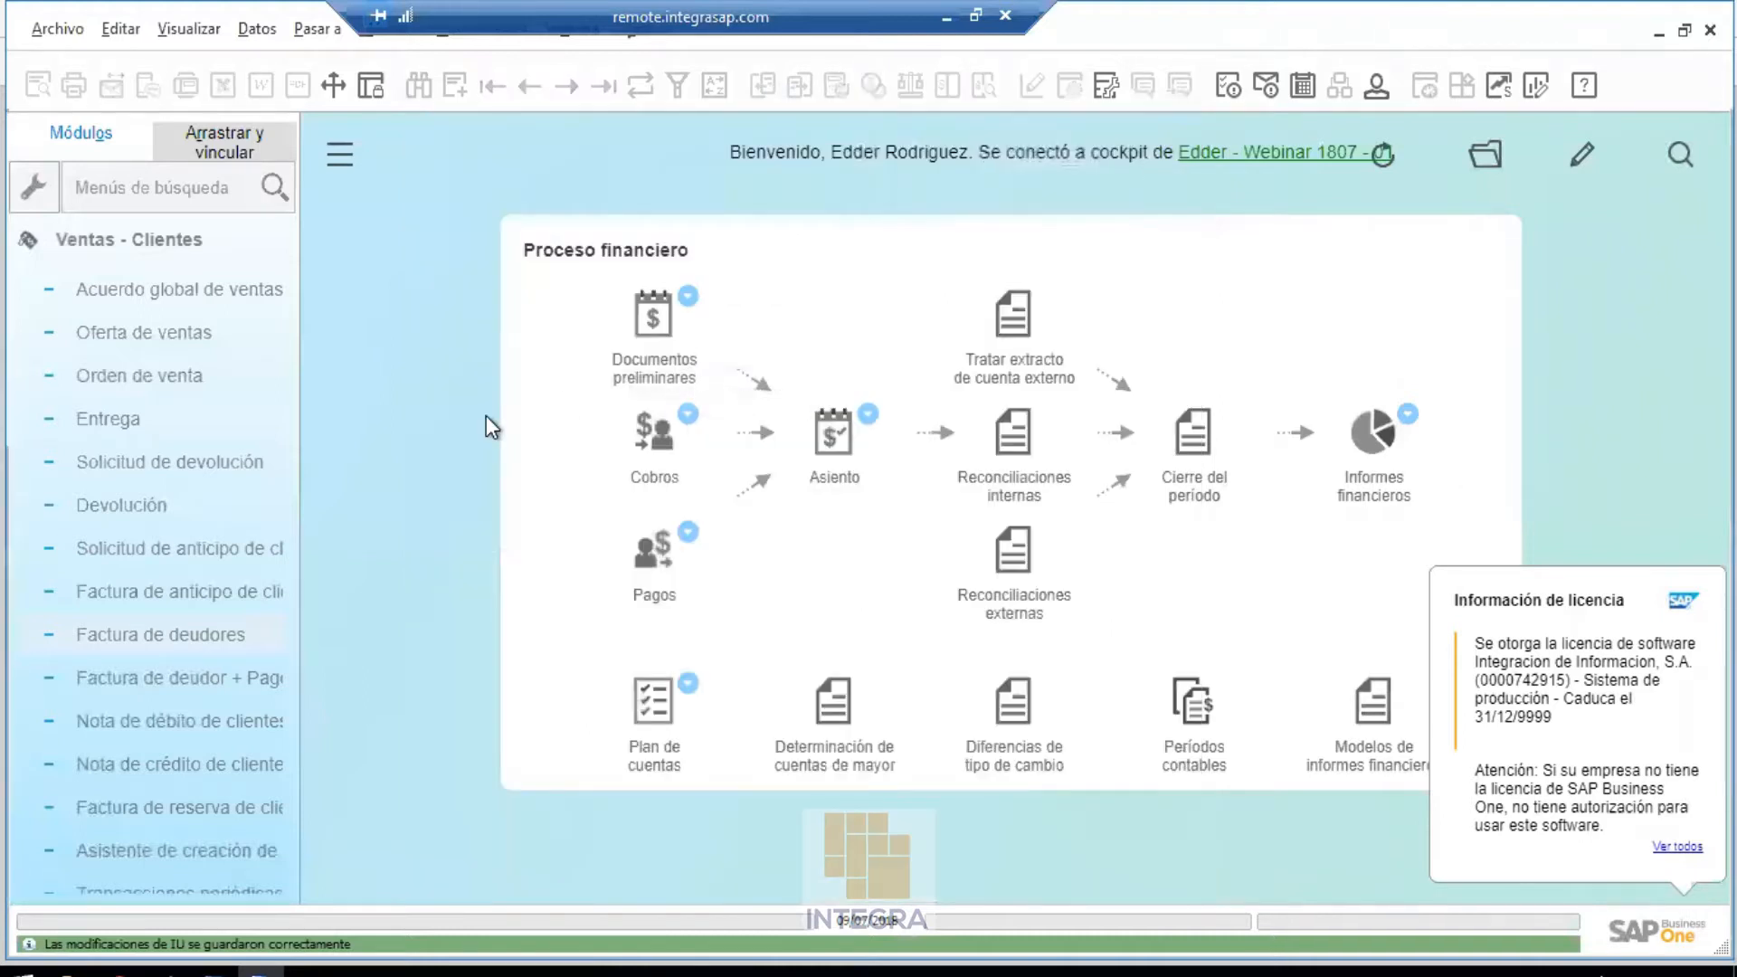
Open a new Factura de deudores and enter the due date 09/07/2018
click(214, 629)
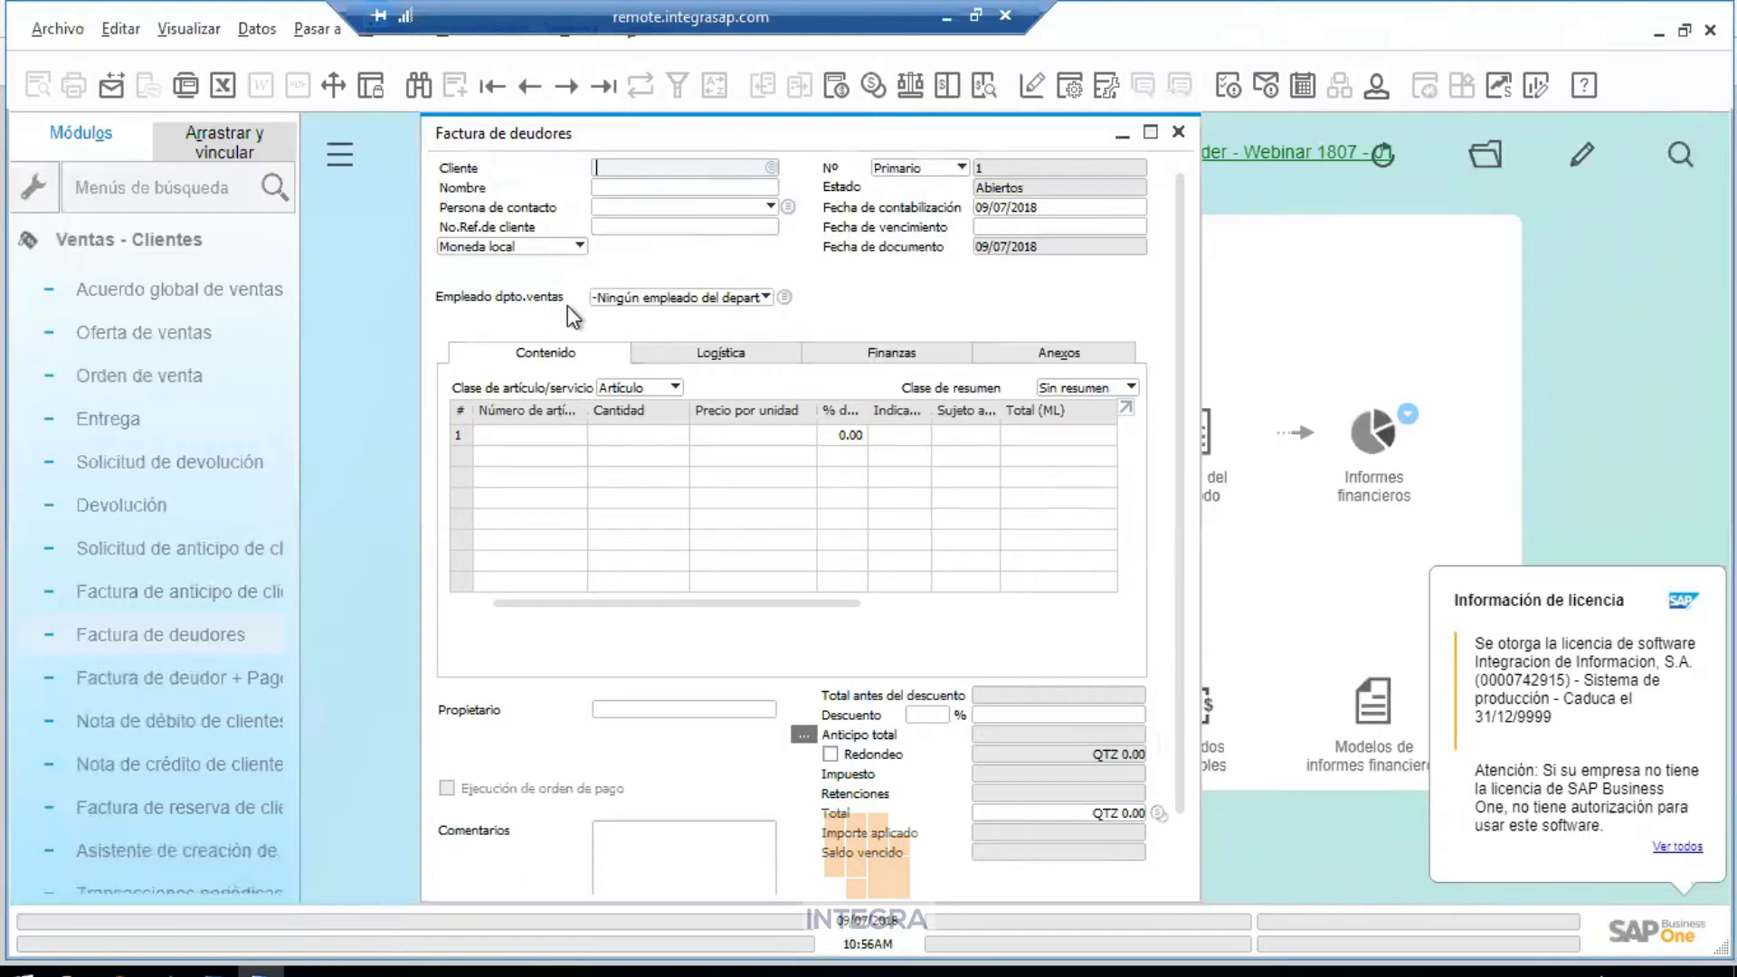
click(1002, 232)
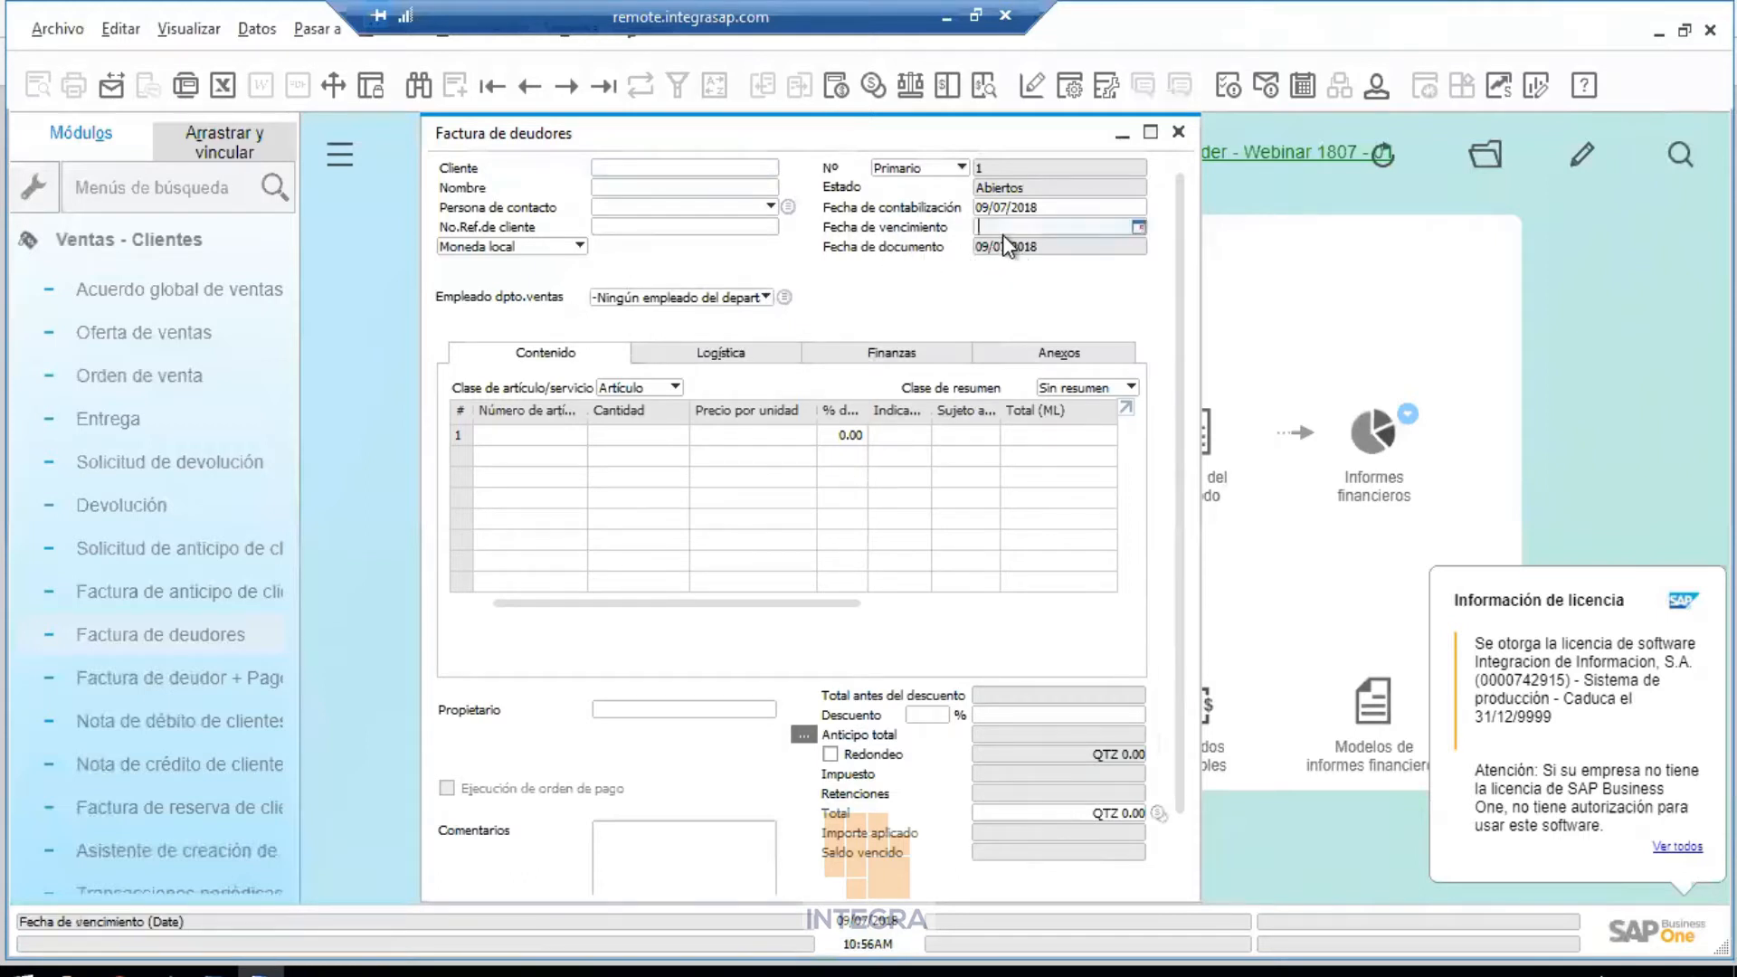
key(Return)
text(9)
key(Tab)
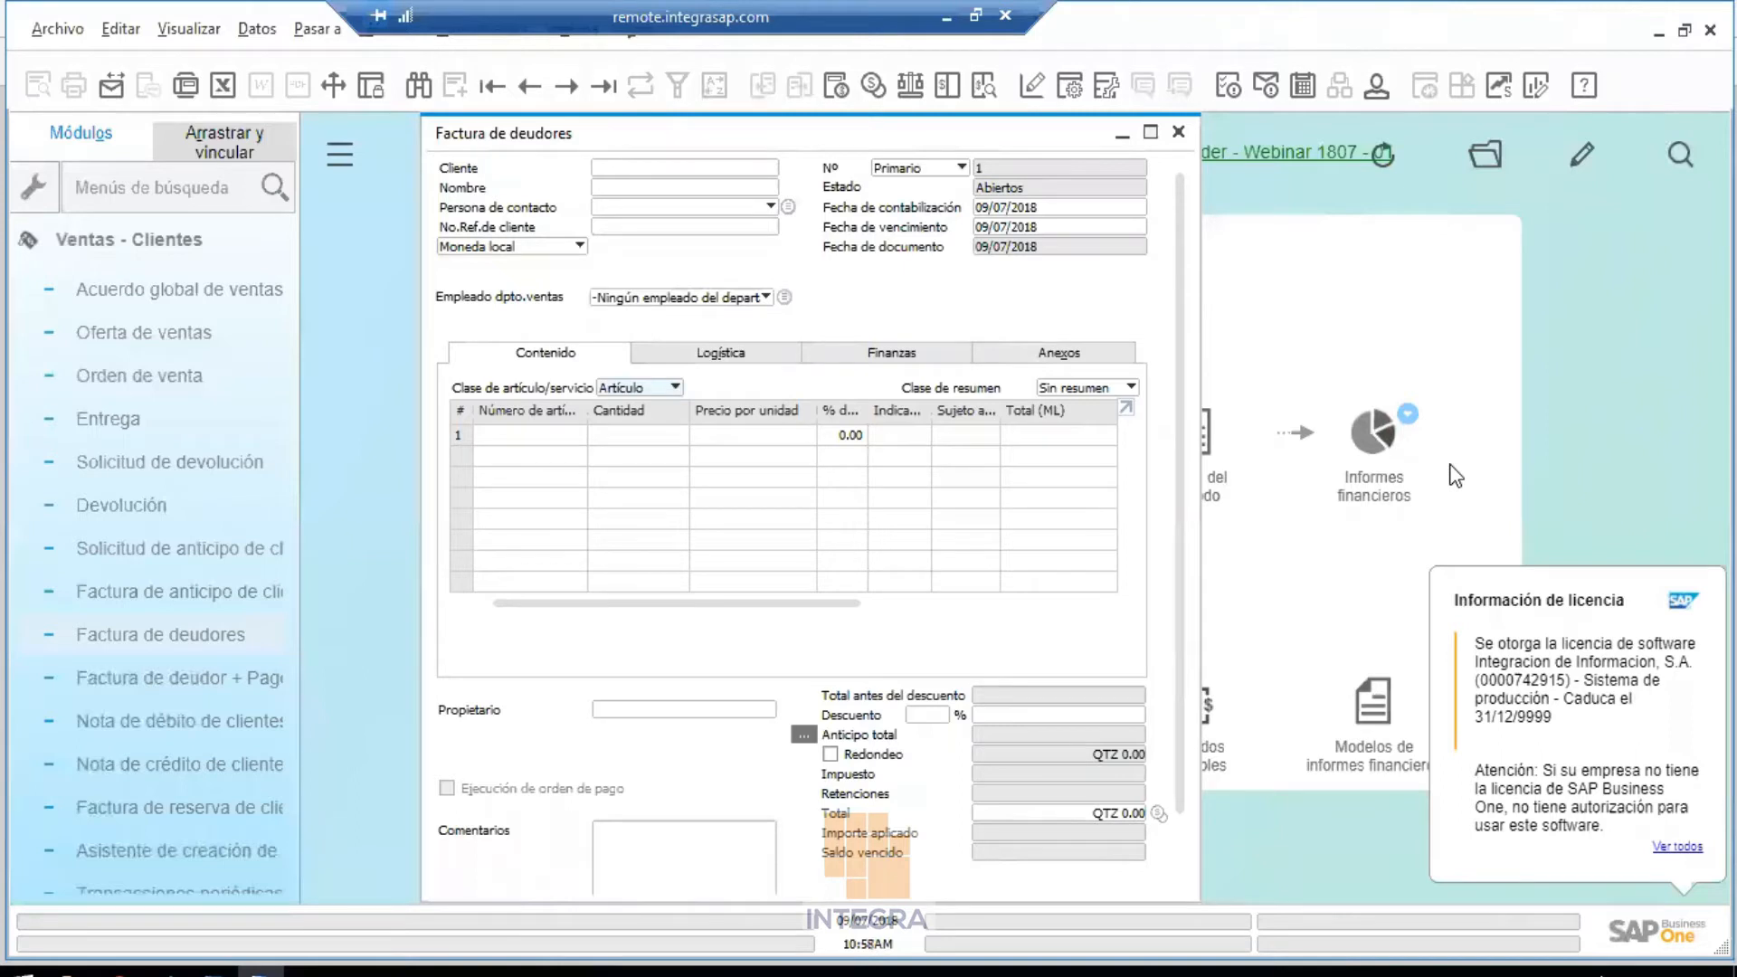
In Edit Form UI mode, reset the invoice layout with Restablecer valor propuesto and confirm Sí
right_click(908, 276)
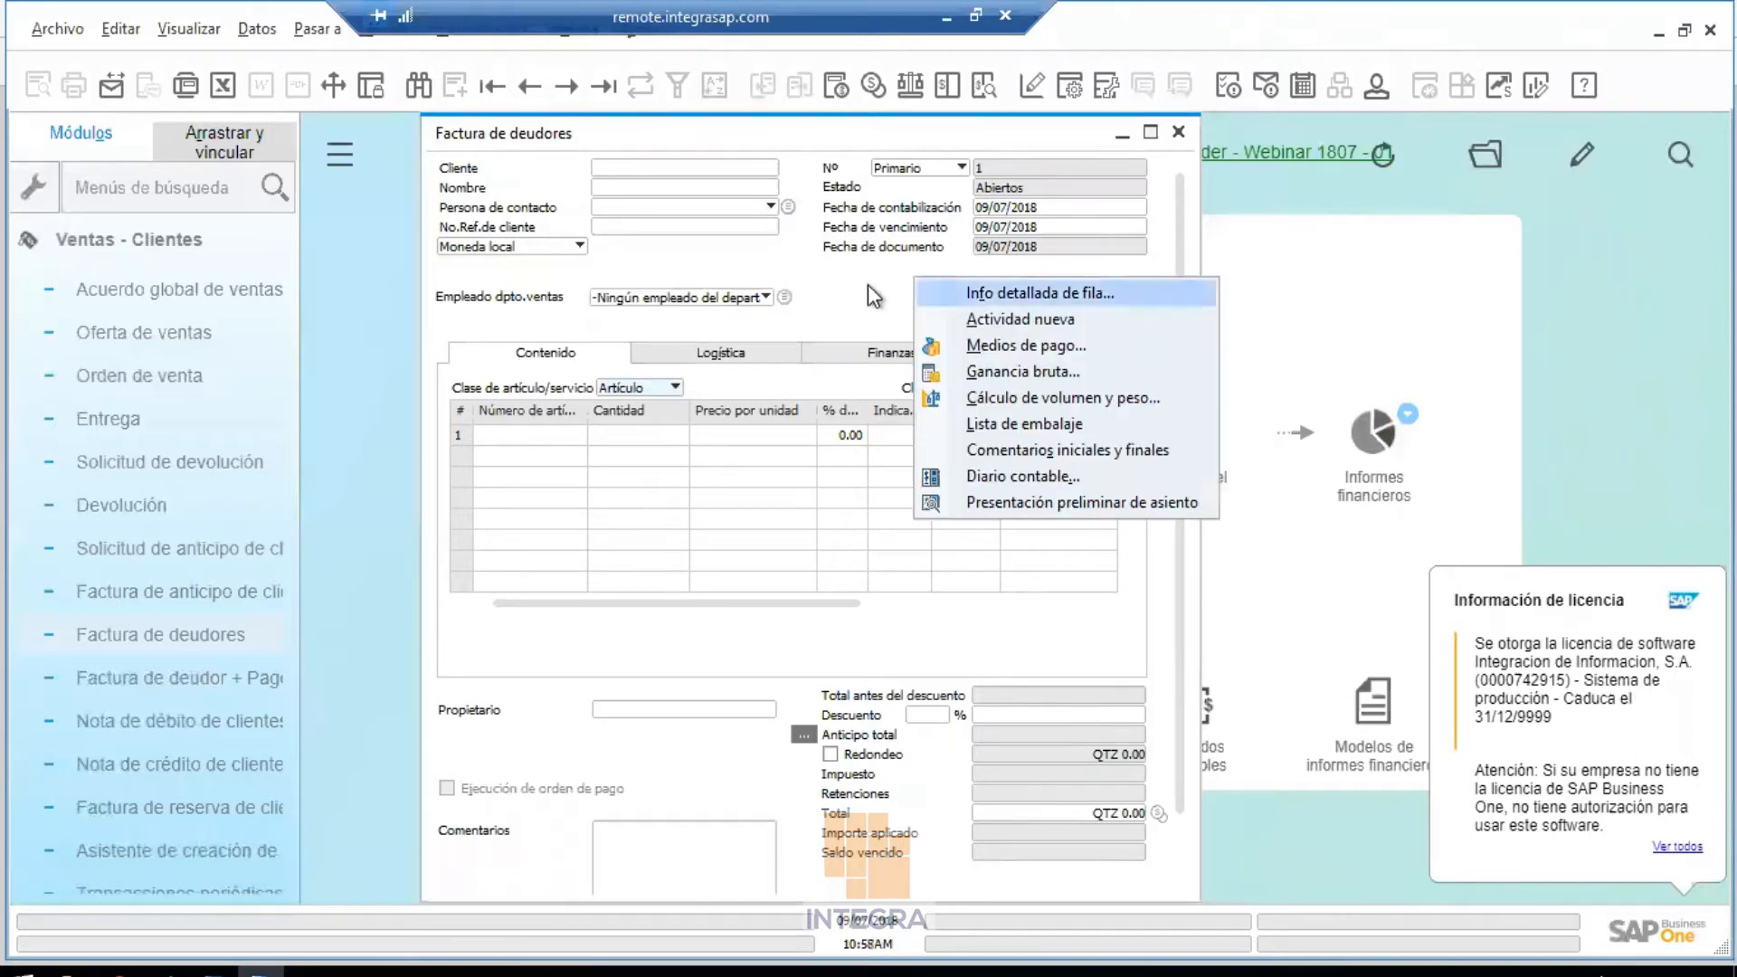
click(481, 36)
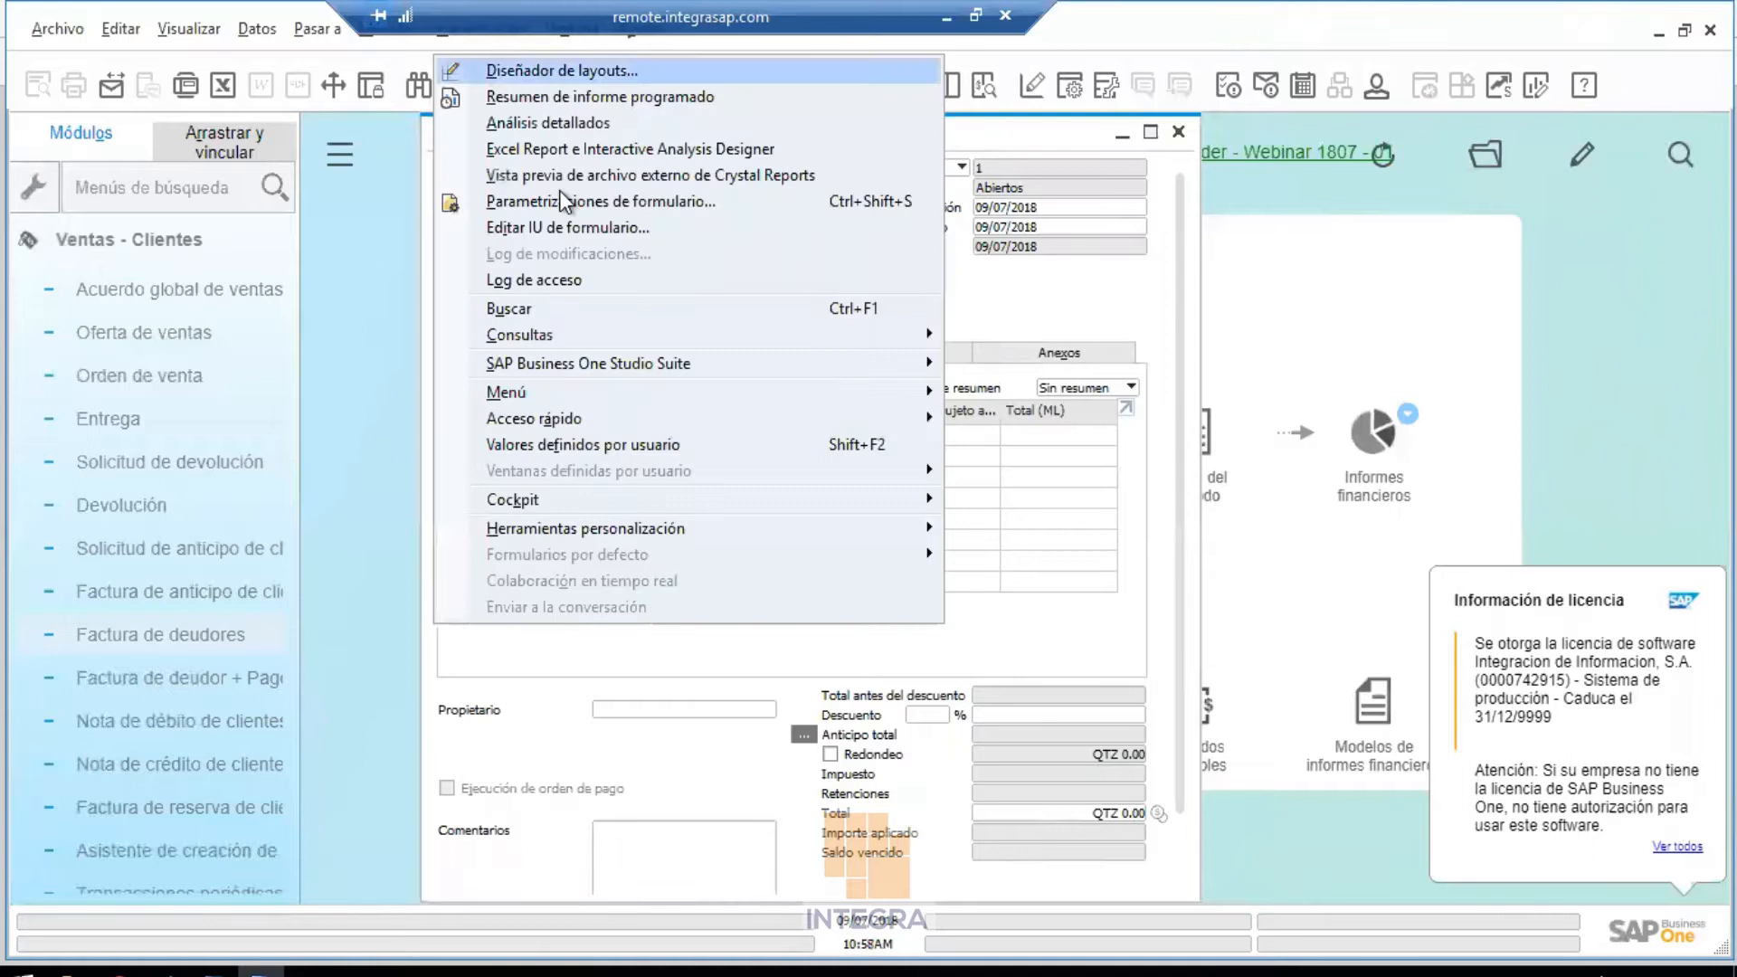
click(579, 228)
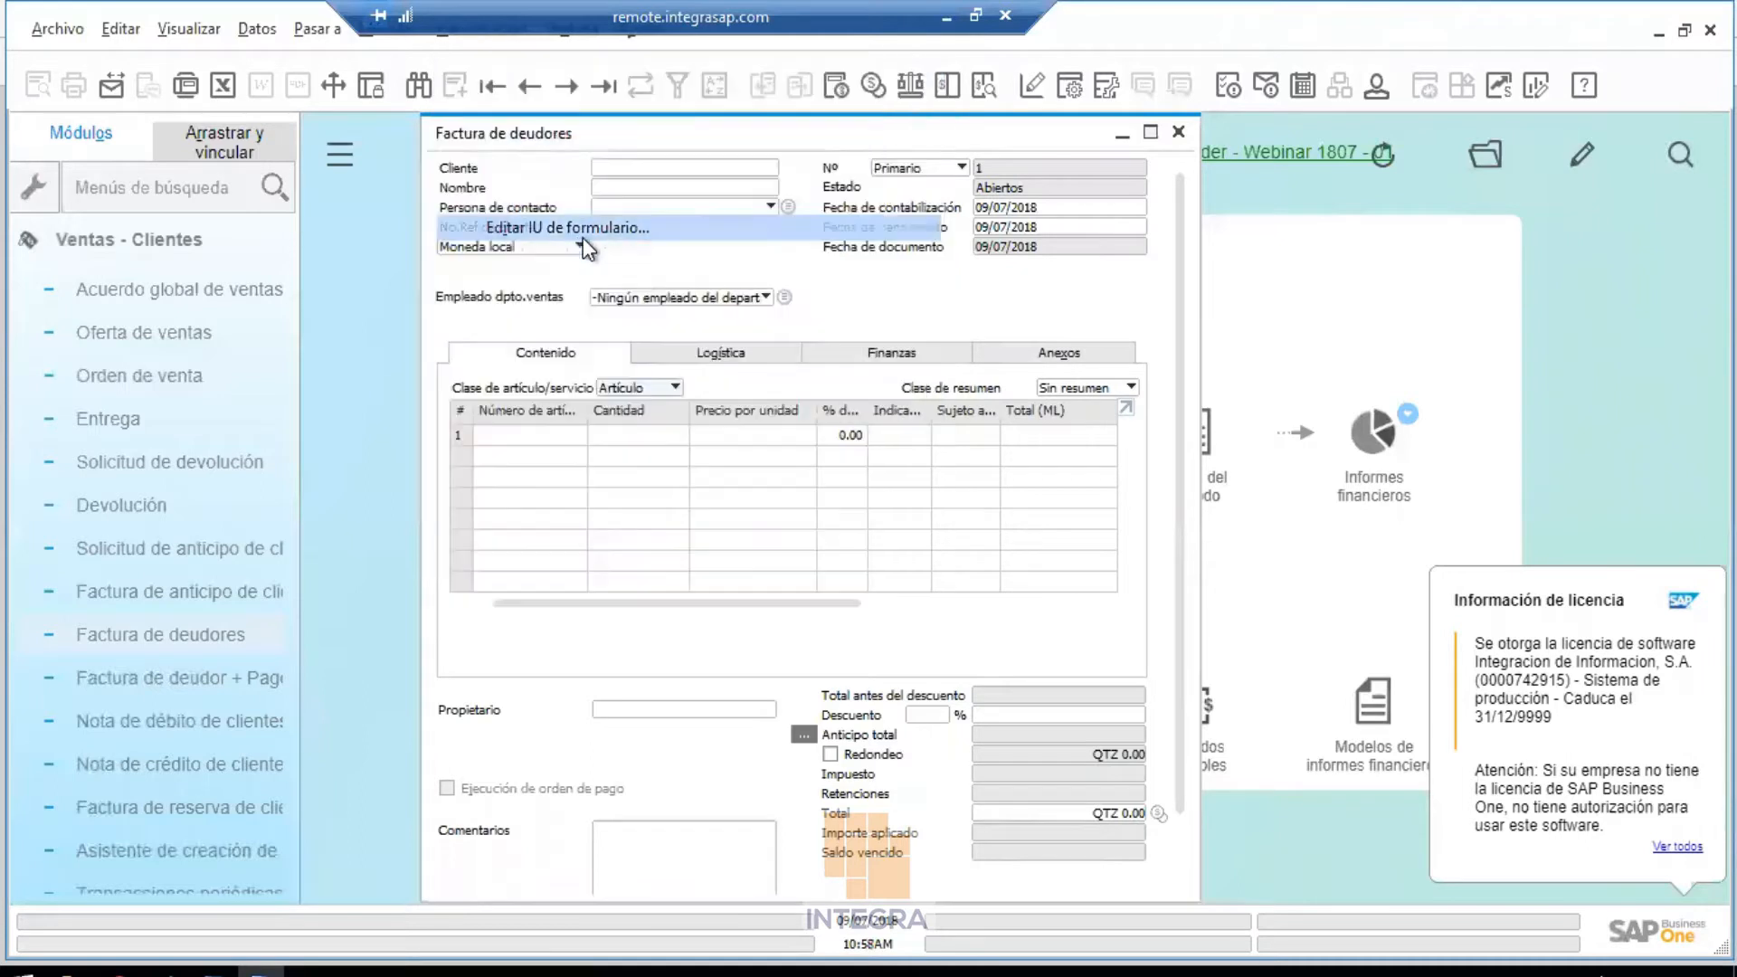
right_click(925, 302)
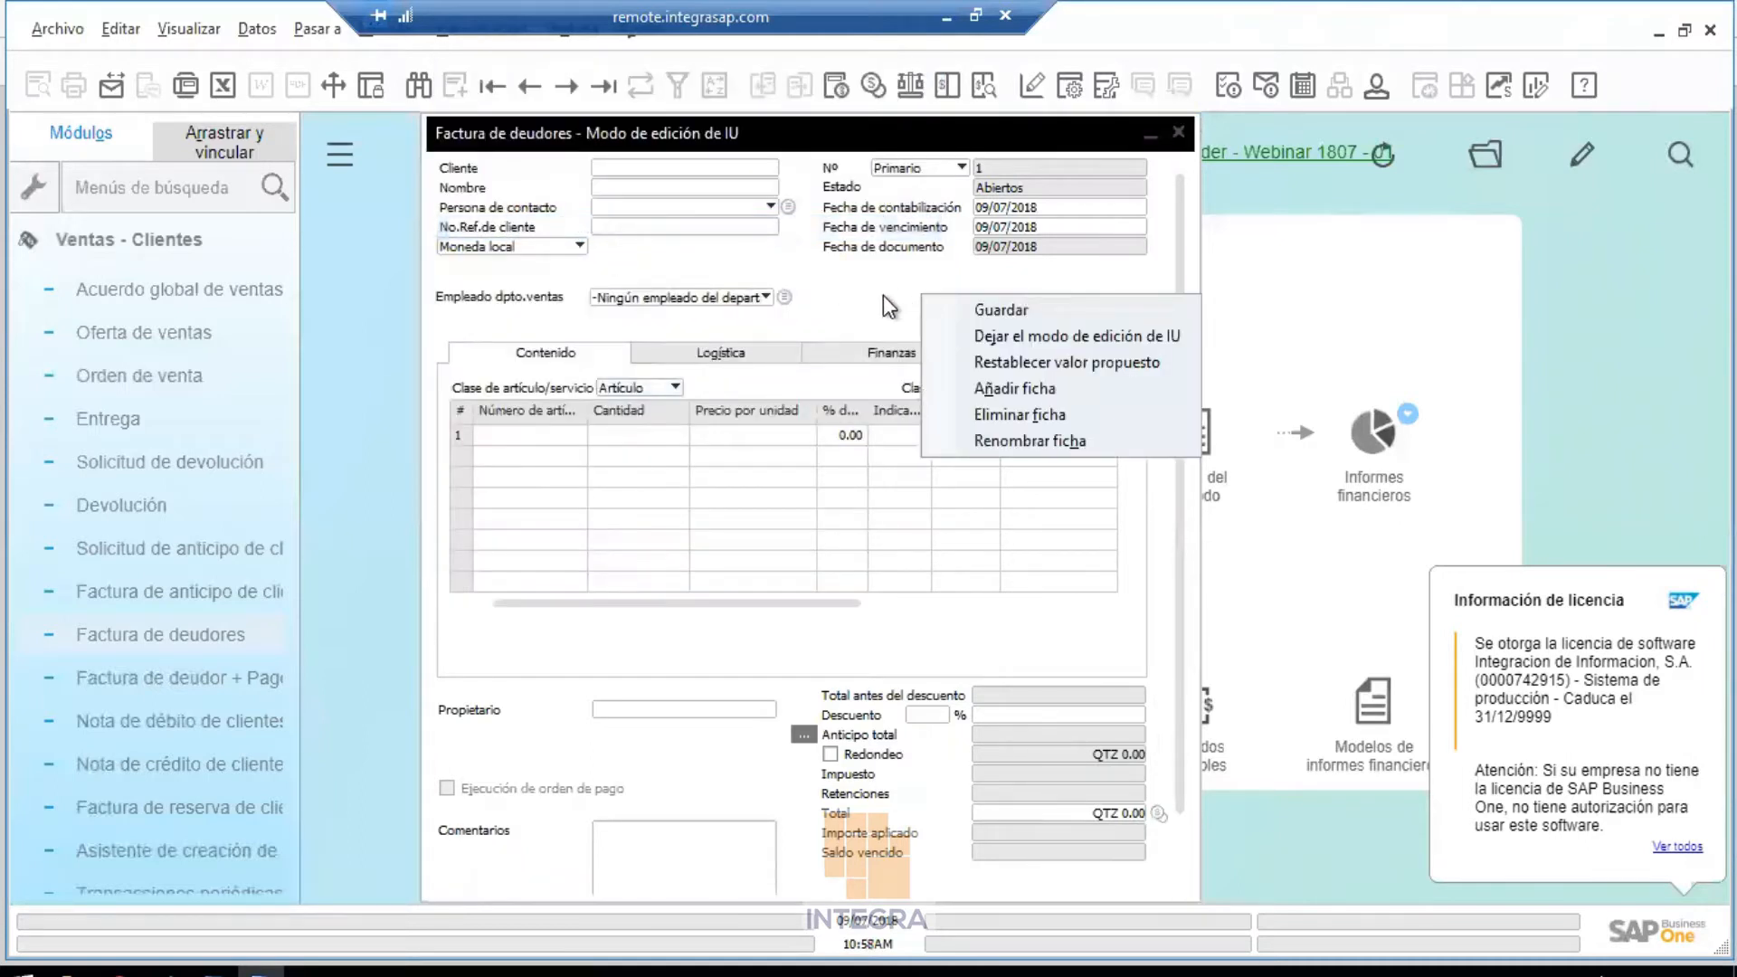
click(1034, 366)
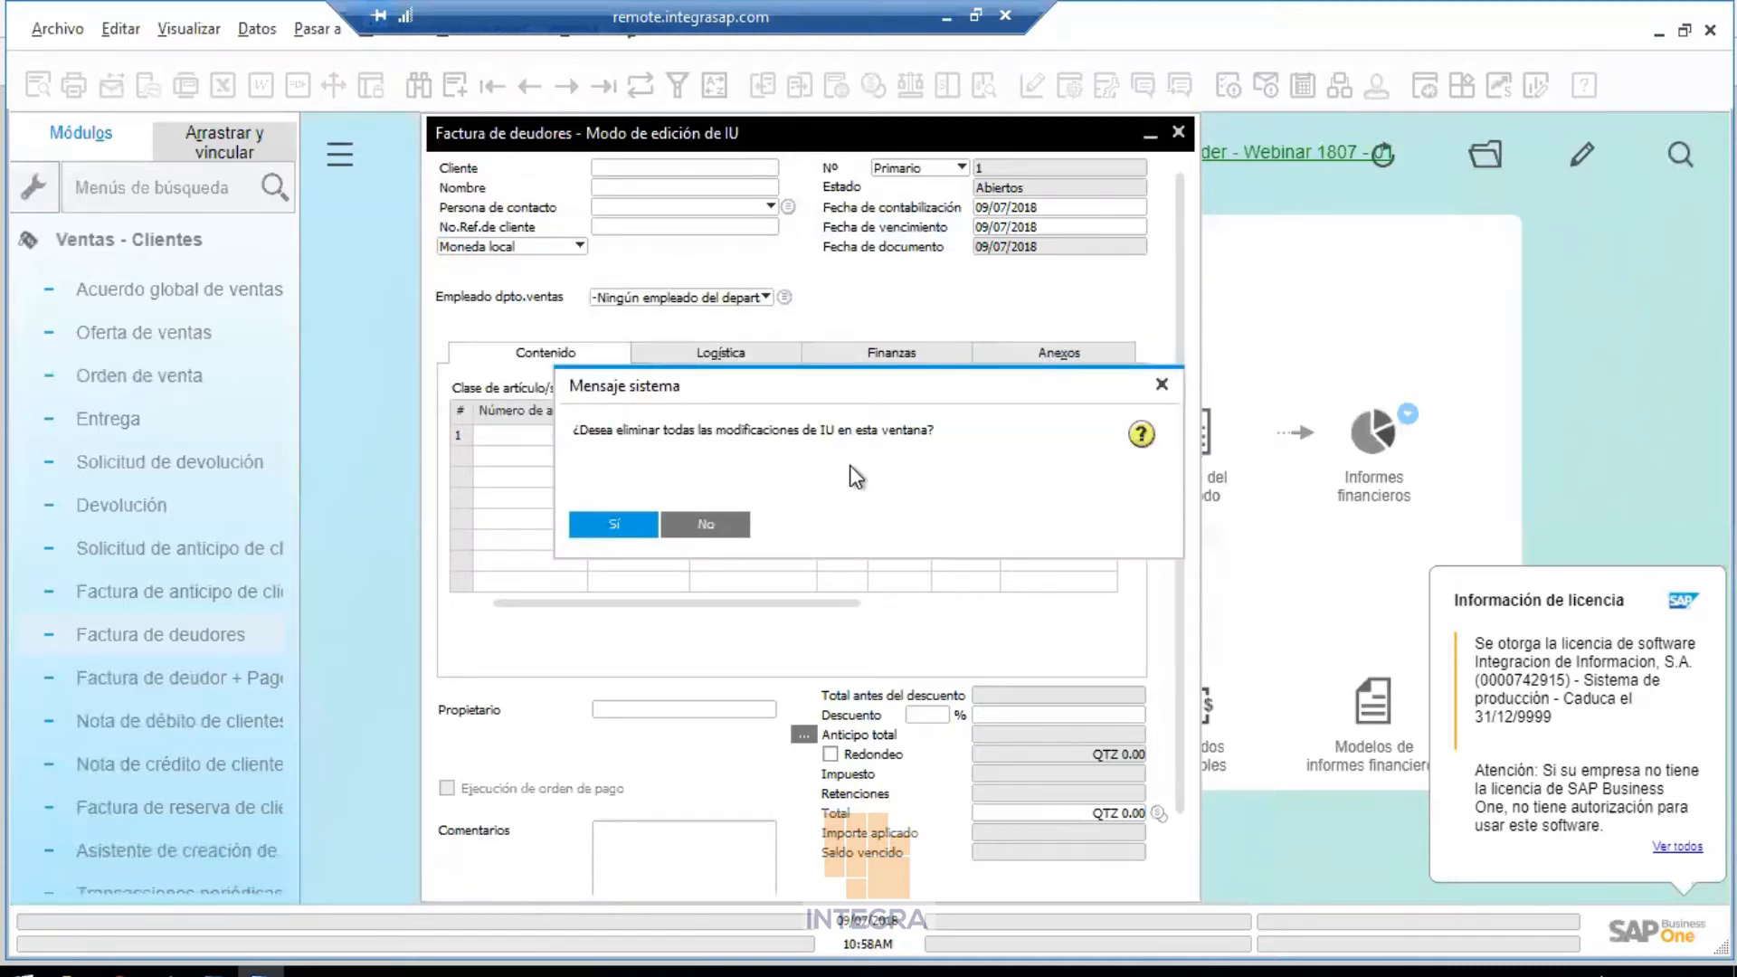
click(615, 525)
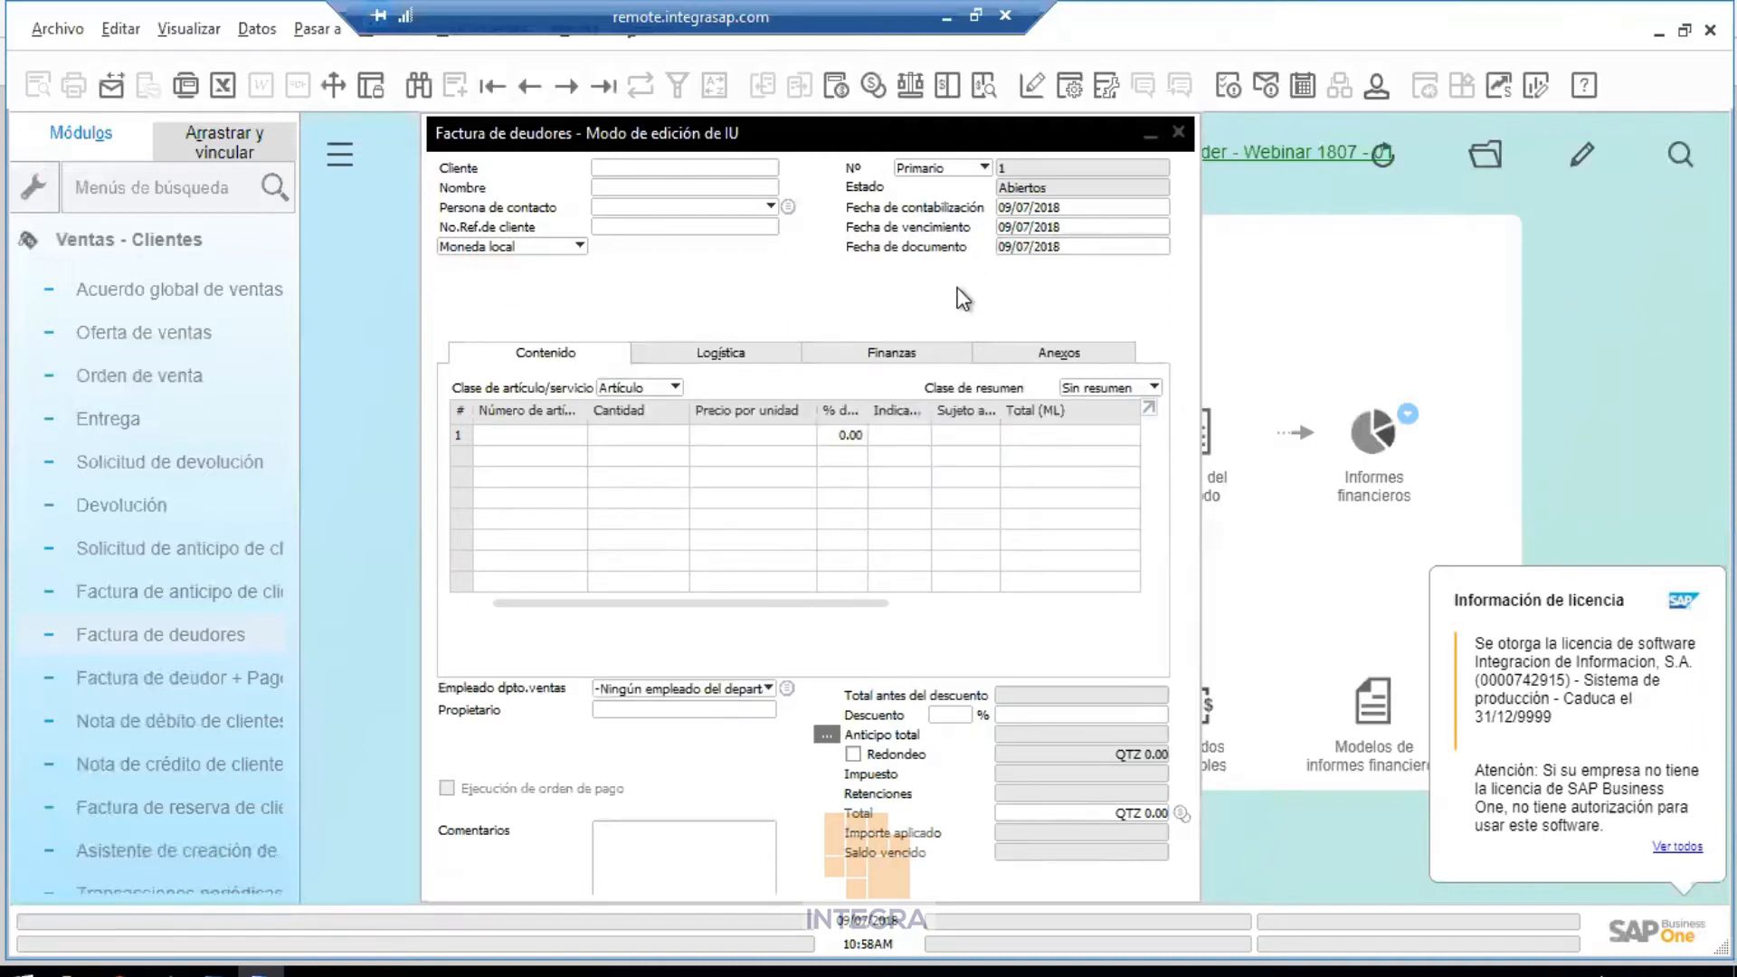
Save the default layout, close the A/R invoice and minimize the remote session
right_click(959, 291)
click(991, 295)
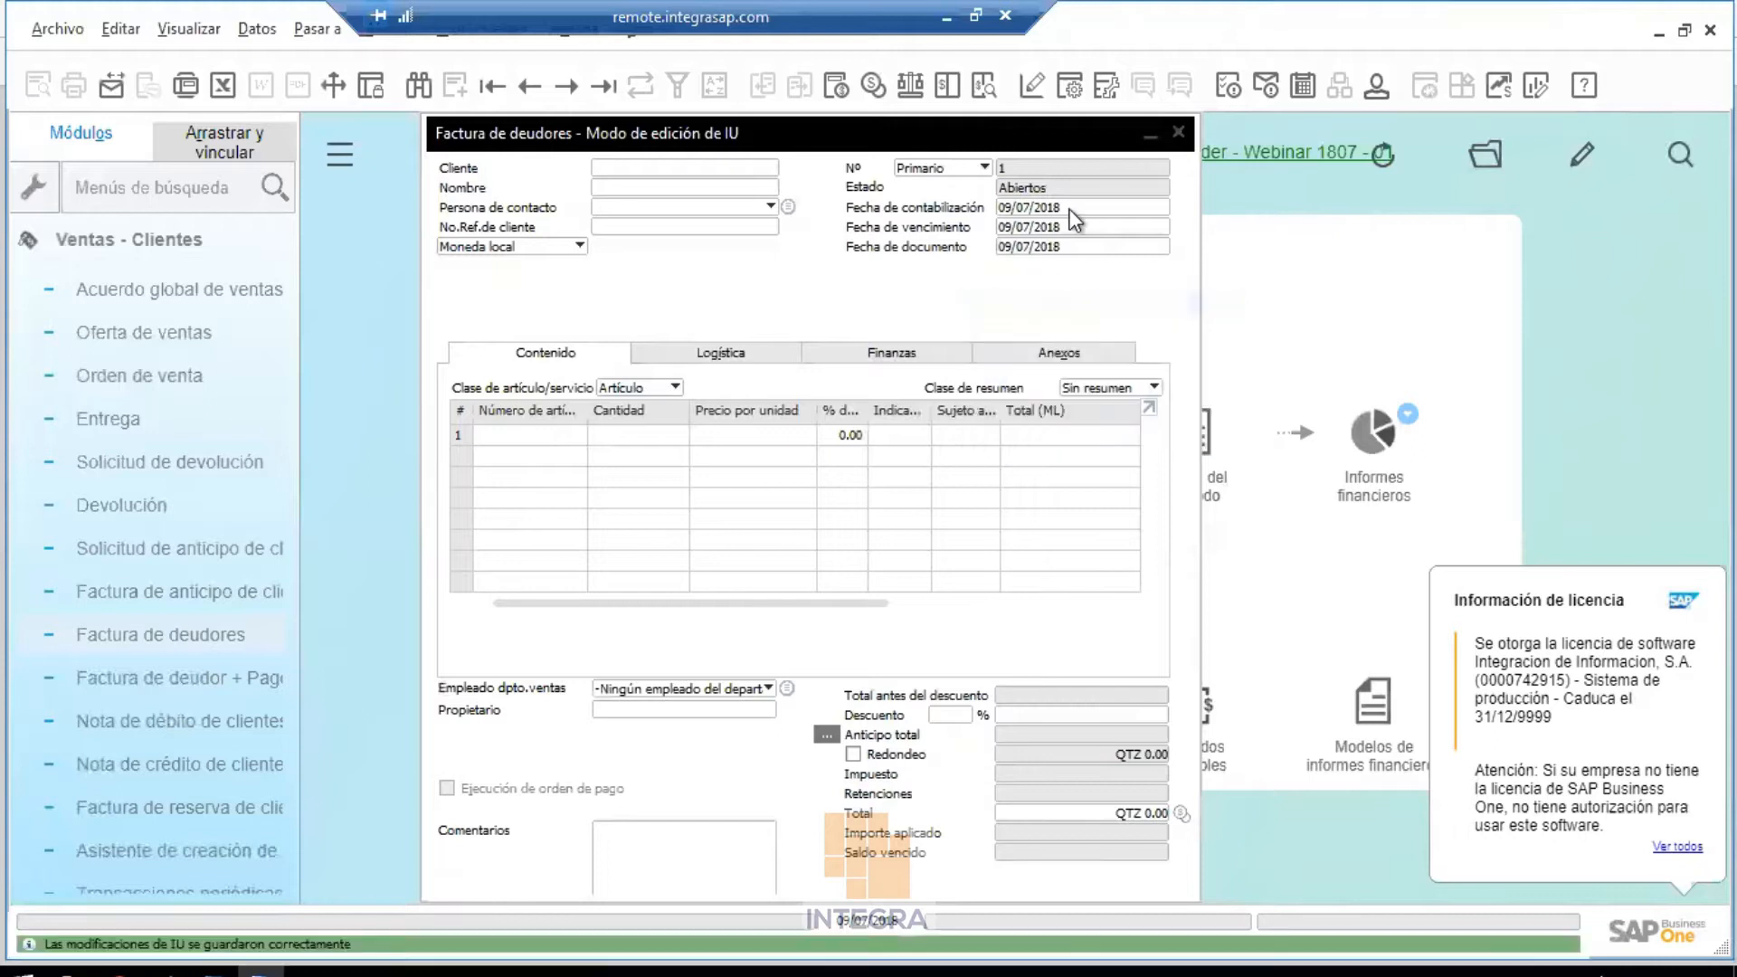
click(1178, 134)
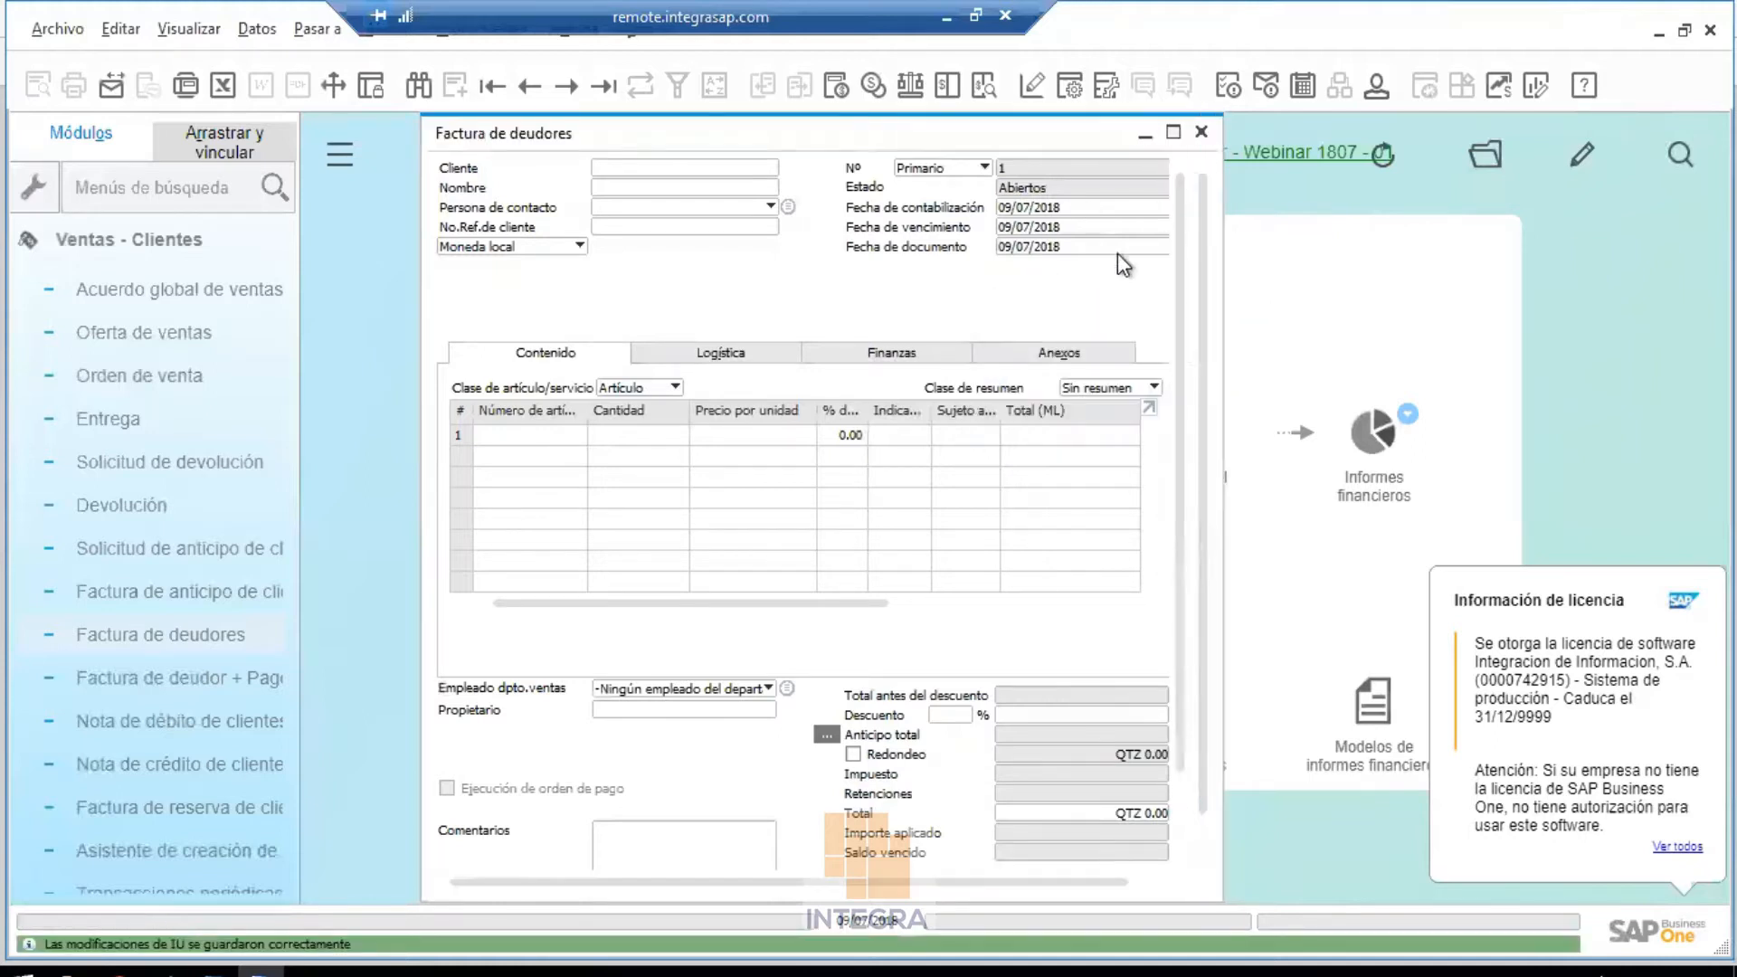
click(771, 569)
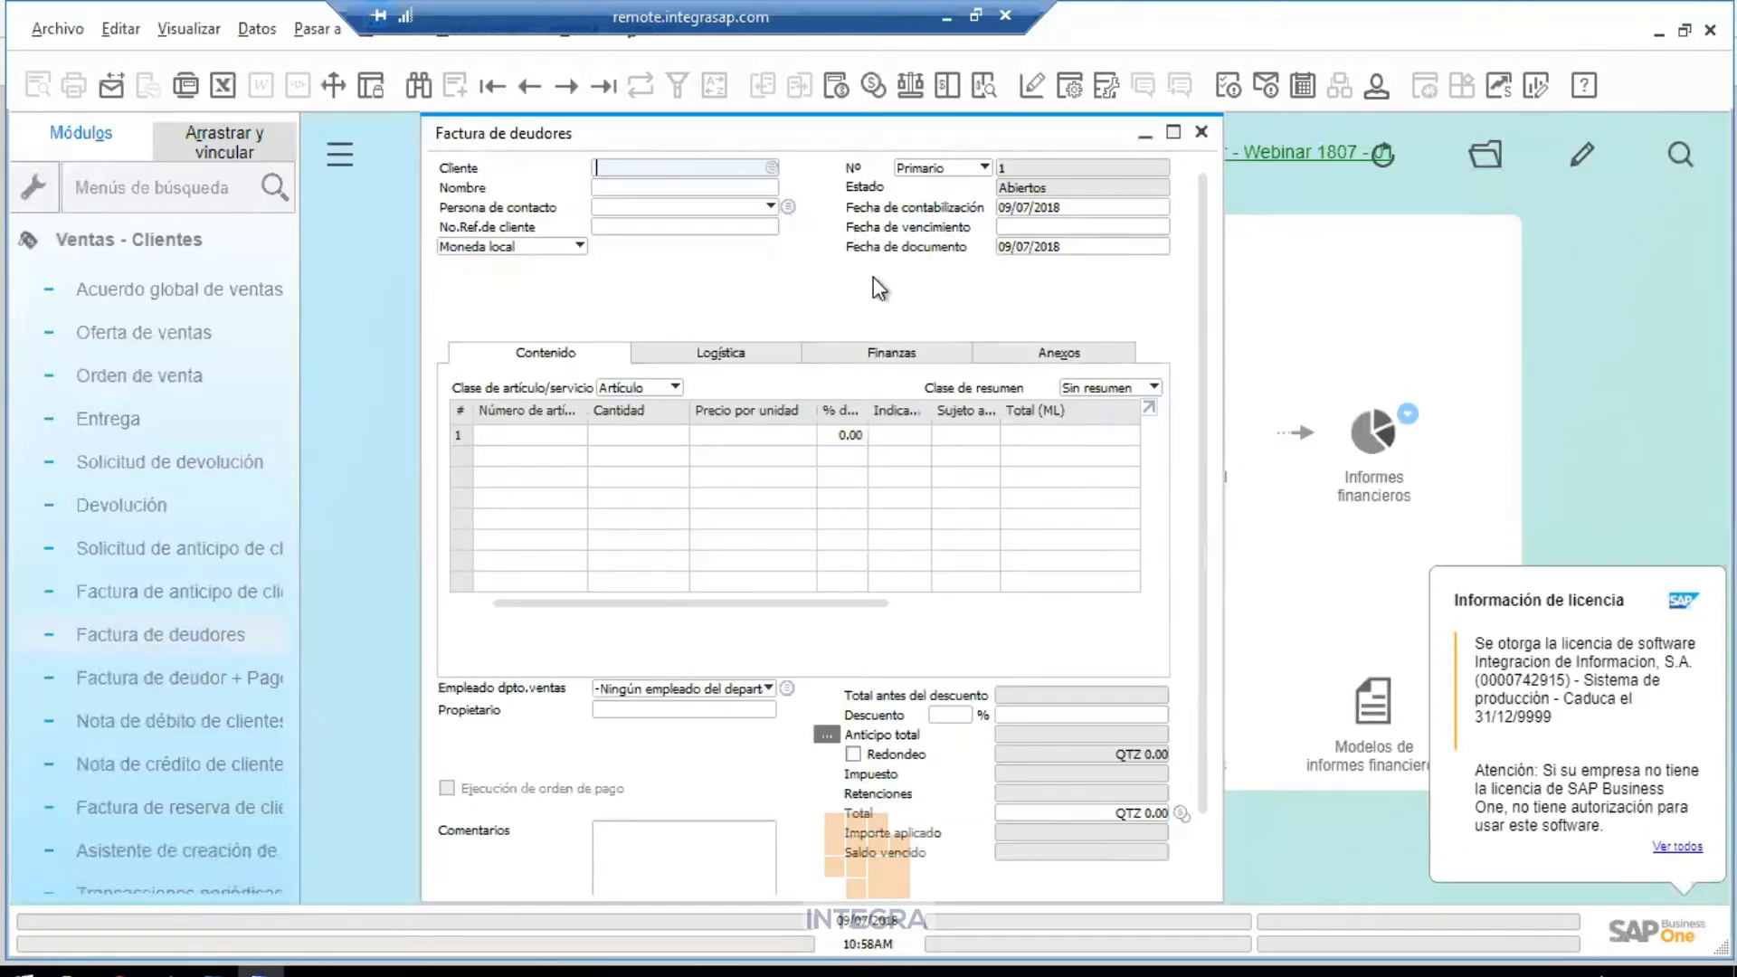
click(1201, 134)
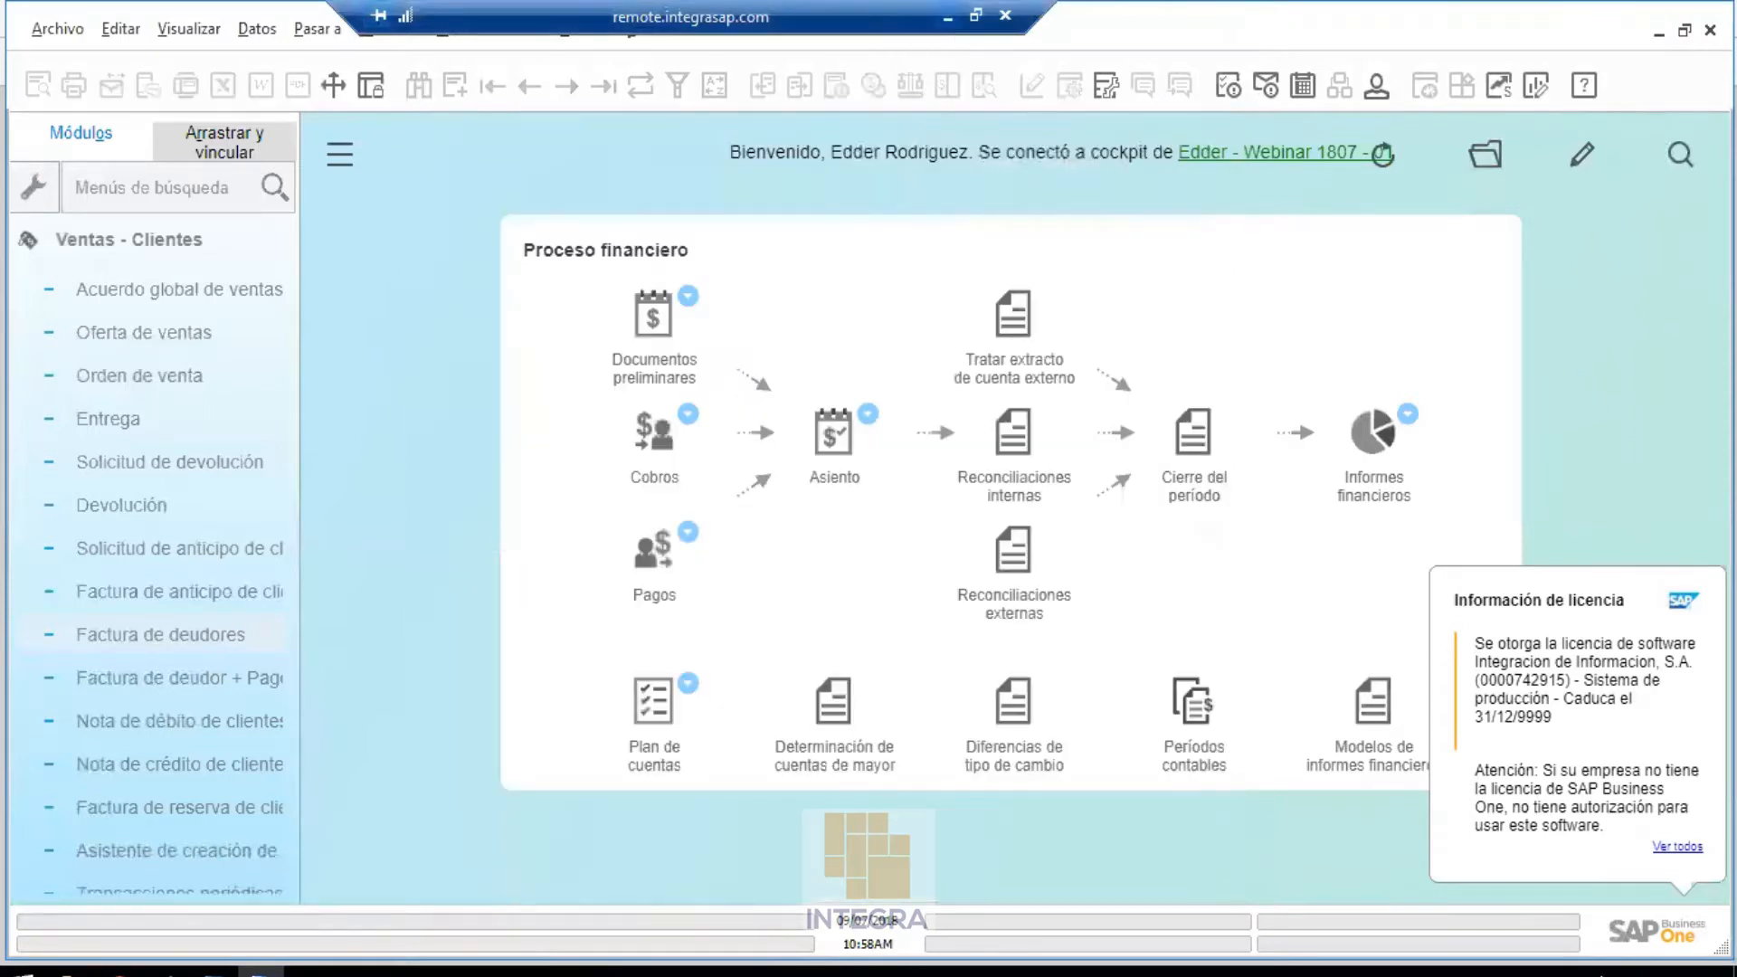
click(946, 17)
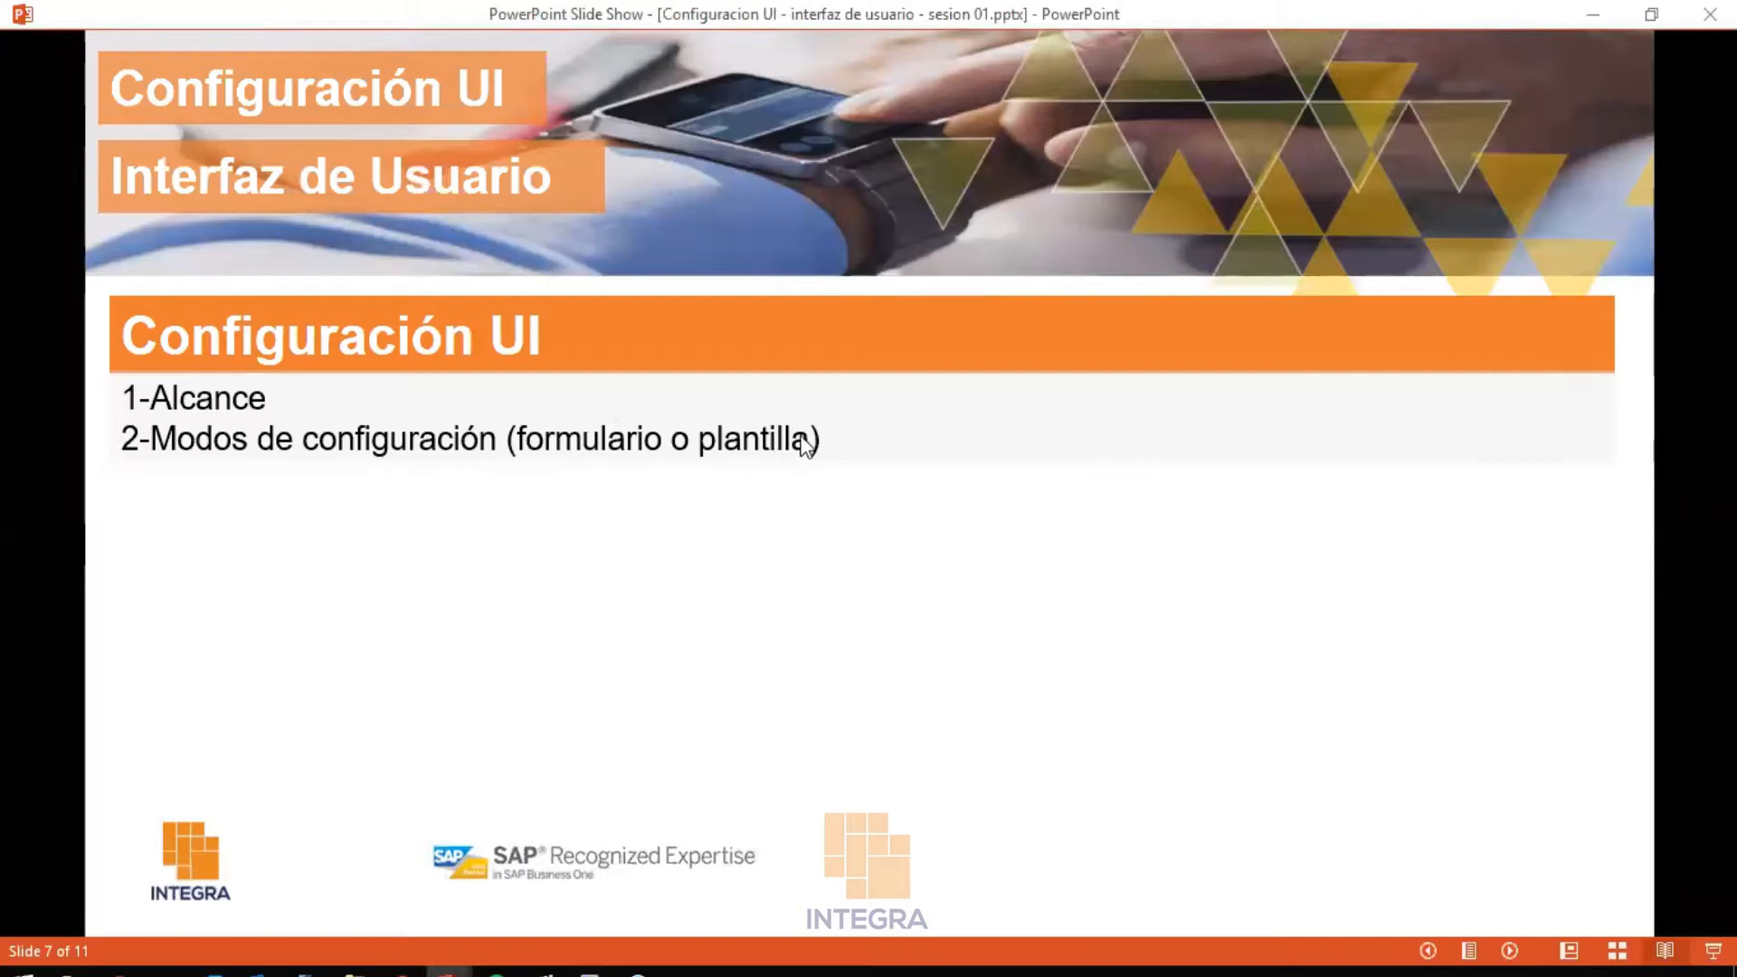
Restore the SAP Business One remote session from its taskbar preview
mouse_move(592, 970)
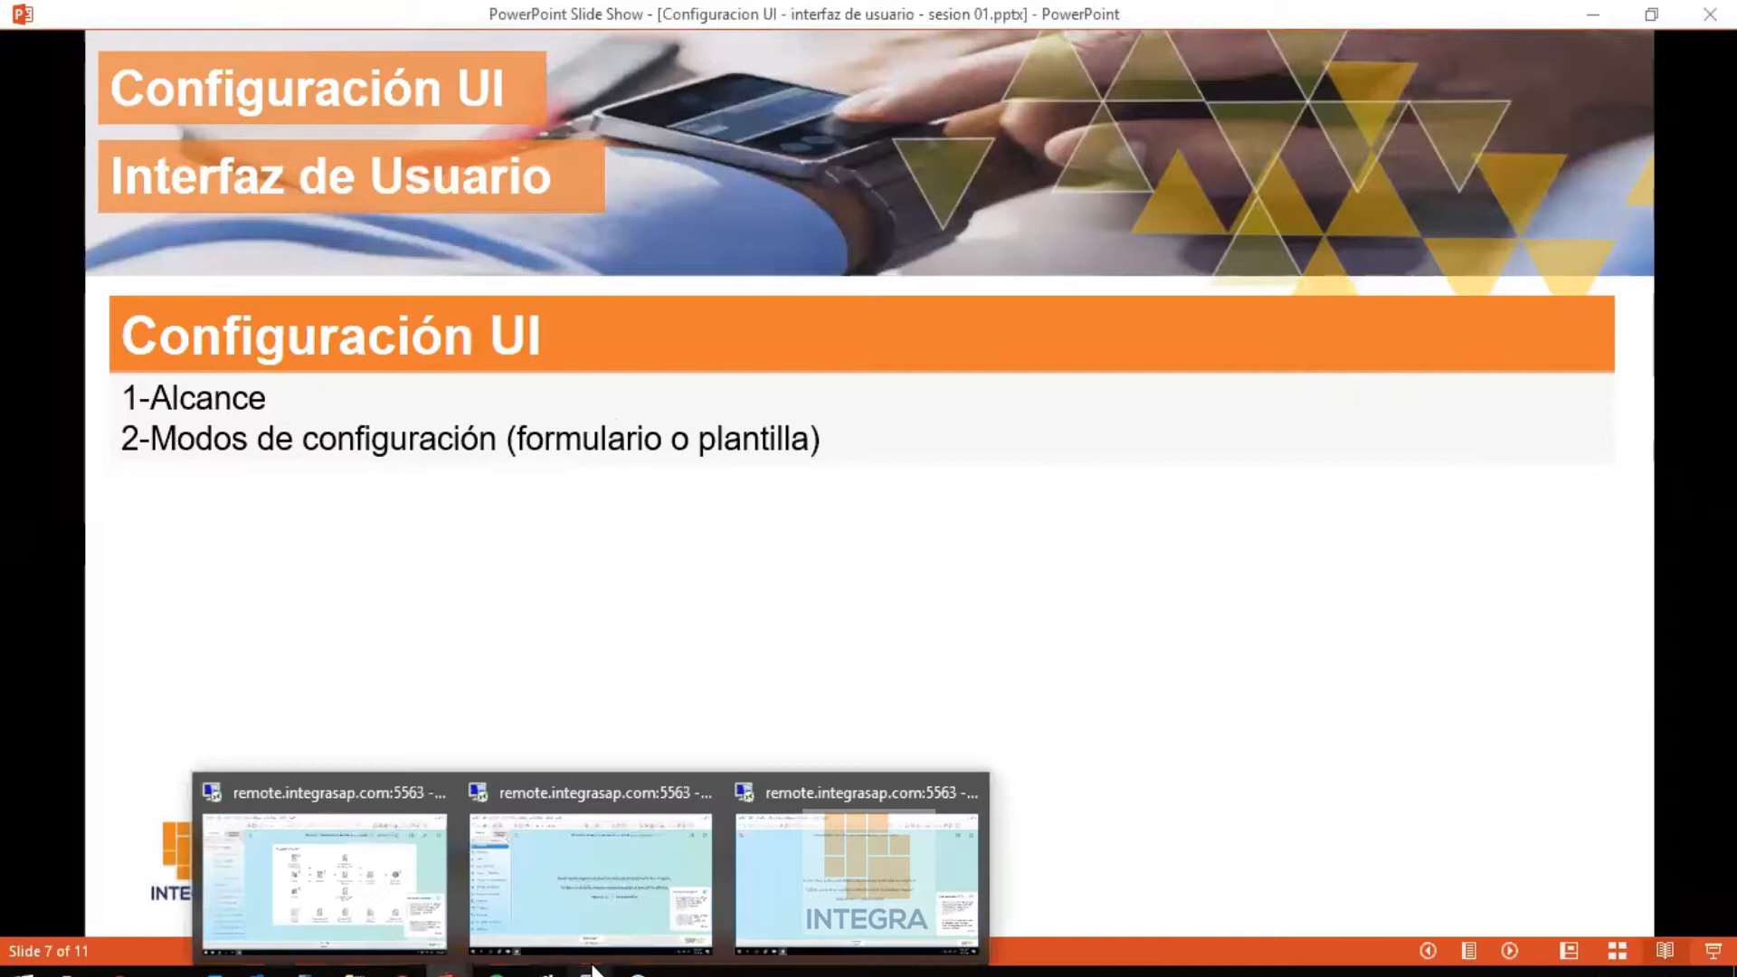
click(351, 866)
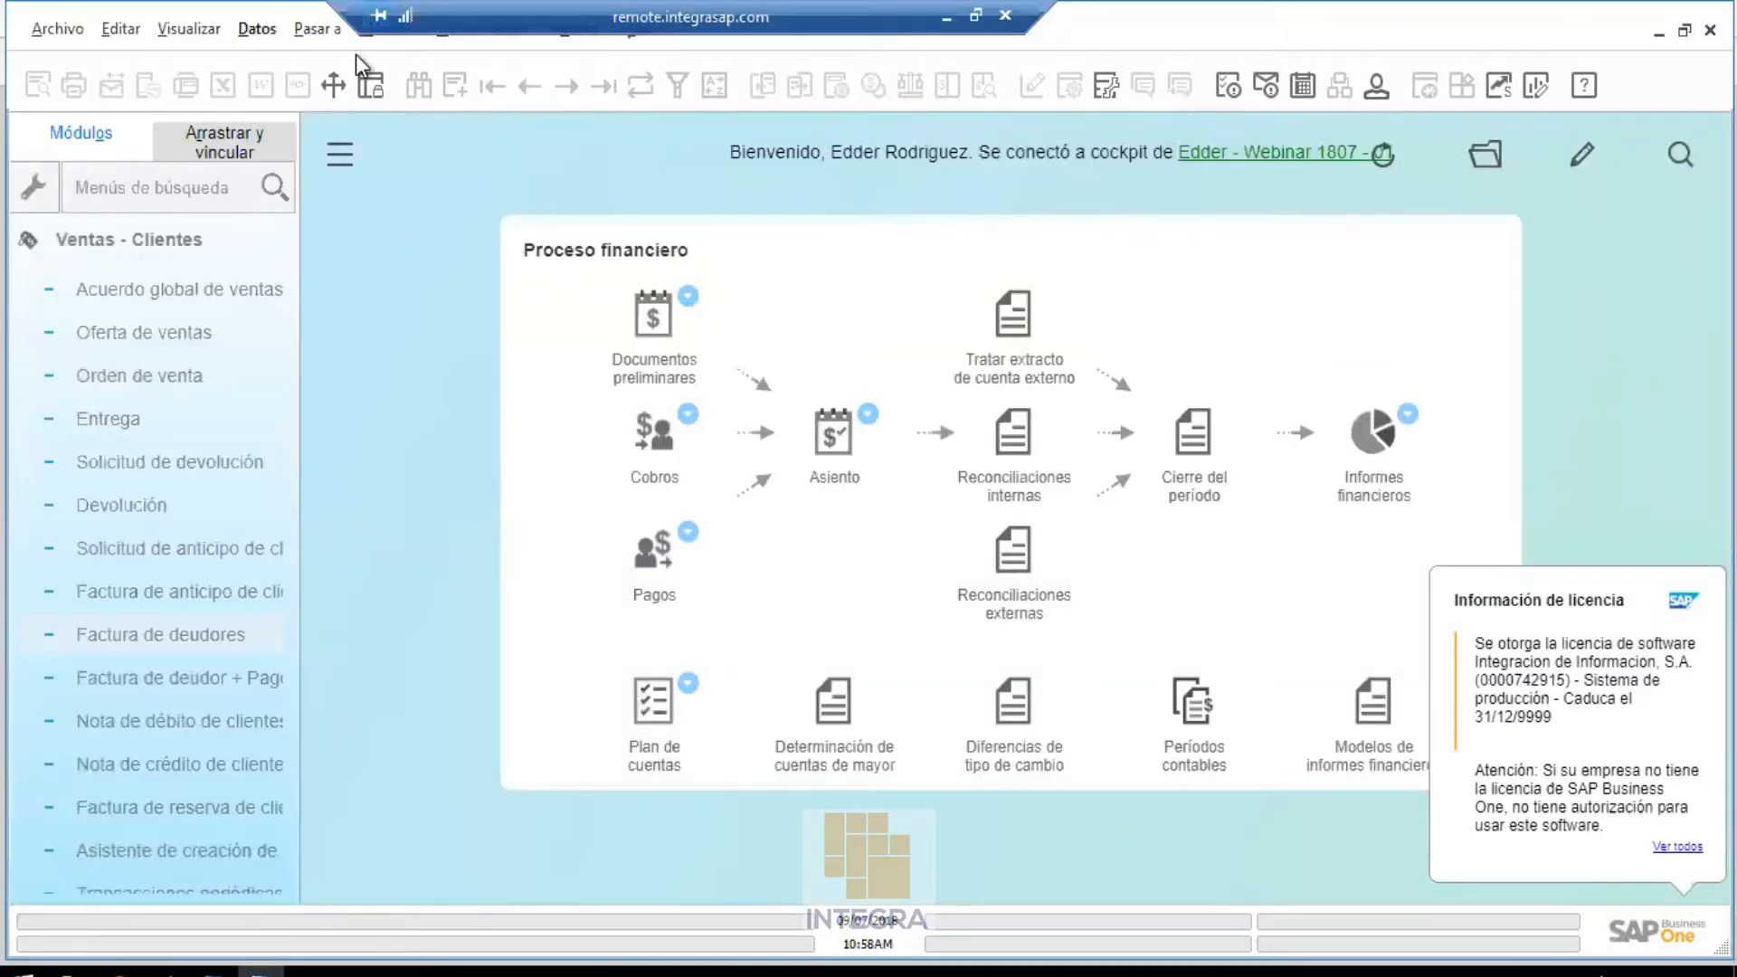
Open Modelo de configuración de la IU from Módulos > Gestión > Utilidades in add mode
click(379, 41)
mouse_move(431, 74)
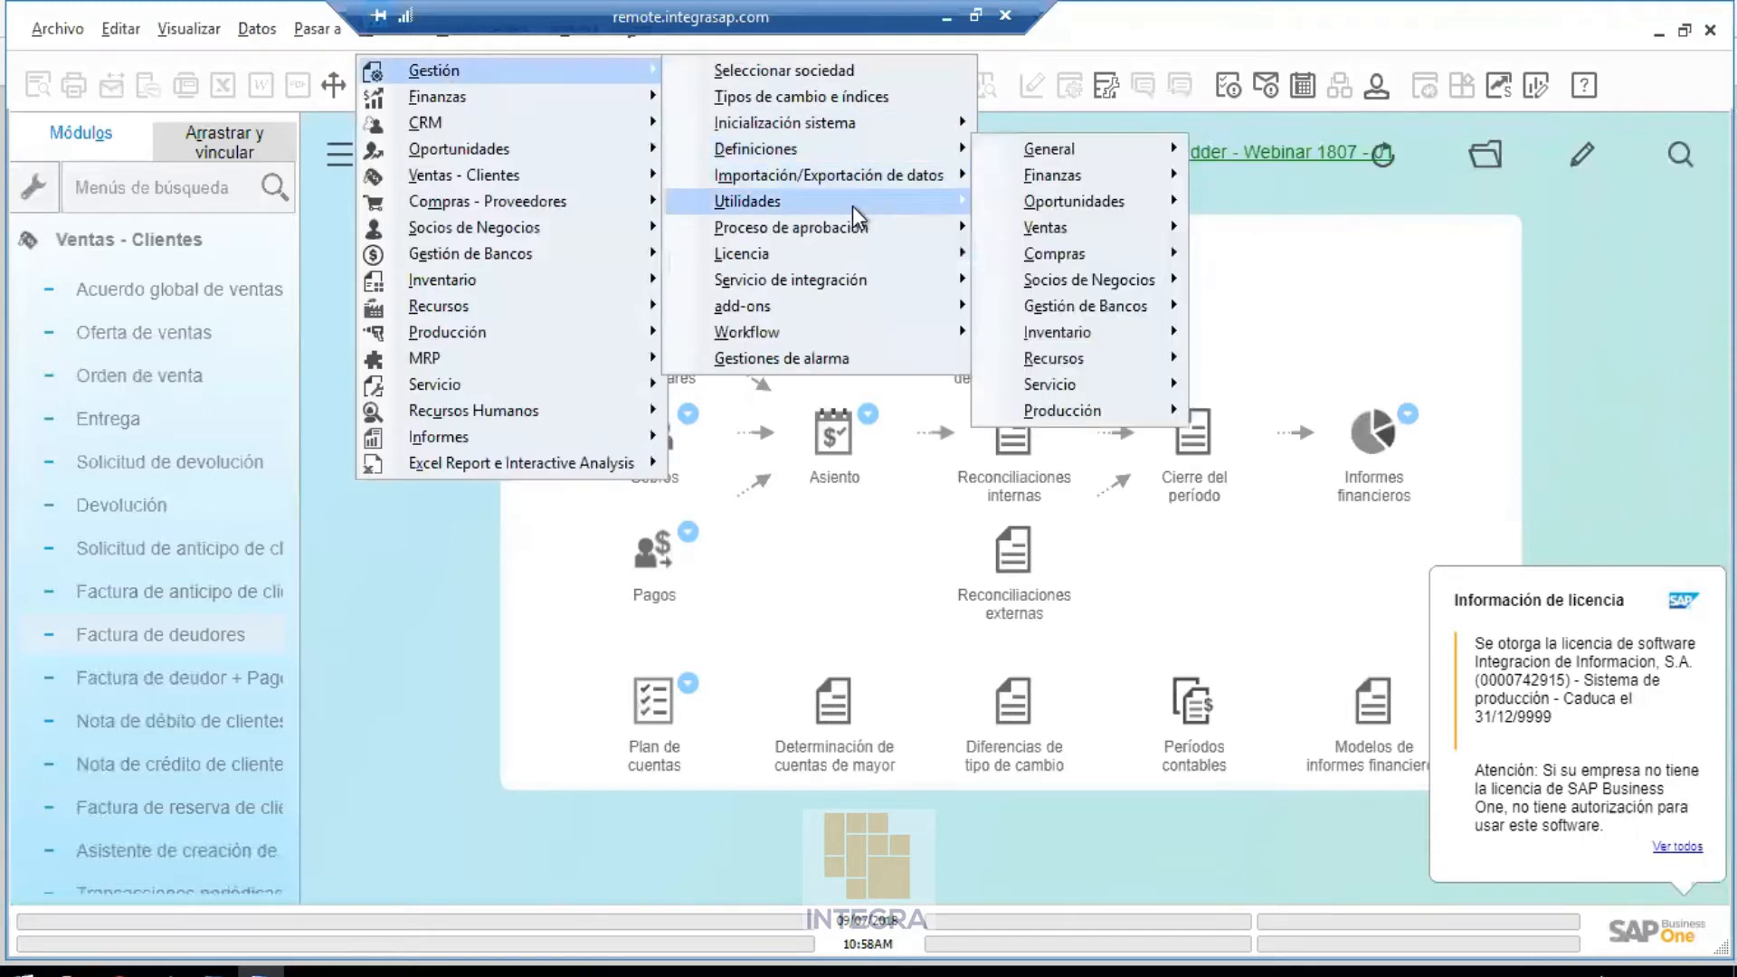
mouse_move(852, 205)
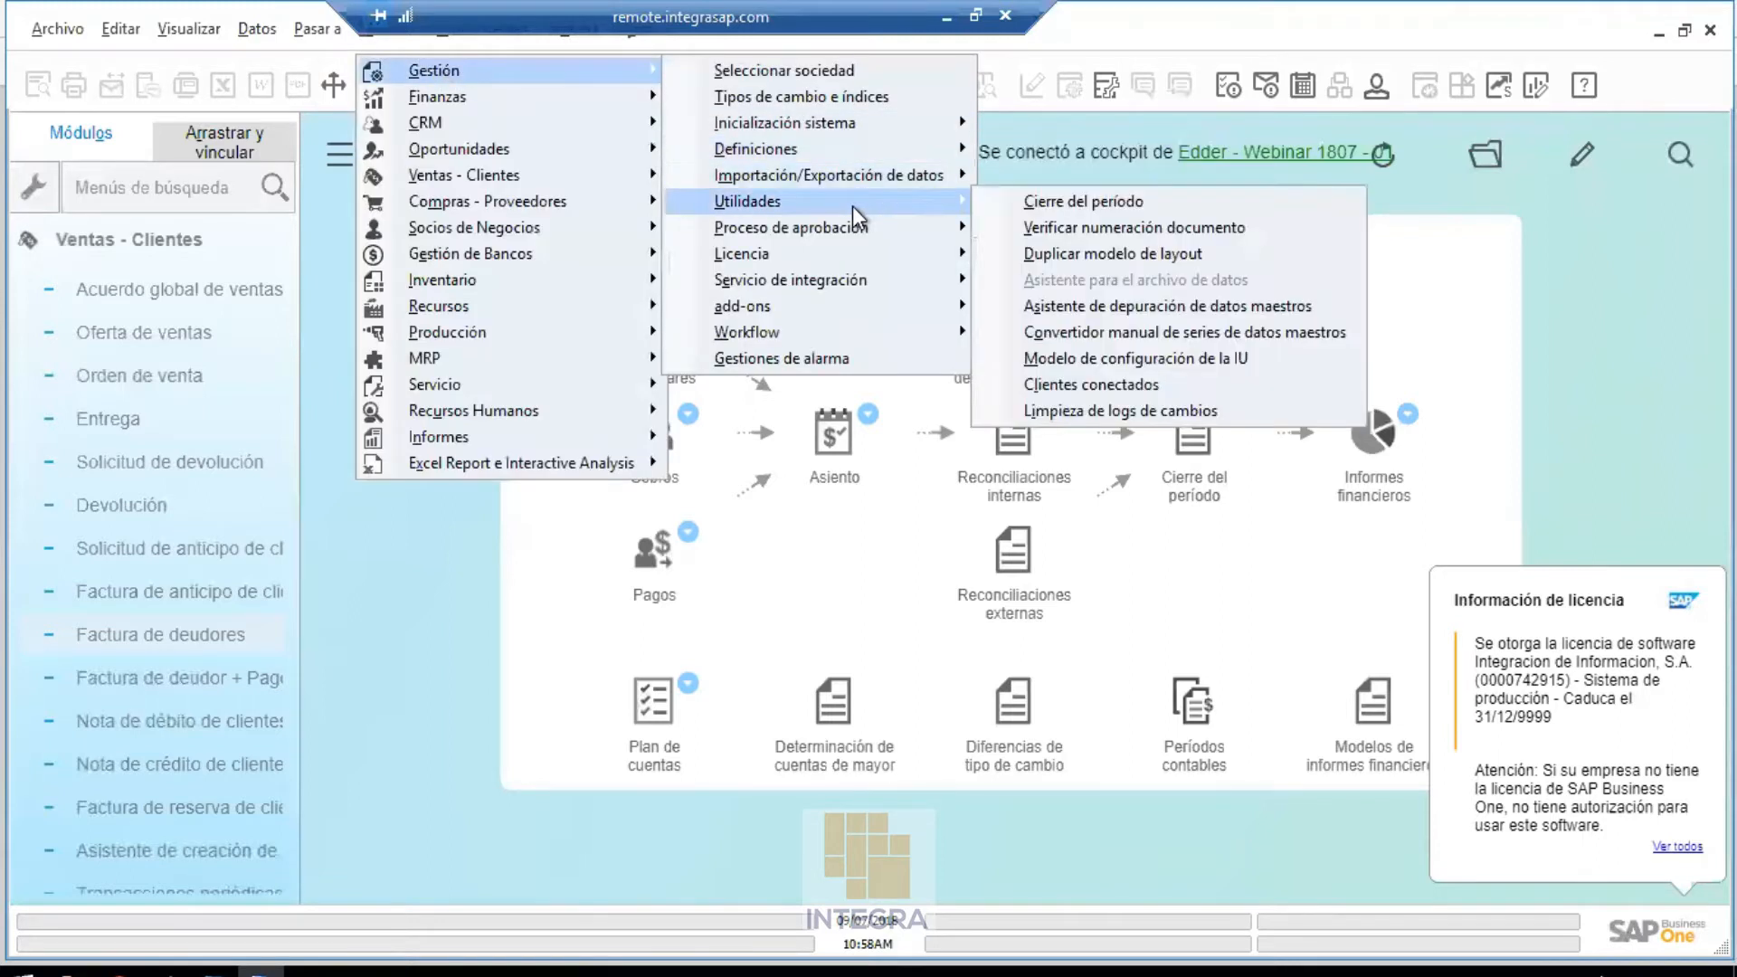
click(1176, 362)
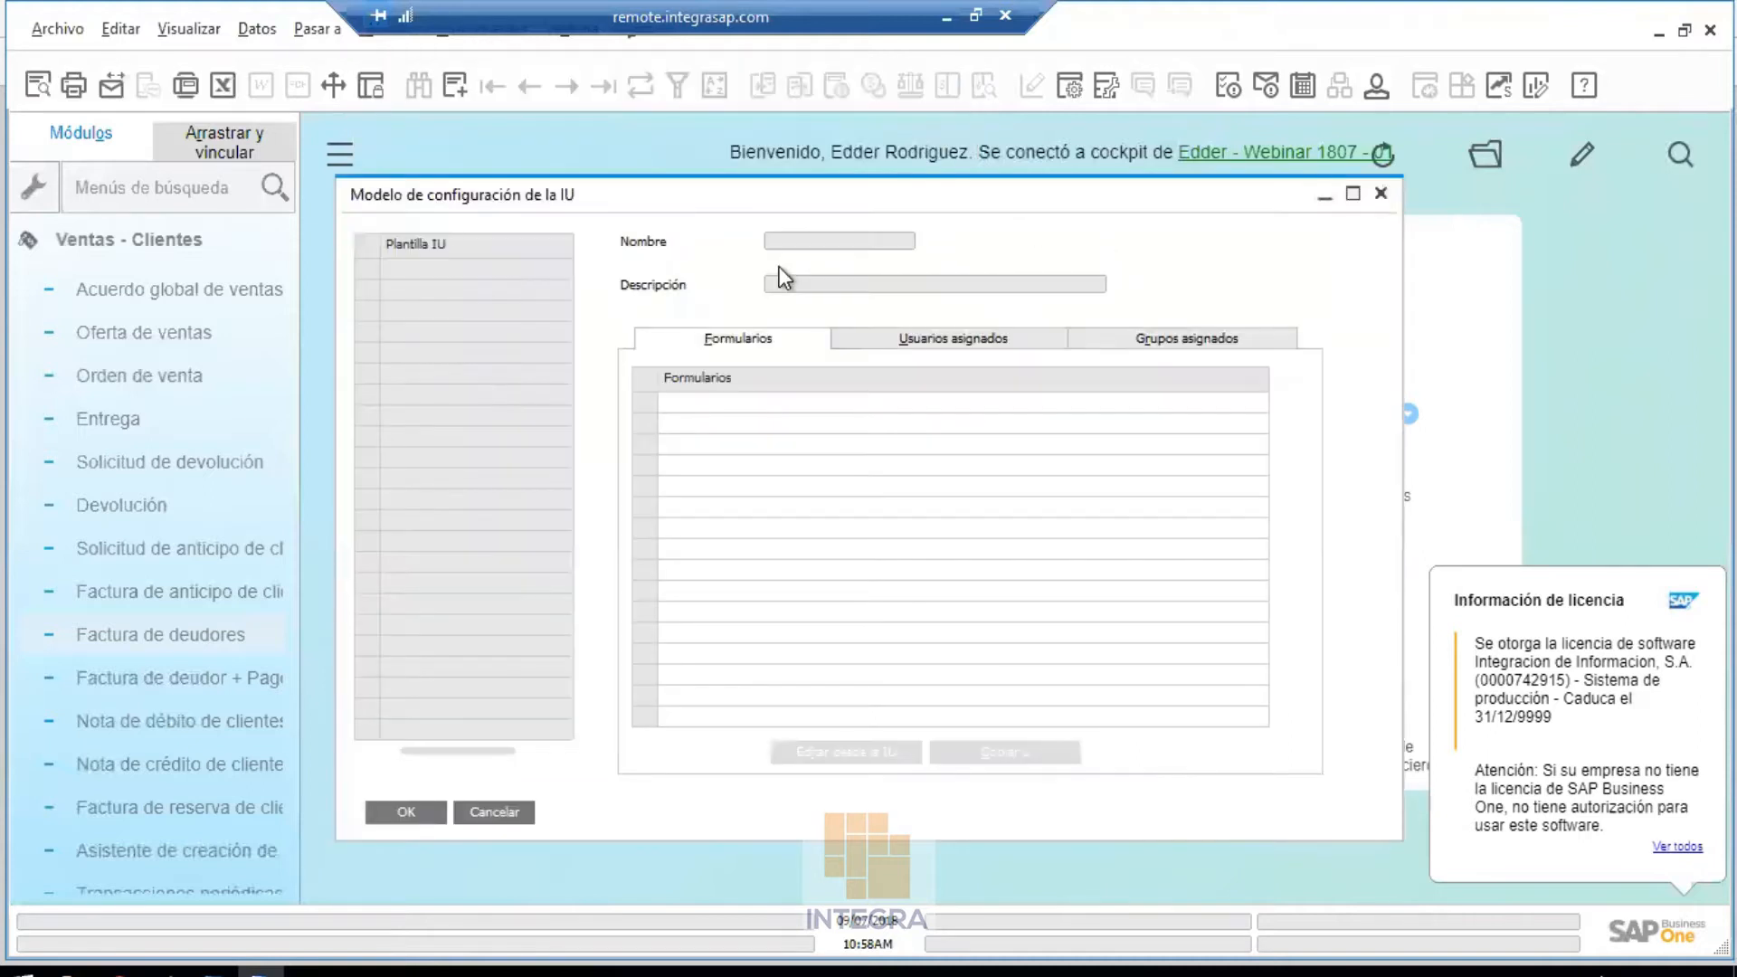
click(456, 86)
Name the template 'Plantilla 1' with description 'Plantilla de configuraciones UI 01'
text(P)
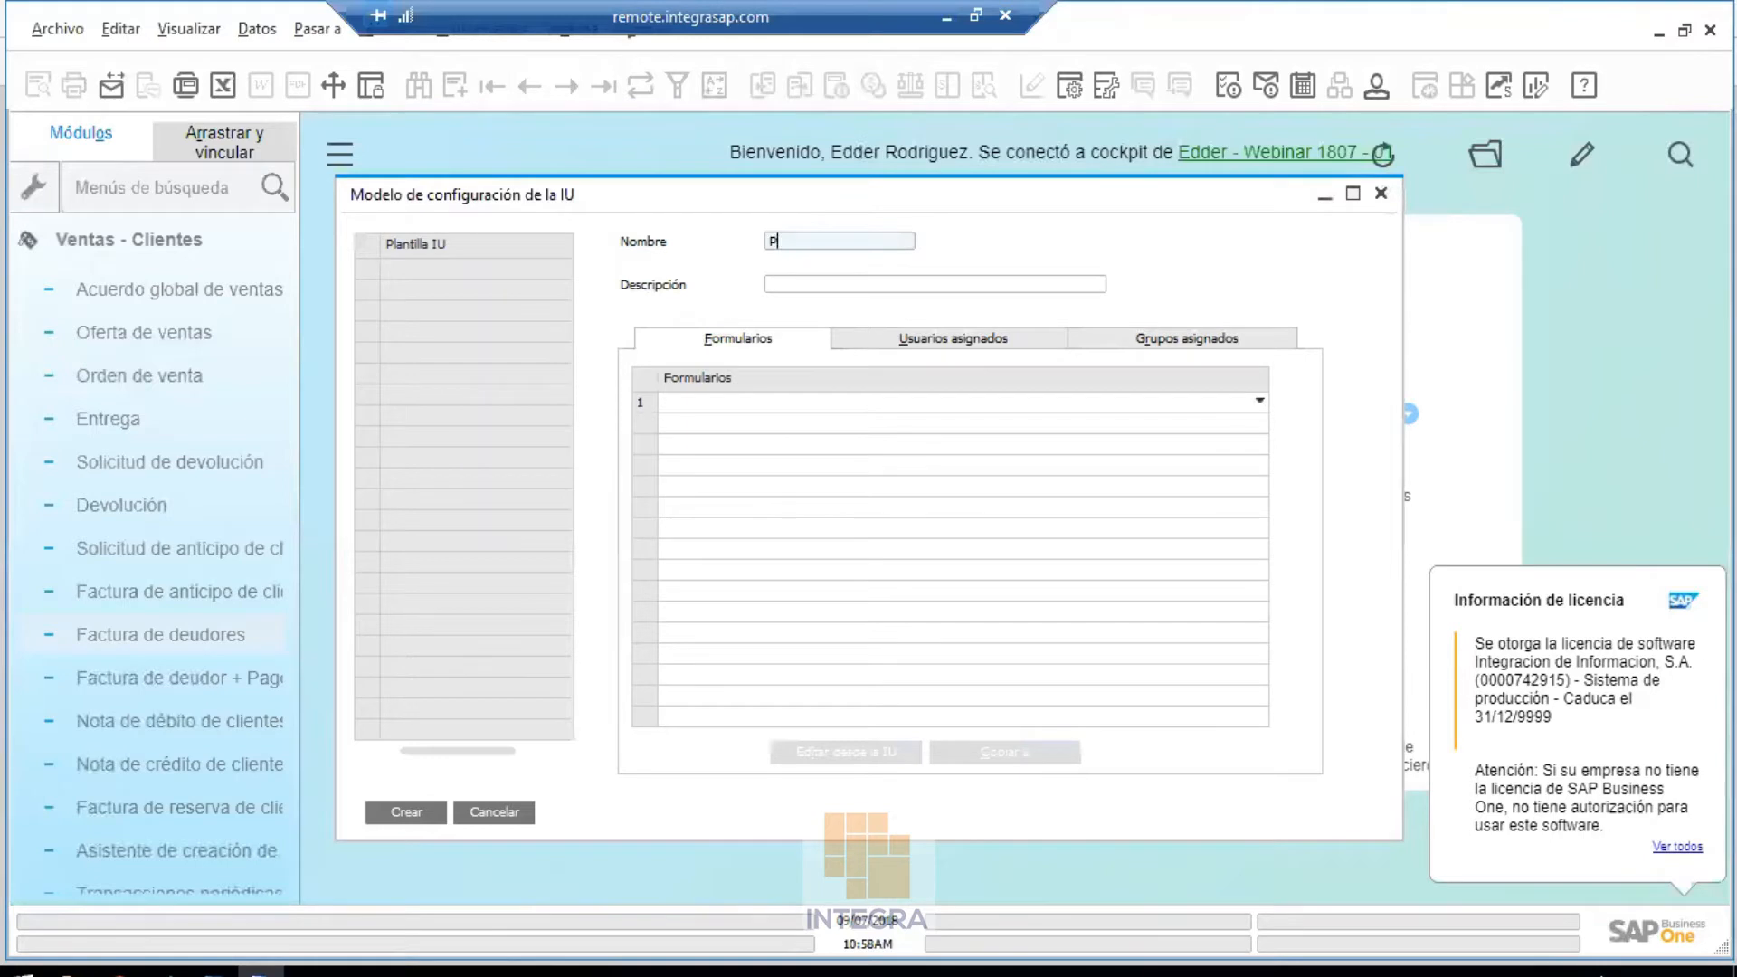
text(lantilla 1)
key(Tab)
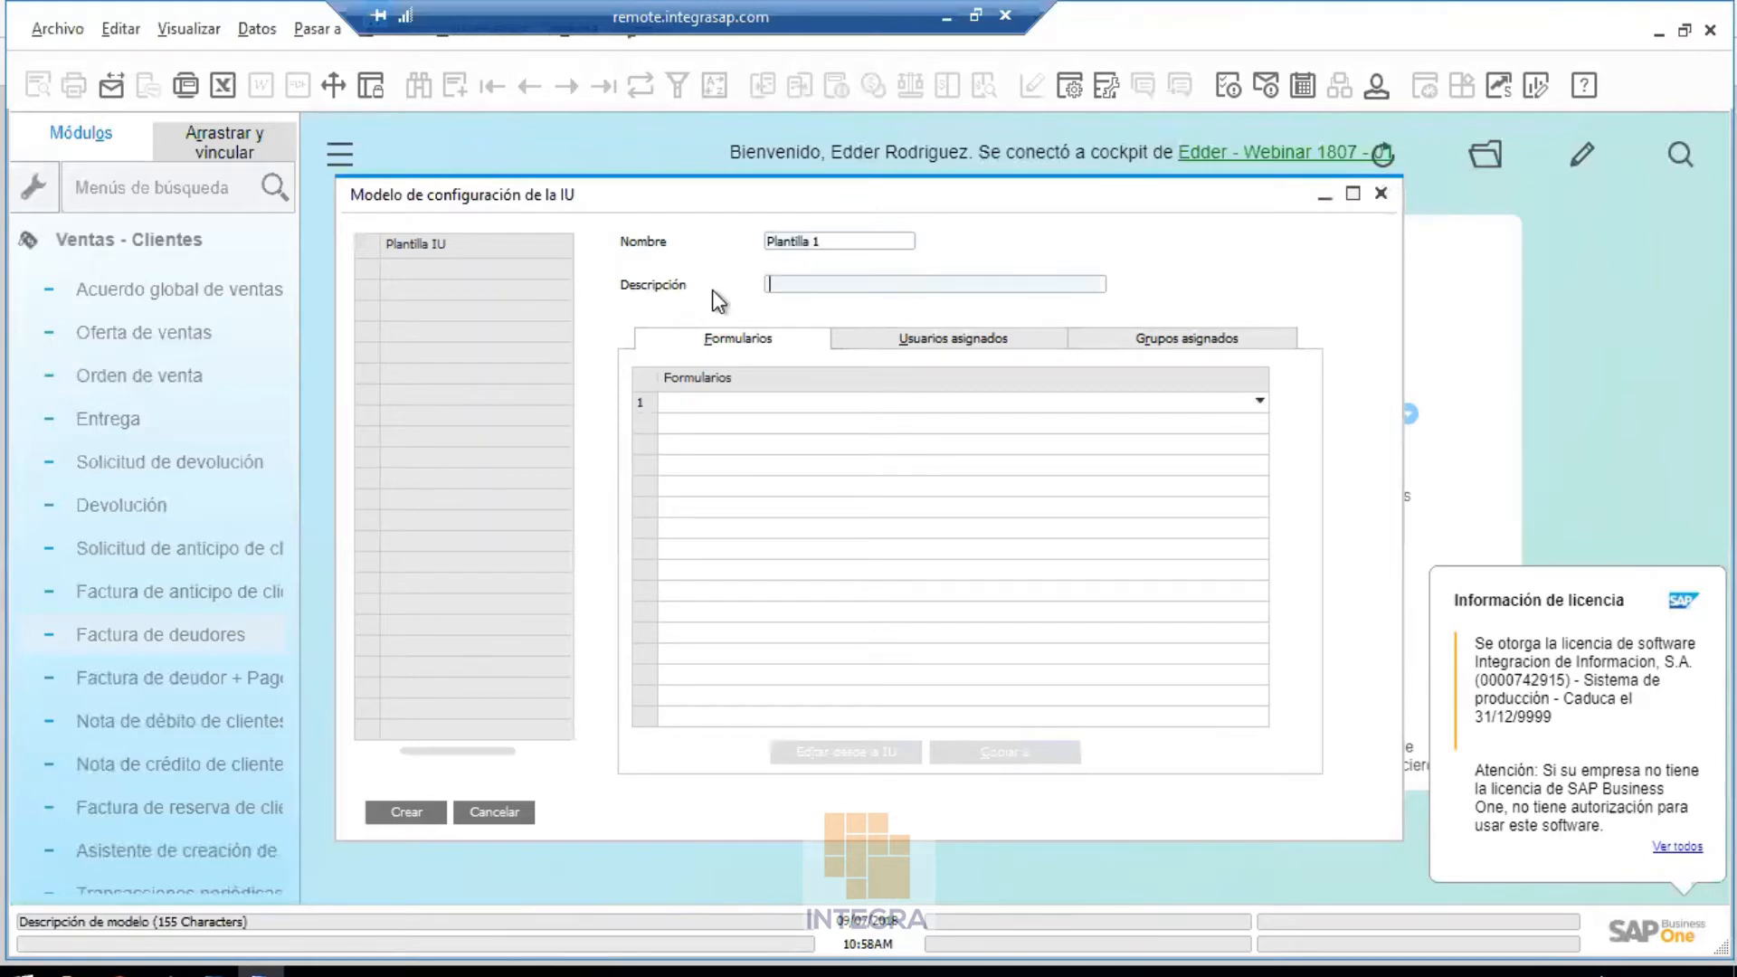
text(Plantilla de confiiguraciones UI 01)
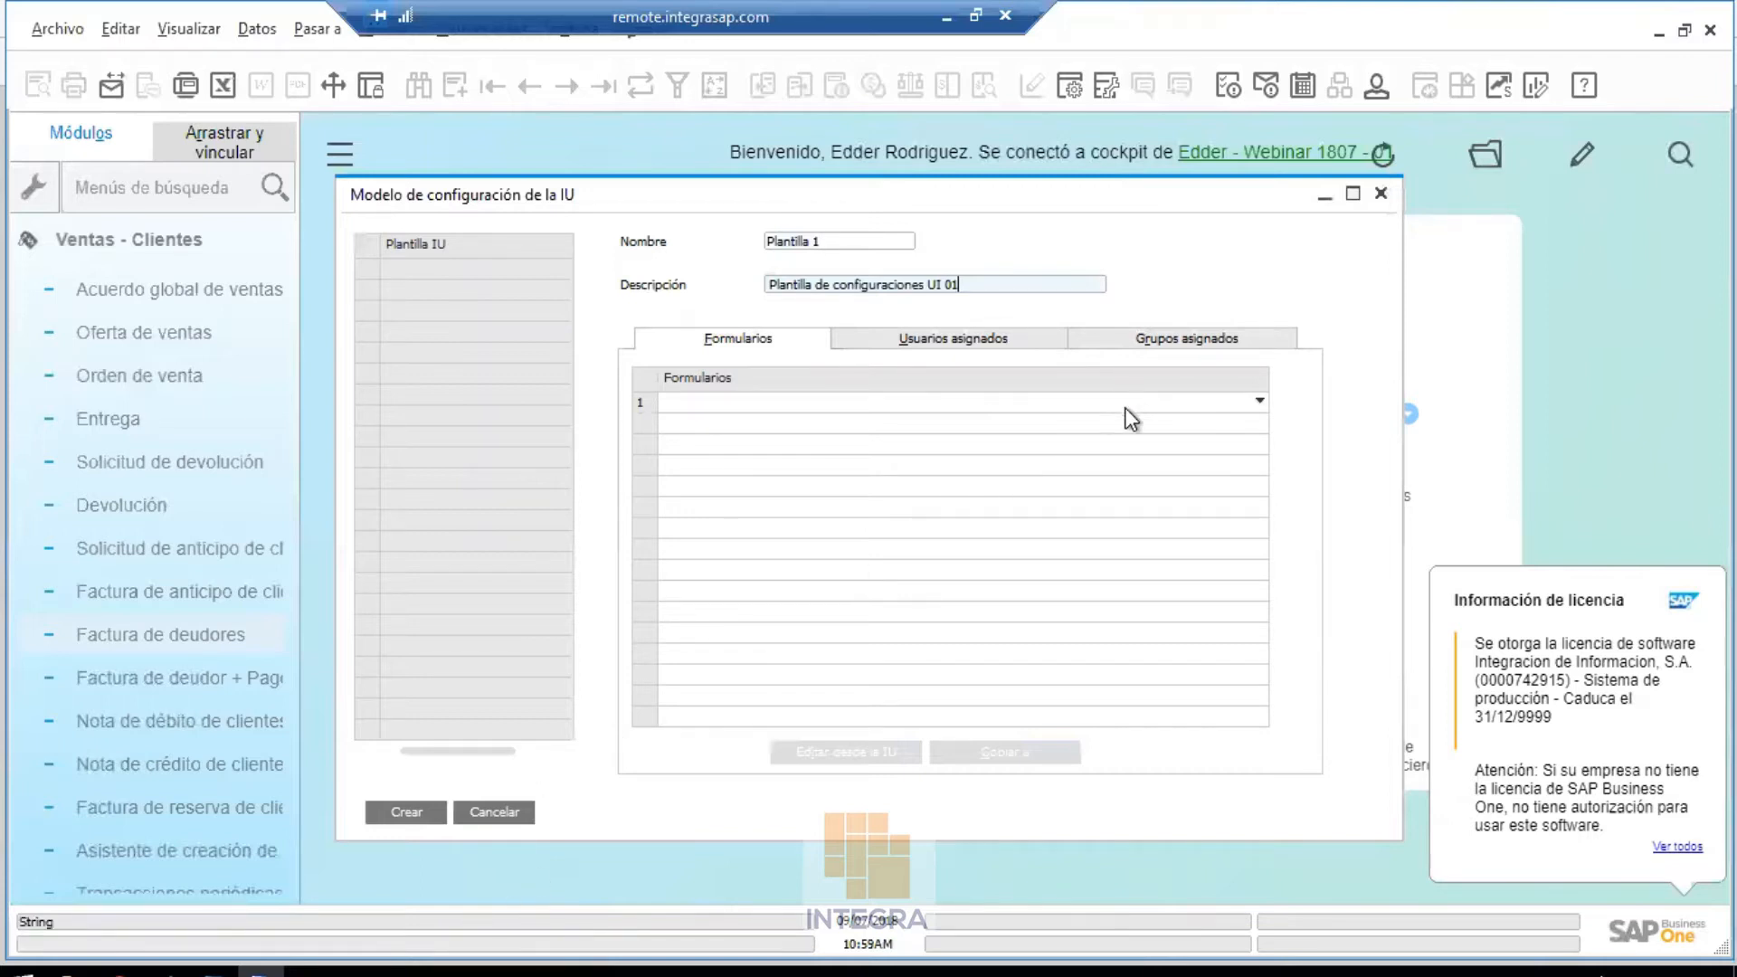
Choose Factura de deudores from the forms list in row 1 of Formularios
click(1176, 402)
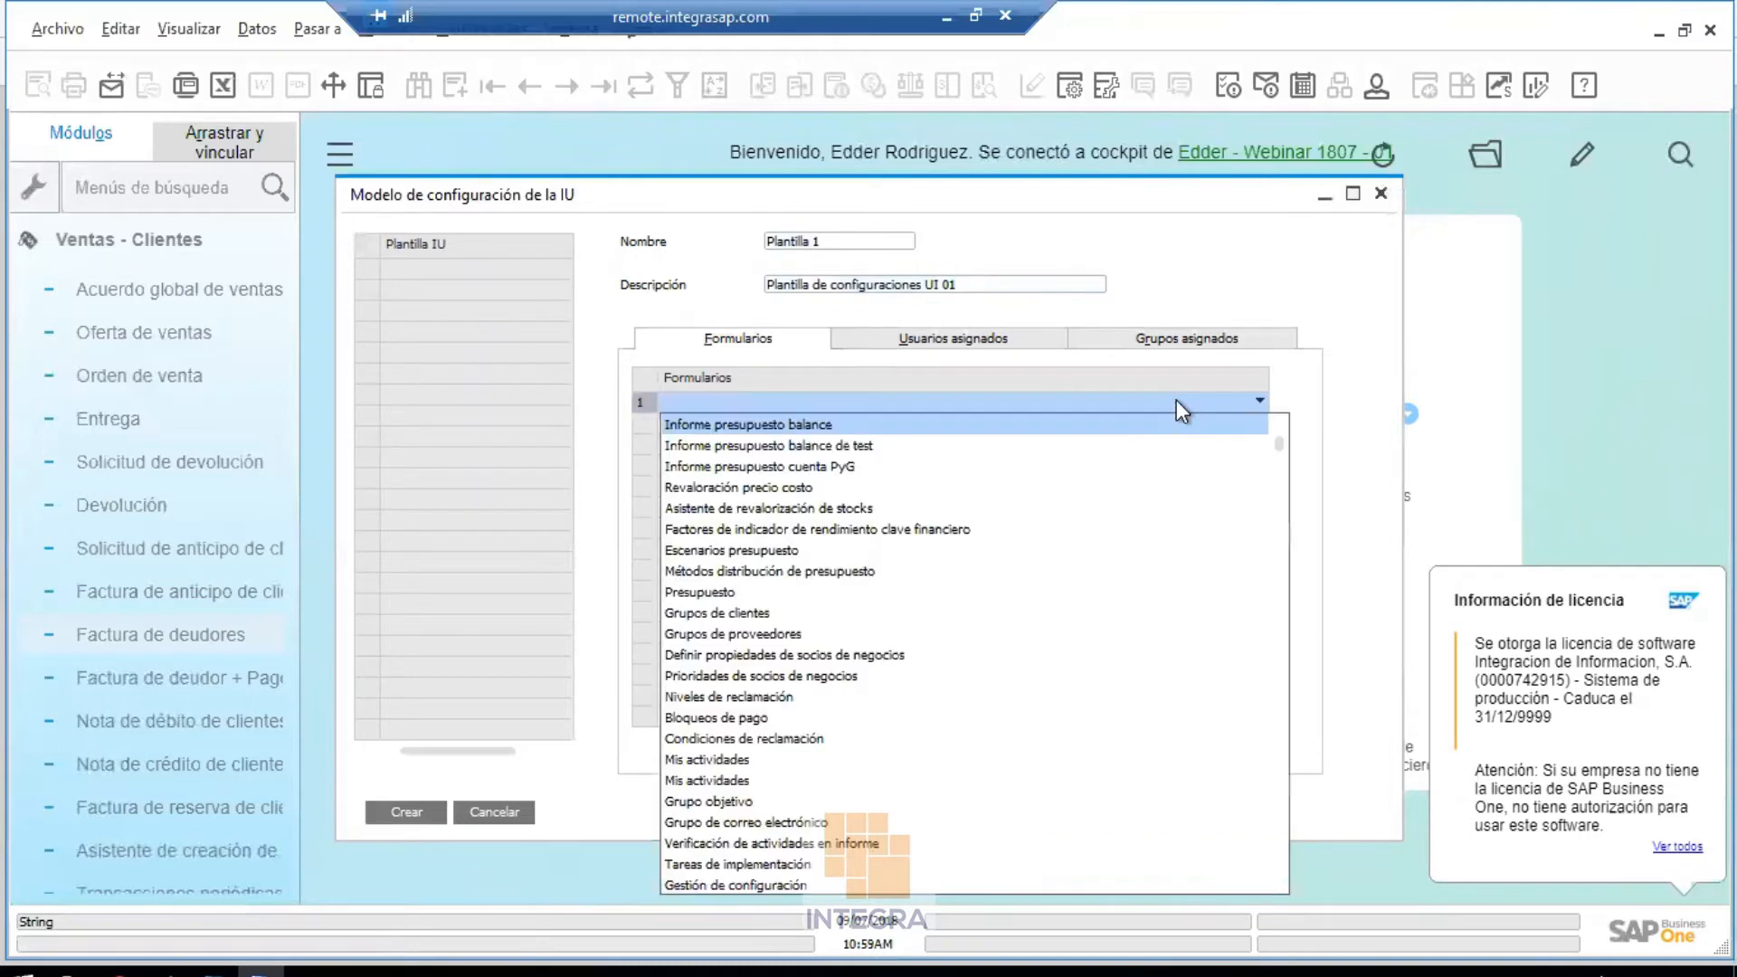
scroll(1176, 400, down, 10)
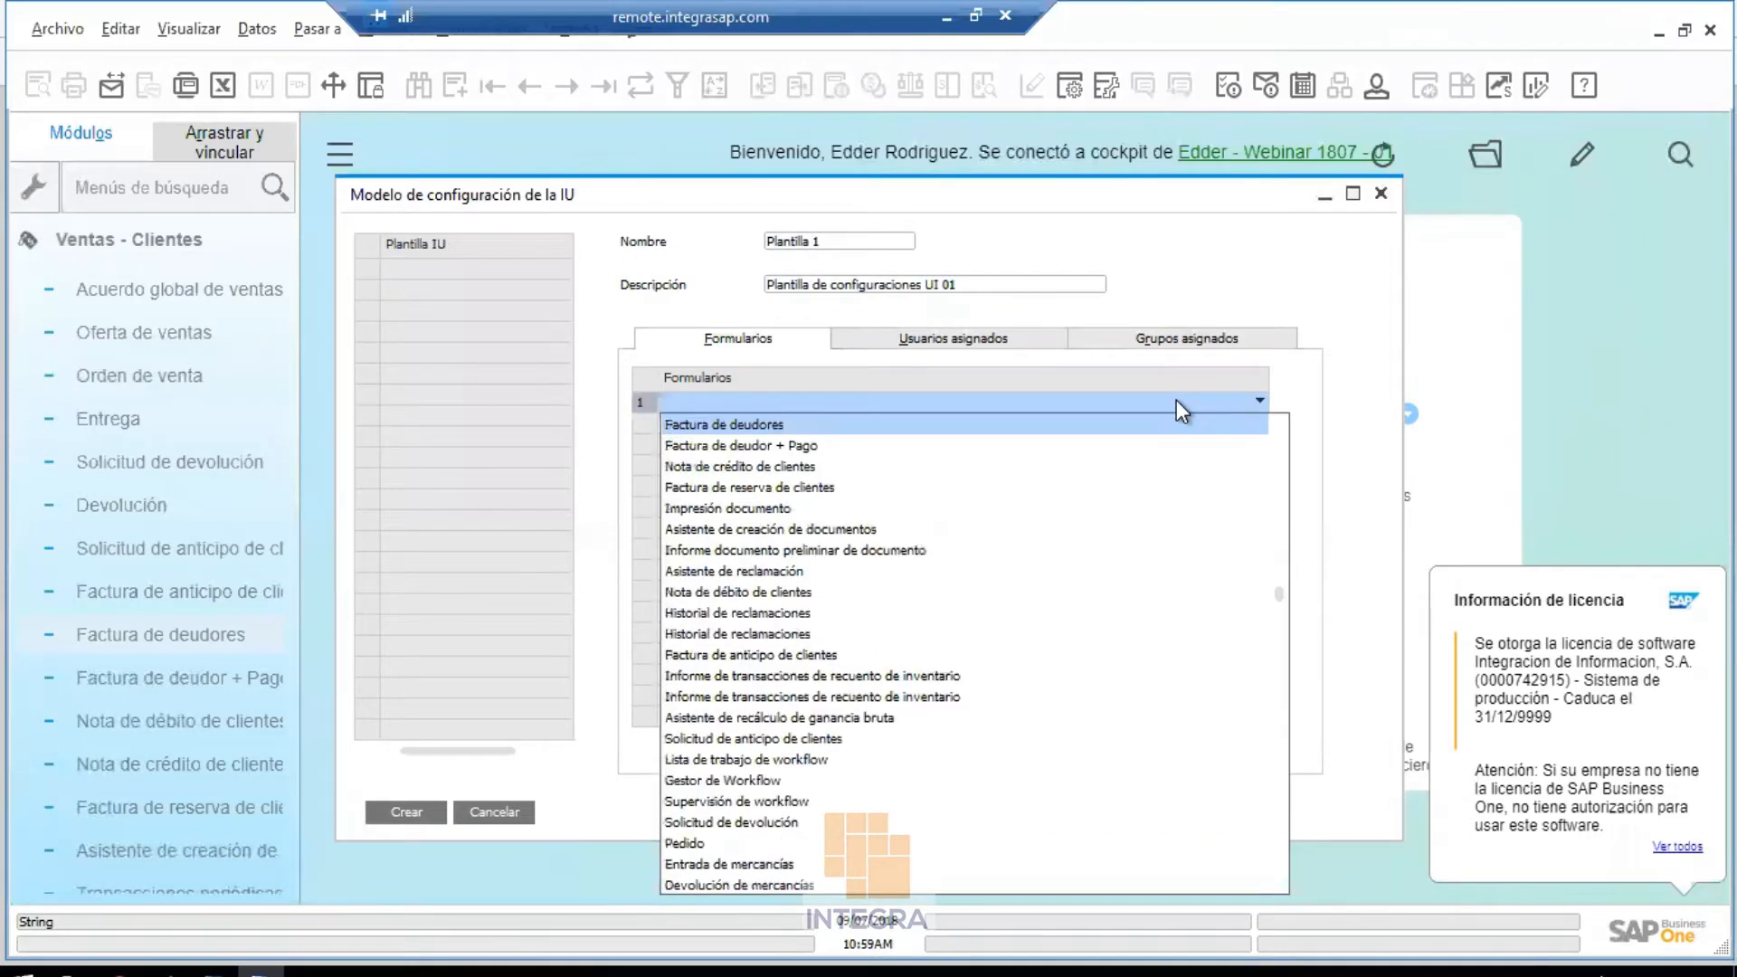
scroll(1176, 400, up, 10)
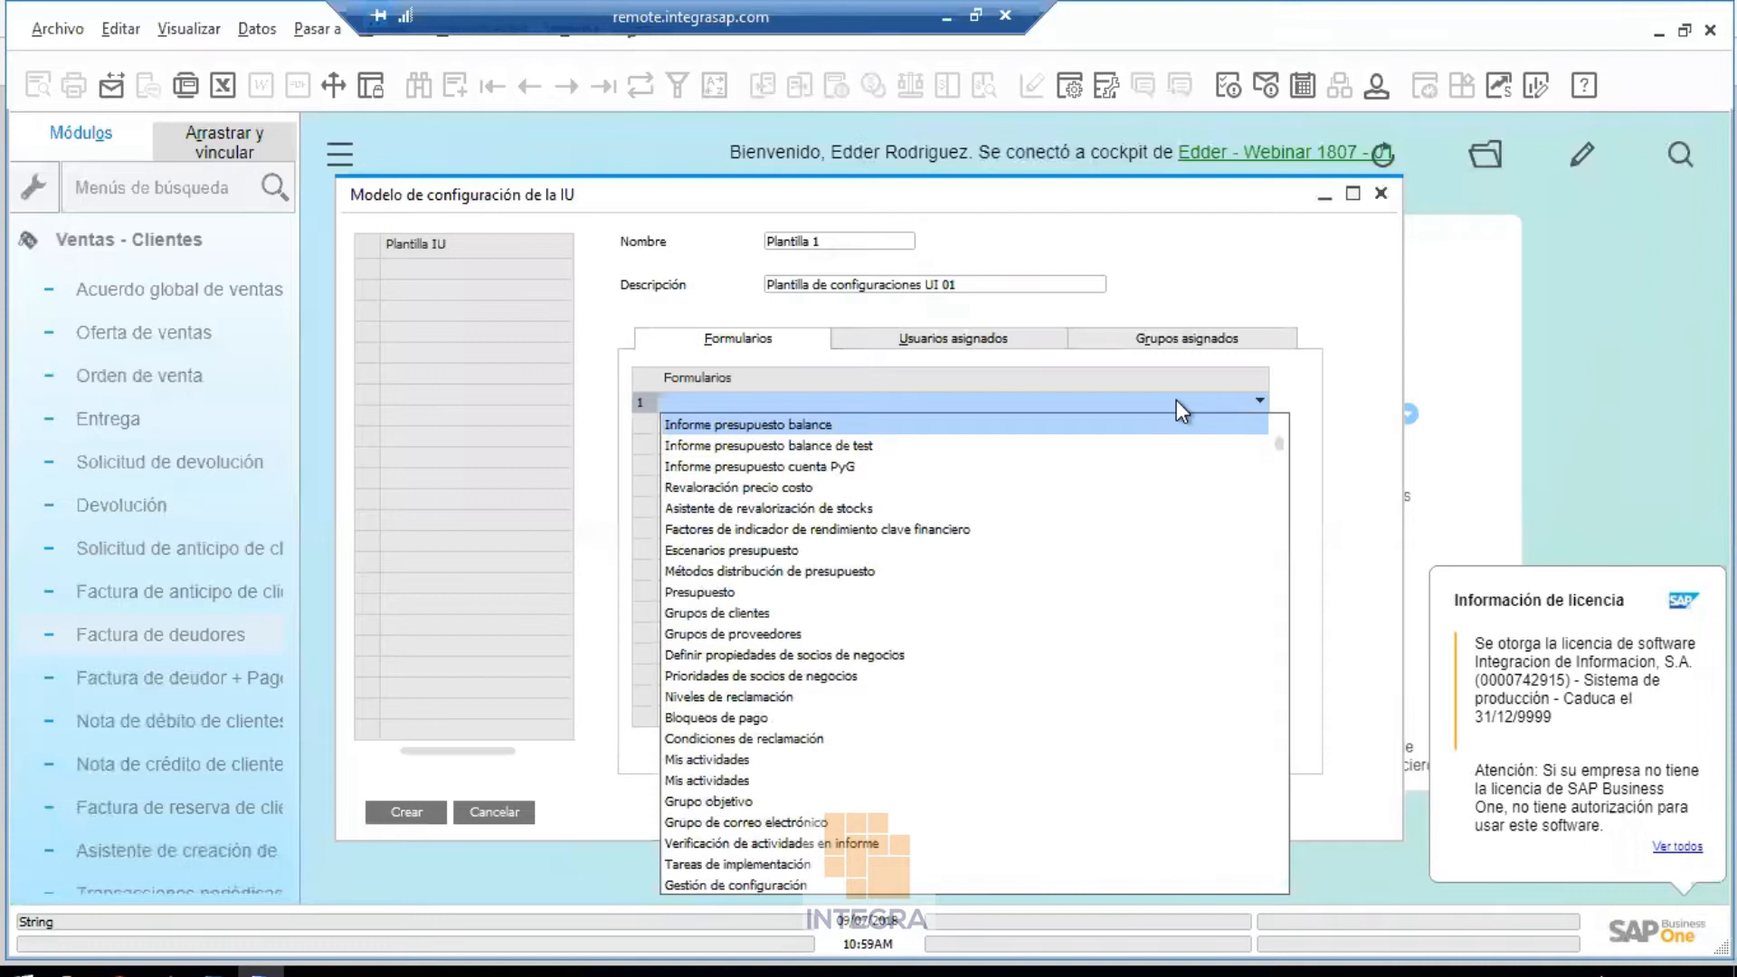
click(1283, 389)
click(1260, 401)
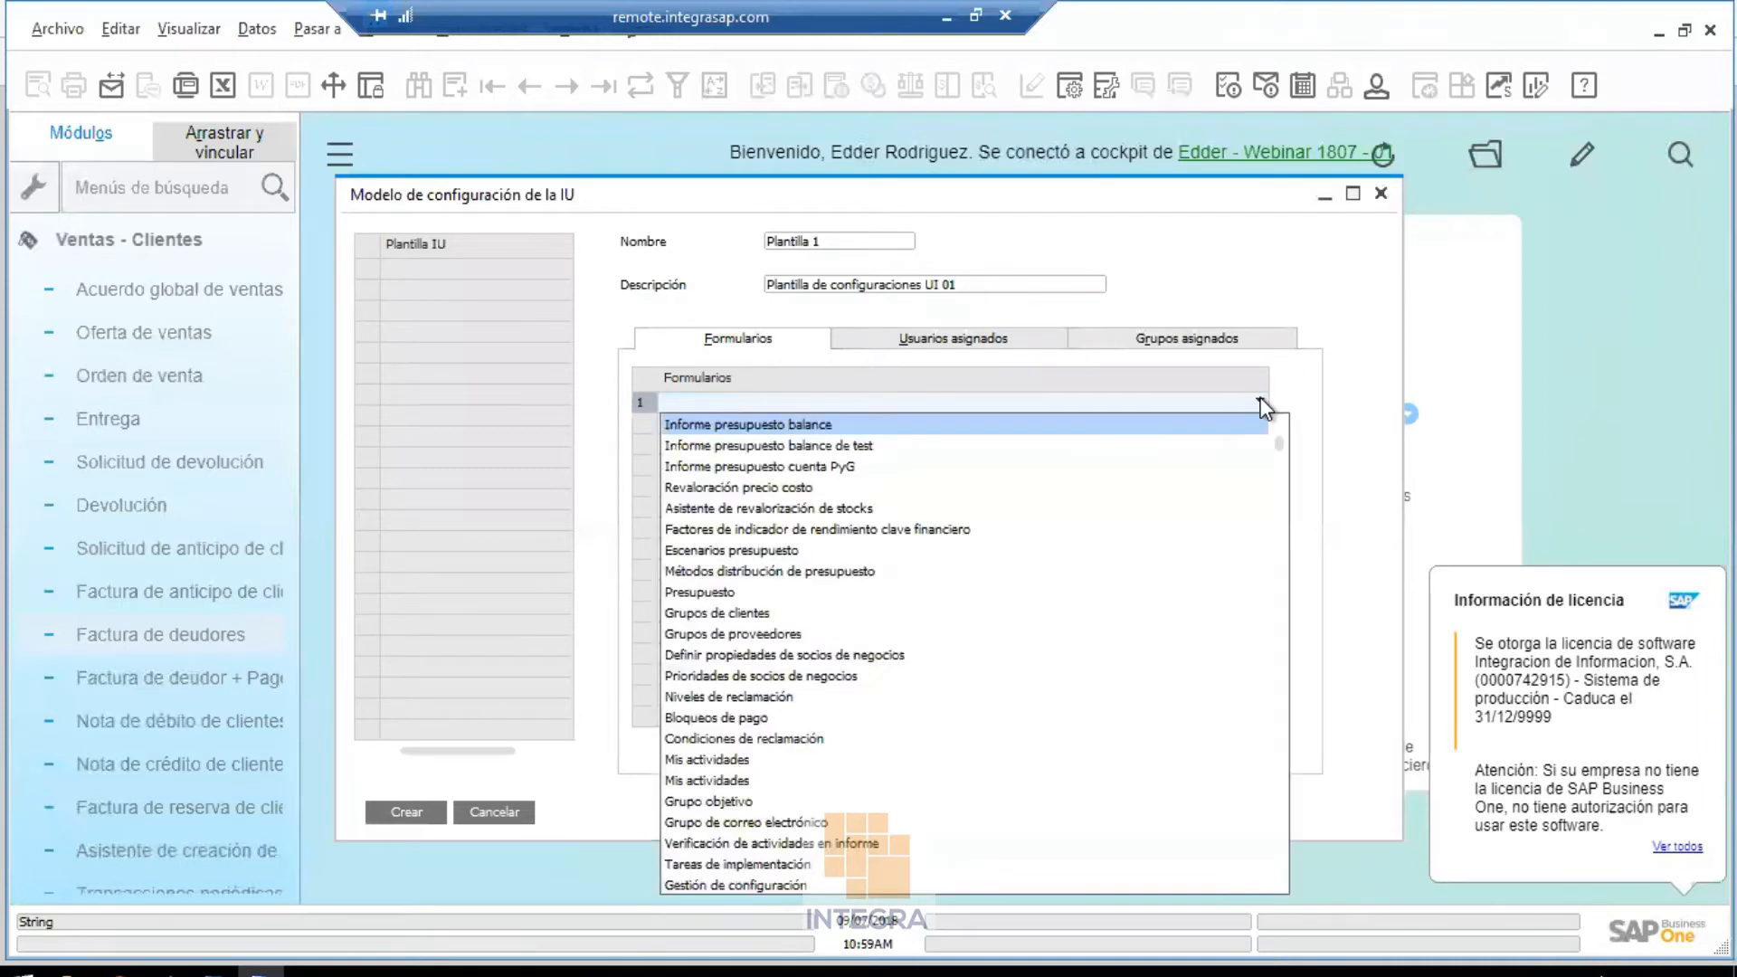
scroll(1277, 443, up, 6)
drag(1282, 579, 1277, 404)
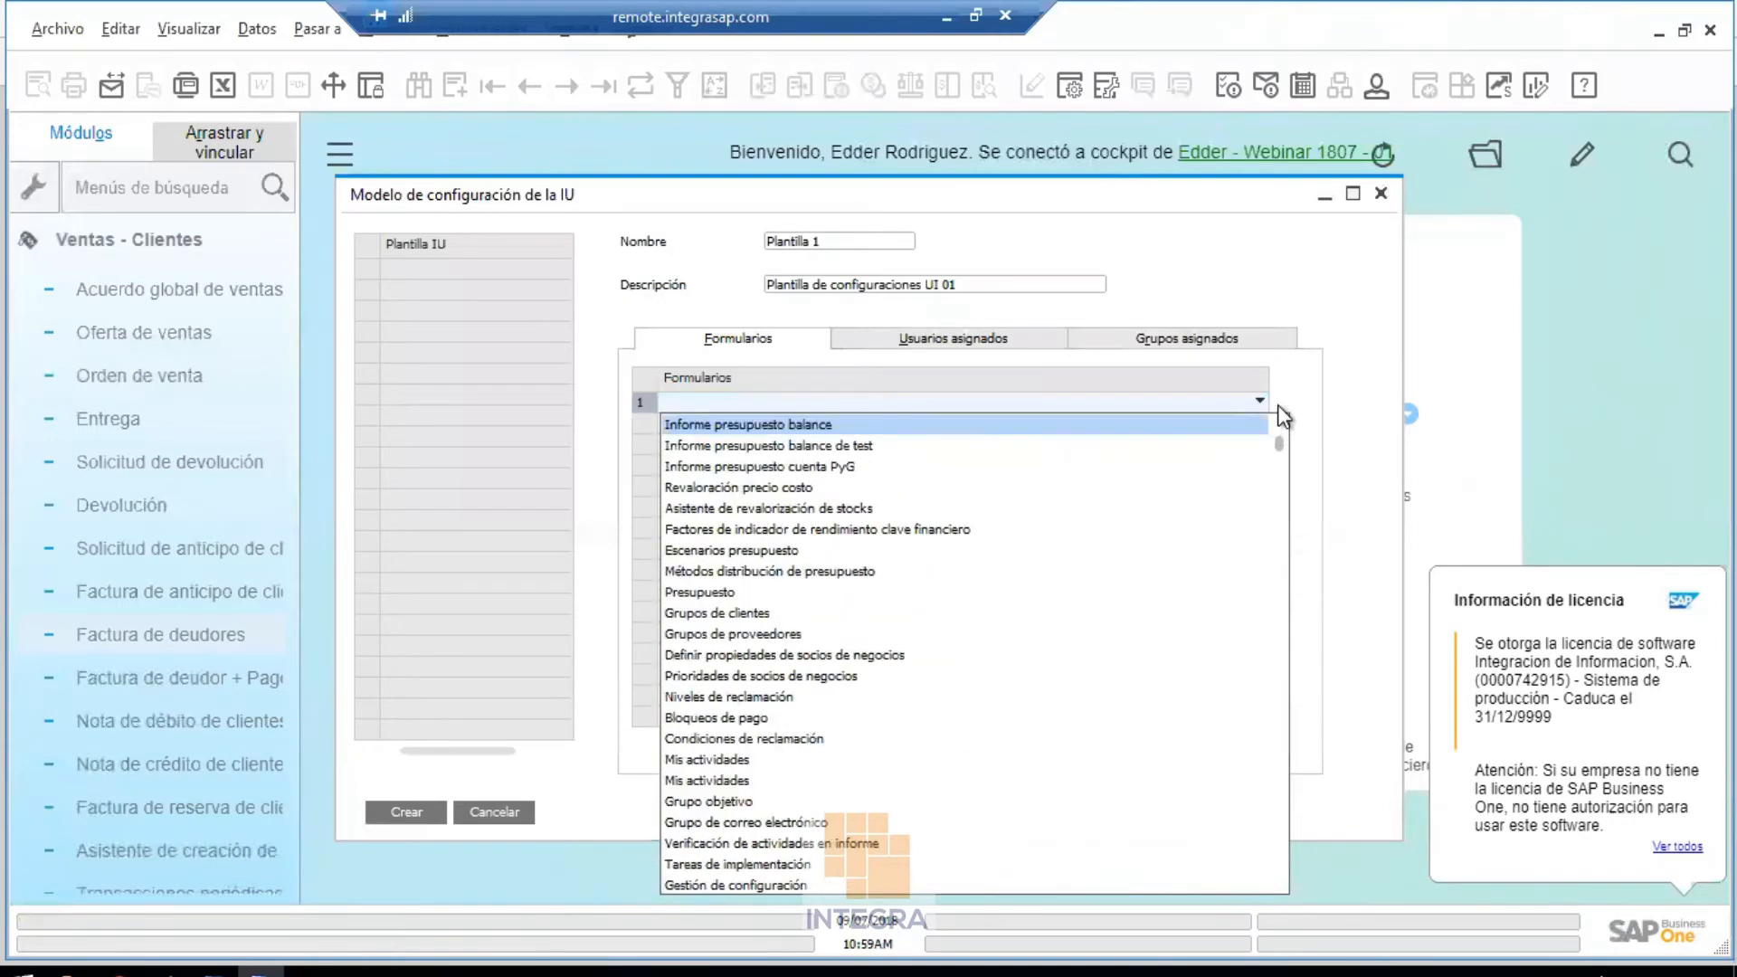
click(1089, 406)
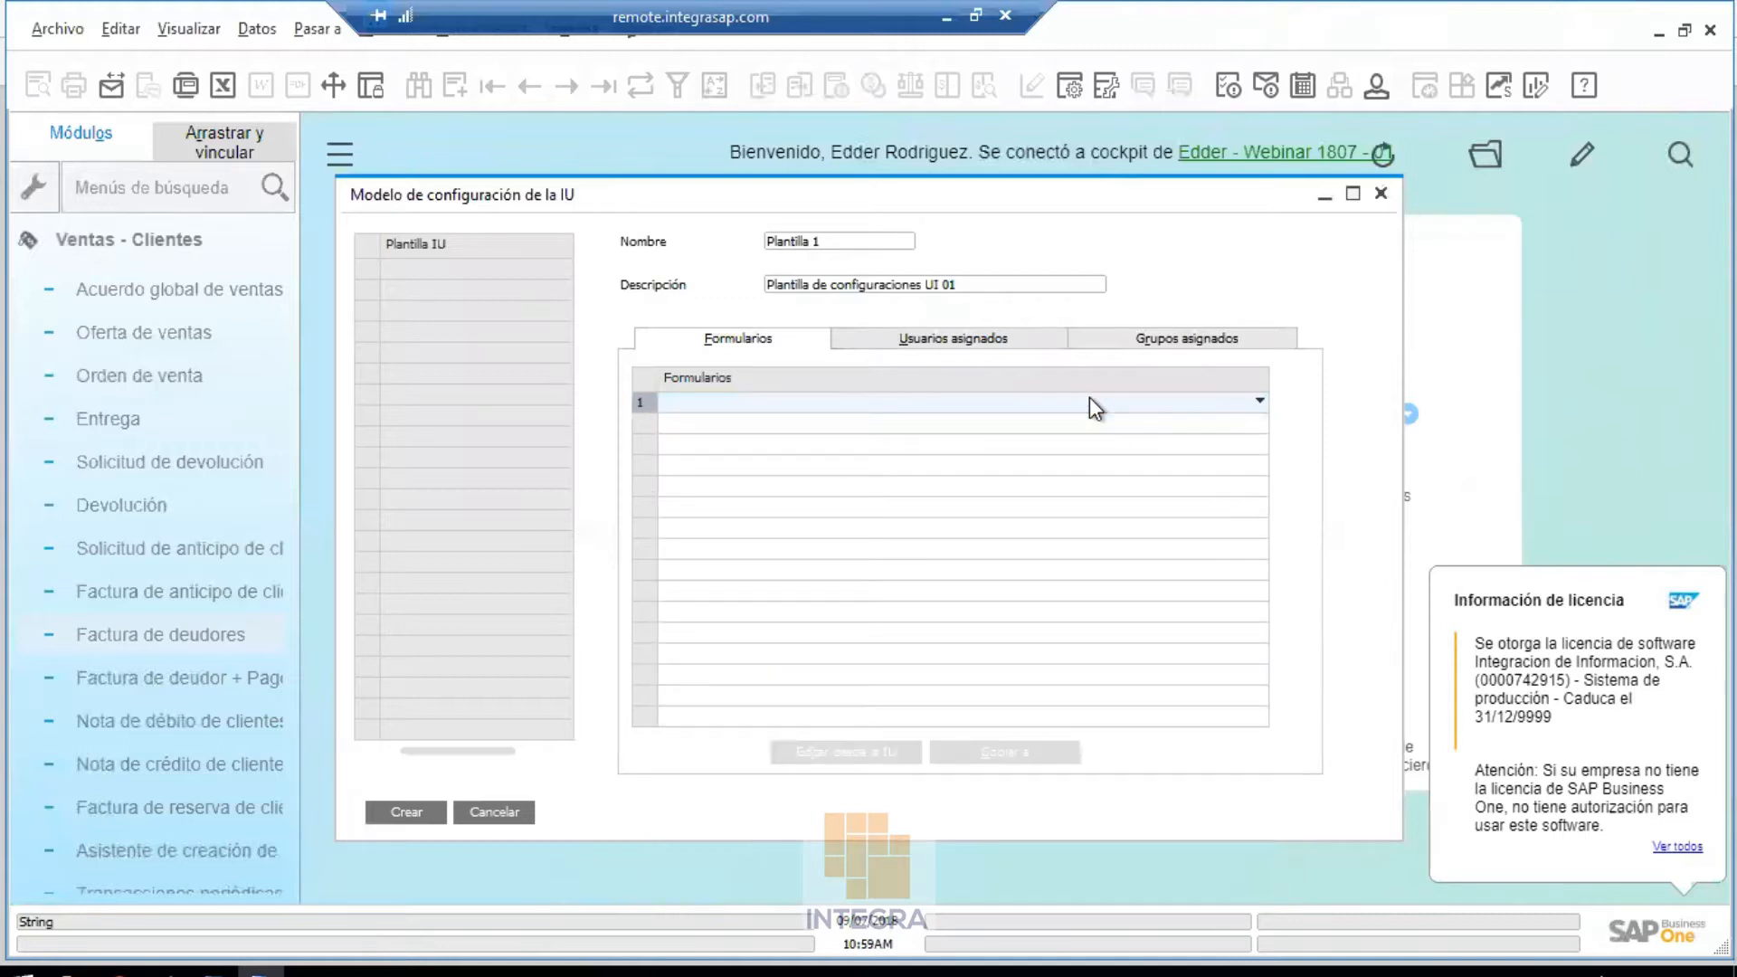
click(1089, 399)
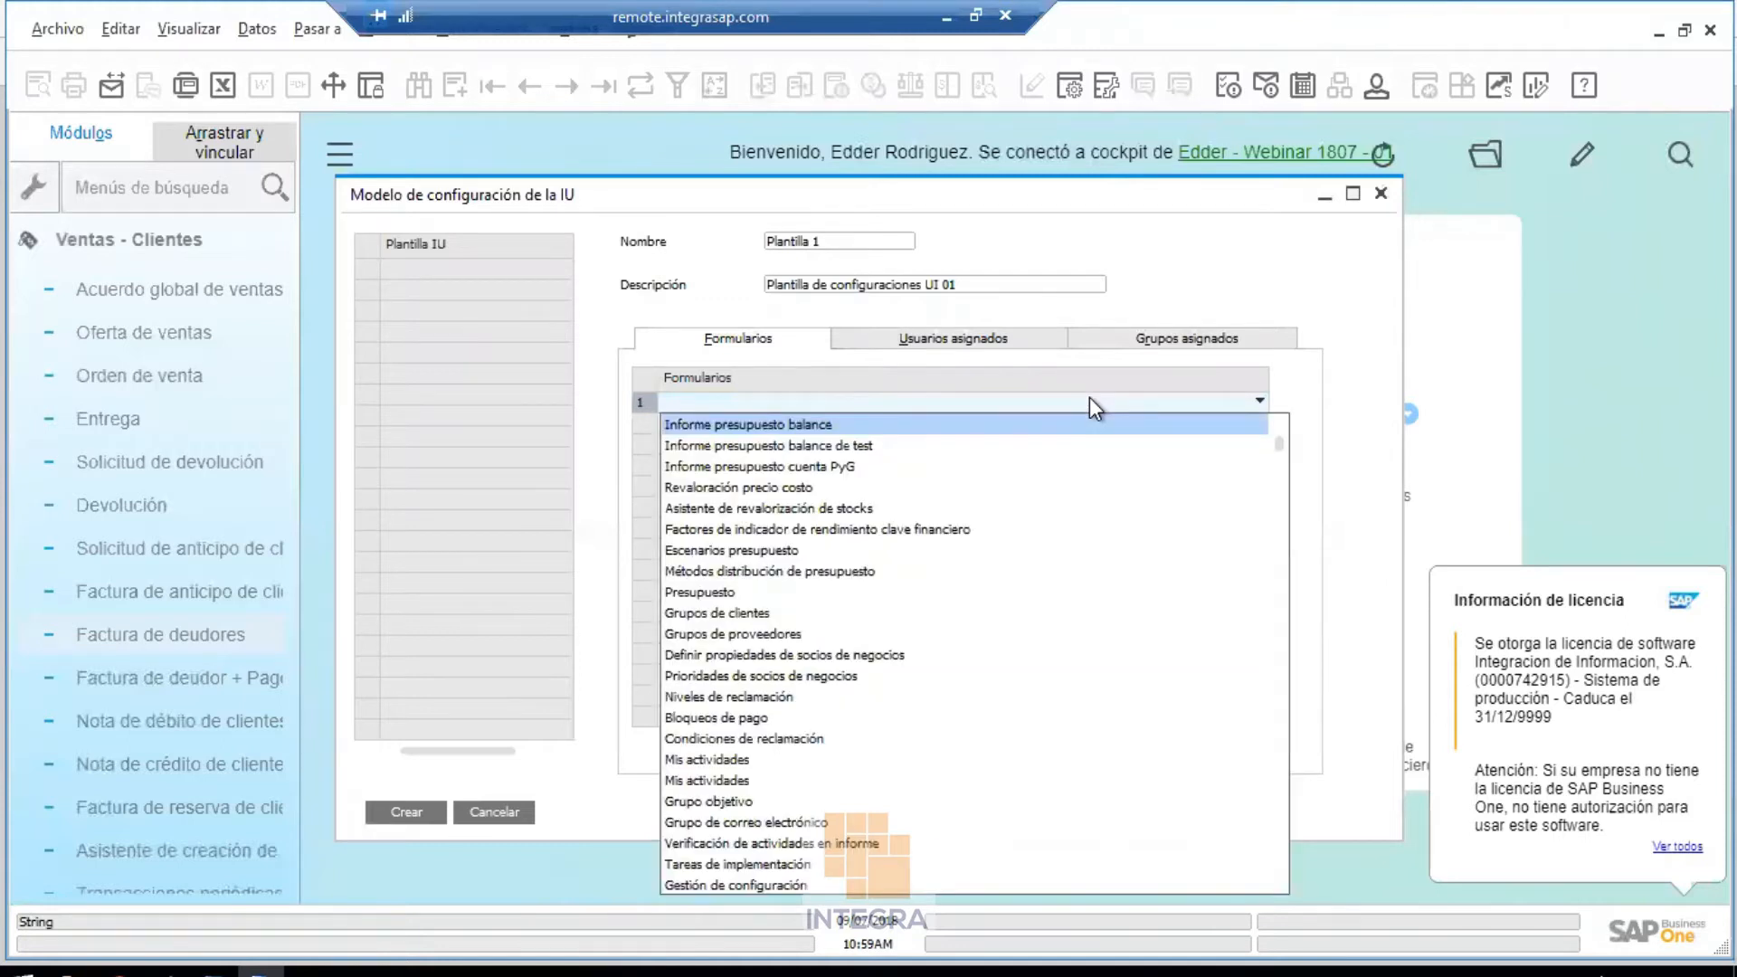
scroll(1089, 398, down, 10)
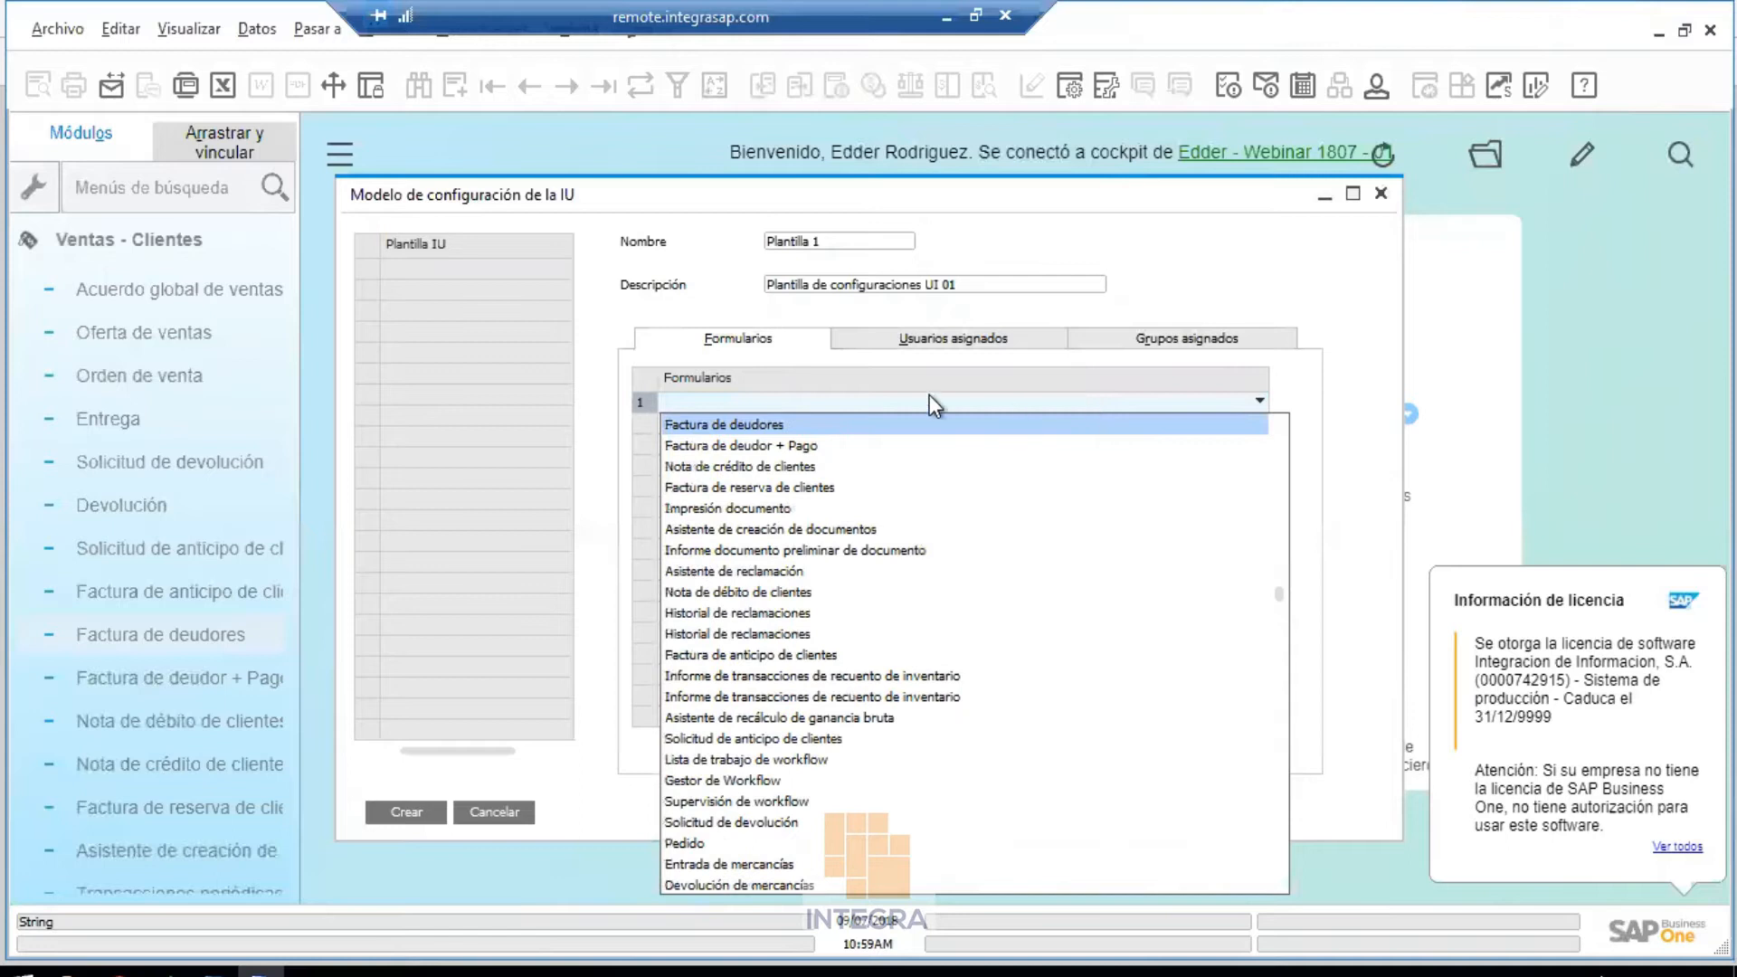
click(845, 425)
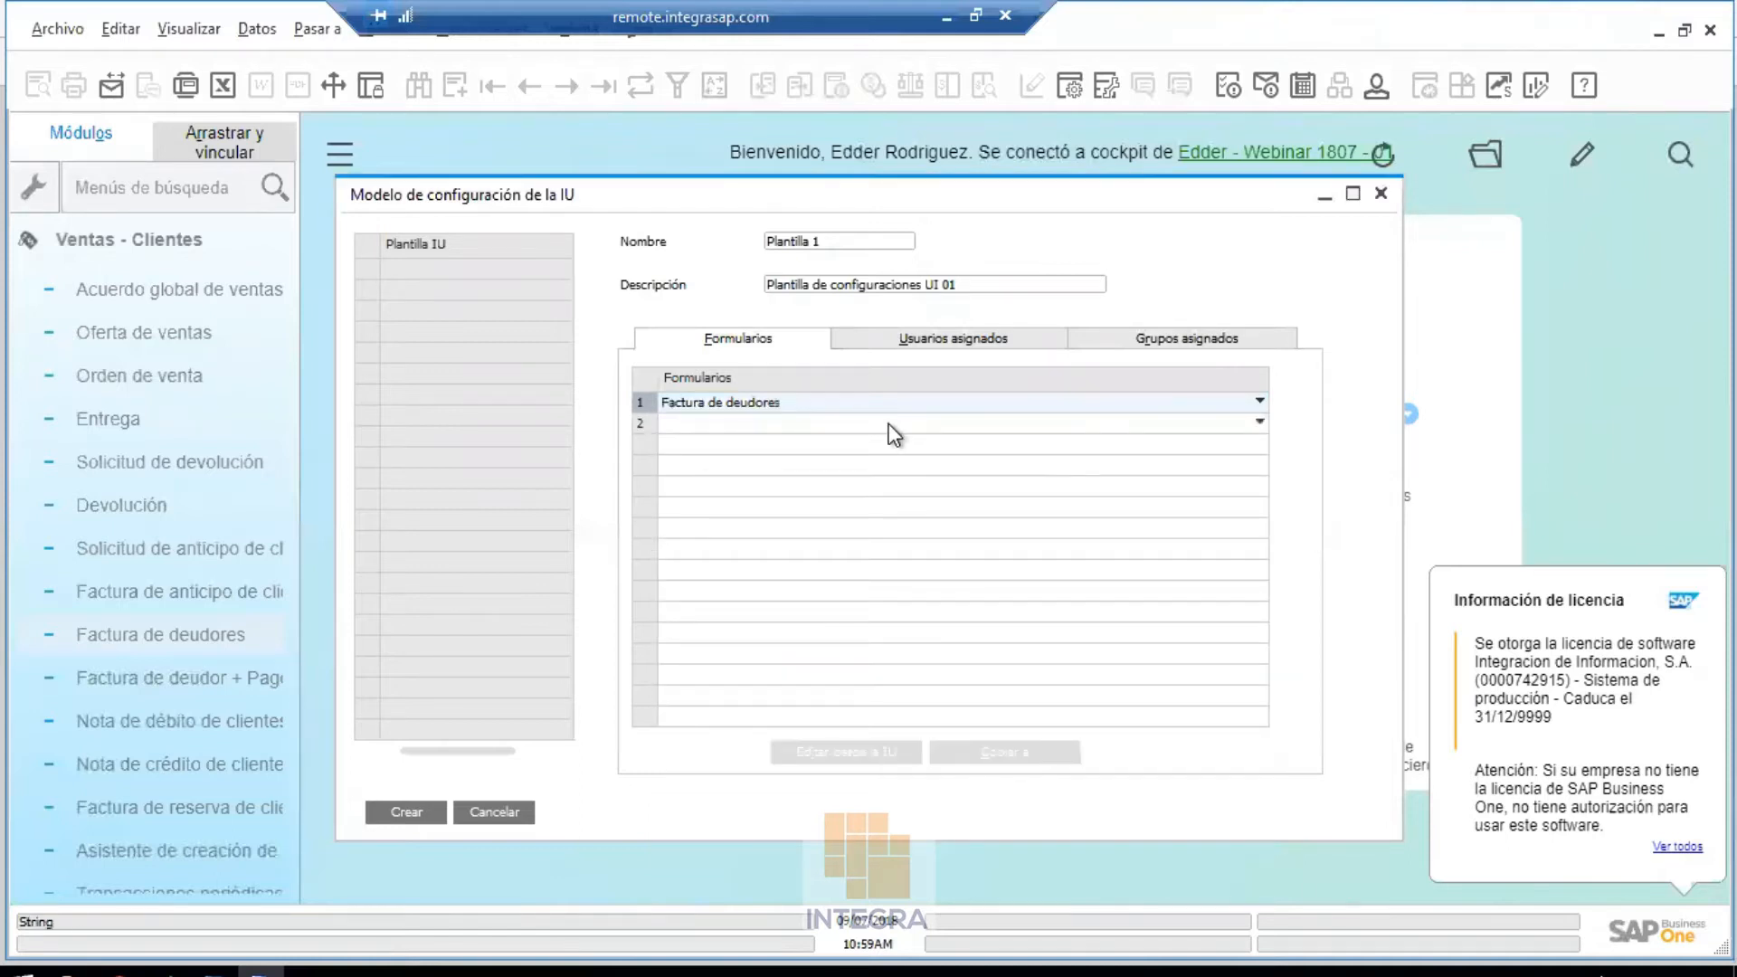
Assign the Ventas-UI group, create Plantilla 1 confirming Sí, and close the window
click(976, 342)
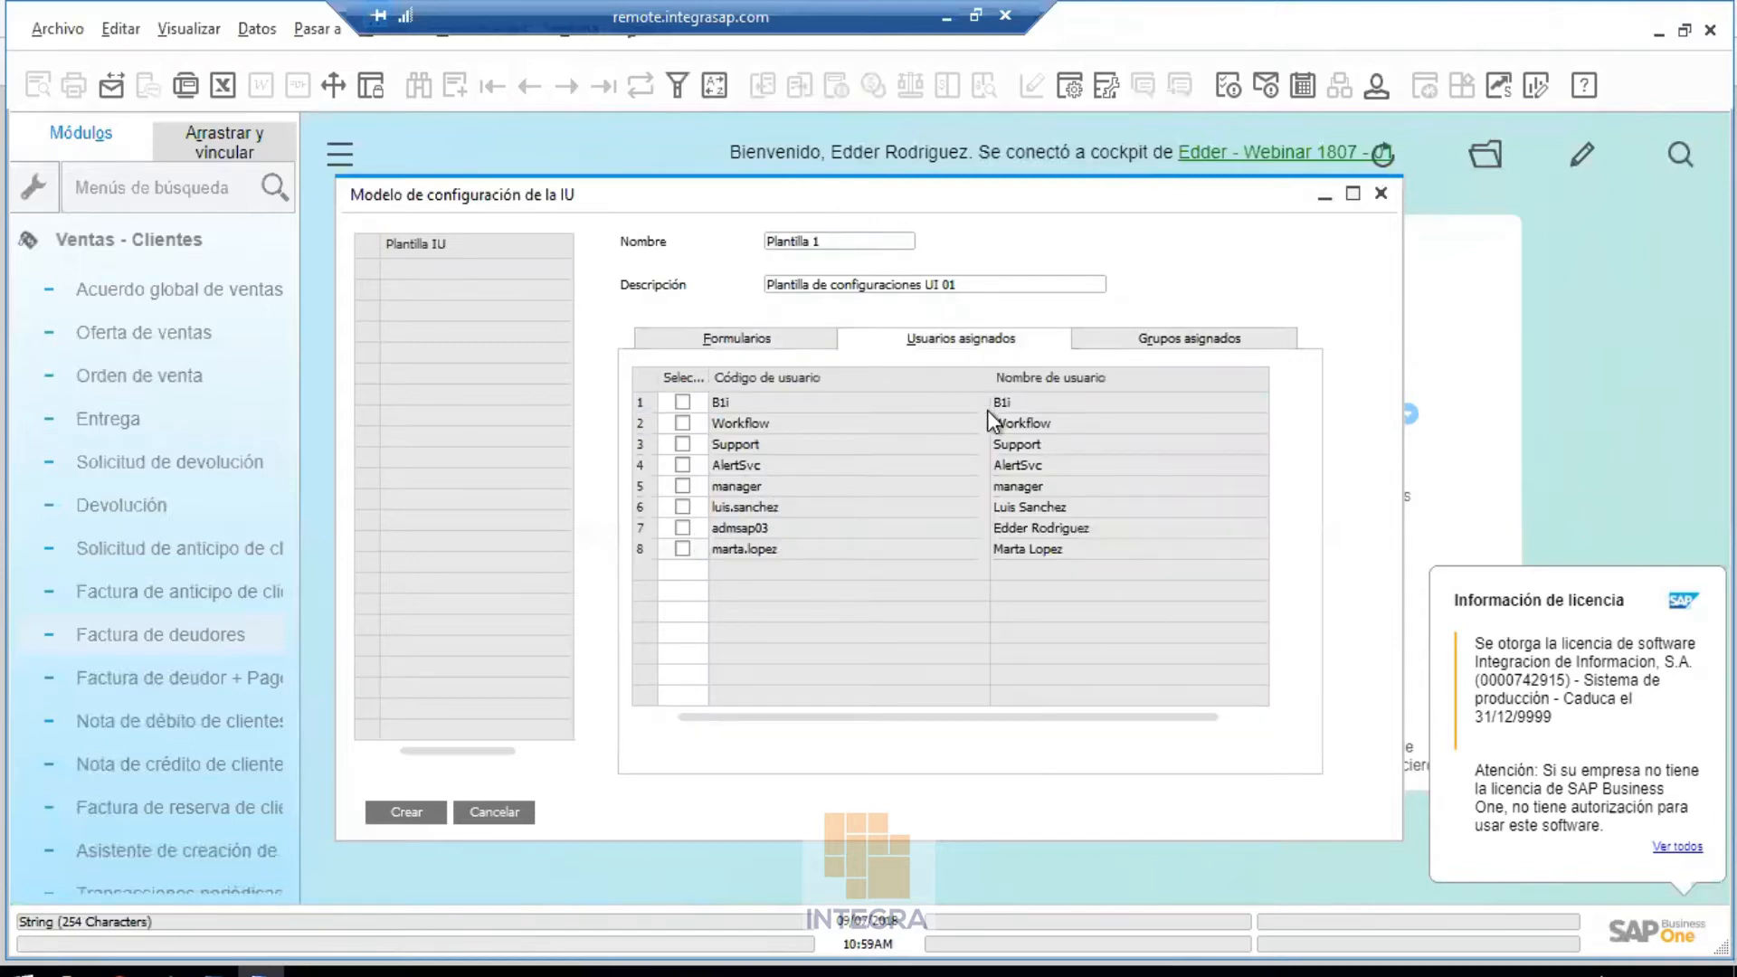
click(1169, 342)
click(680, 403)
click(406, 812)
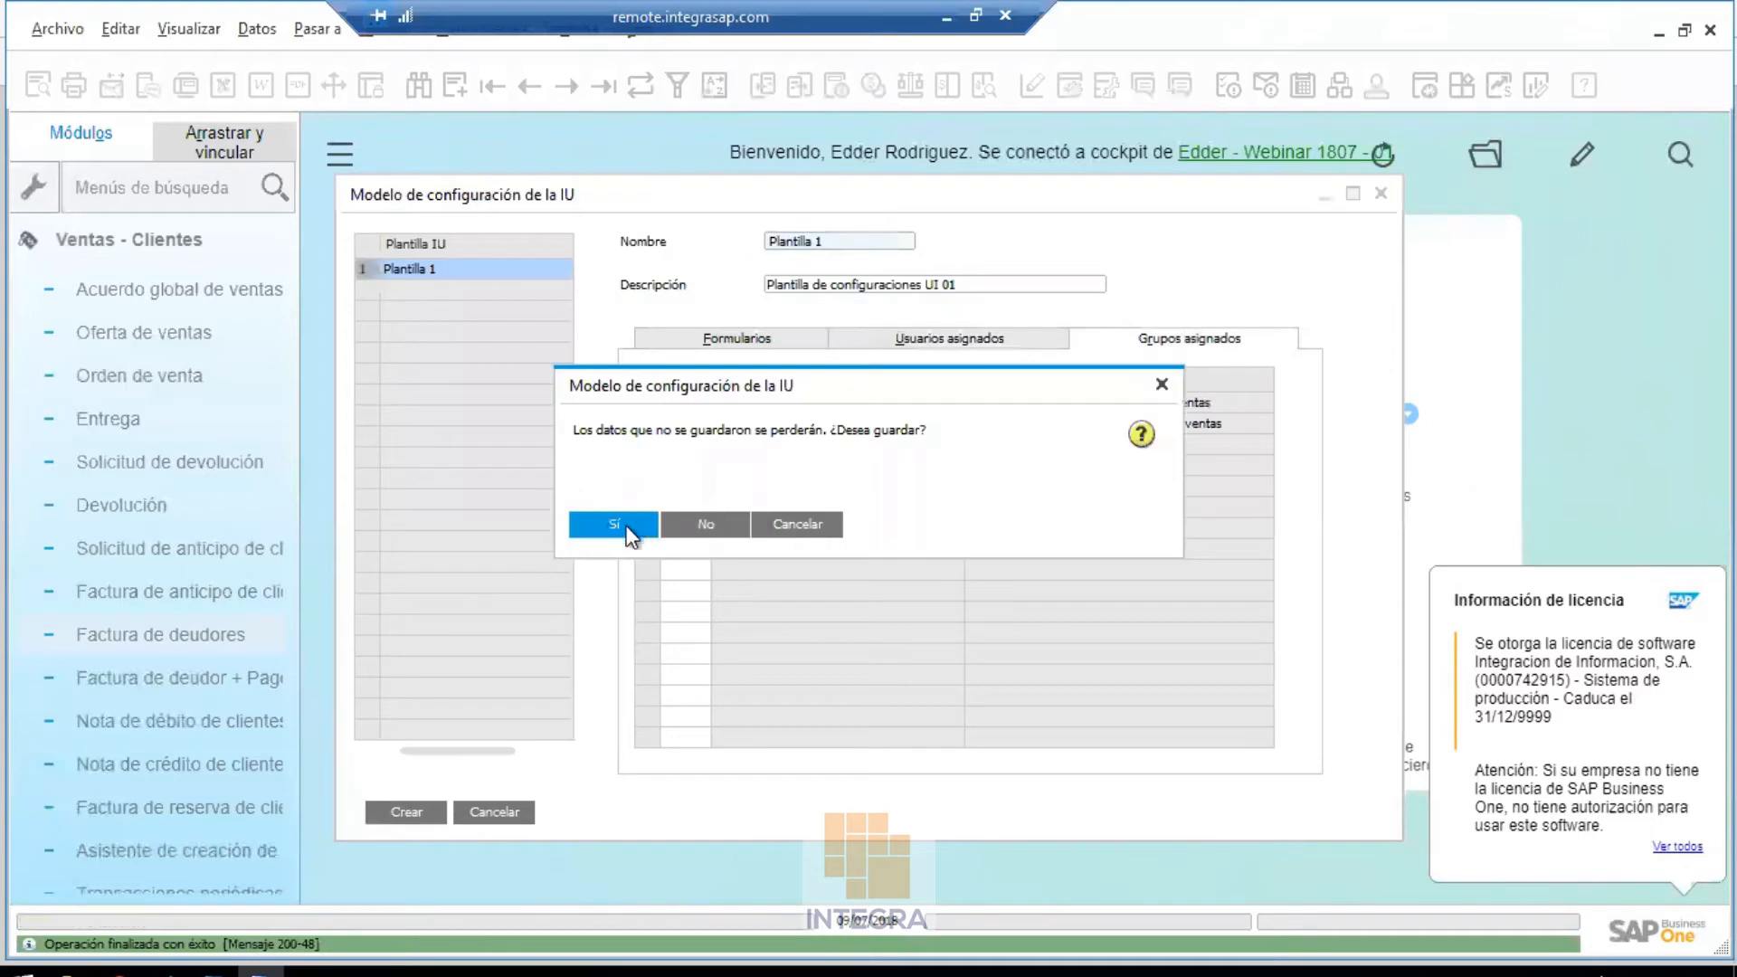
click(628, 529)
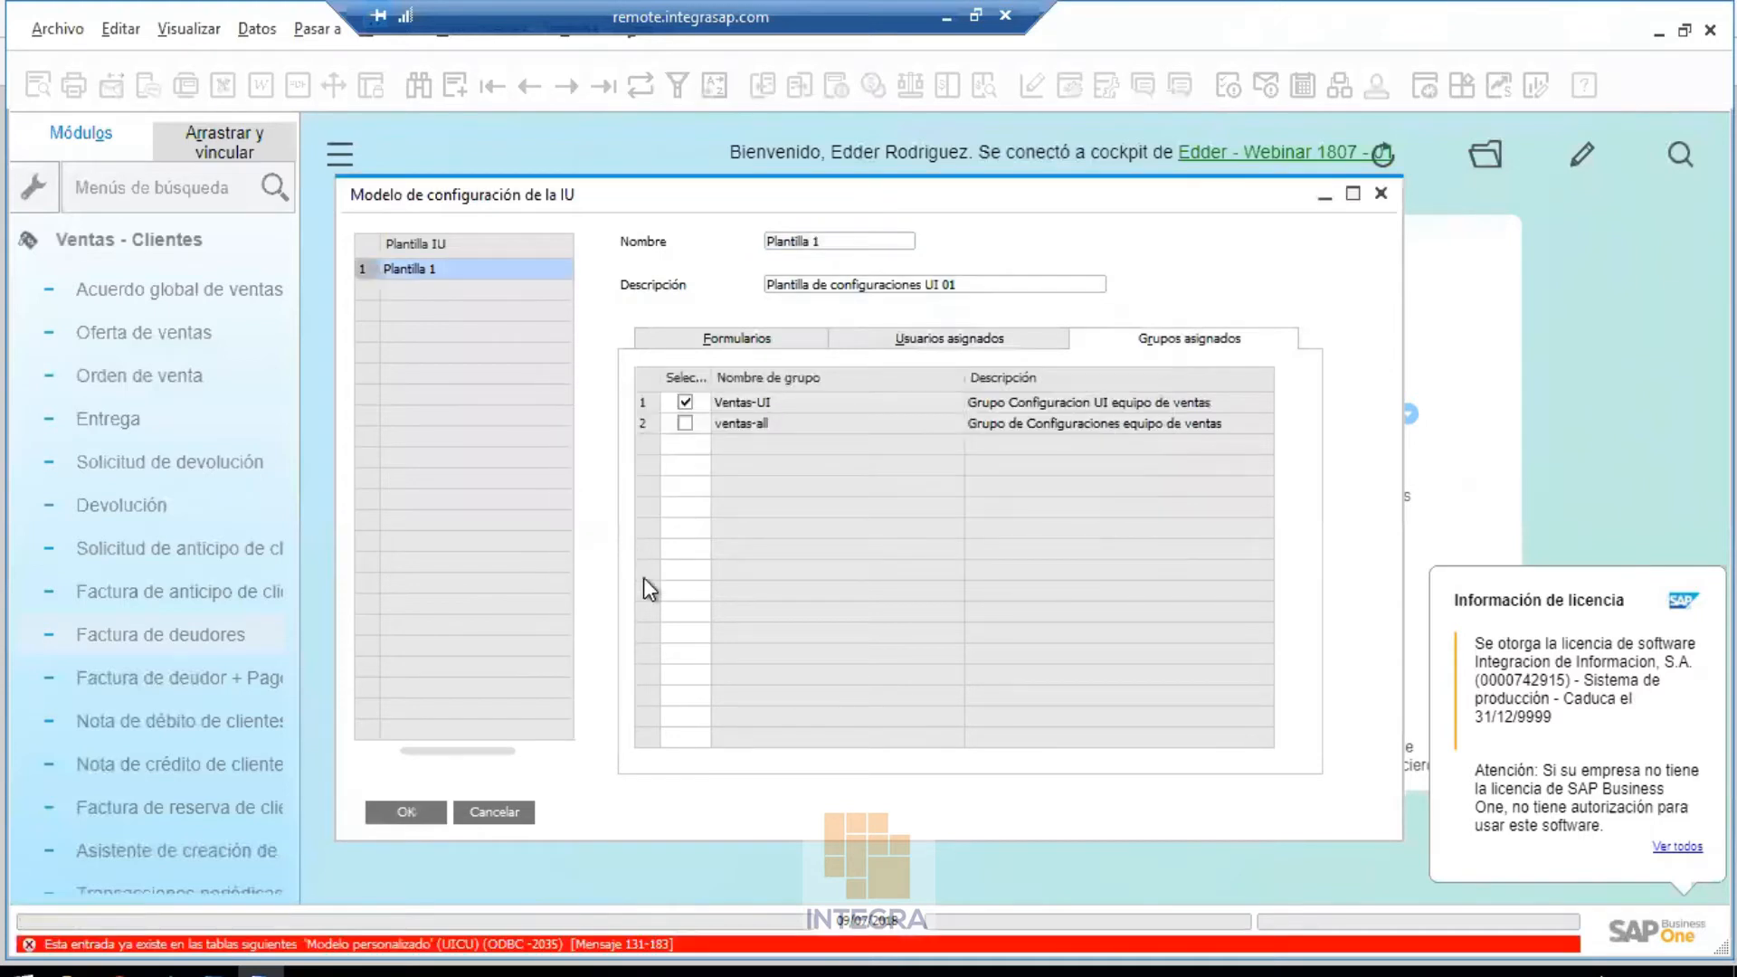
click(464, 814)
Reopen Modelo de configuración de la IU and select Plantilla 1's Factura de deudores row
click(370, 36)
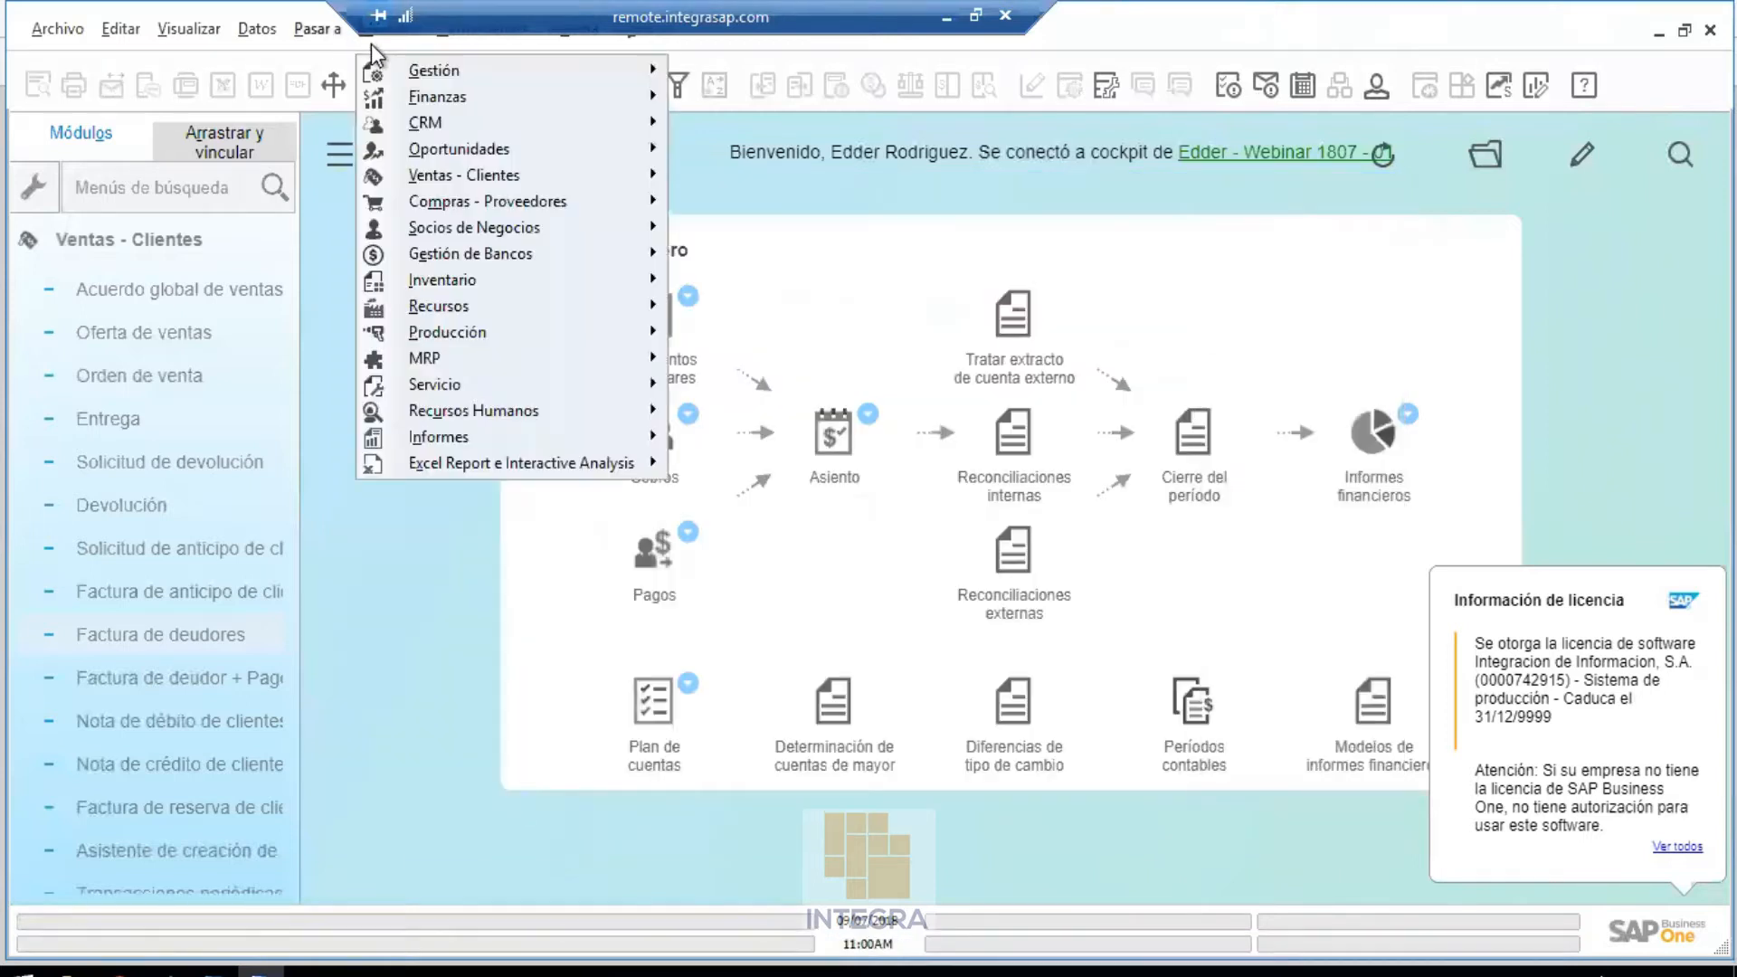
mouse_move(405, 67)
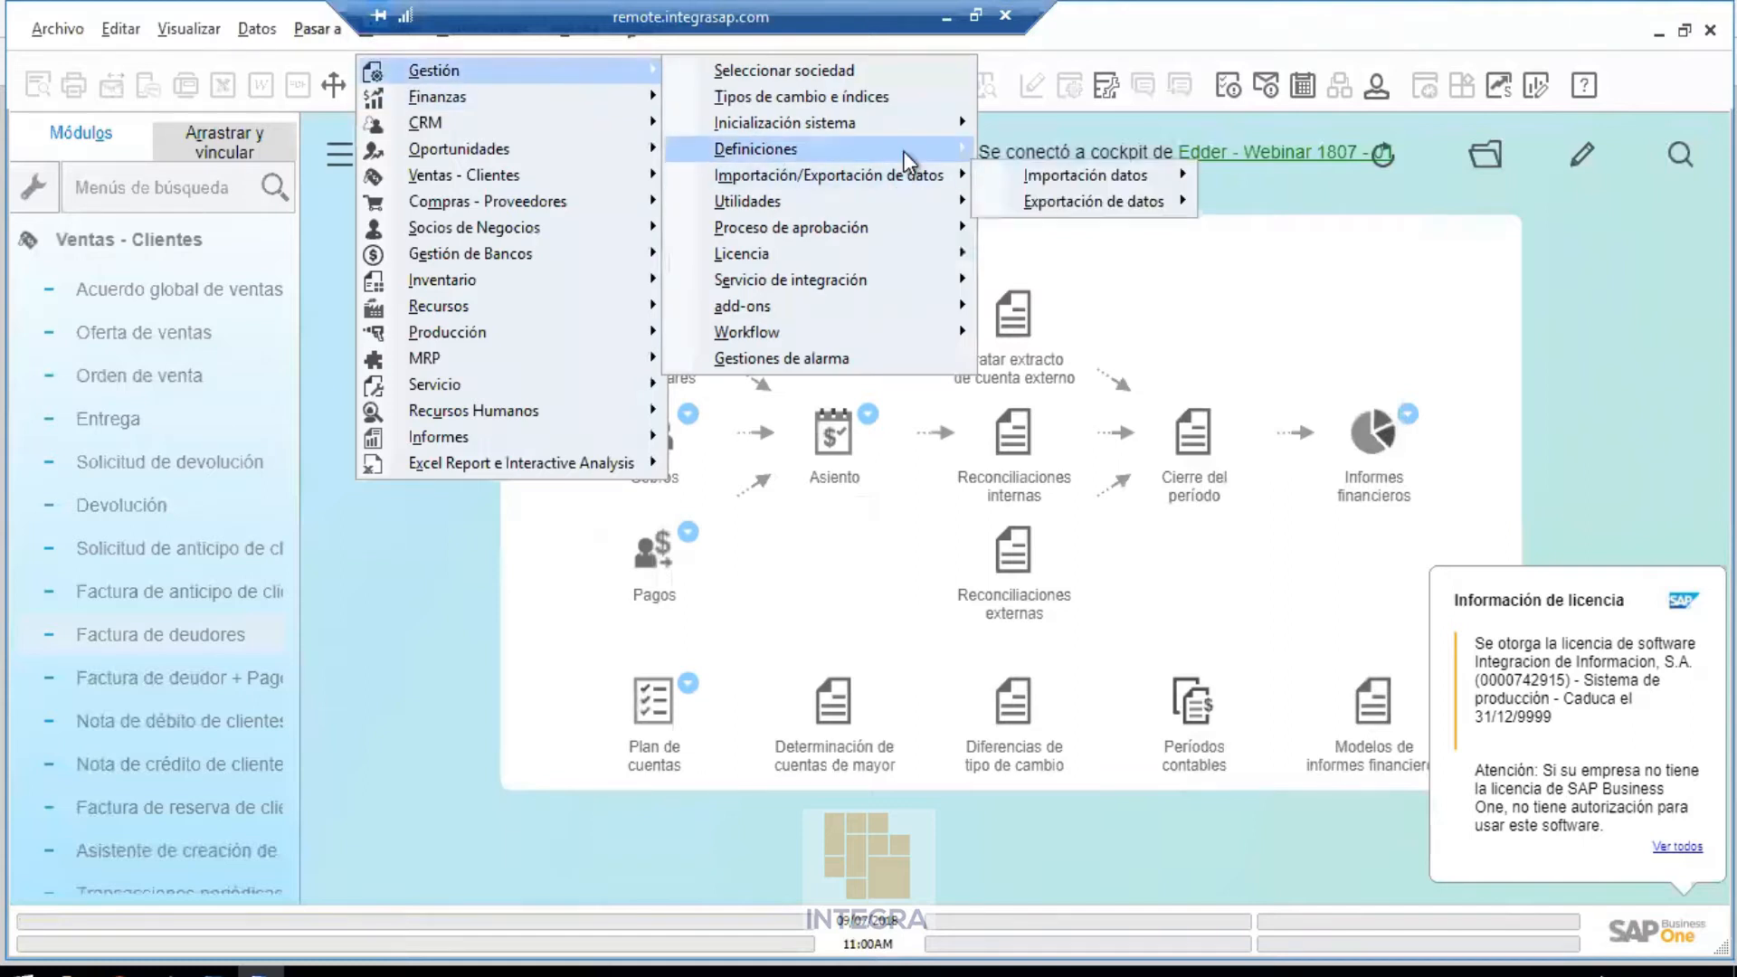
mouse_move(907, 161)
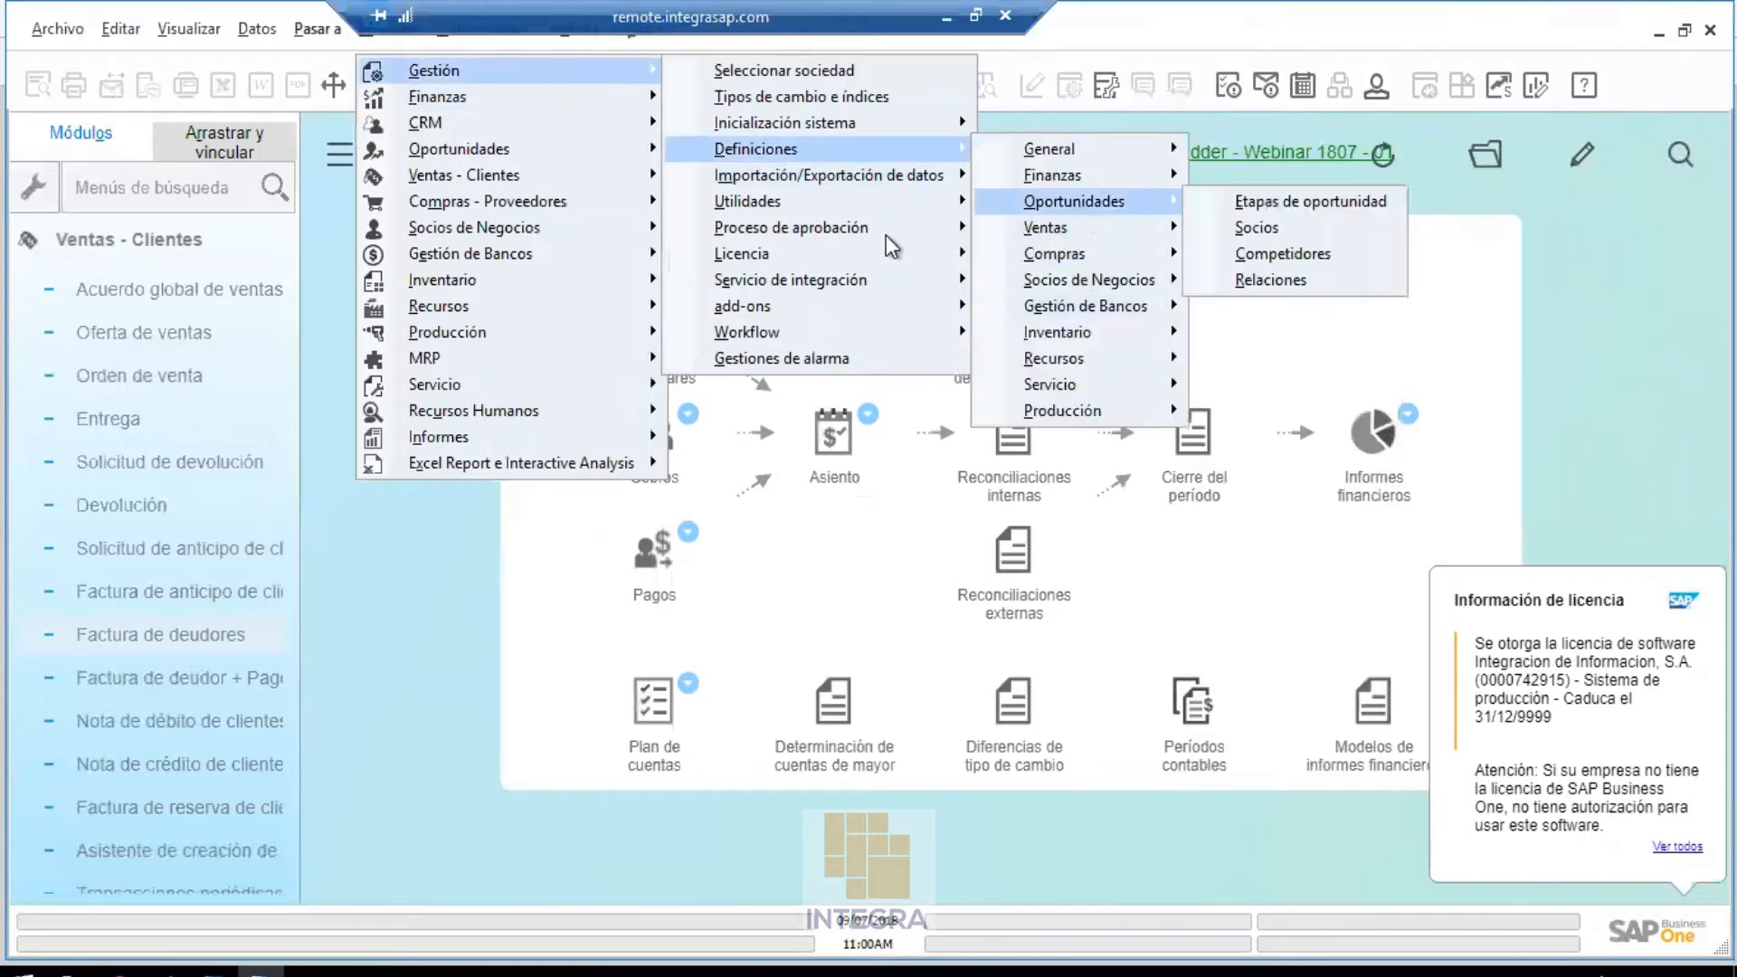
mouse_move(811, 208)
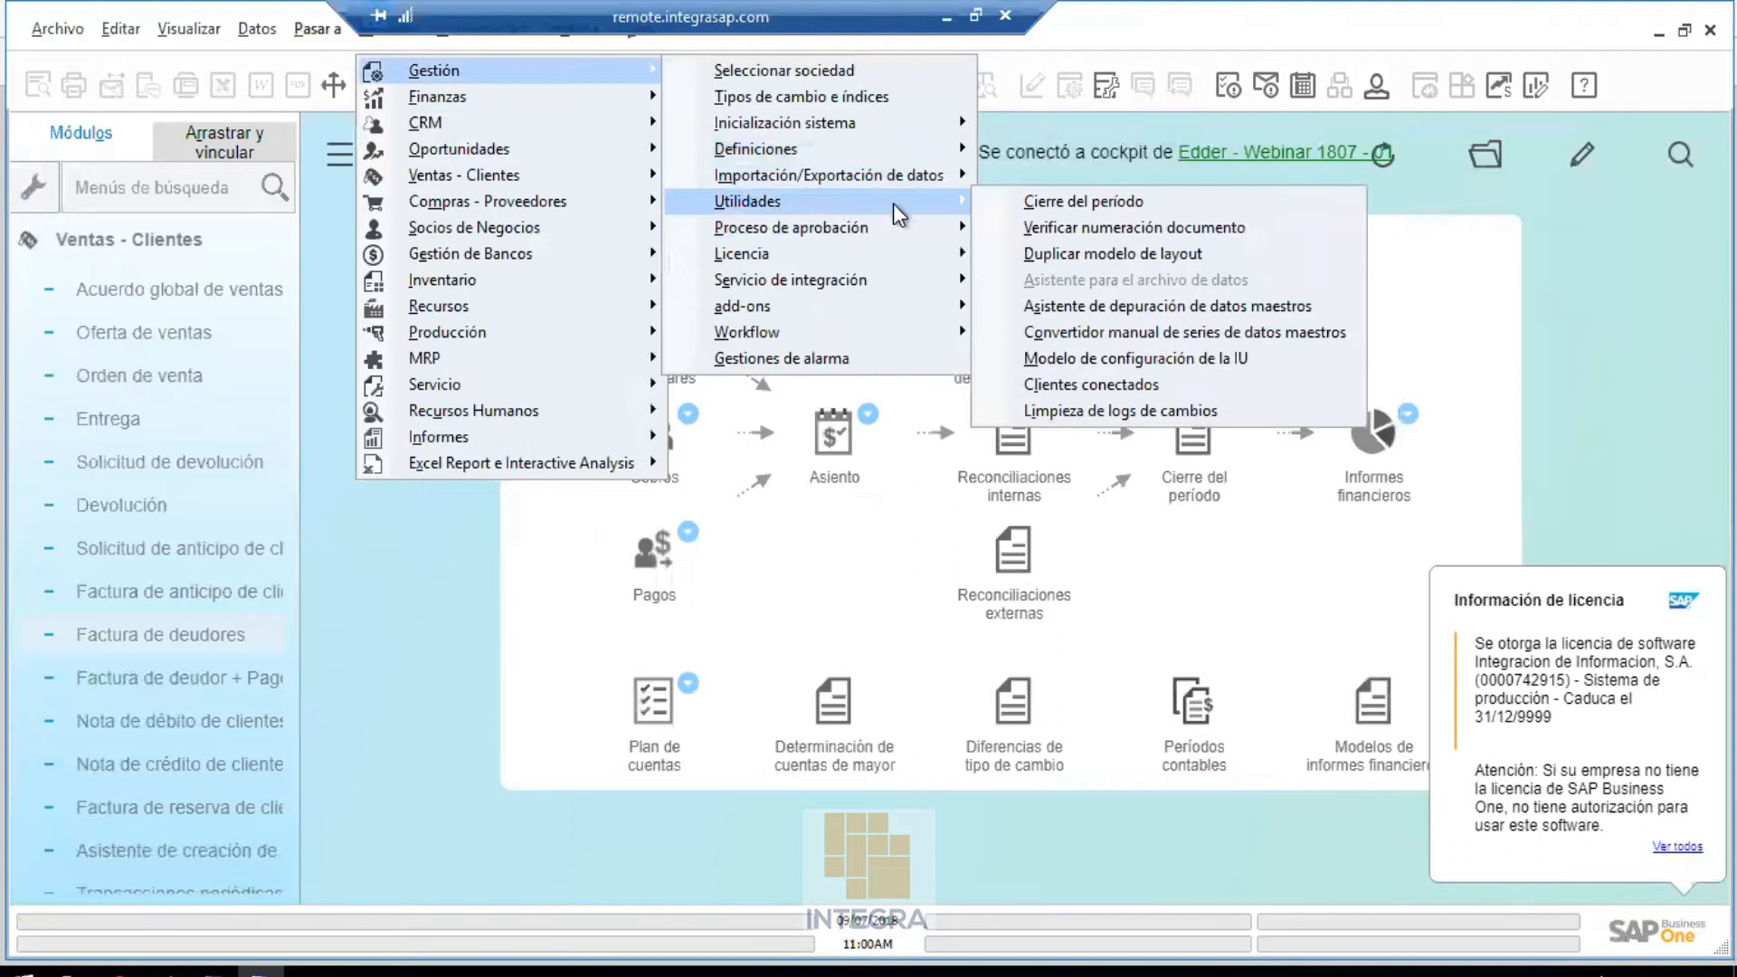
click(1115, 355)
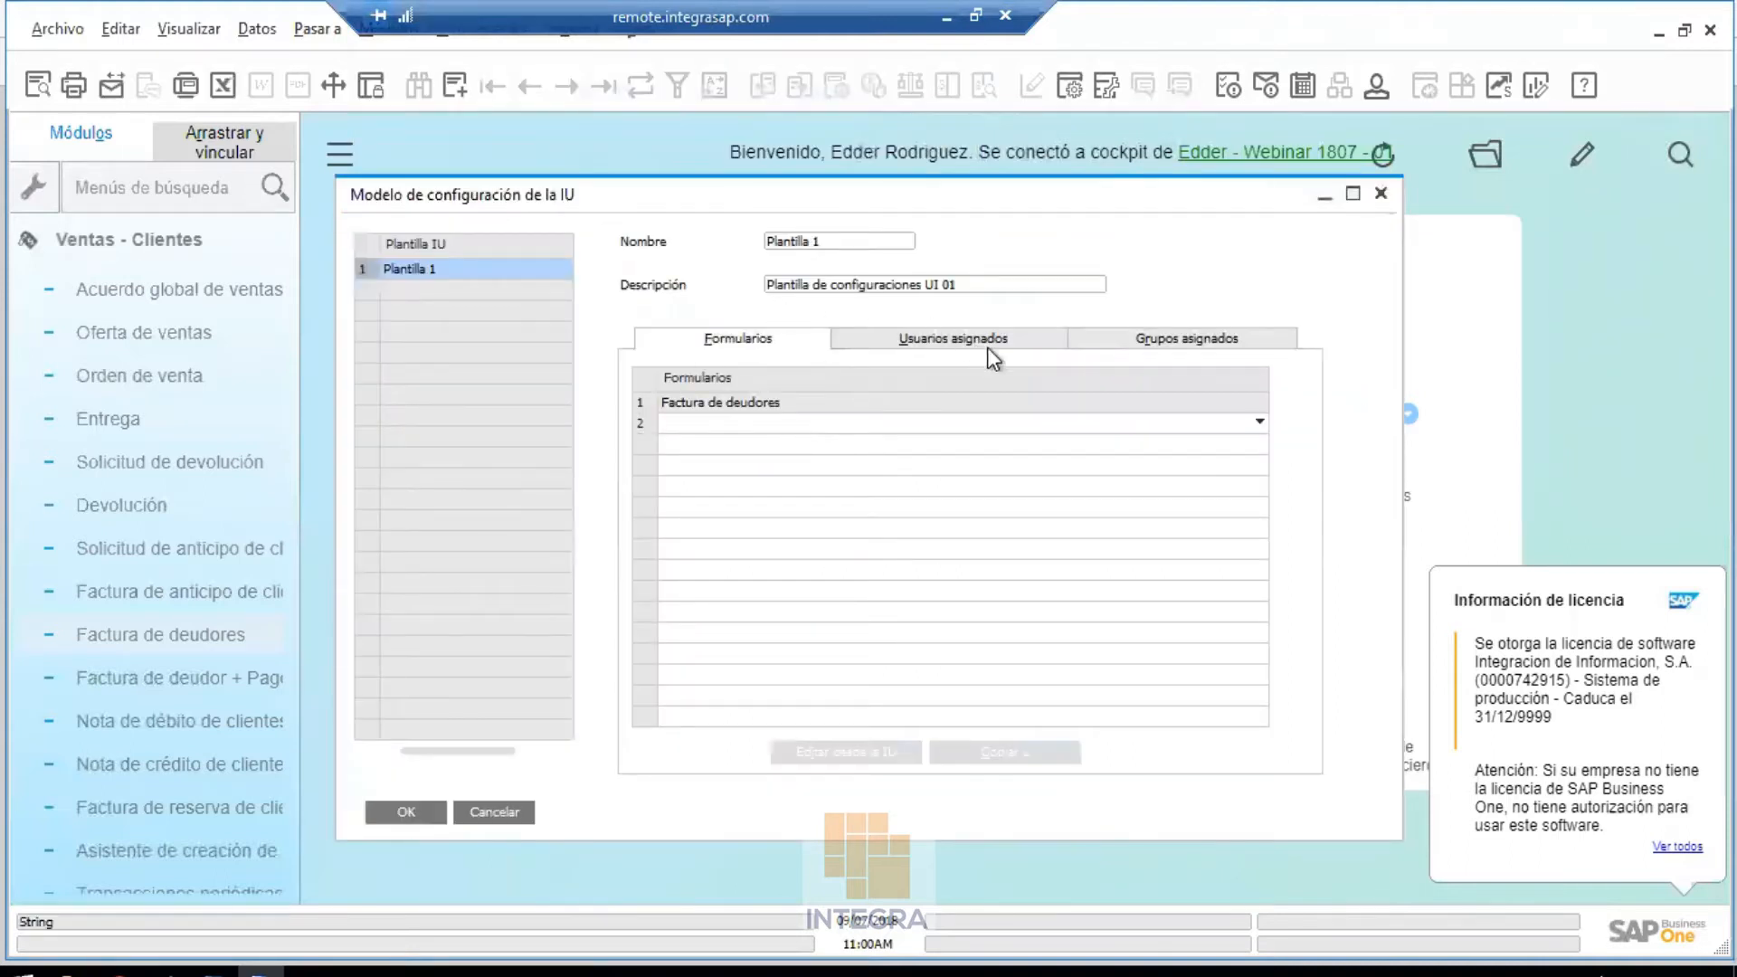
click(1120, 337)
click(1015, 342)
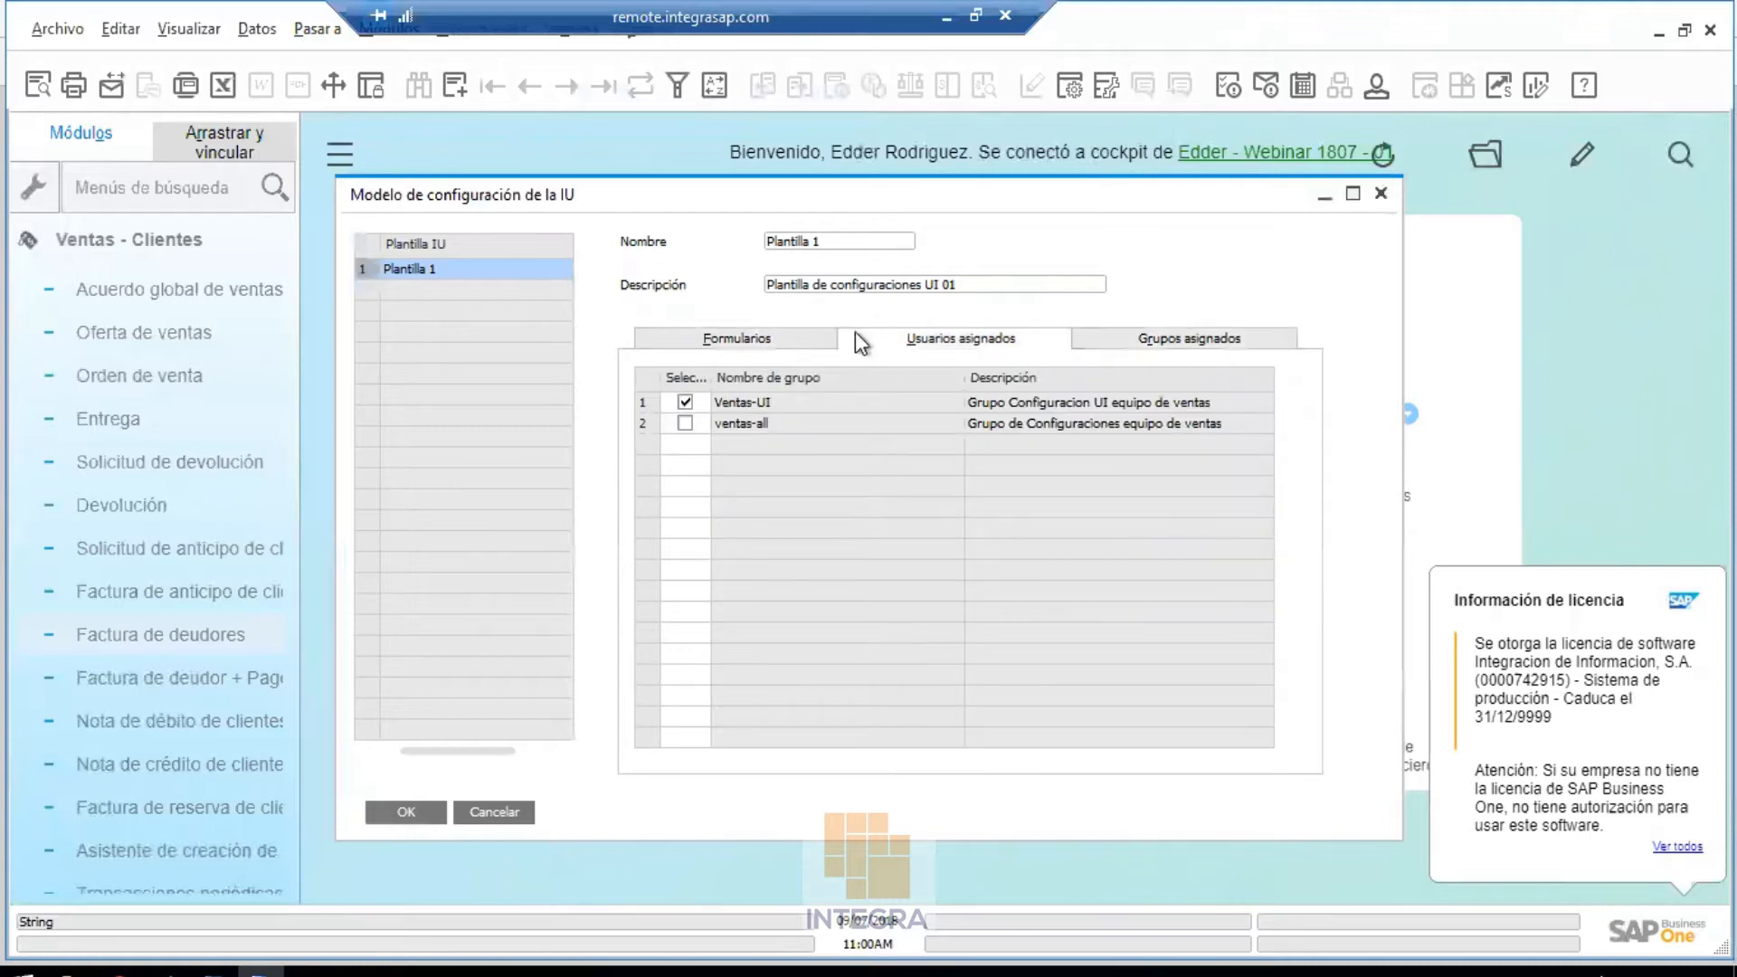
click(797, 340)
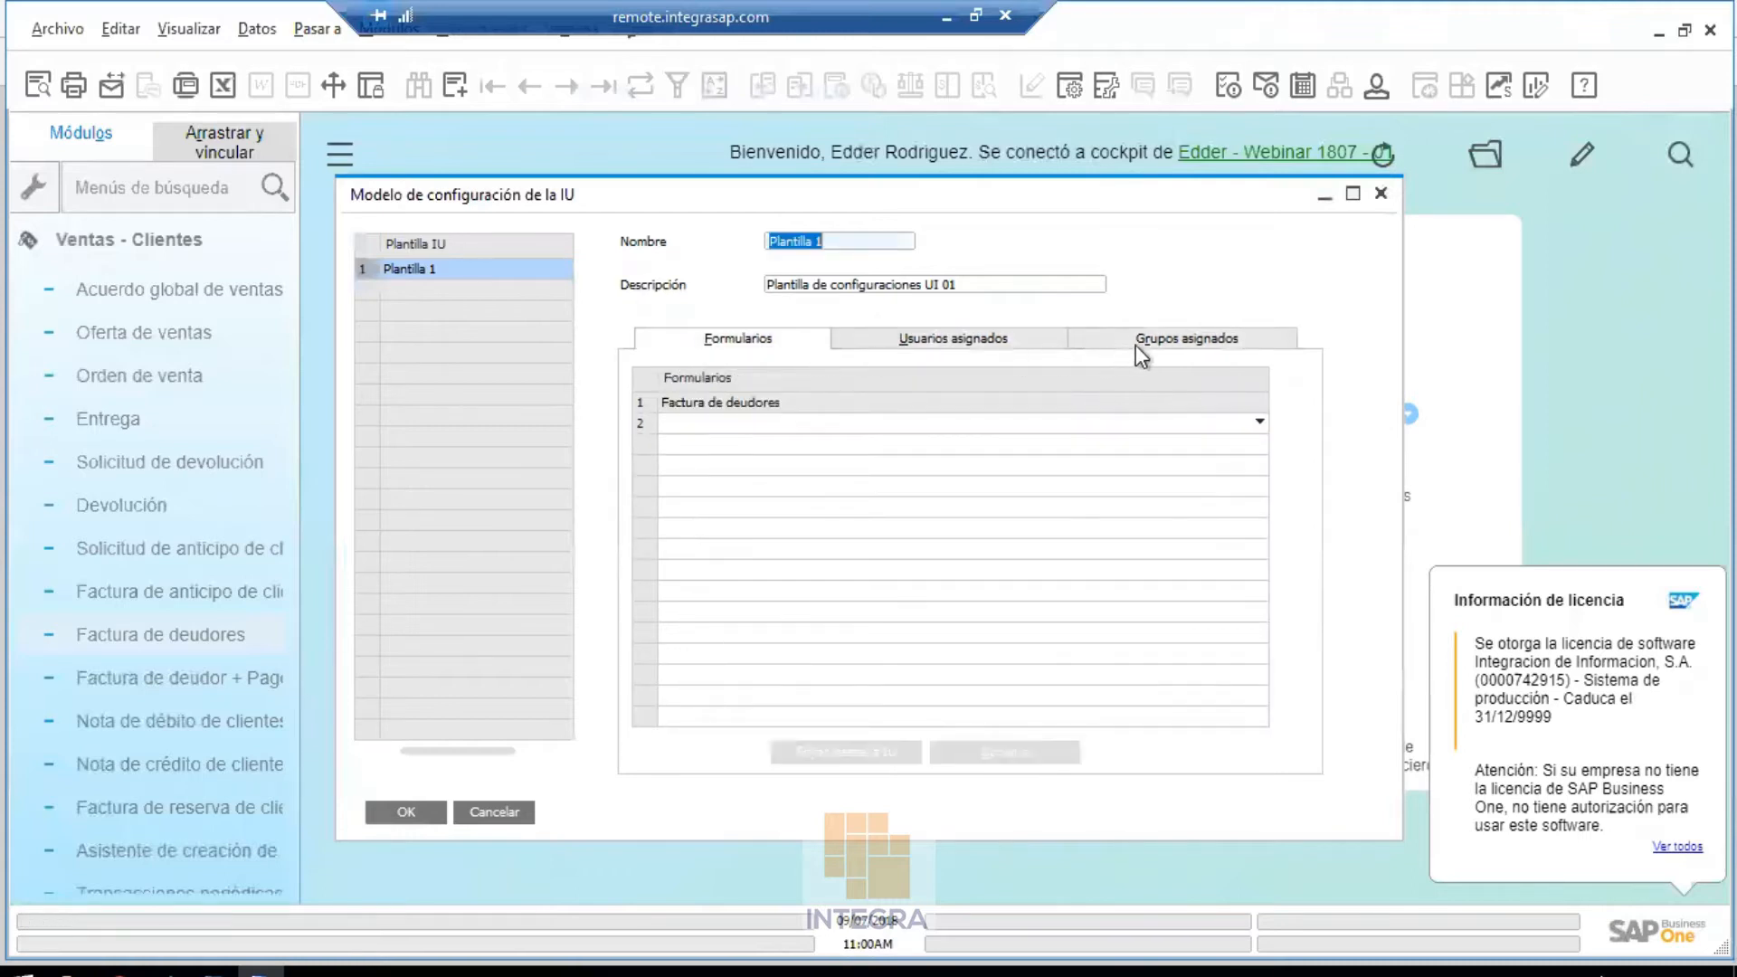
click(651, 404)
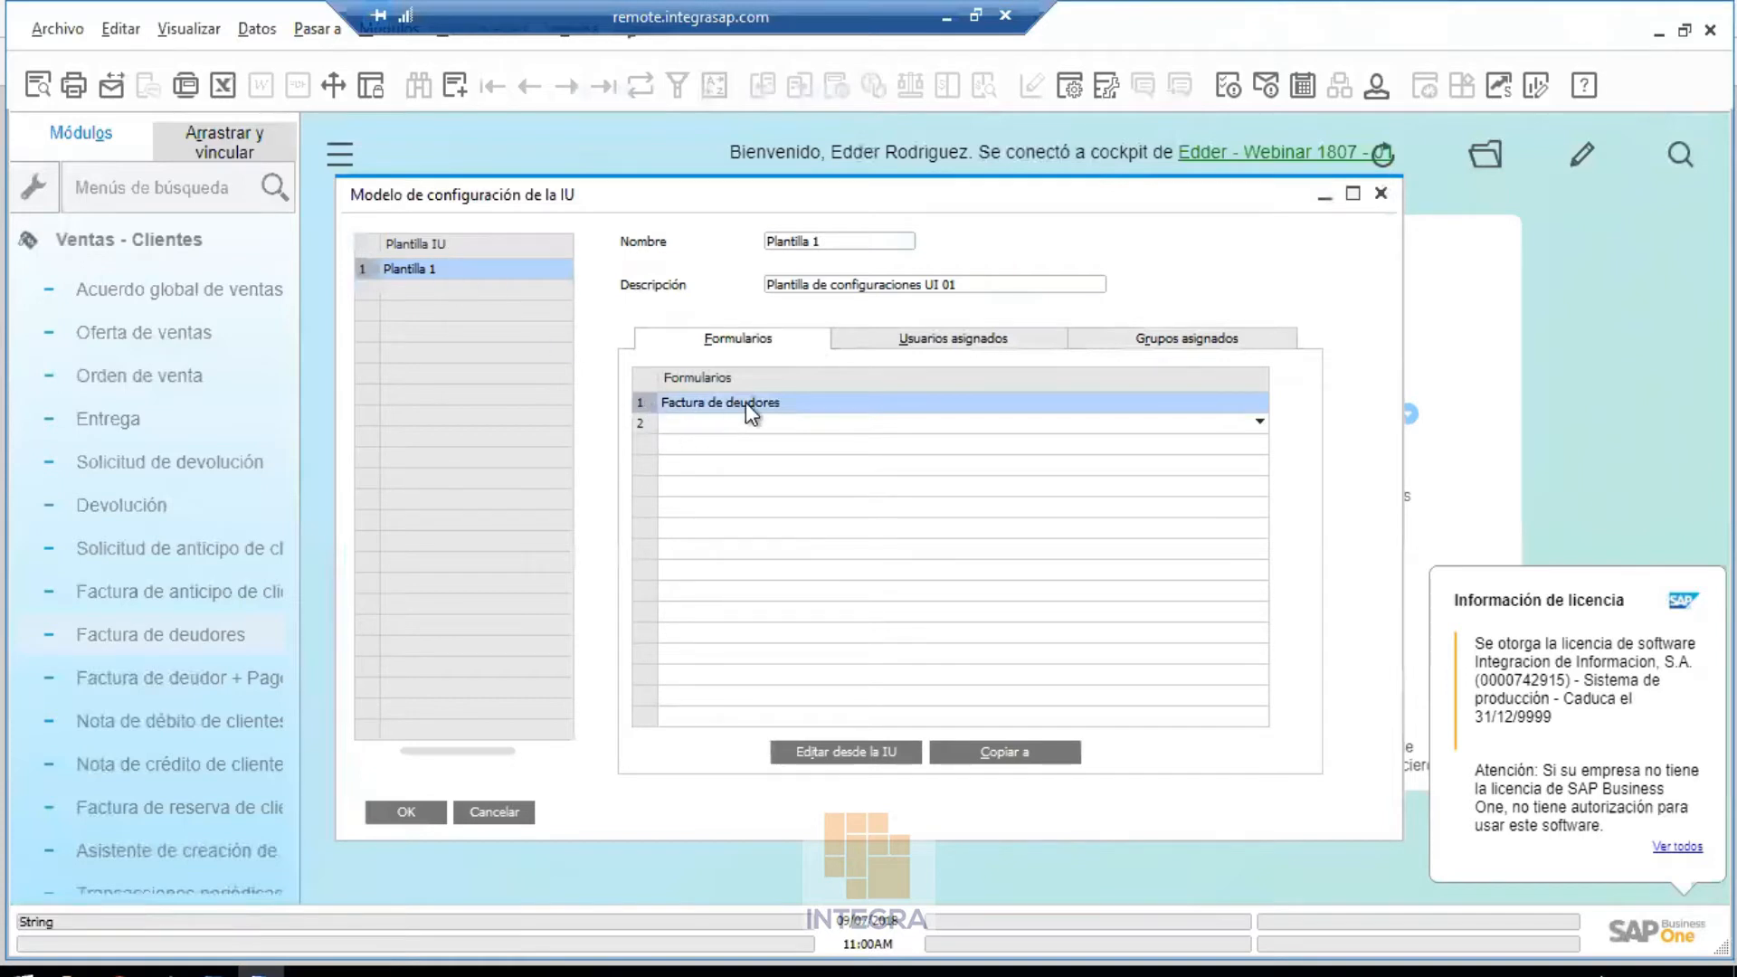
Edit the template's Factura de deudores layout and disable Fecha de documento
click(845, 752)
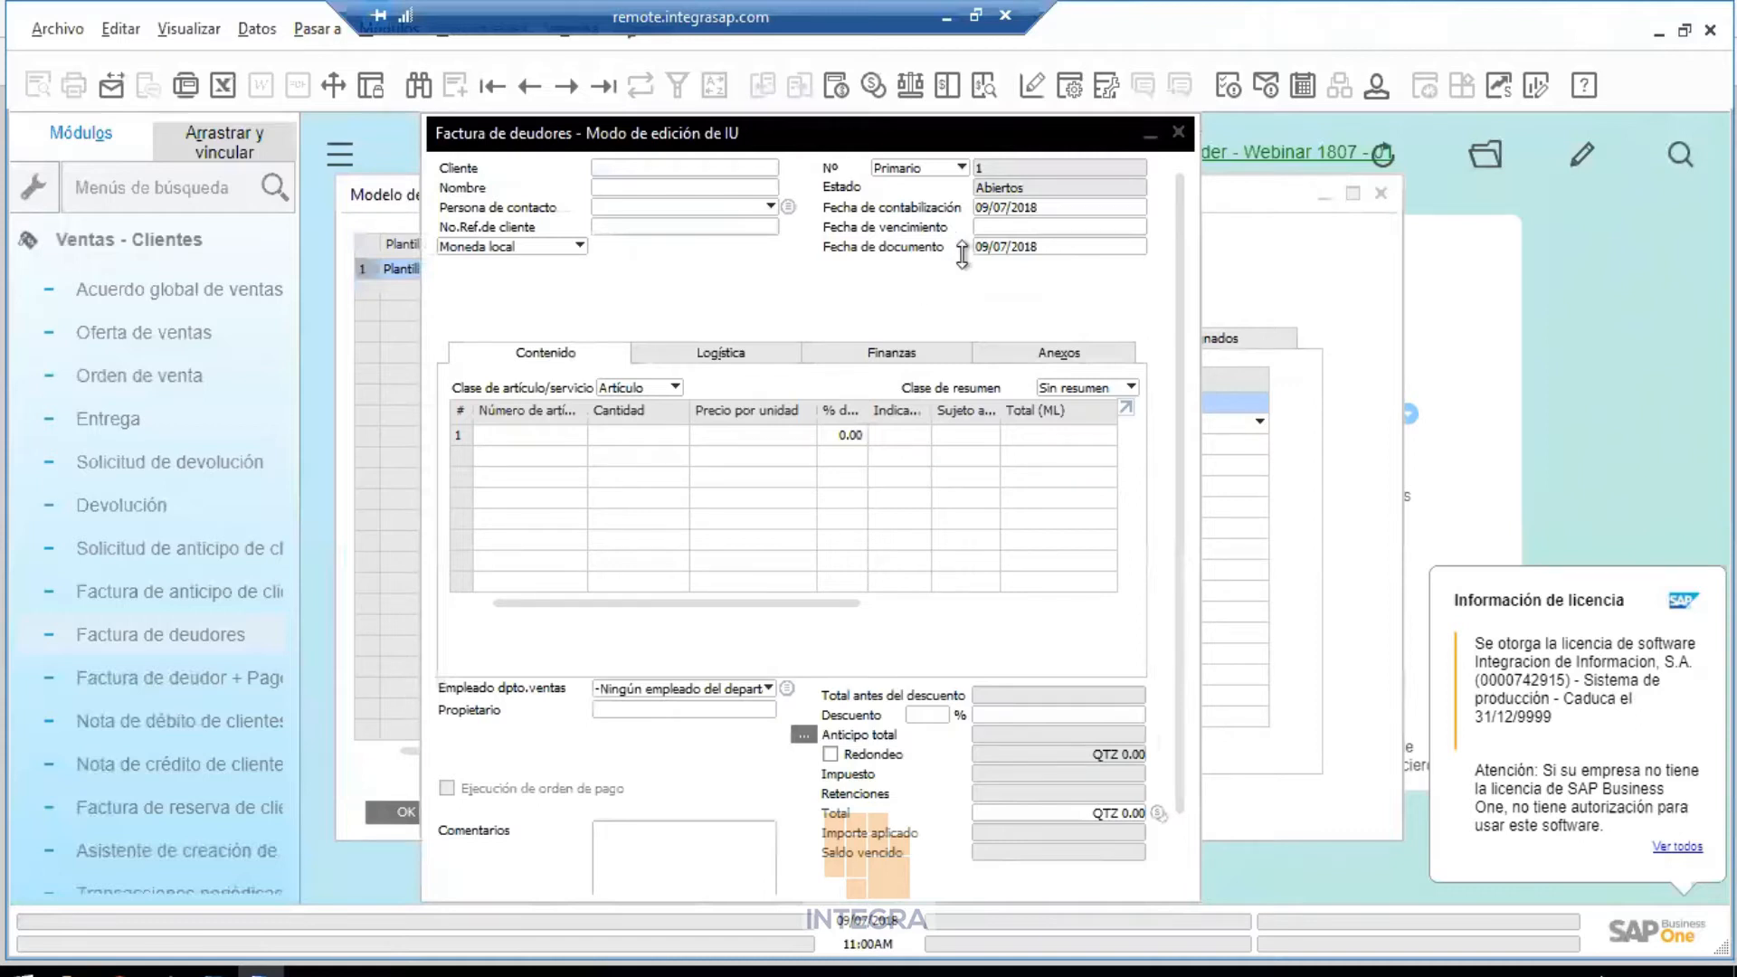
right_click(995, 251)
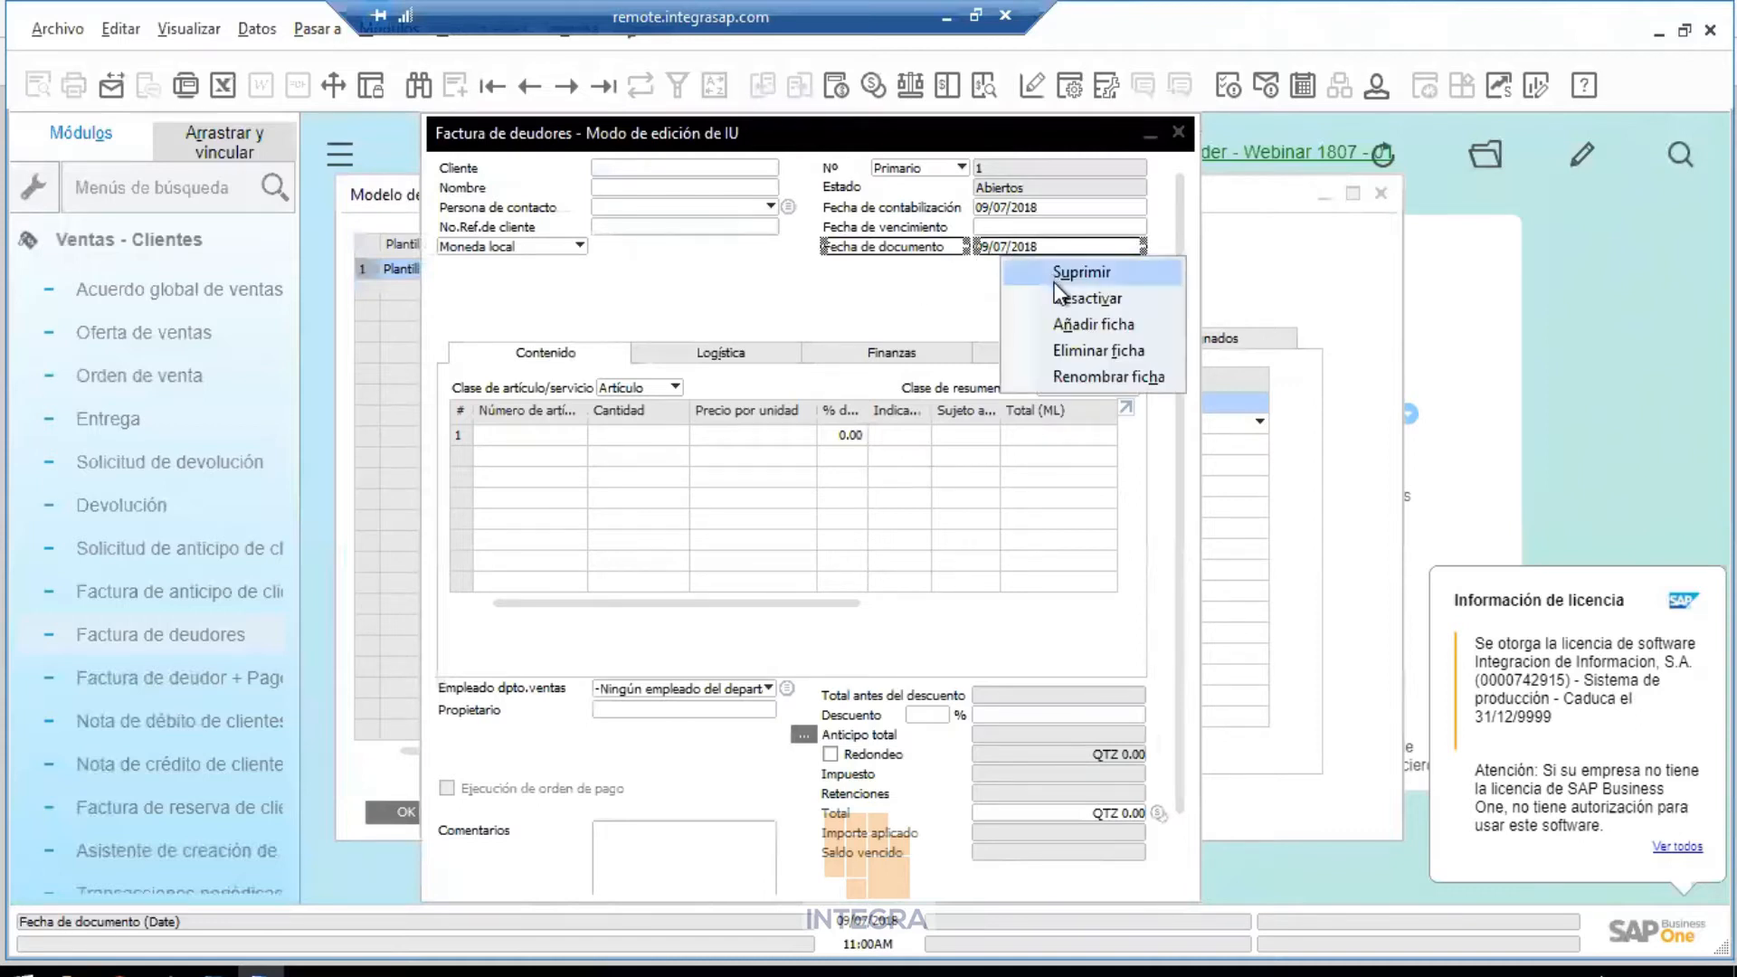
click(1058, 292)
Move Empleado dpto.ventas above the item grid, save the layout and close the form
click(670, 691)
drag(541, 691, 554, 313)
right_click(925, 281)
click(966, 297)
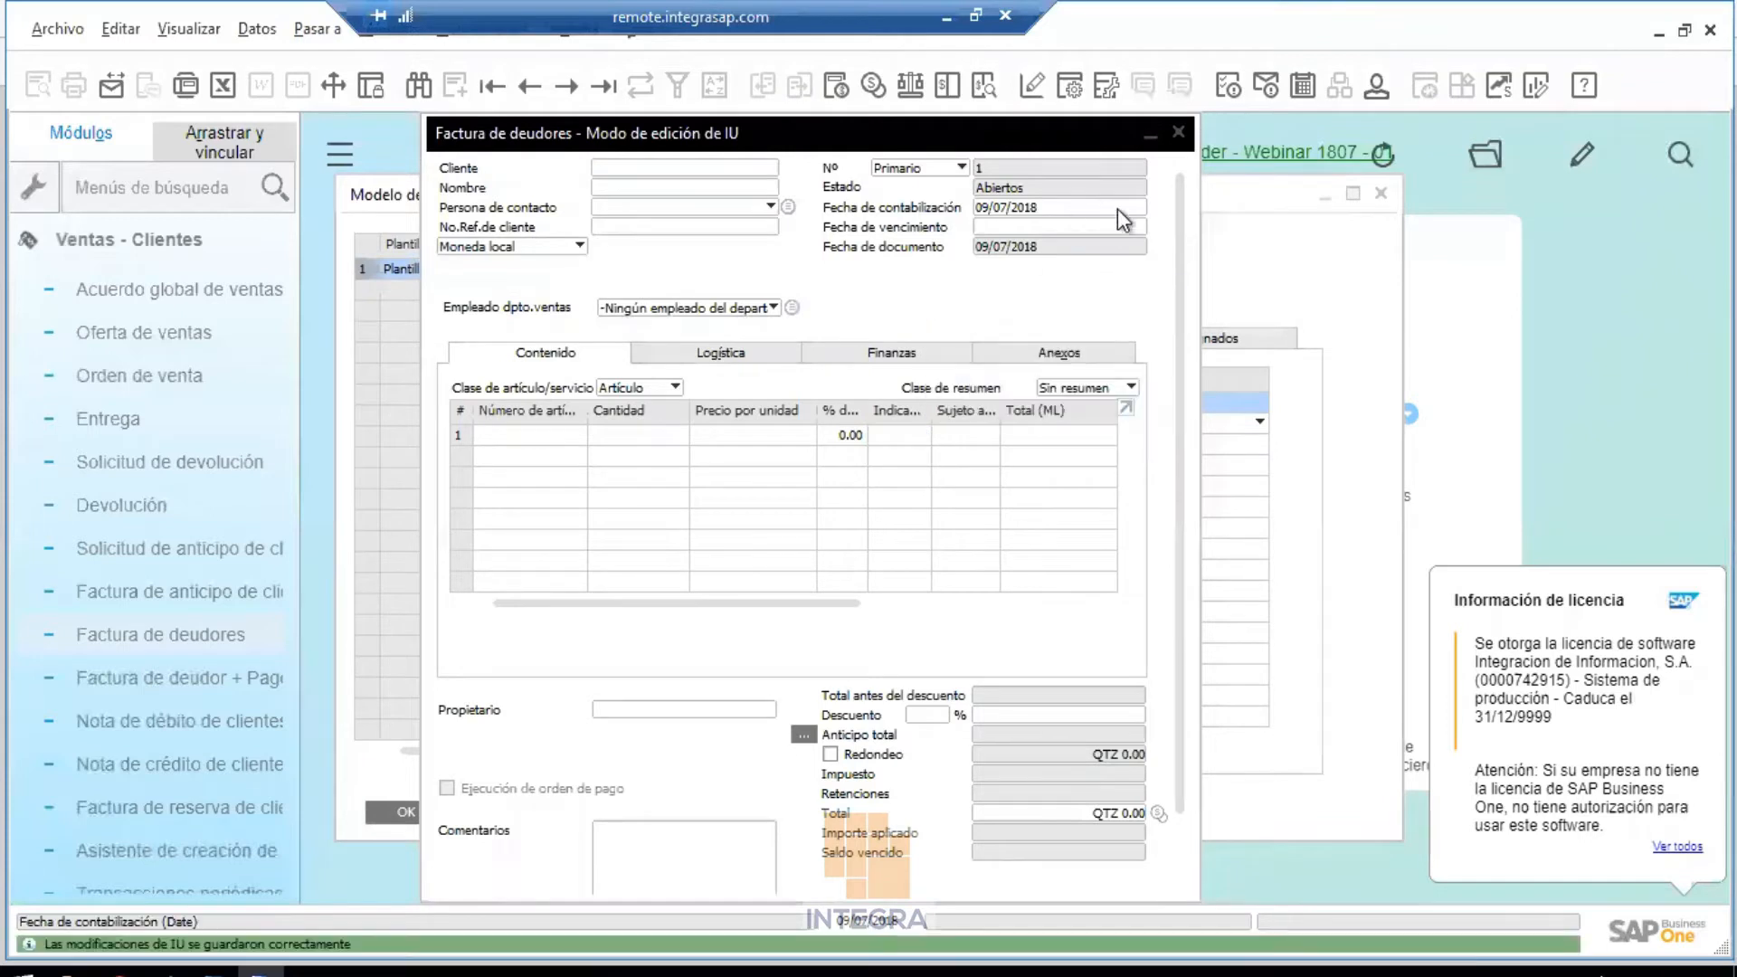
click(1178, 132)
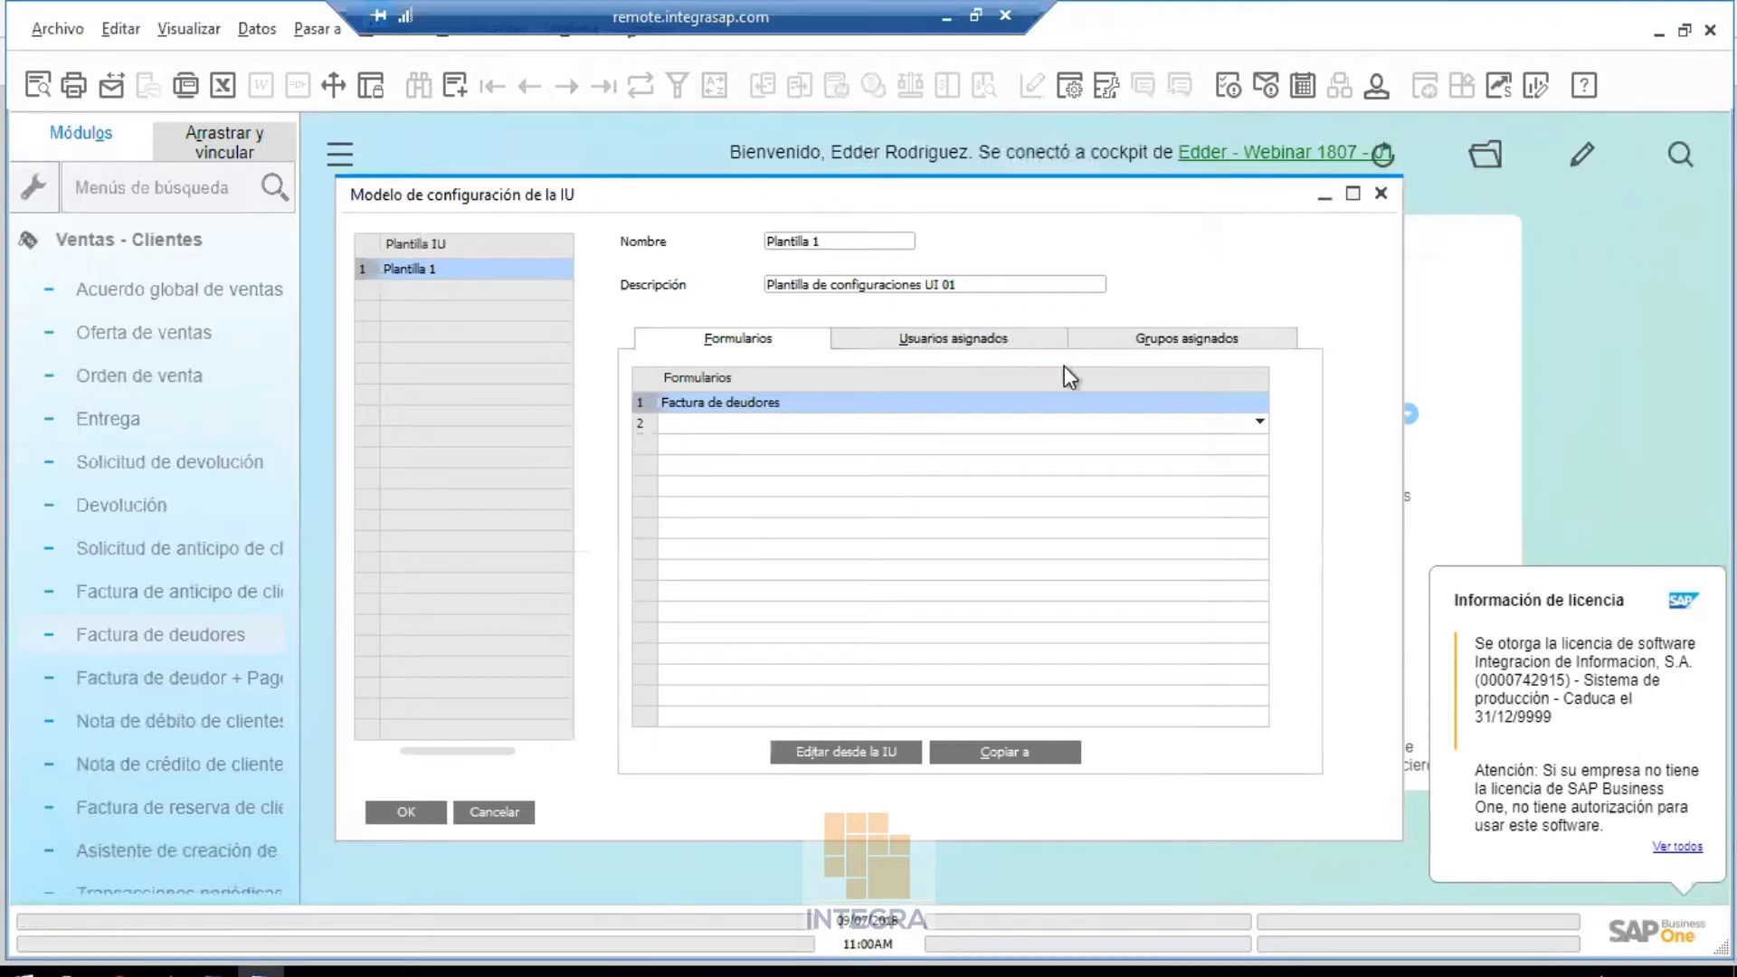
Review Plantilla 1's assigned groups, users and forms, then confirm with OK
click(1117, 341)
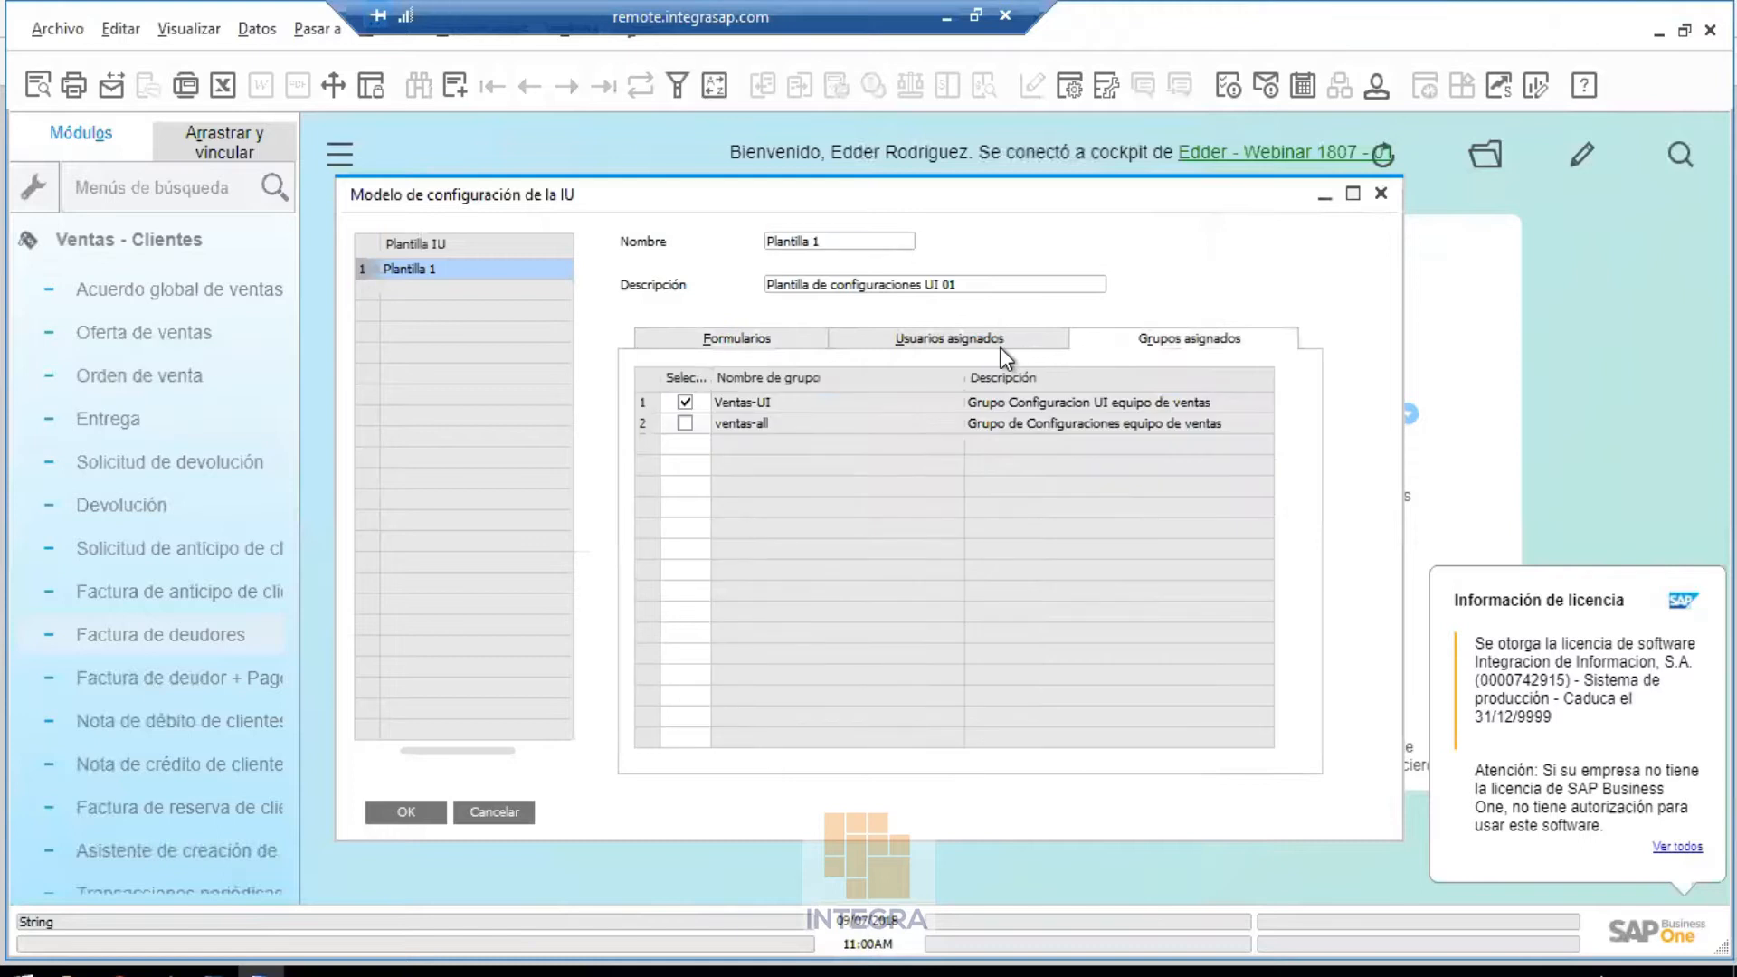
click(1000, 347)
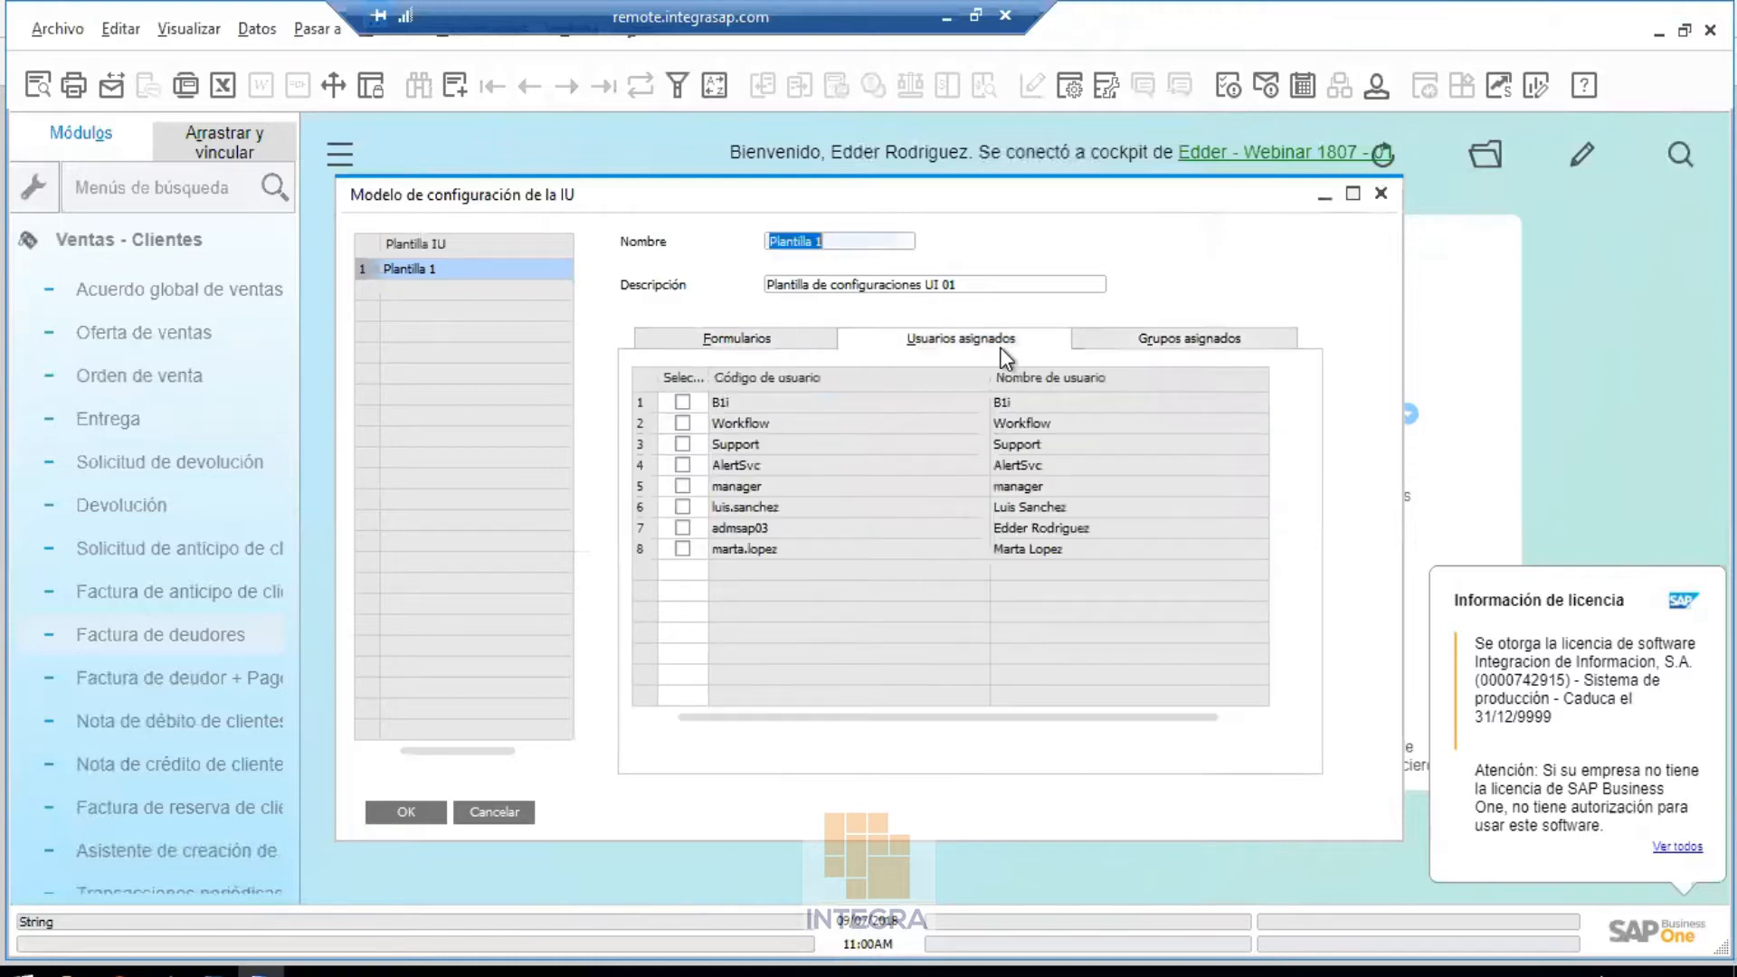
click(794, 339)
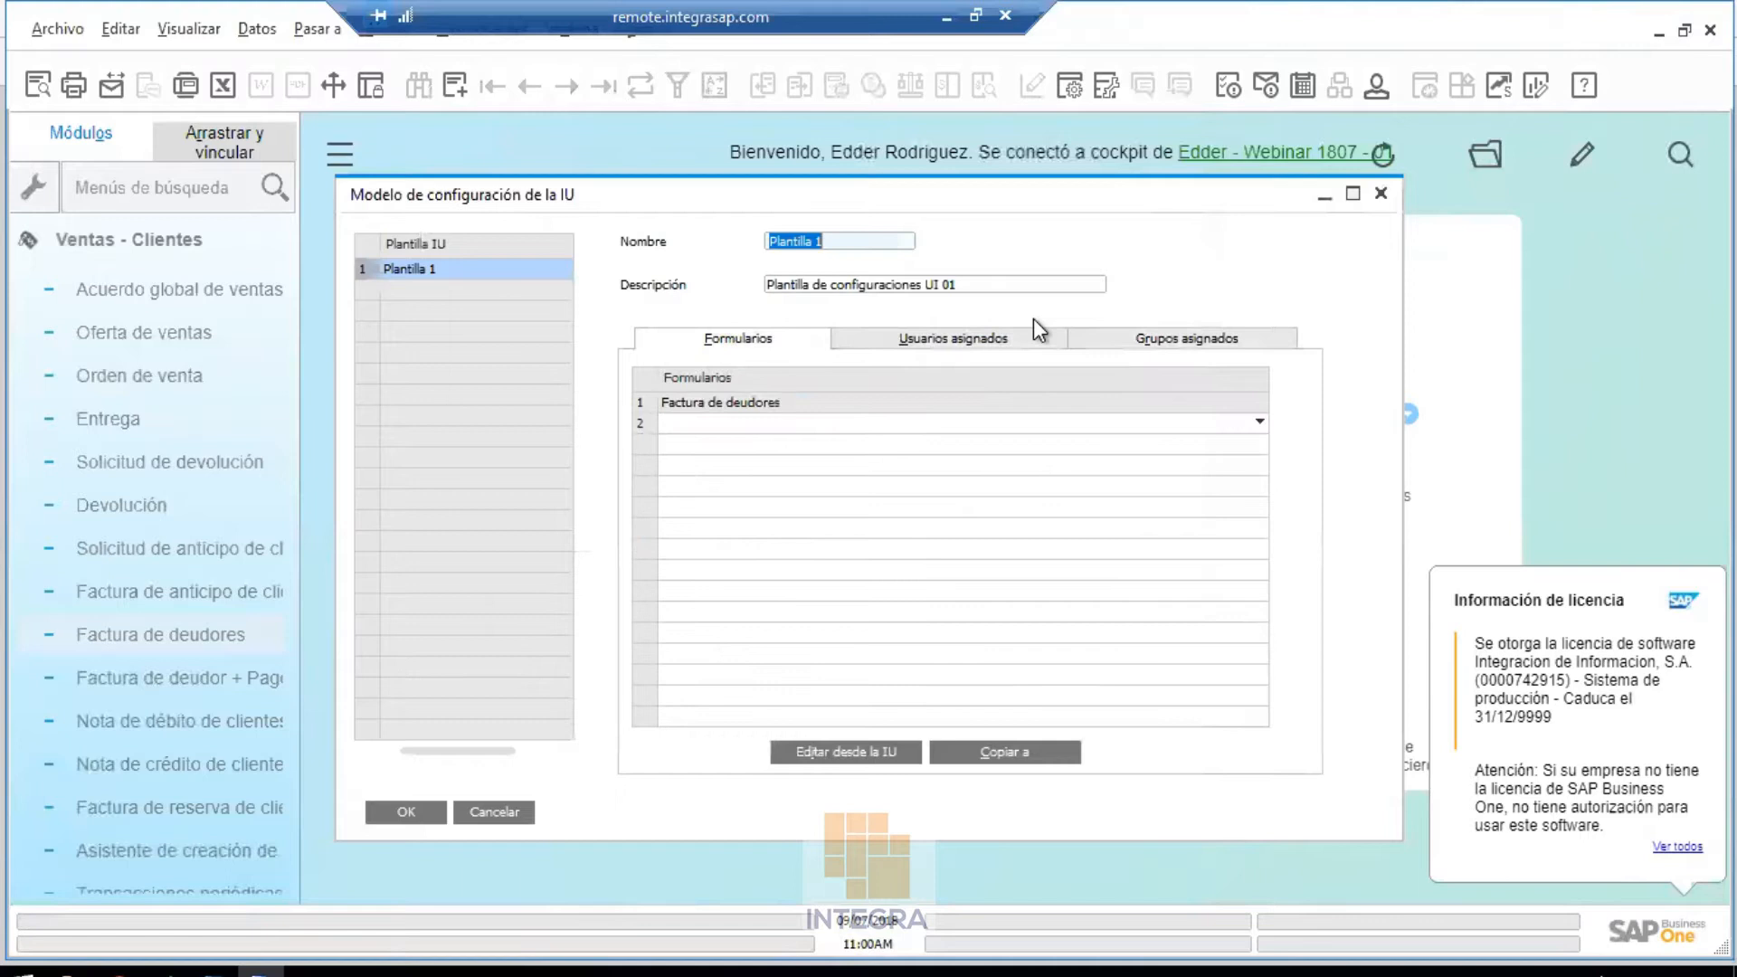
click(403, 816)
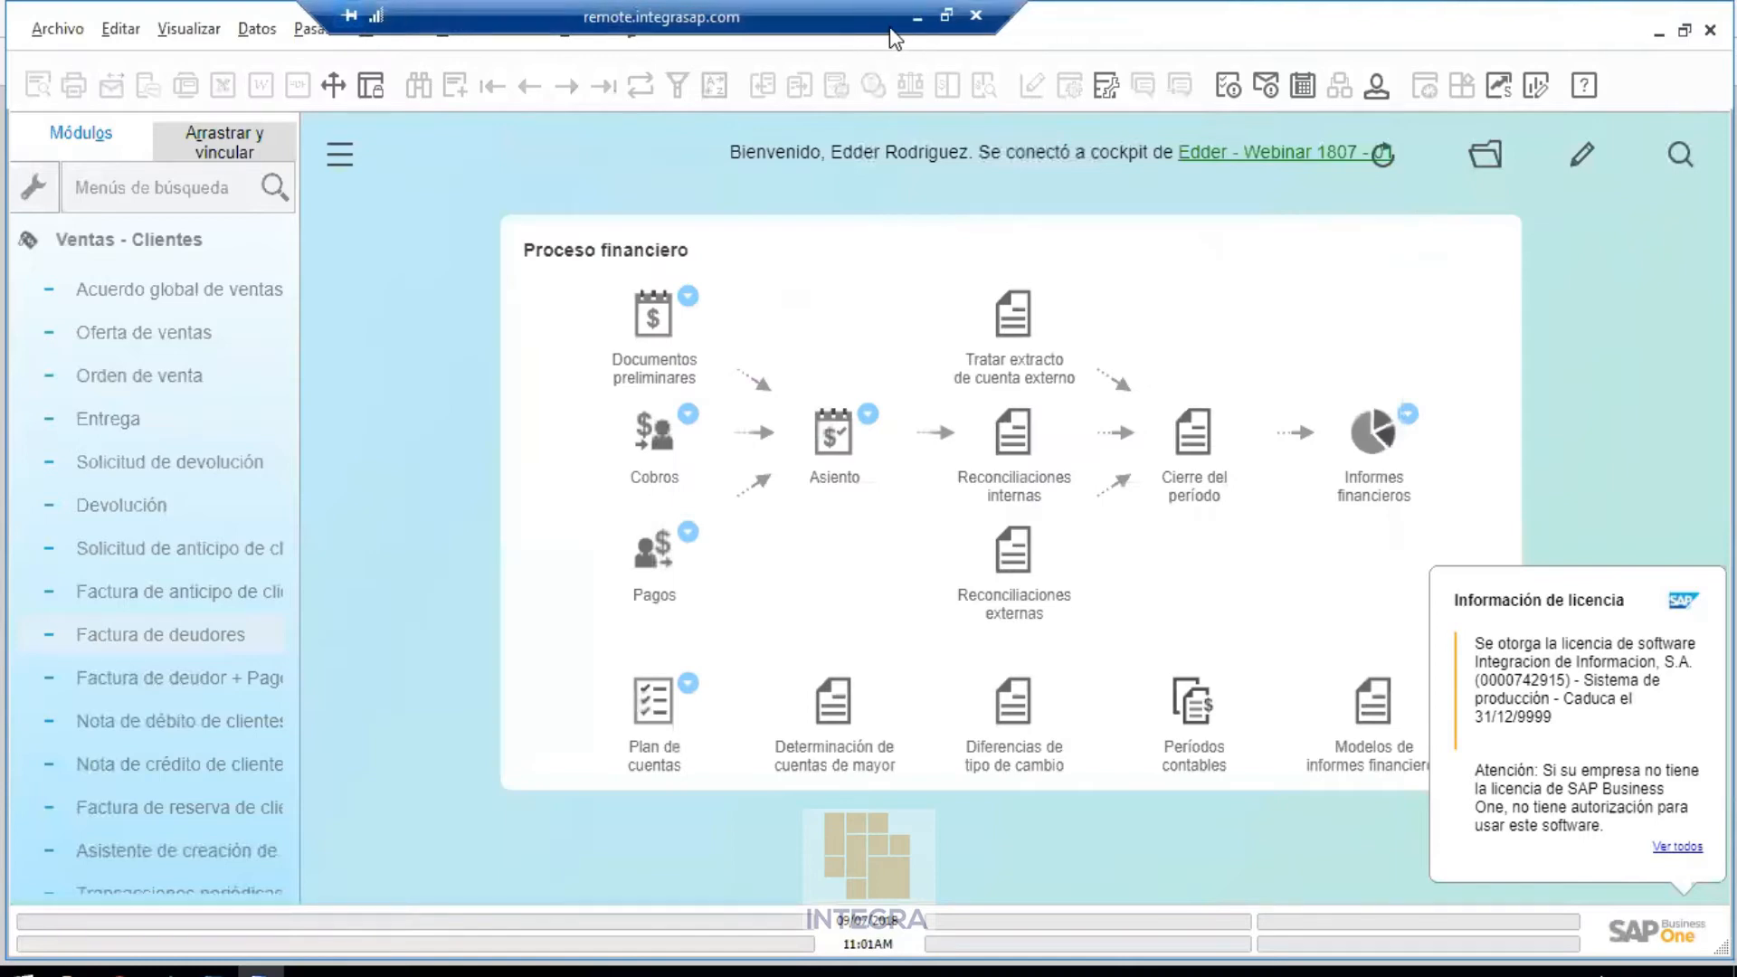
Advance the PowerPoint show to slide 8 with six UI topics, then return to the SAP session
key(alt+Tab)
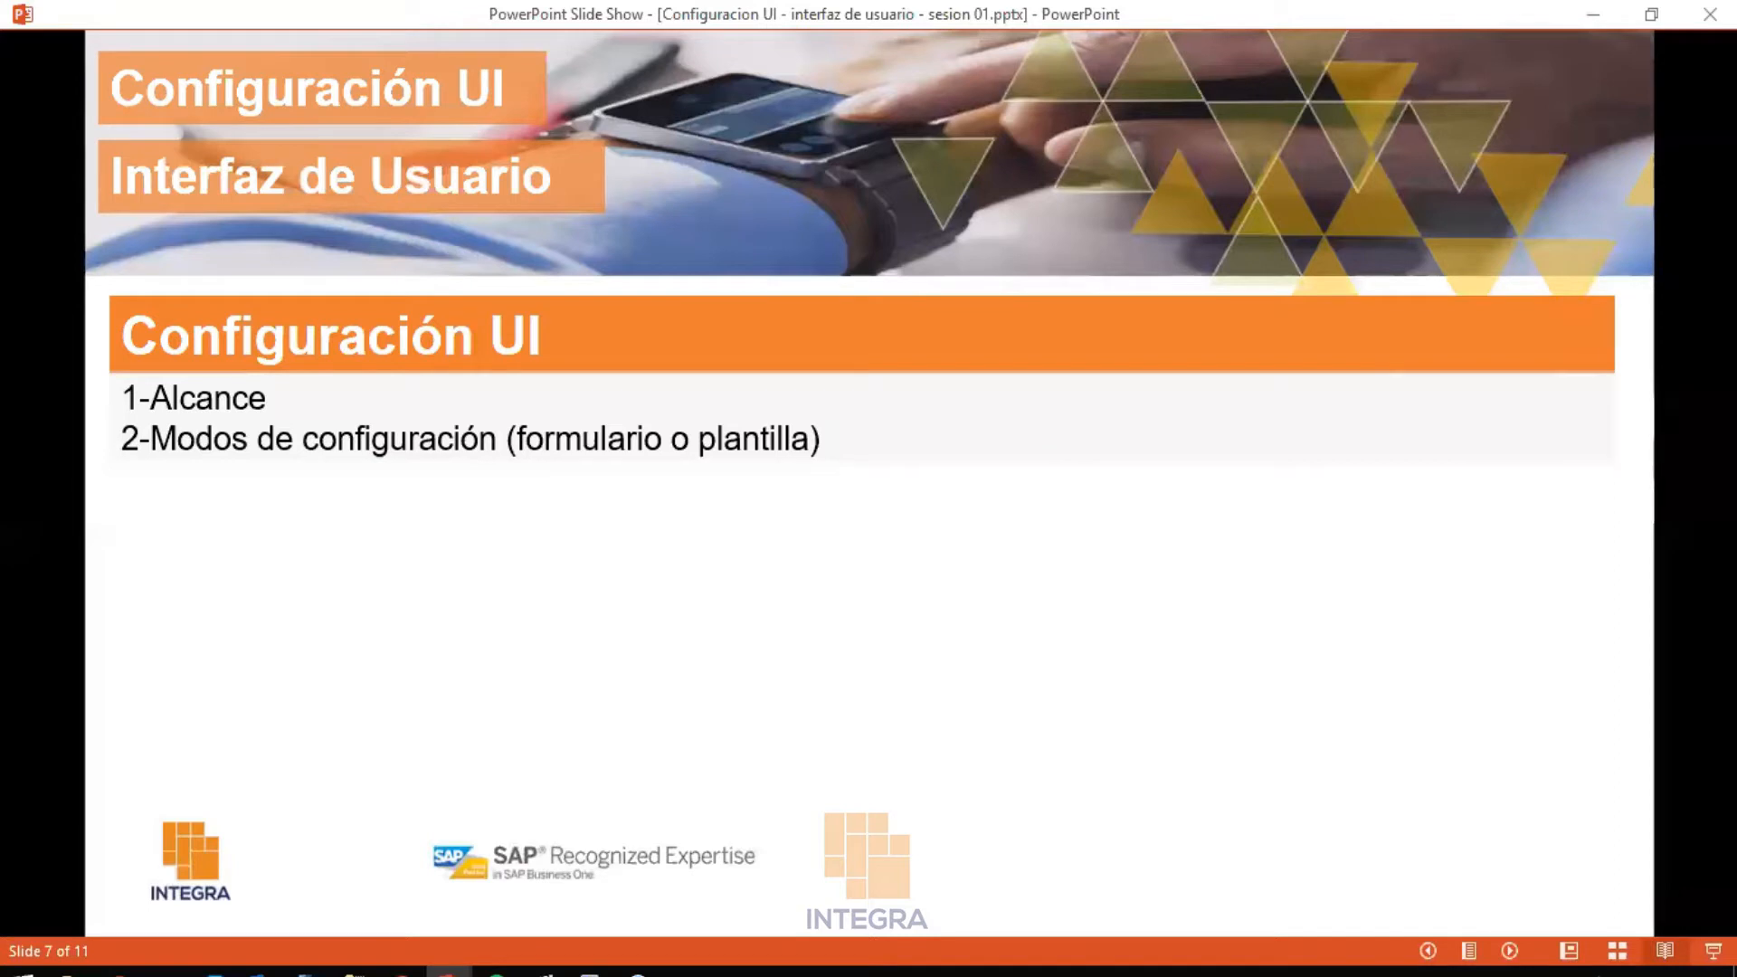
click(1506, 950)
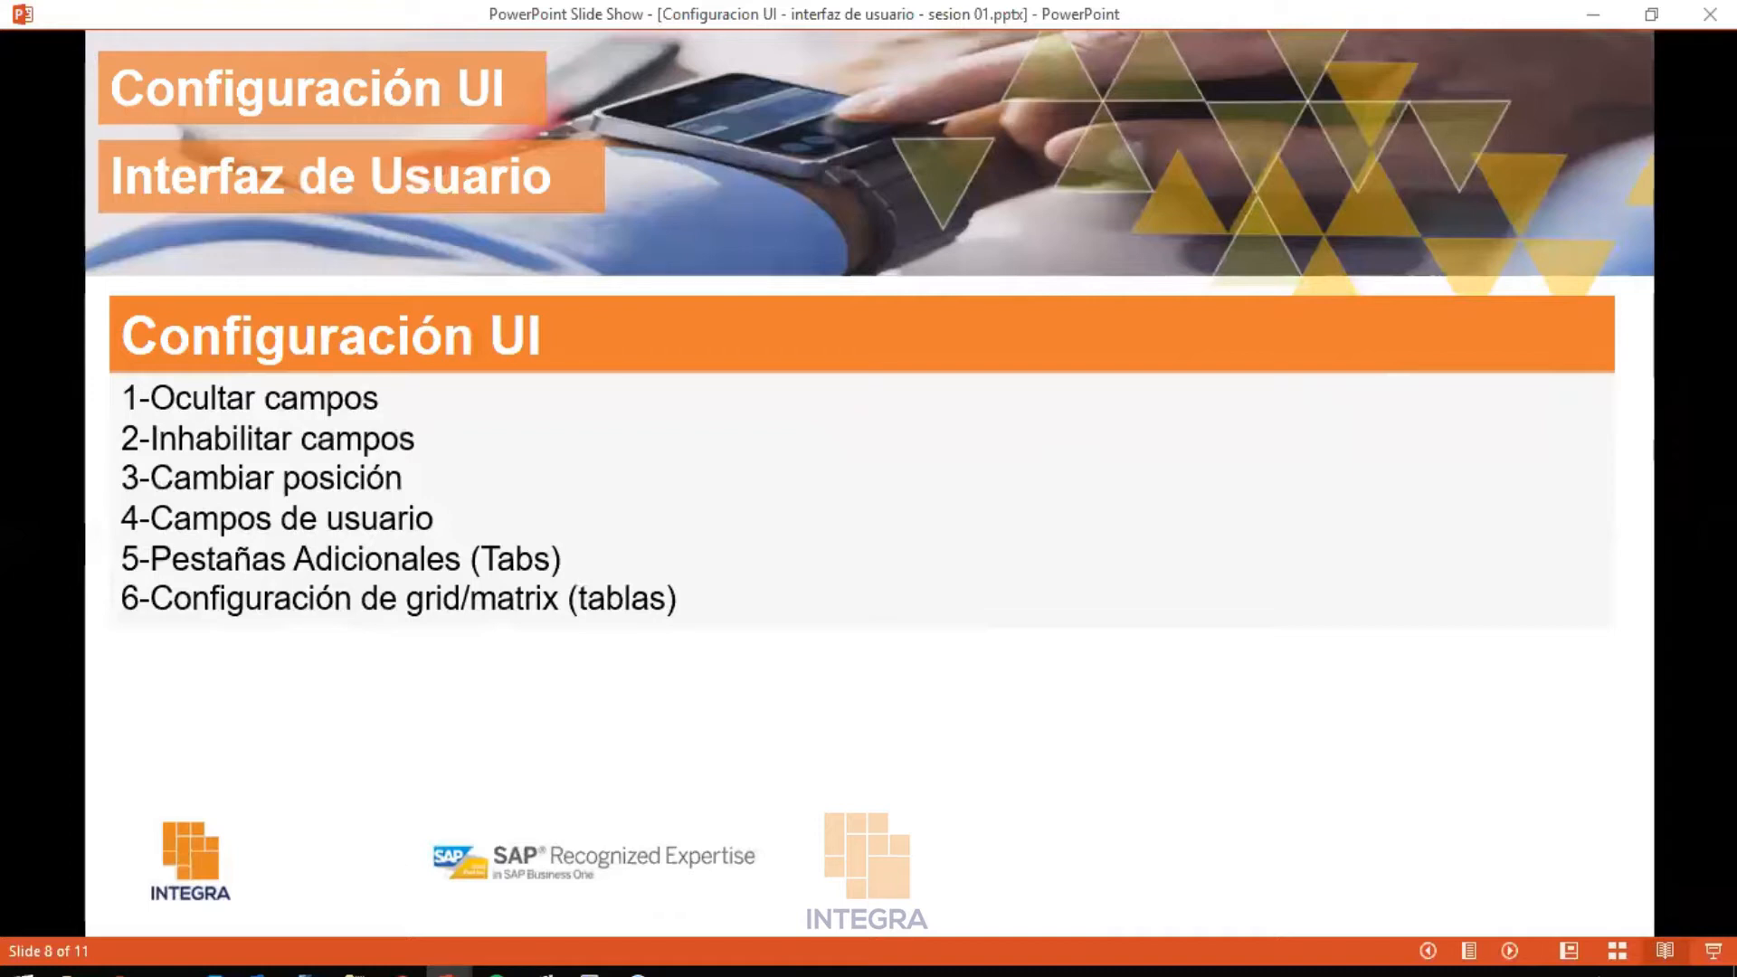
click(581, 969)
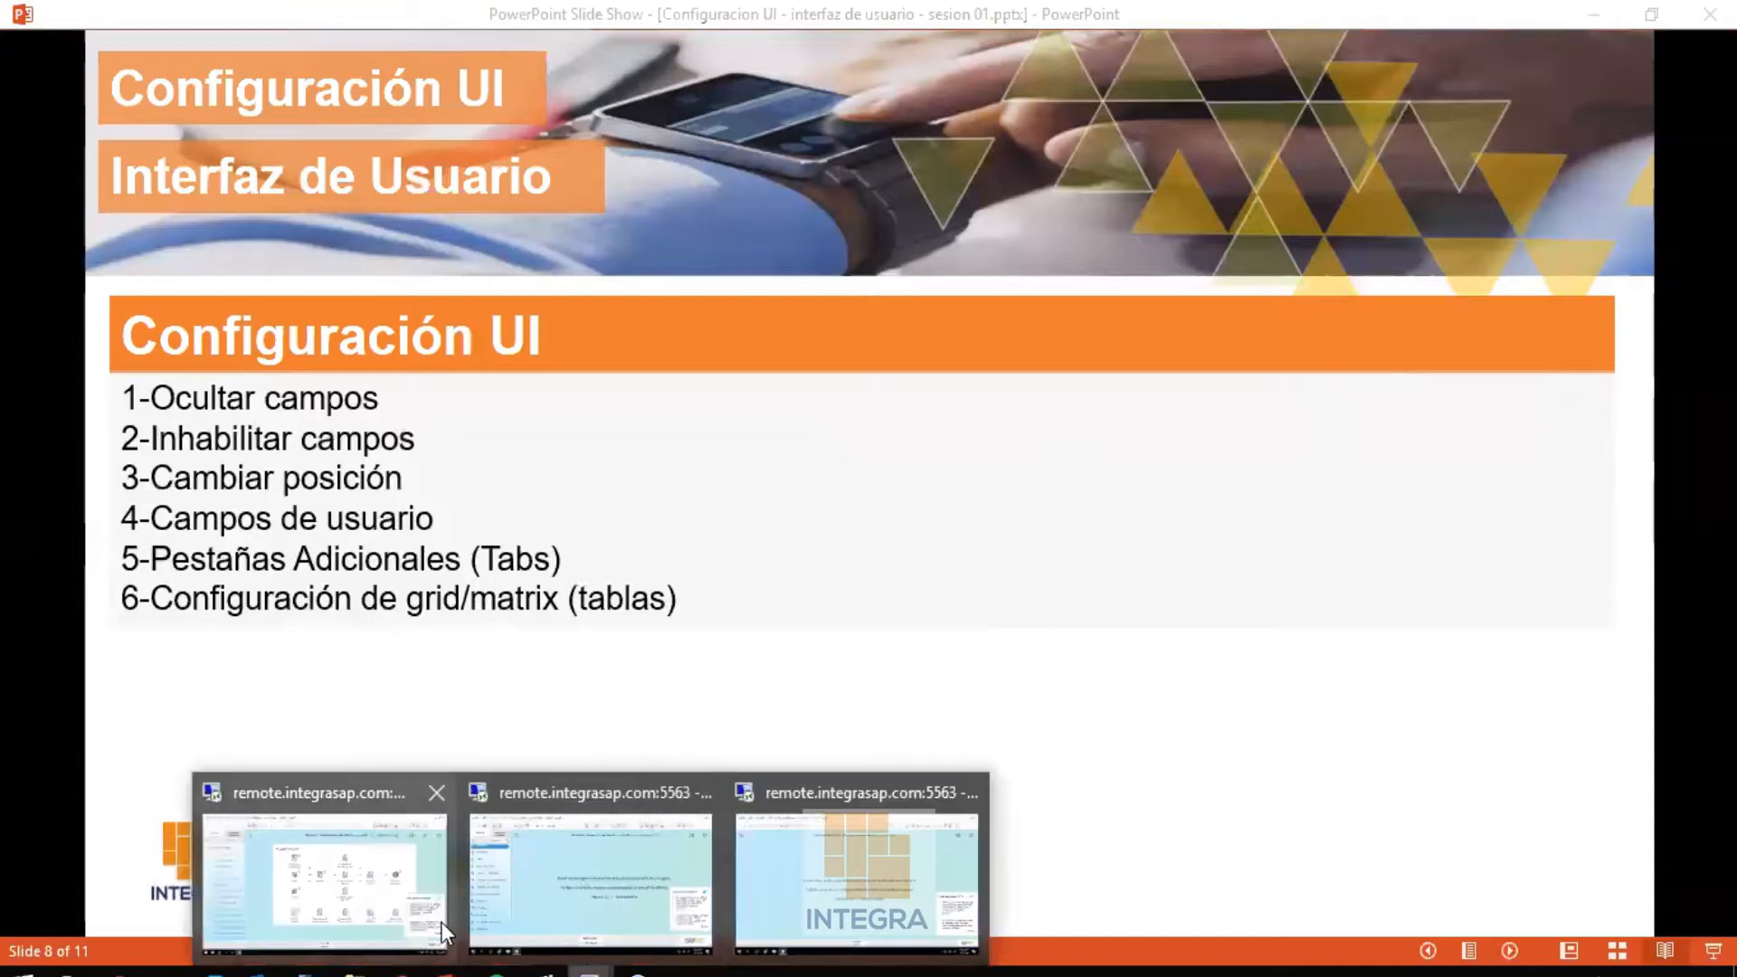
click(383, 924)
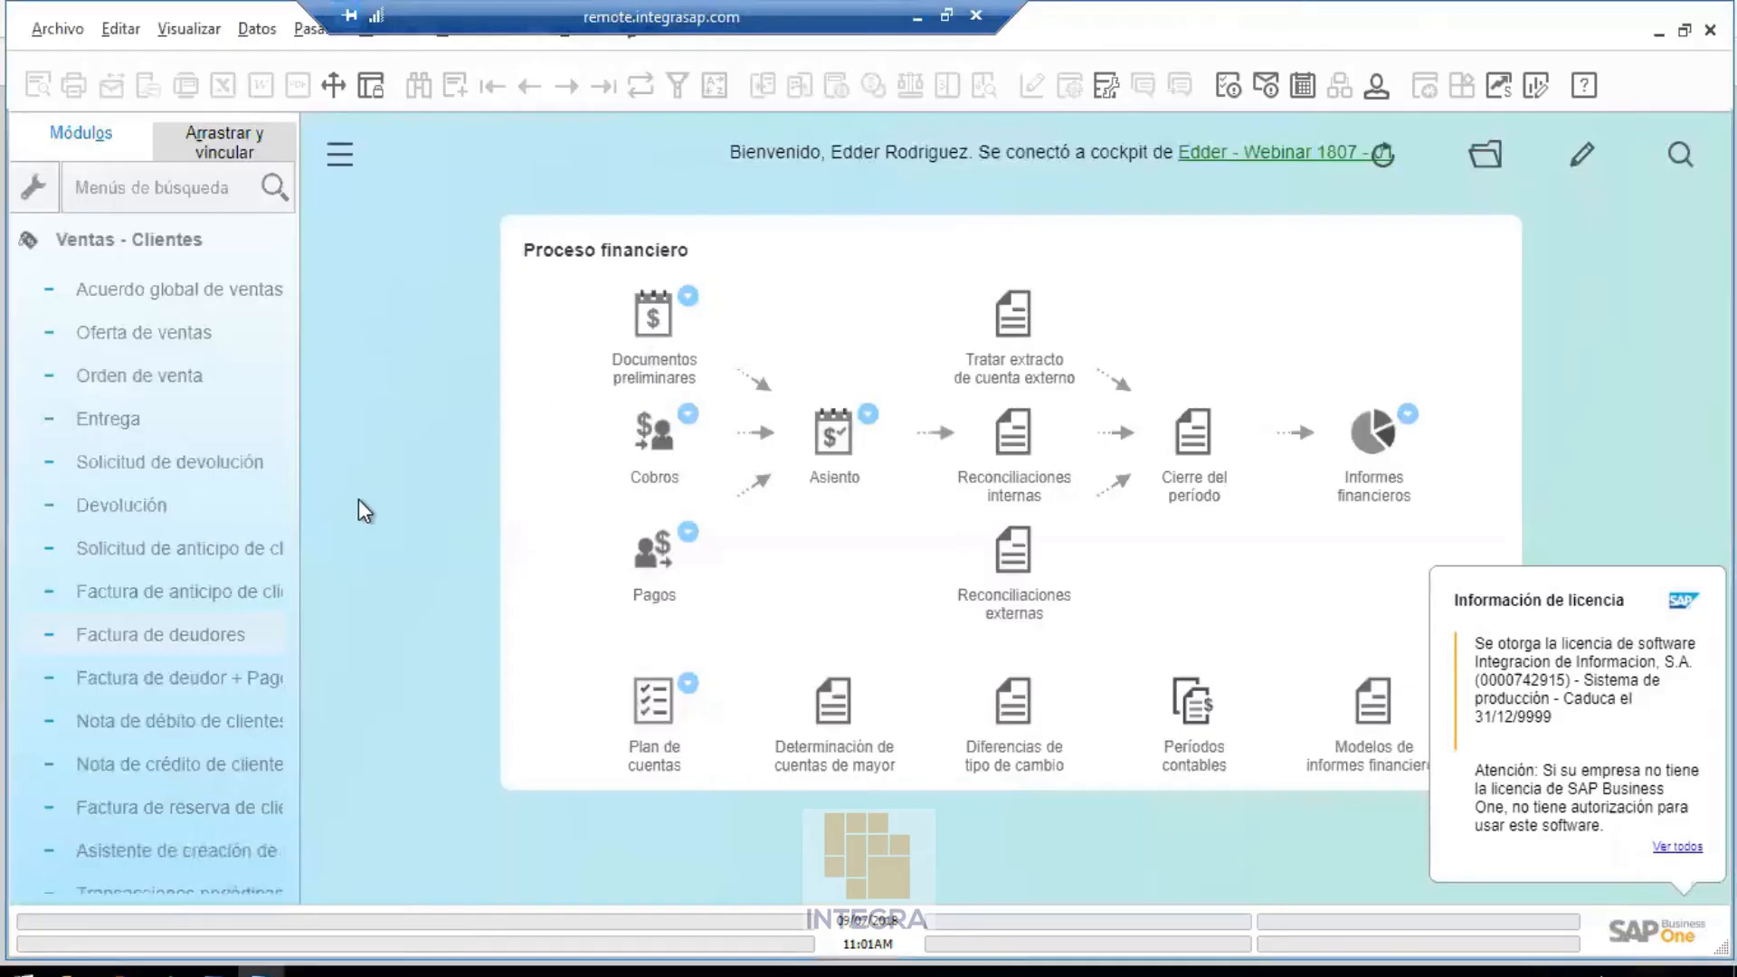
Open Modelo de configuración de la IU from Gestión > Utilidades
click(396, 36)
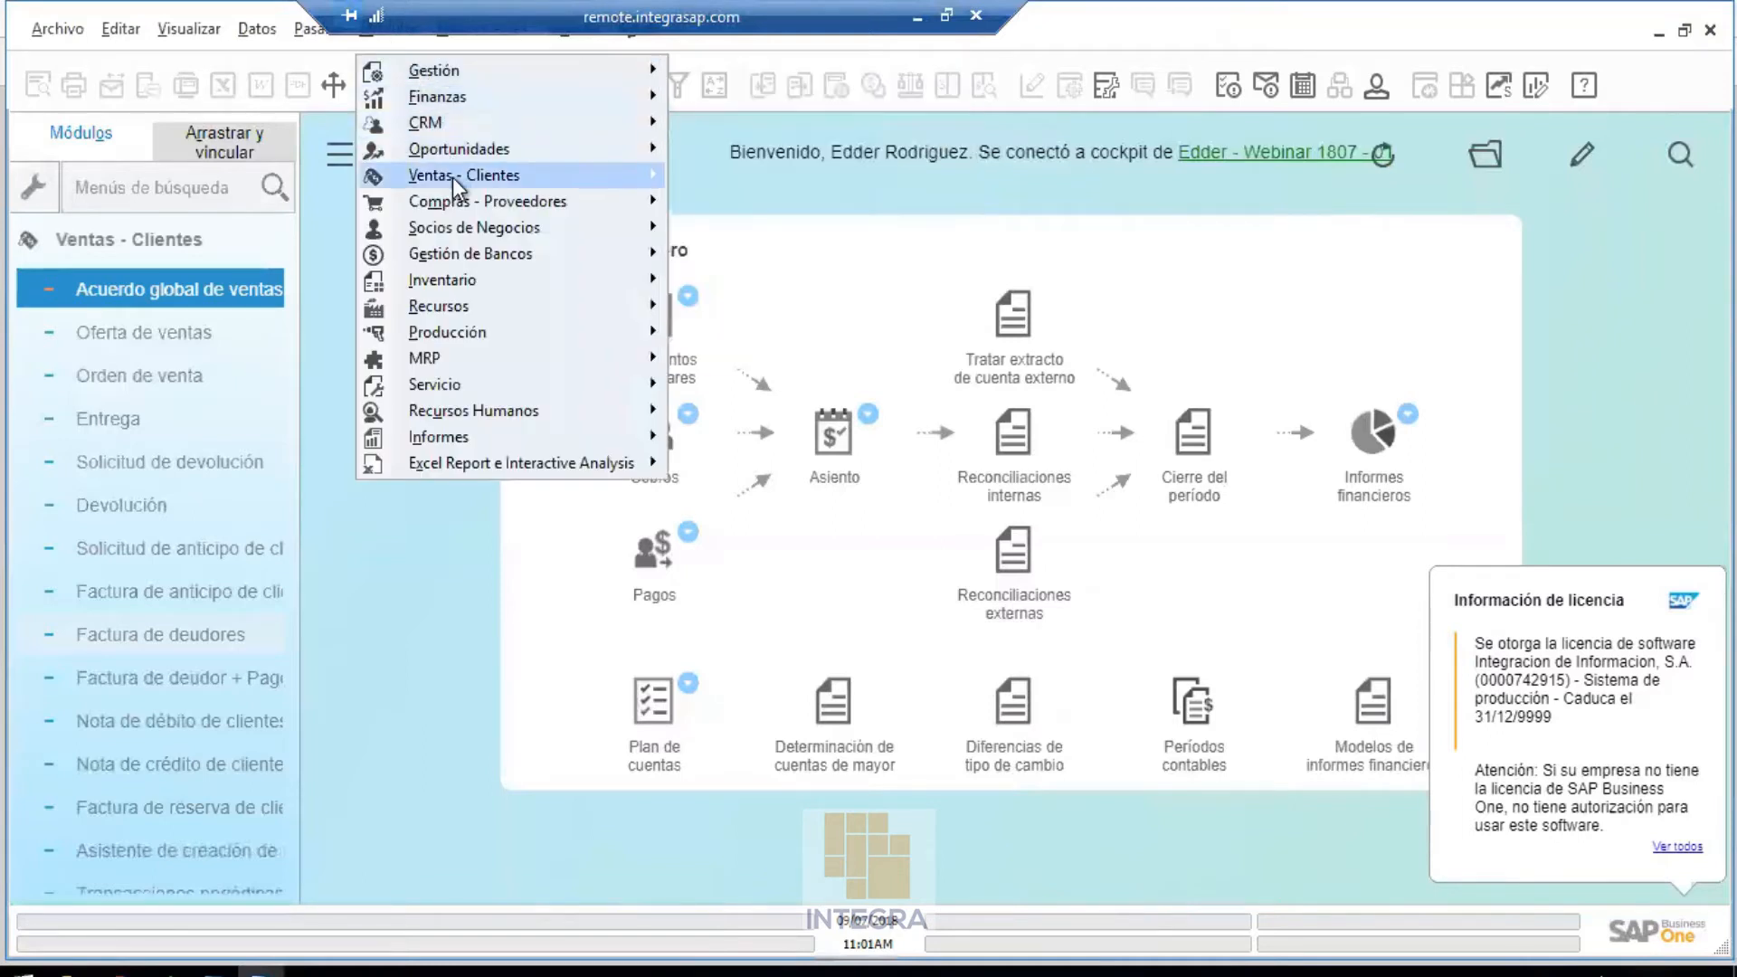
mouse_move(452, 177)
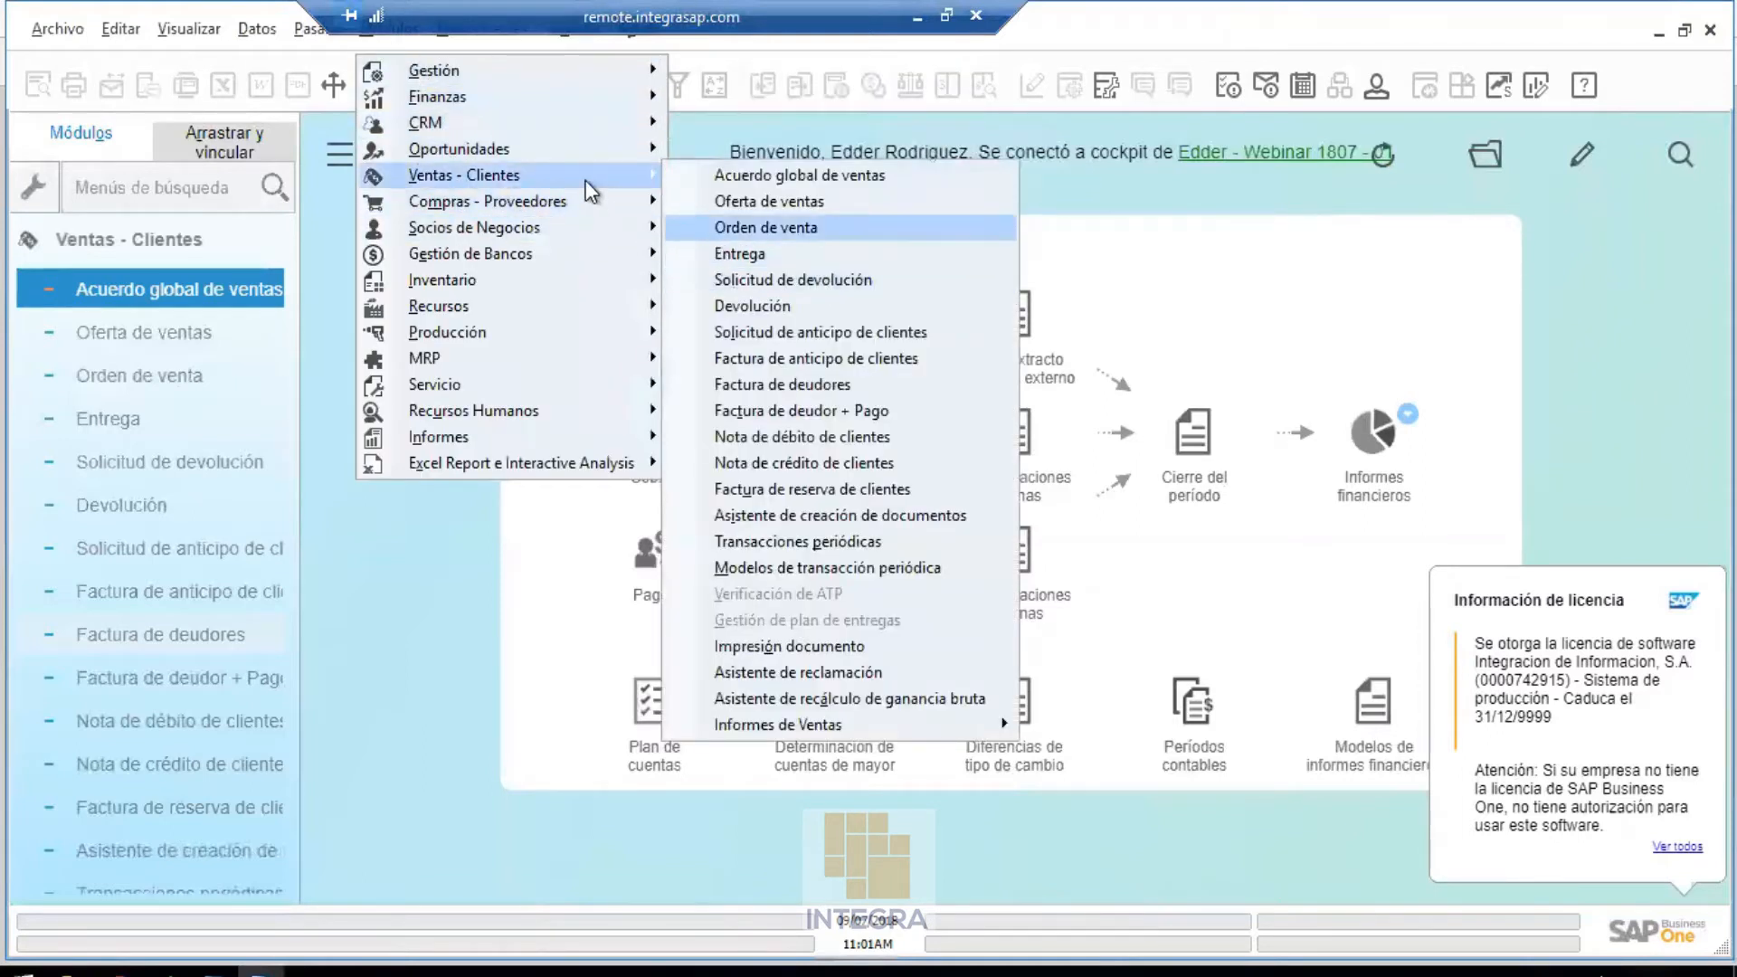
mouse_move(489, 74)
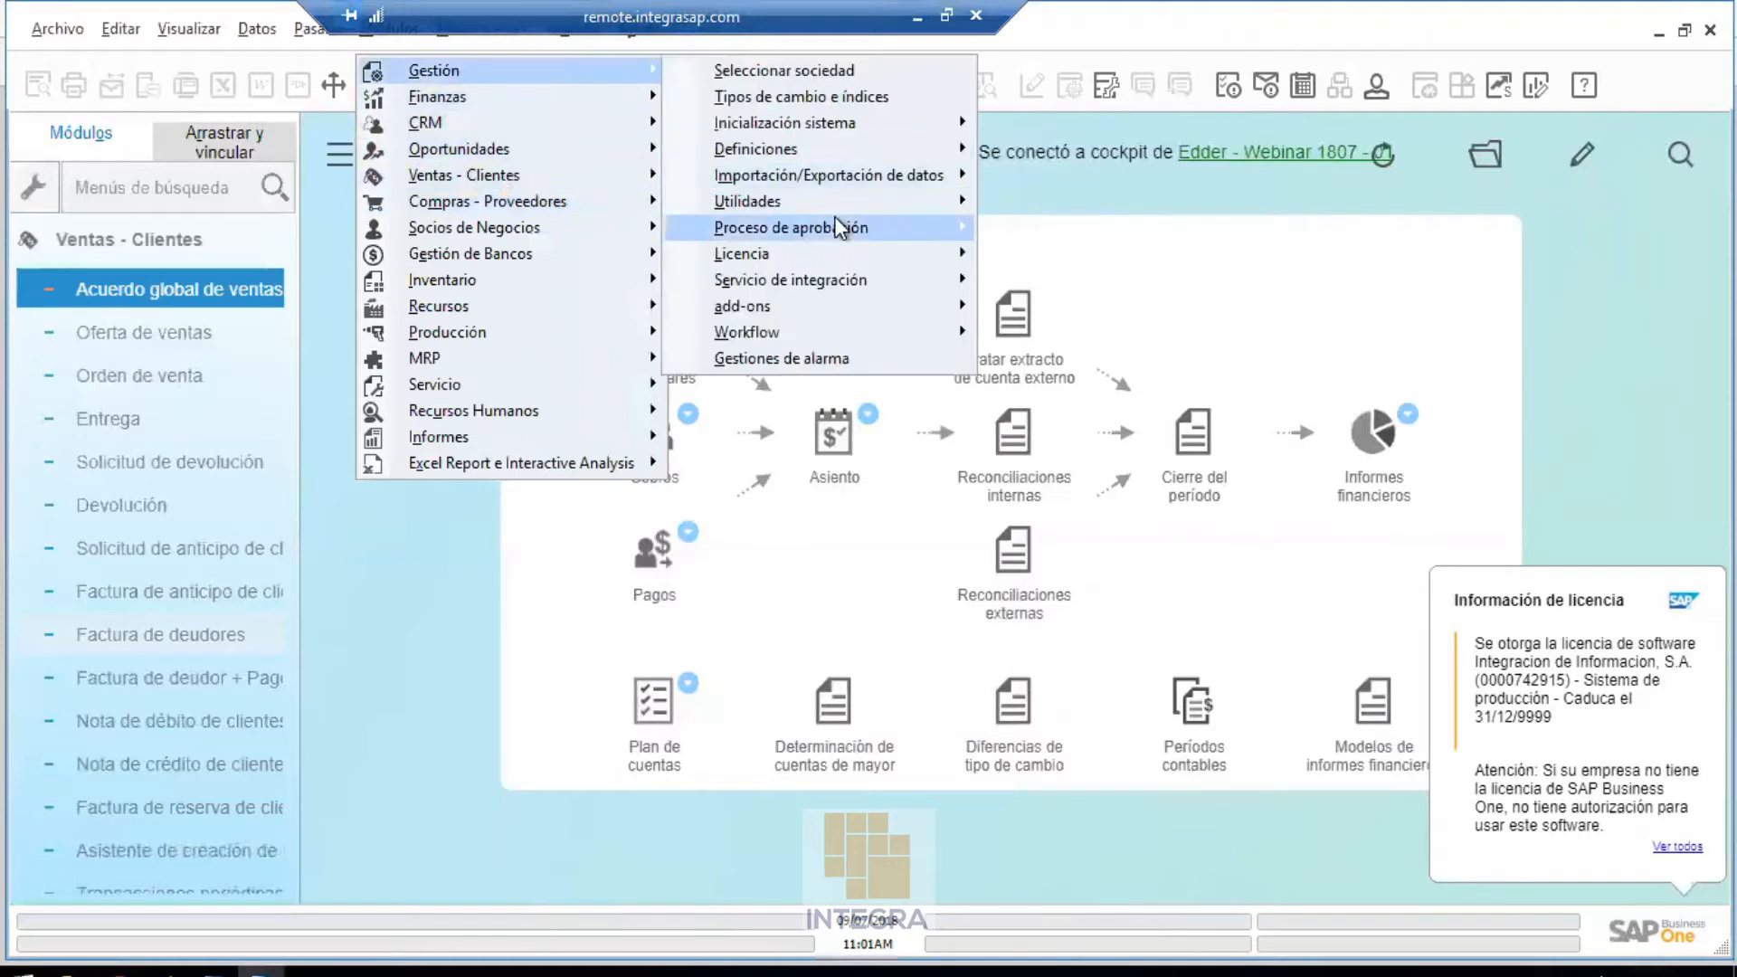
mouse_move(845, 204)
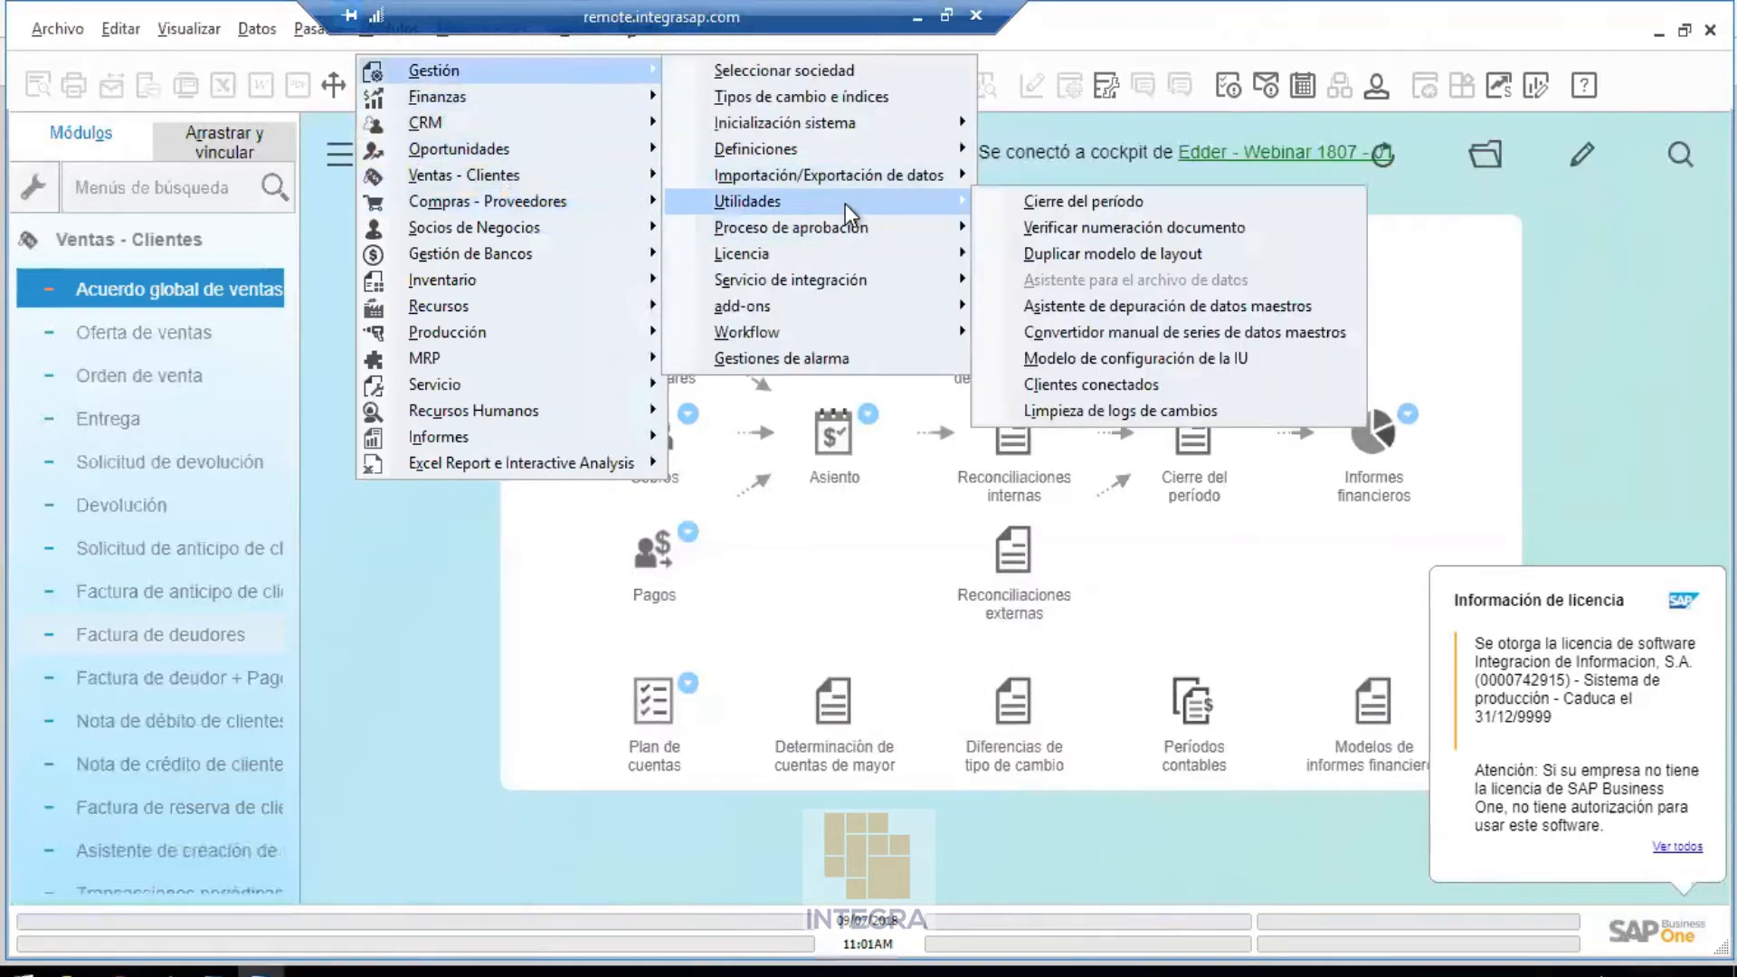
click(1153, 360)
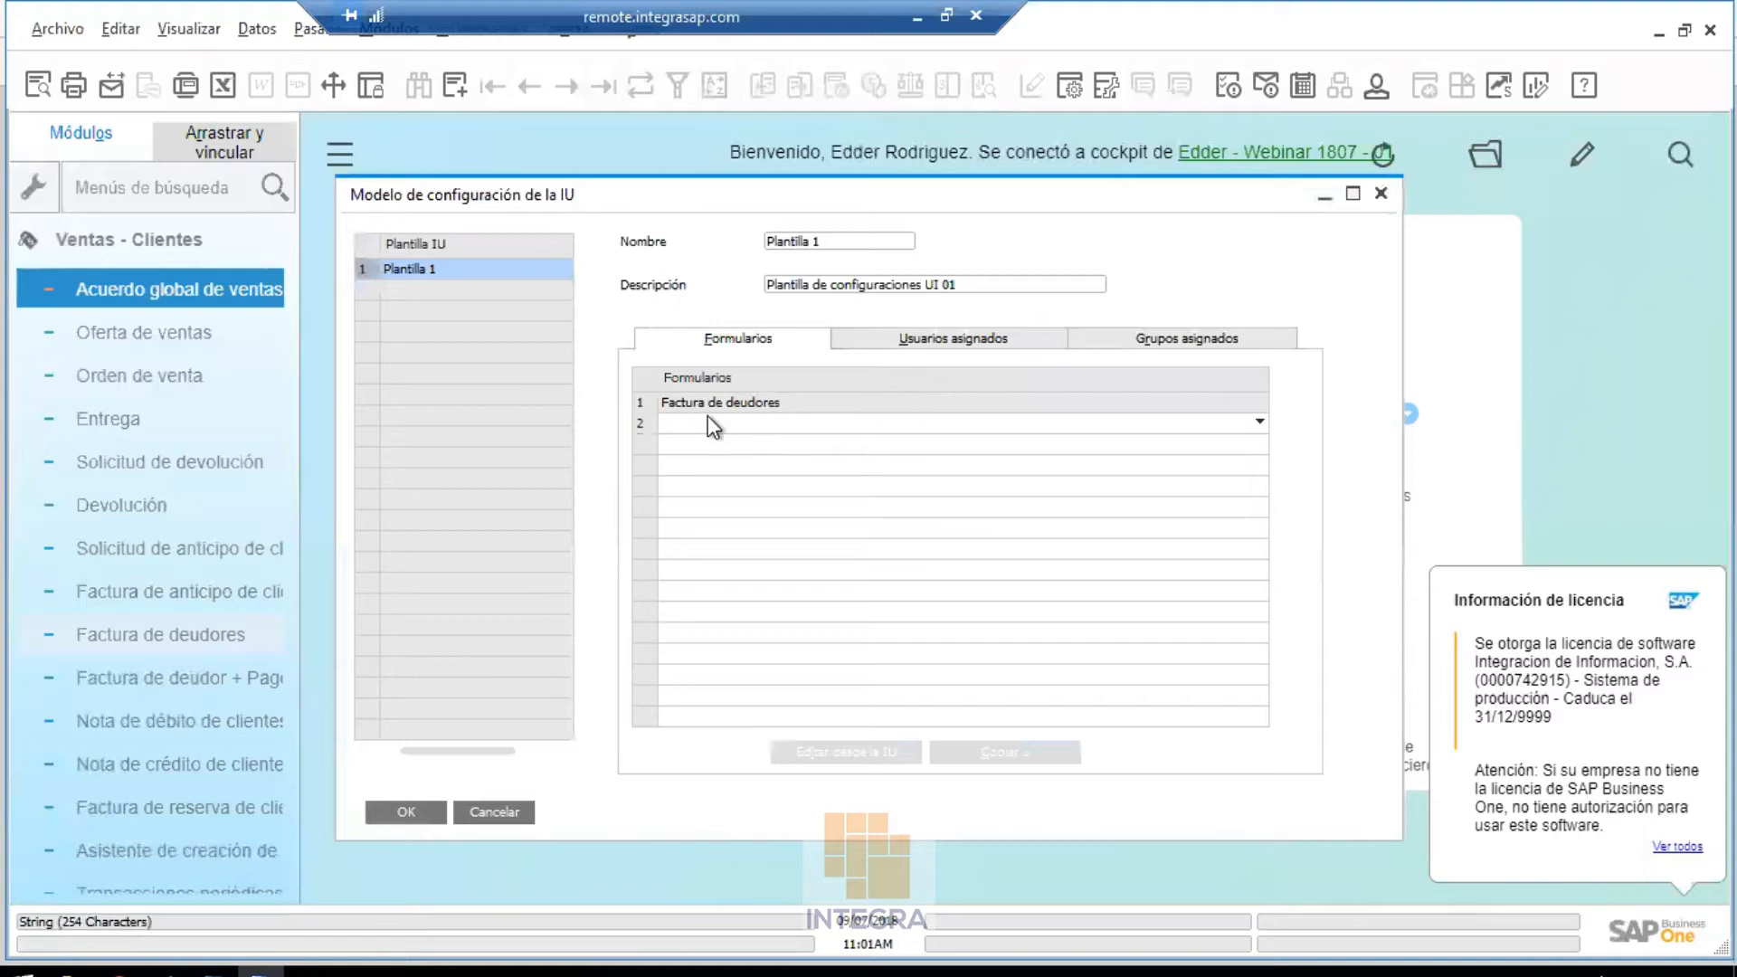
Add Oferta de ventas as Plantilla 1's second form, update the template, and select that form
click(800, 429)
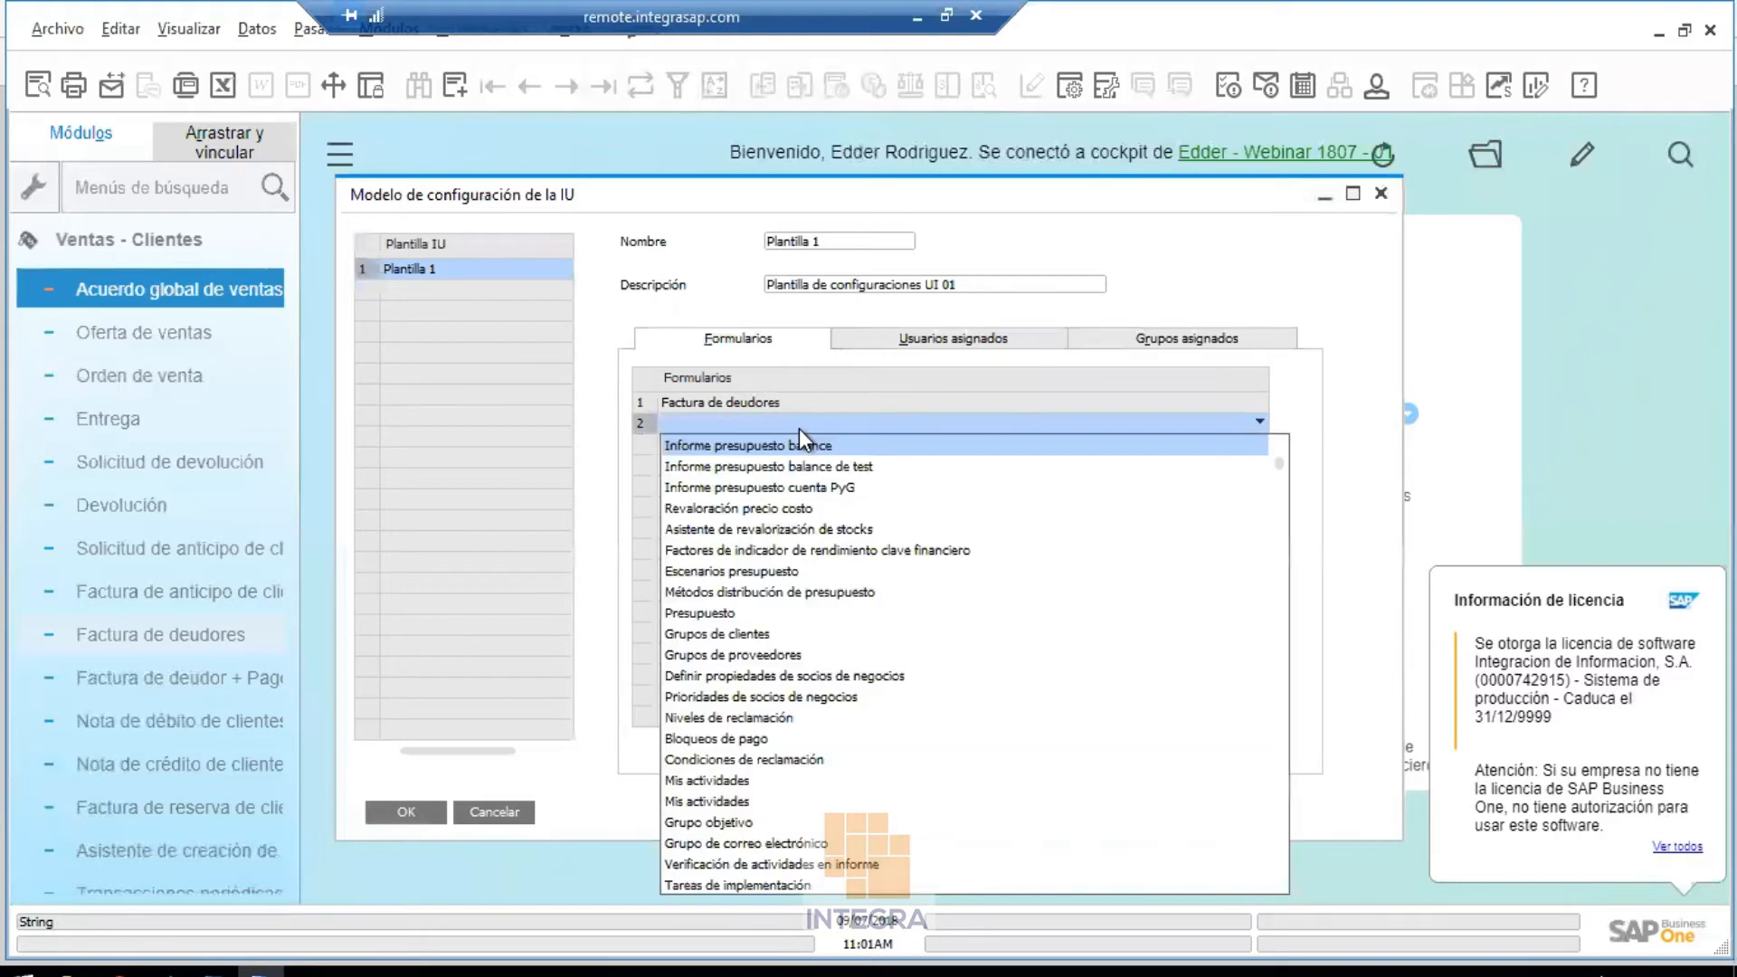
click(764, 443)
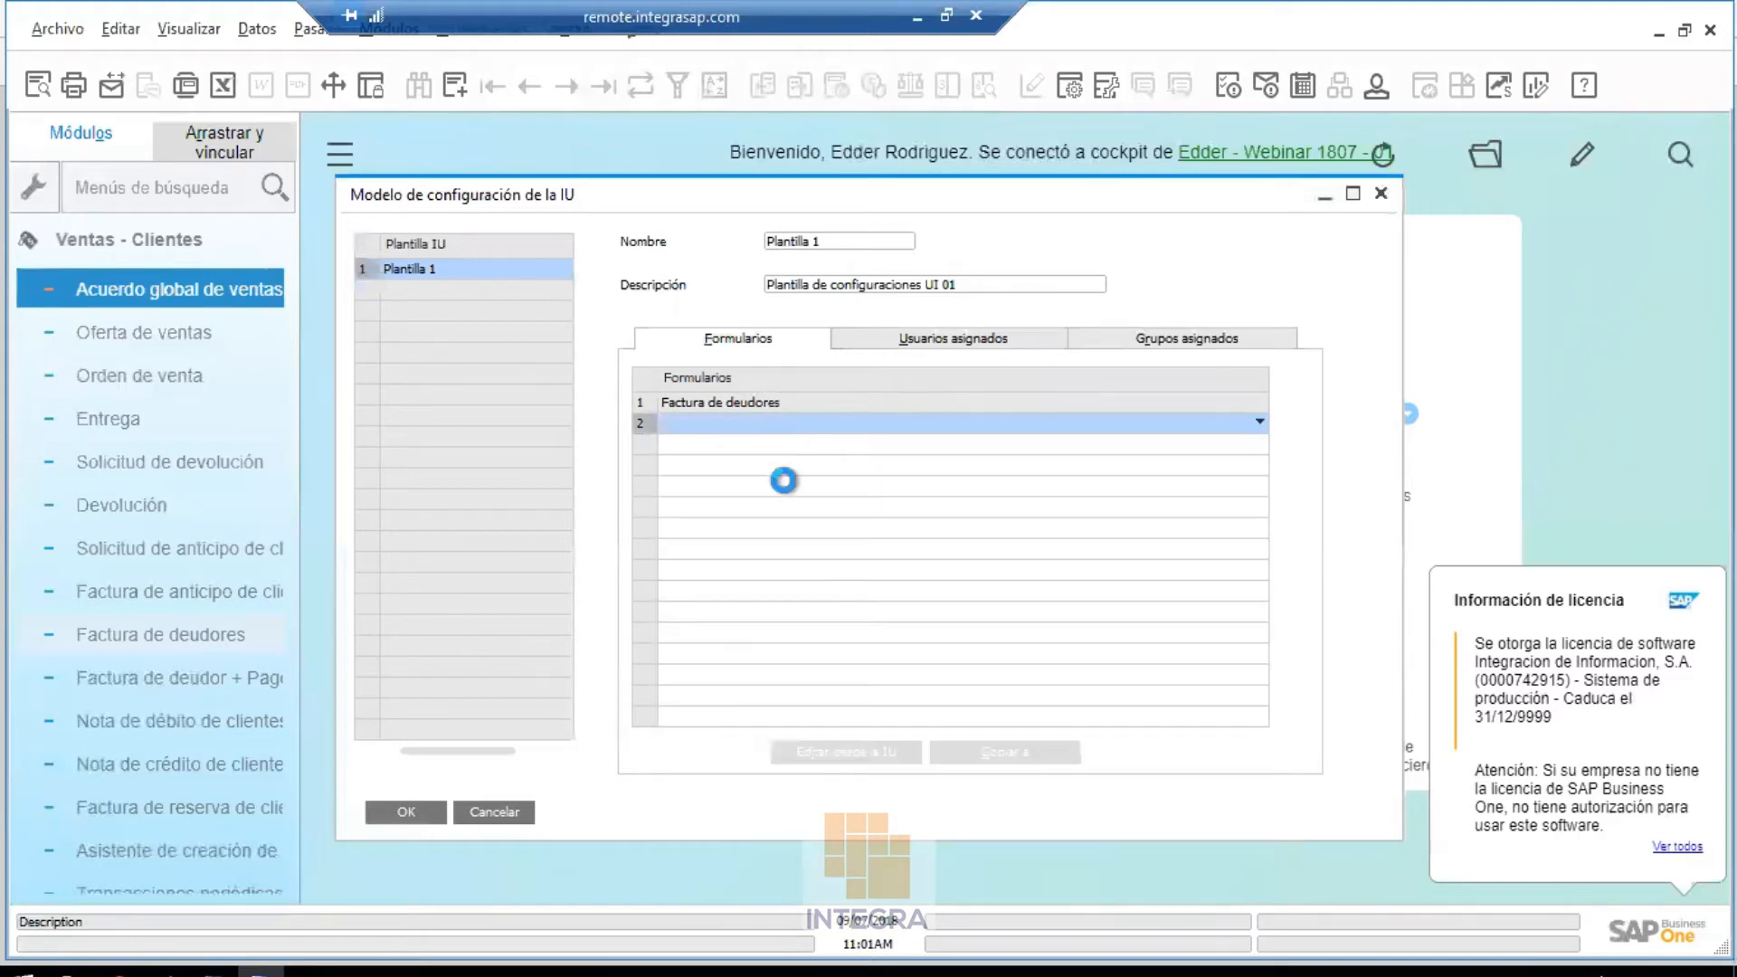
click(440, 809)
click(639, 423)
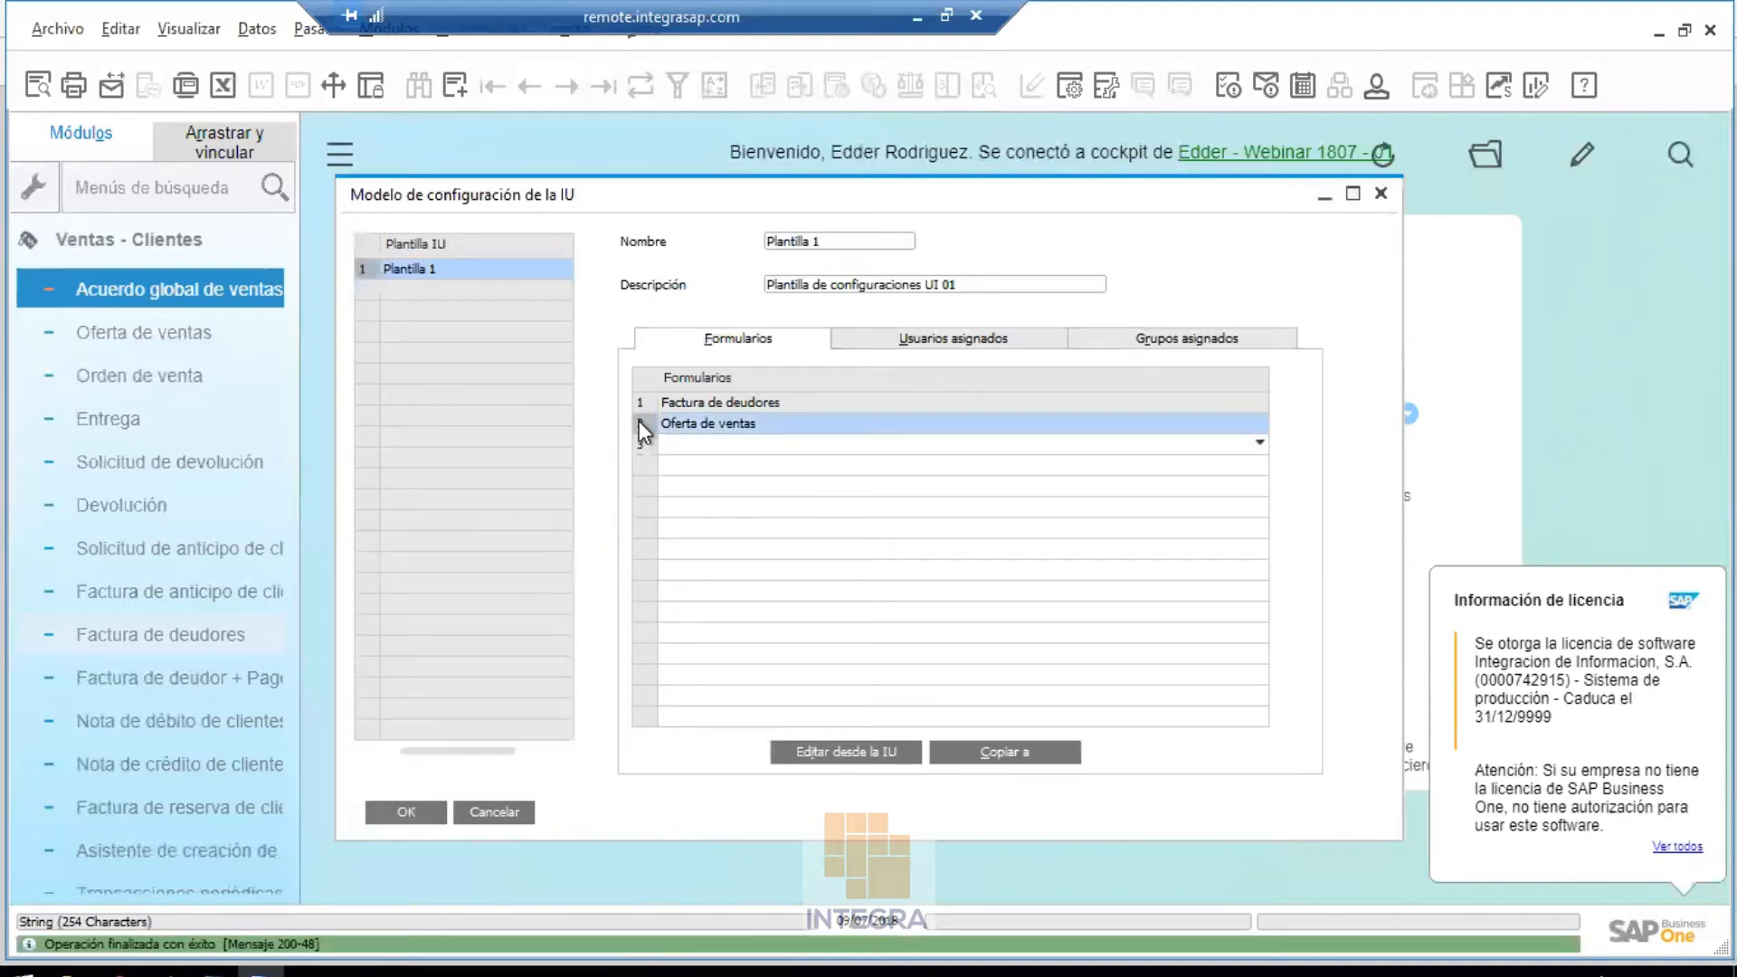
In UI edit mode, delete Nombre canal SN and Contacto canal SN from the quotation's Logística tab
click(839, 752)
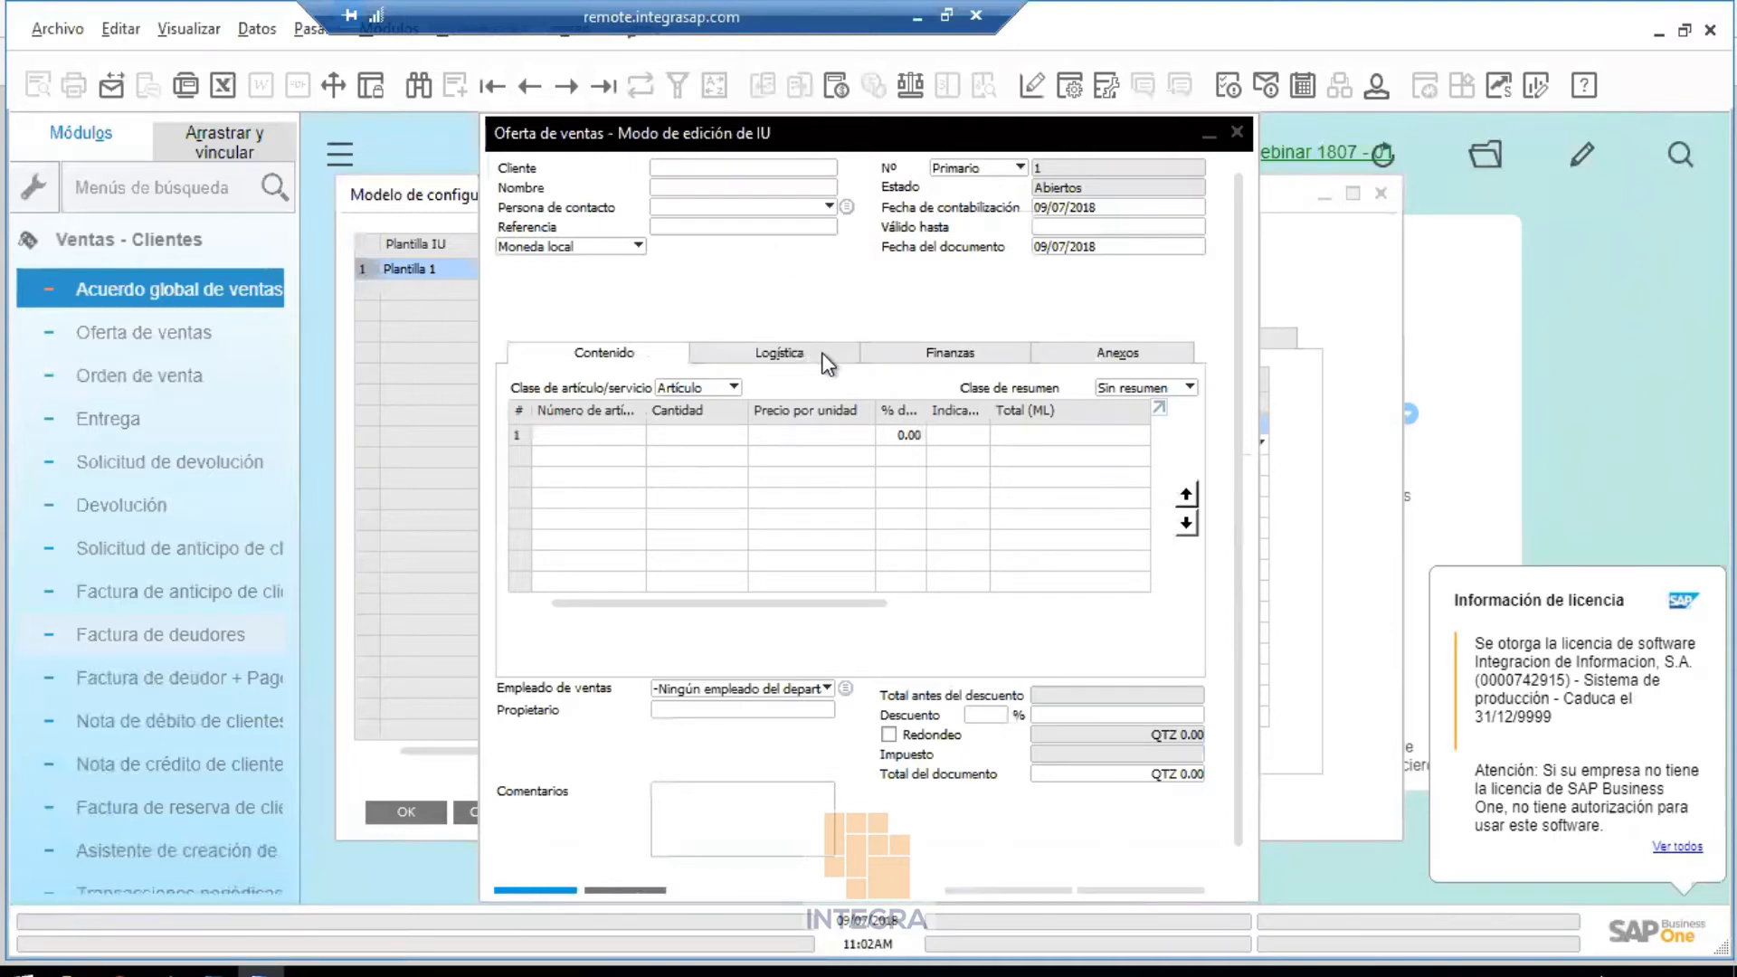
click(919, 351)
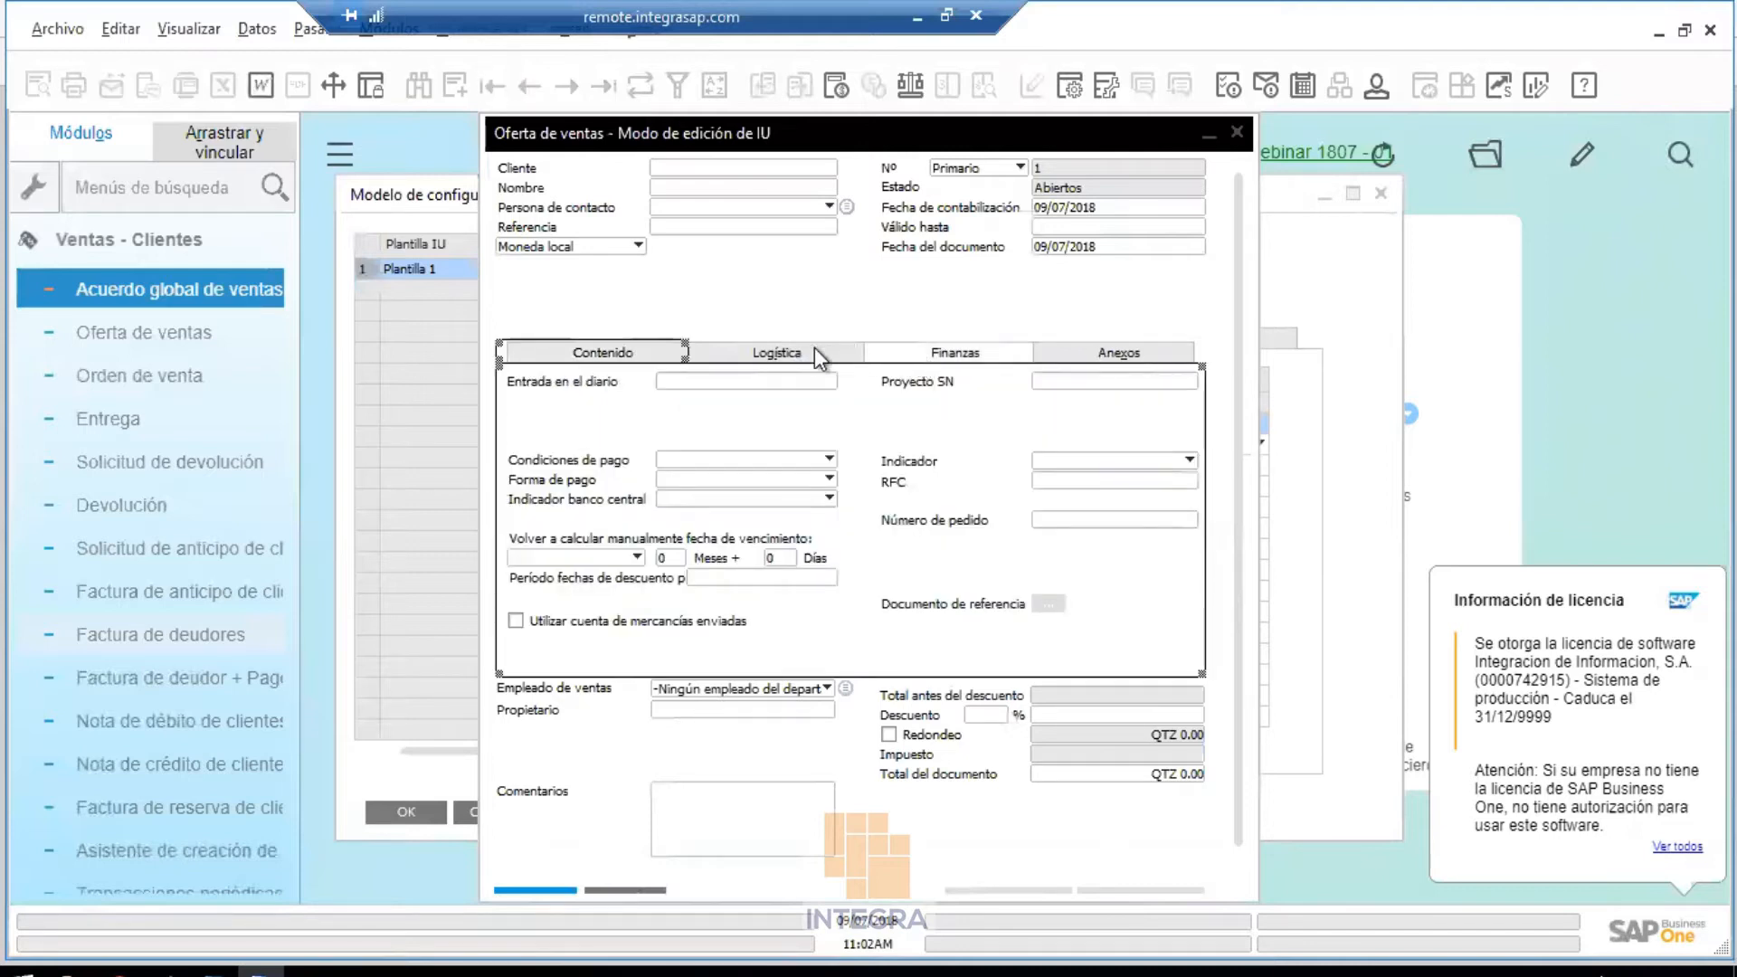
click(790, 354)
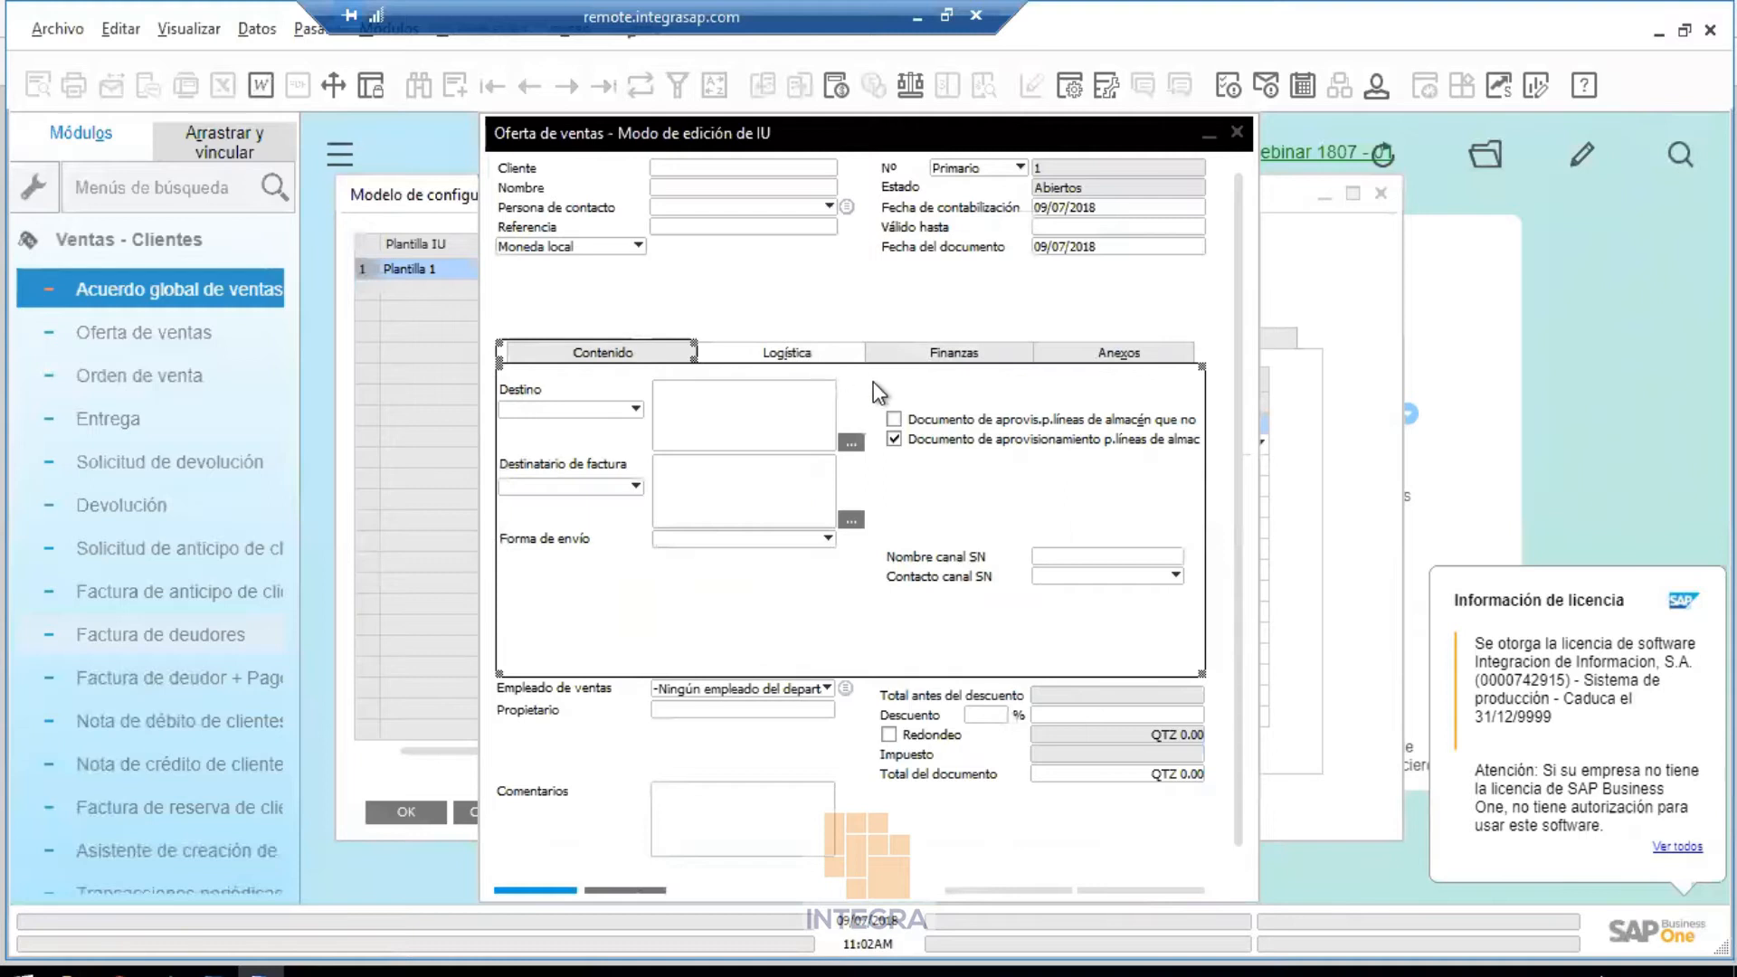
click(811, 592)
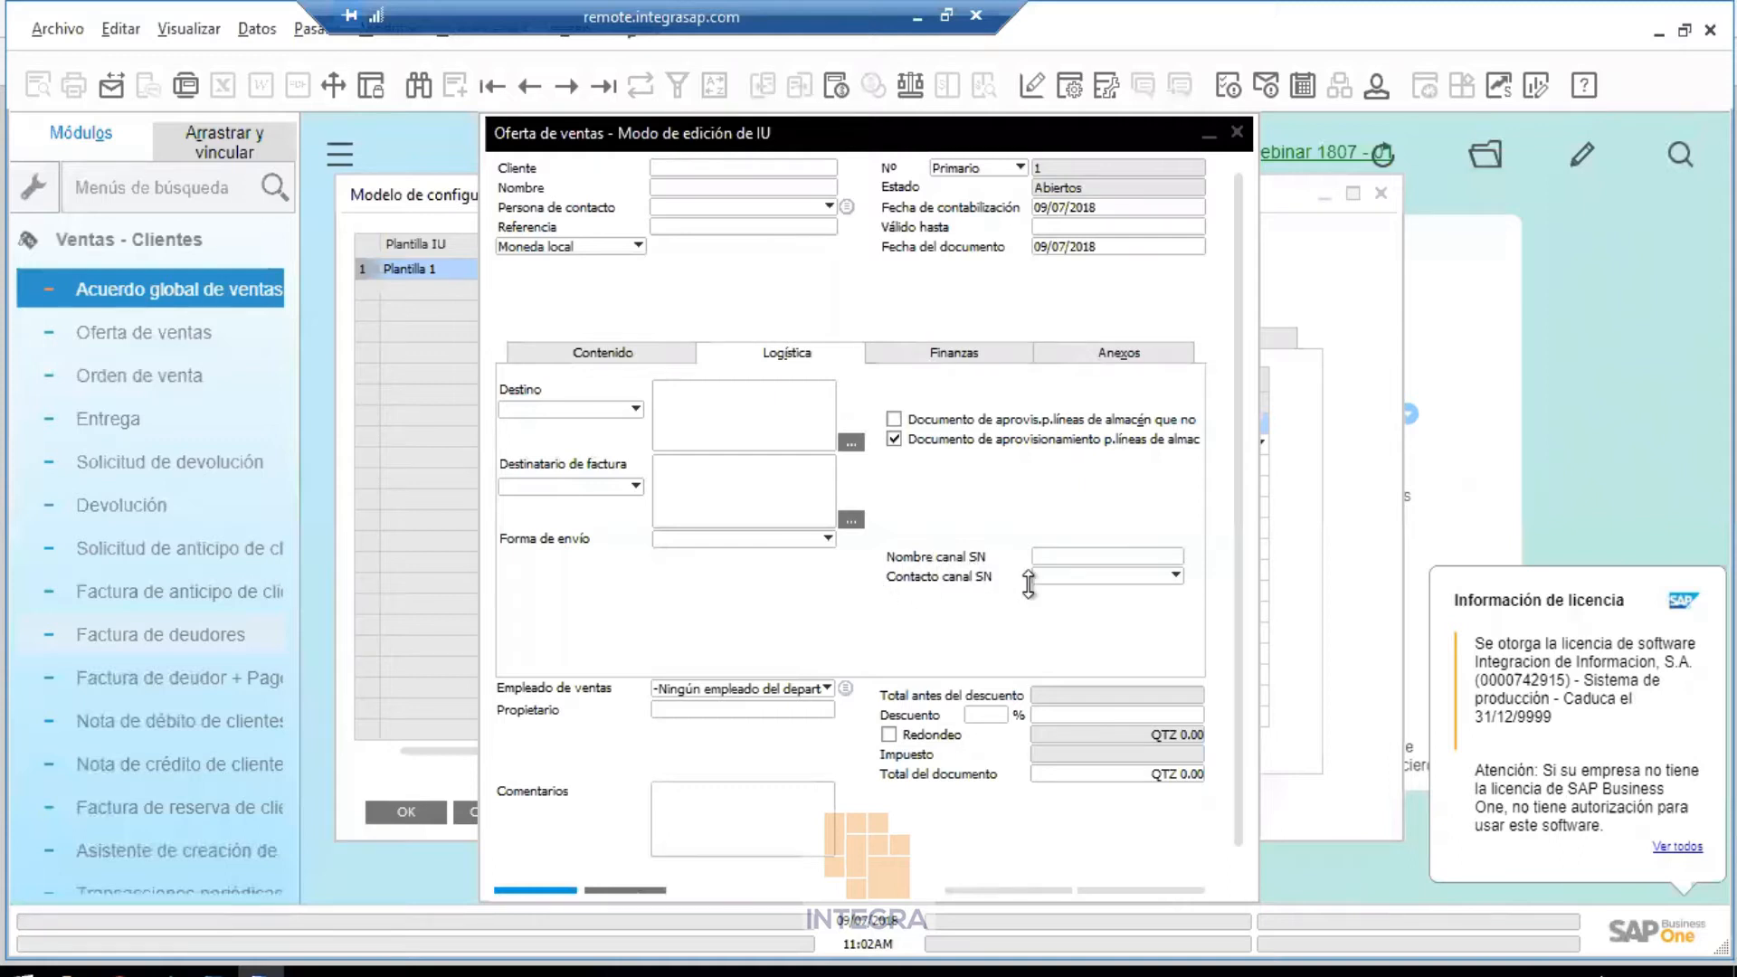
click(942, 560)
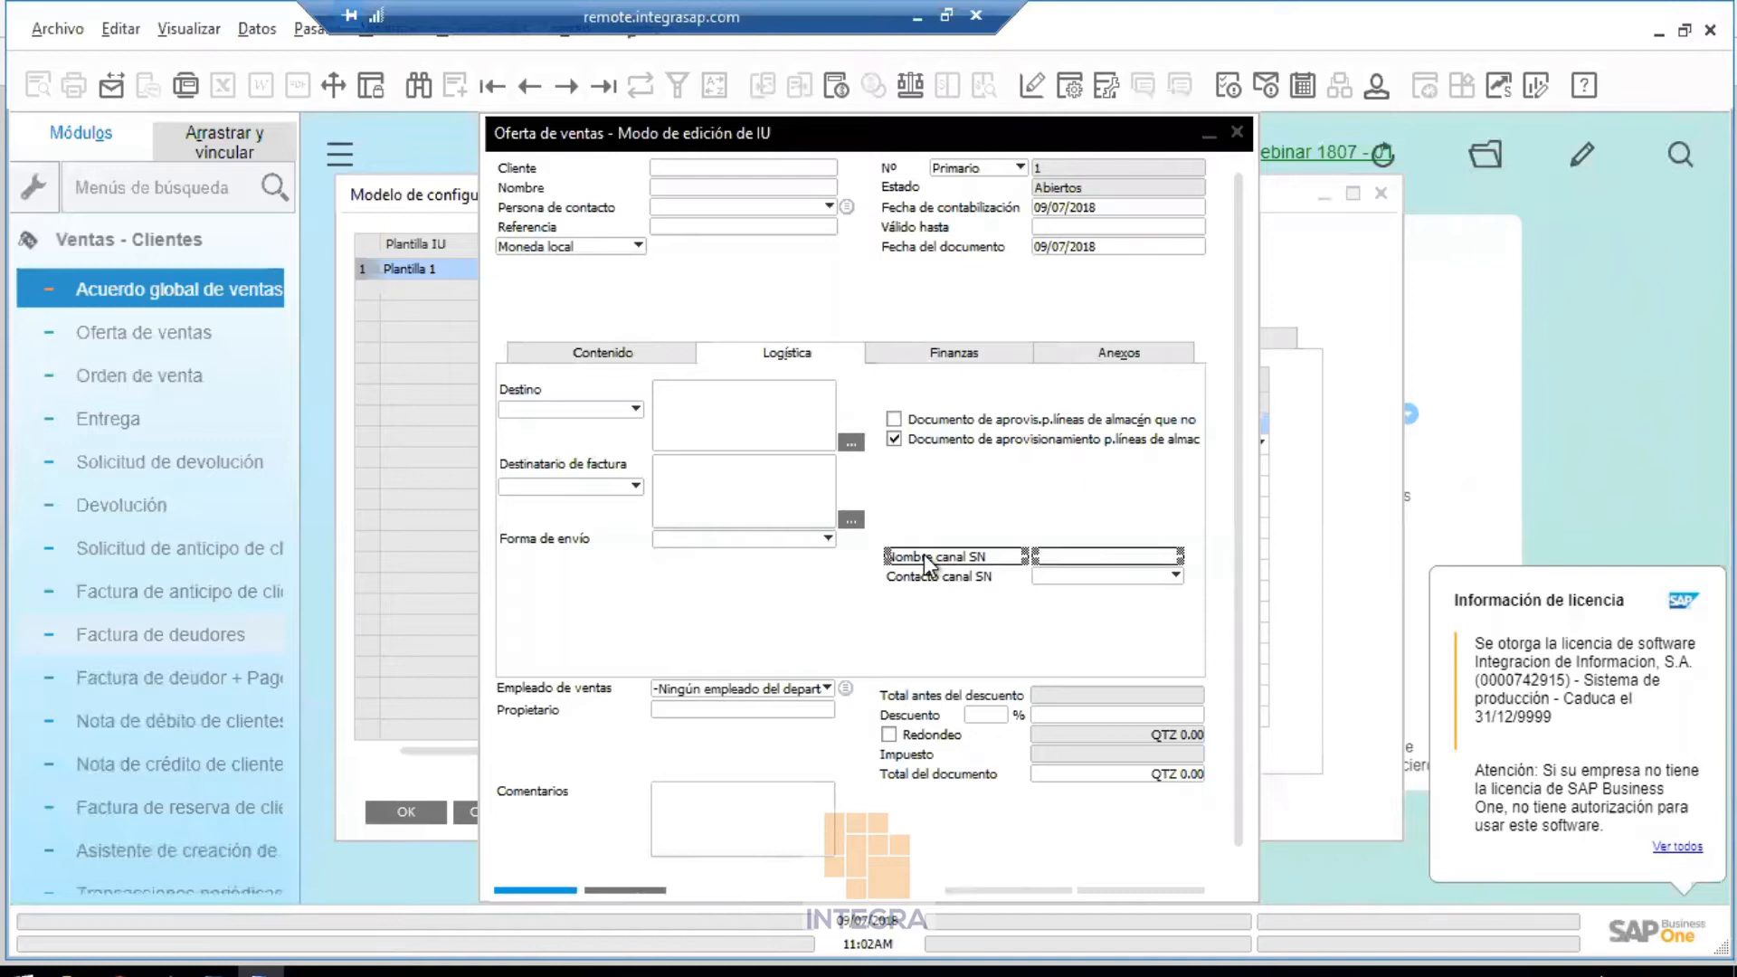
right_click(928, 564)
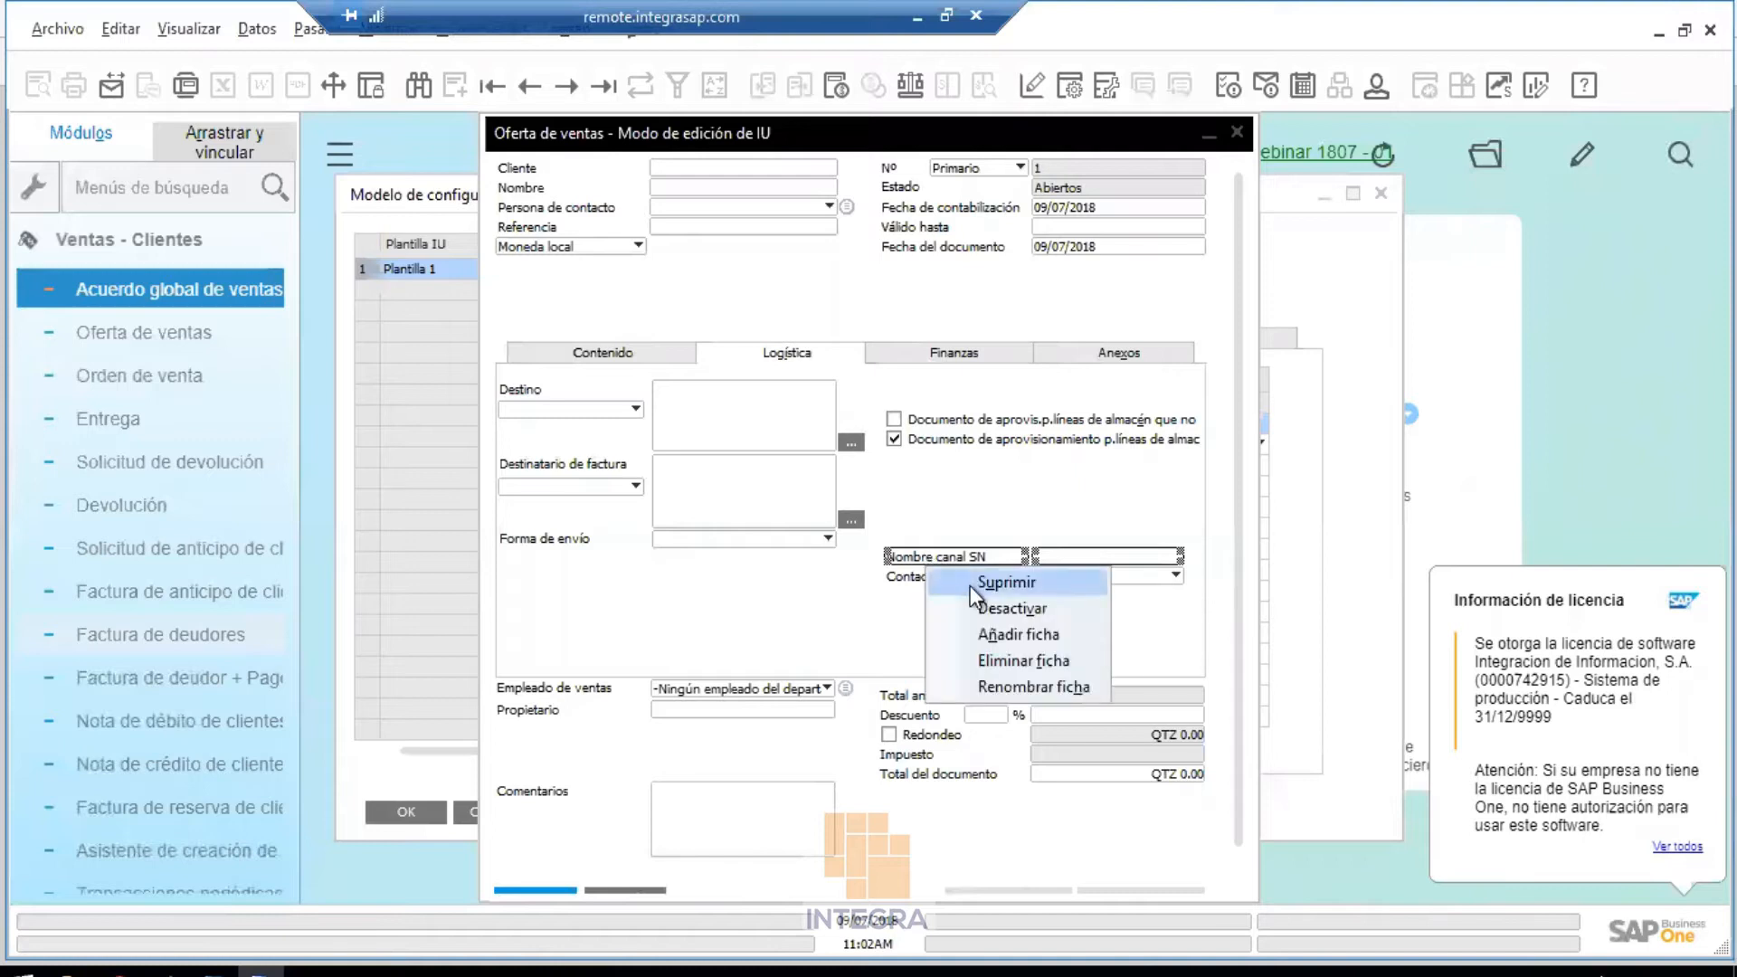
click(1006, 582)
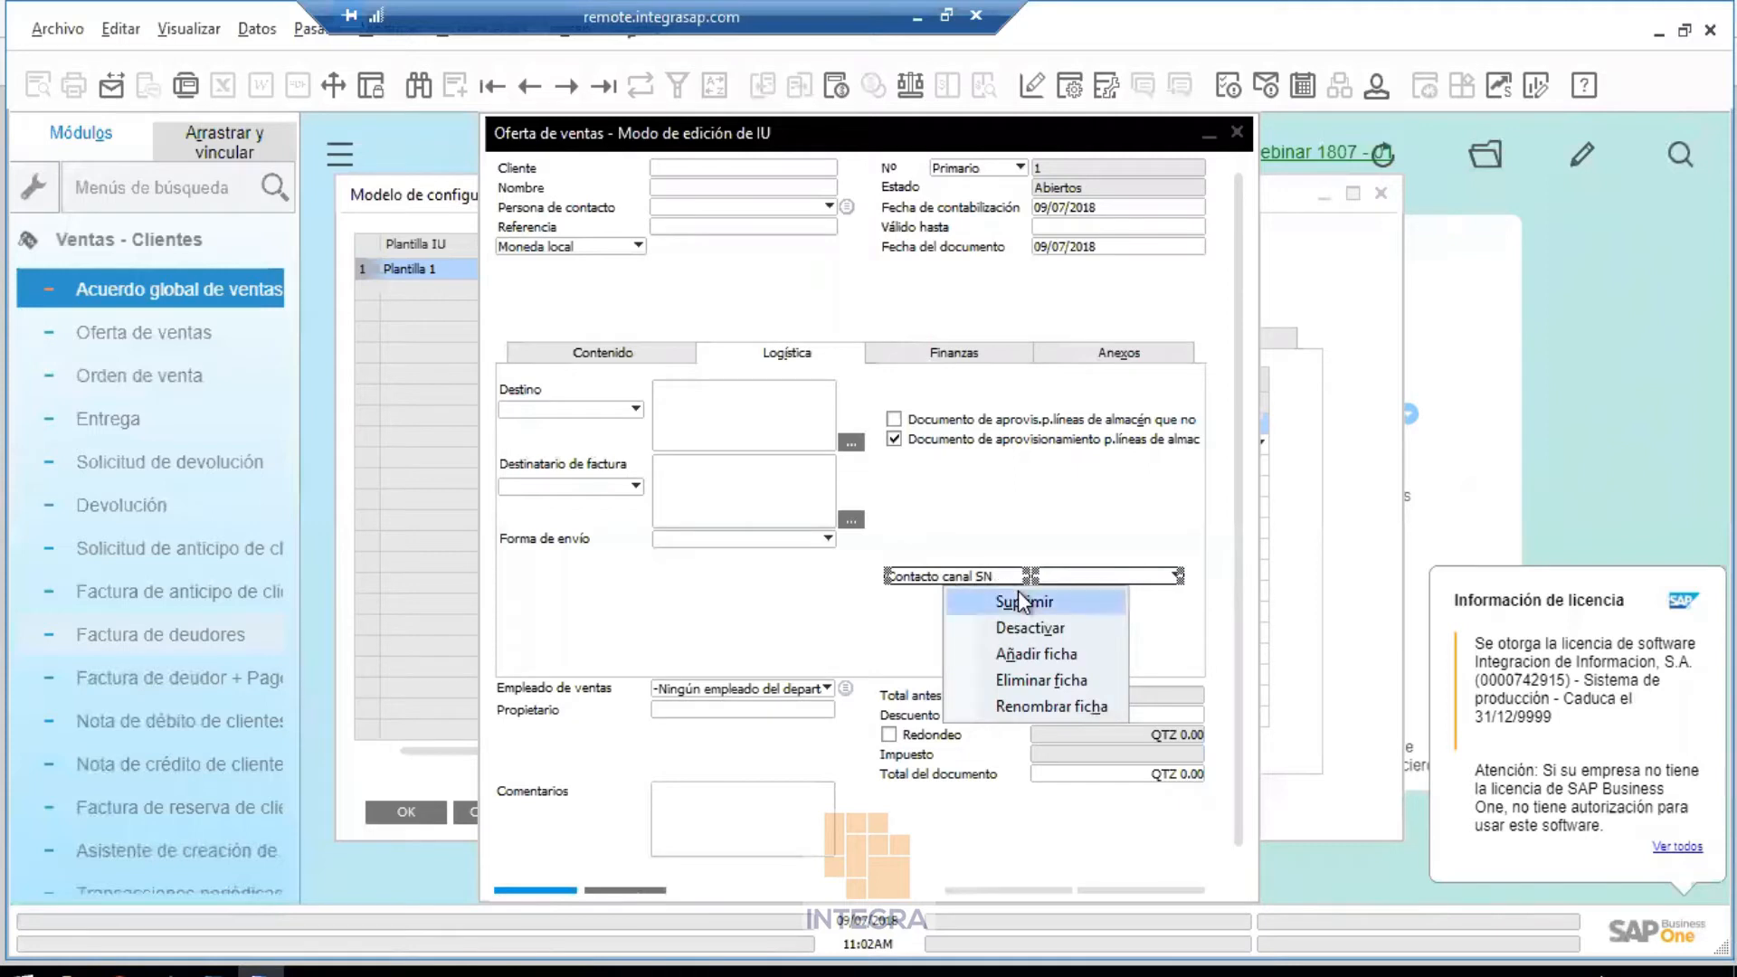
click(1020, 602)
Delete both warehouse-provisioning checkboxes, then save the quotation layout and close the editor
click(963, 441)
right_click(962, 439)
click(1014, 458)
right_click(985, 431)
click(1032, 439)
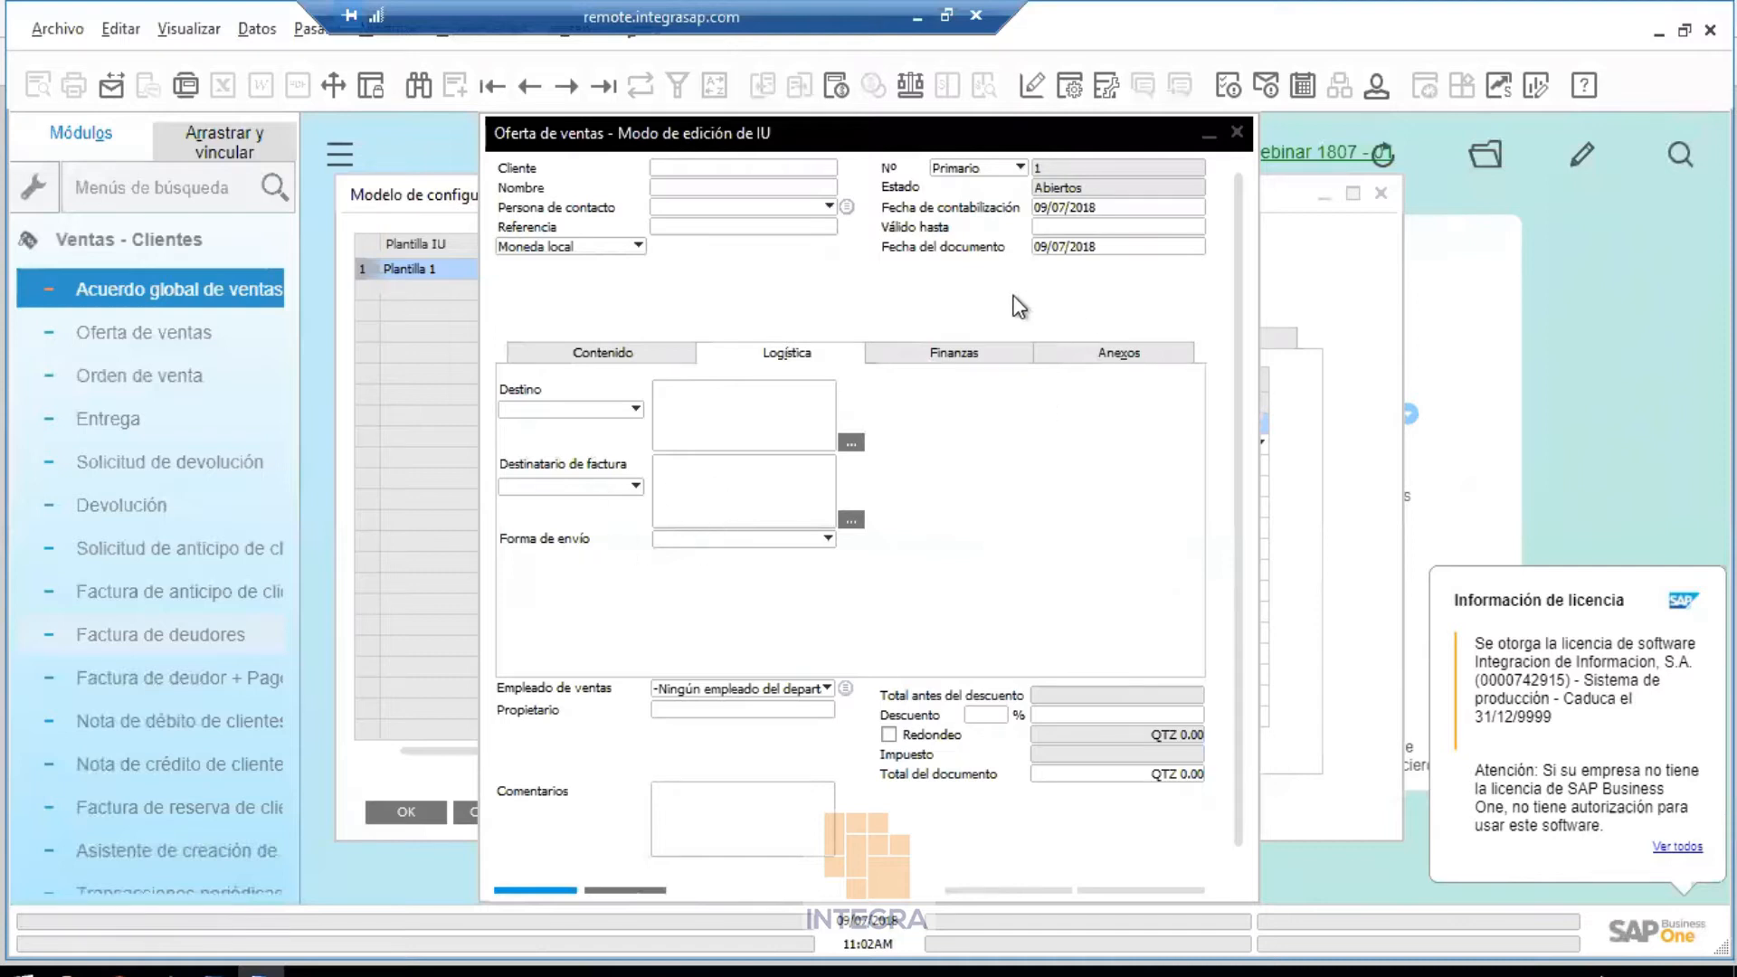
right_click(933, 286)
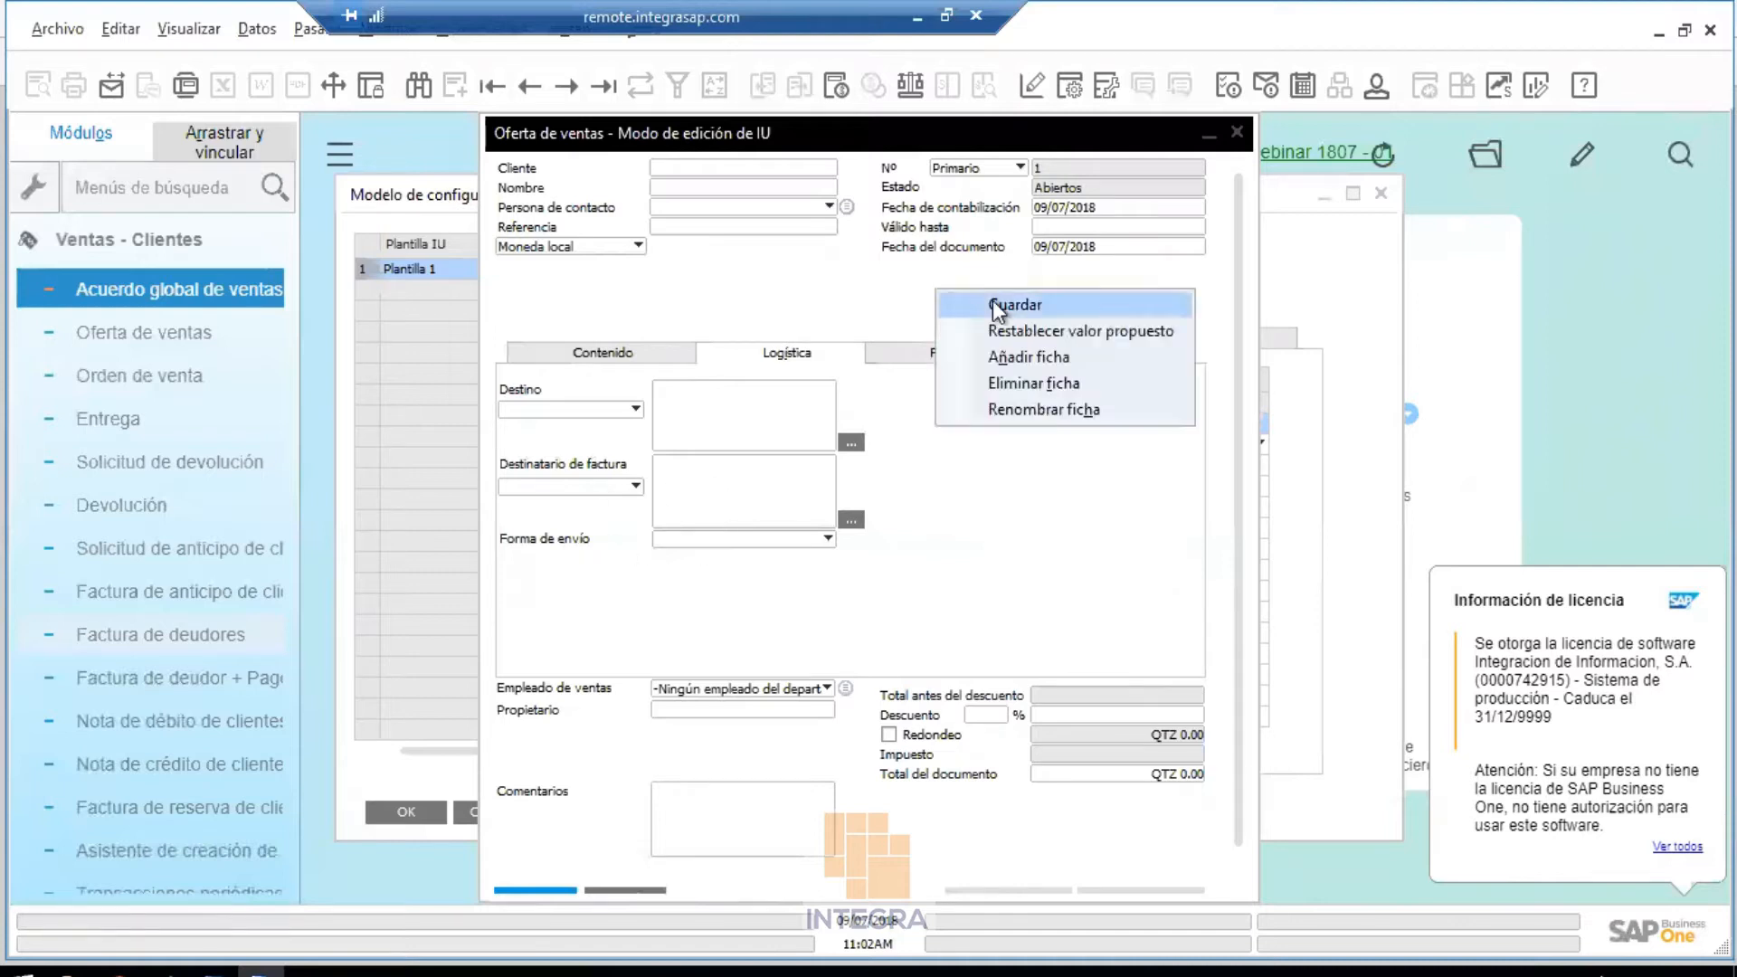
click(992, 301)
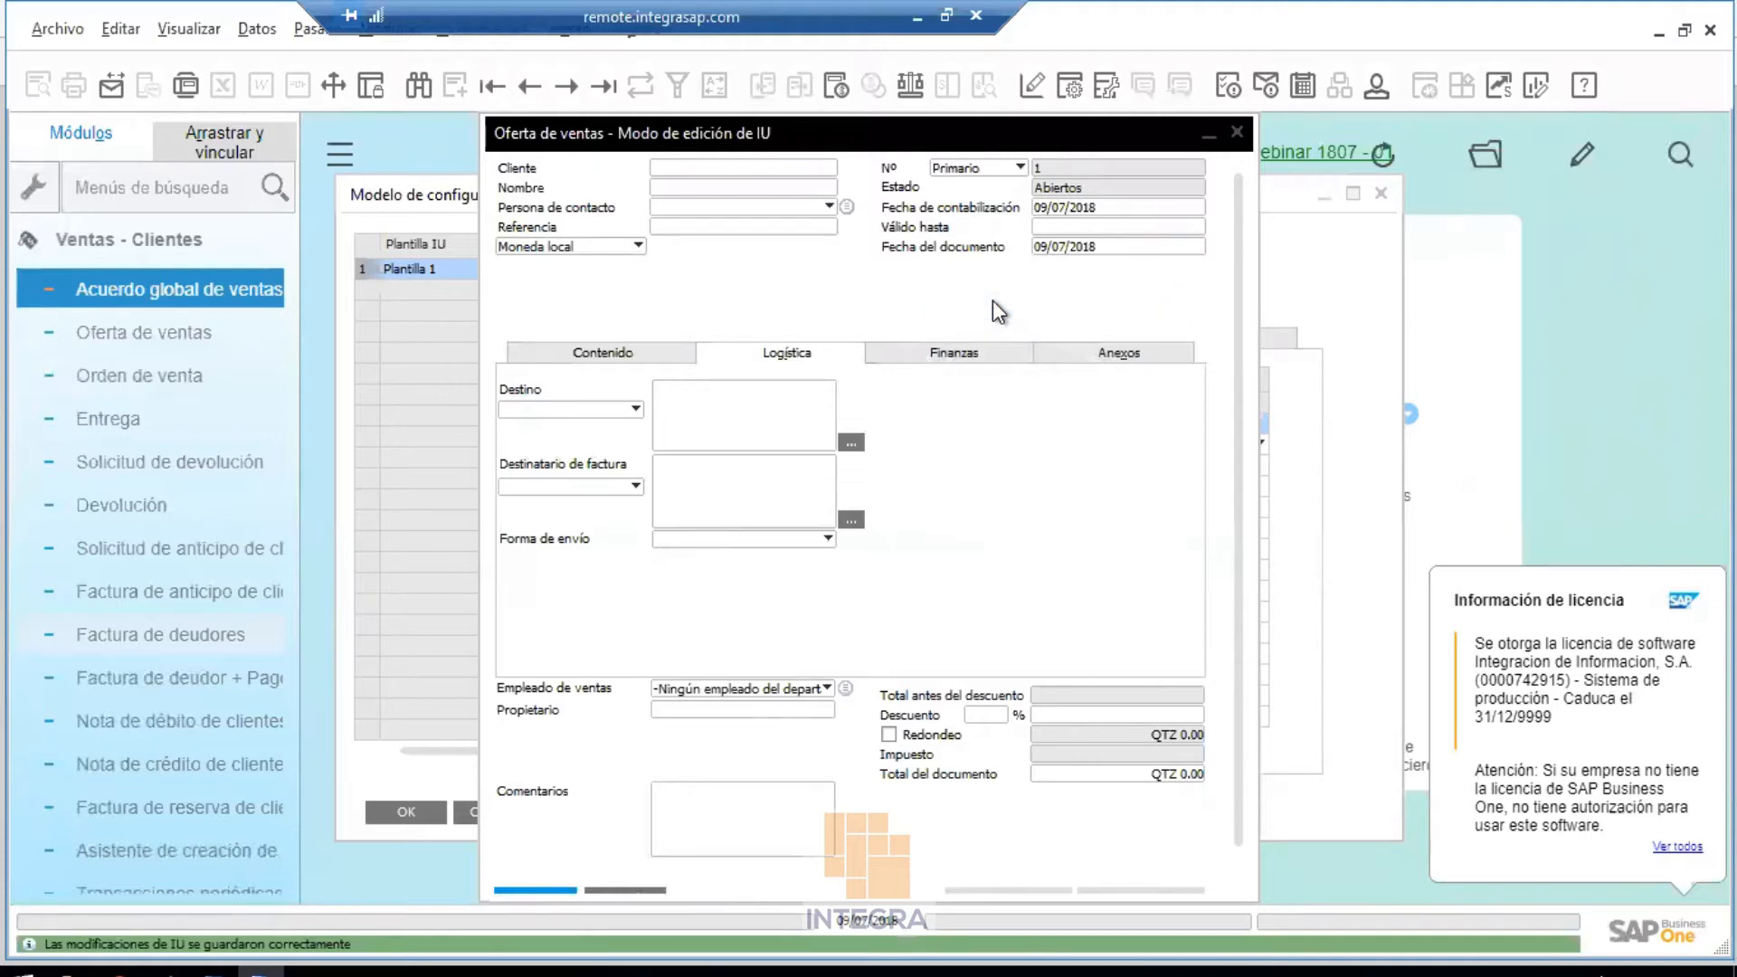
click(1235, 135)
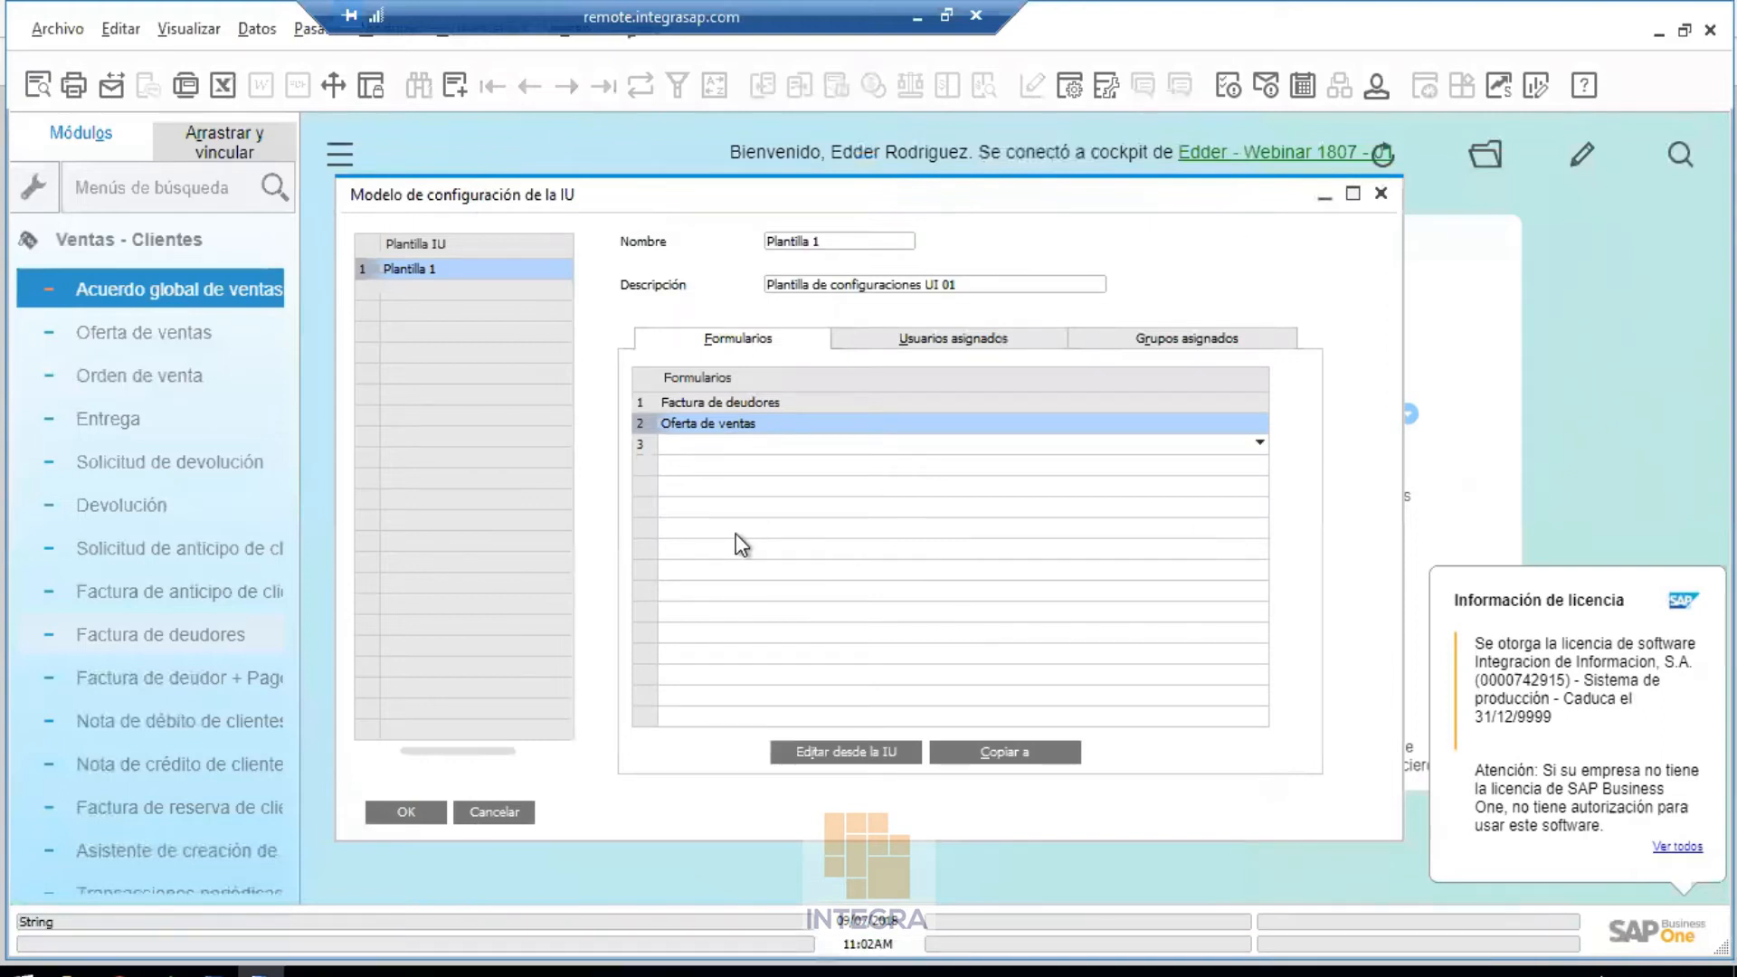
Close the UI template manager and exit SAP Business One, confirming the close
click(436, 808)
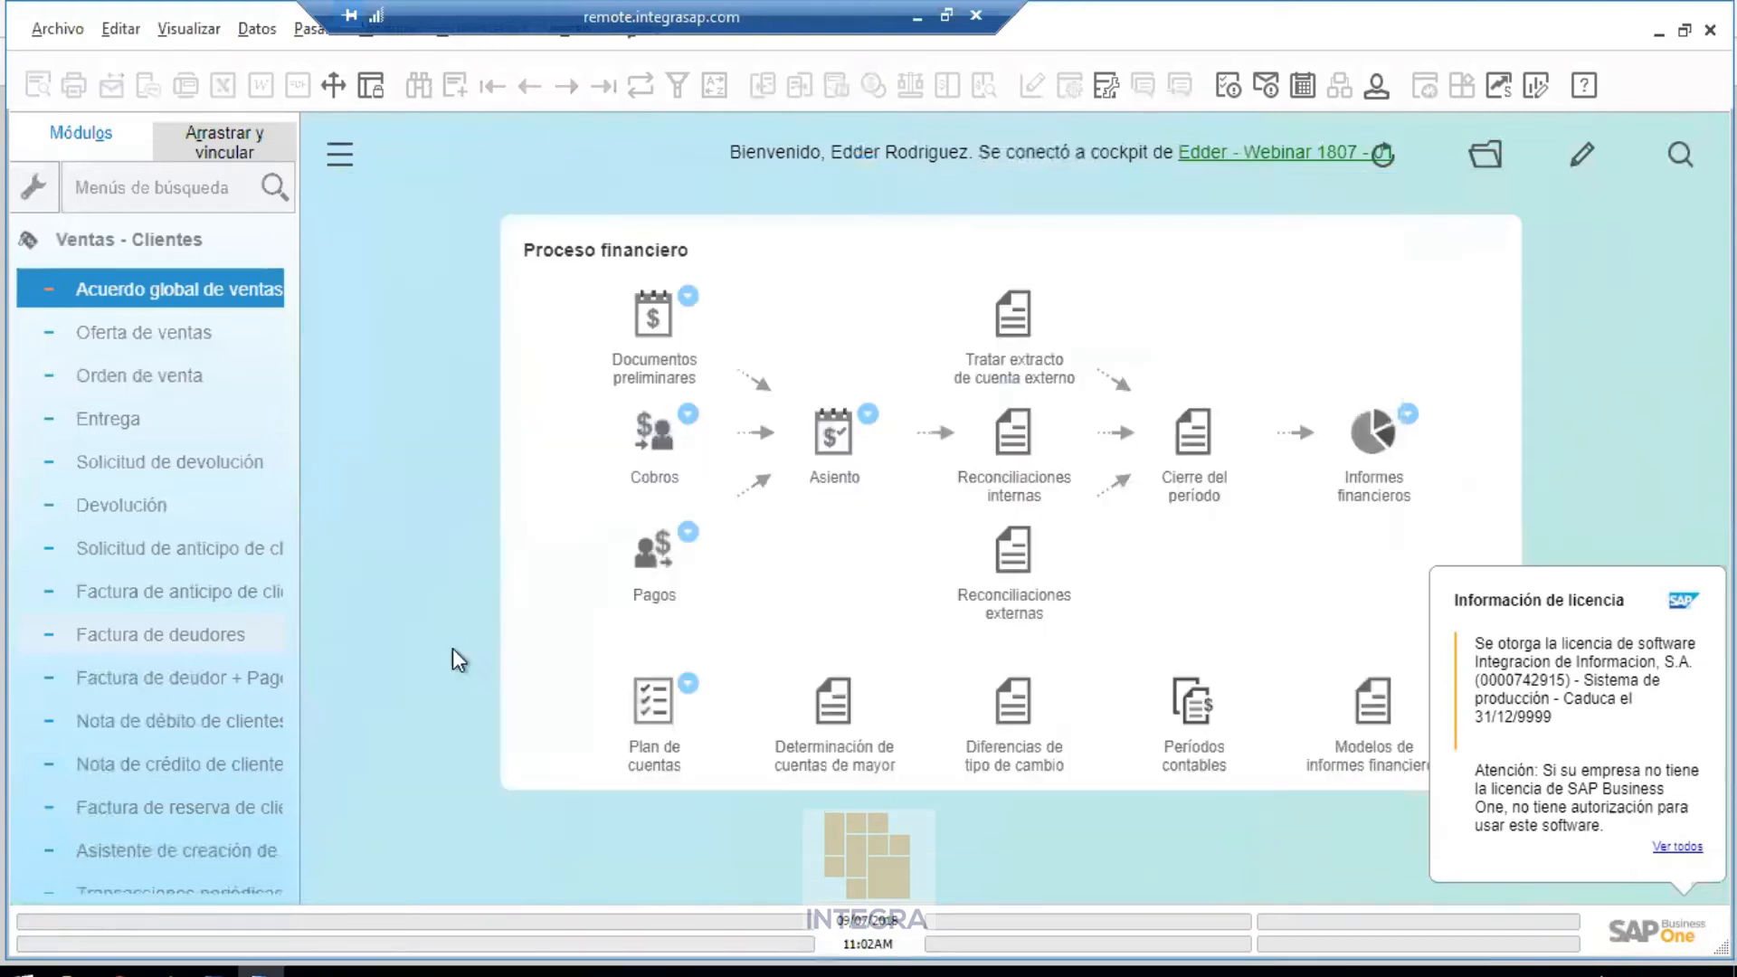
click(911, 16)
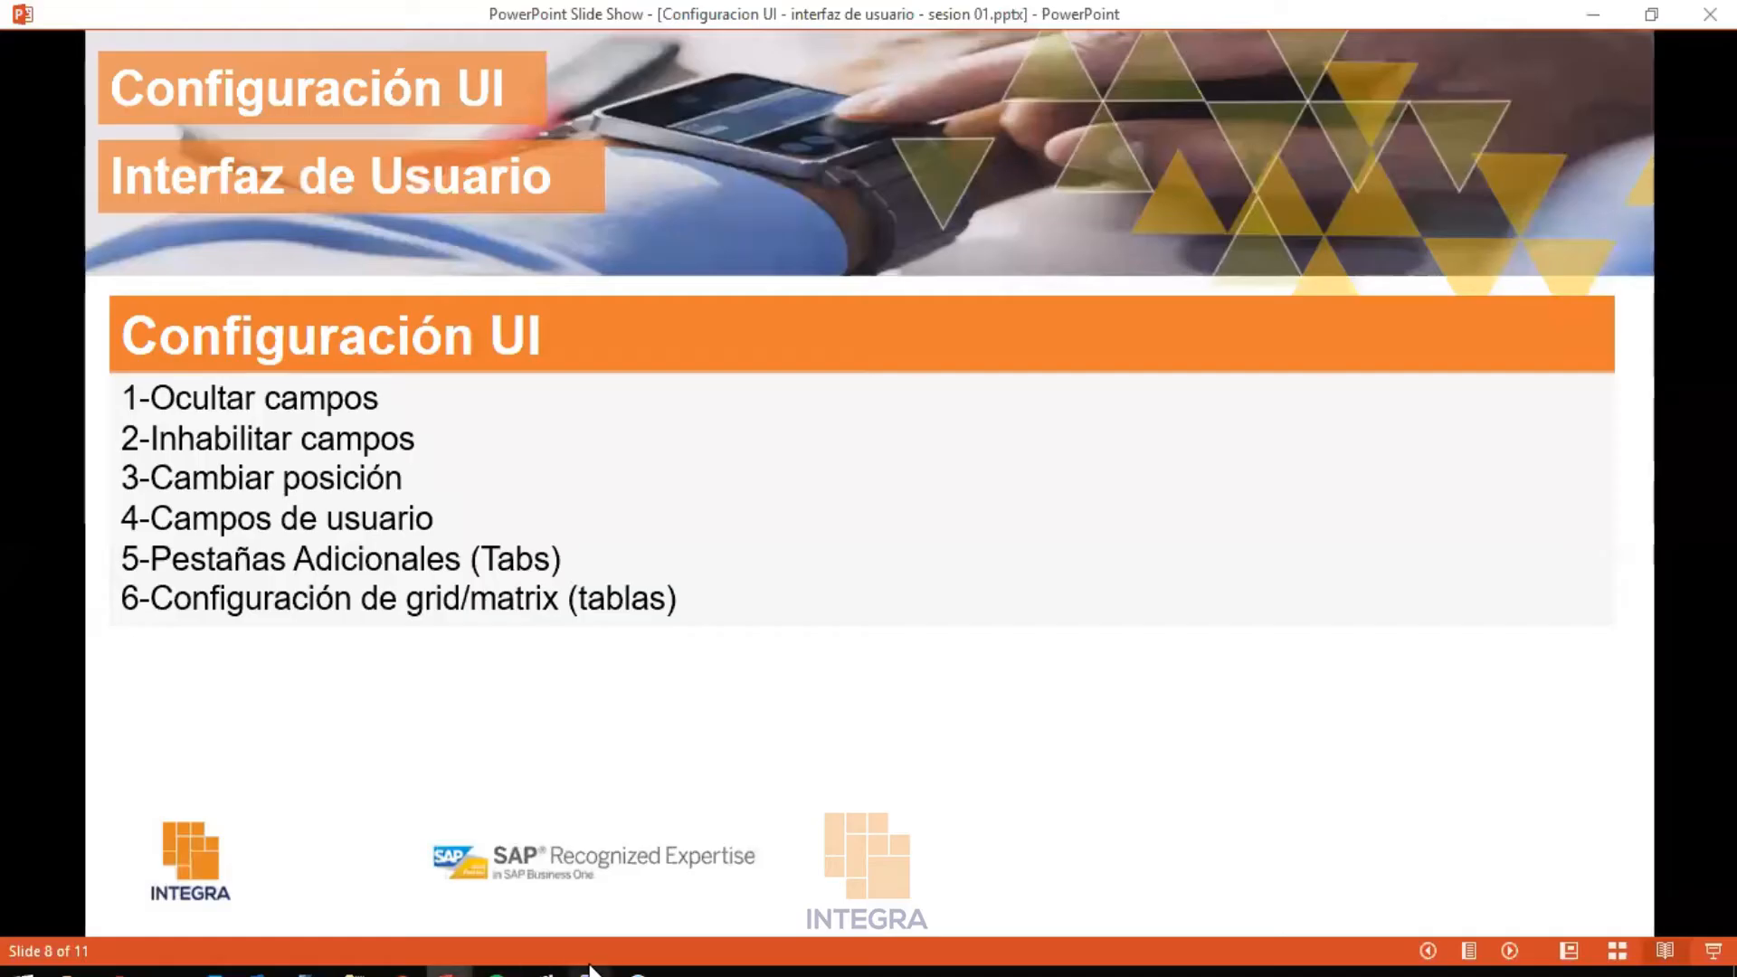
mouse_move(589, 972)
click(584, 879)
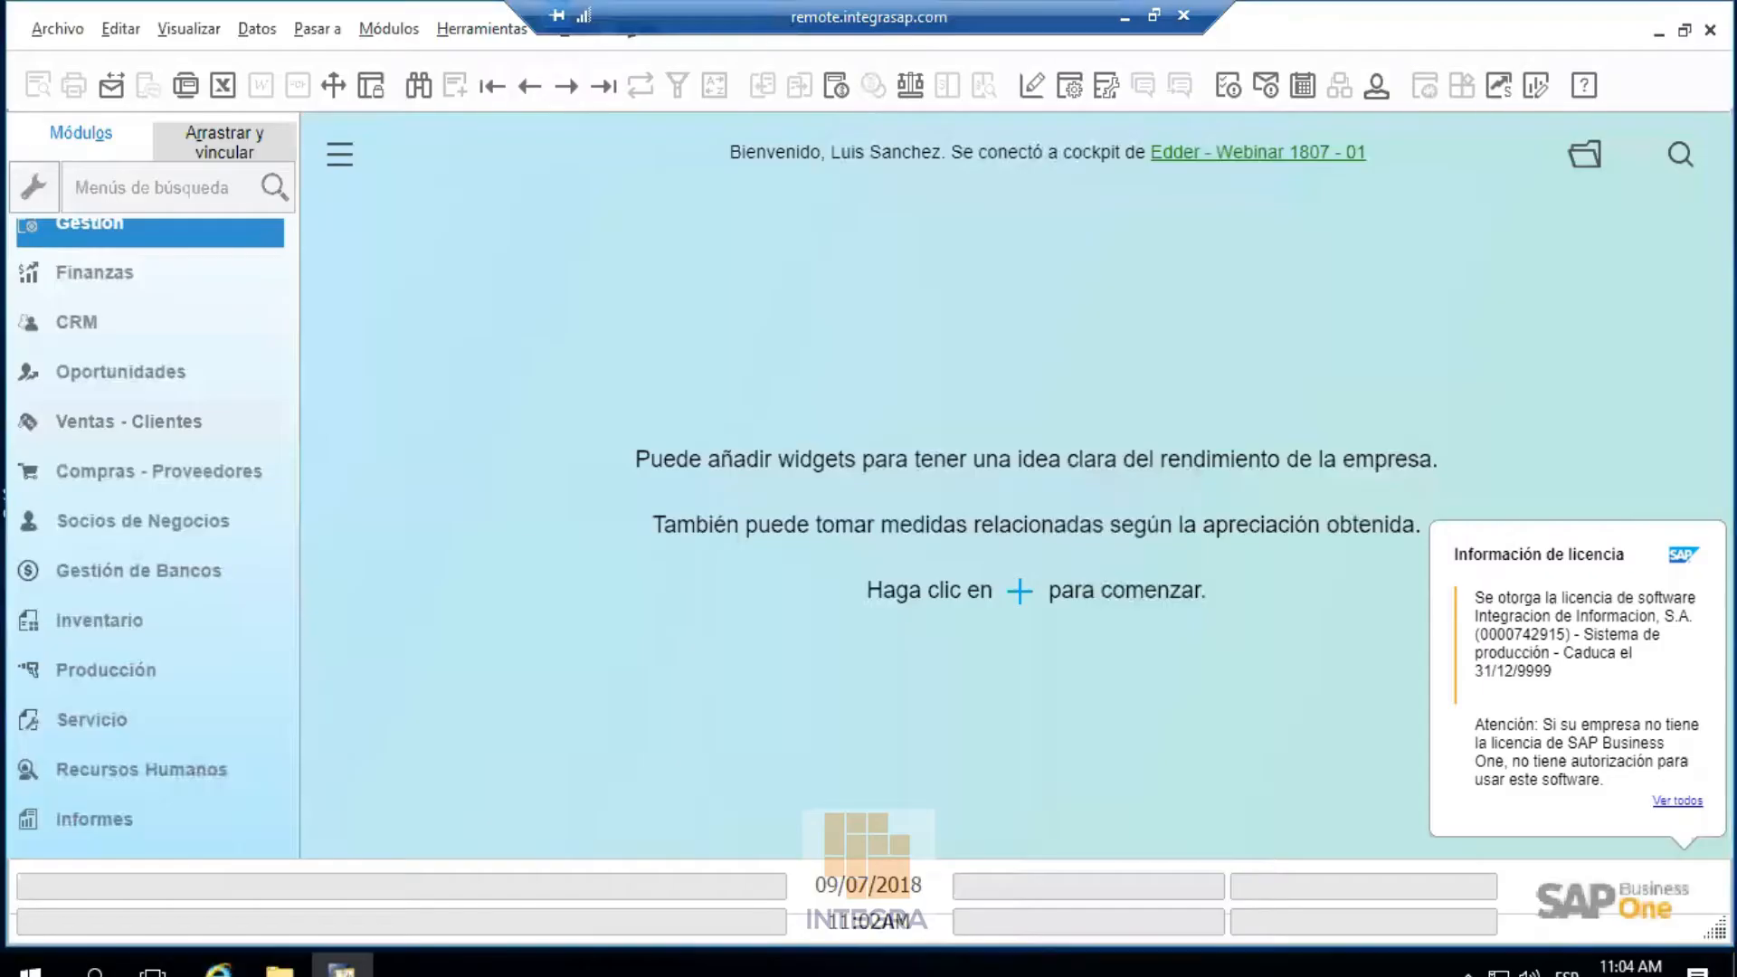
key(alt+F4)
click(503, 554)
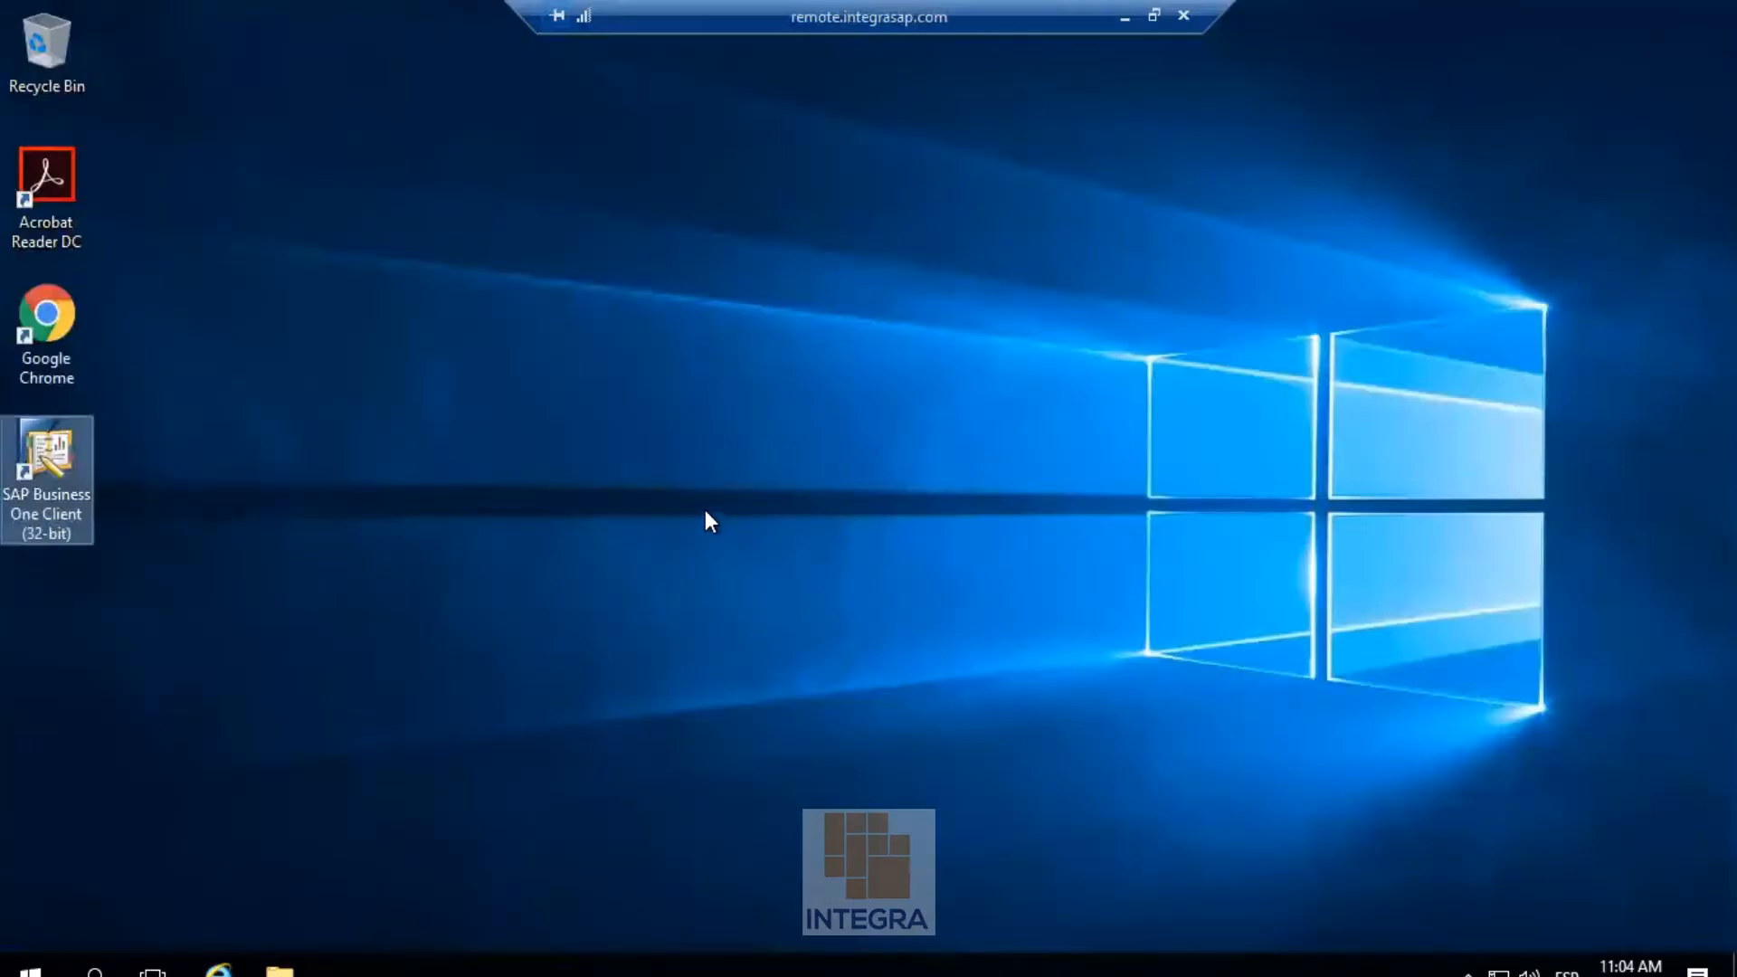
Relaunch the SAP Business One client from the desktop and log in as the other user
click(350, 381)
double_click(79, 447)
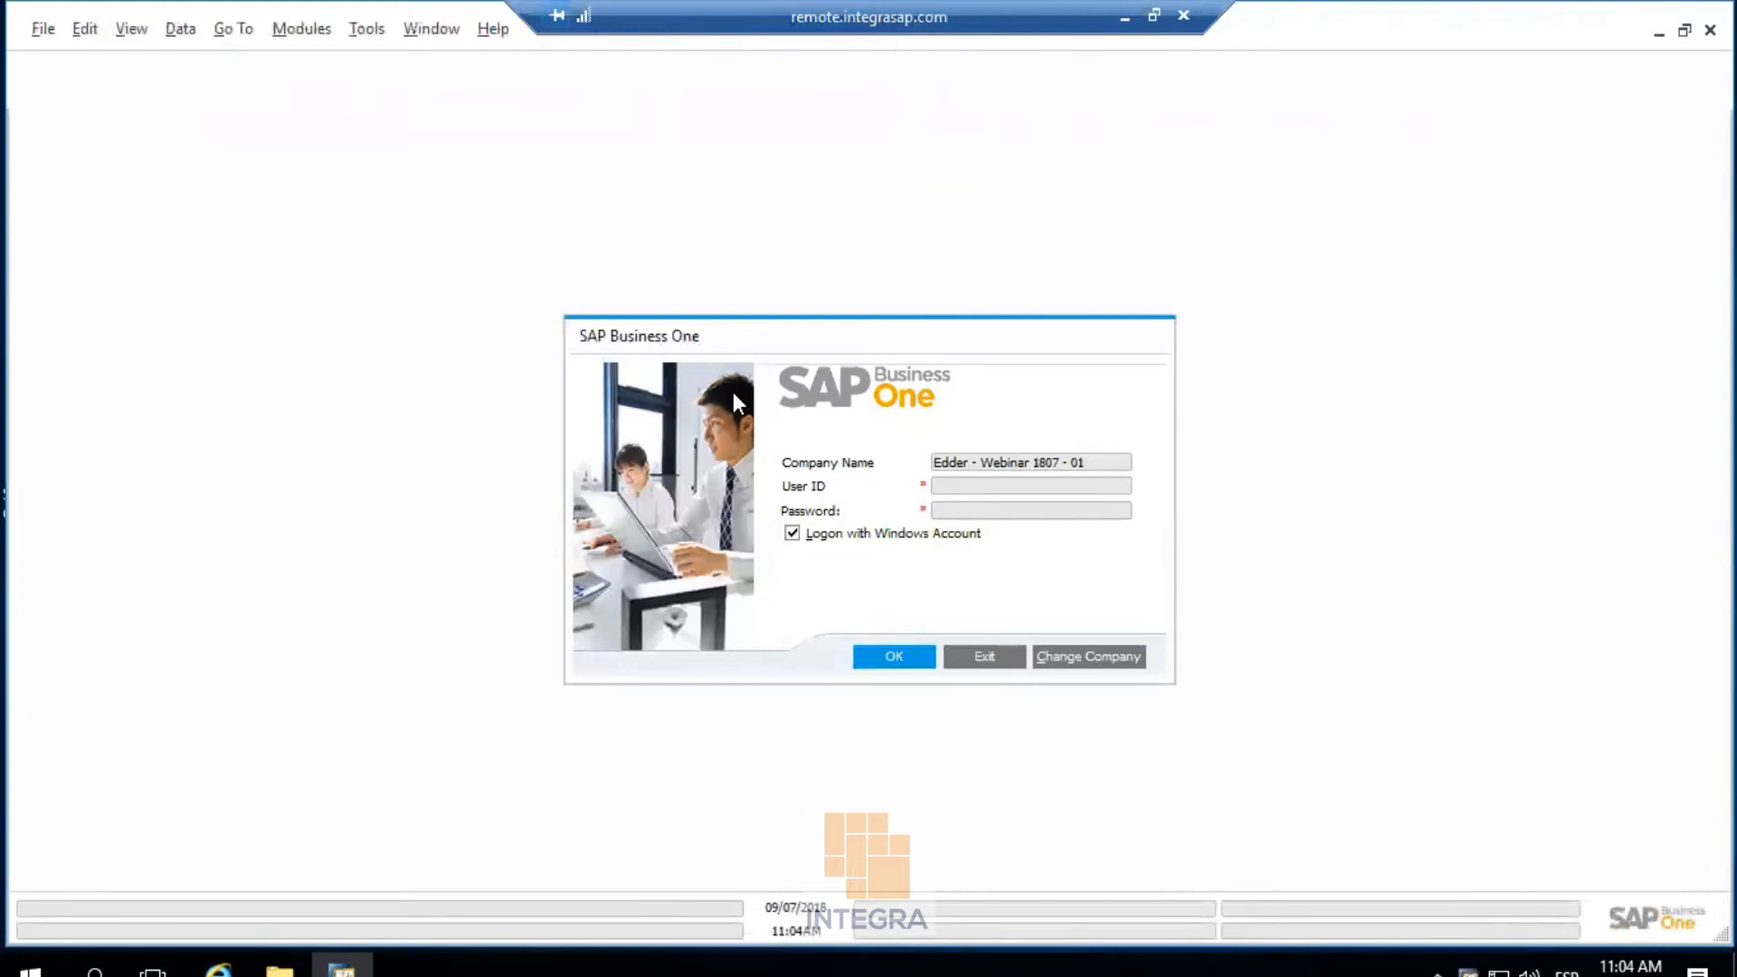
click(904, 654)
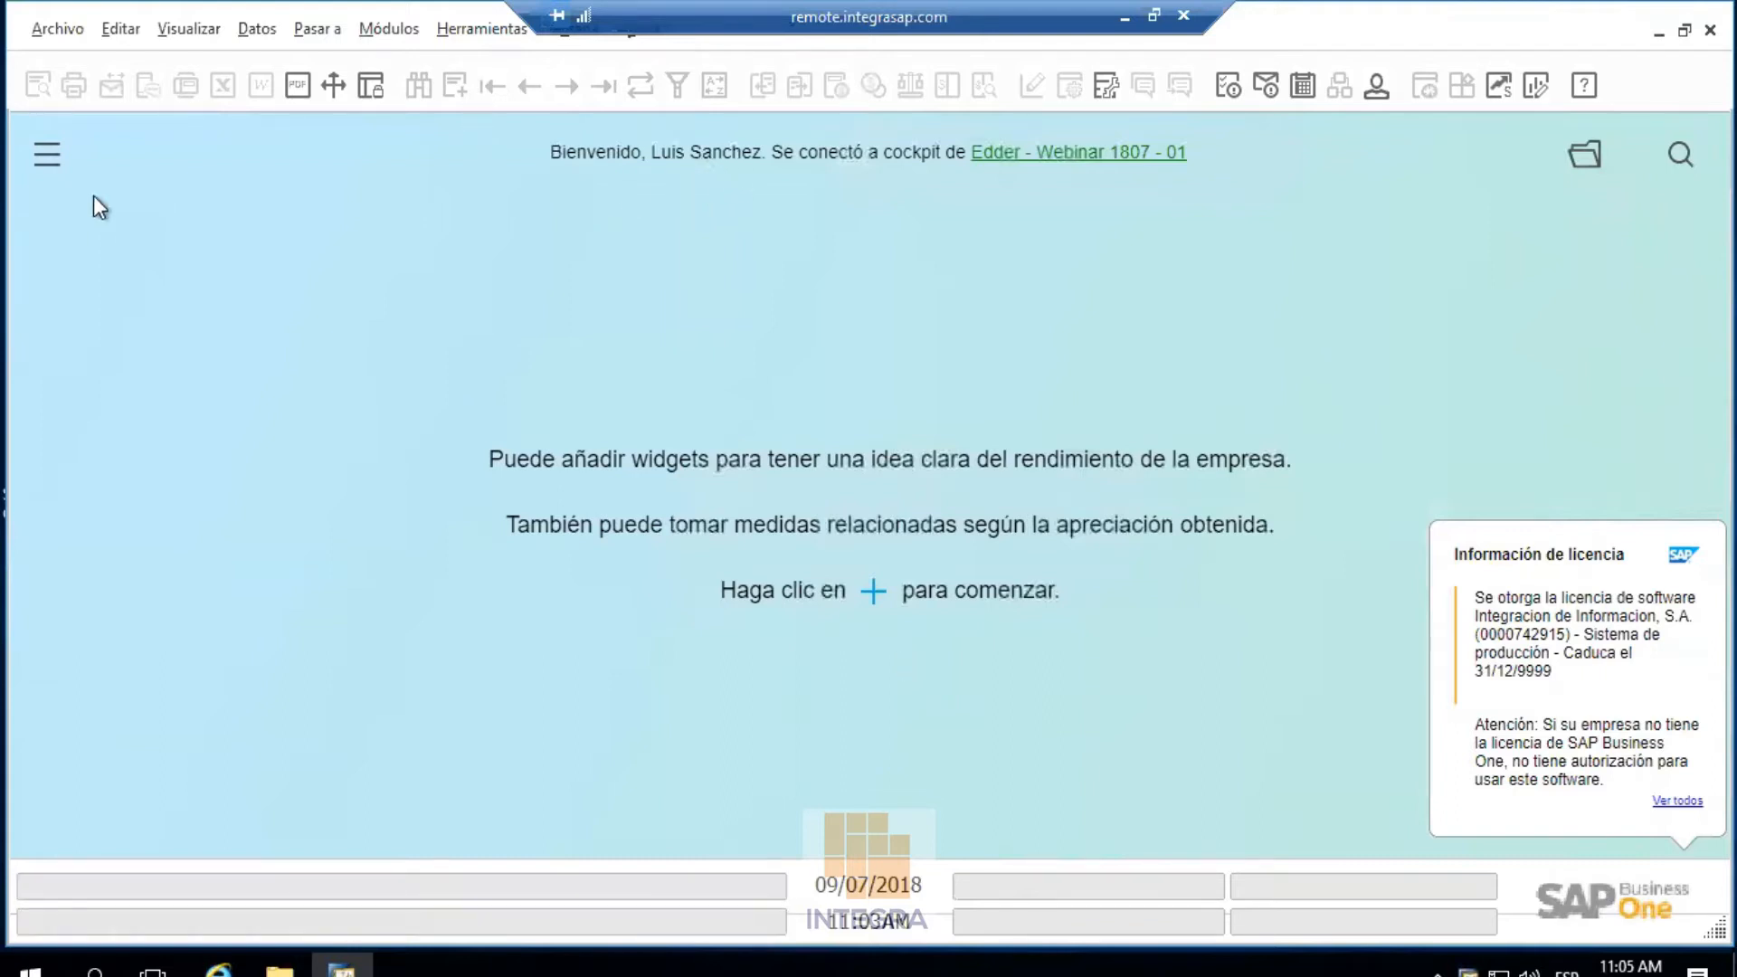
Open a sales quotation from Ventas - Clientes and check the Logística tab for the removed fields
click(47, 155)
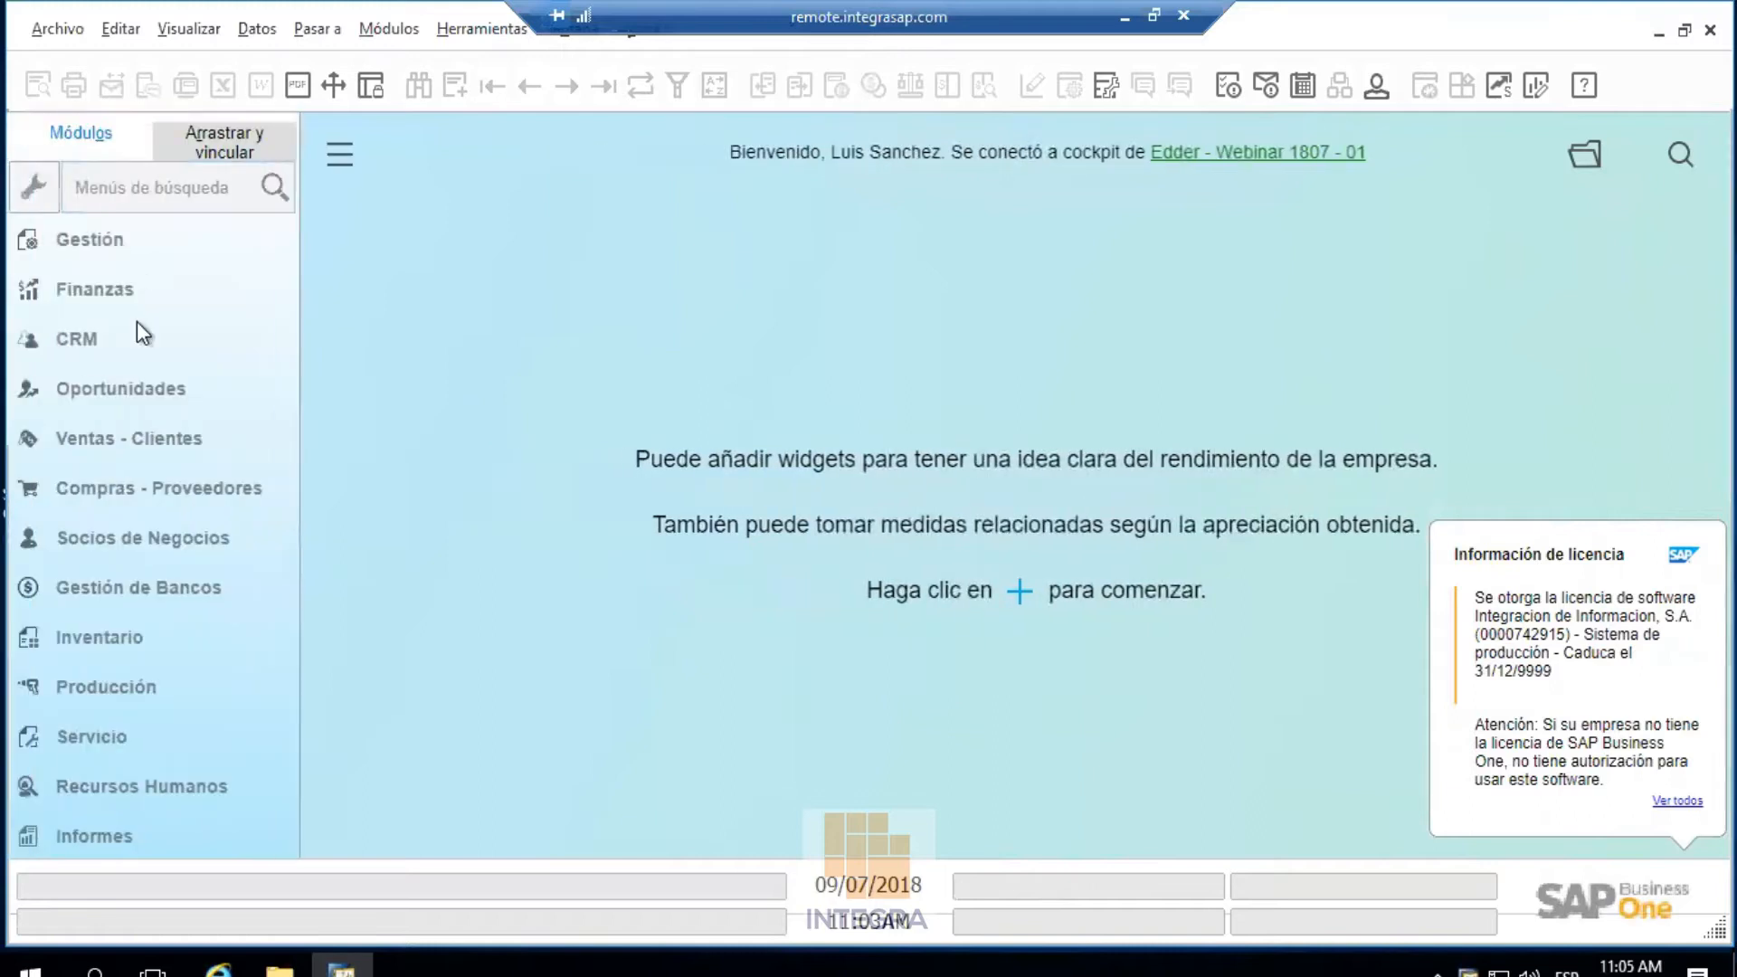
click(123, 447)
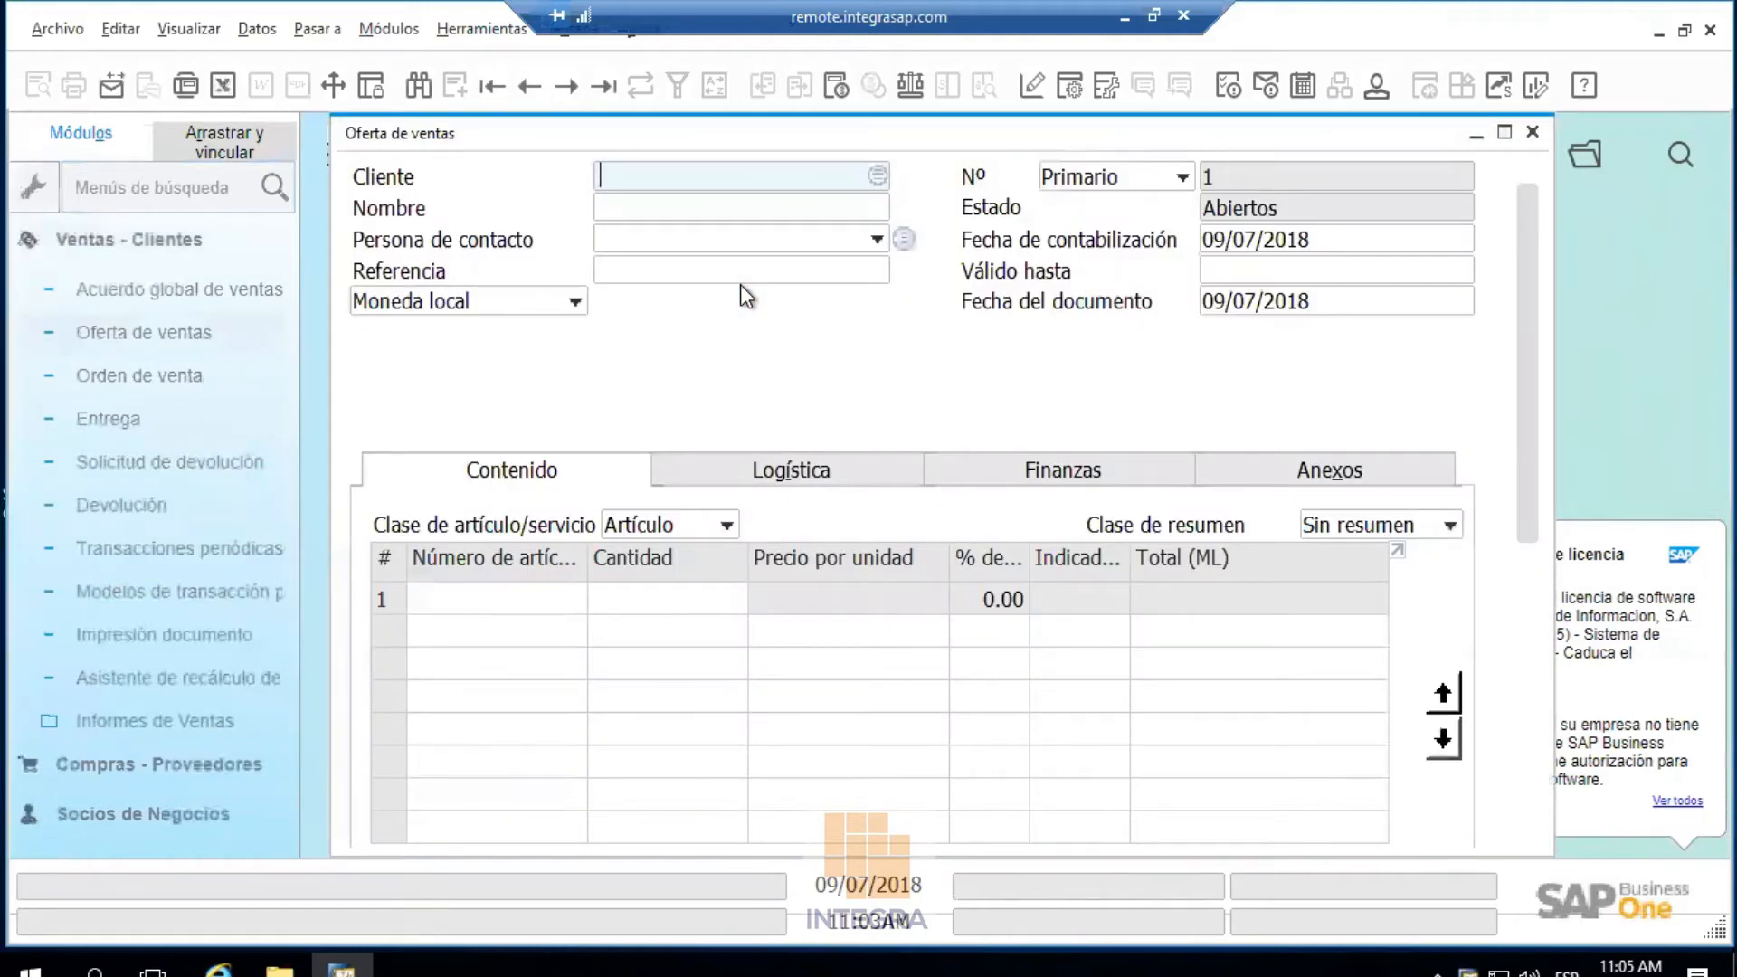
click(791, 470)
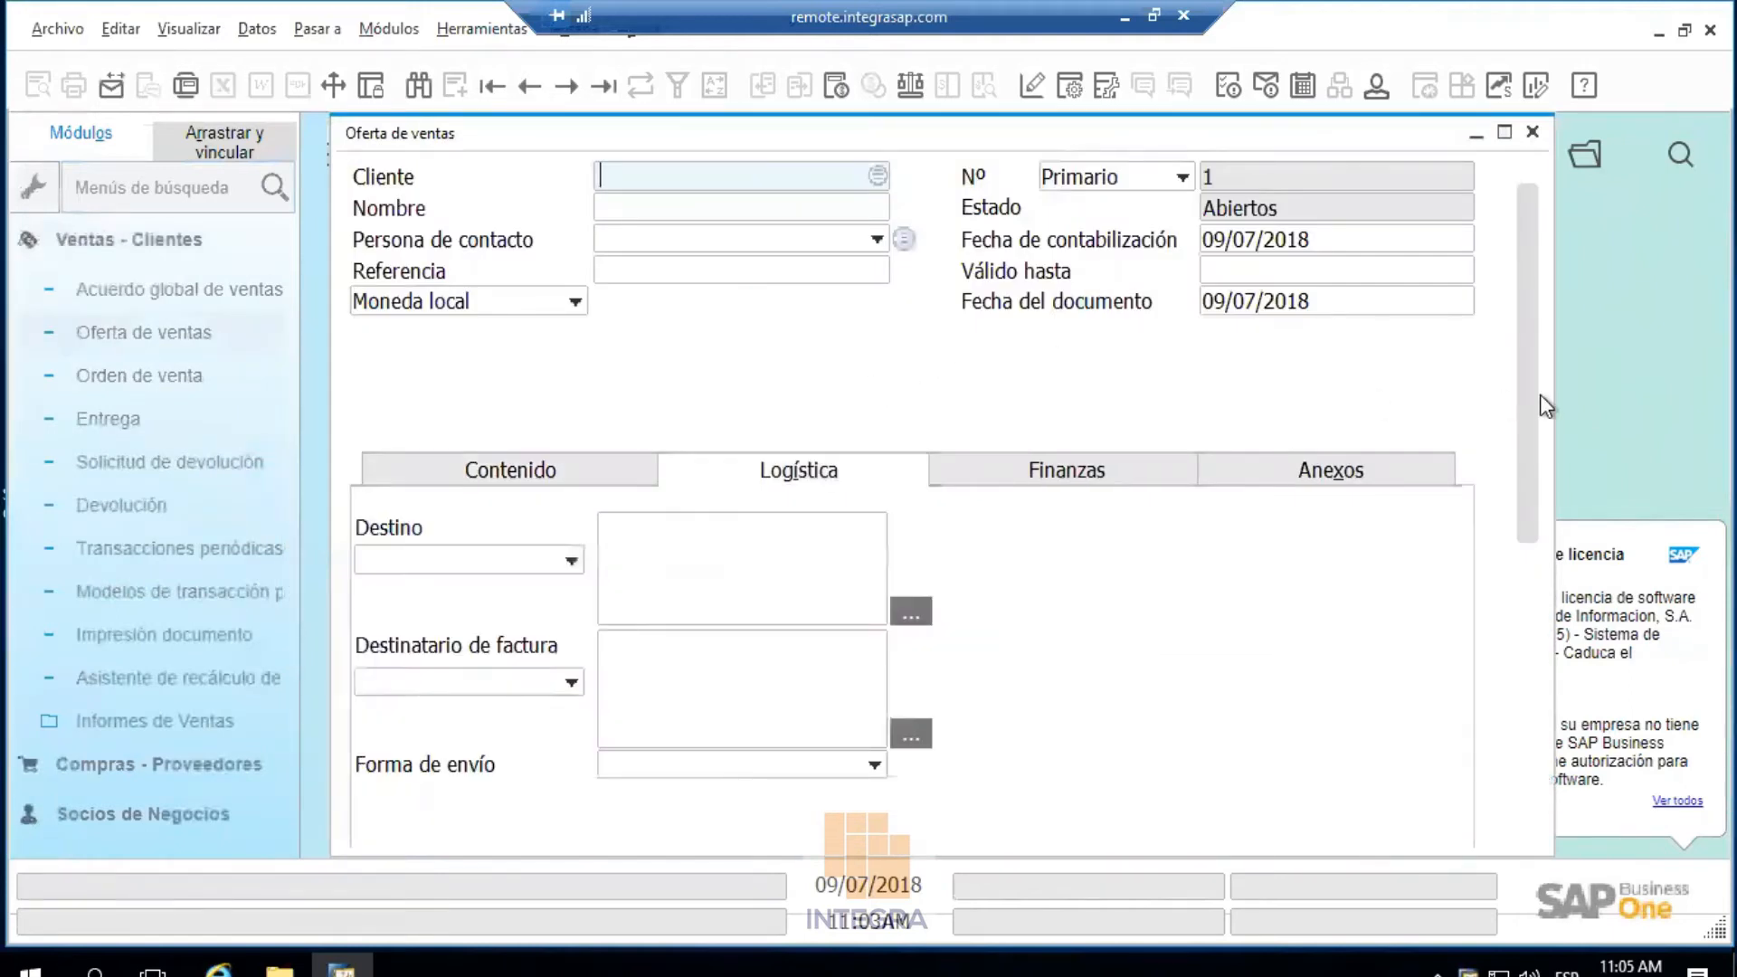
scroll(1527, 395, down, 2)
scroll(1505, 573, up, 2)
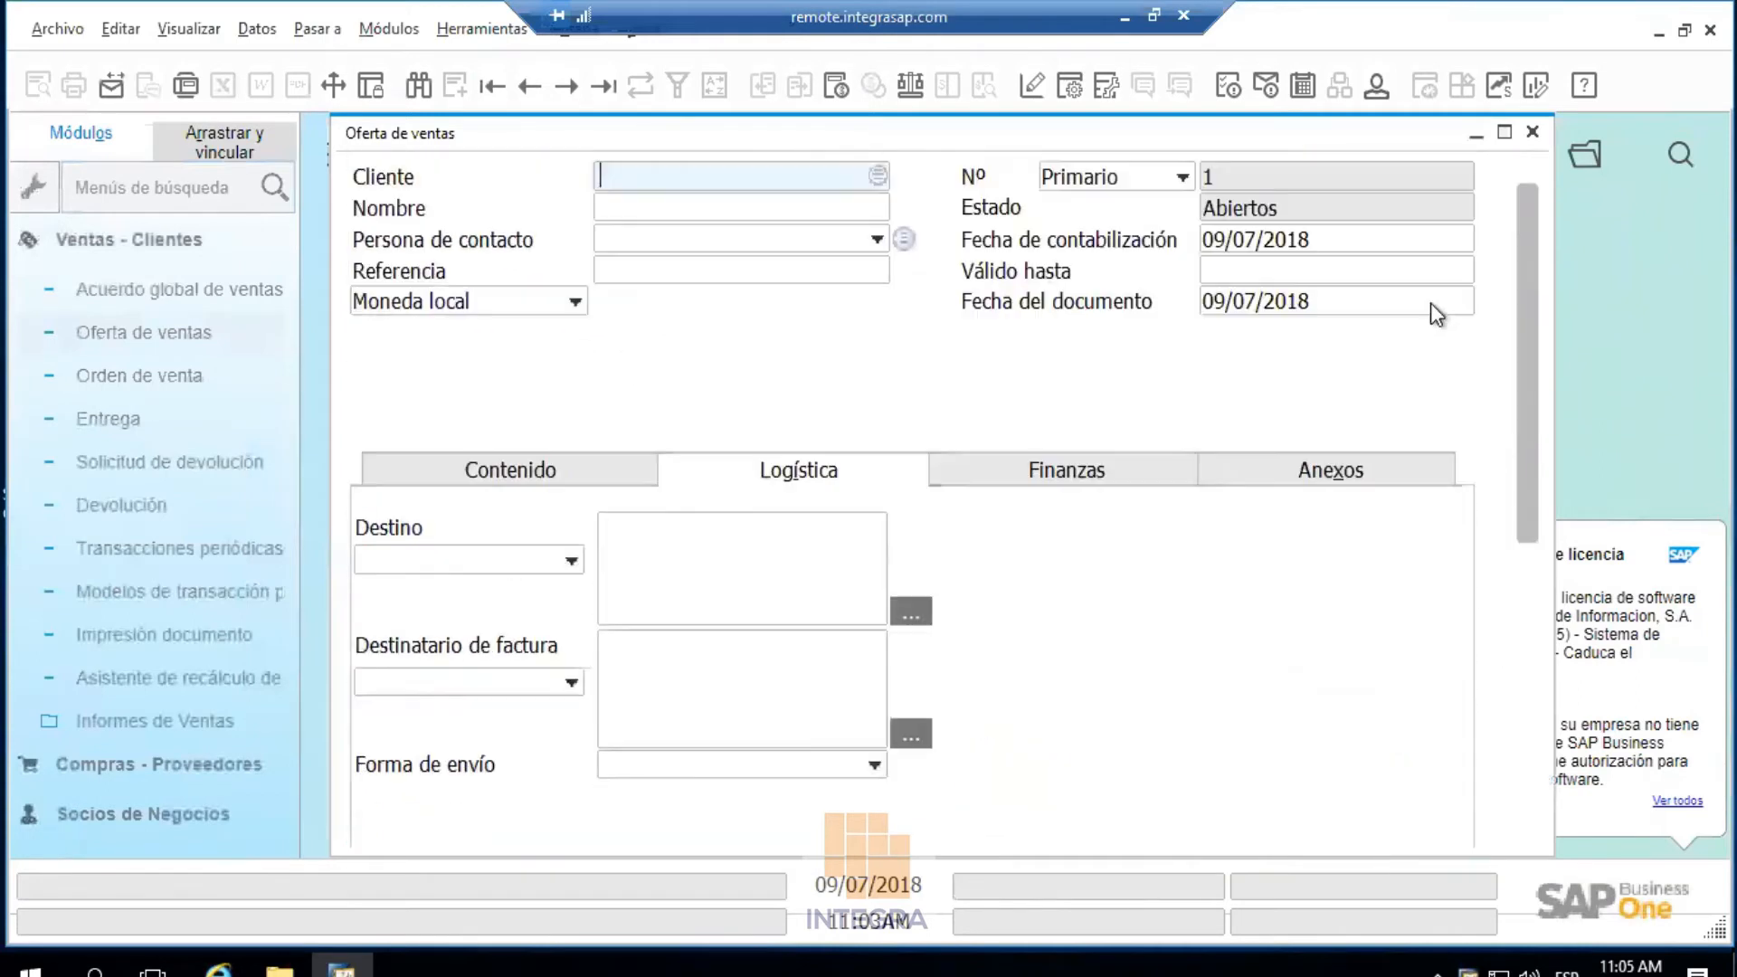
Choose Cliente 1 as the quotation's customer, review the form, then discard it unsaved
click(876, 174)
double_click(659, 345)
scroll(1527, 572, down, 5)
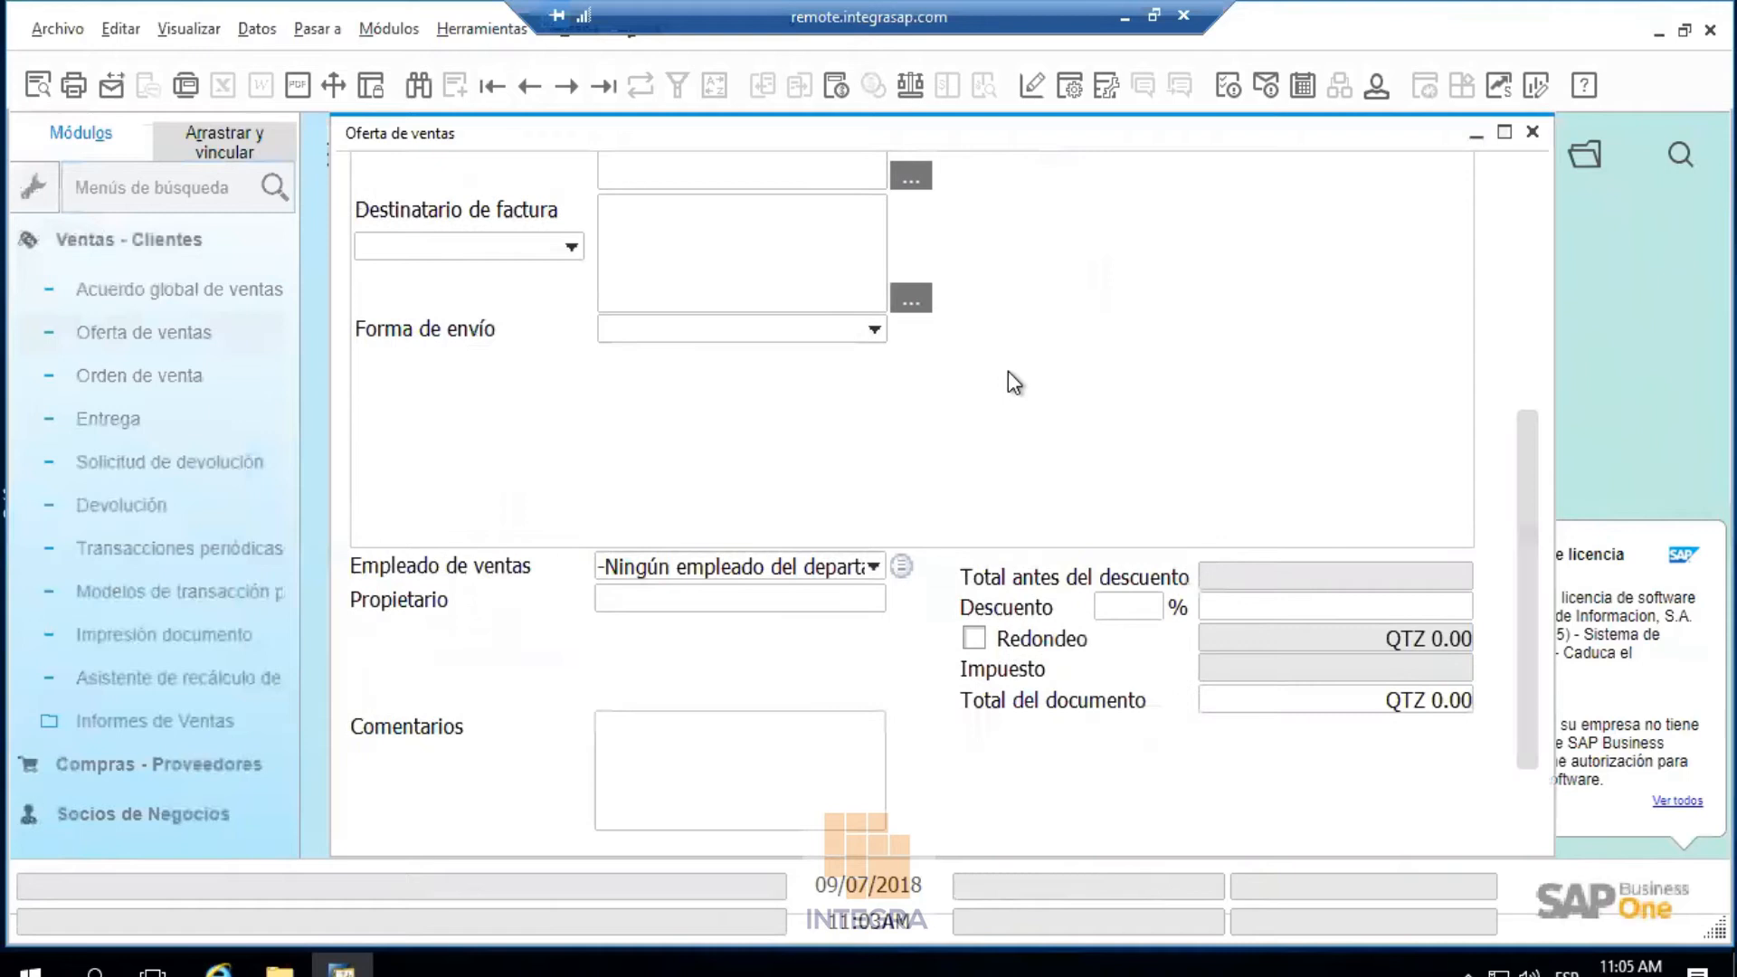
scroll(1147, 443, up, 5)
scroll(1144, 542, down, 5)
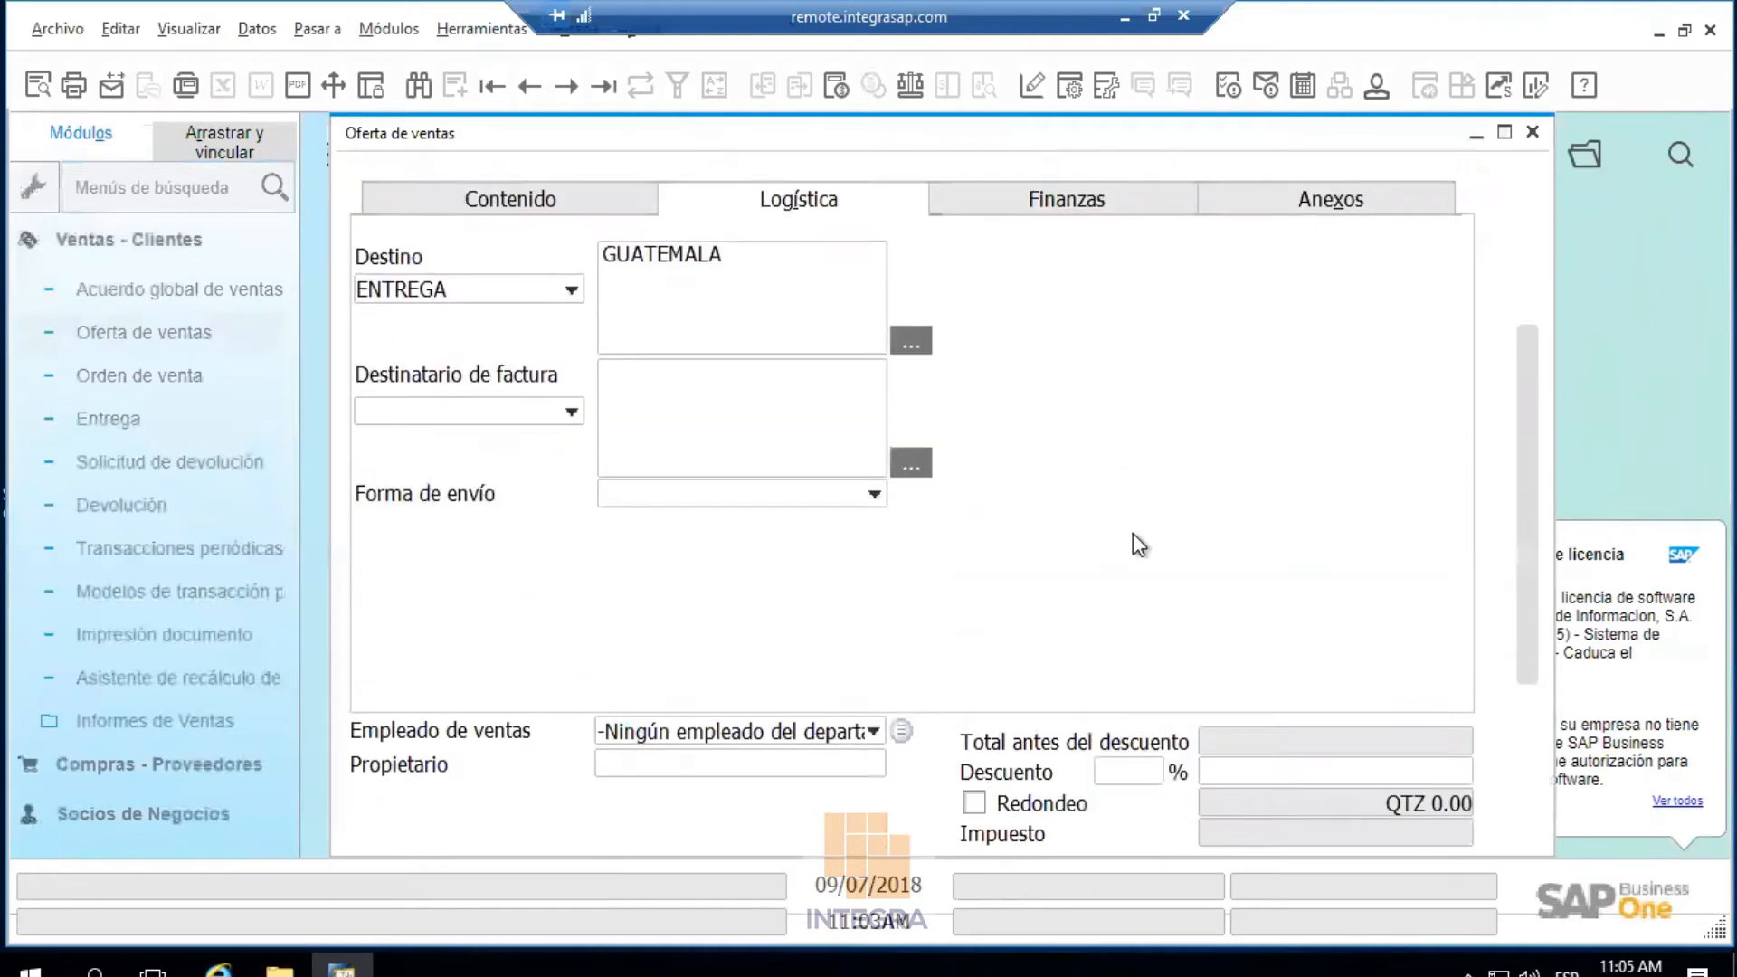
scroll(1133, 534, up, 3)
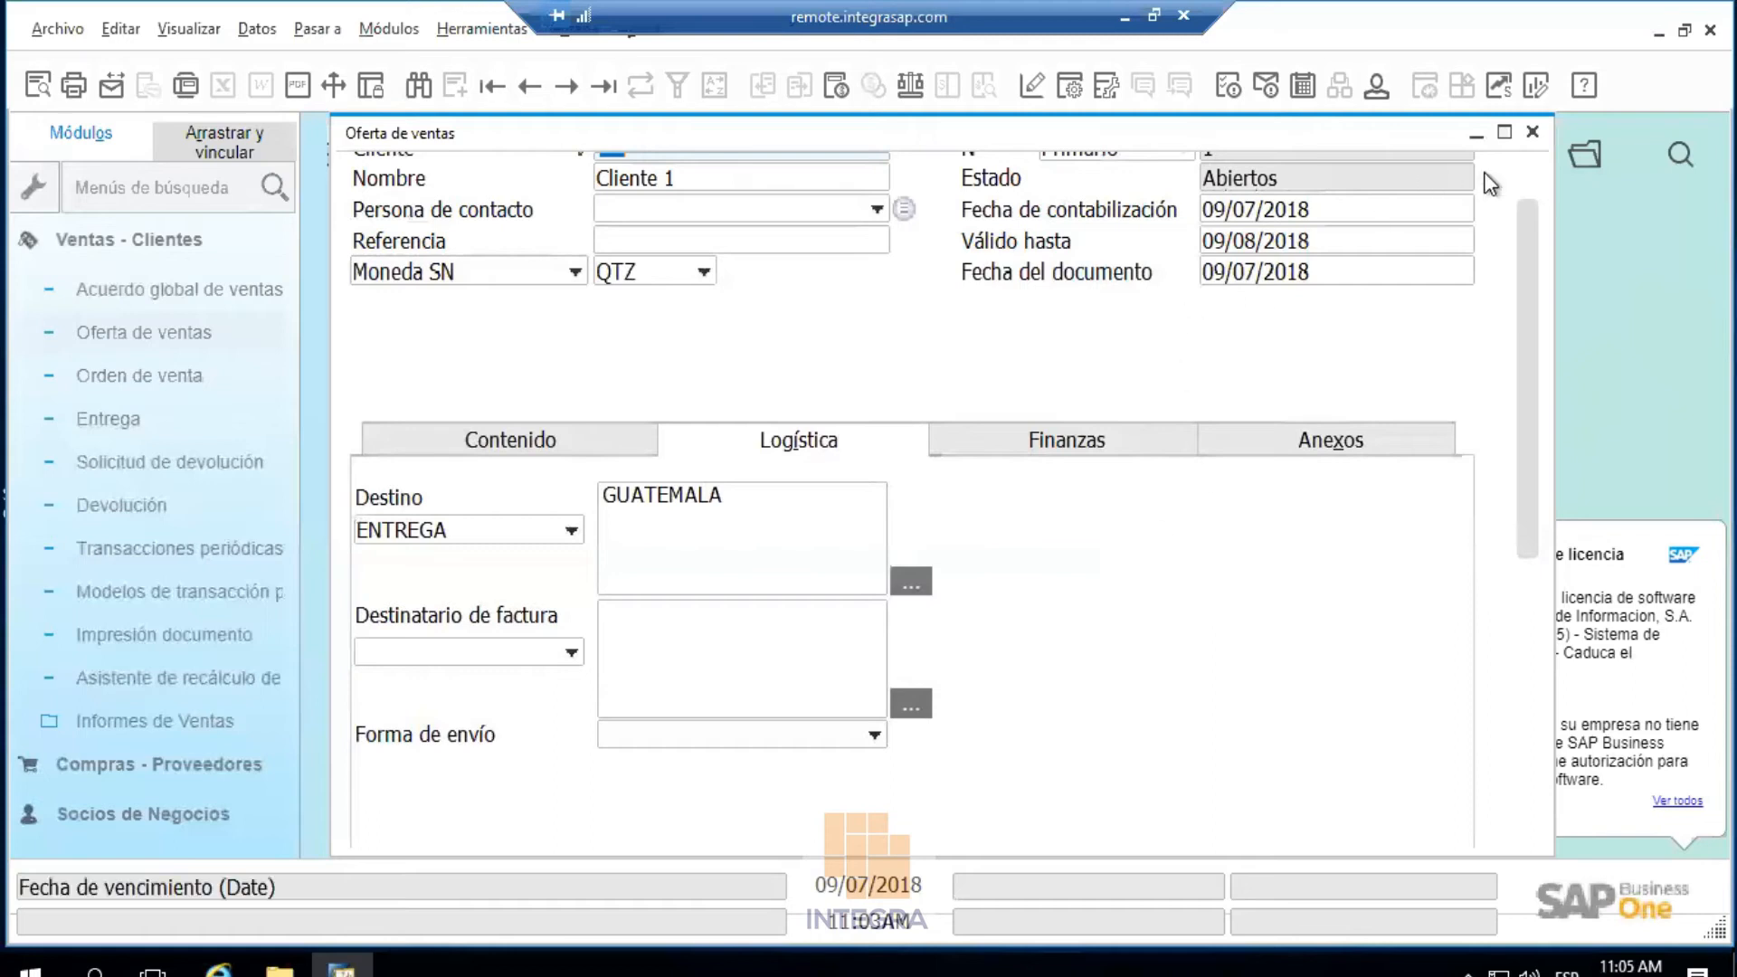
click(1533, 131)
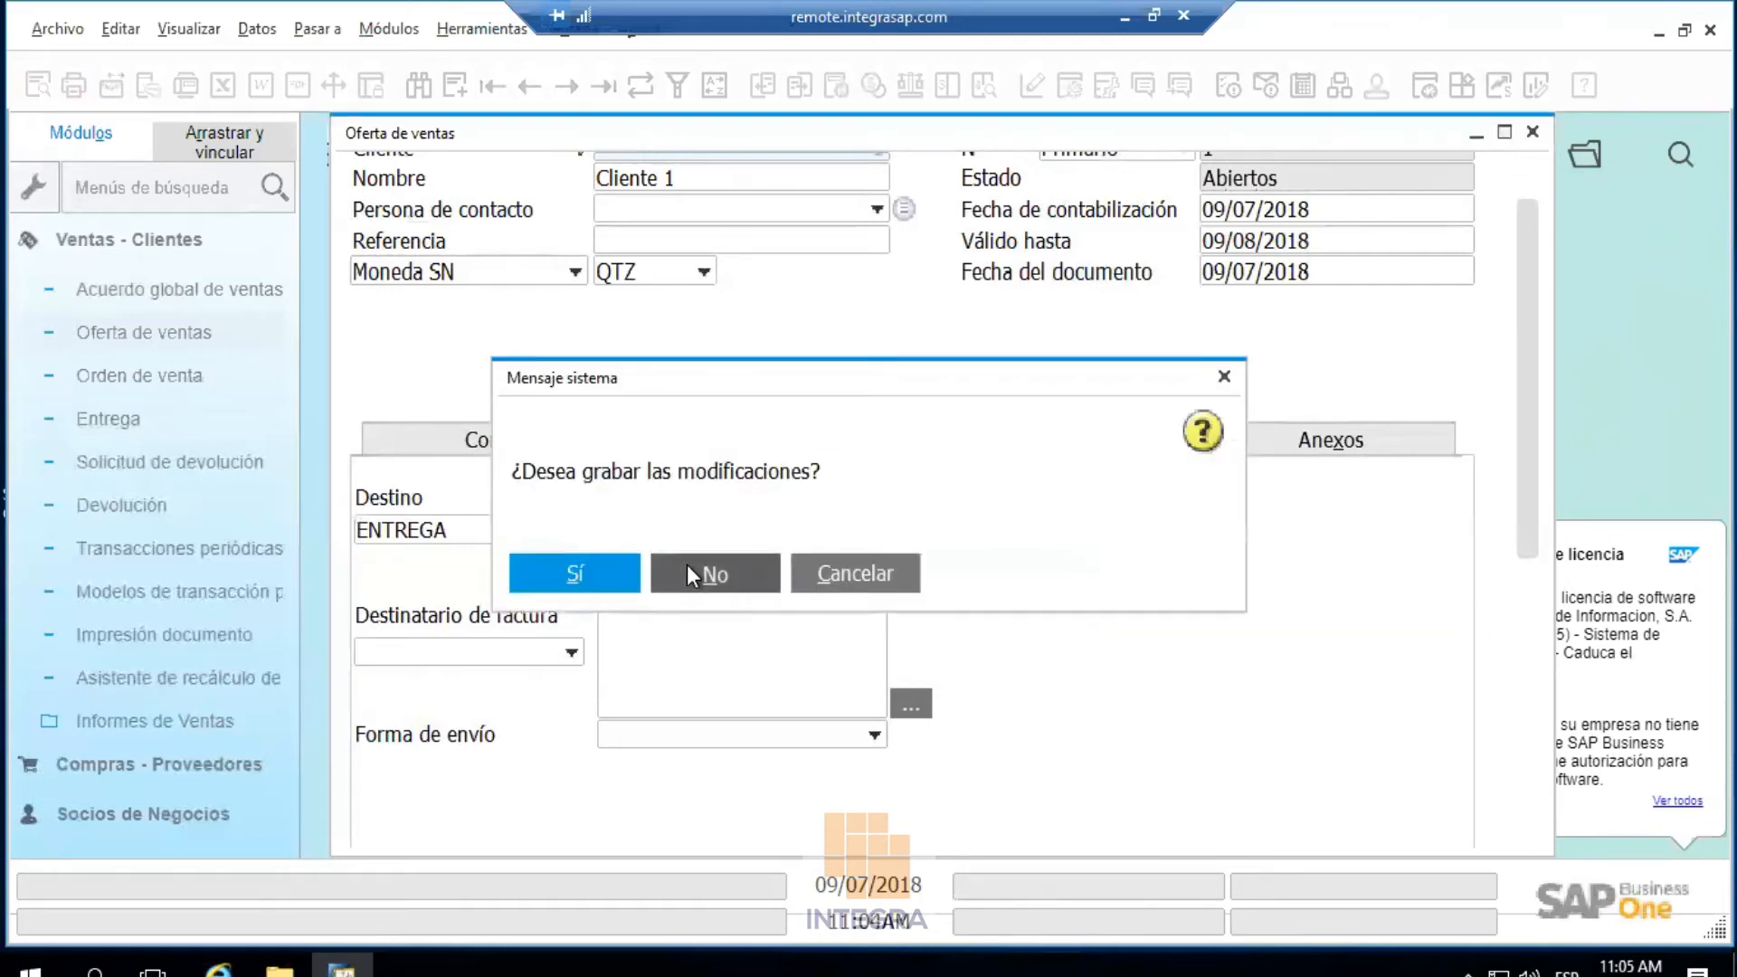
click(686, 574)
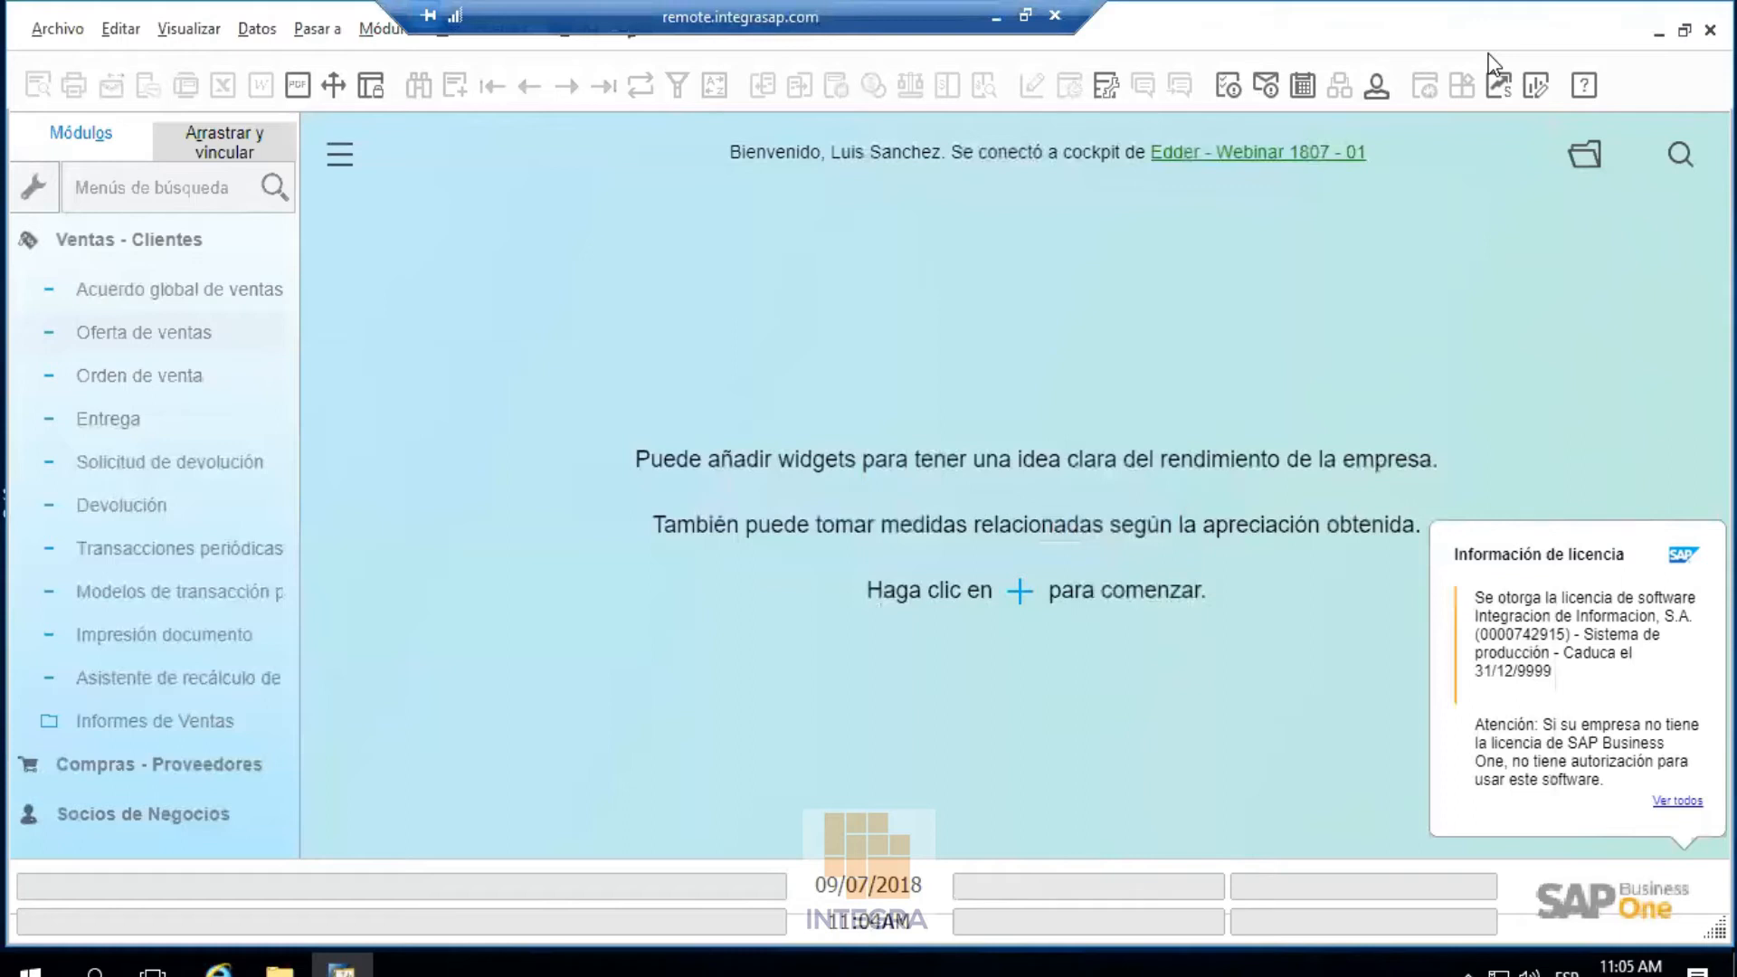
Close SAP Business One in the second user's session, relaunch it, and log in with the Windows account
key(alt+Tab)
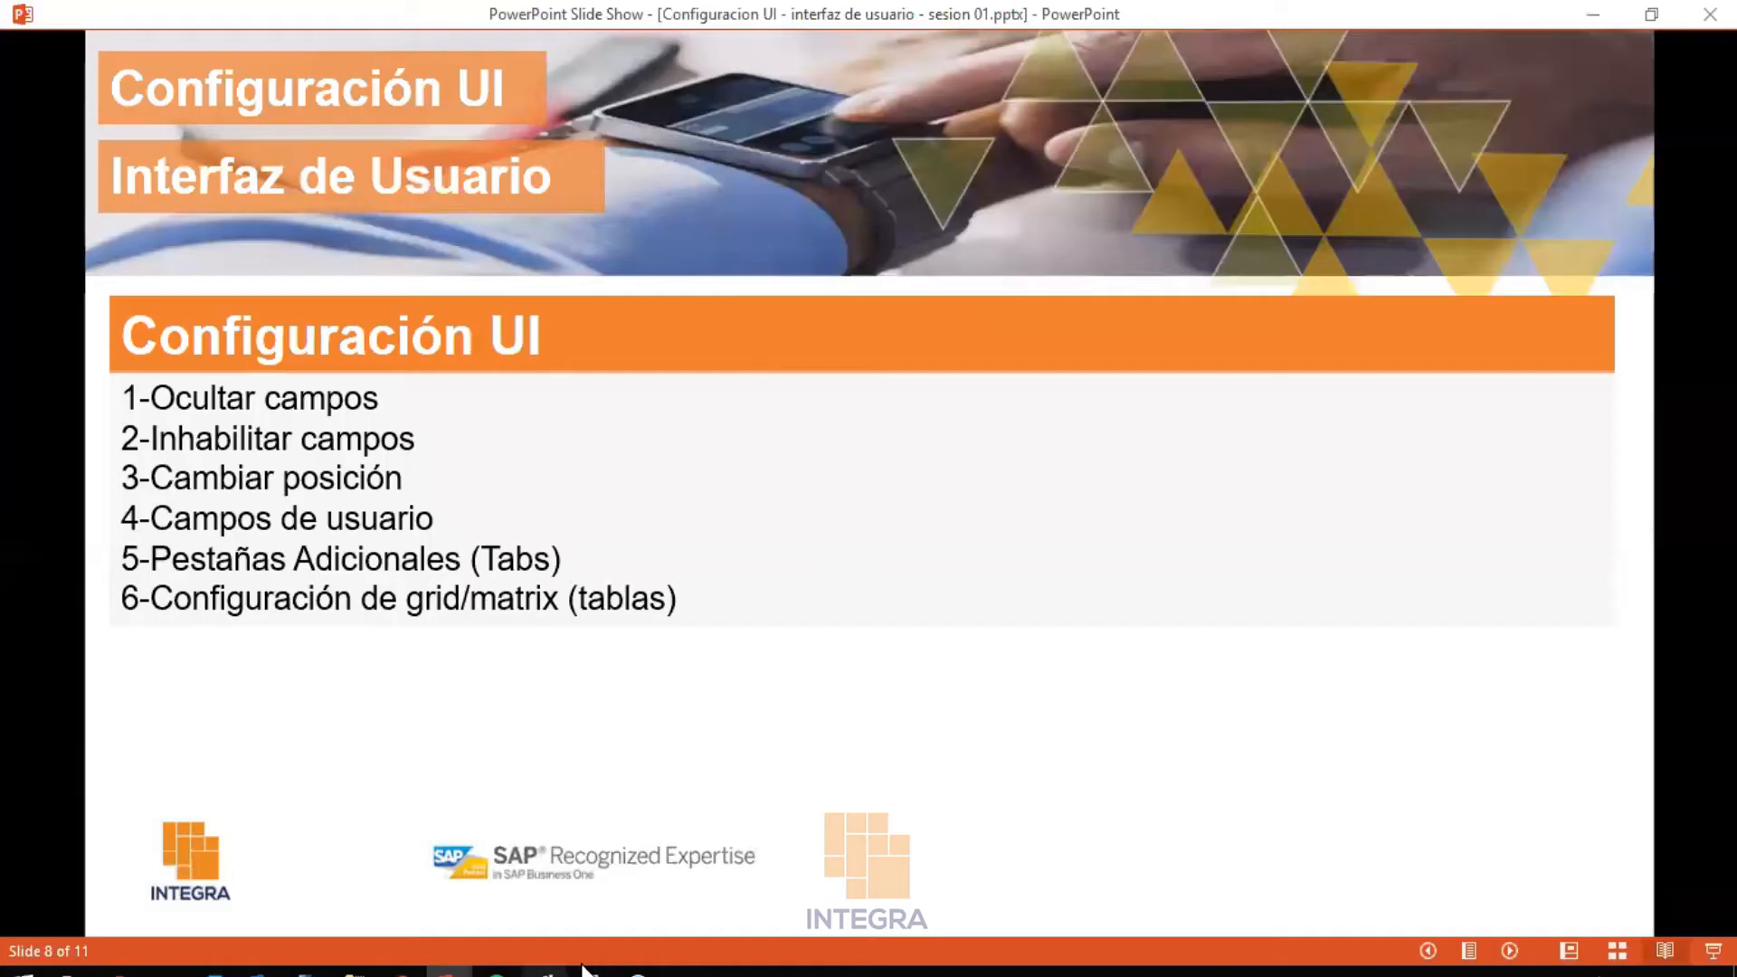
mouse_move(589, 971)
click(817, 892)
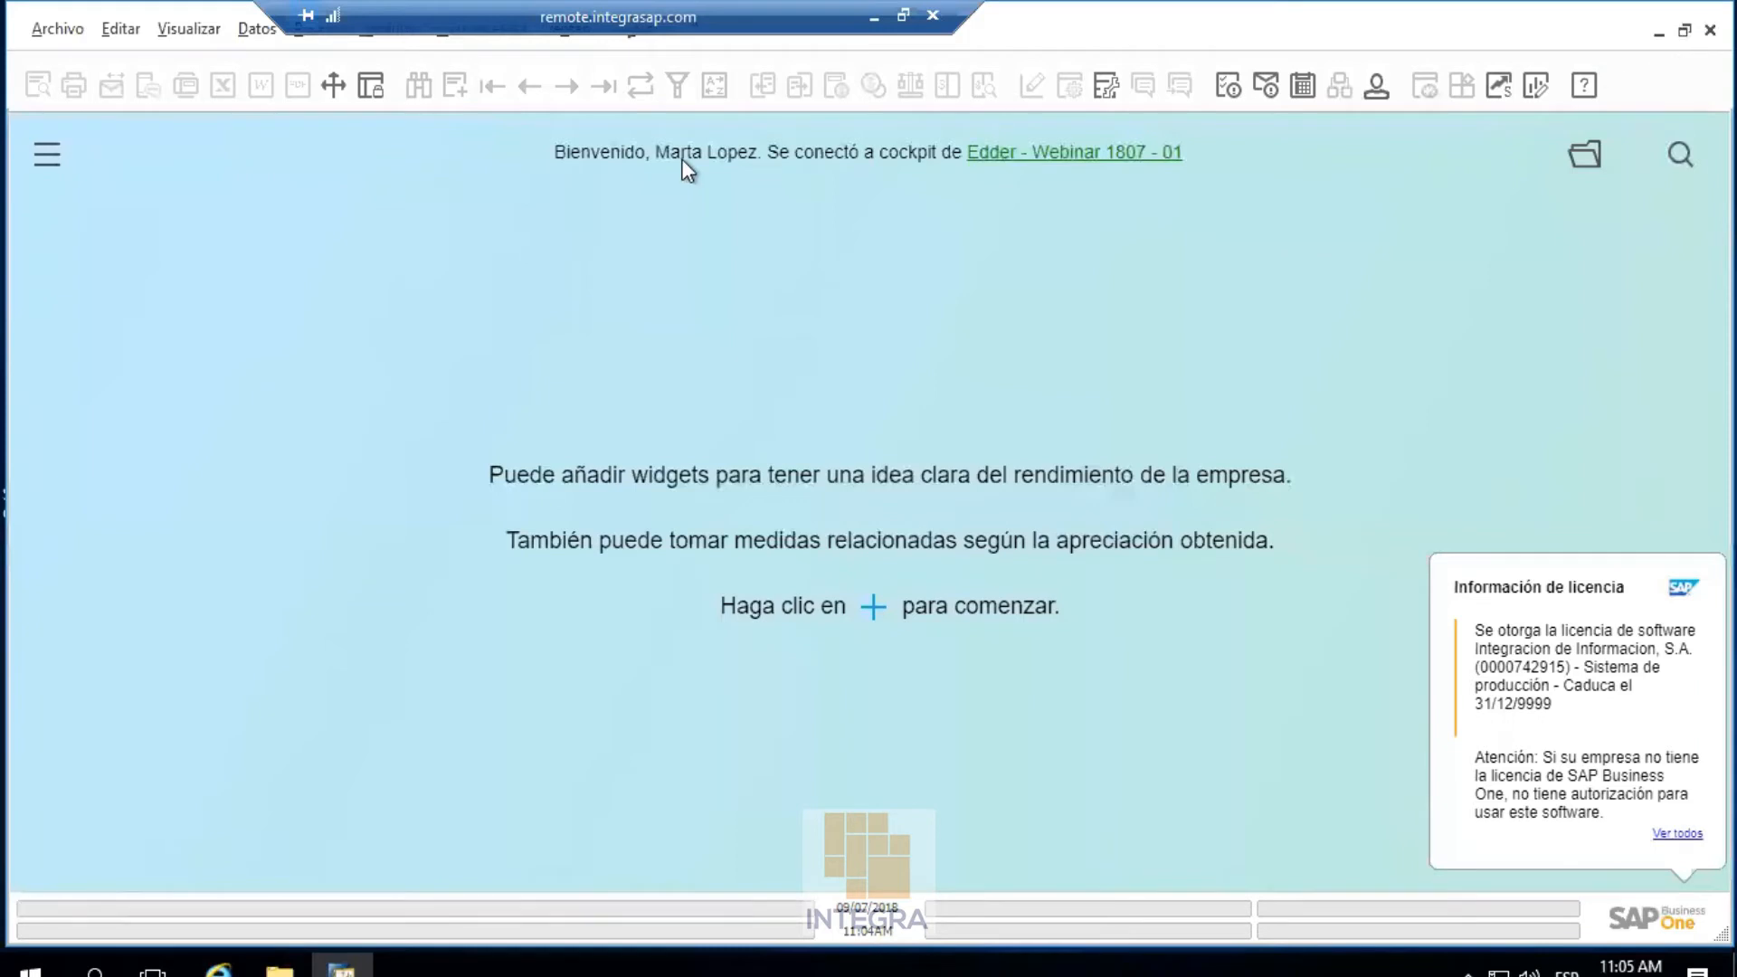
click(1709, 29)
click(615, 514)
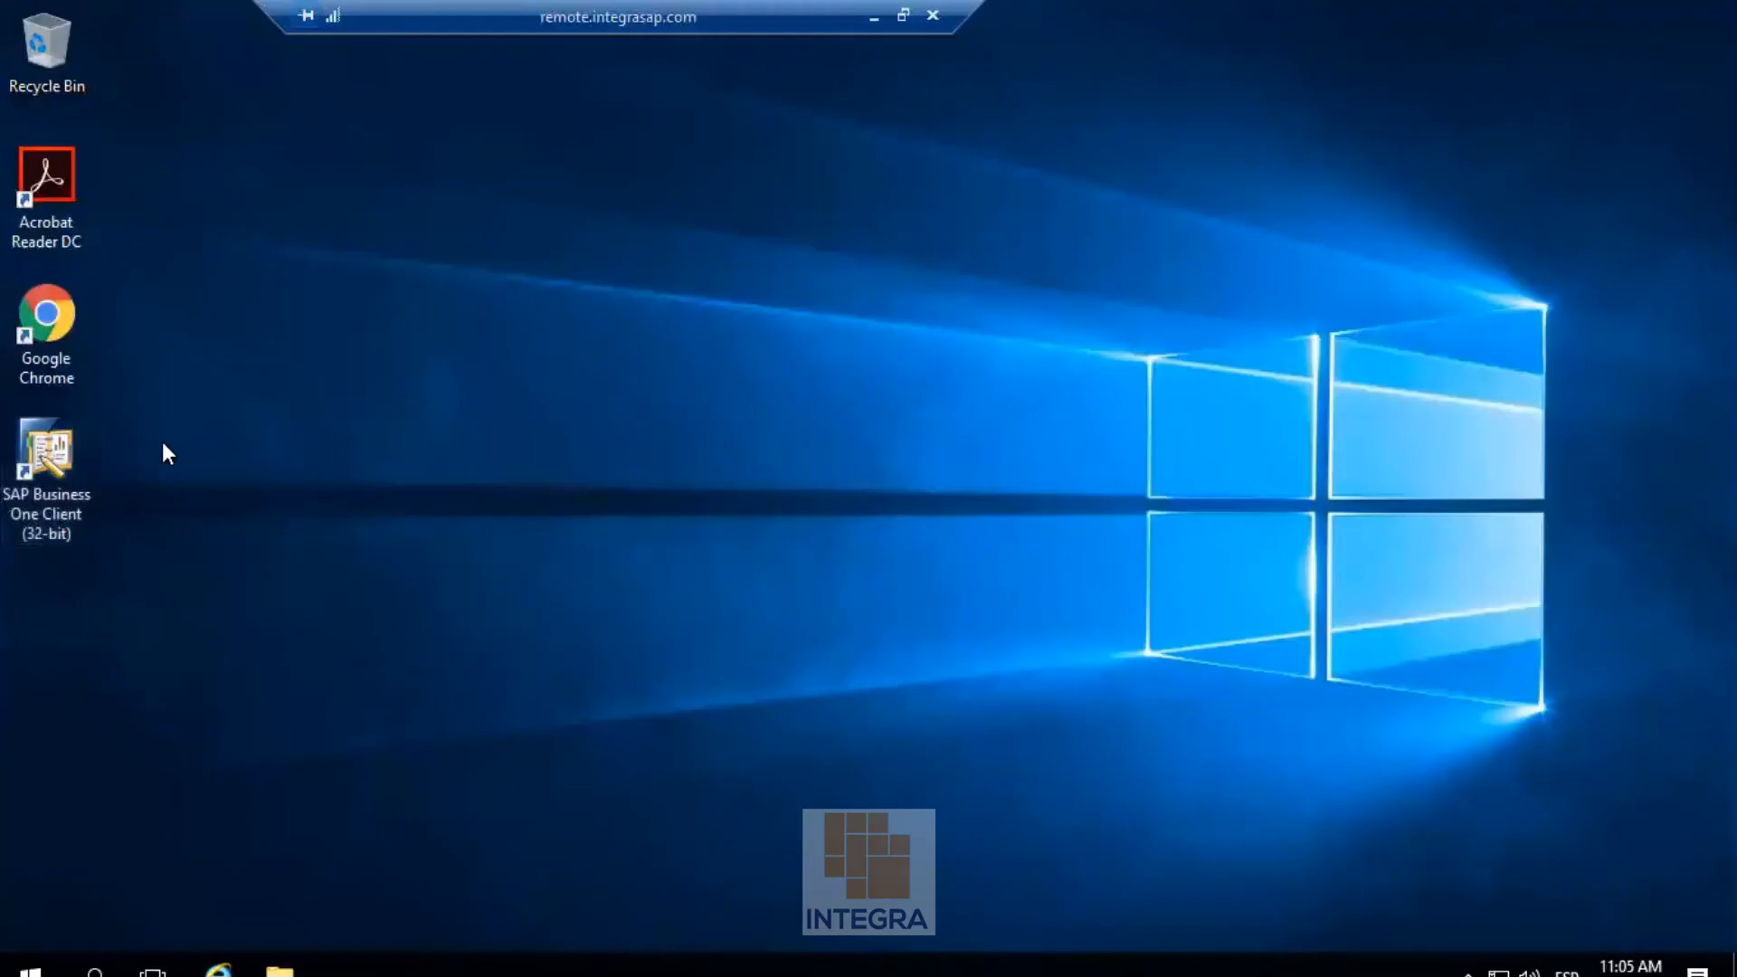
double_click(62, 470)
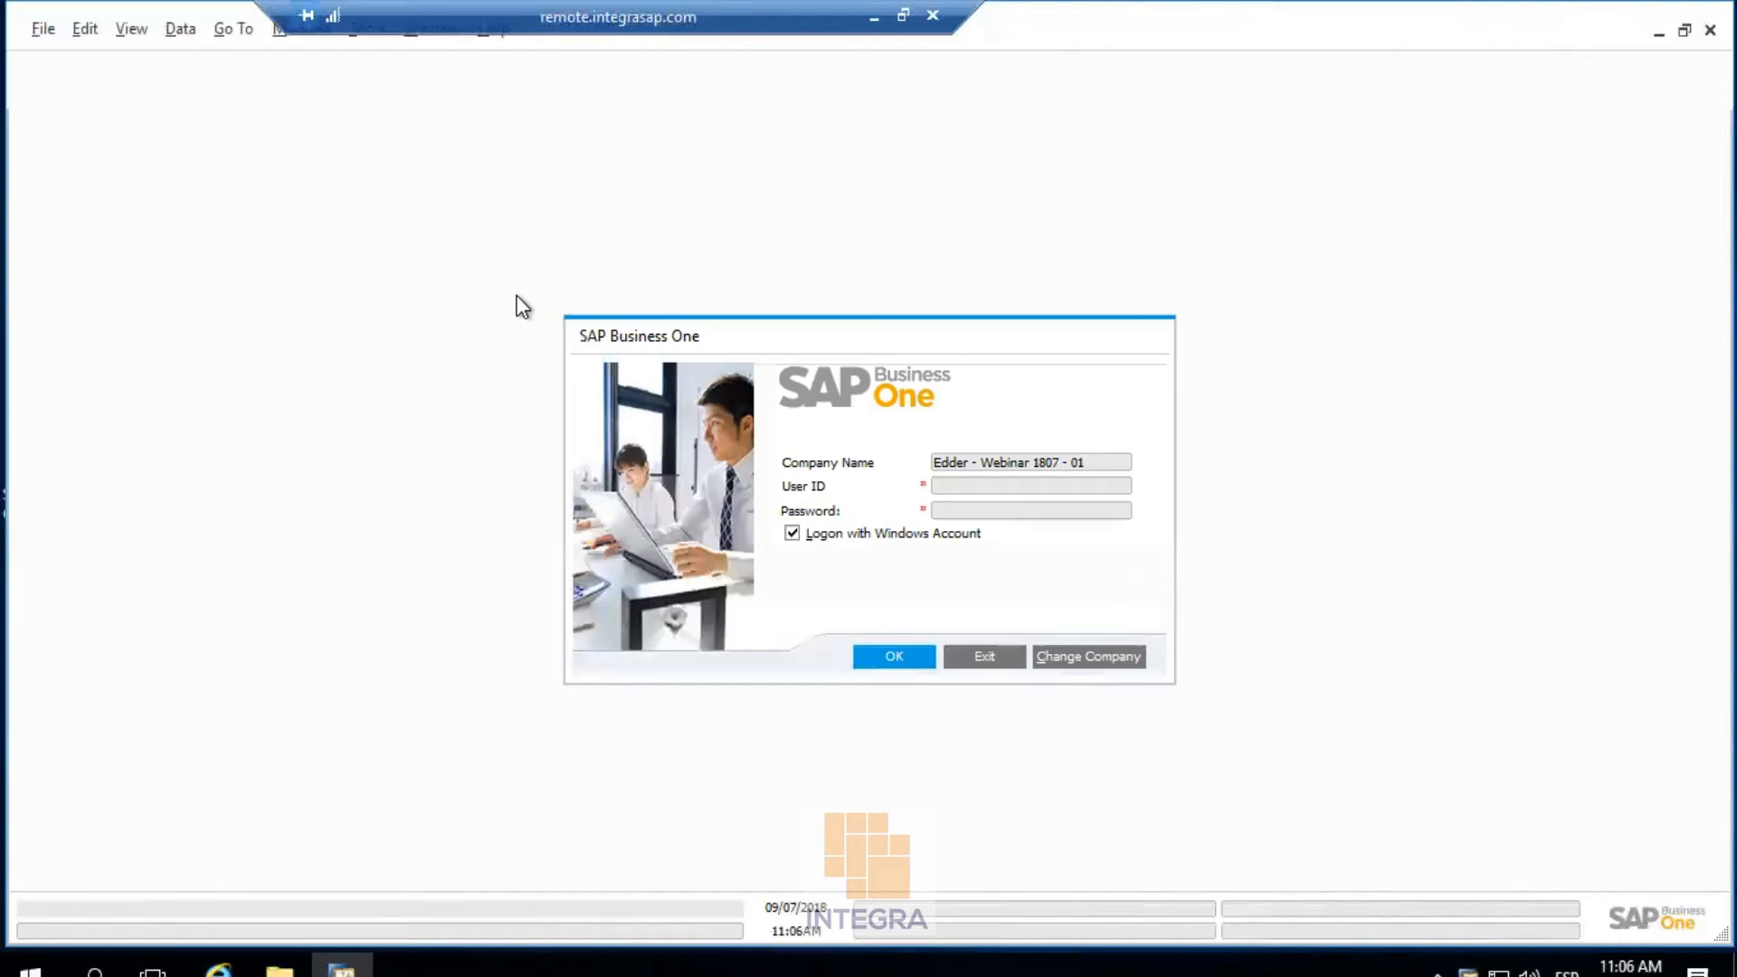
click(905, 653)
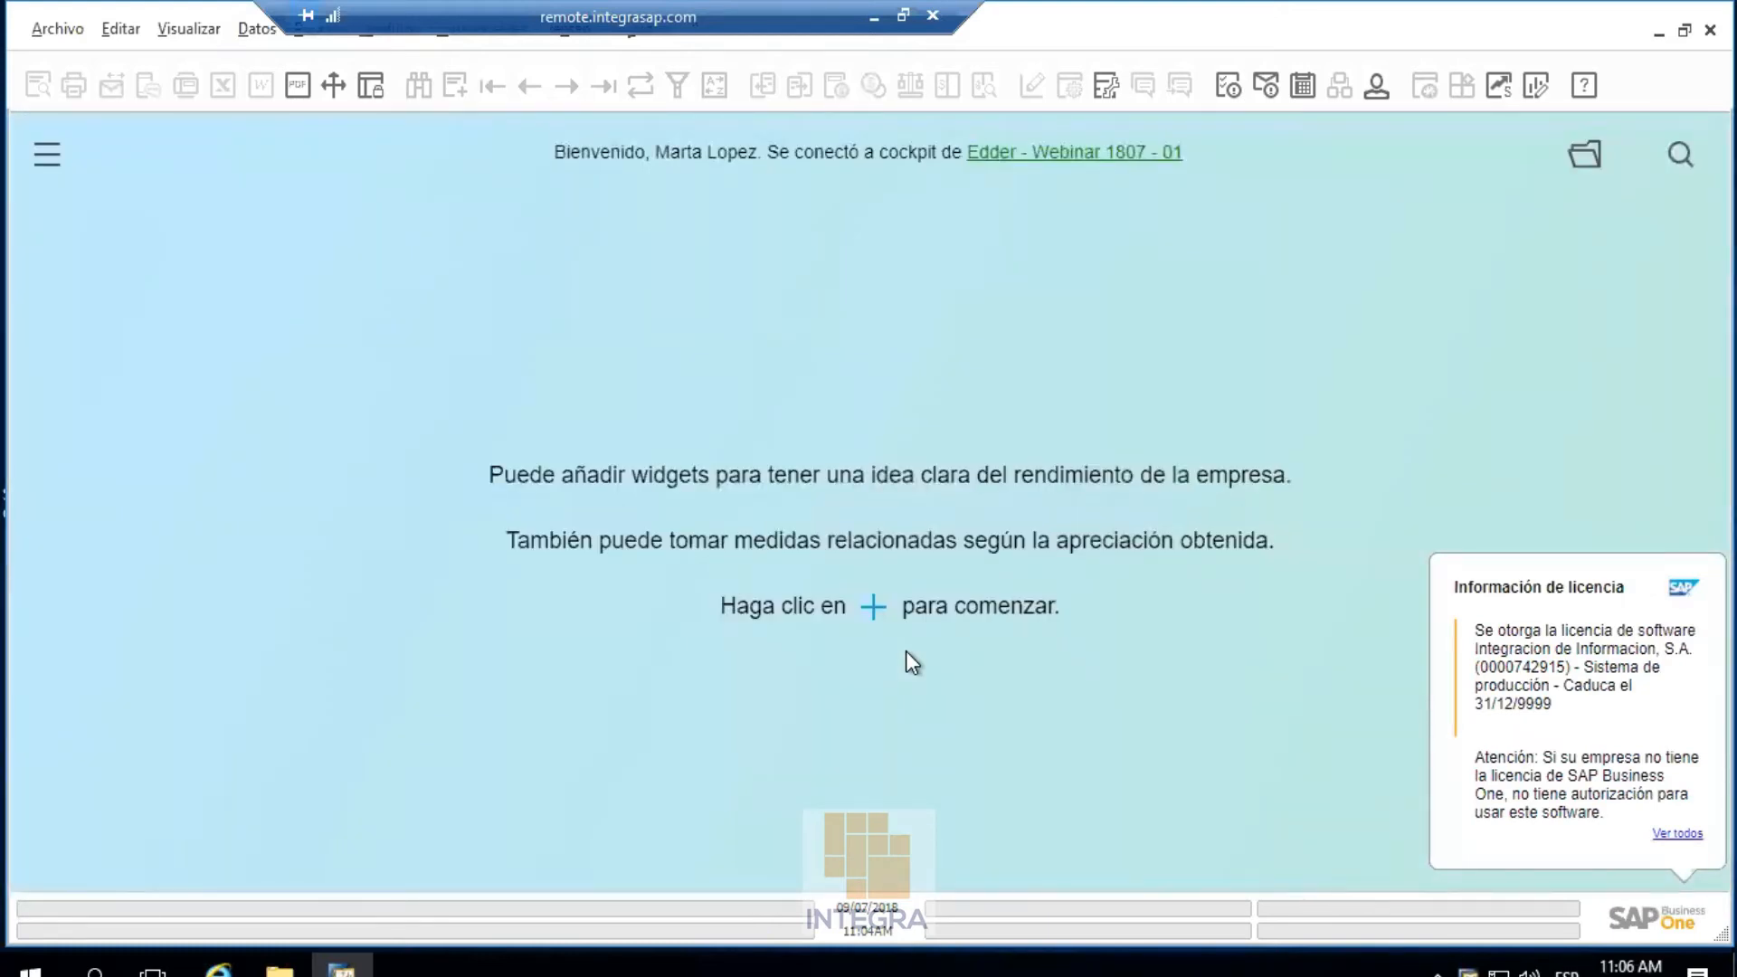
click(384, 38)
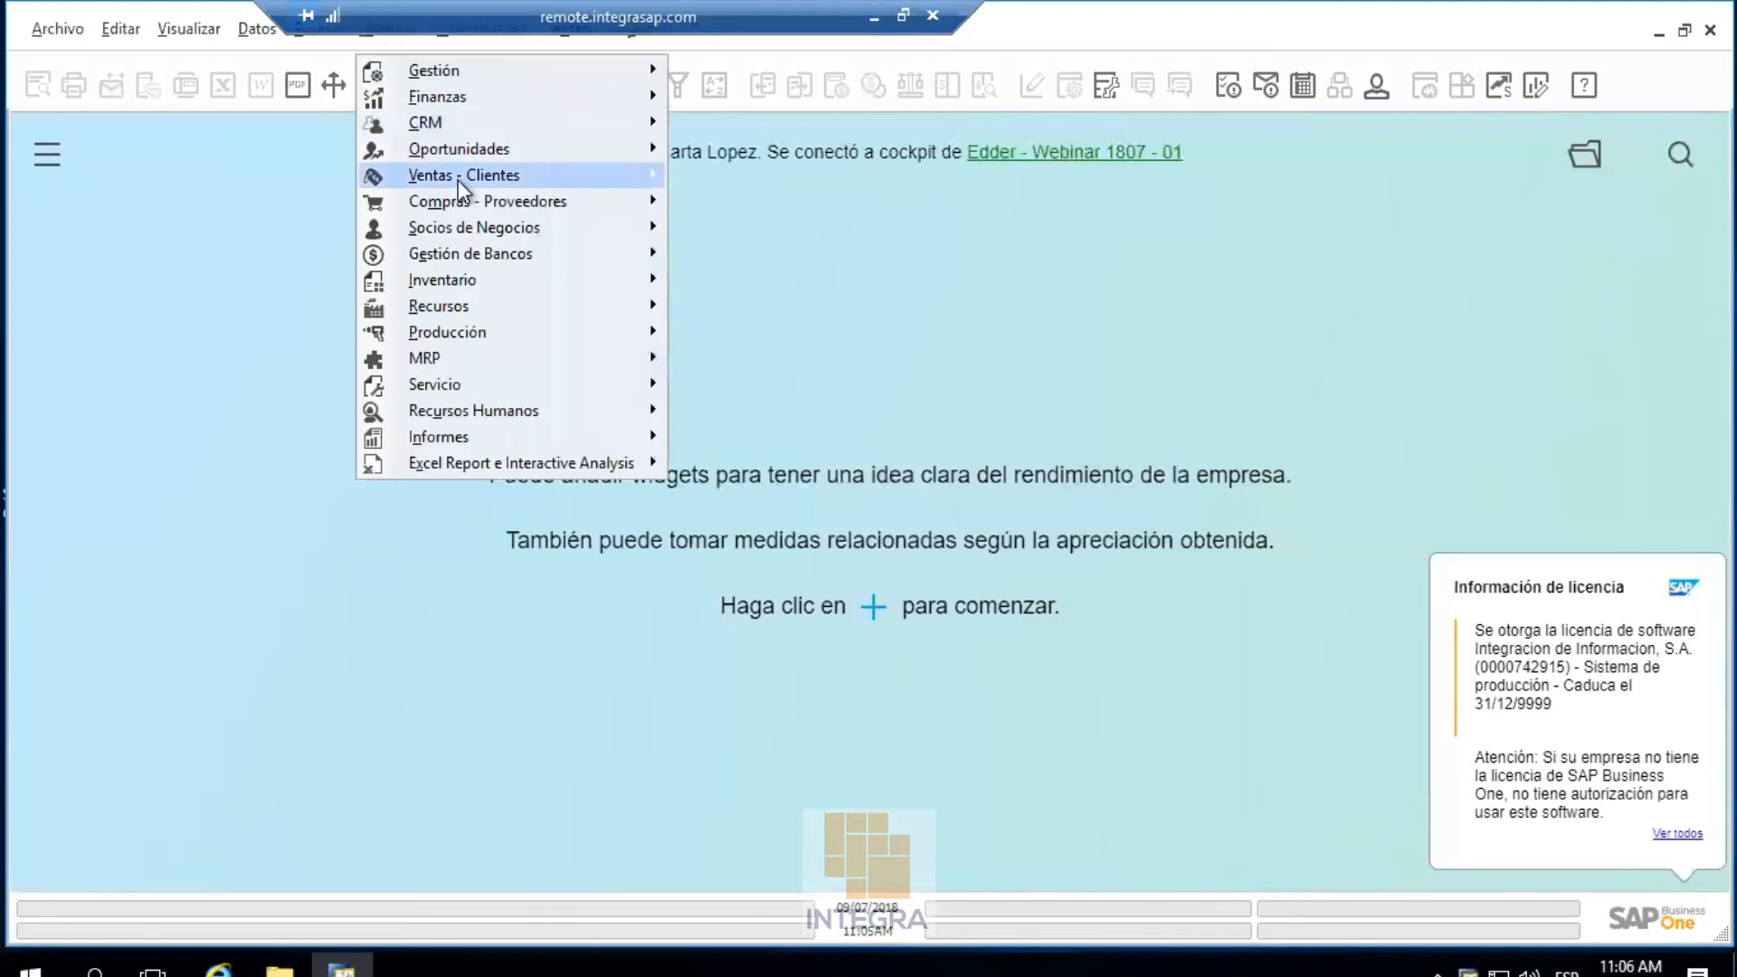
mouse_move(458, 181)
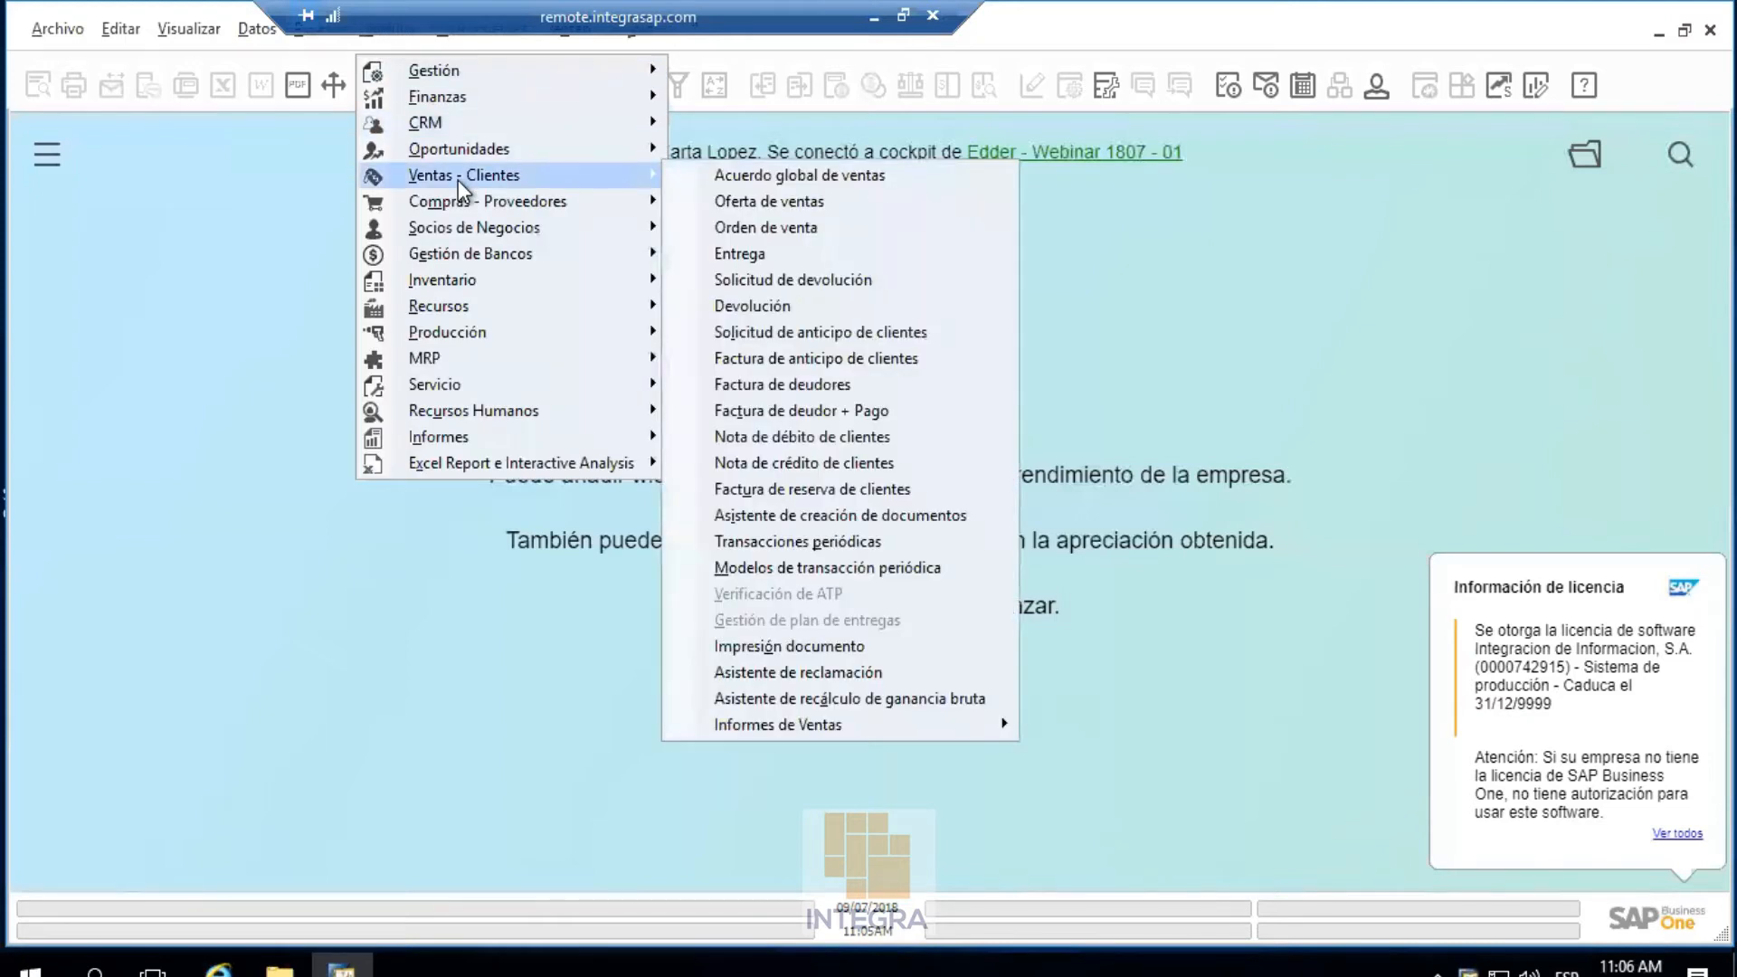
click(758, 200)
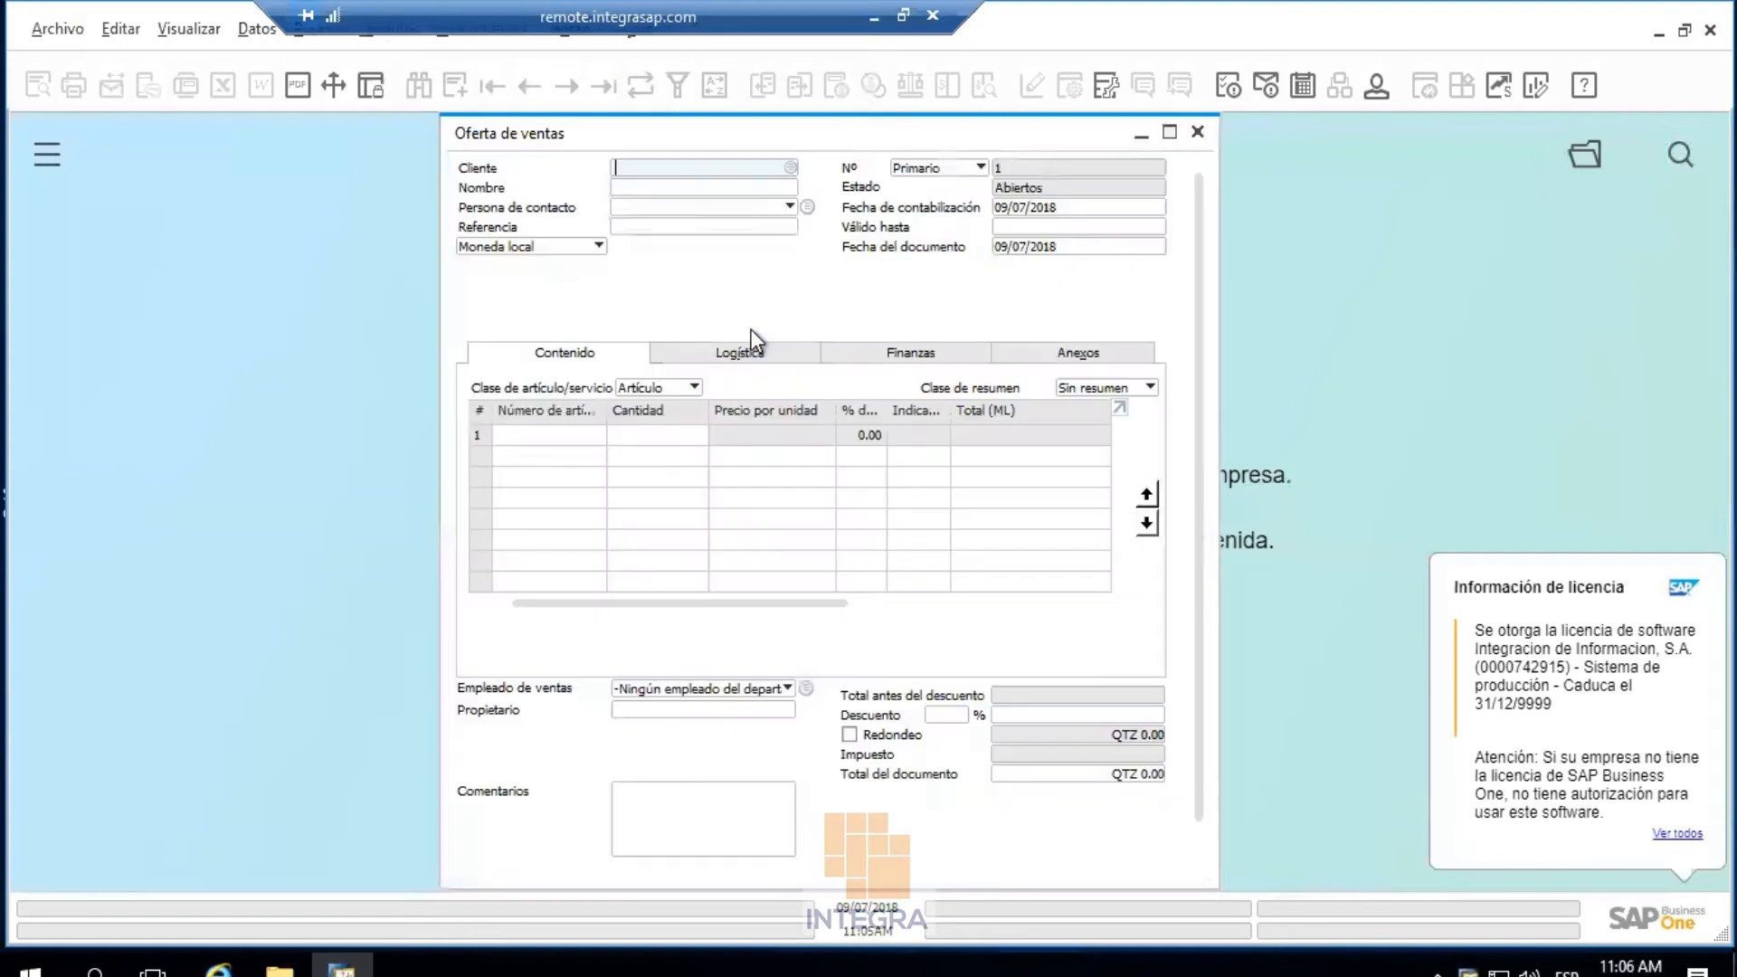
click(791, 167)
double_click(620, 421)
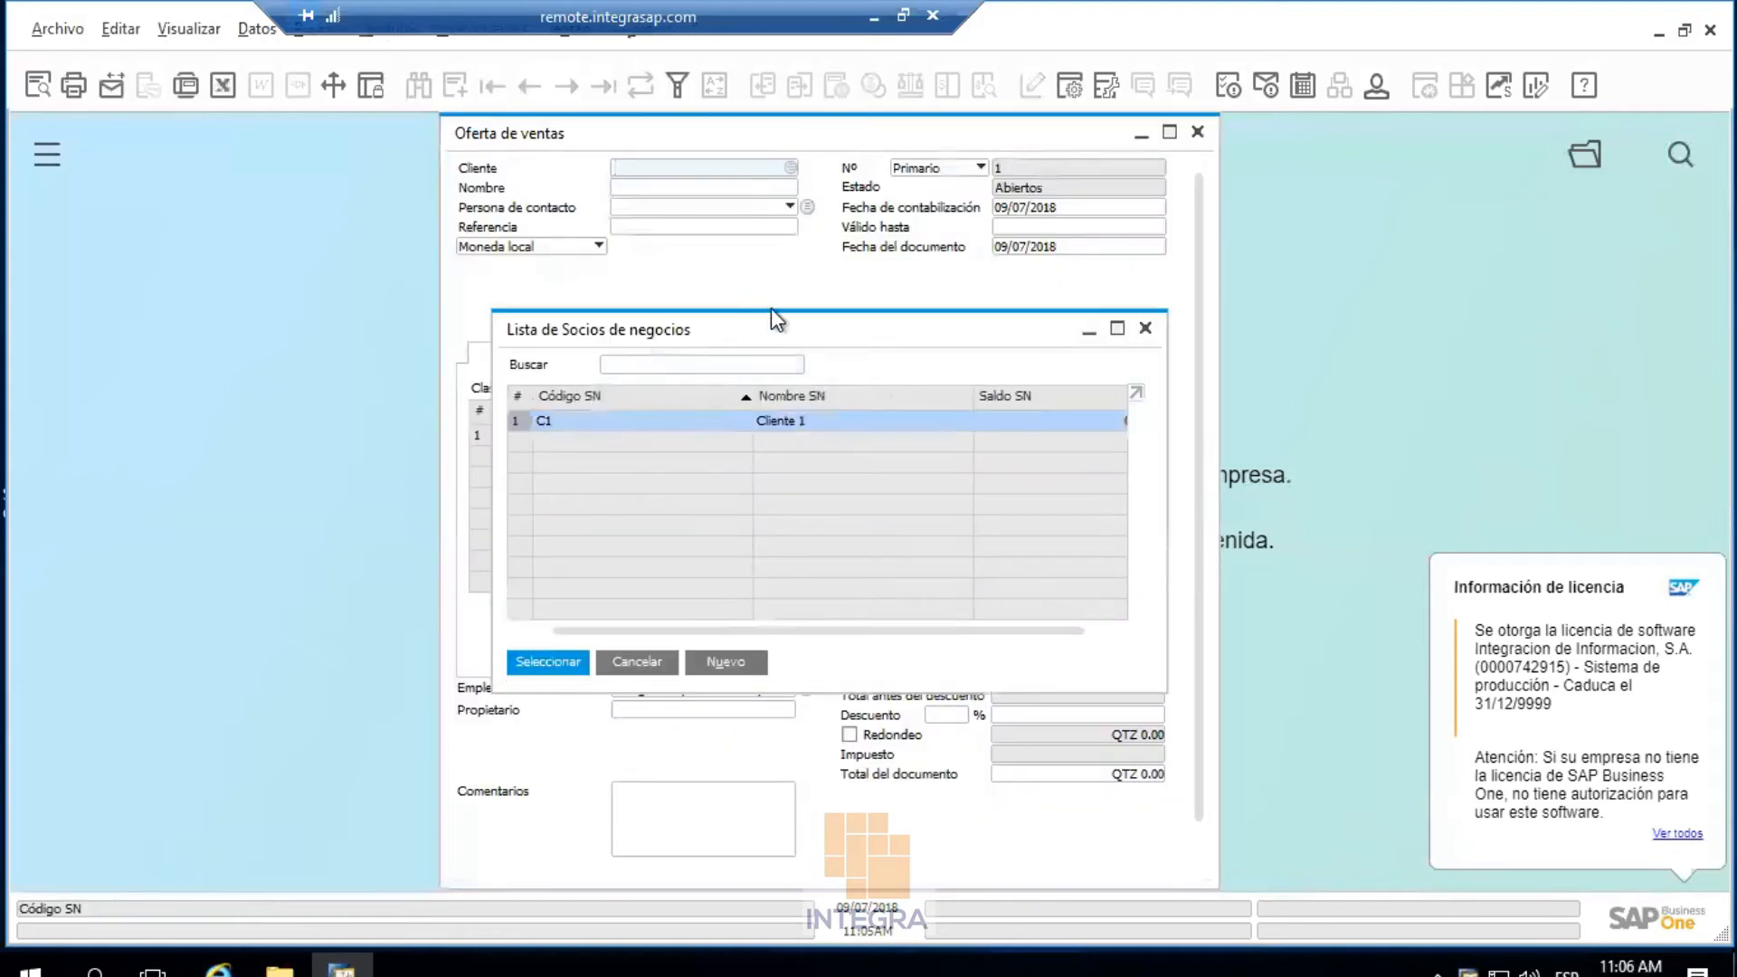
click(740, 355)
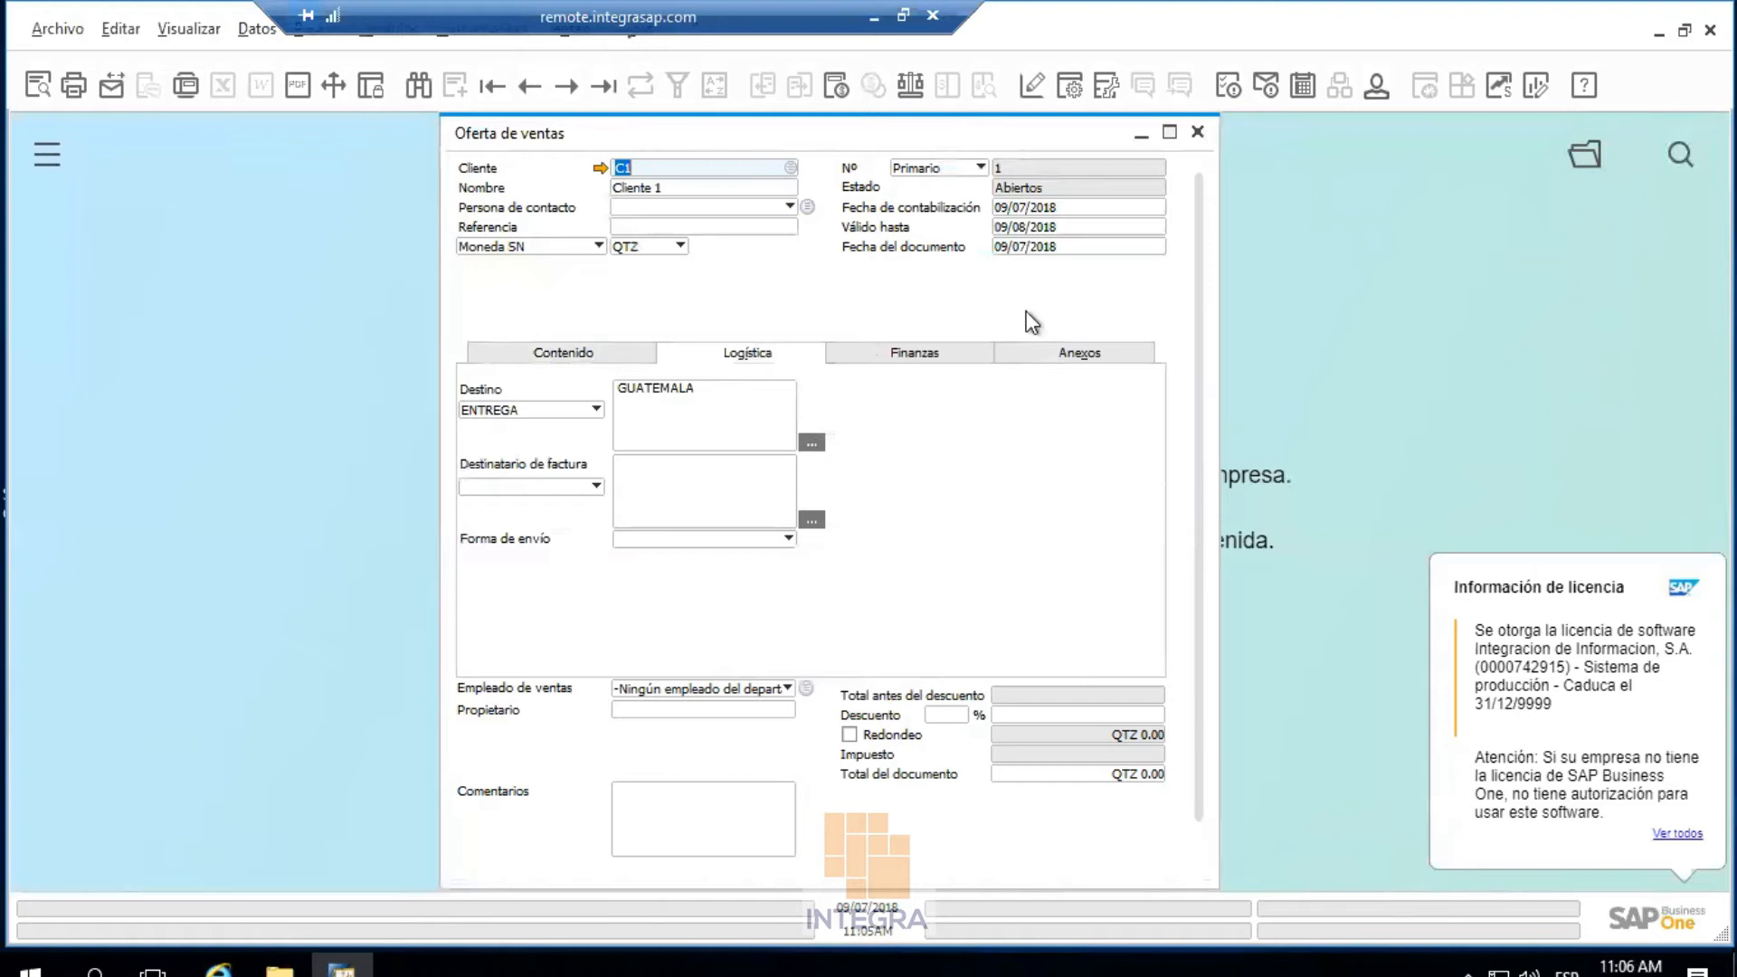
click(1198, 132)
click(774, 567)
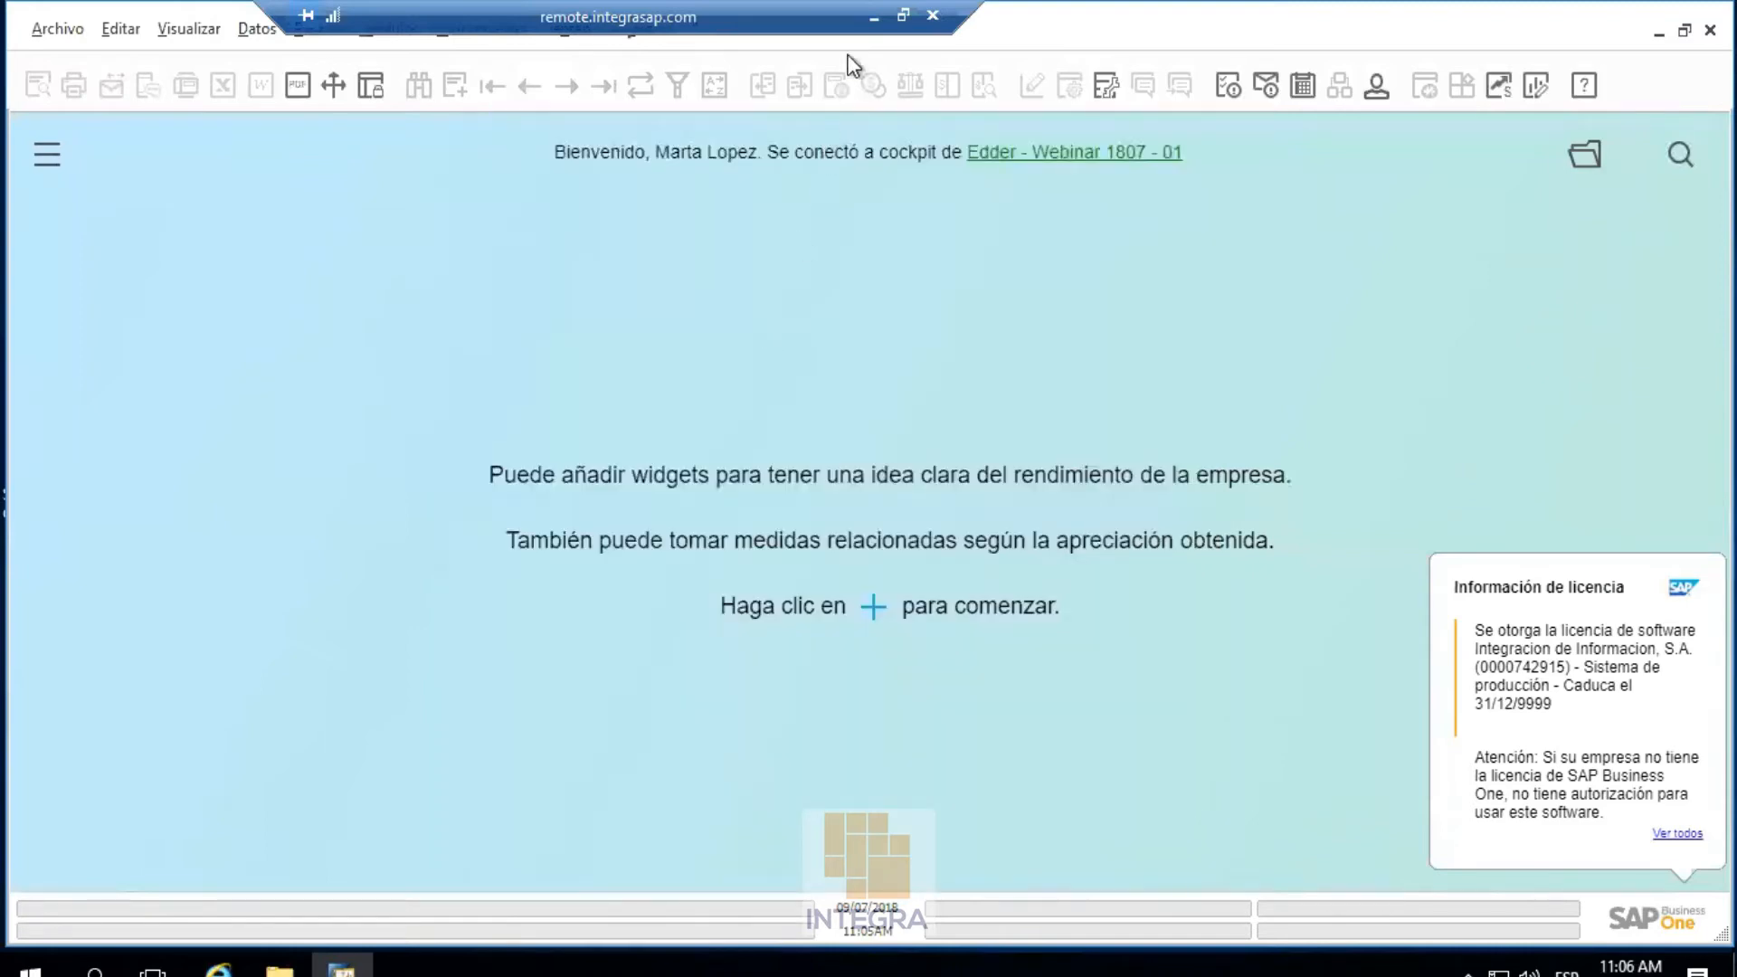
Switch to the administrator's SAP session and view, then close, the connected clients list
click(873, 16)
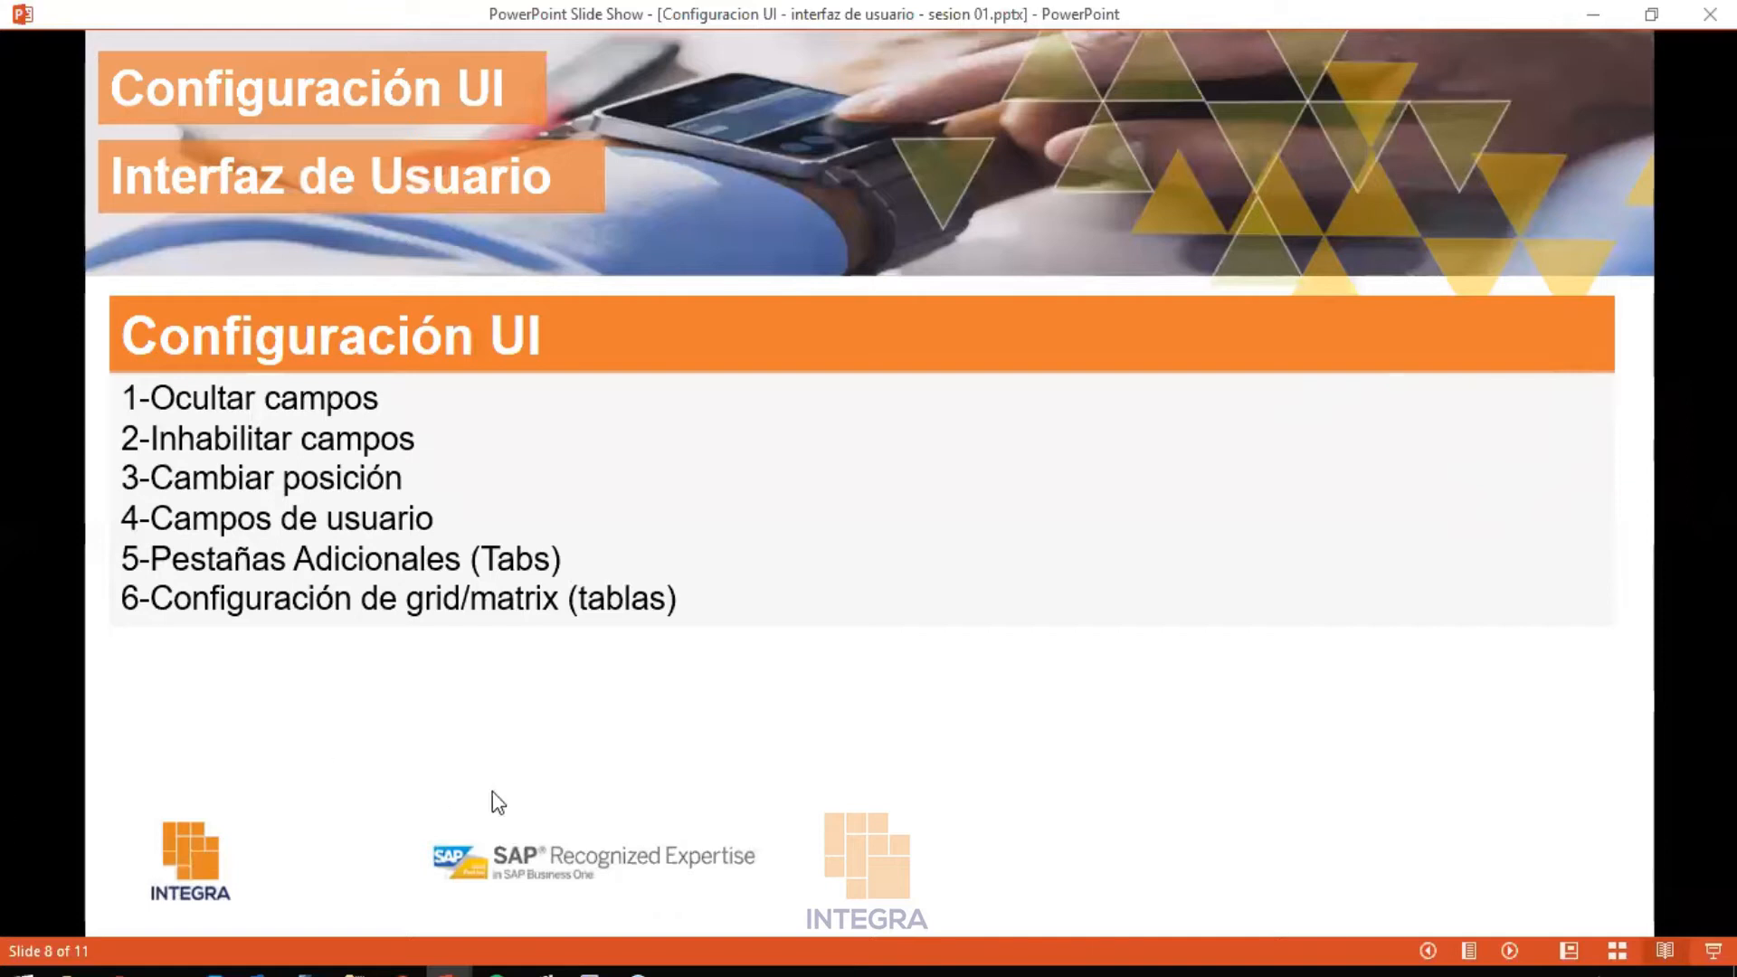
mouse_move(579, 970)
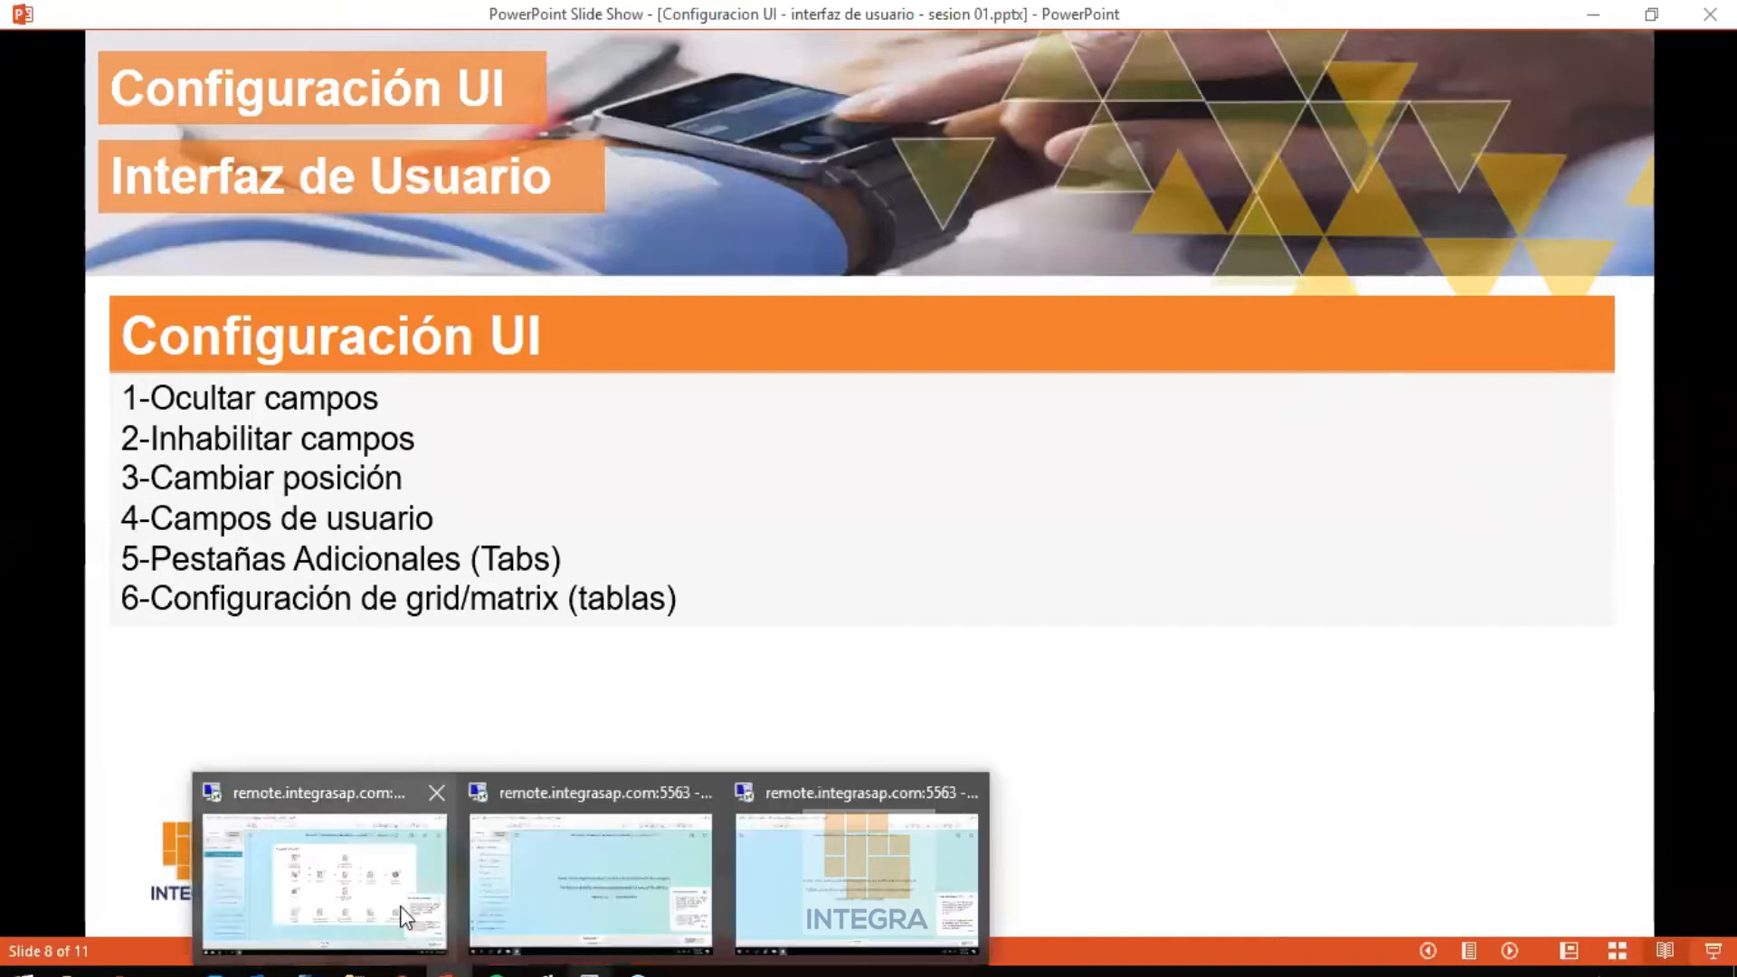
click(326, 864)
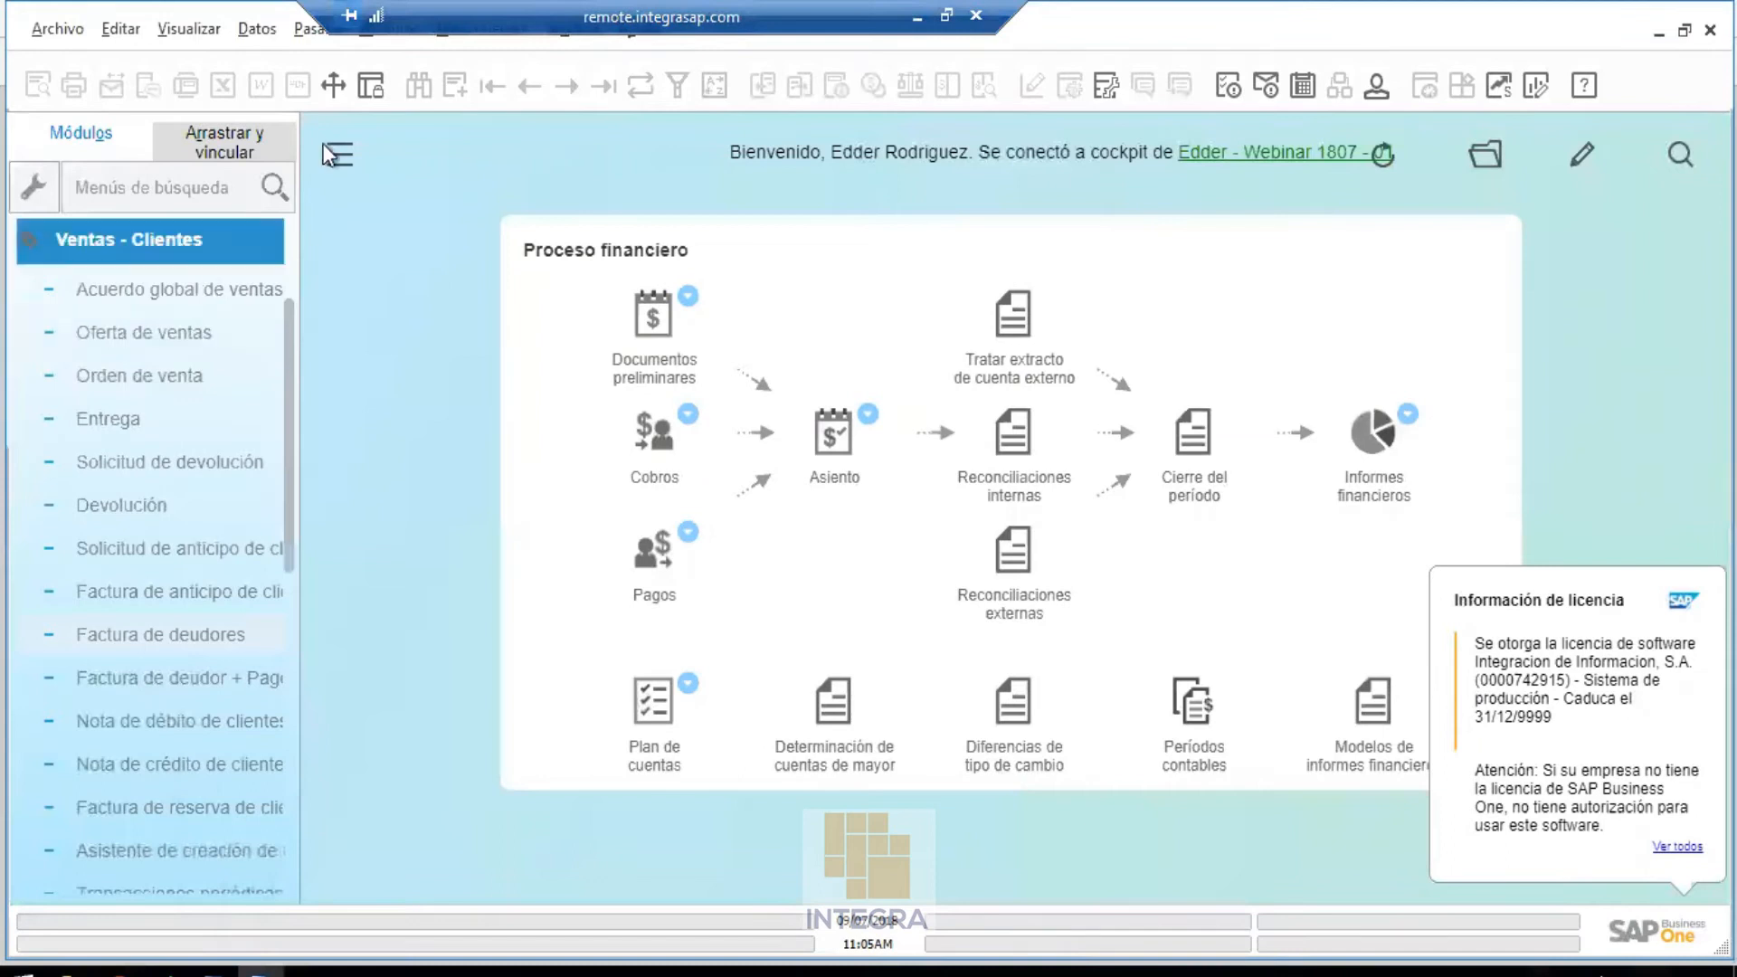
click(382, 41)
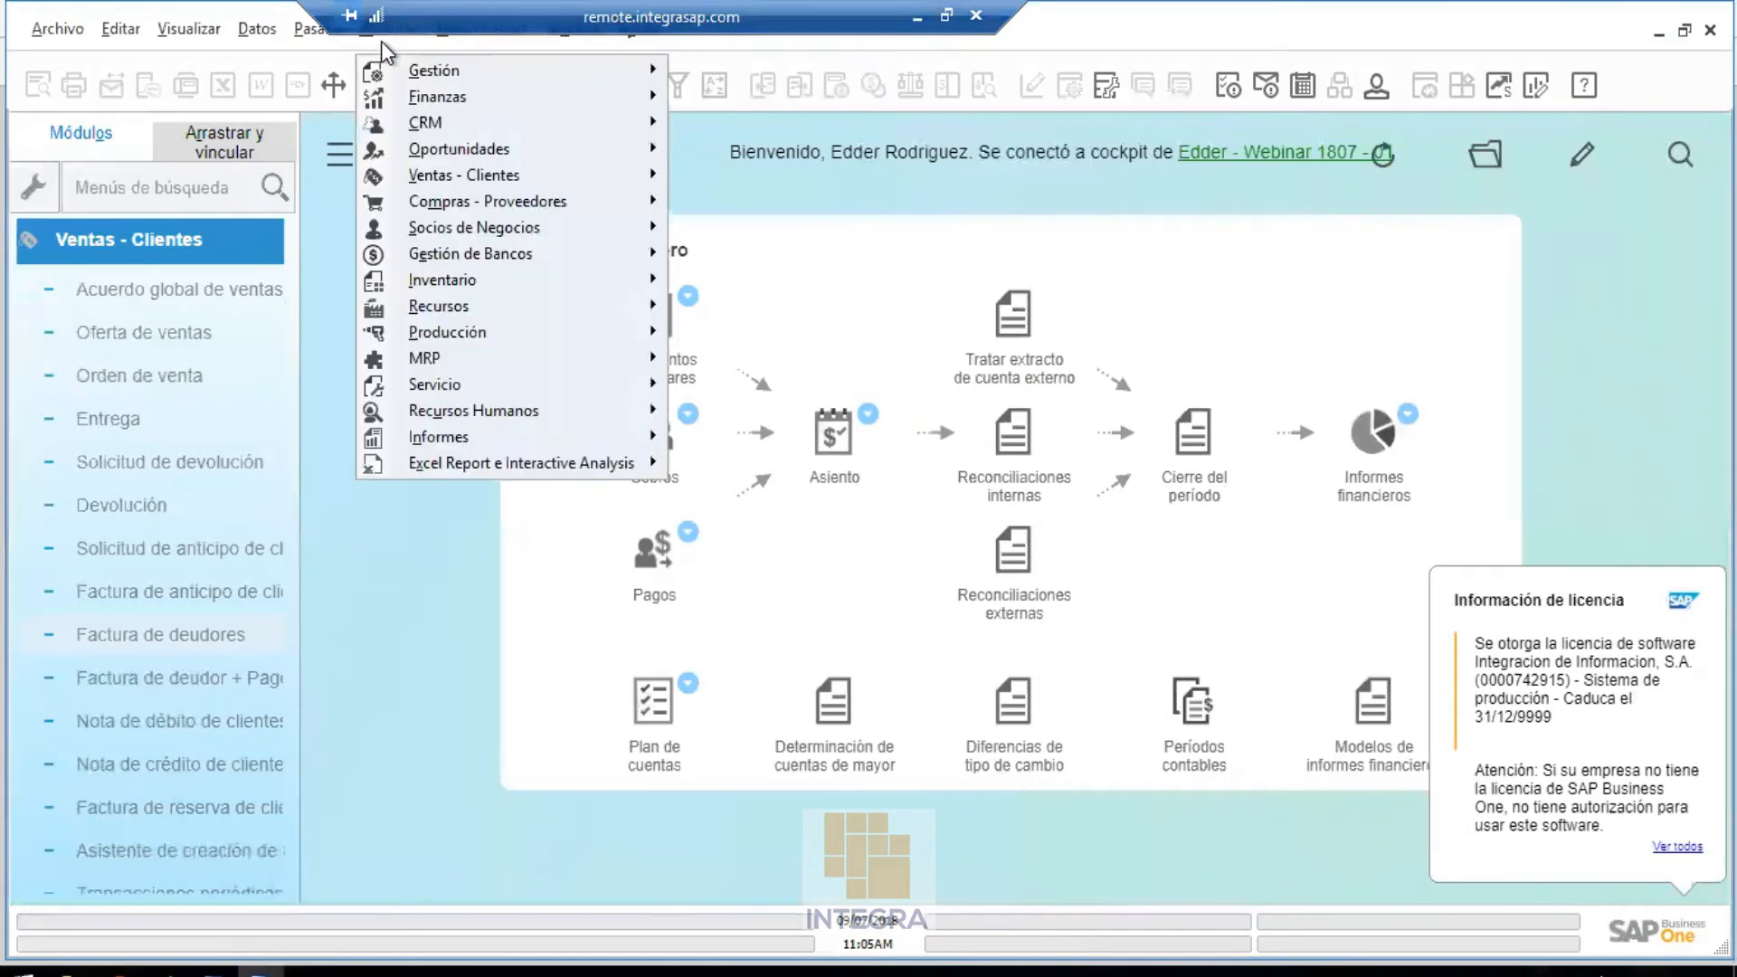
mouse_move(404, 65)
mouse_move(896, 148)
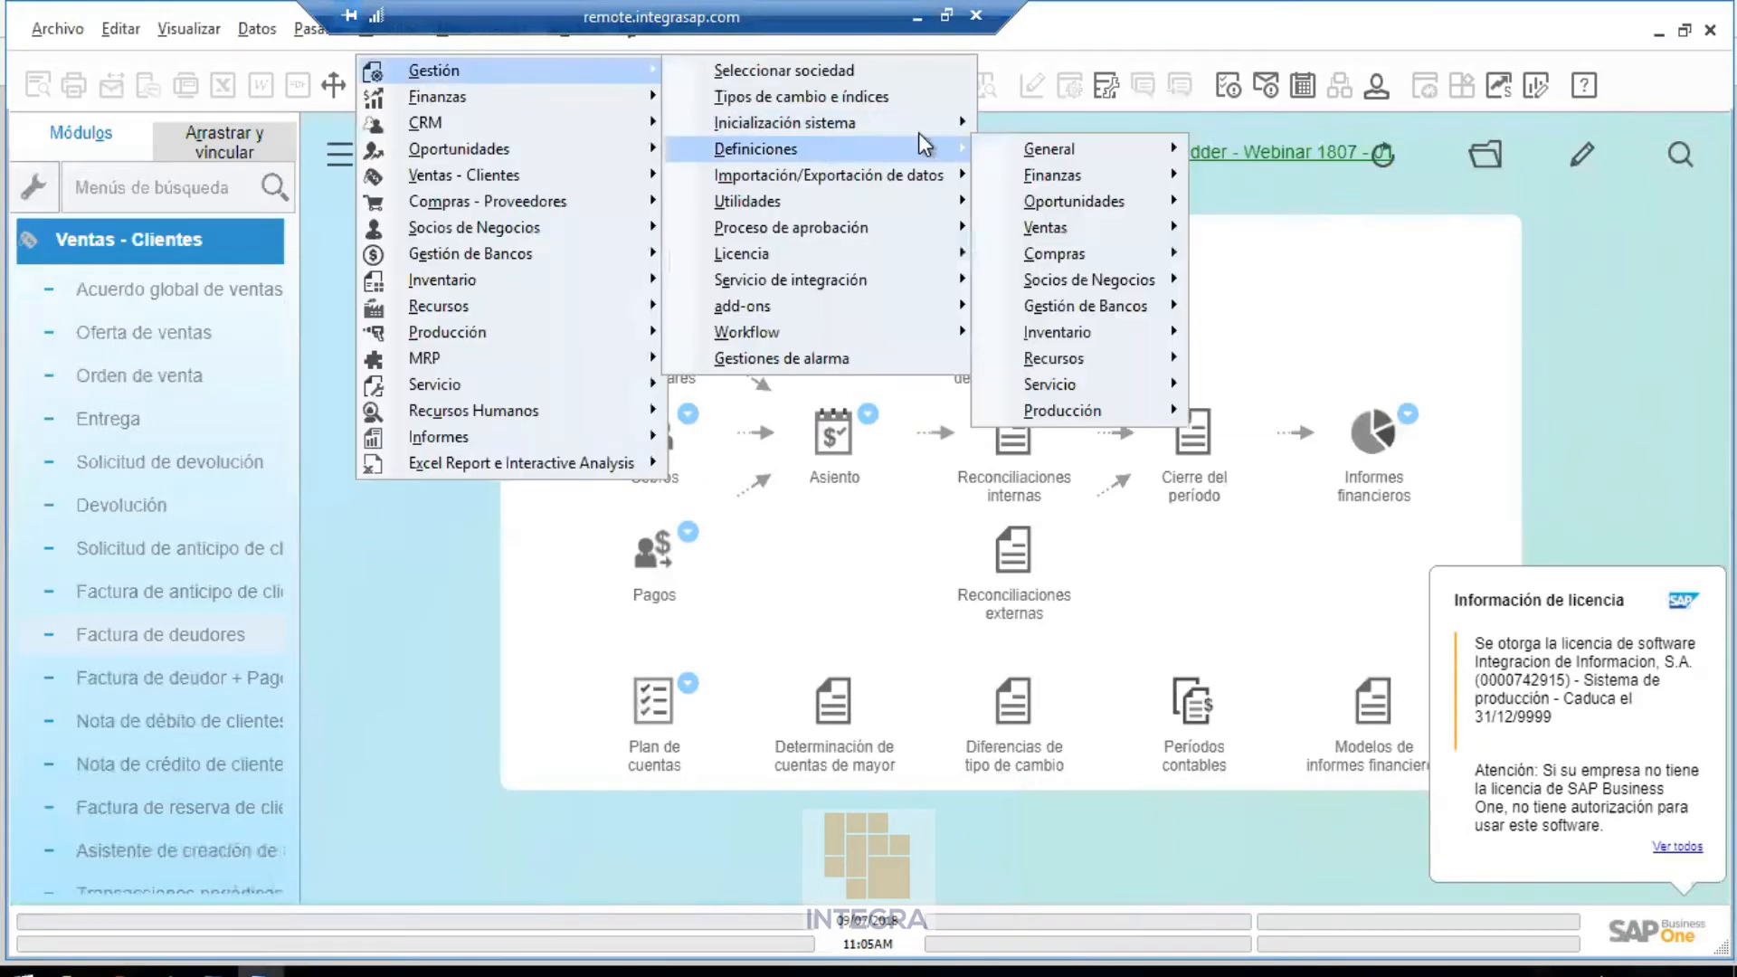
mouse_move(1031, 160)
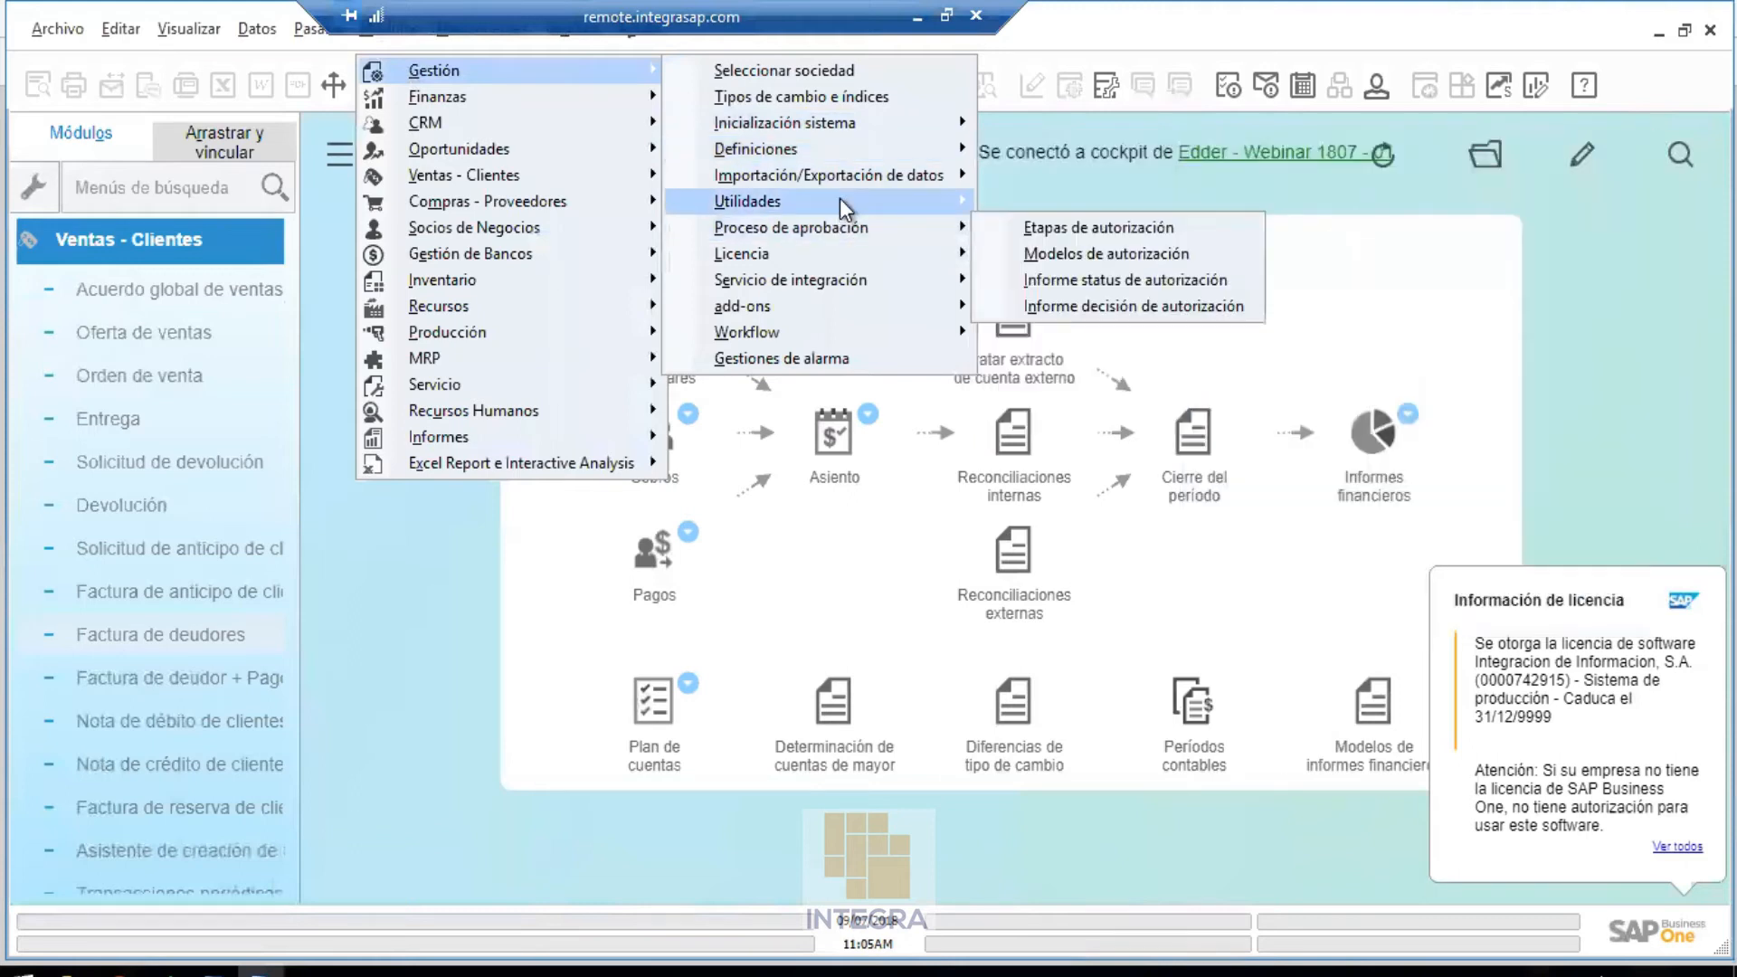
mouse_move(751, 200)
click(1114, 384)
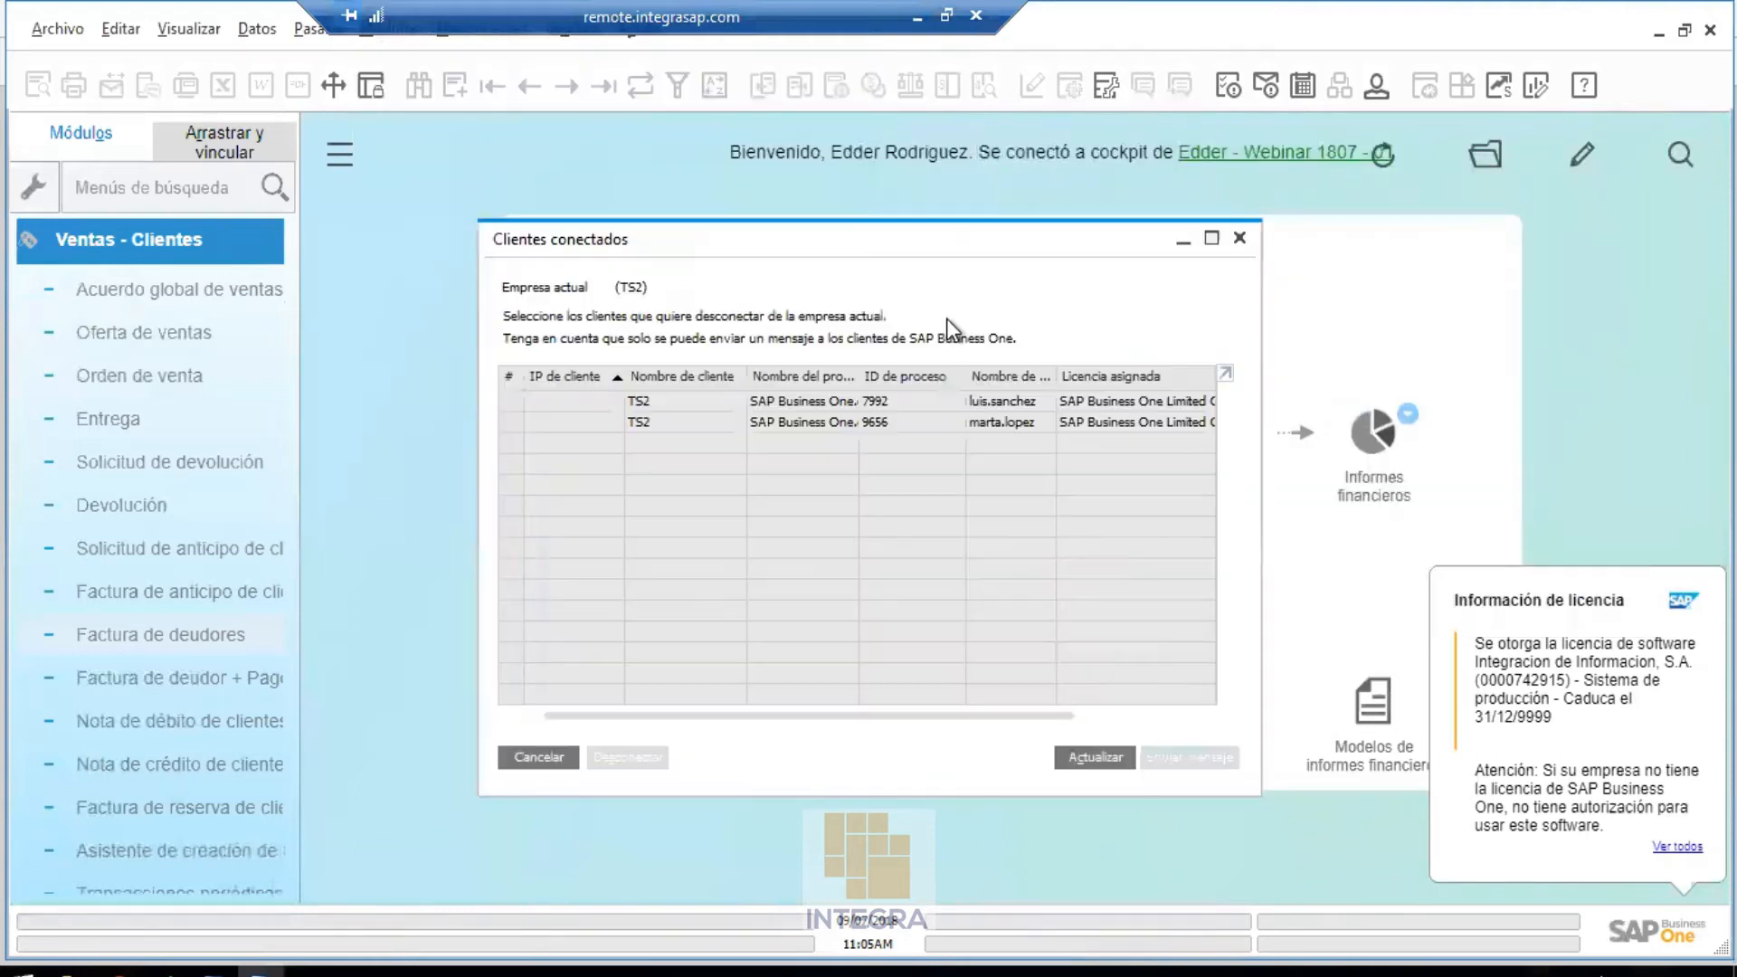
click(1239, 239)
Open Modelo de configuración de la IU from Gestión > Utilidades
click(387, 49)
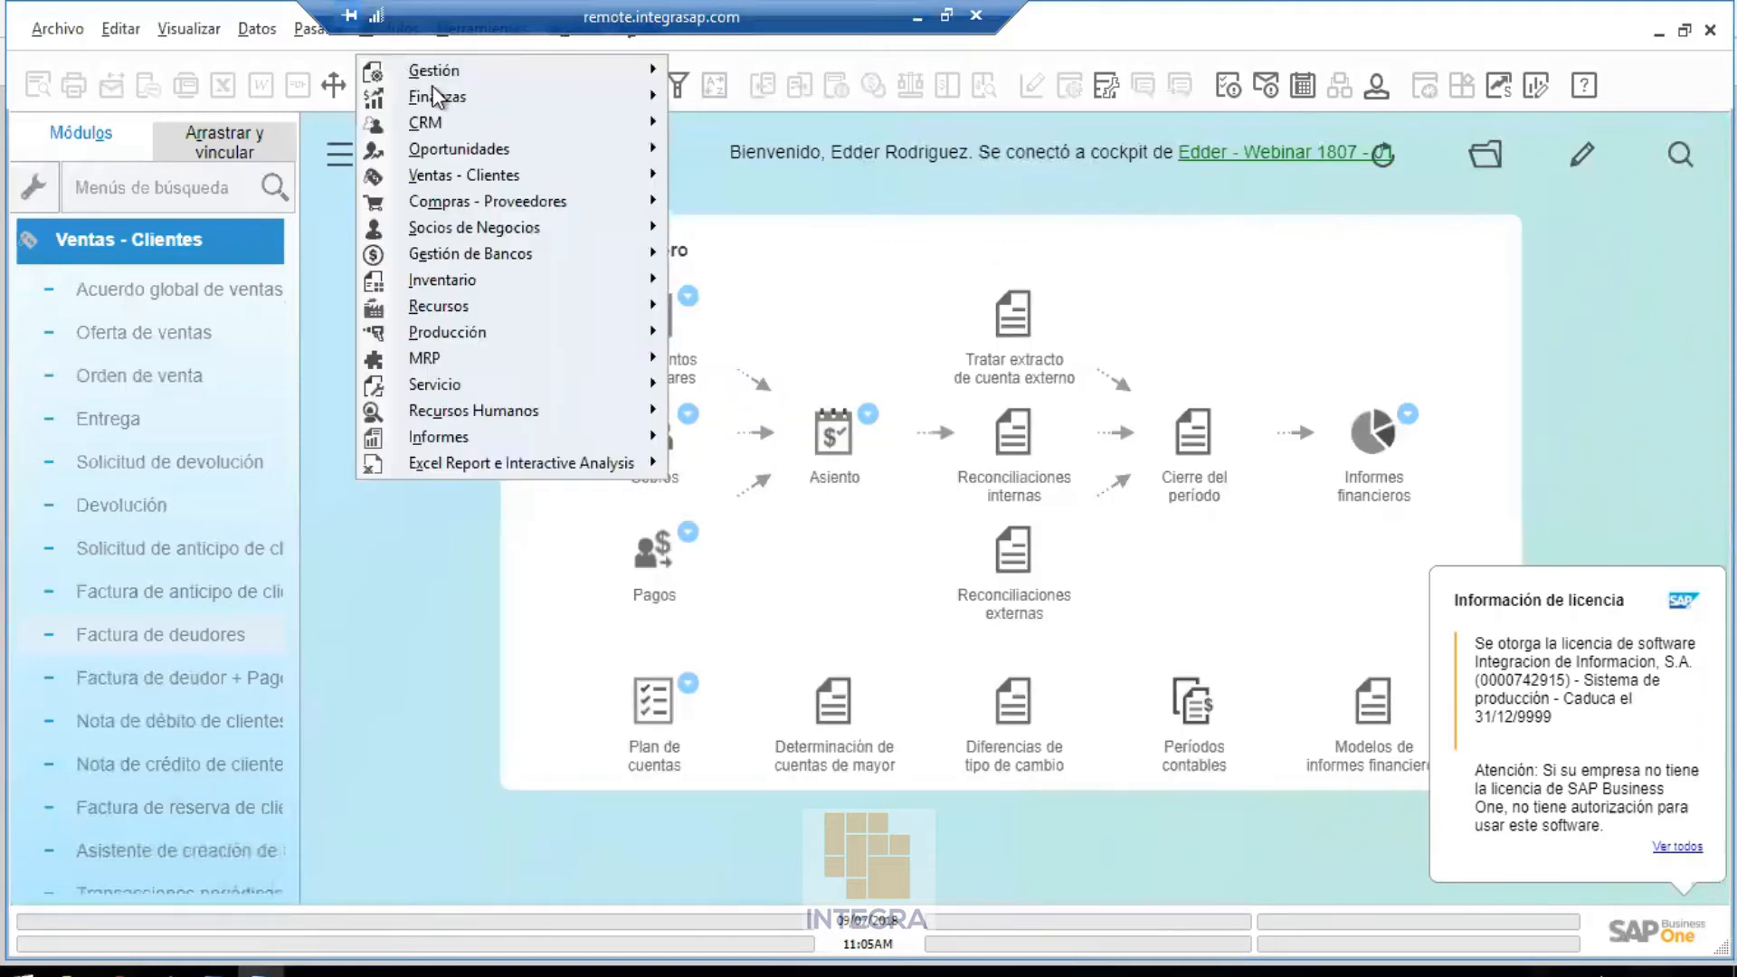
mouse_move(506, 73)
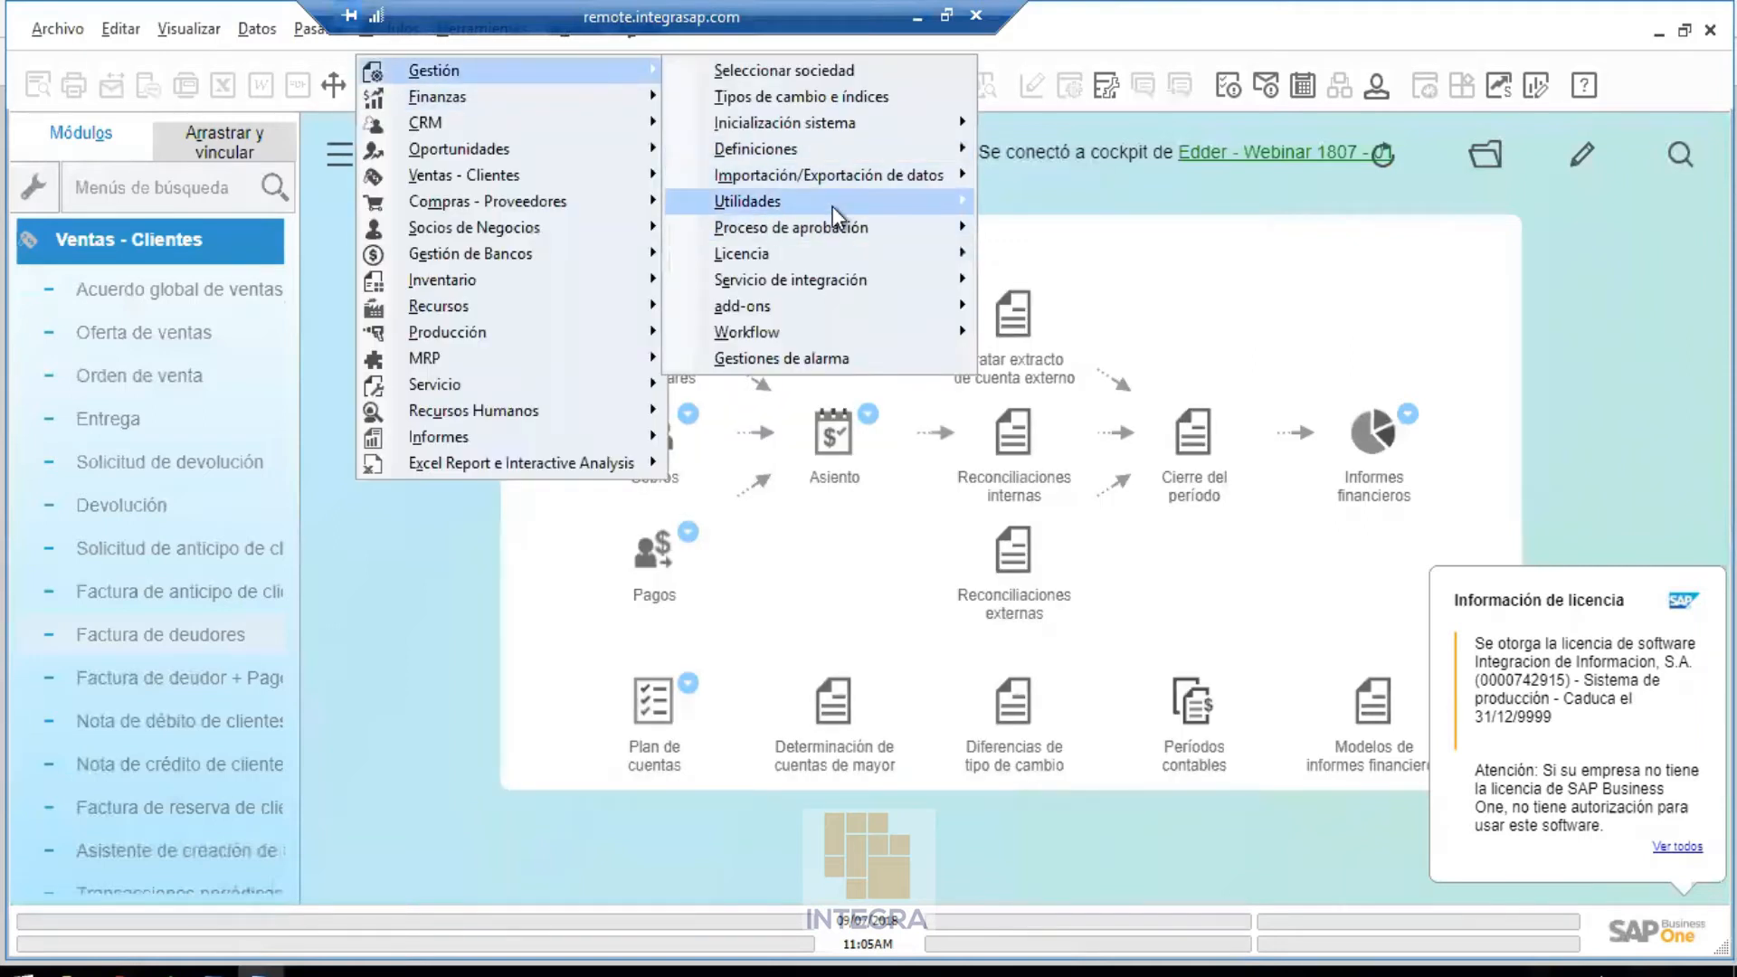
mouse_move(832, 206)
click(1164, 356)
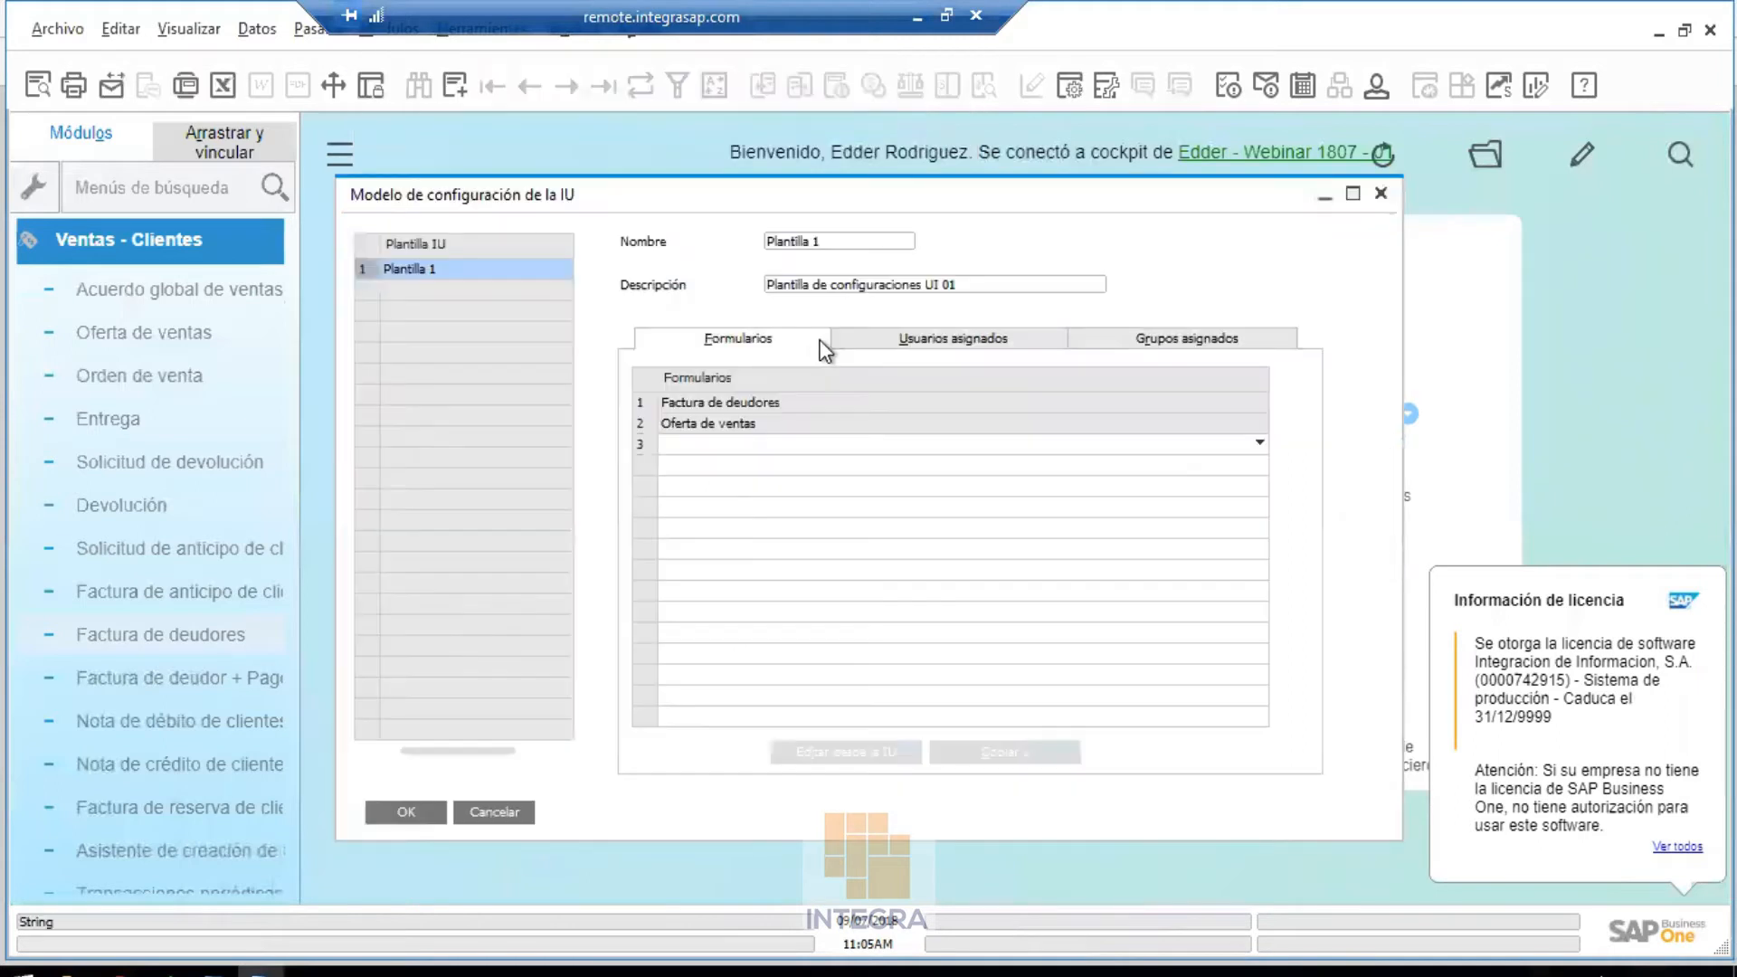
Disable Fecha del documento on Plantilla 1's Oferta de ventas form and save the layout
click(635, 422)
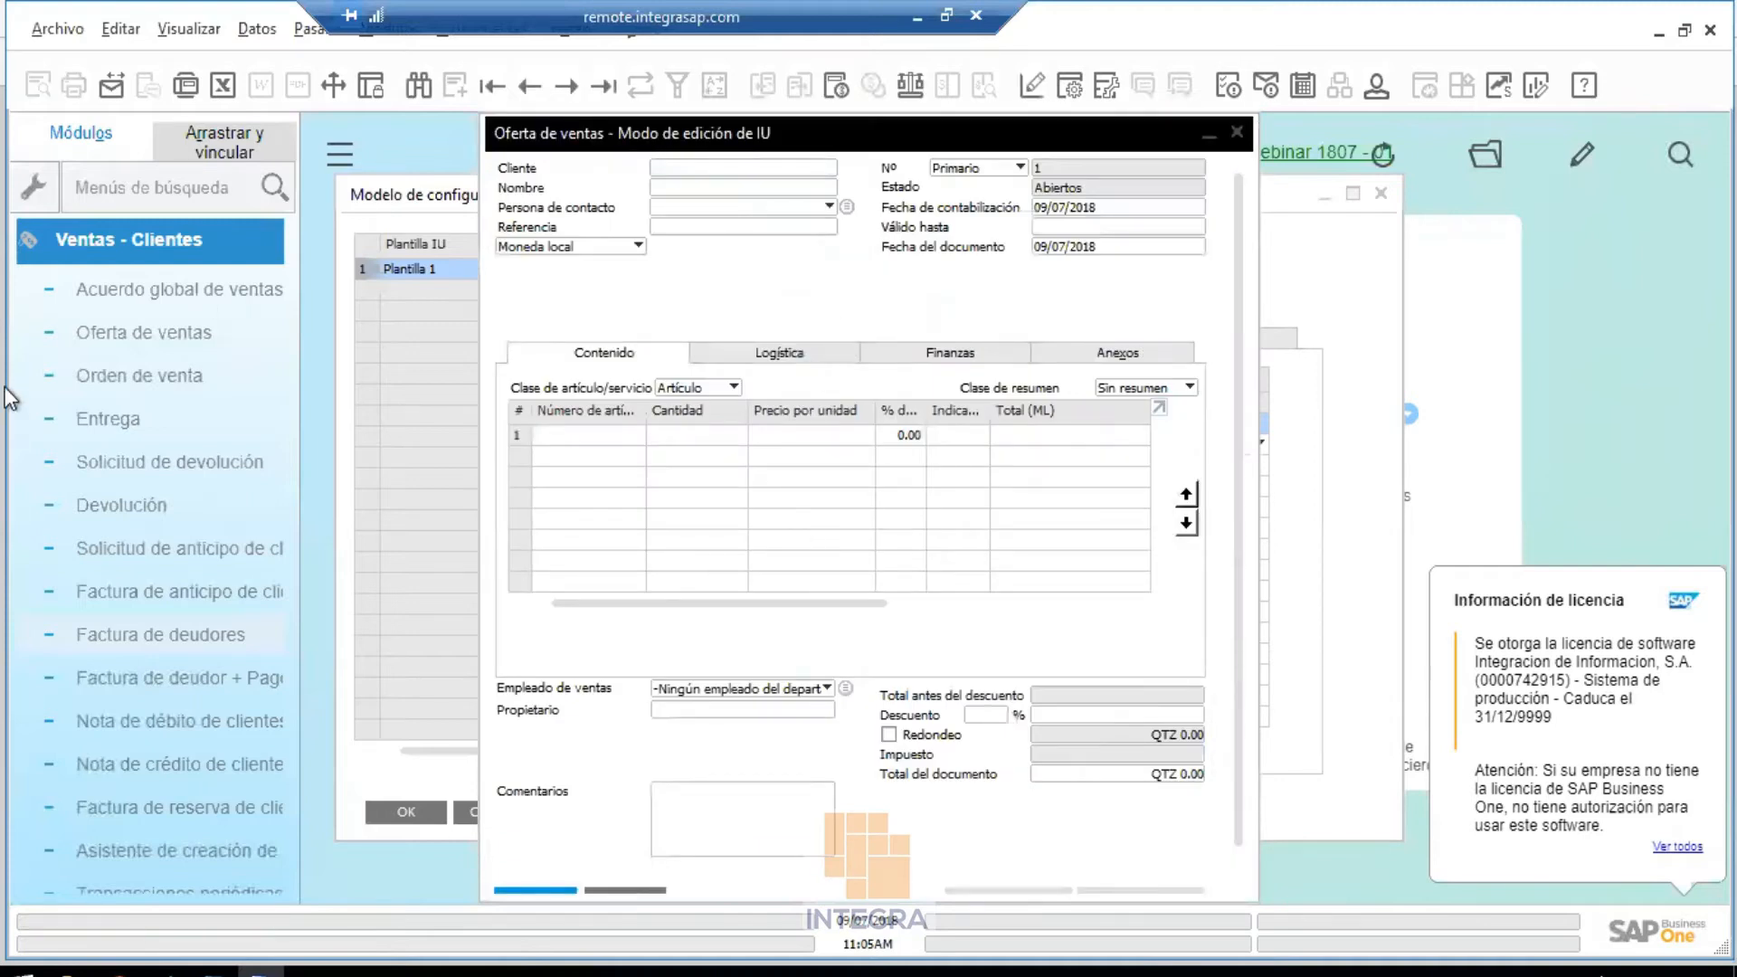
click(1068, 248)
right_click(1068, 248)
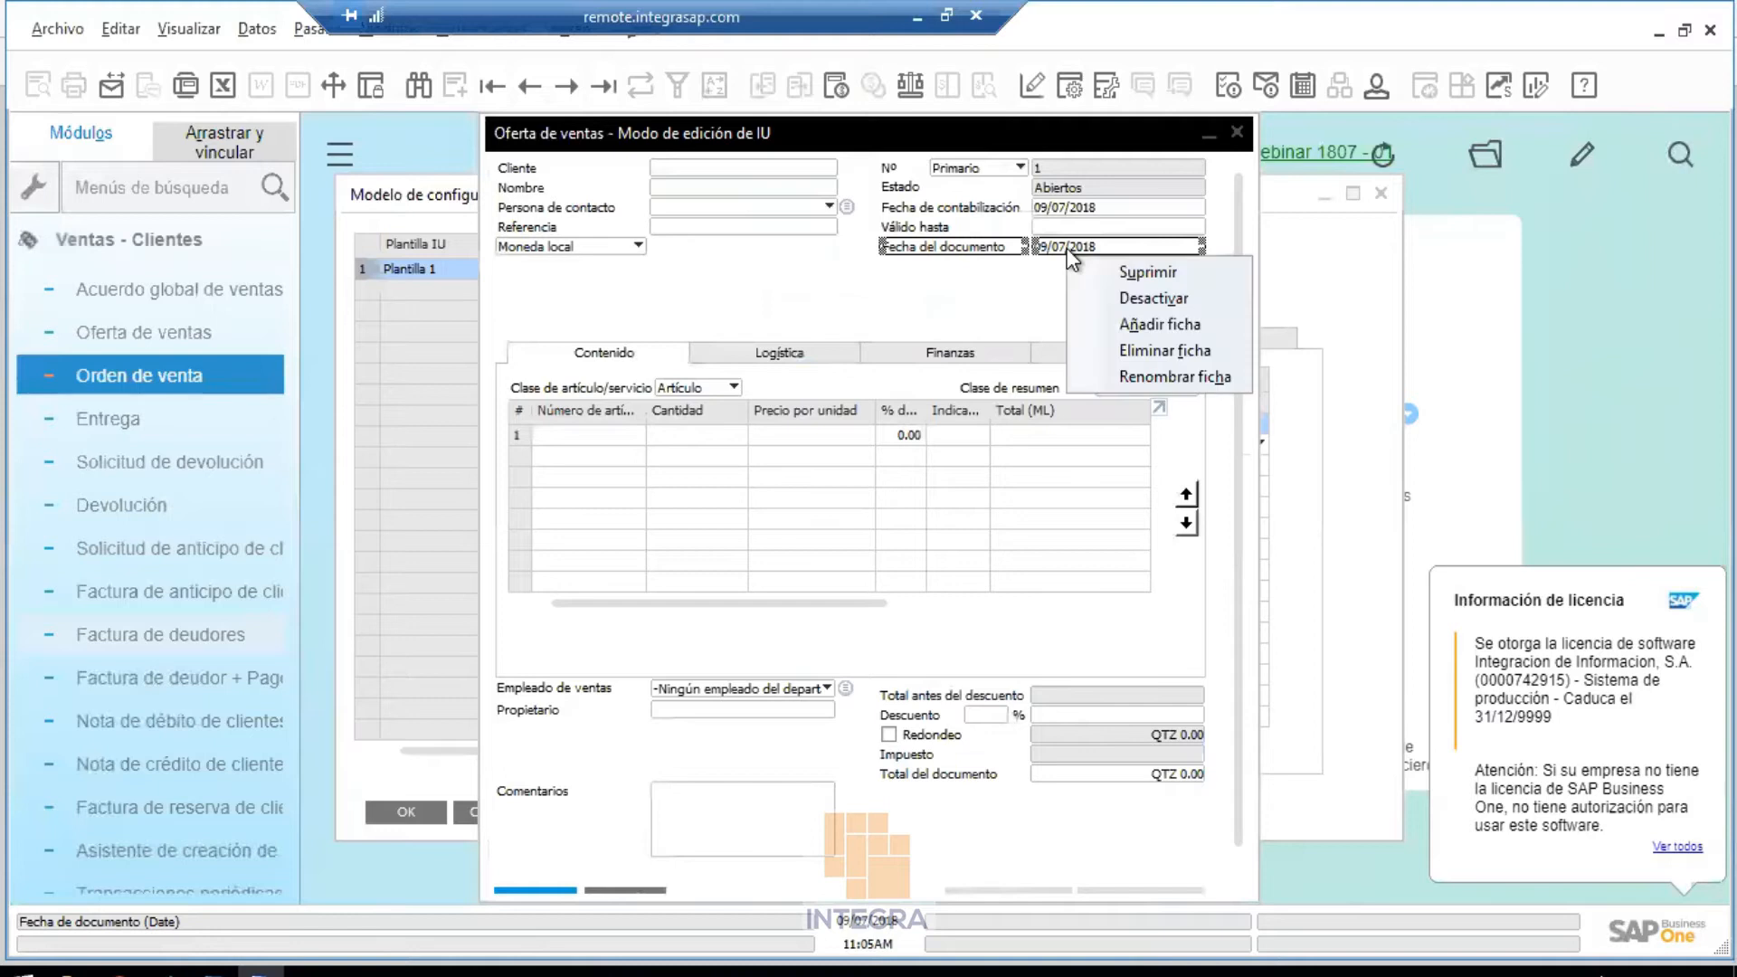
click(1163, 295)
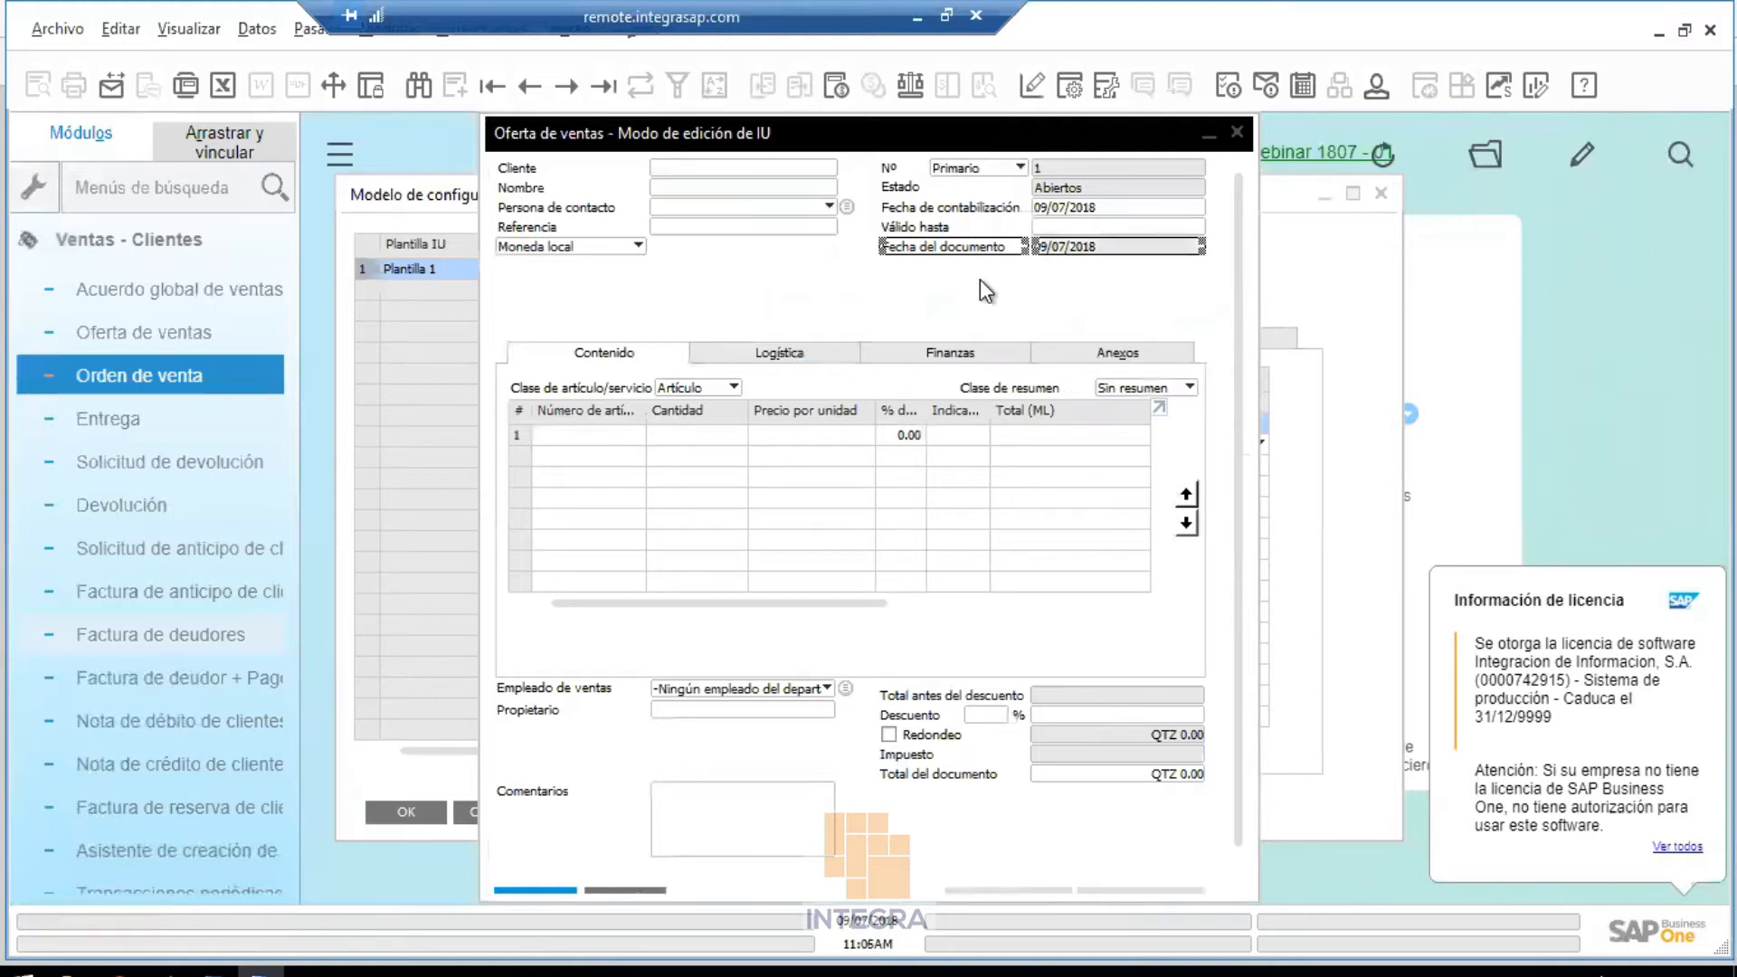
click(964, 295)
right_click(964, 295)
click(1013, 313)
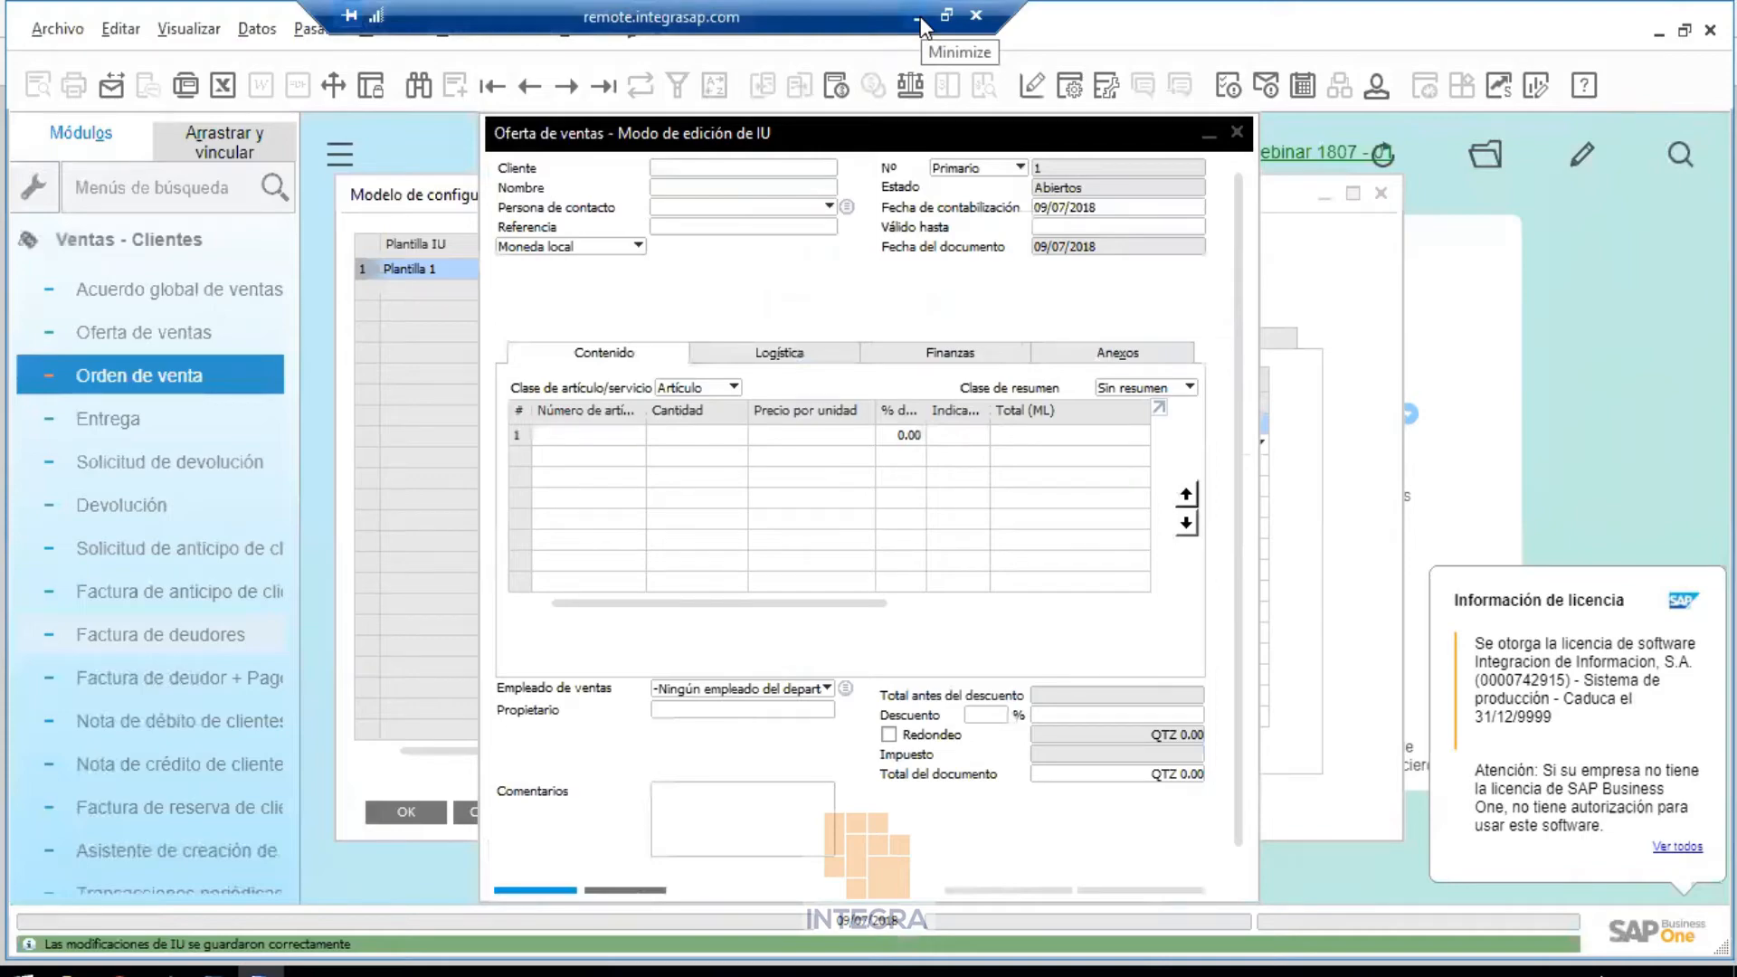
click(920, 16)
Close the second user's SAP Business One client, relaunch it, and log back into the company
mouse_move(609, 971)
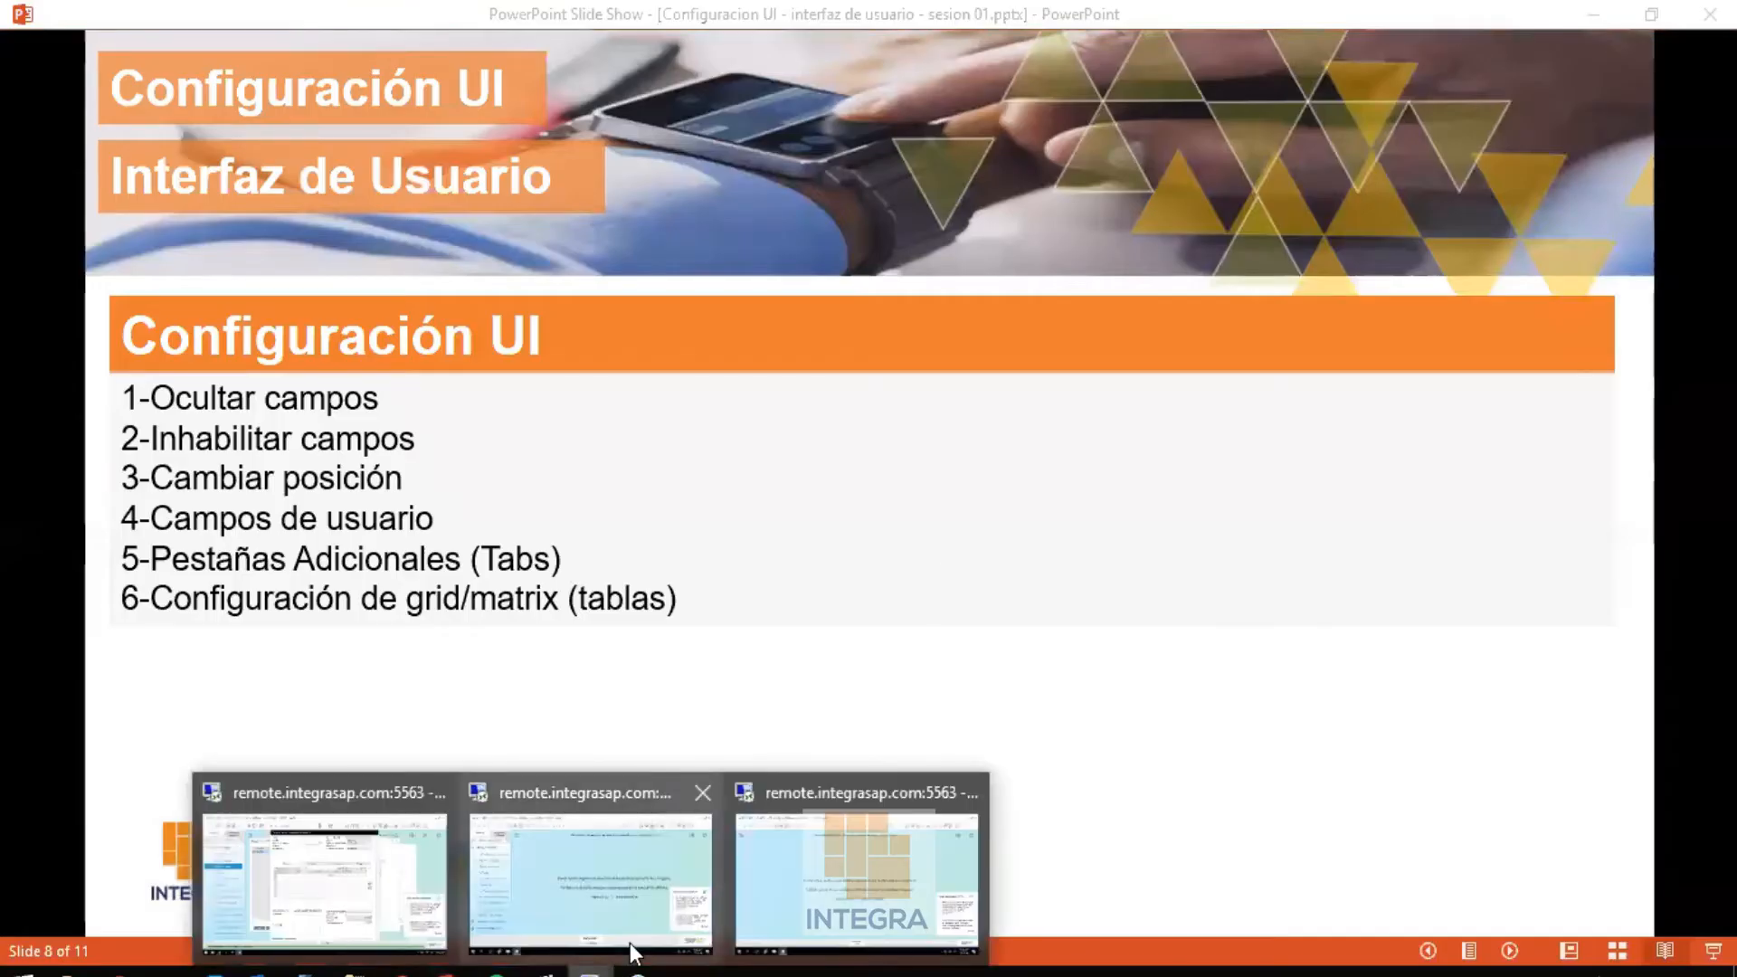
click(857, 882)
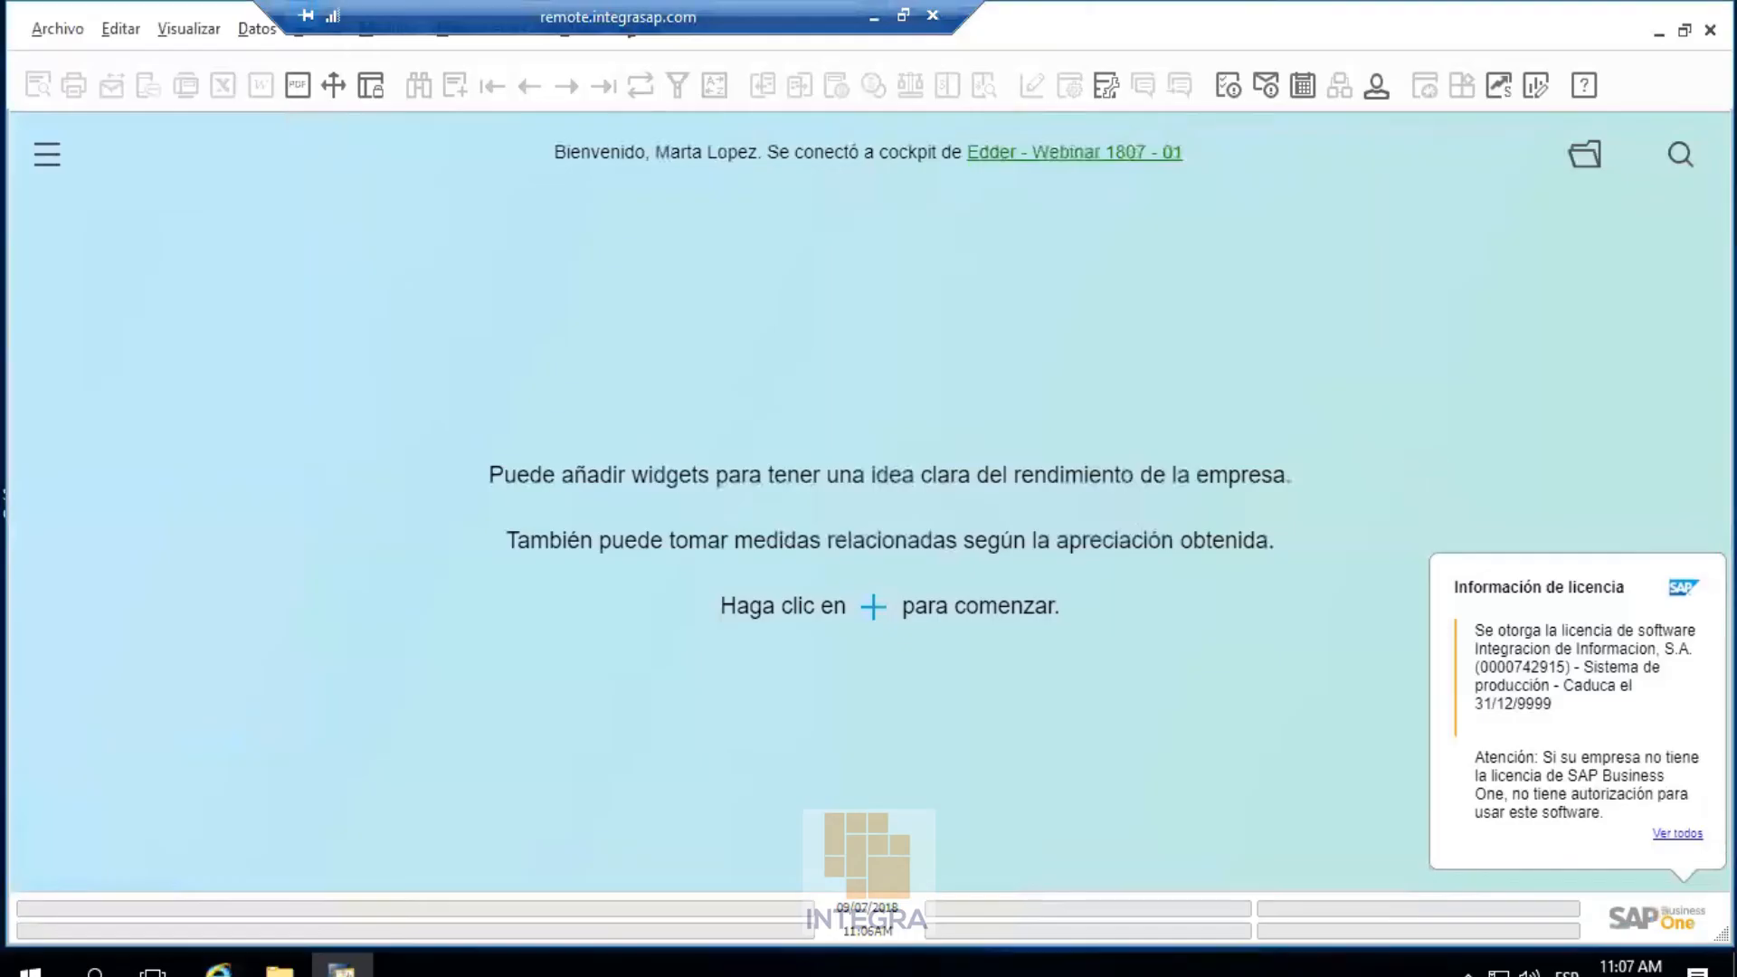
click(1709, 30)
click(609, 518)
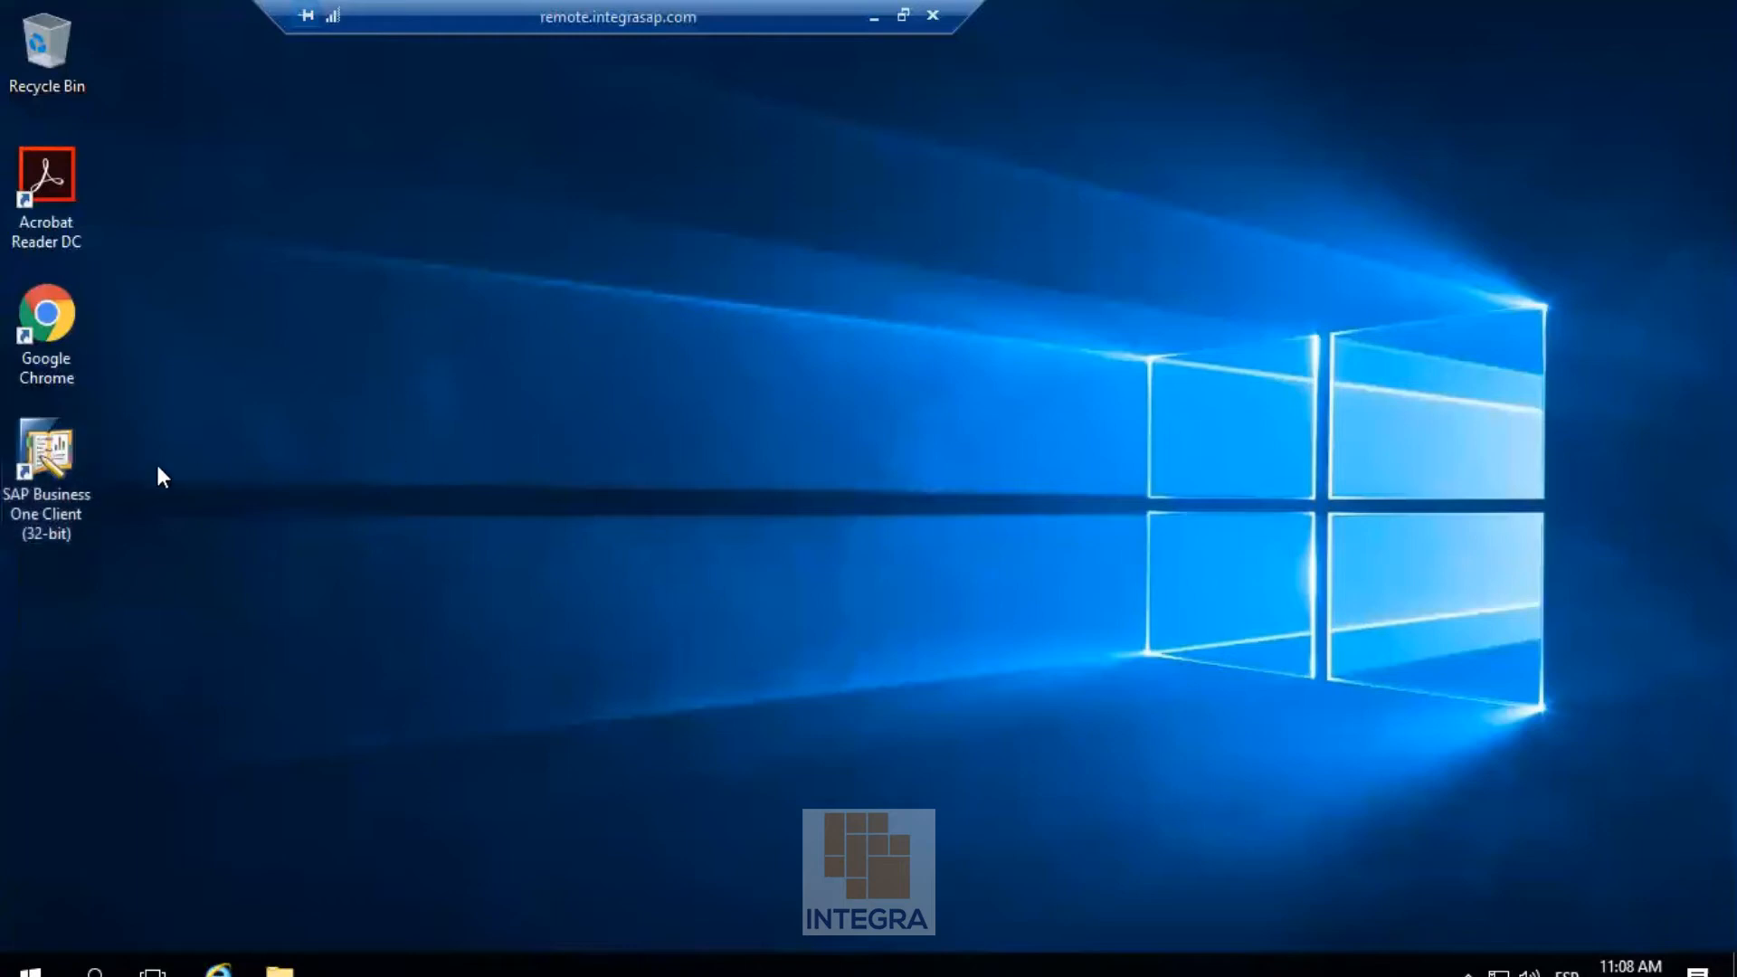
double_click(42, 468)
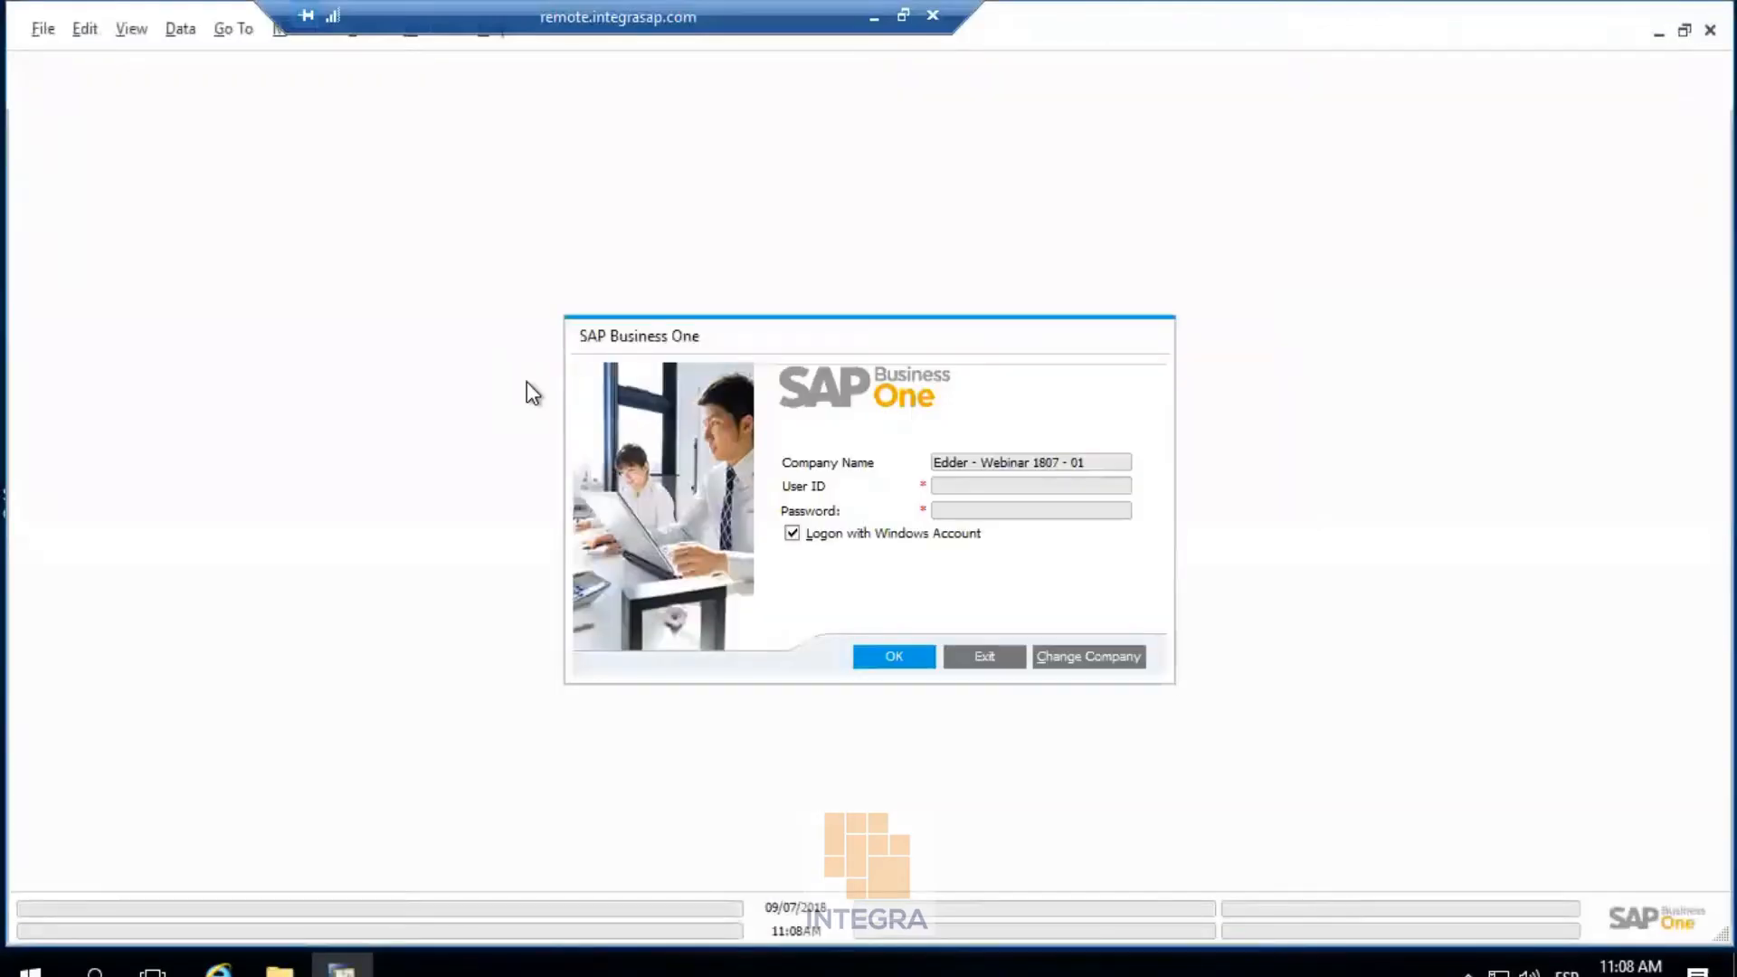
click(892, 657)
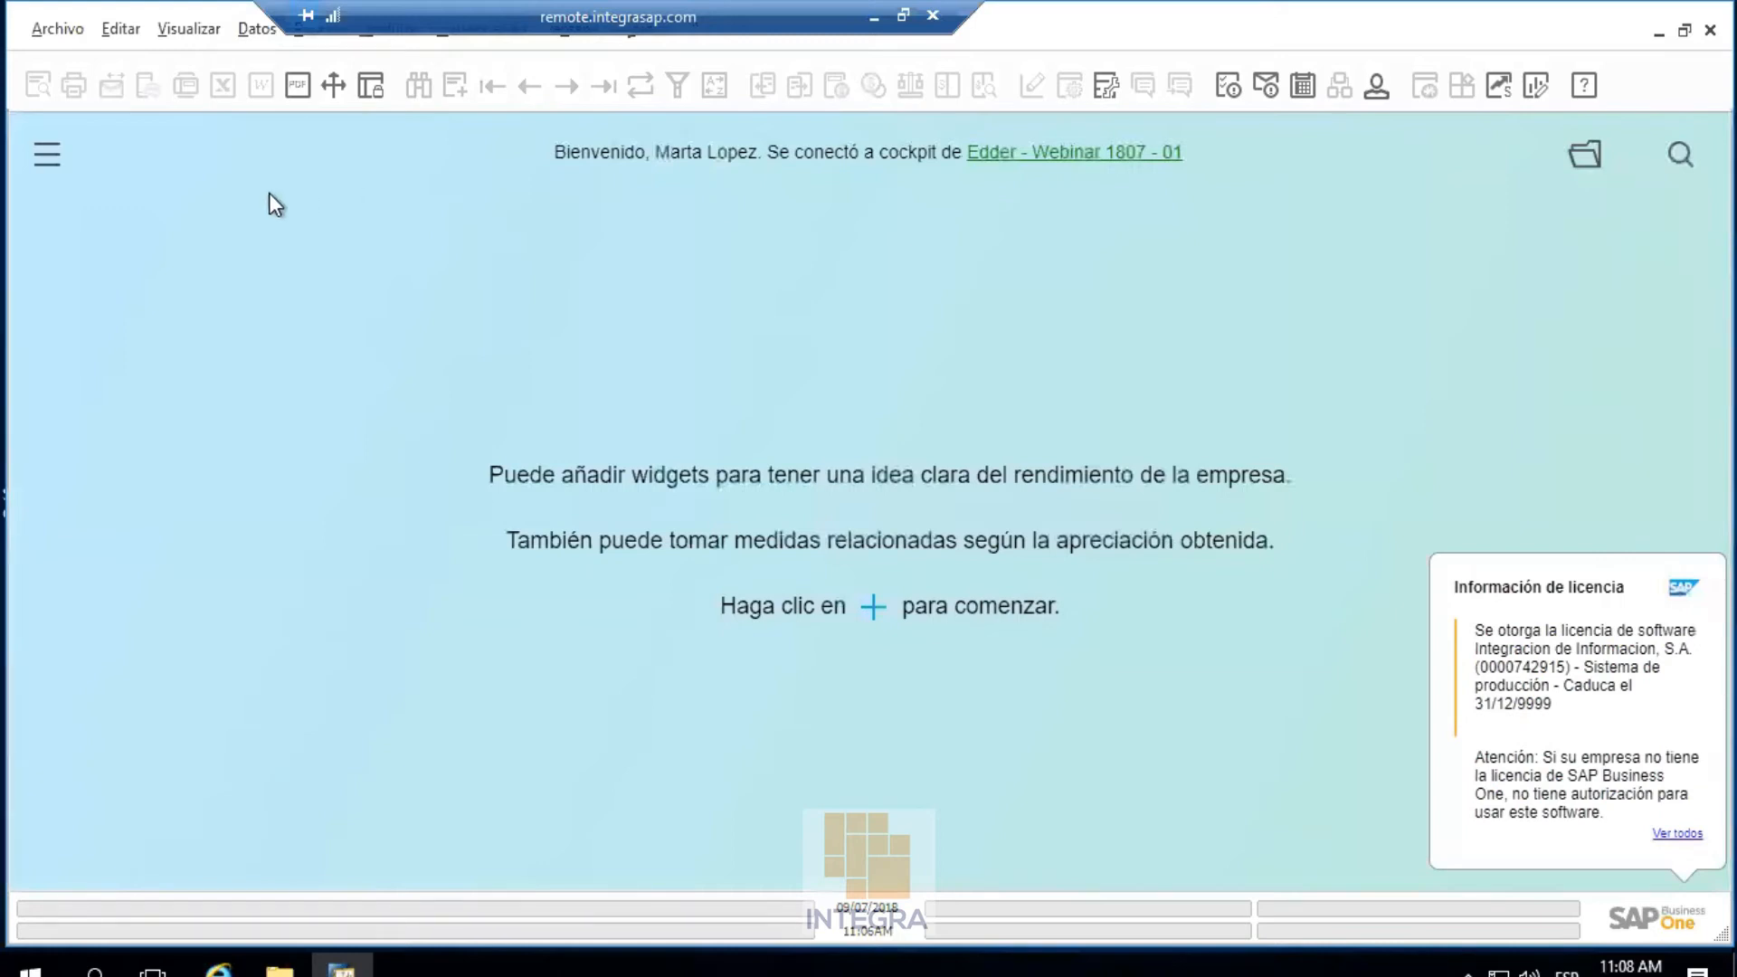
Open a new sales quotation from Ventas - Clientes and choose customer C1
click(51, 155)
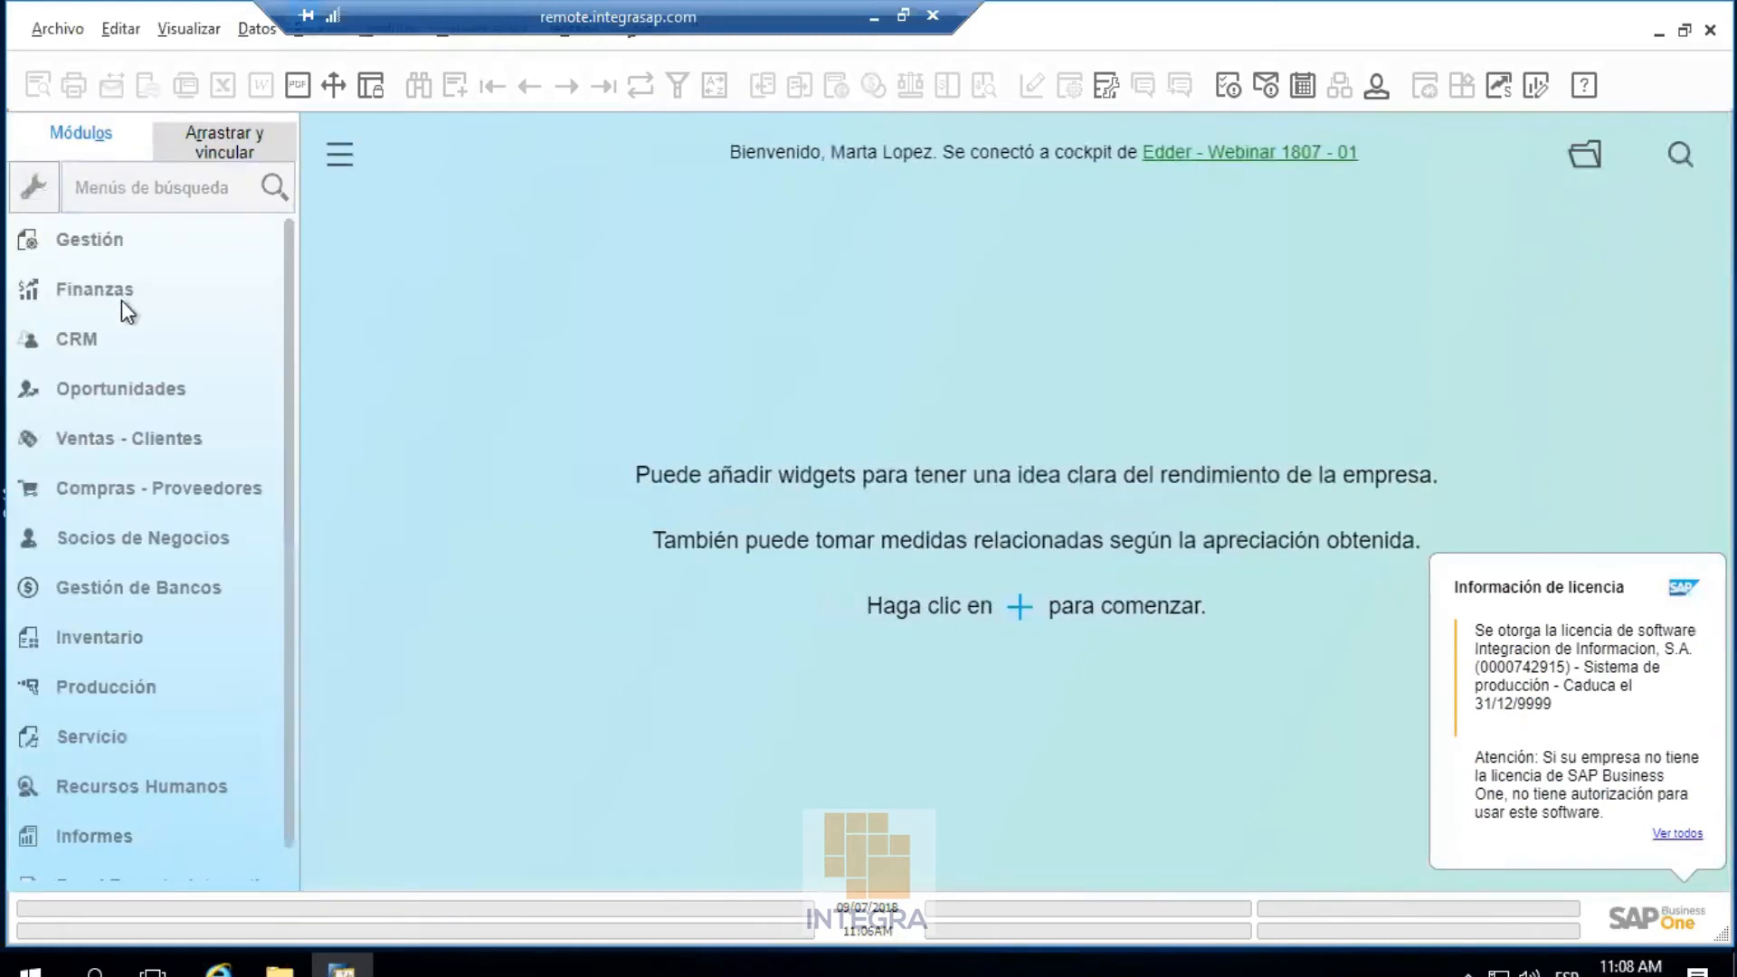
click(102, 436)
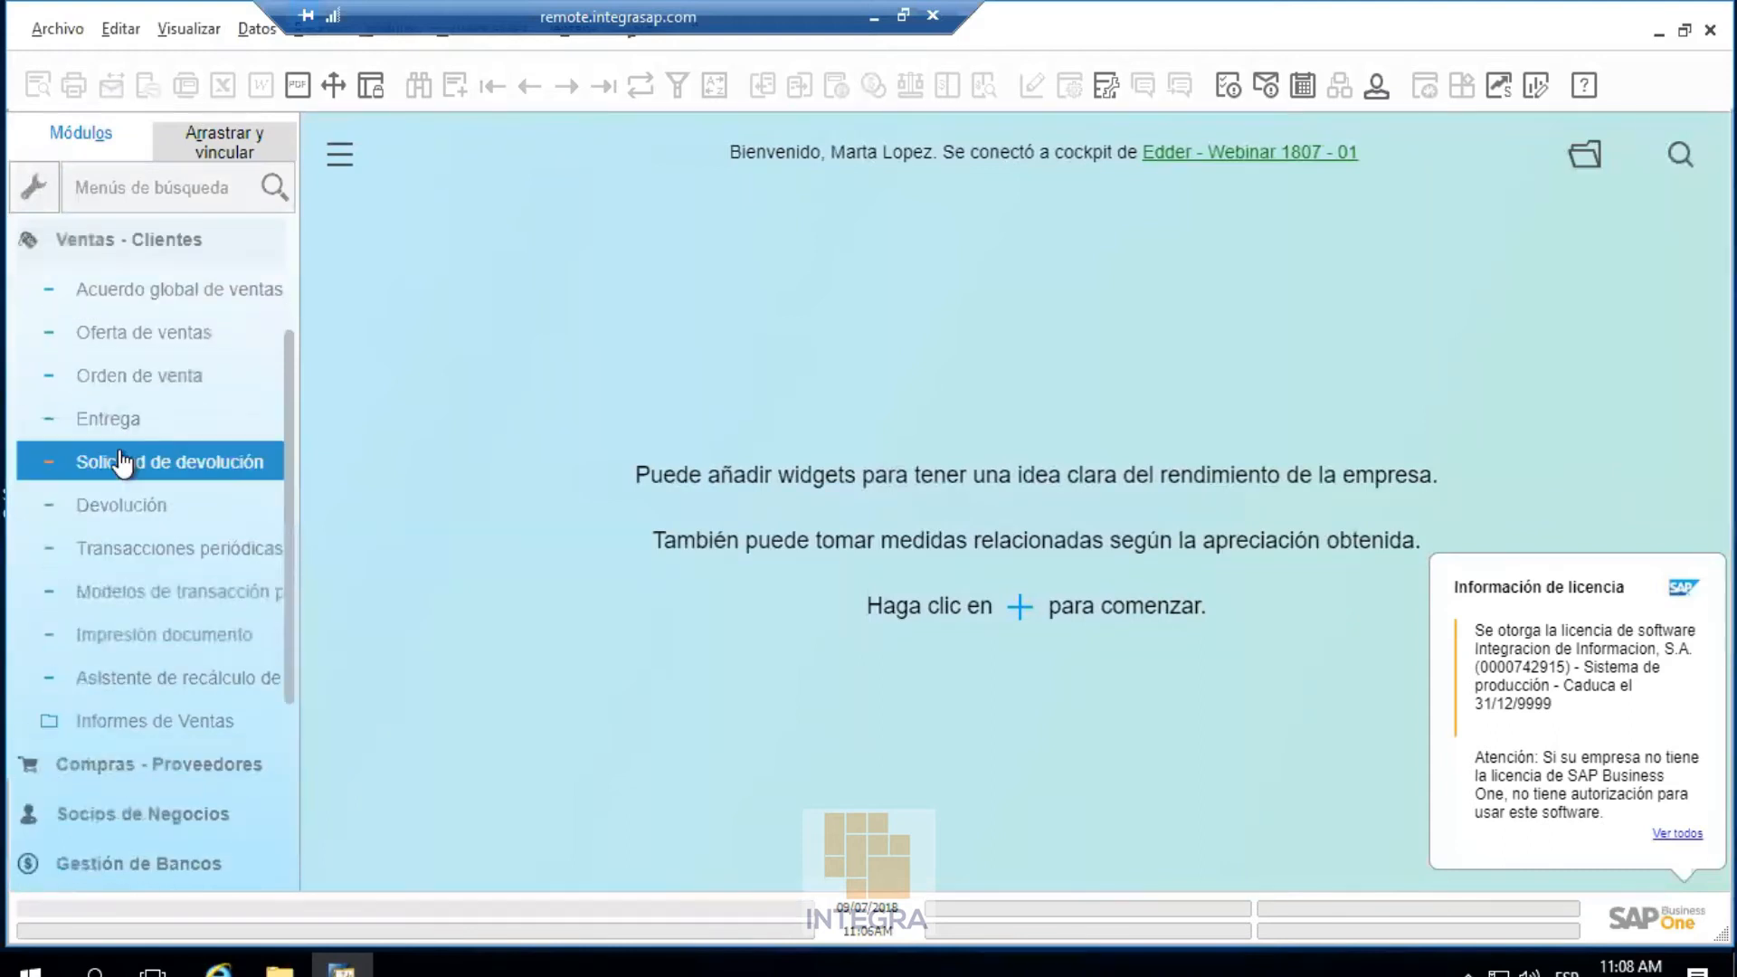
click(149, 376)
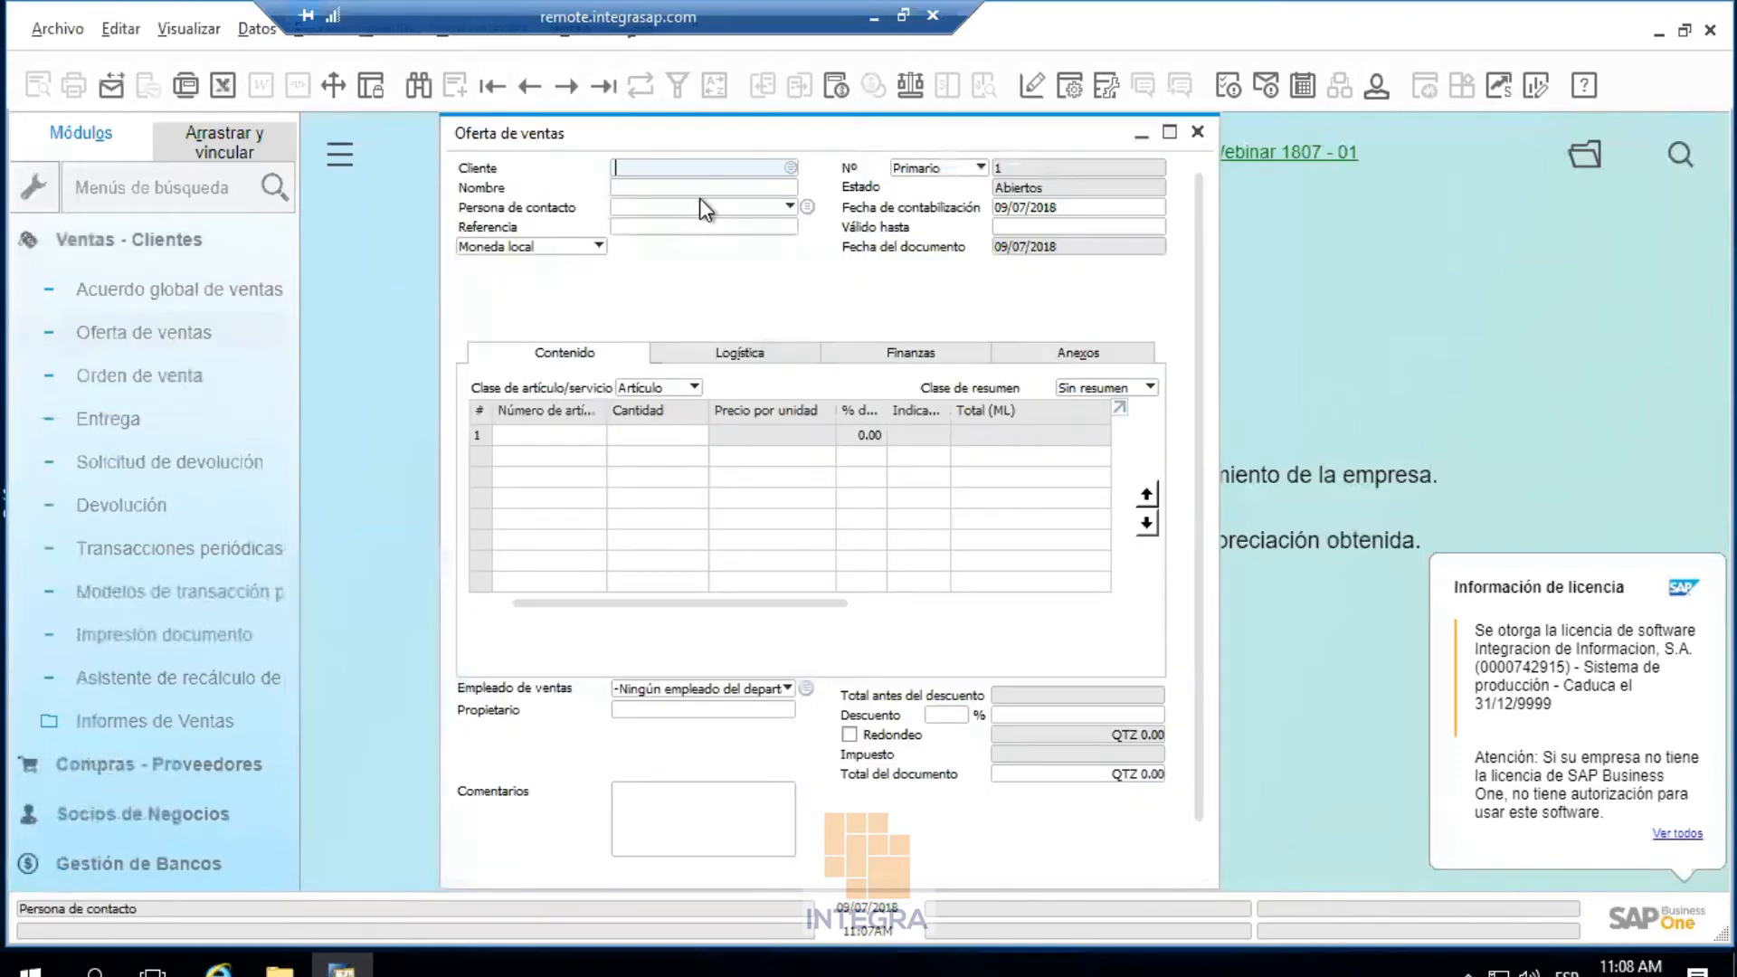
key(Tab)
double_click(718, 419)
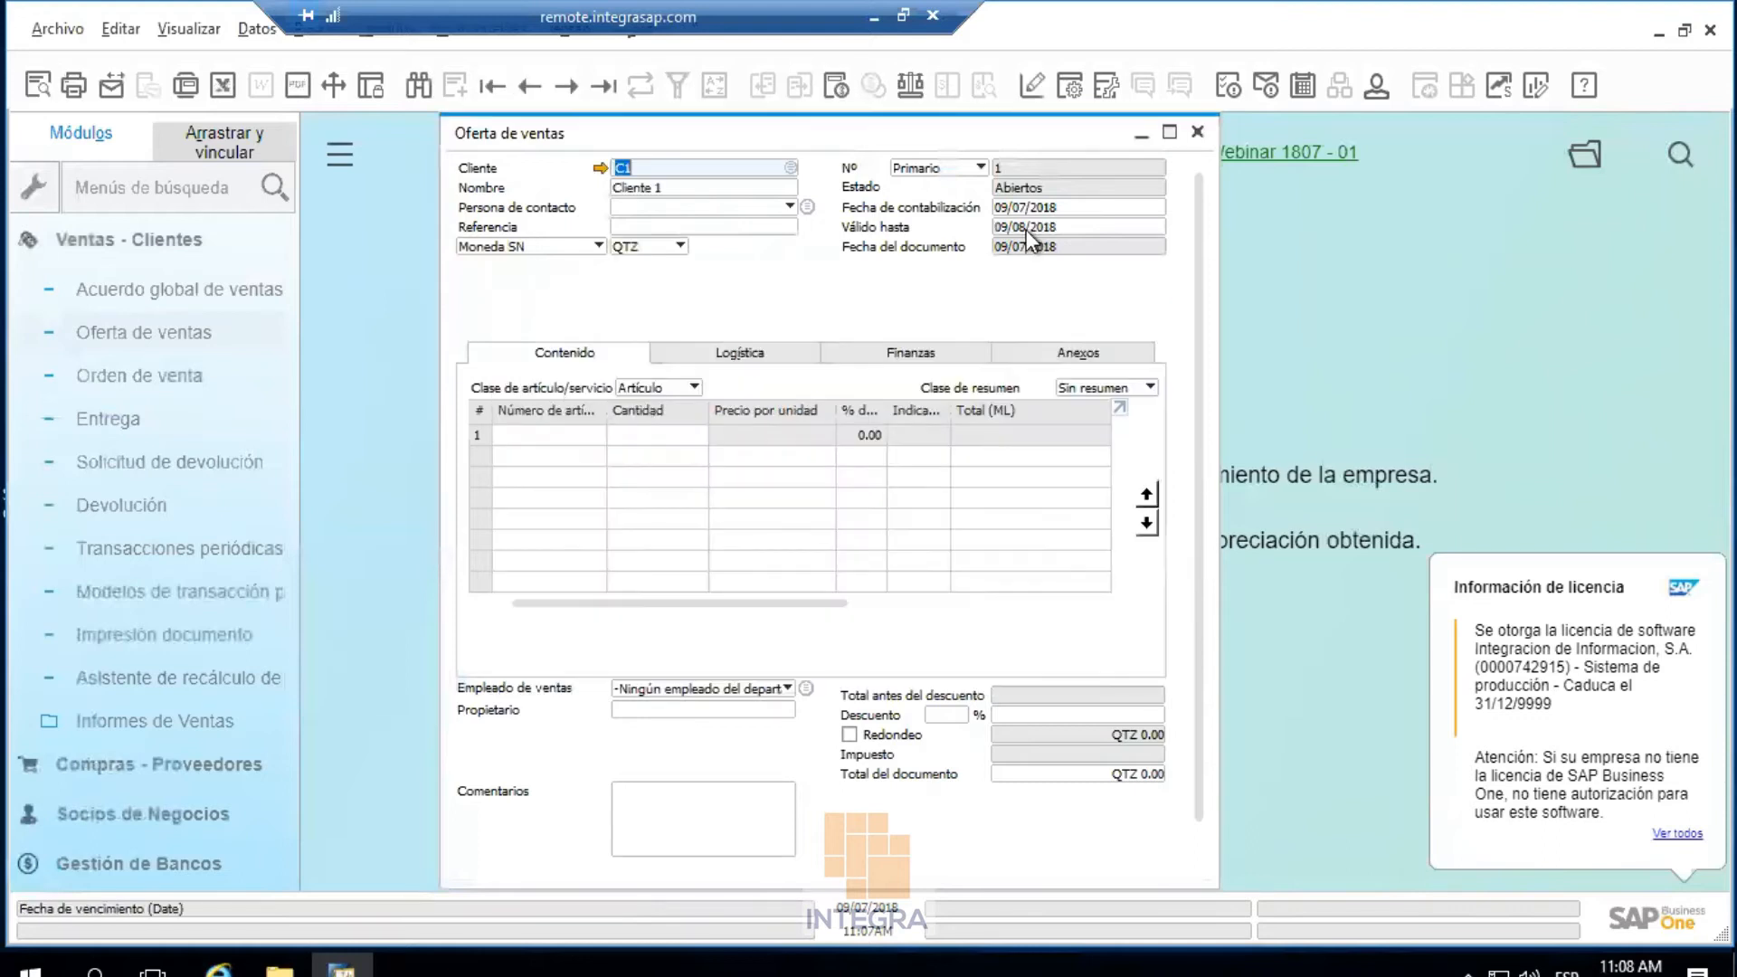
click(1033, 226)
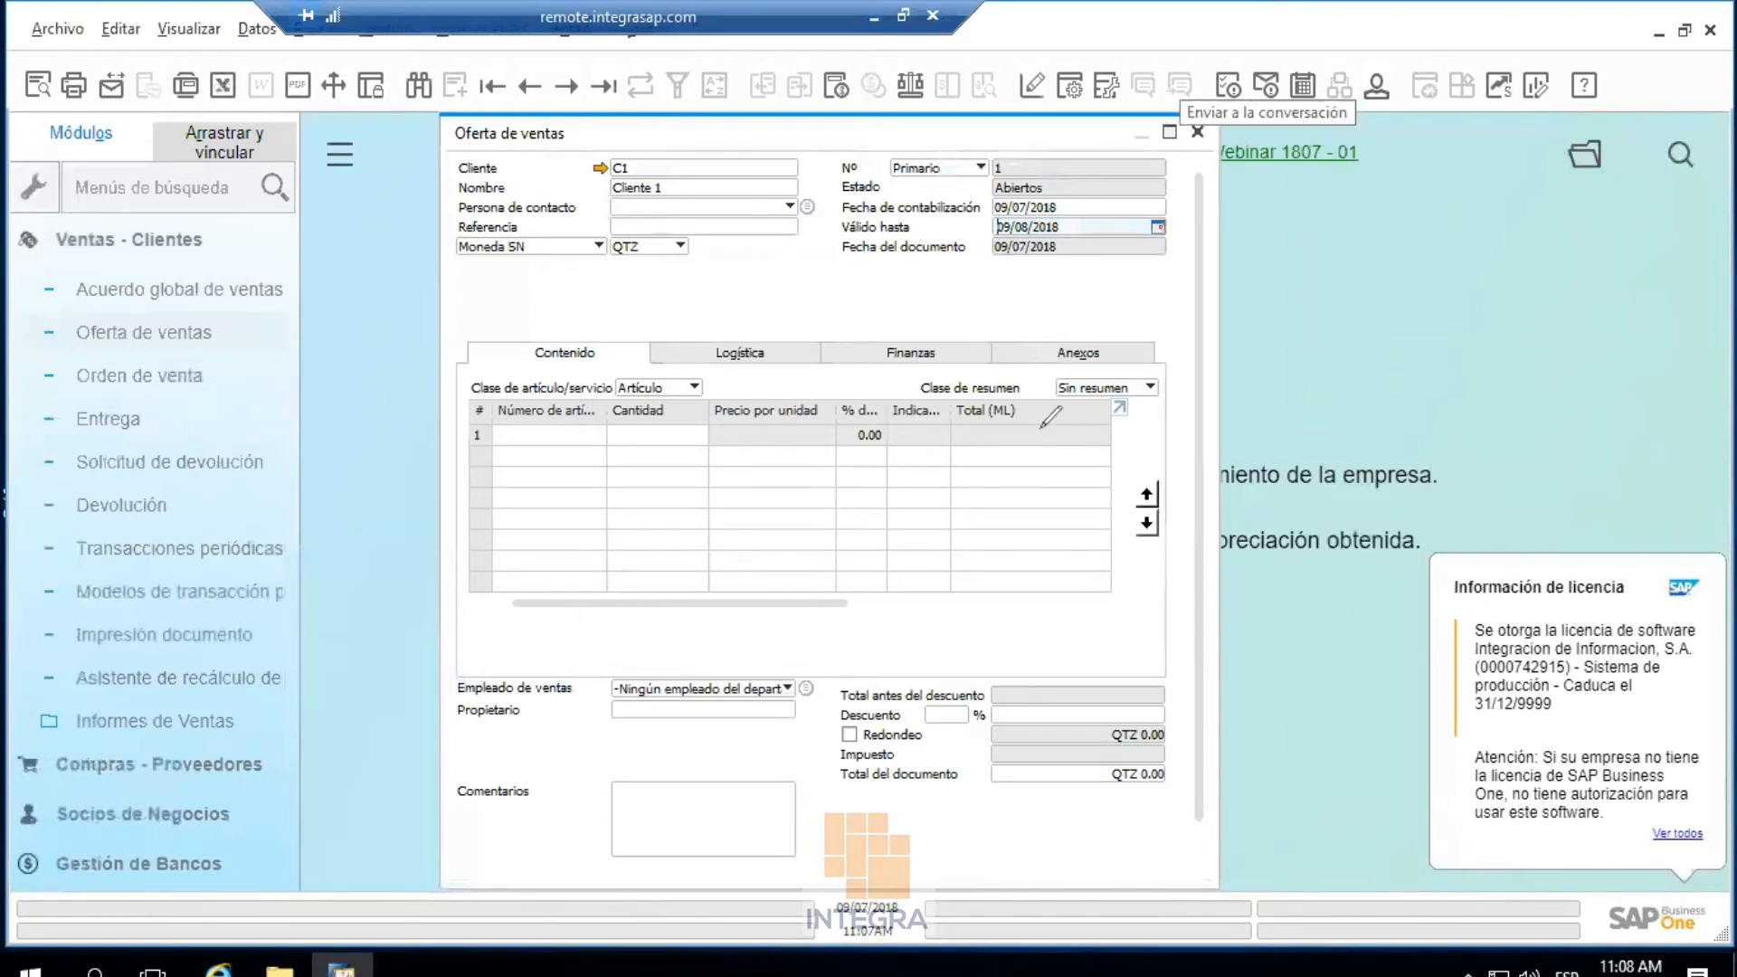
click(958, 259)
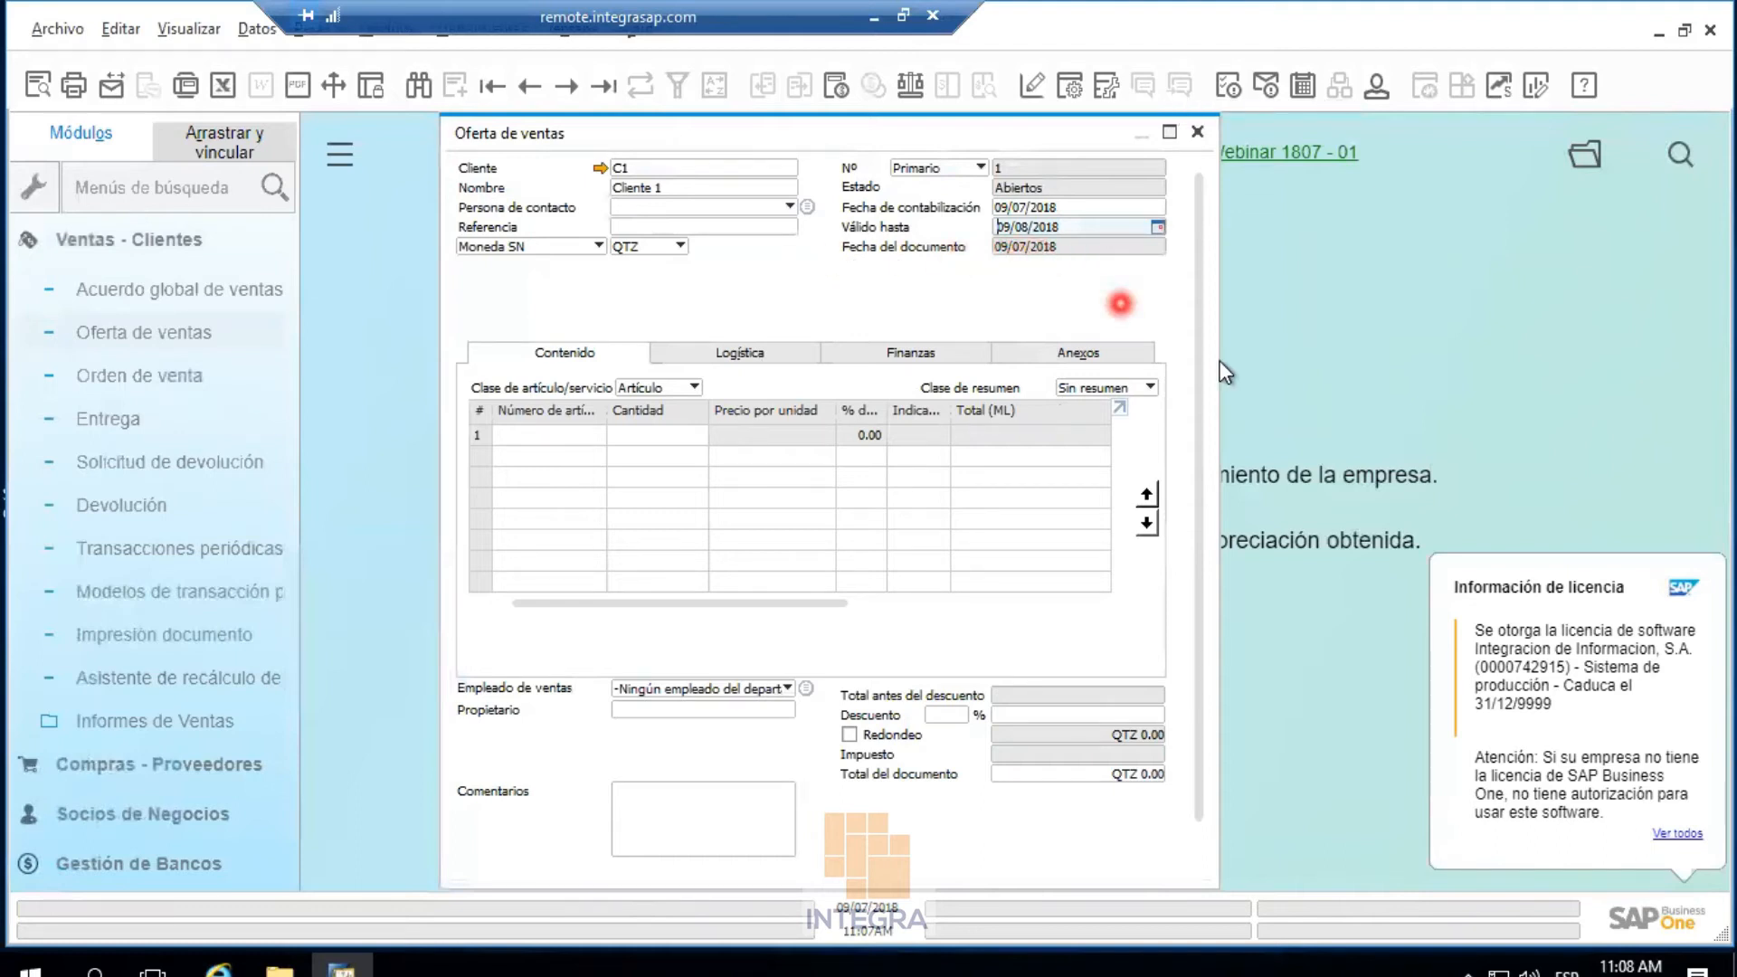
Discard the quotation without saving and close SAP Business One, confirming with Sí
click(1197, 133)
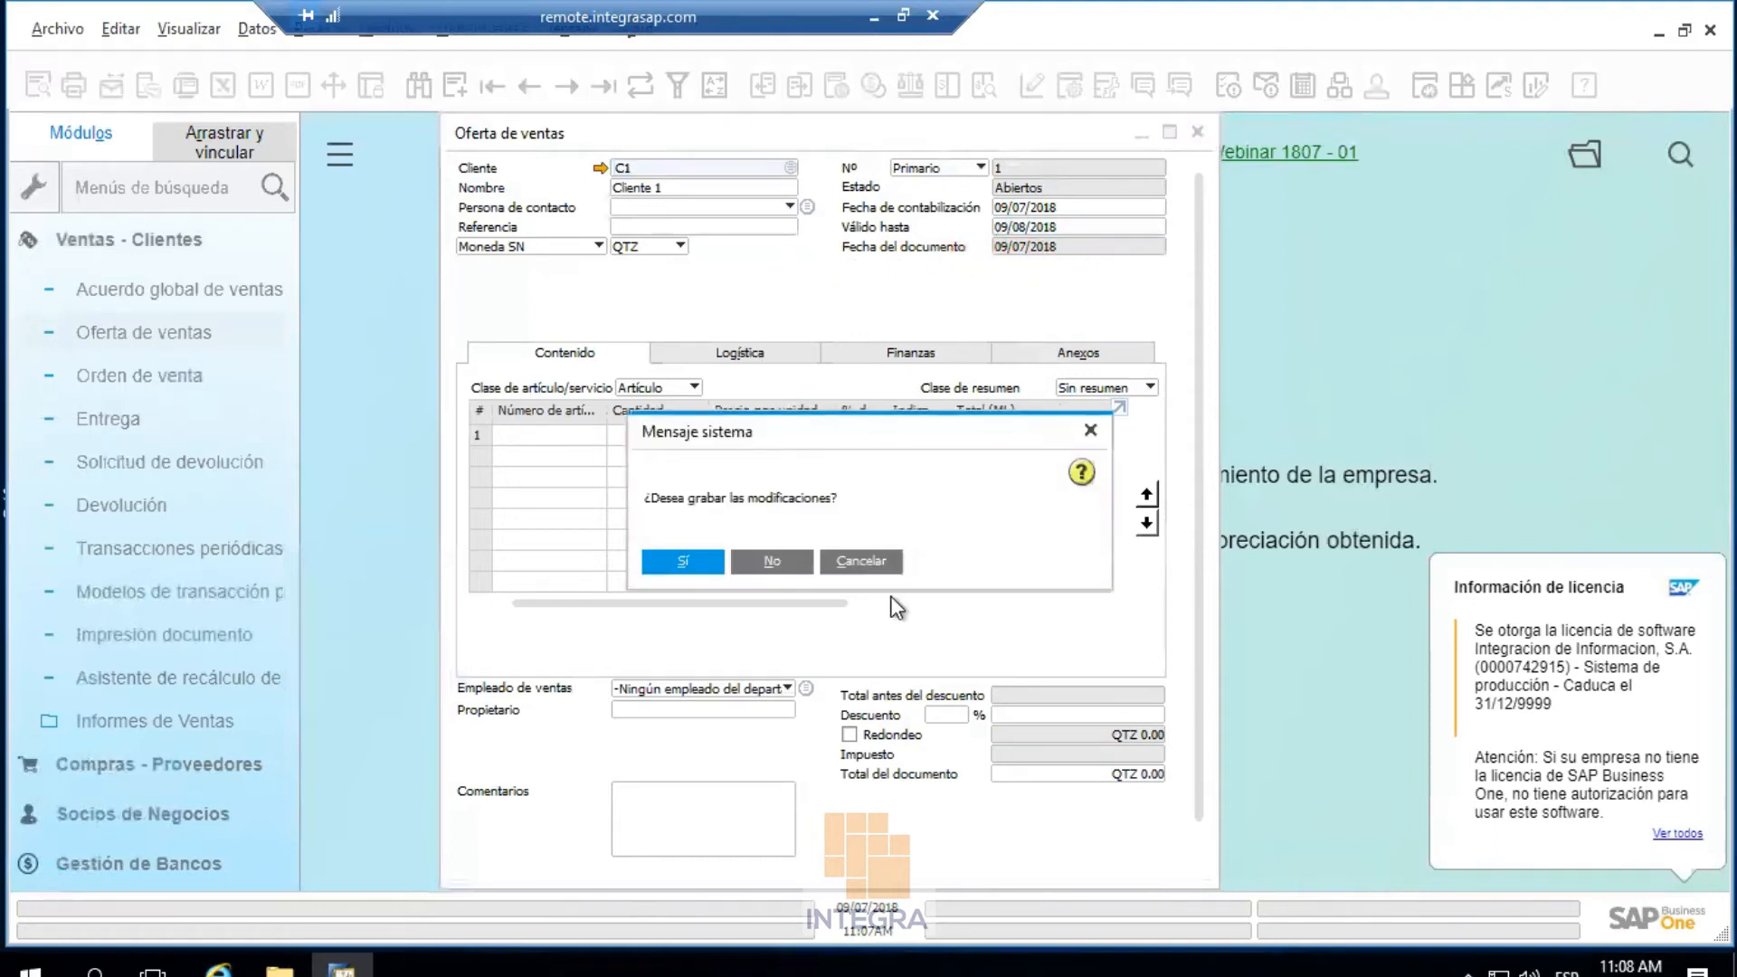
click(771, 560)
key(alt+F4)
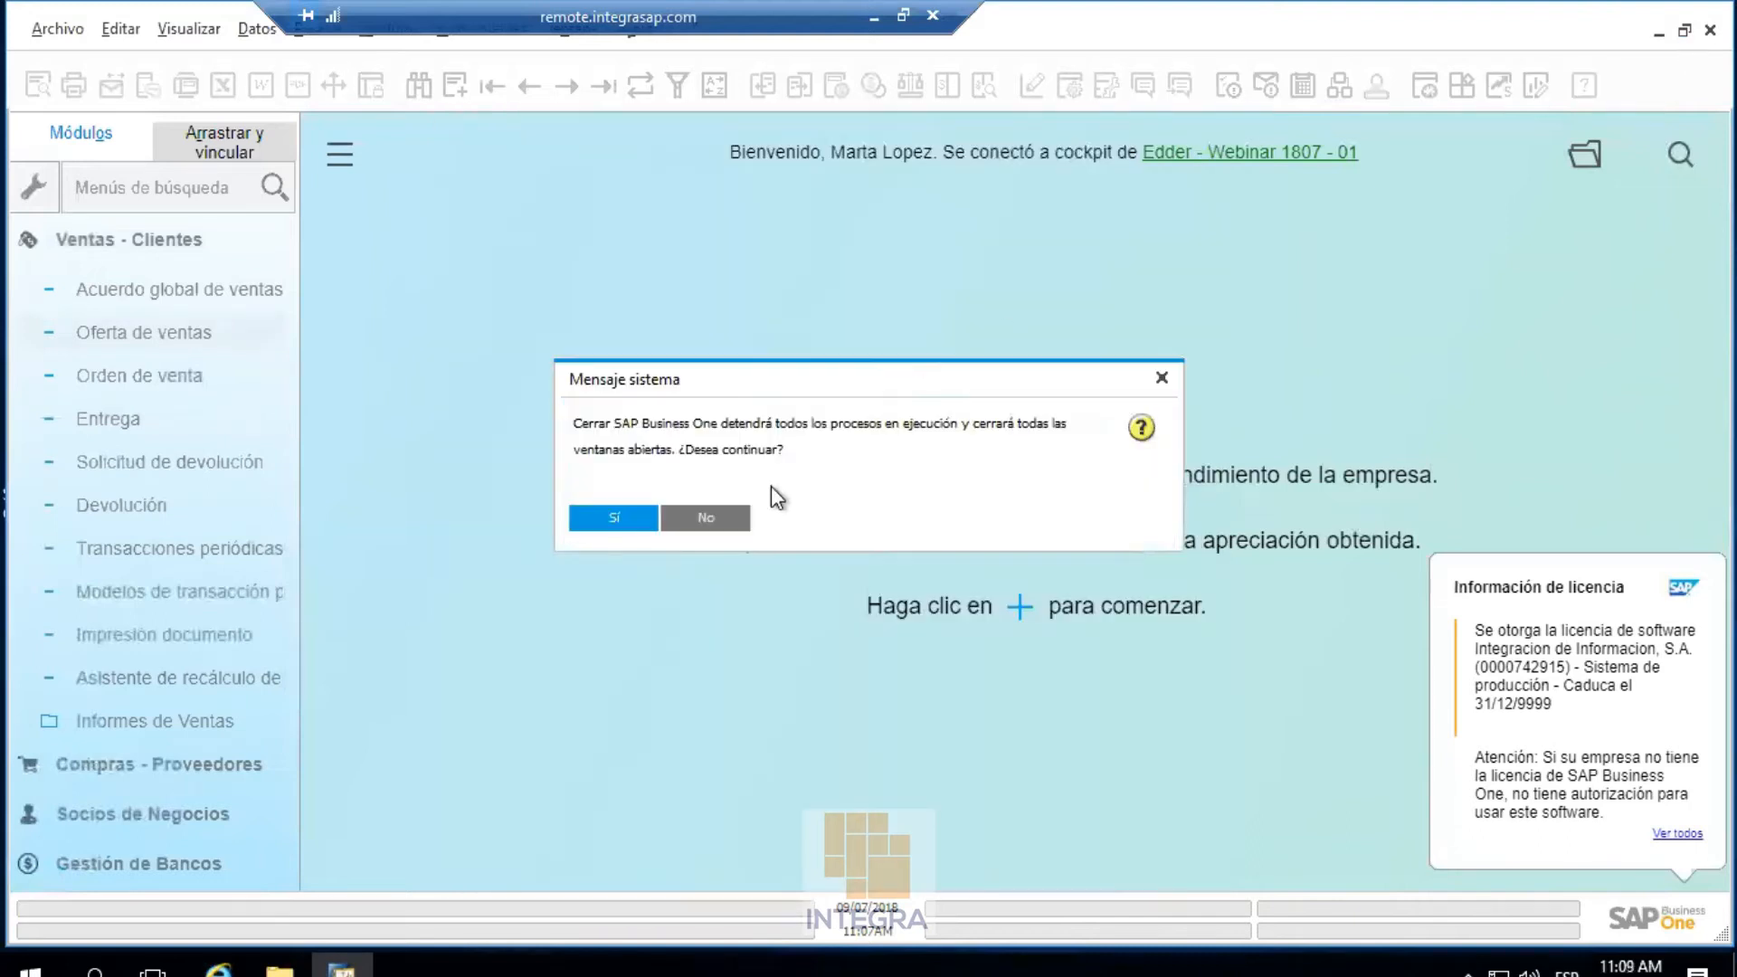
click(615, 519)
click(872, 18)
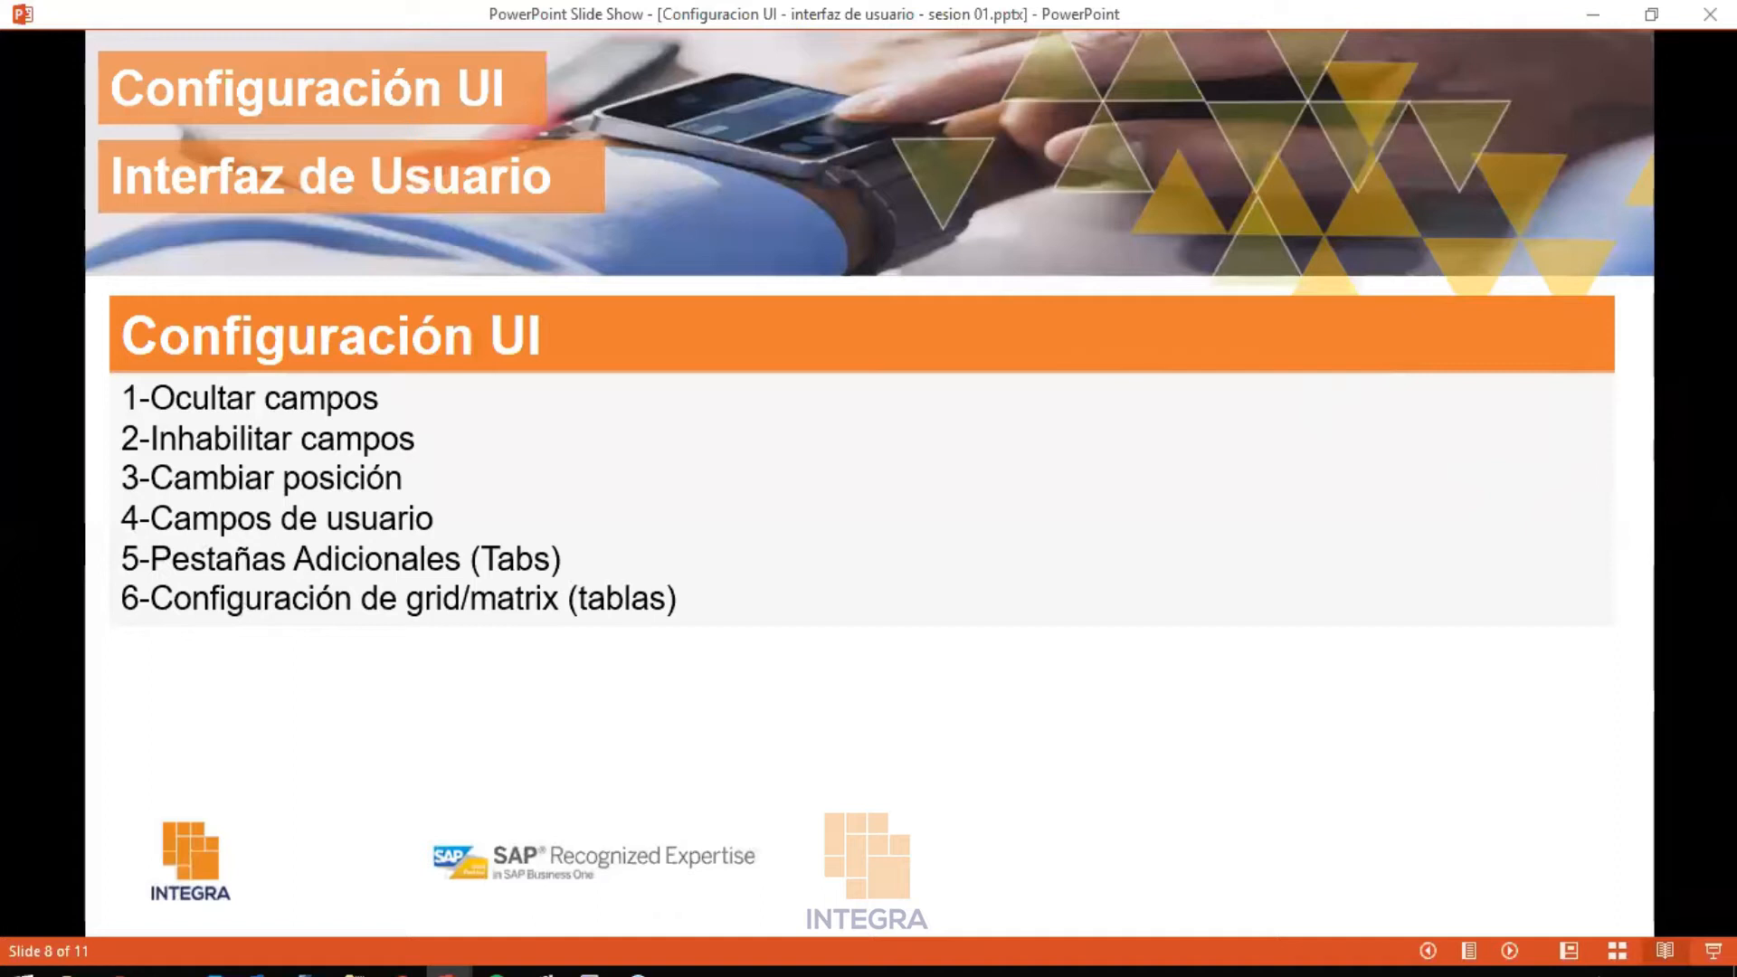
In the UI edit session, drag Condiciones de pago and Empleado de ventas from Finanzas into the header
click(590, 969)
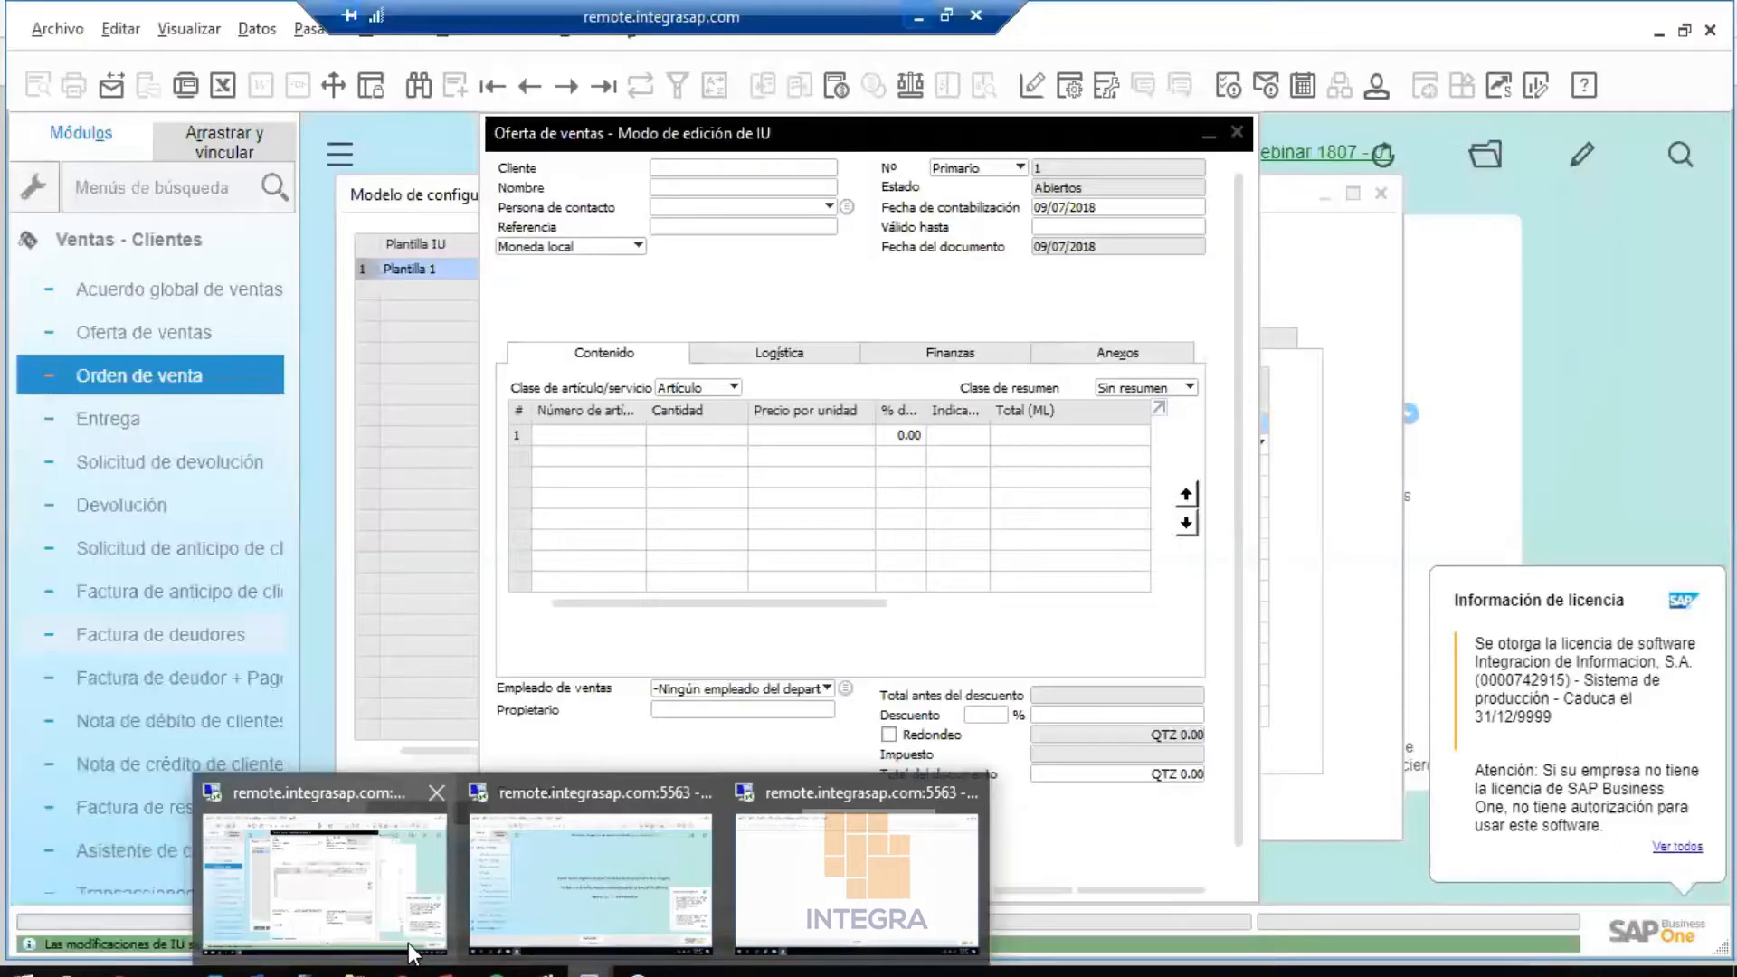
click(409, 942)
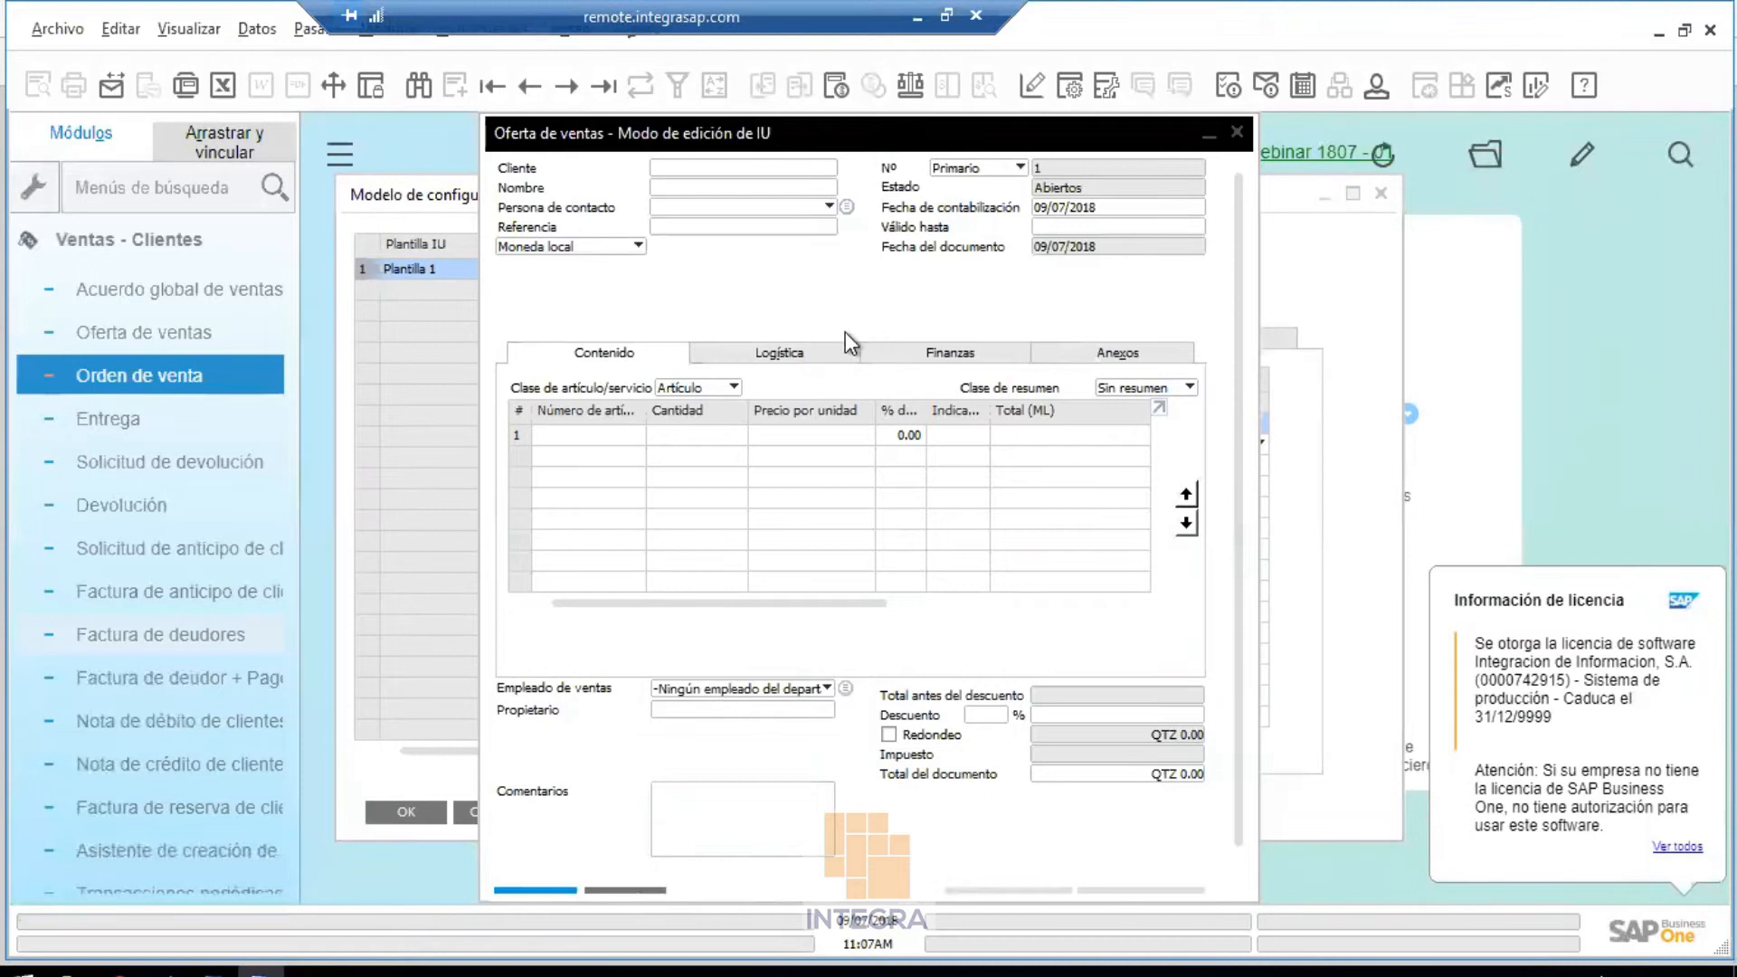
click(953, 354)
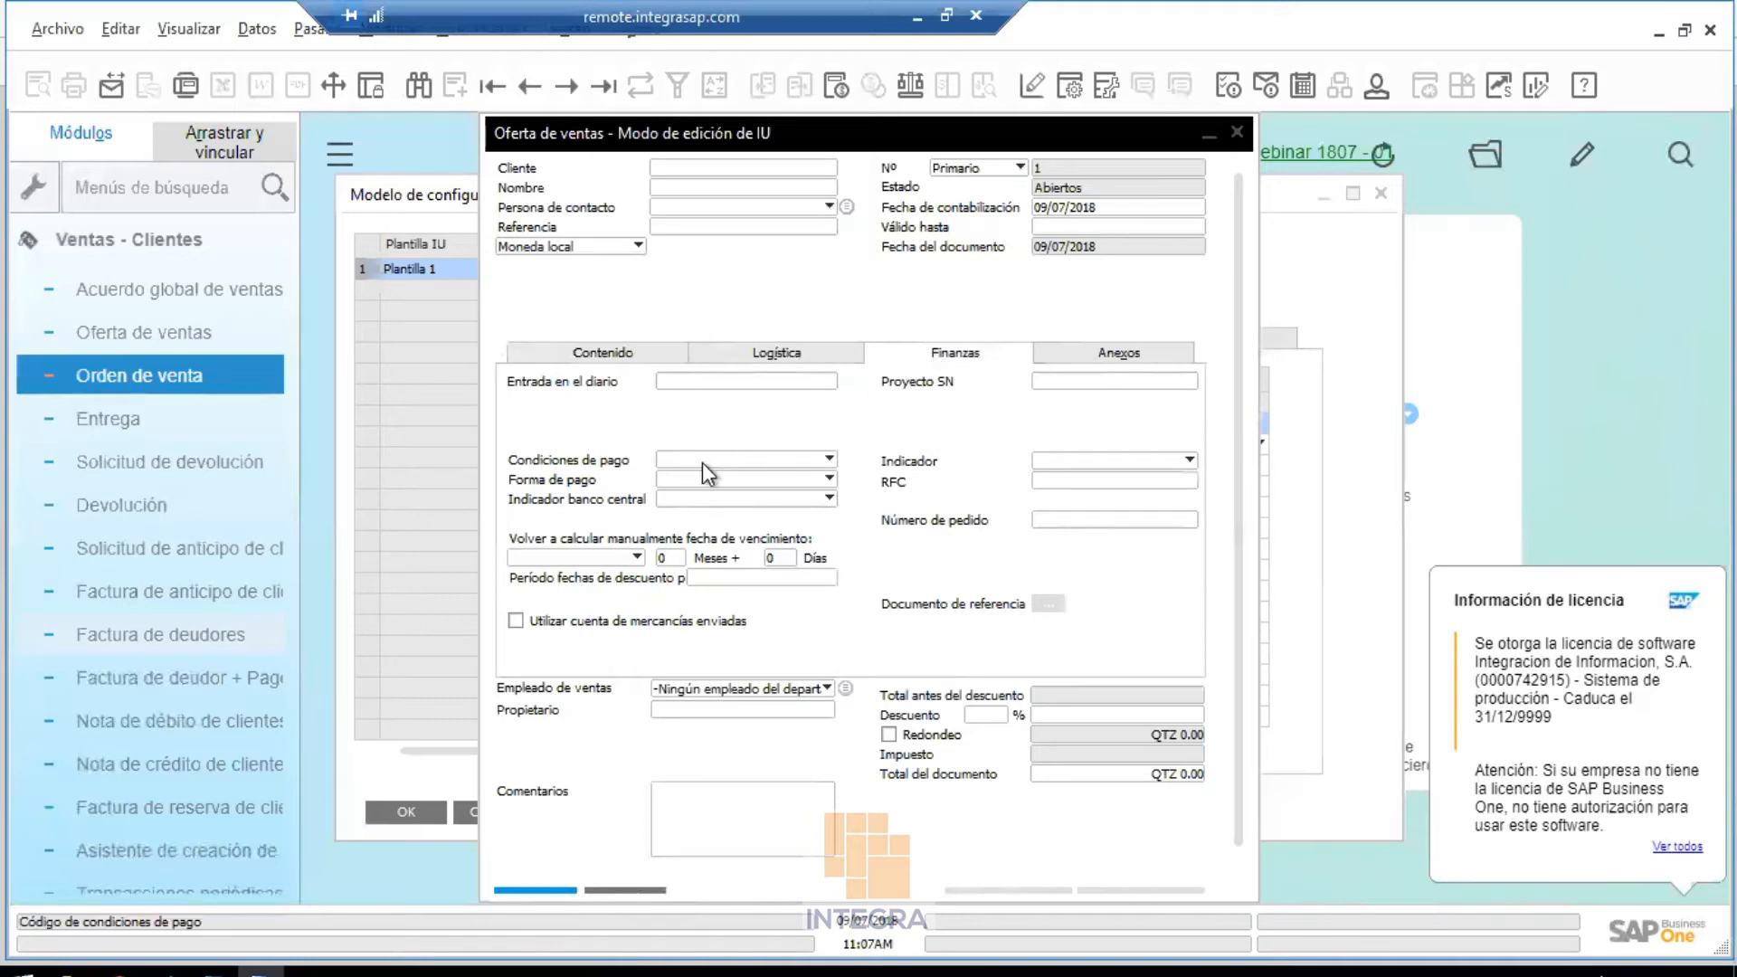
drag(677, 463, 671, 286)
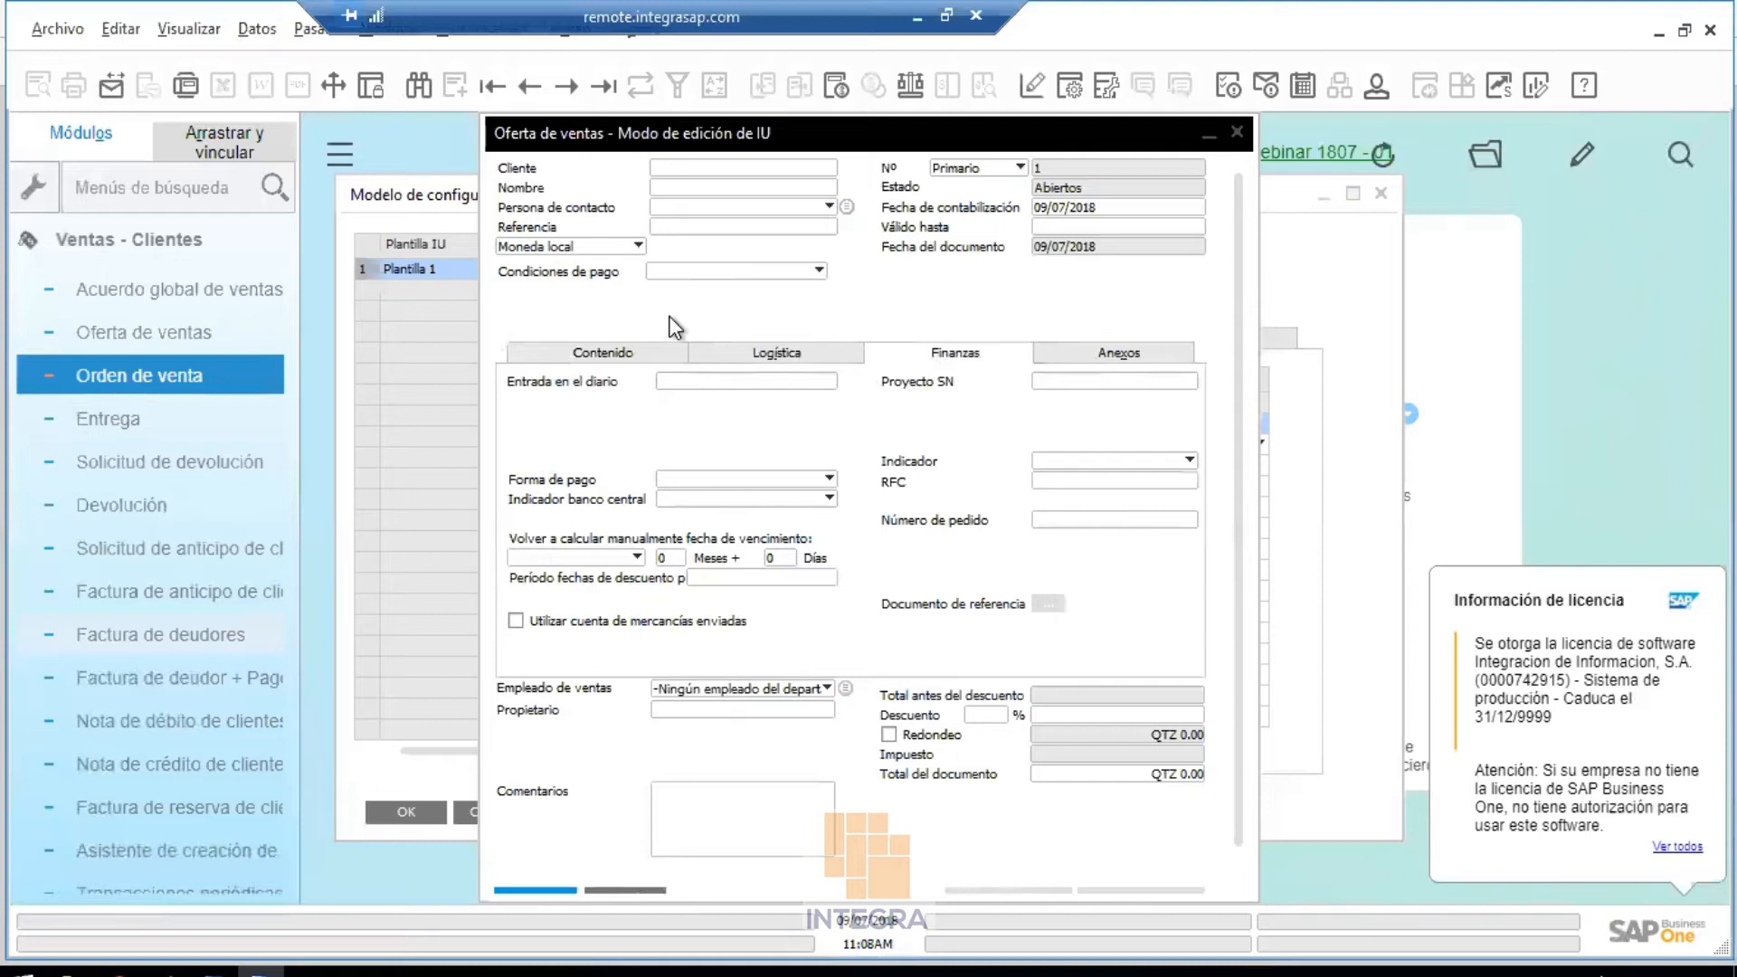
drag(715, 688, 1064, 287)
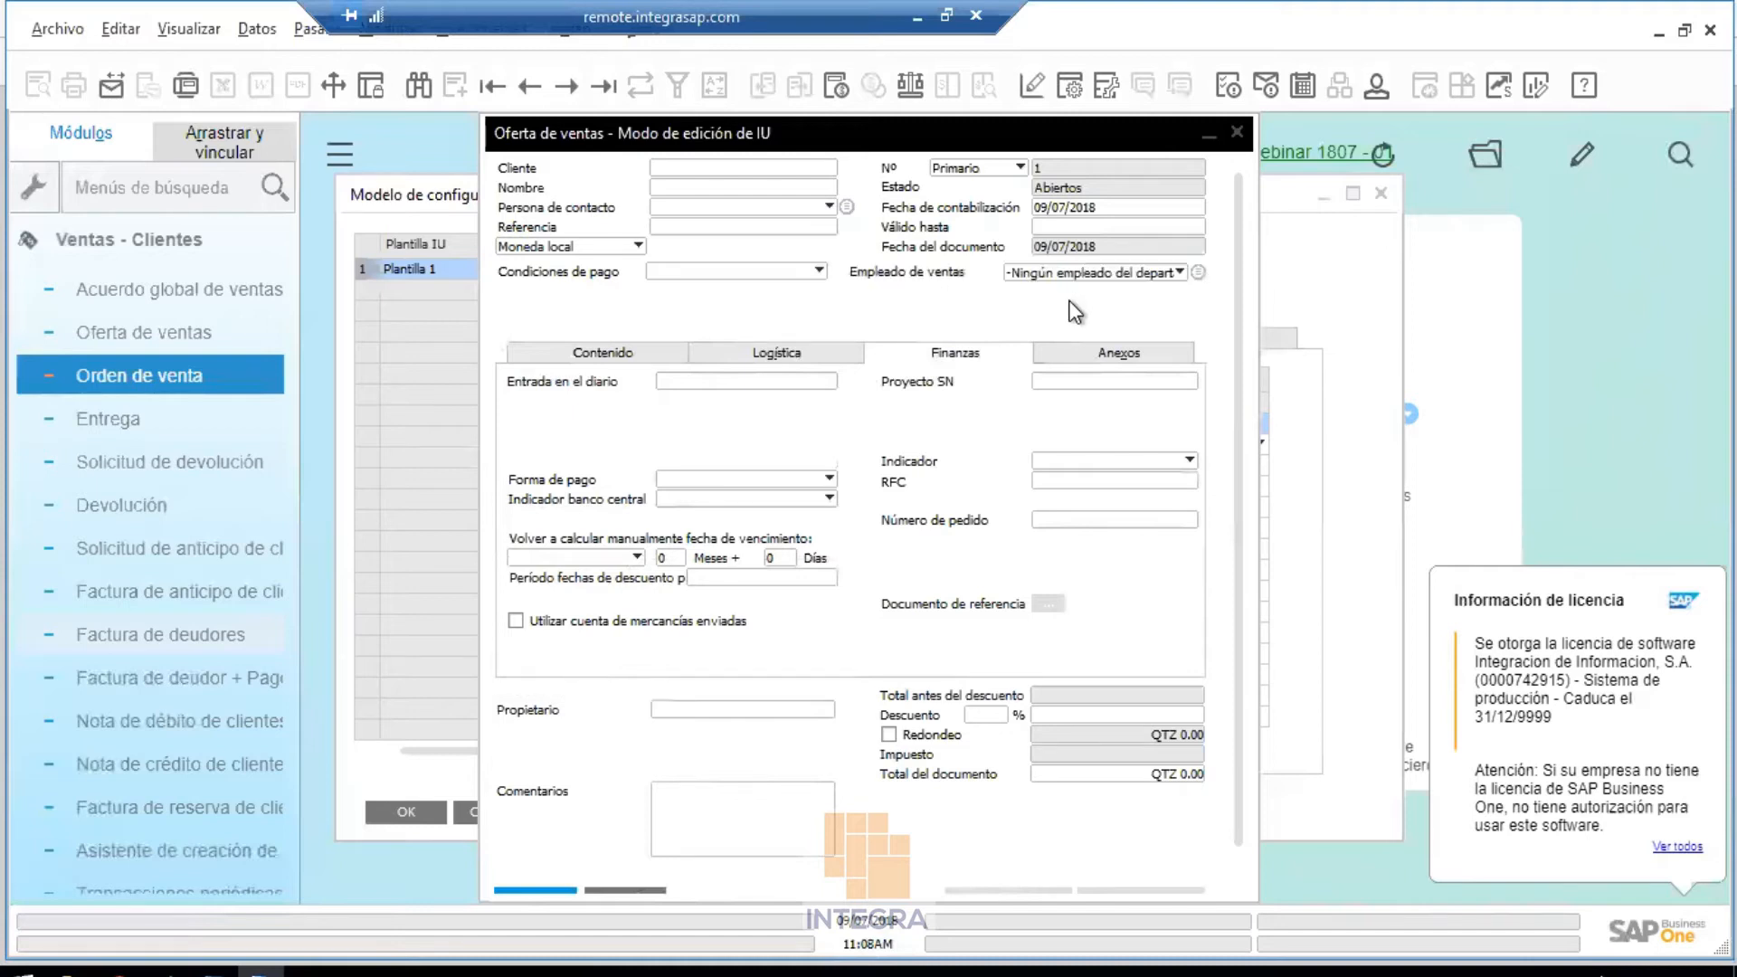
Save the quotation's UI layout changes and close the form
right_click(952, 297)
click(991, 321)
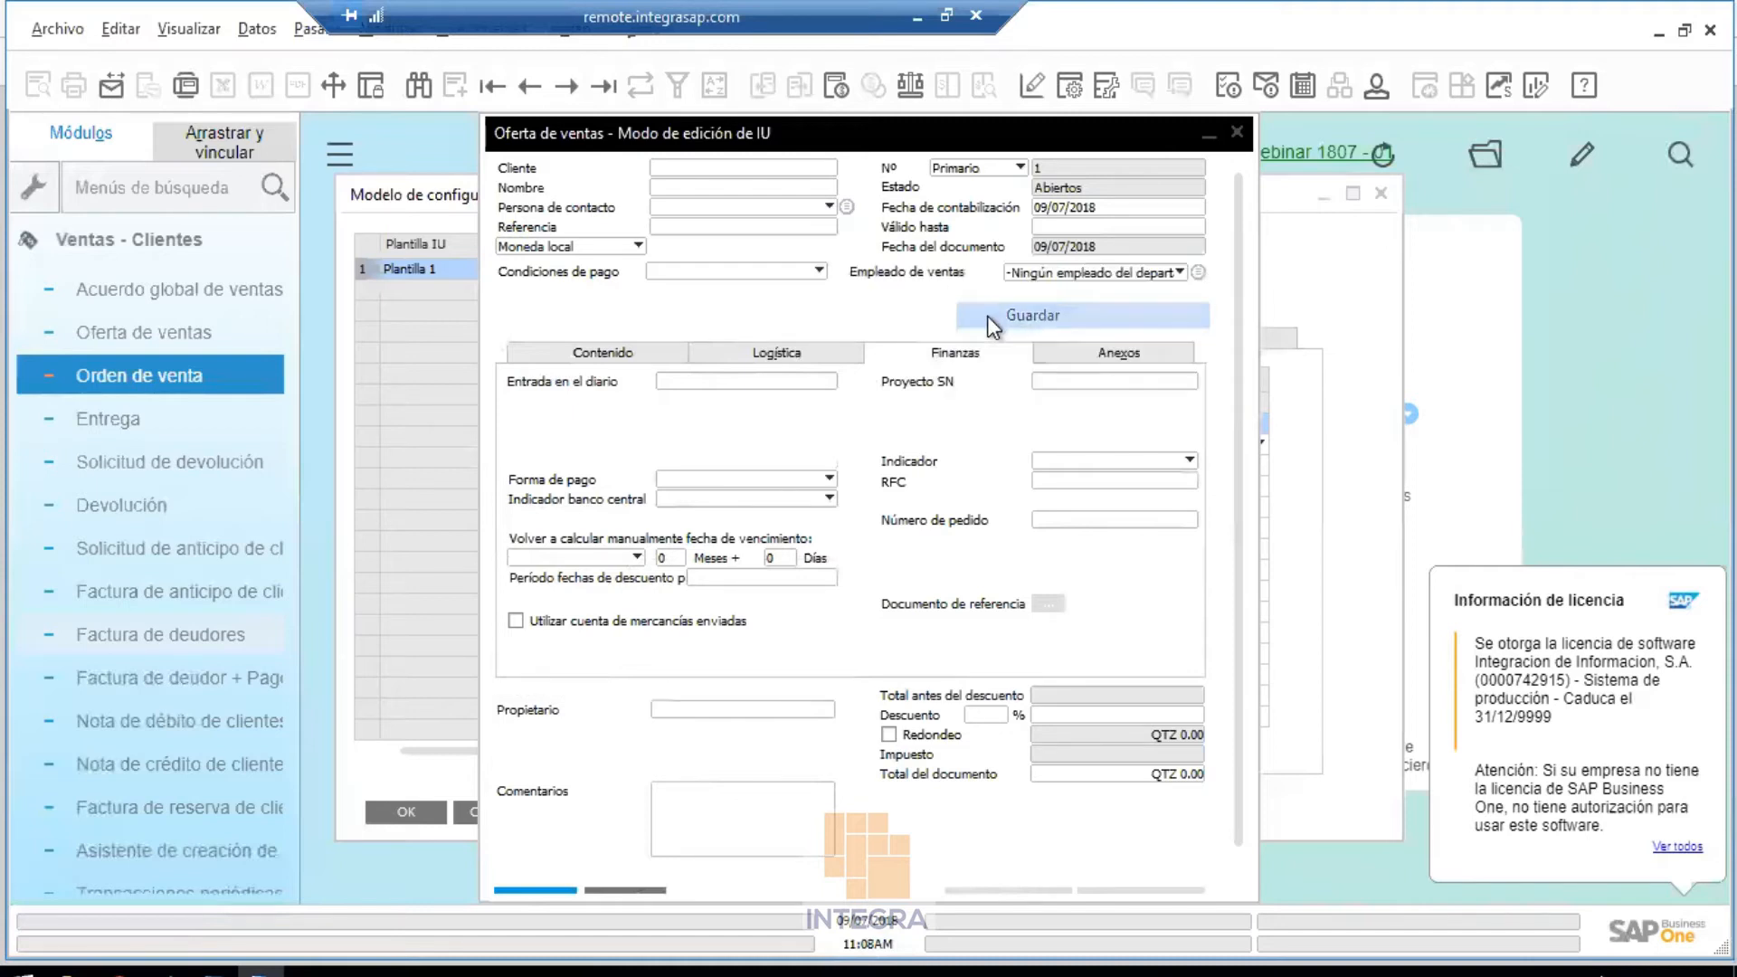
click(1237, 133)
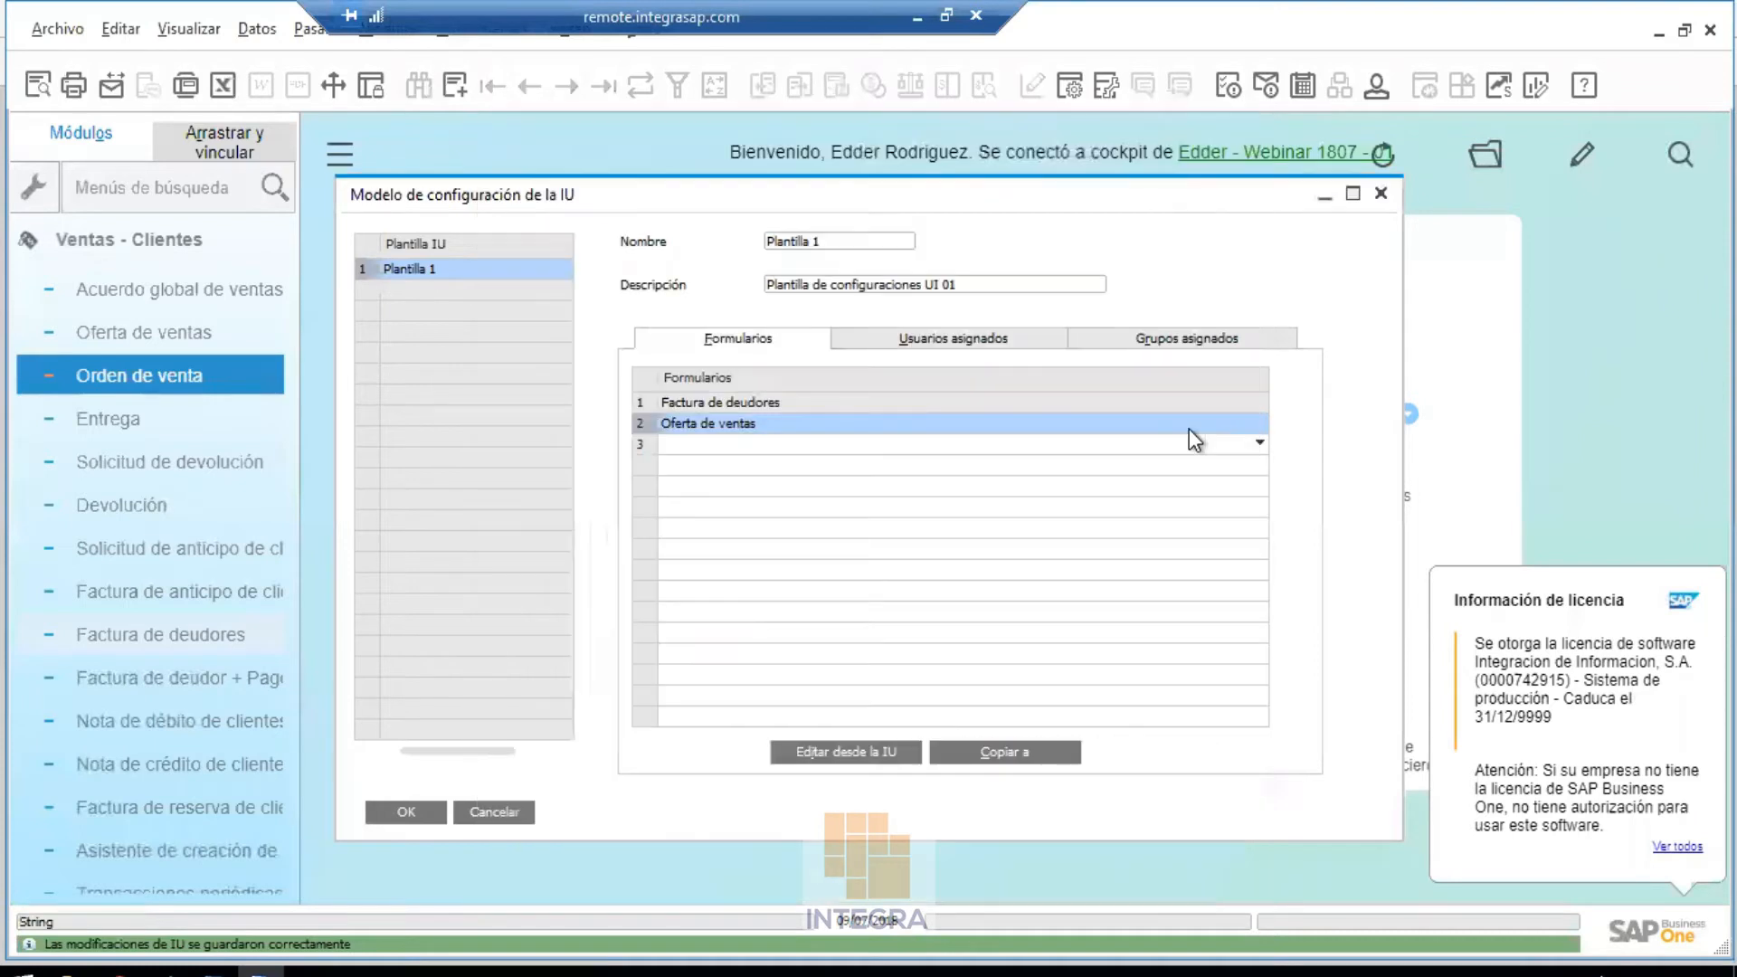
Switch to the other user's remote session and log in to the SAP Business One client
click(918, 18)
mouse_move(588, 971)
click(787, 941)
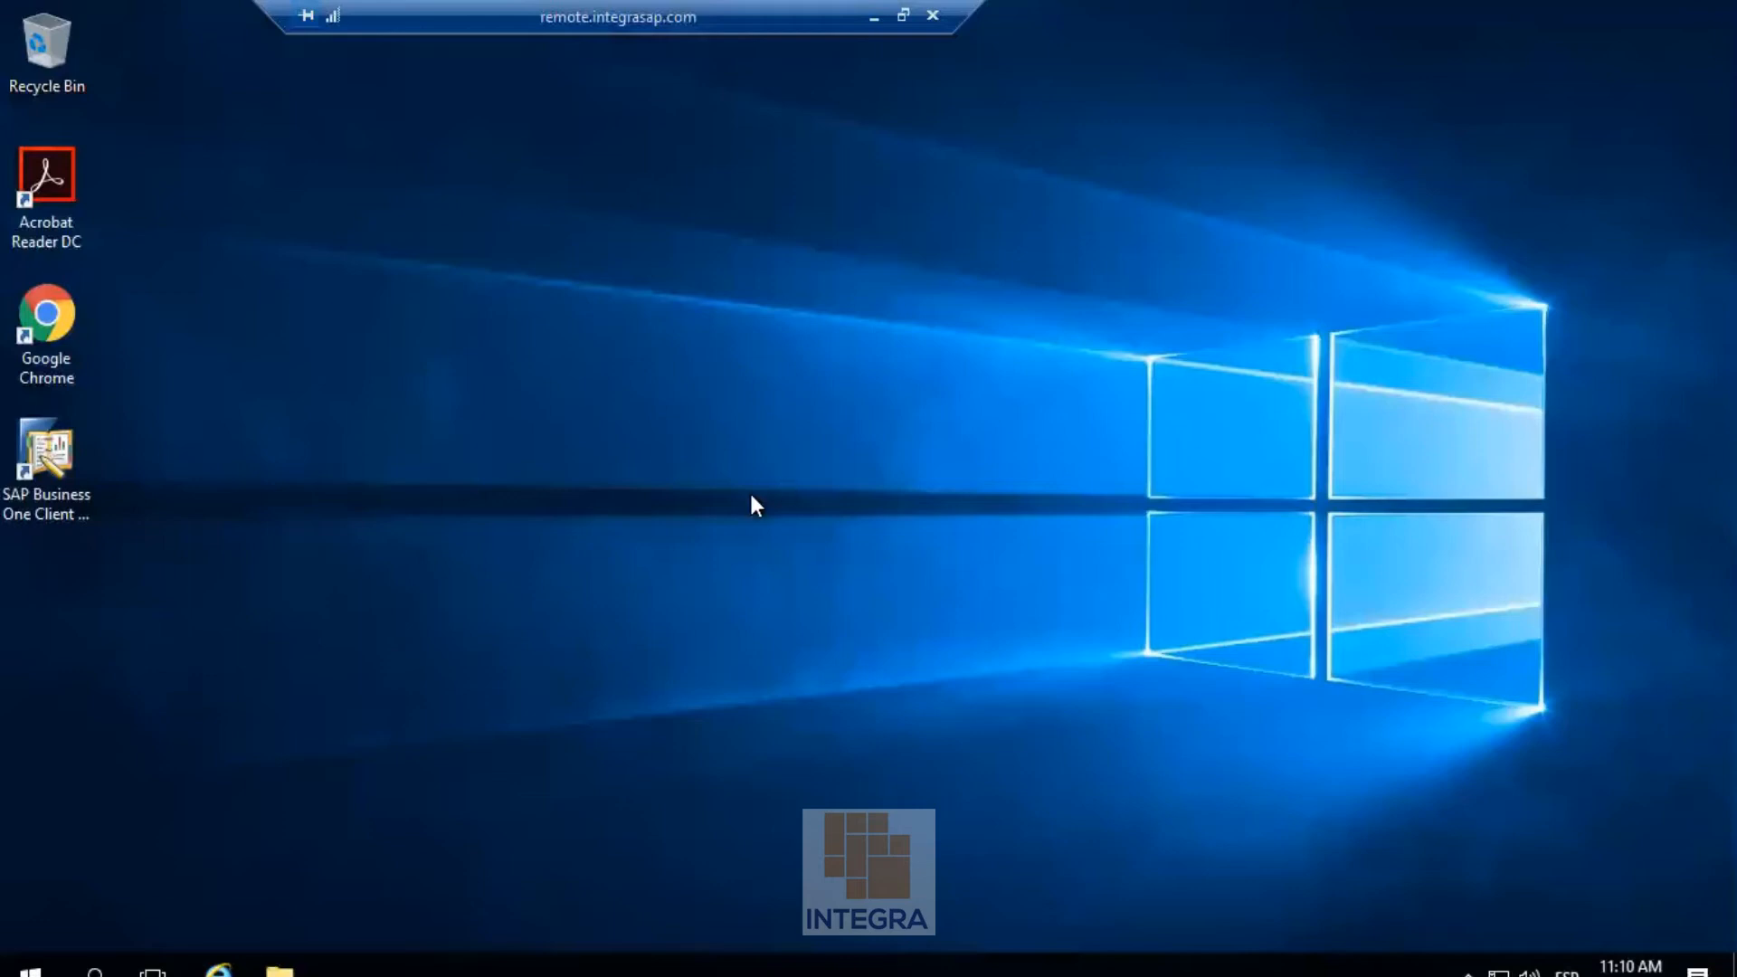
double_click(54, 465)
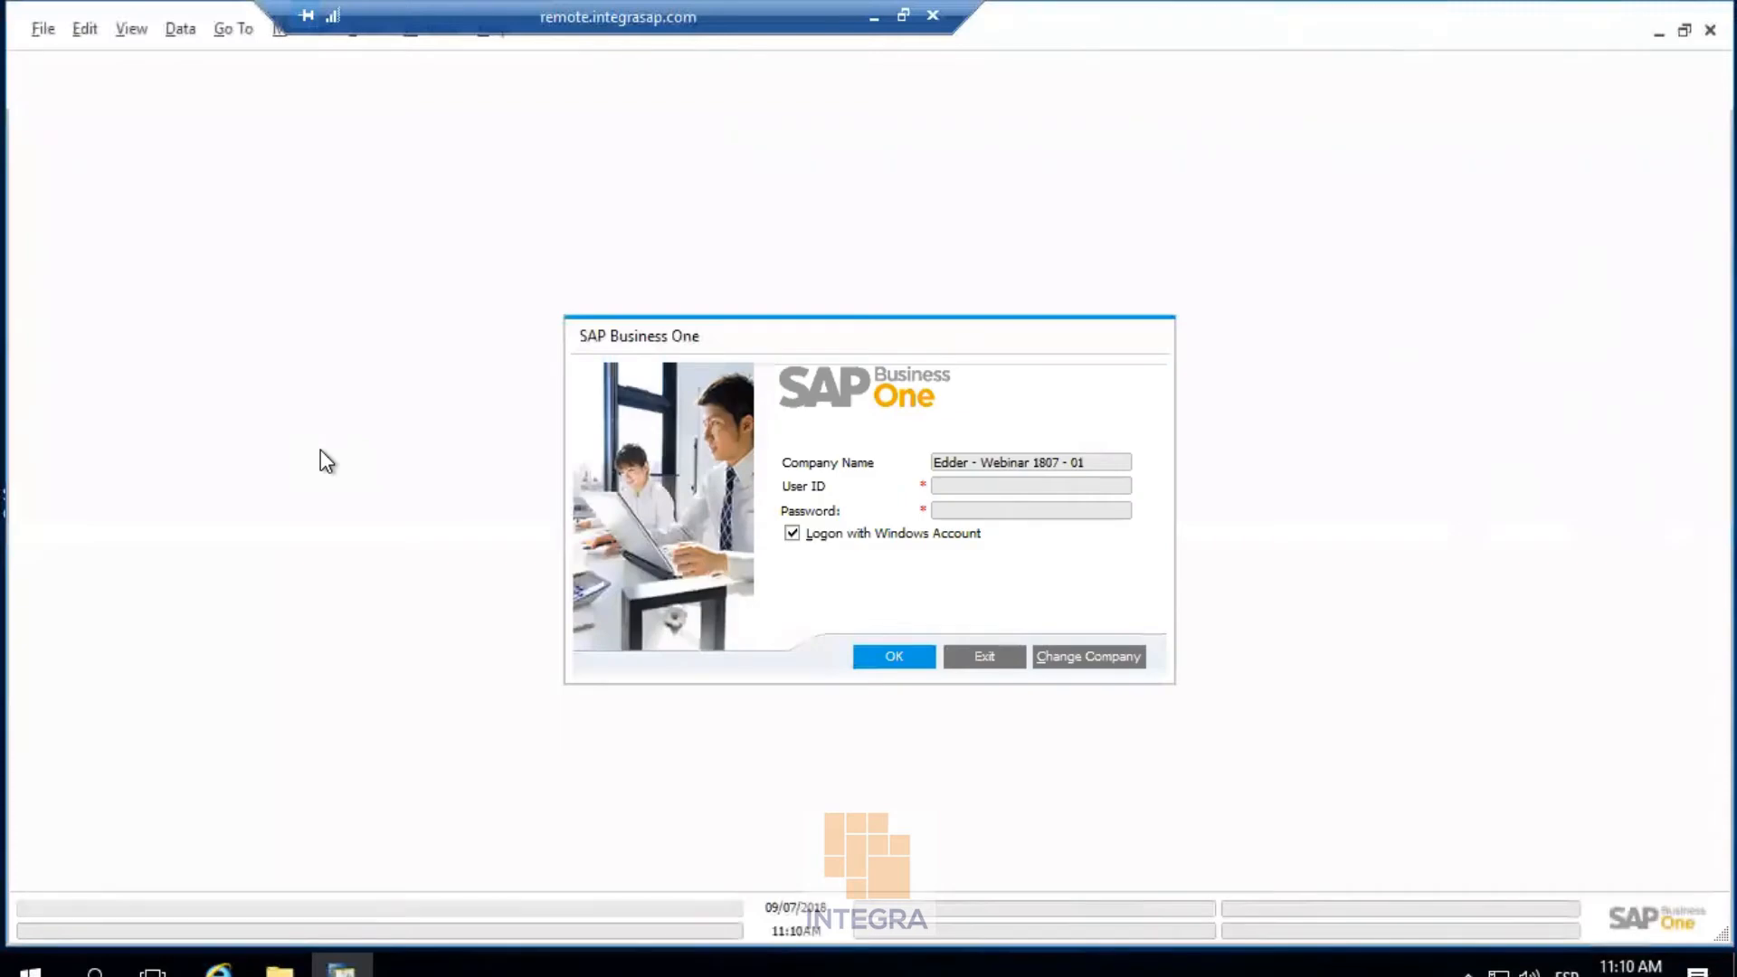
click(894, 658)
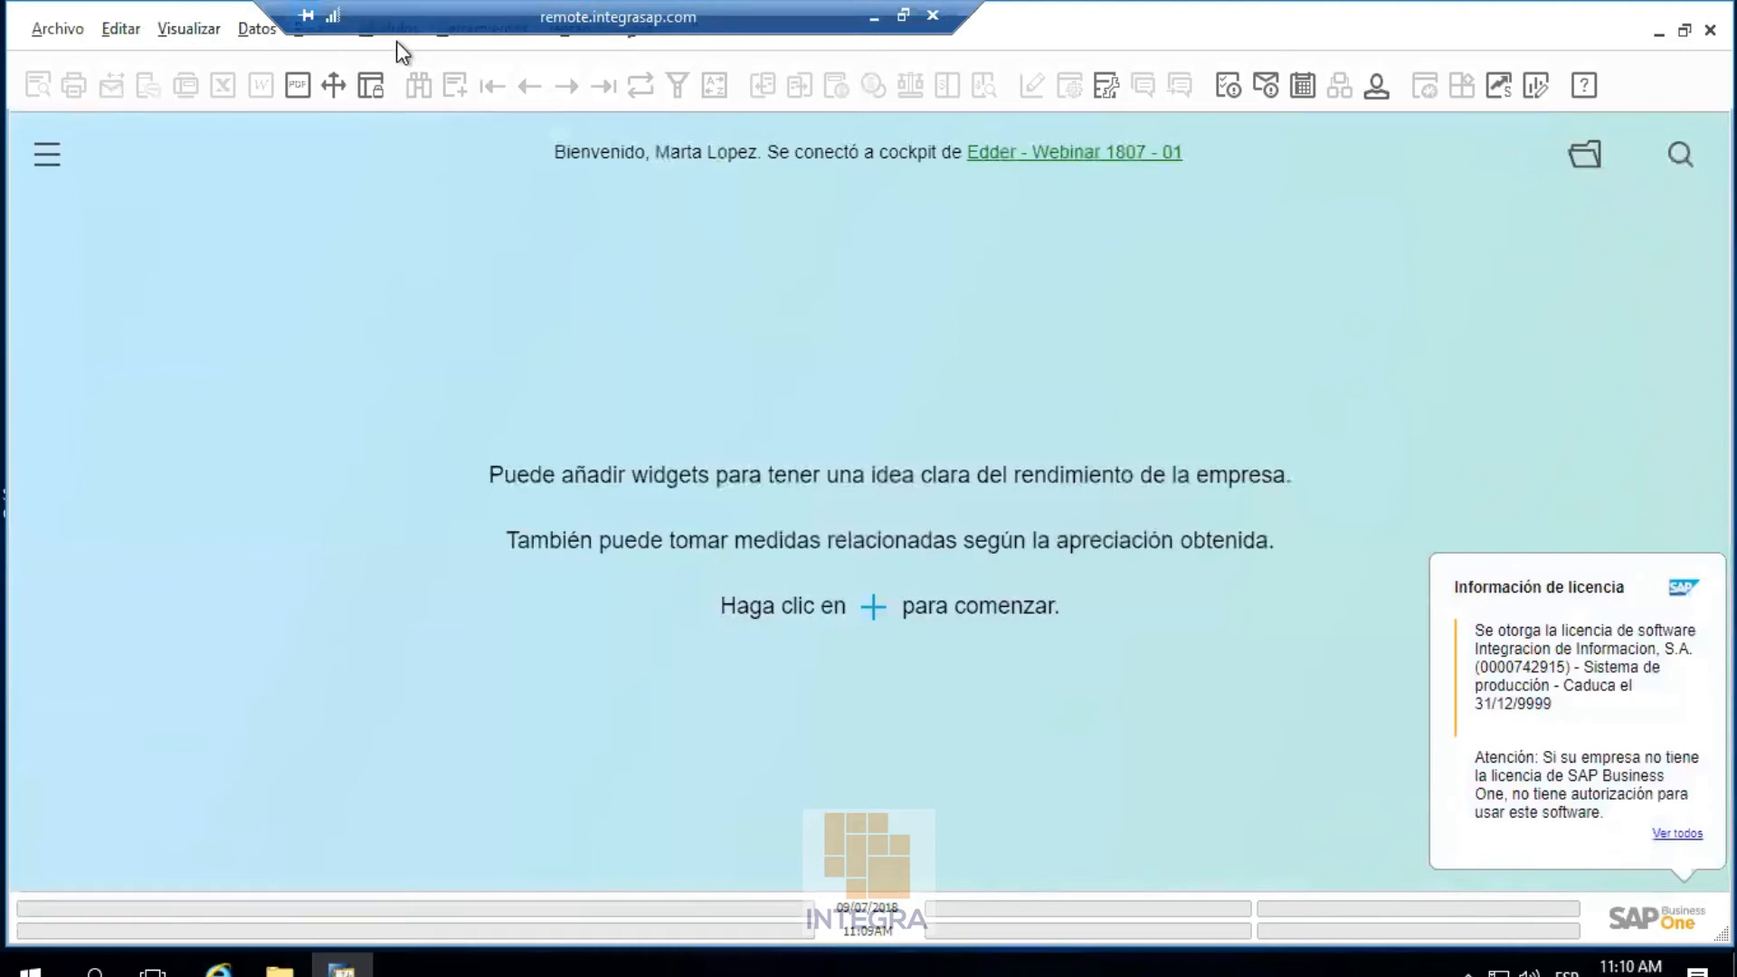
Open a new Oferta de ventas from the Ventas - Clientes module
click(45, 156)
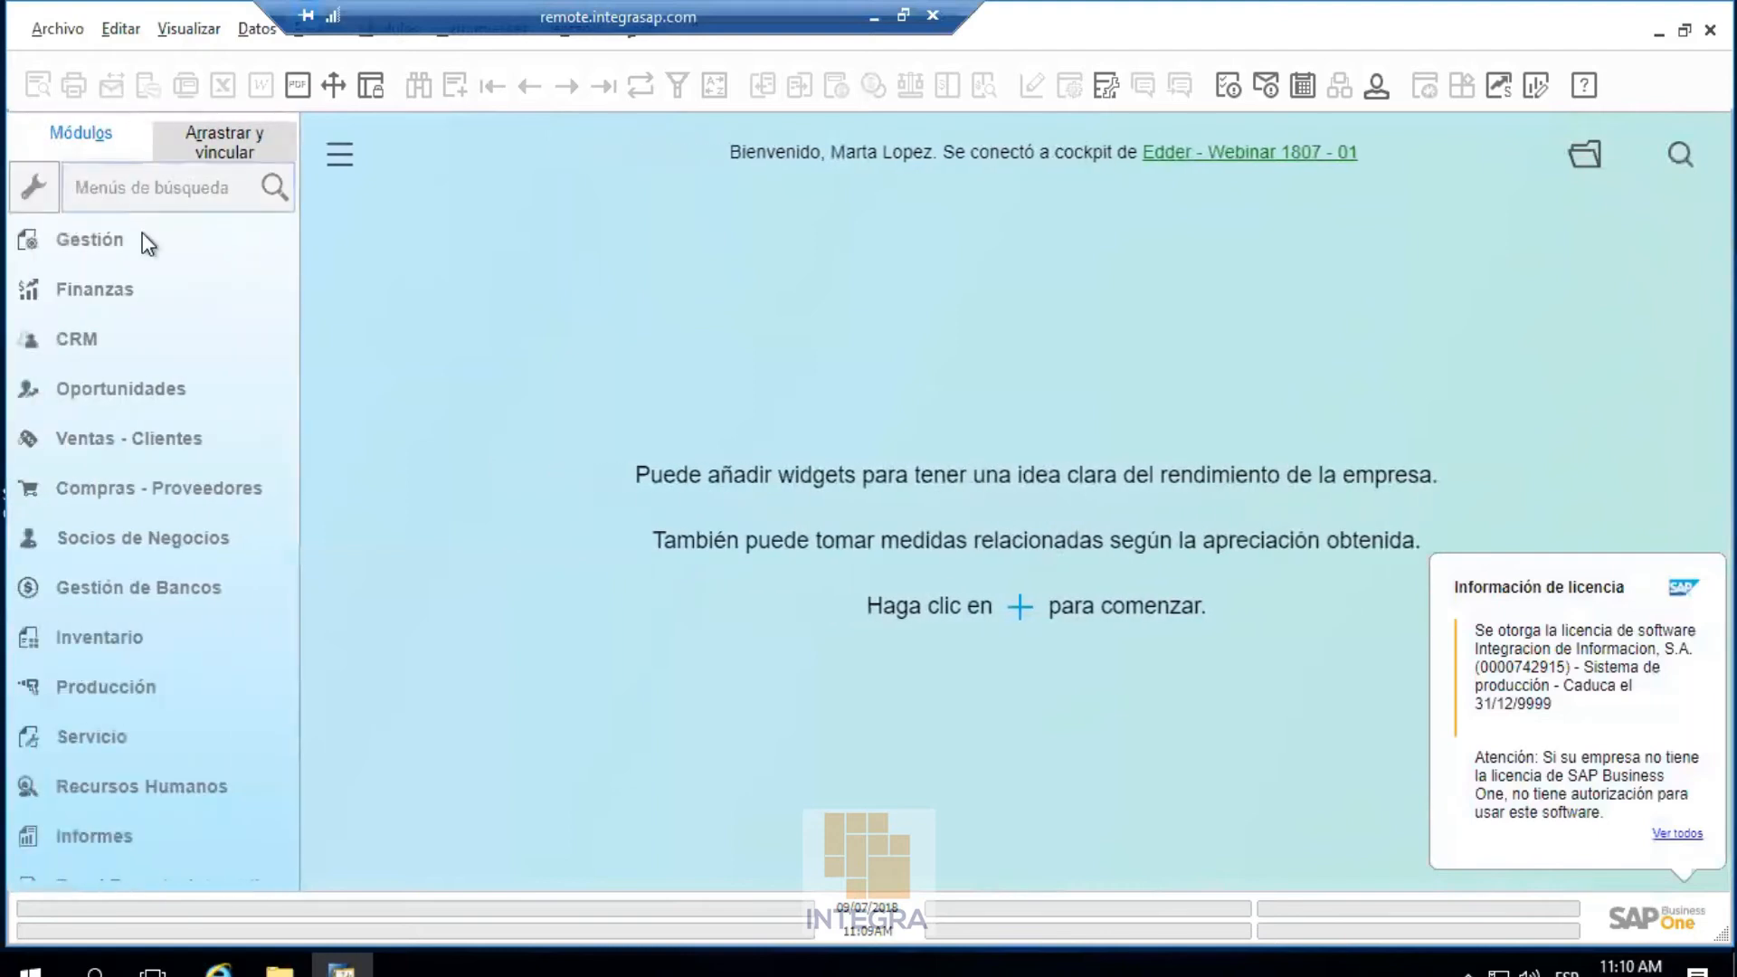
click(136, 438)
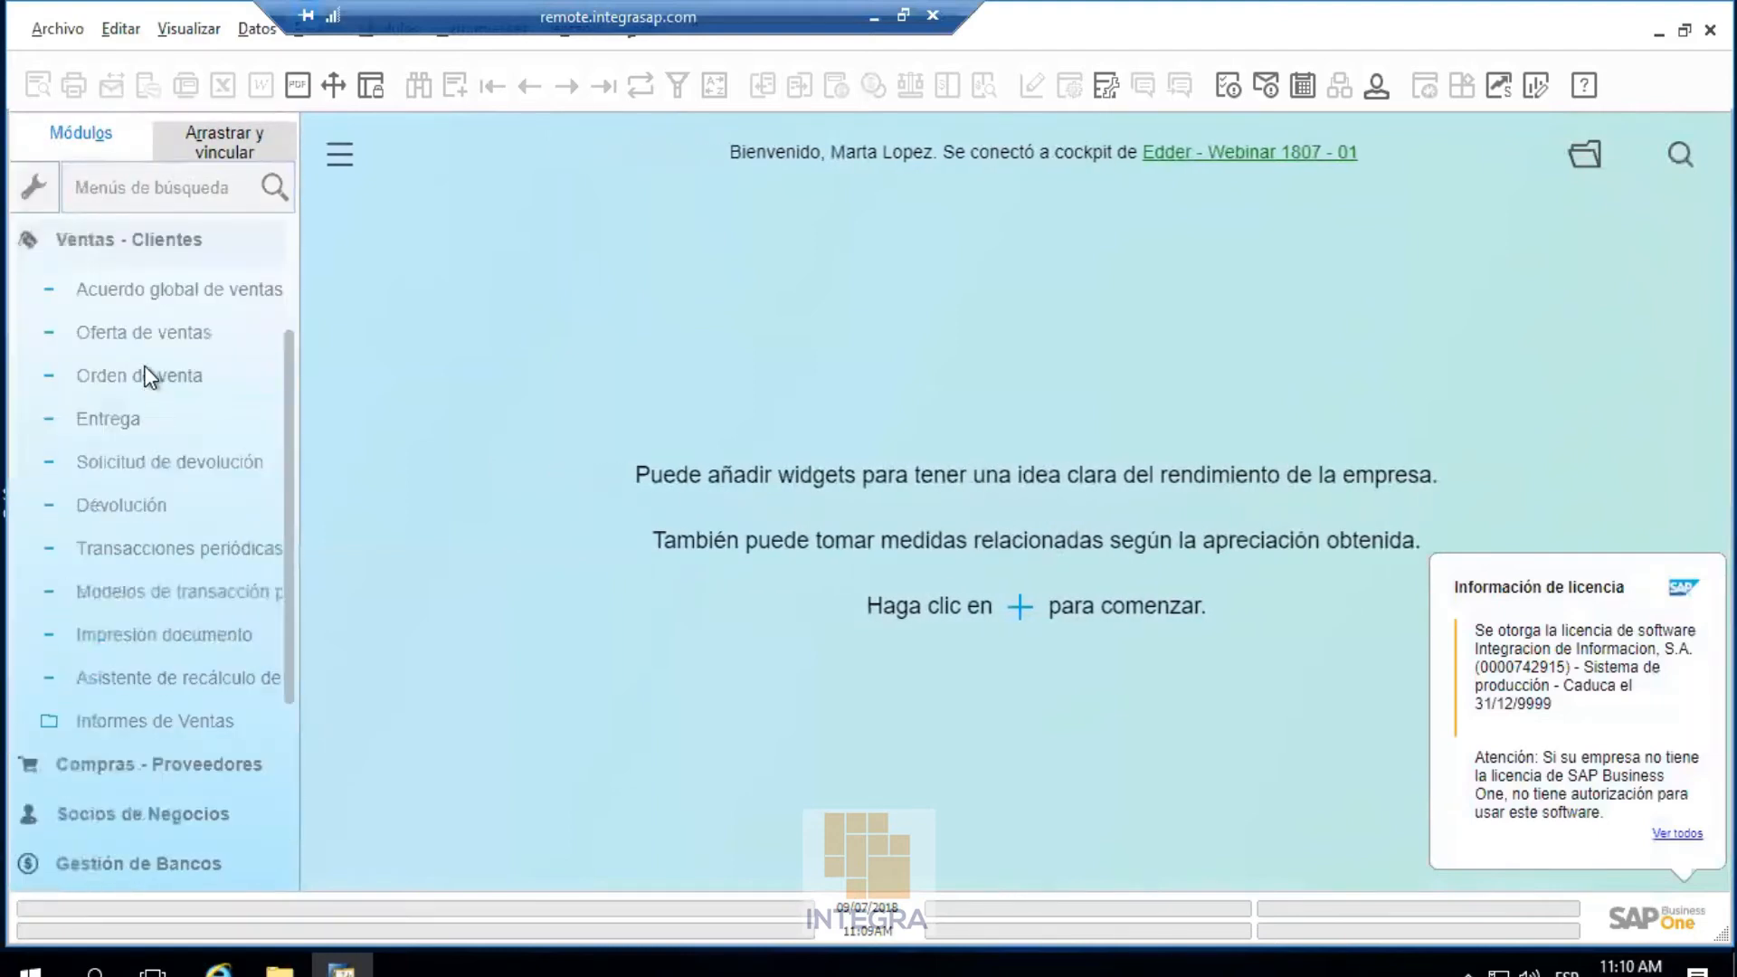
click(147, 332)
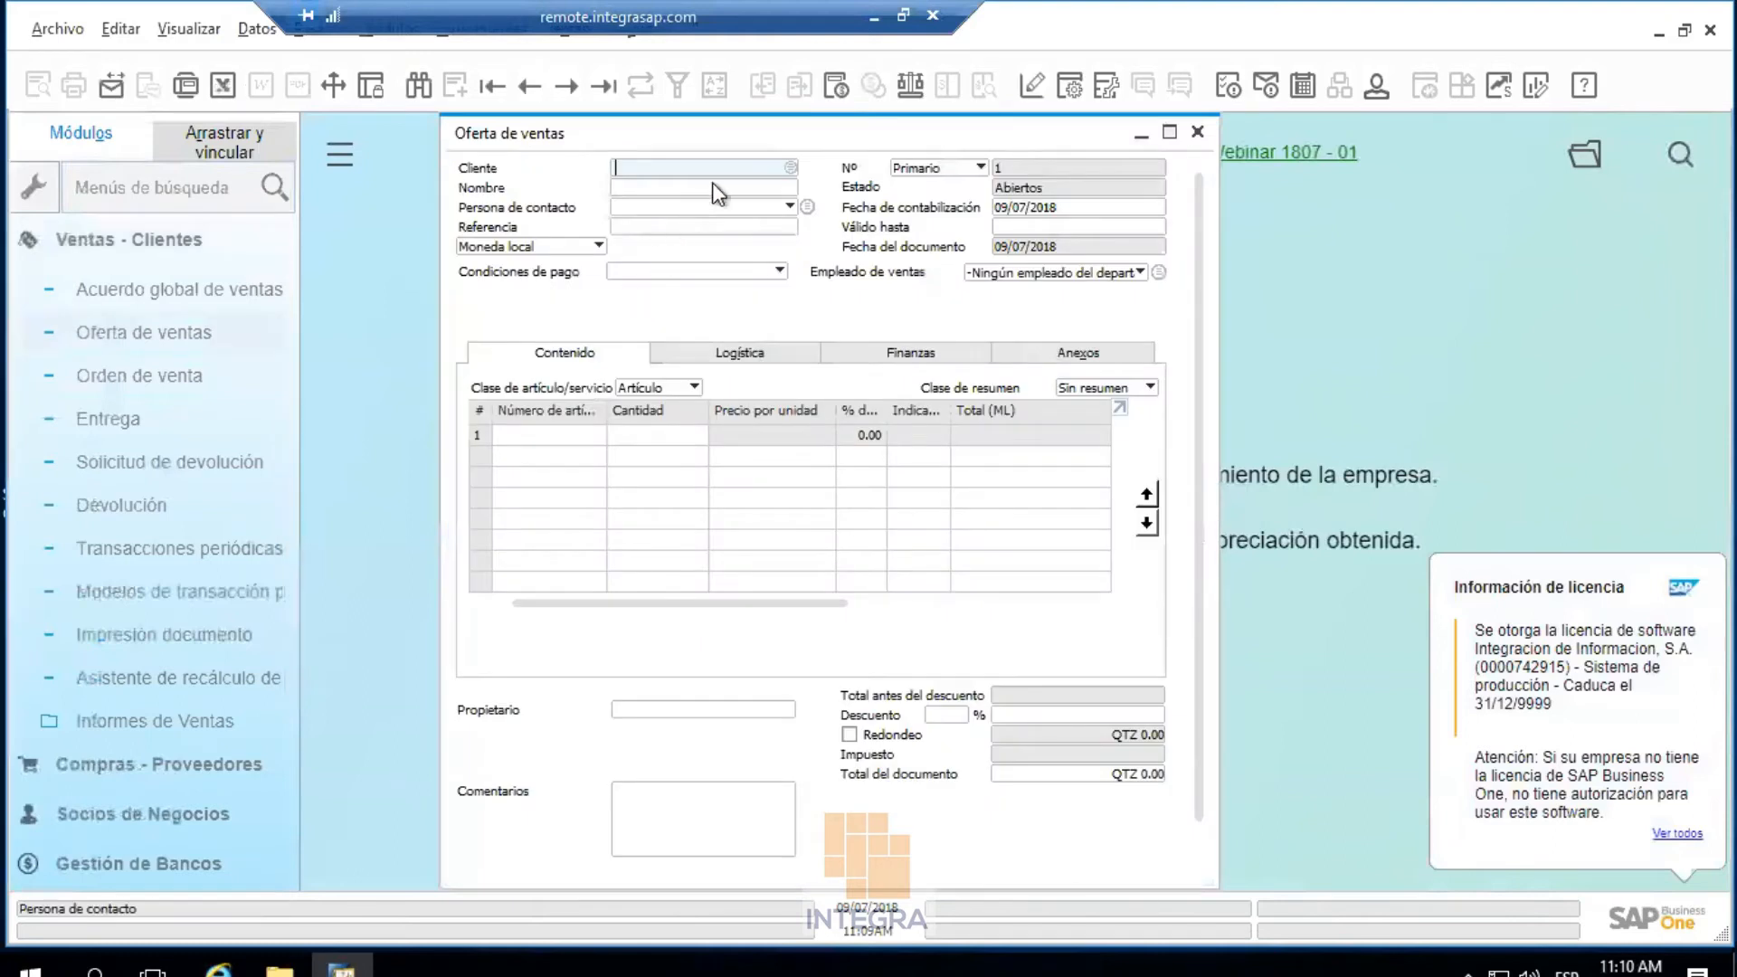
Select customer C1 and check the filled-in payment terms details
click(790, 169)
double_click(753, 415)
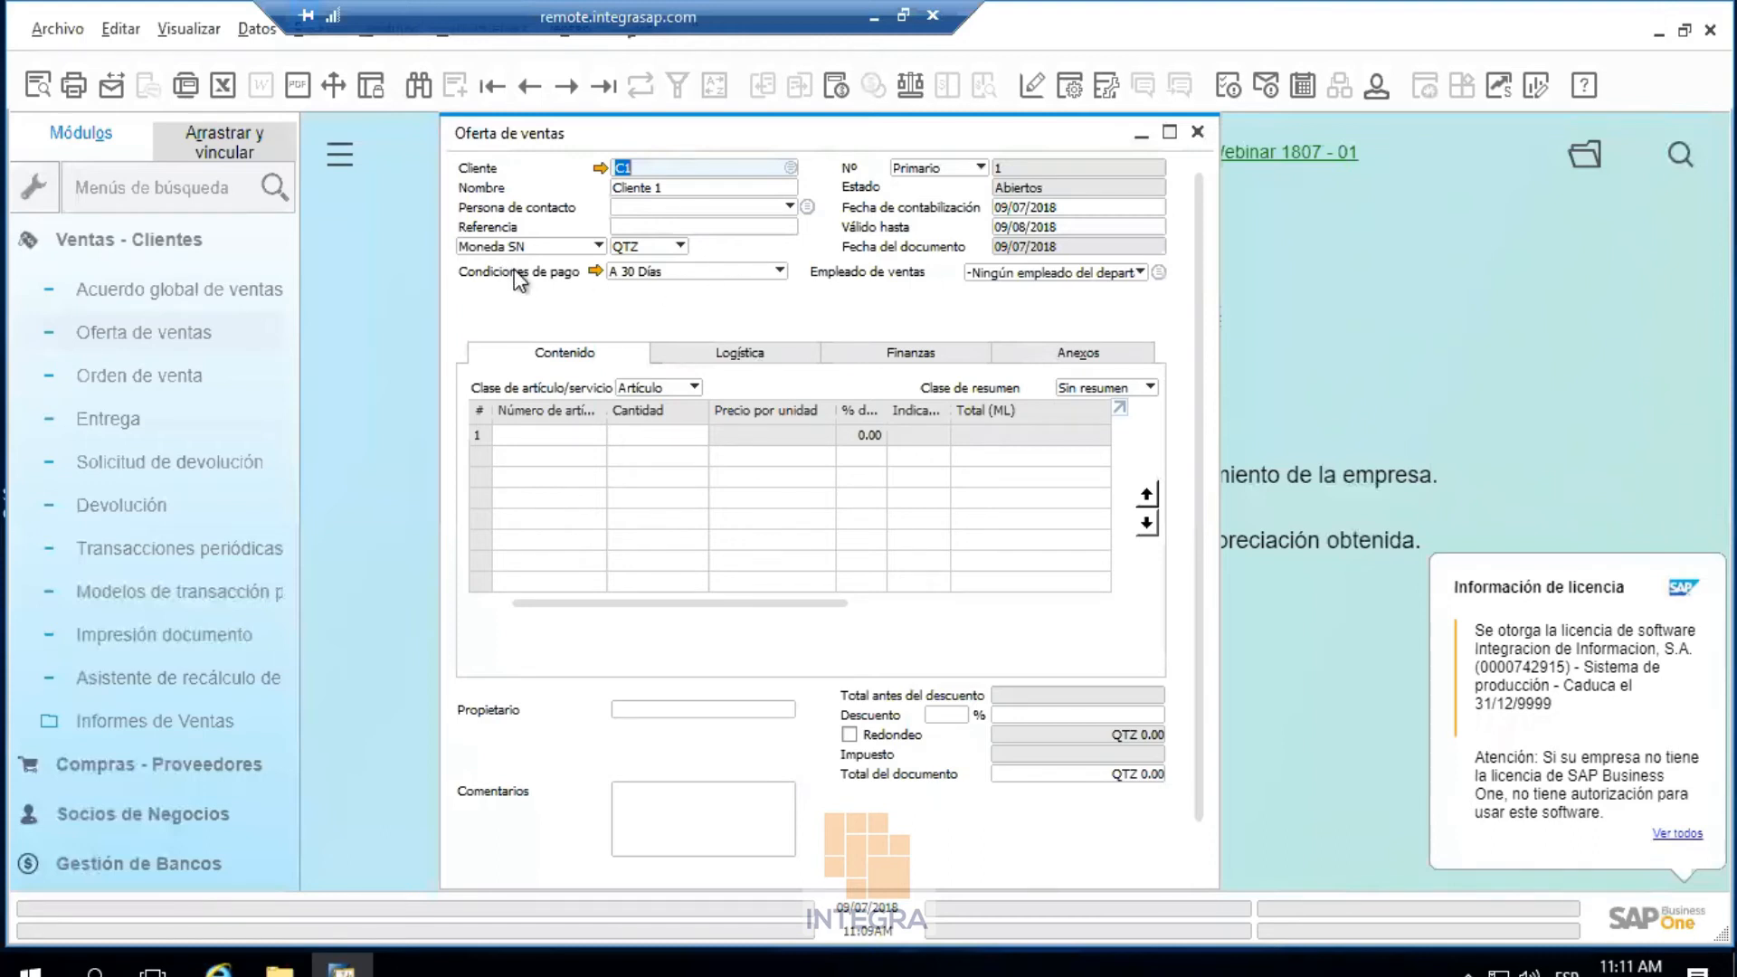
click(595, 270)
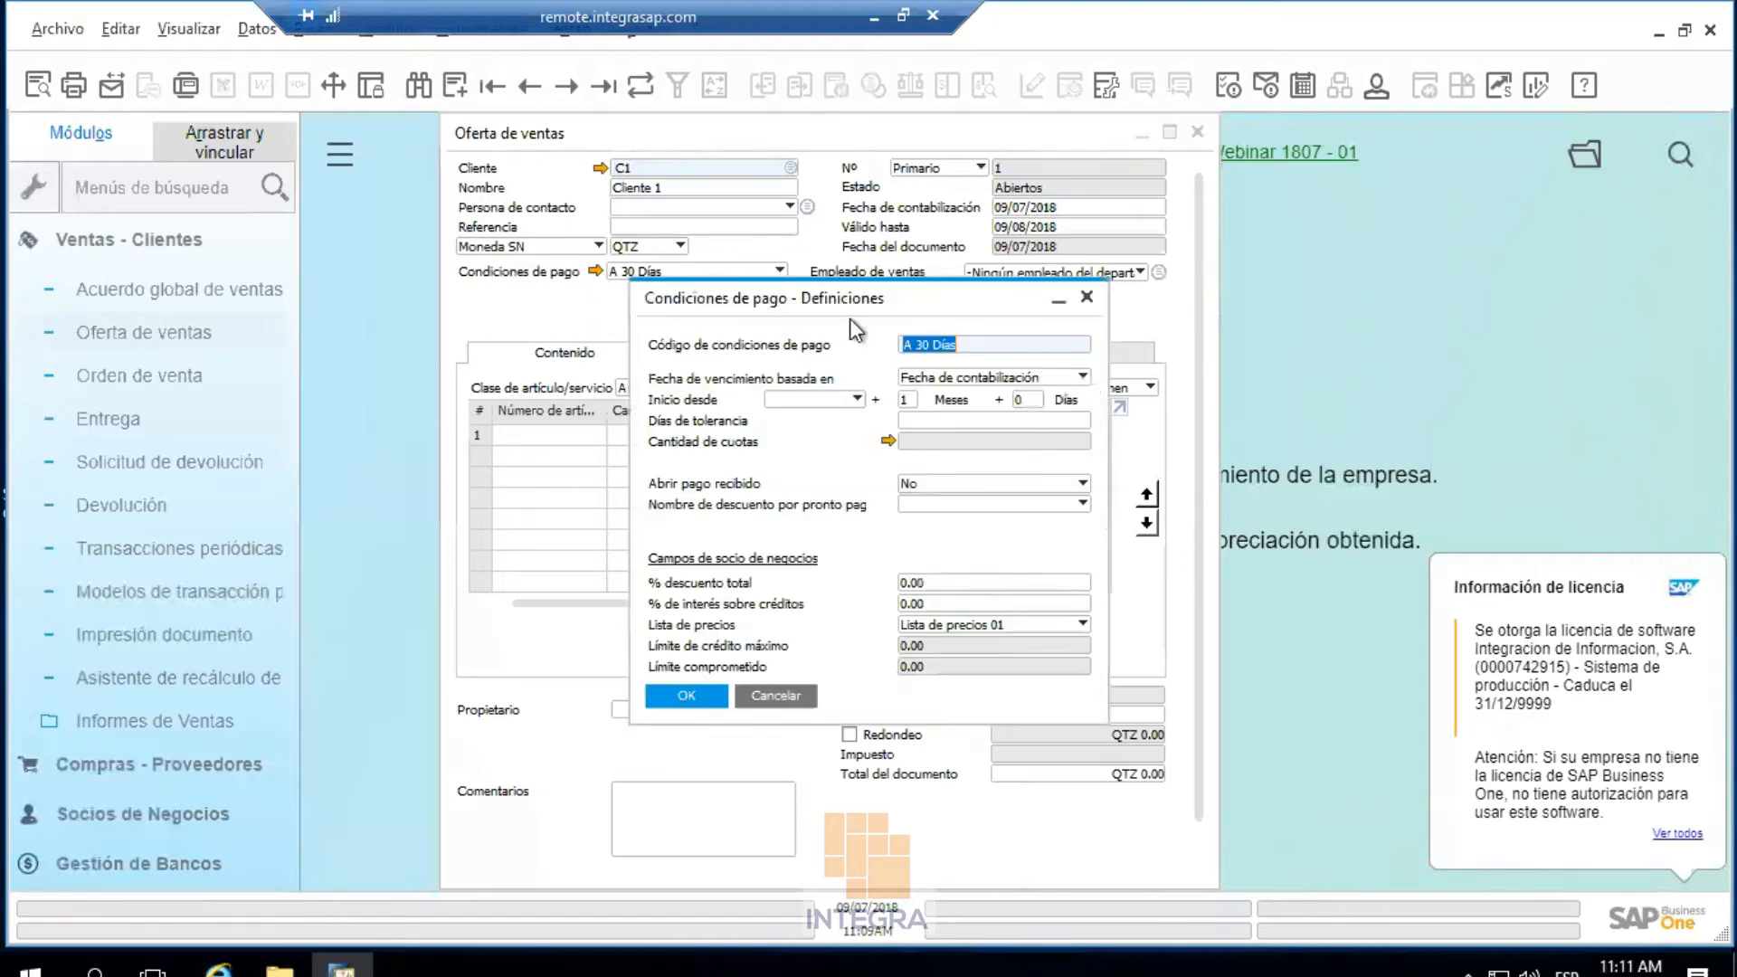
click(1085, 297)
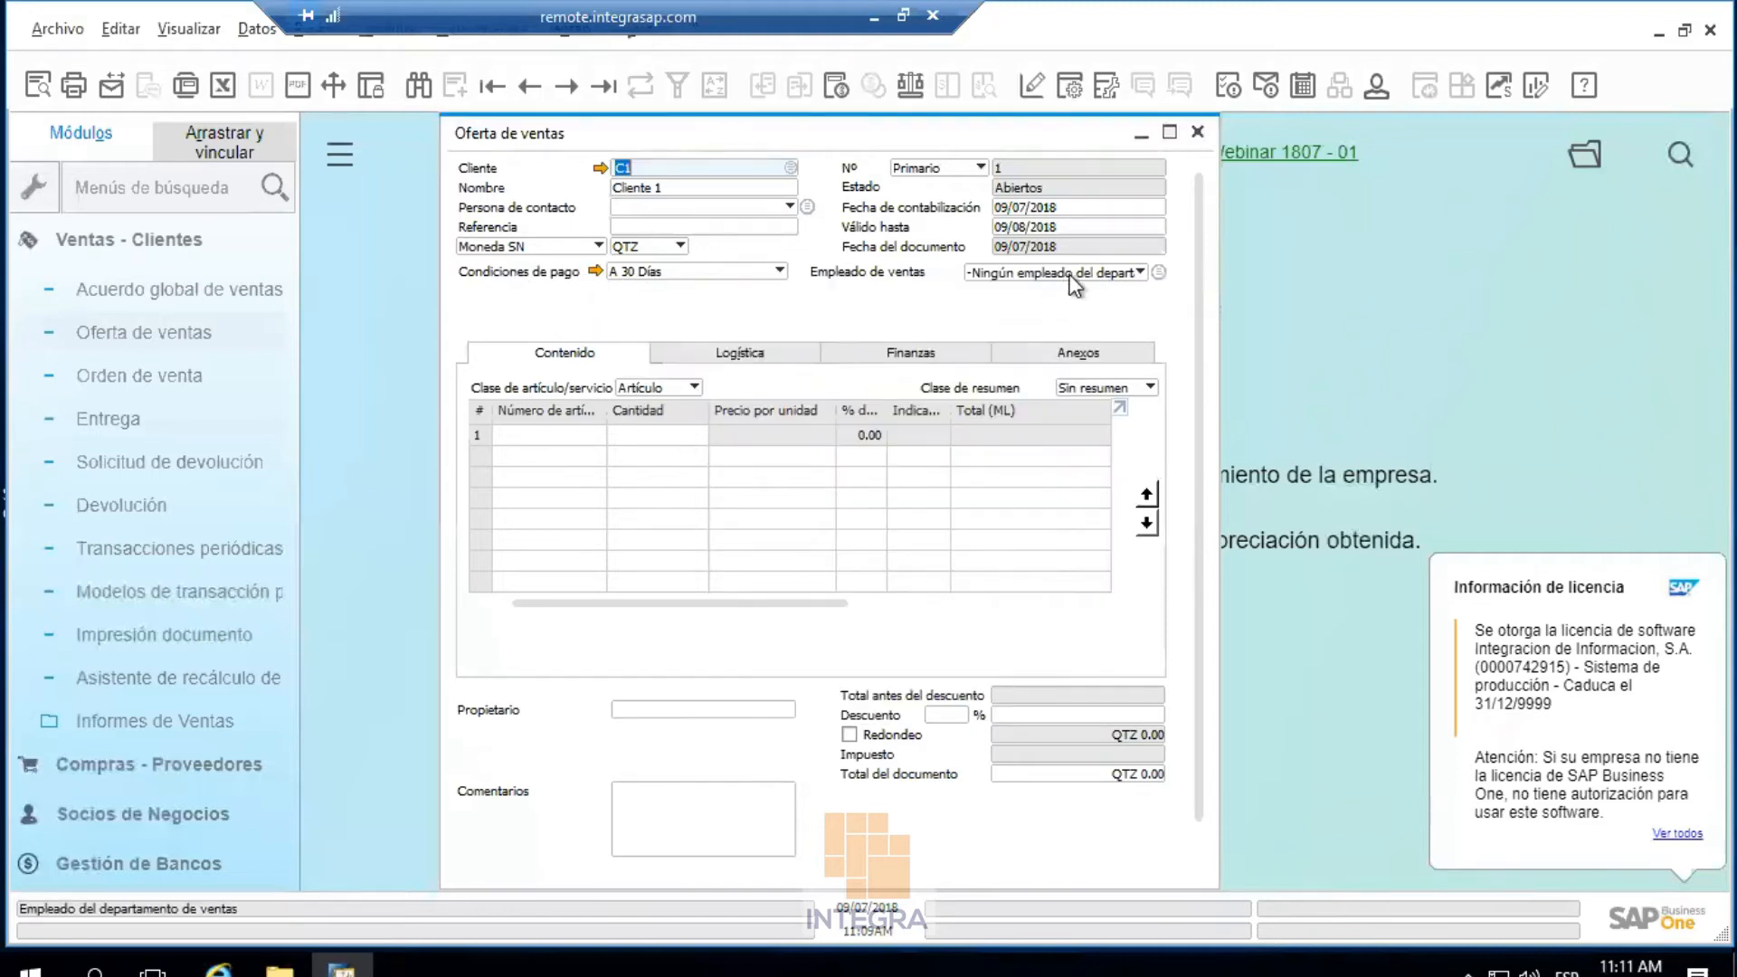
Try to change the sales employee and dismiss the authorization errors
click(1011, 279)
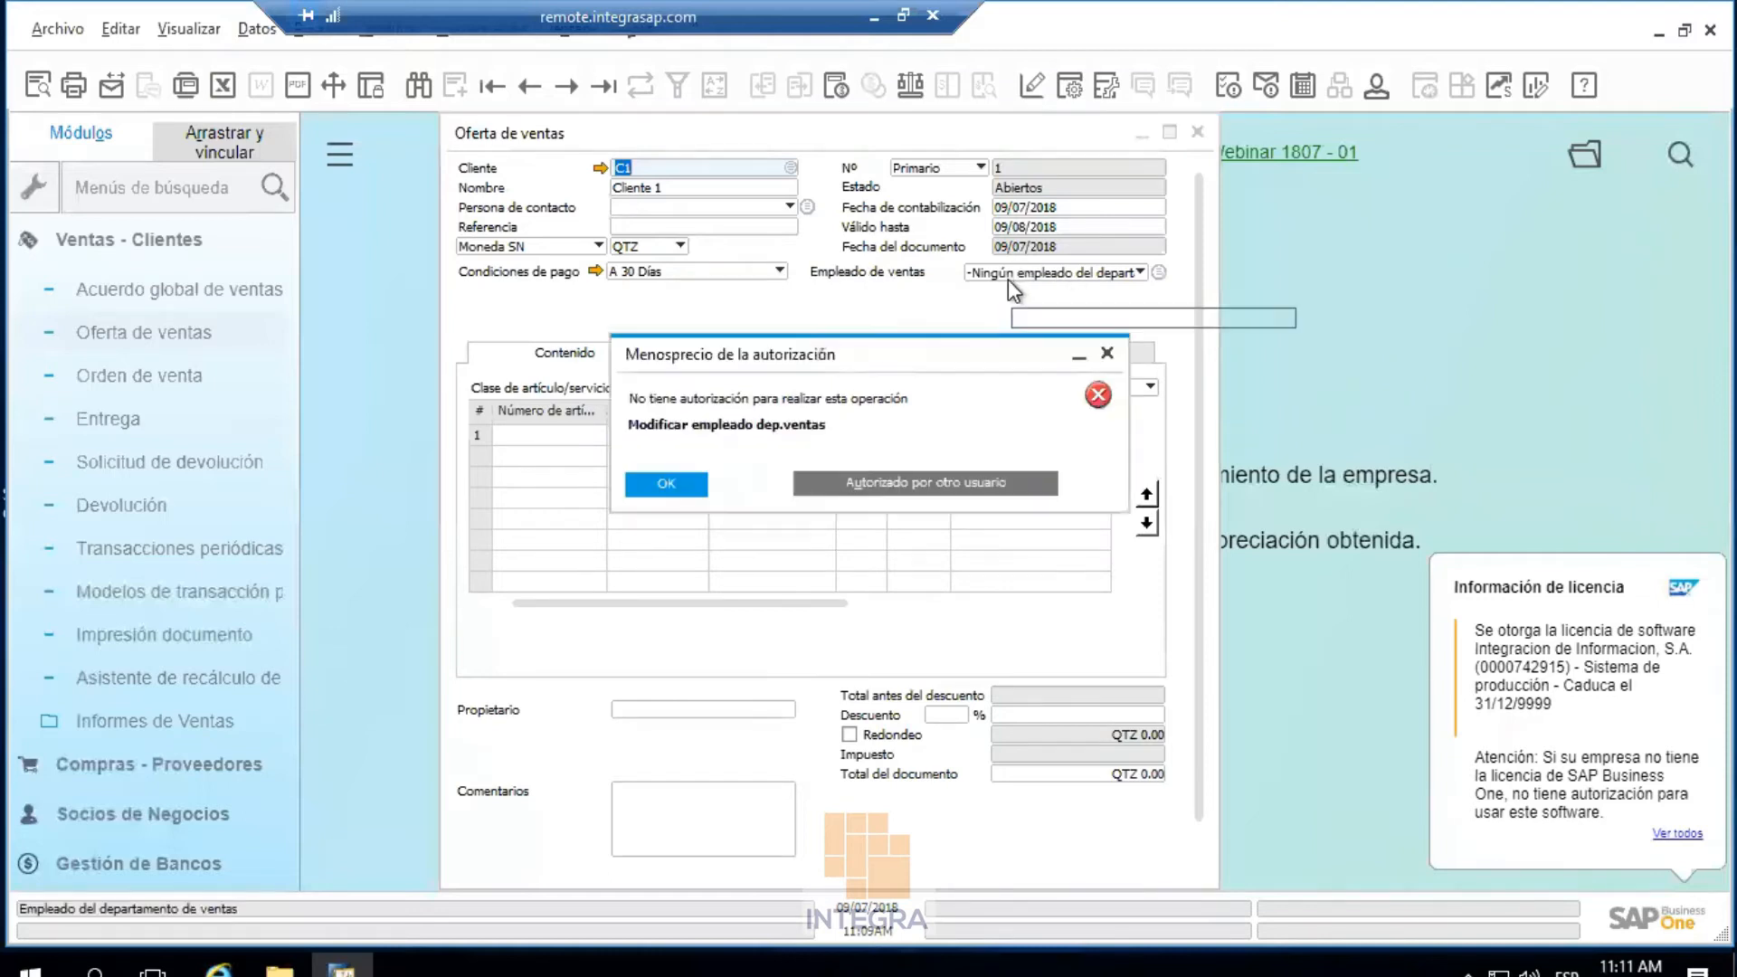
click(675, 491)
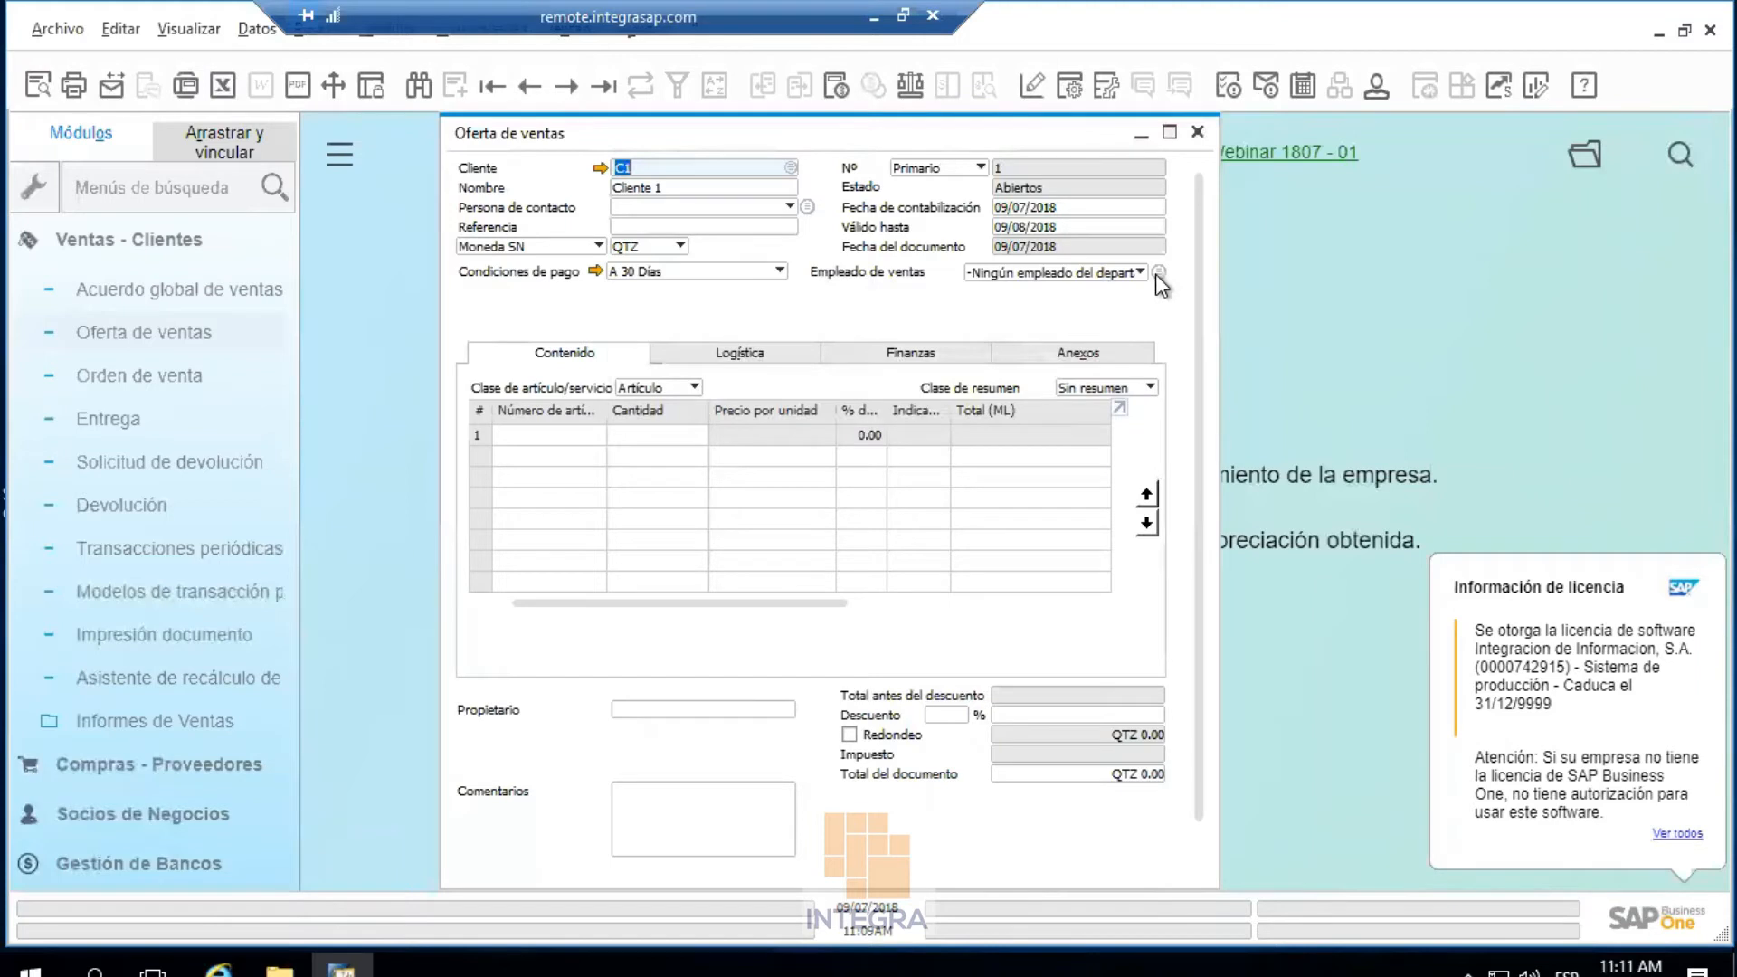
click(1157, 273)
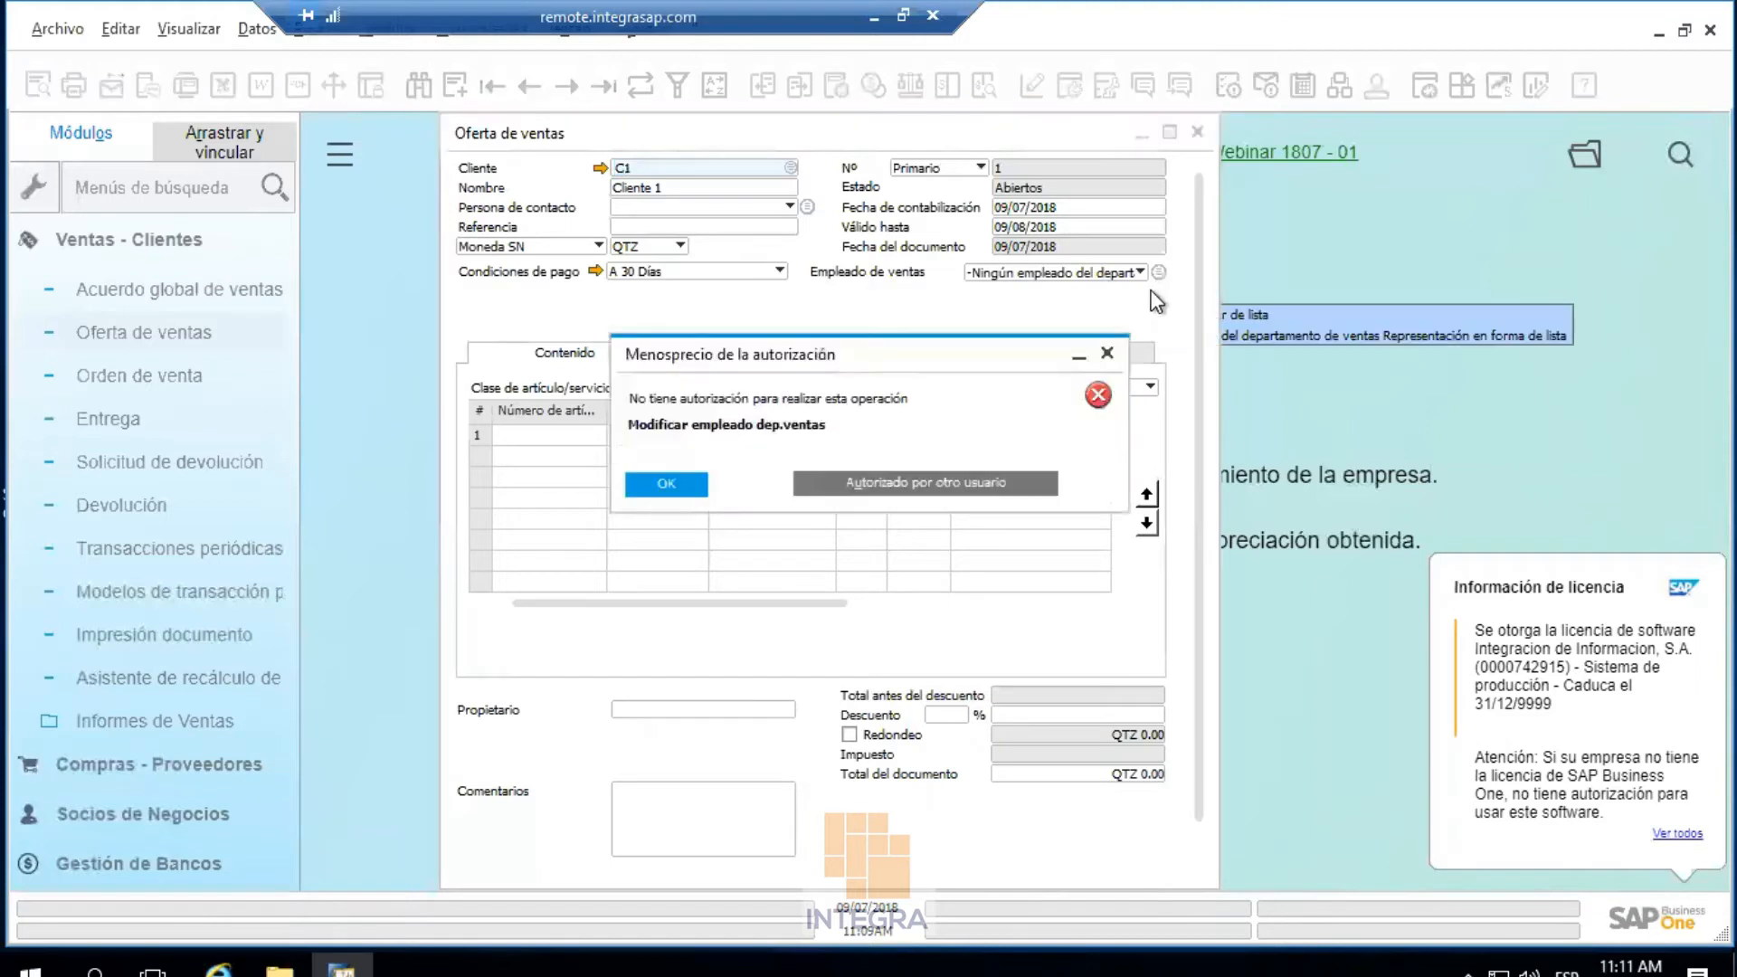
click(1109, 347)
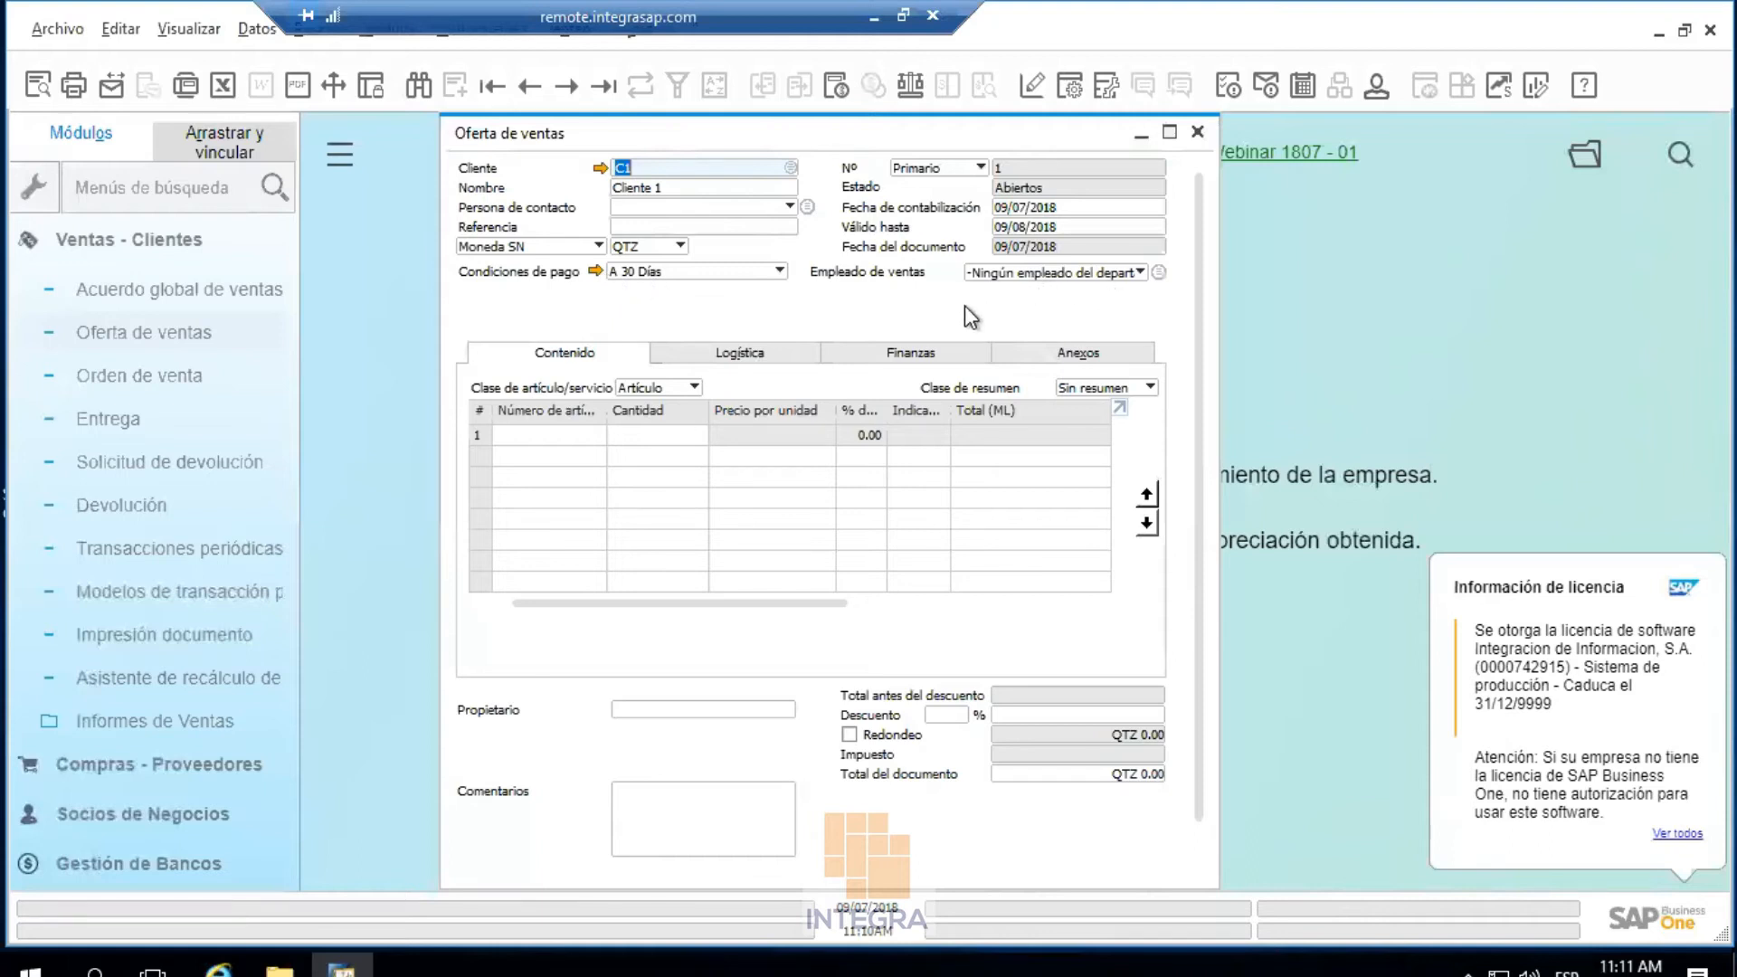
Discard the quotation without saving and start closing SAP Business One
click(1198, 133)
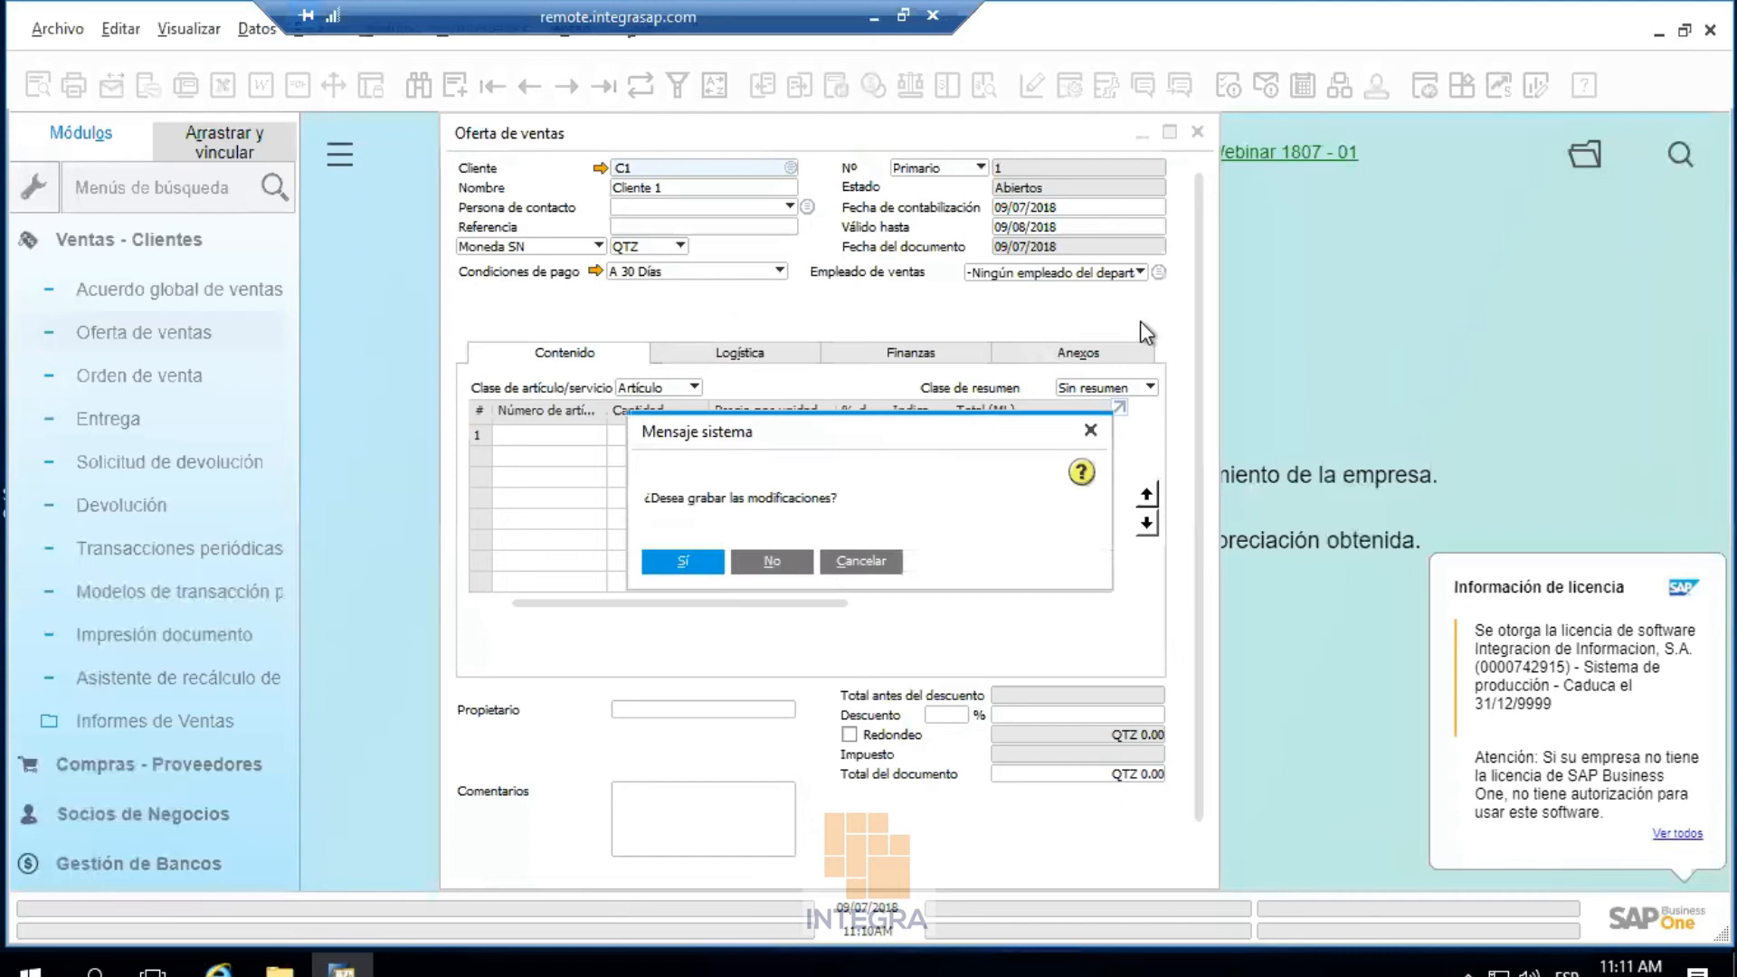
click(752, 562)
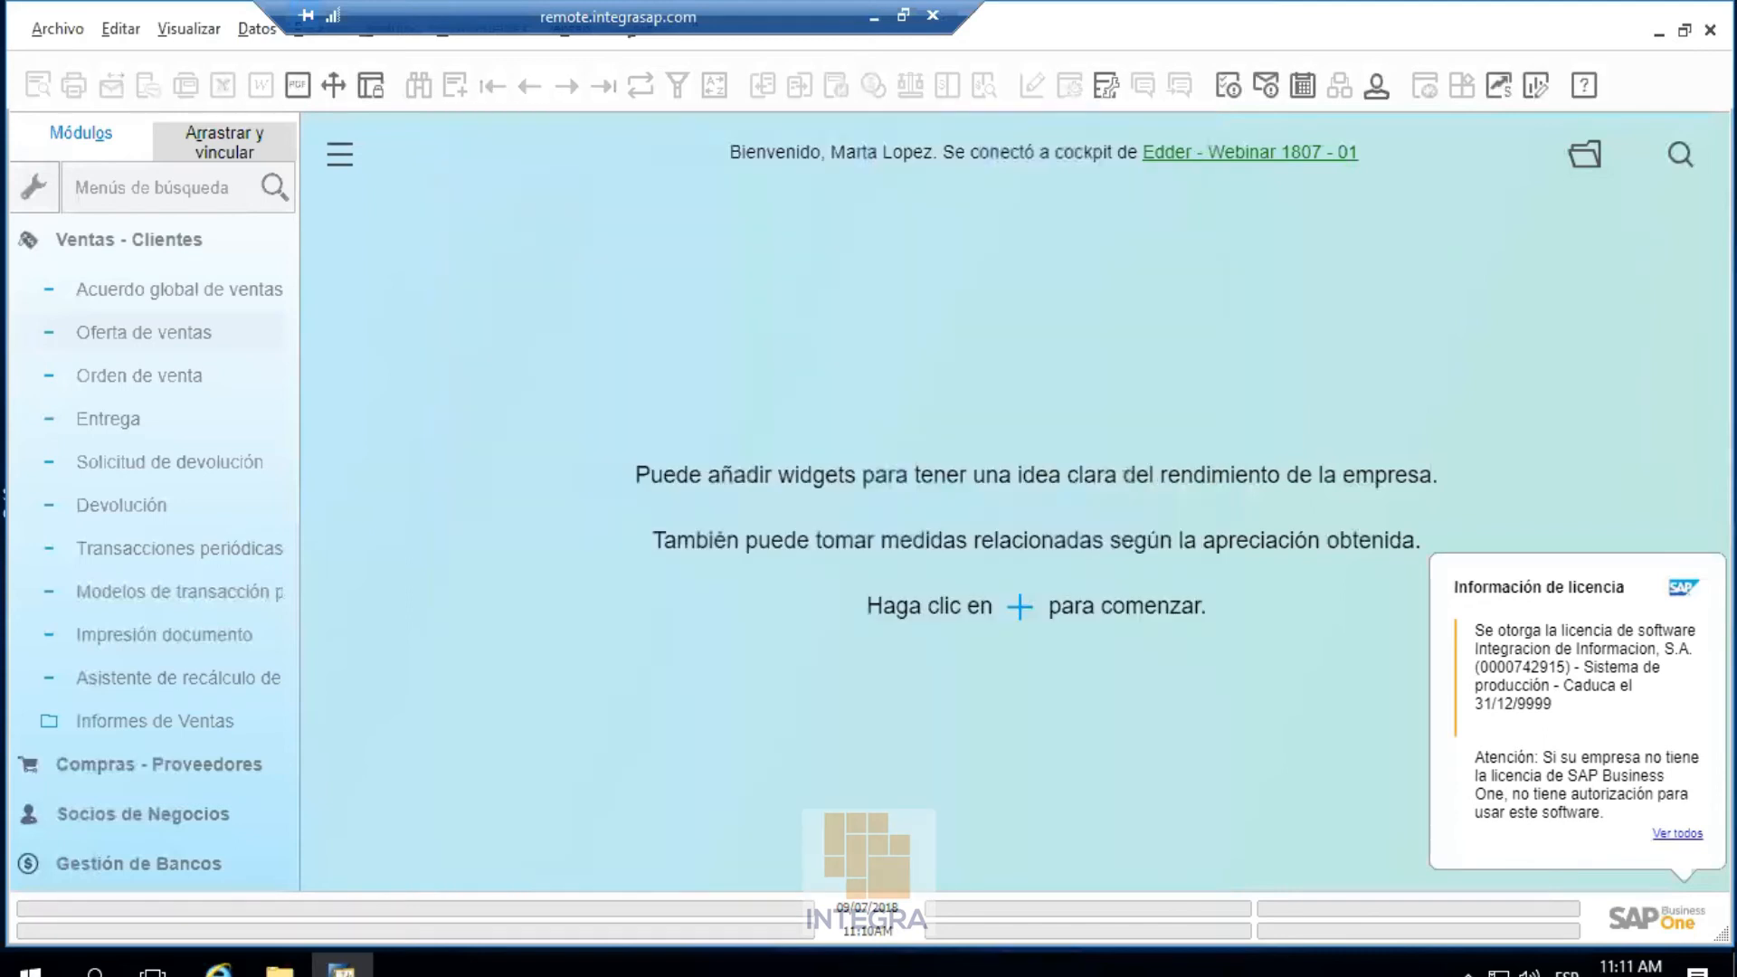
key(alt+F4)
Confirm closing SAP Business One and bring the SAP remote session back full screen
click(615, 517)
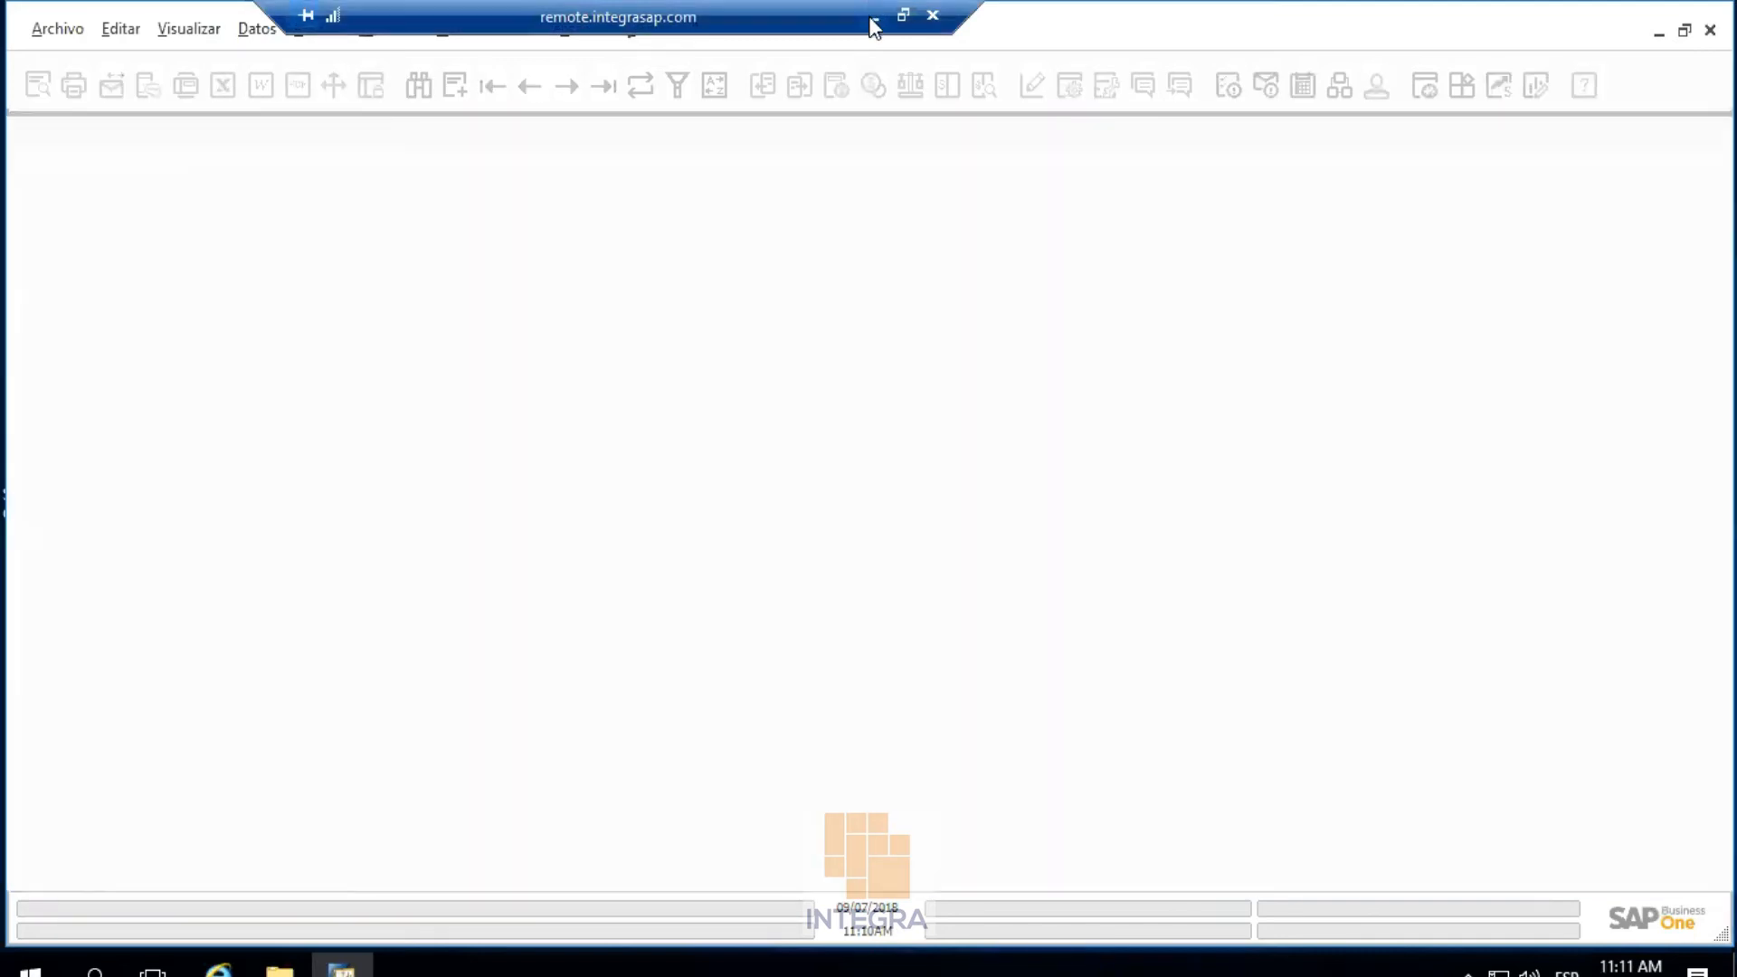
key(alt+Tab)
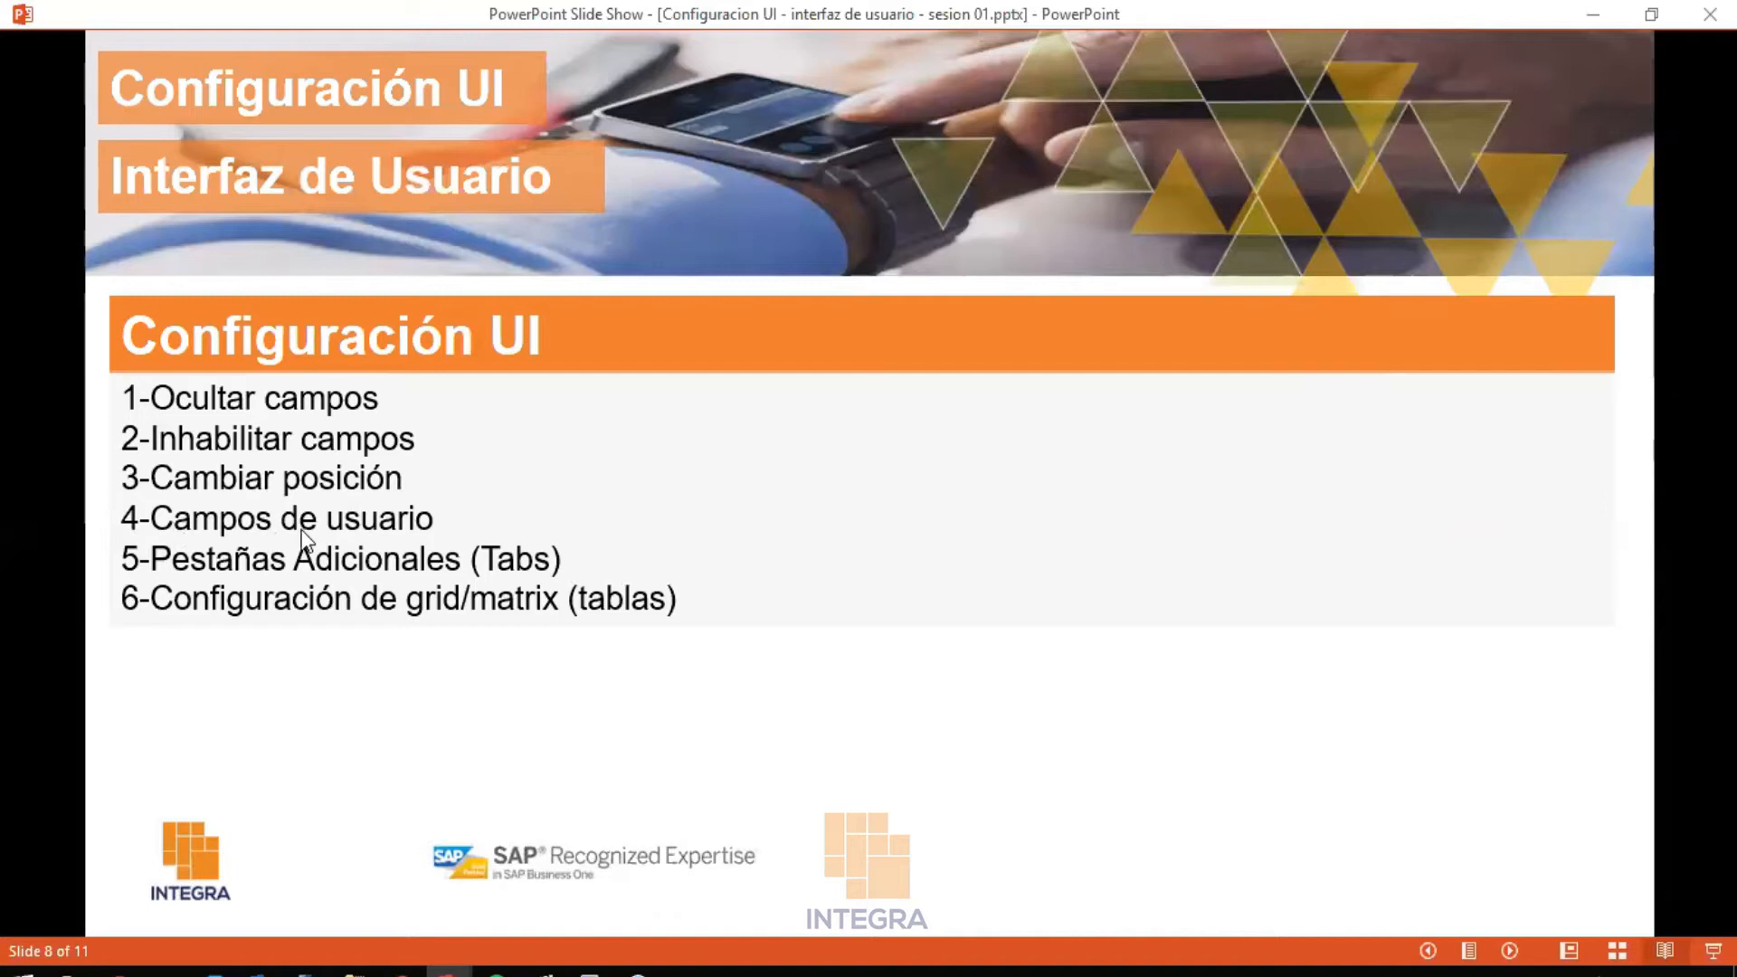
click(604, 971)
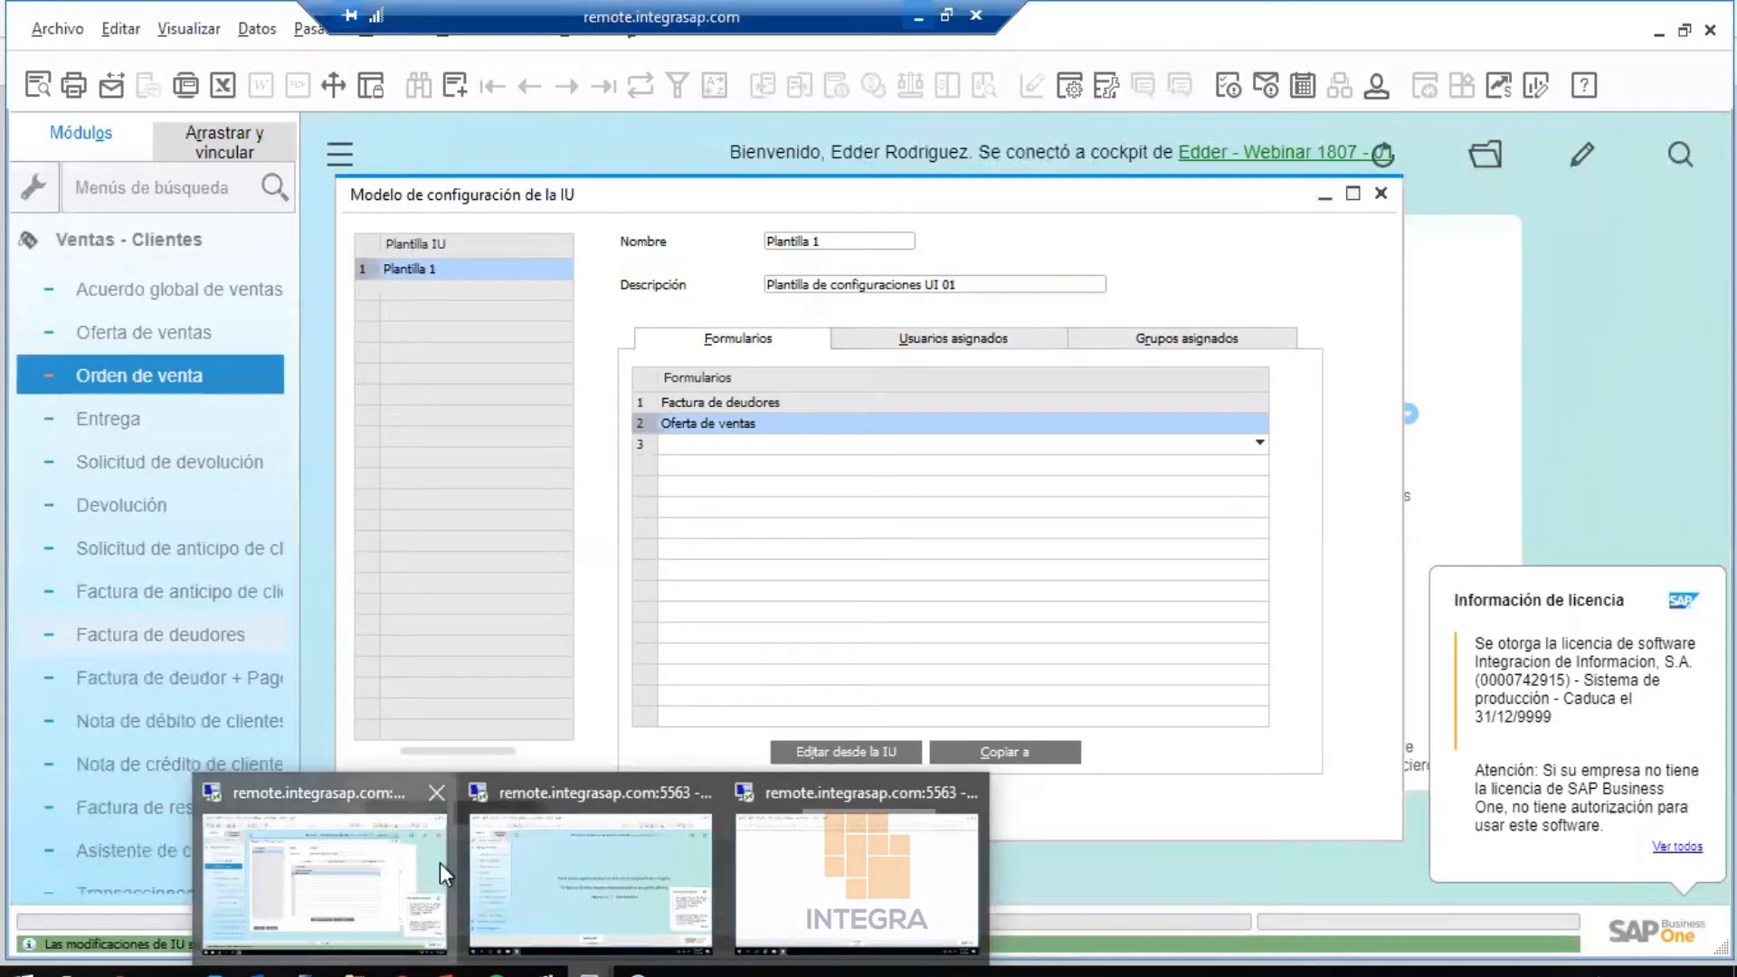
click(440, 863)
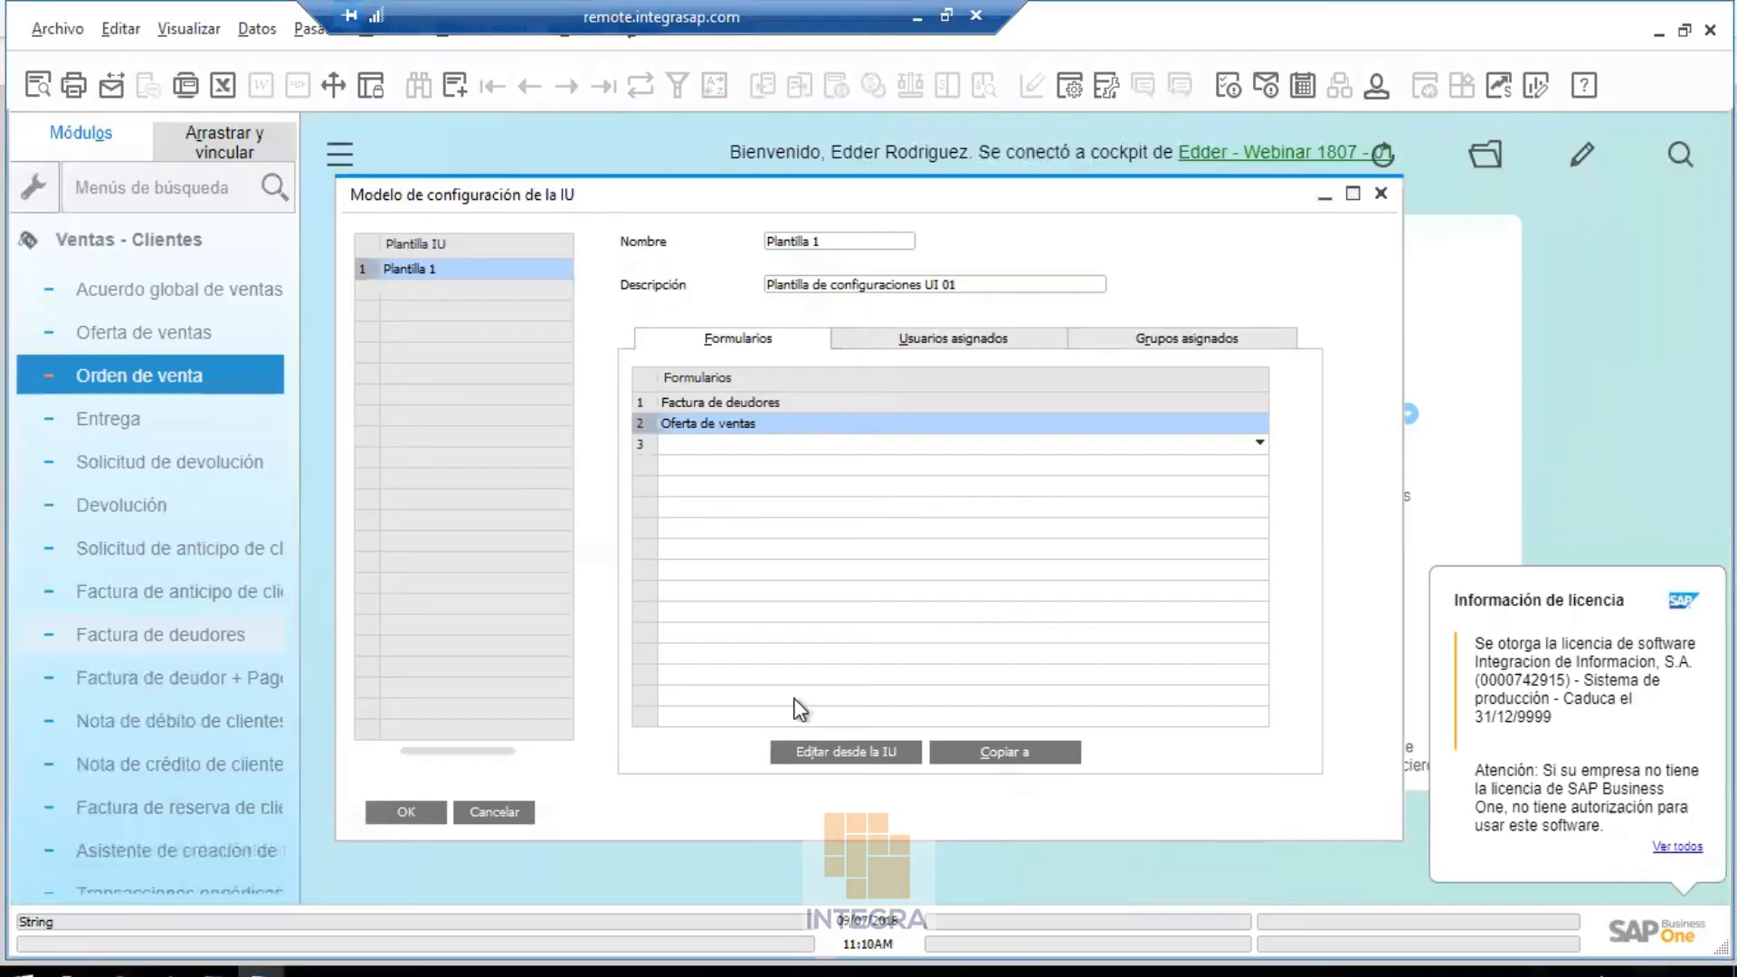
Open Oferta de ventas in UI edit mode, shift it left, and show the user-defined fields
click(816, 751)
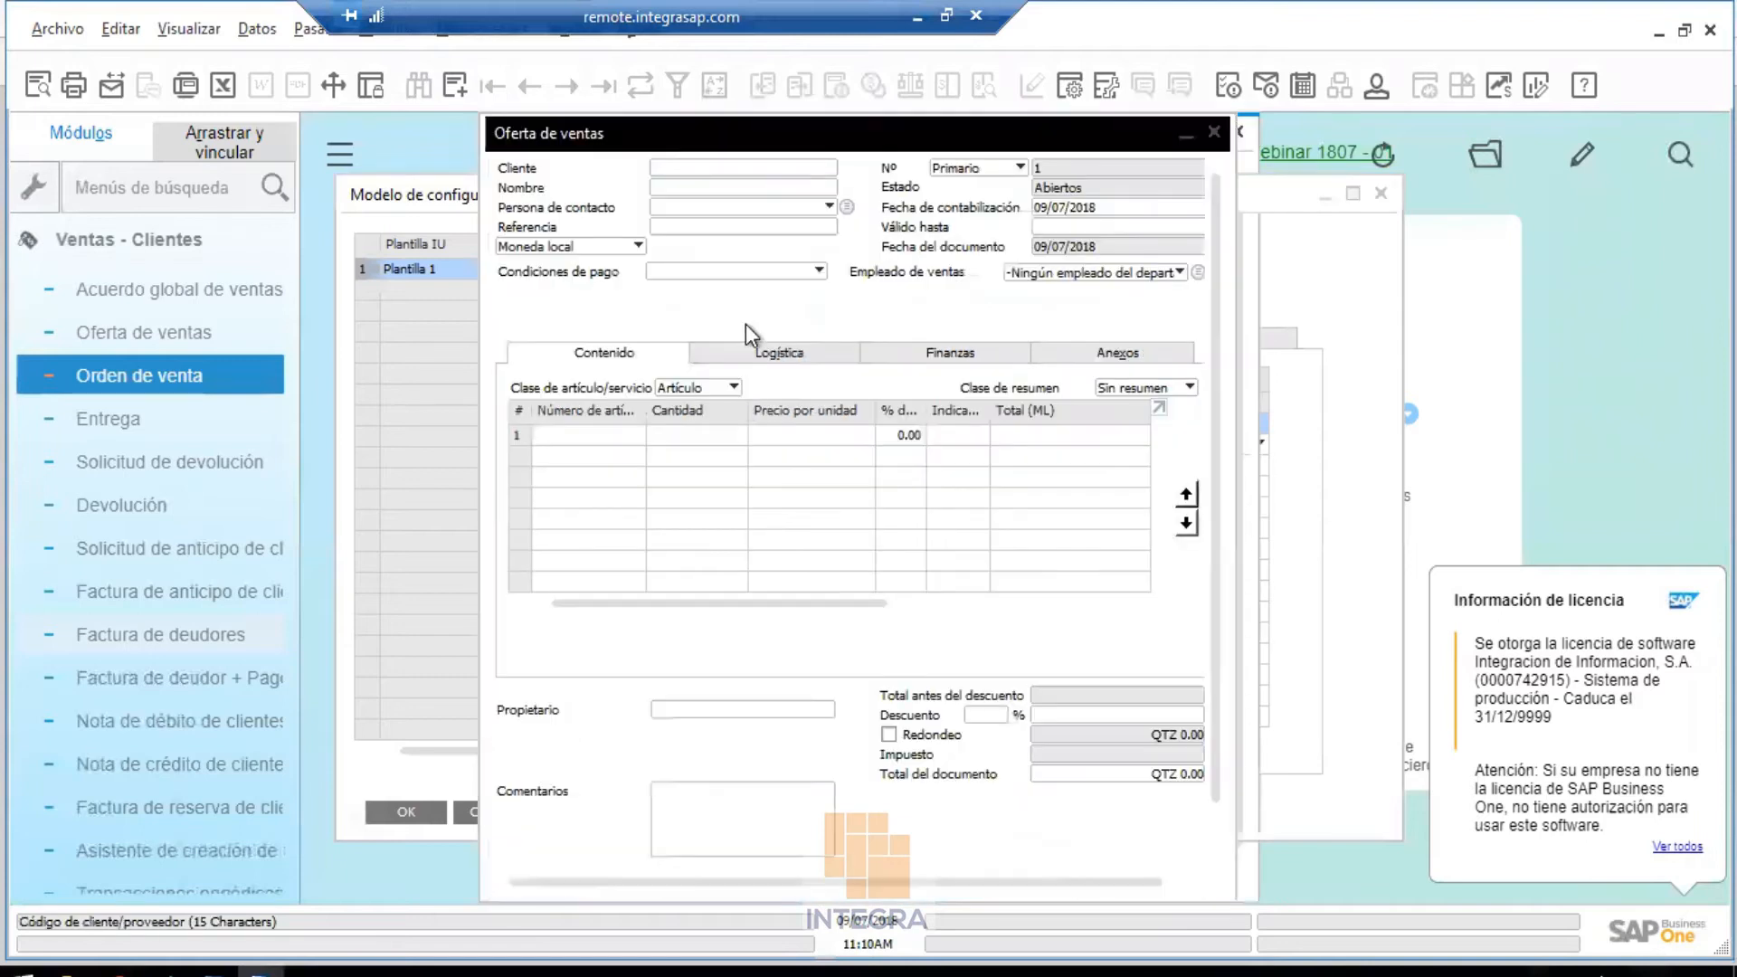
drag(823, 143, 727, 160)
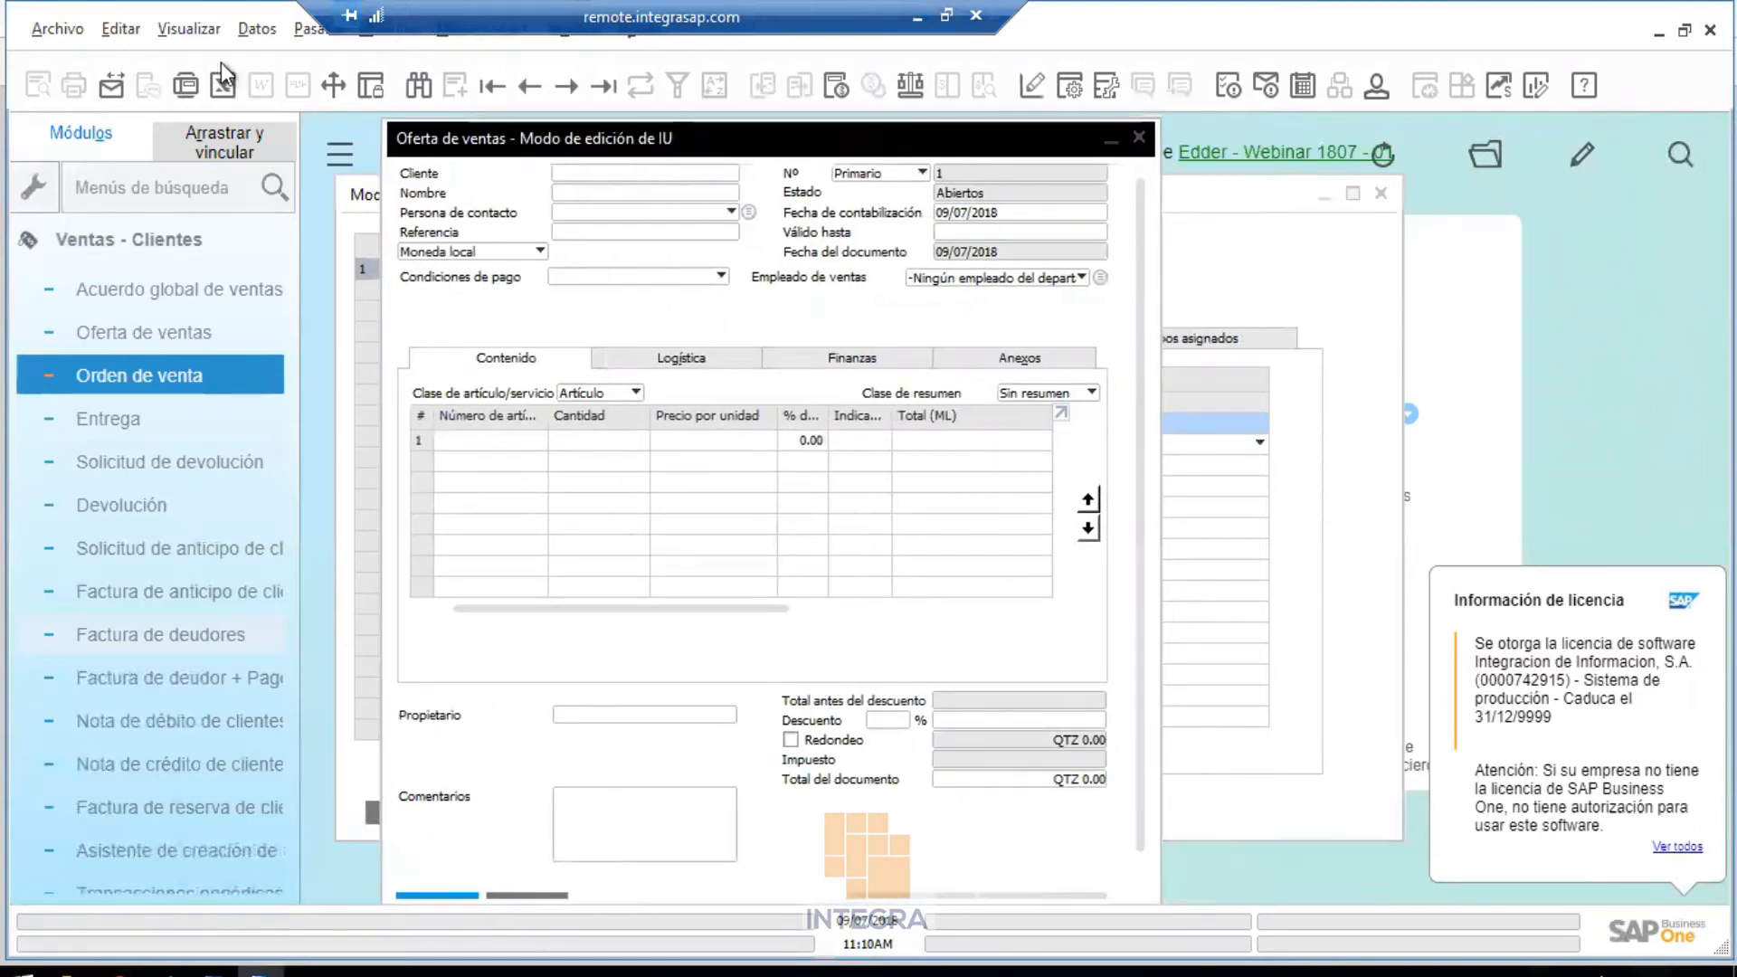
click(181, 31)
click(240, 72)
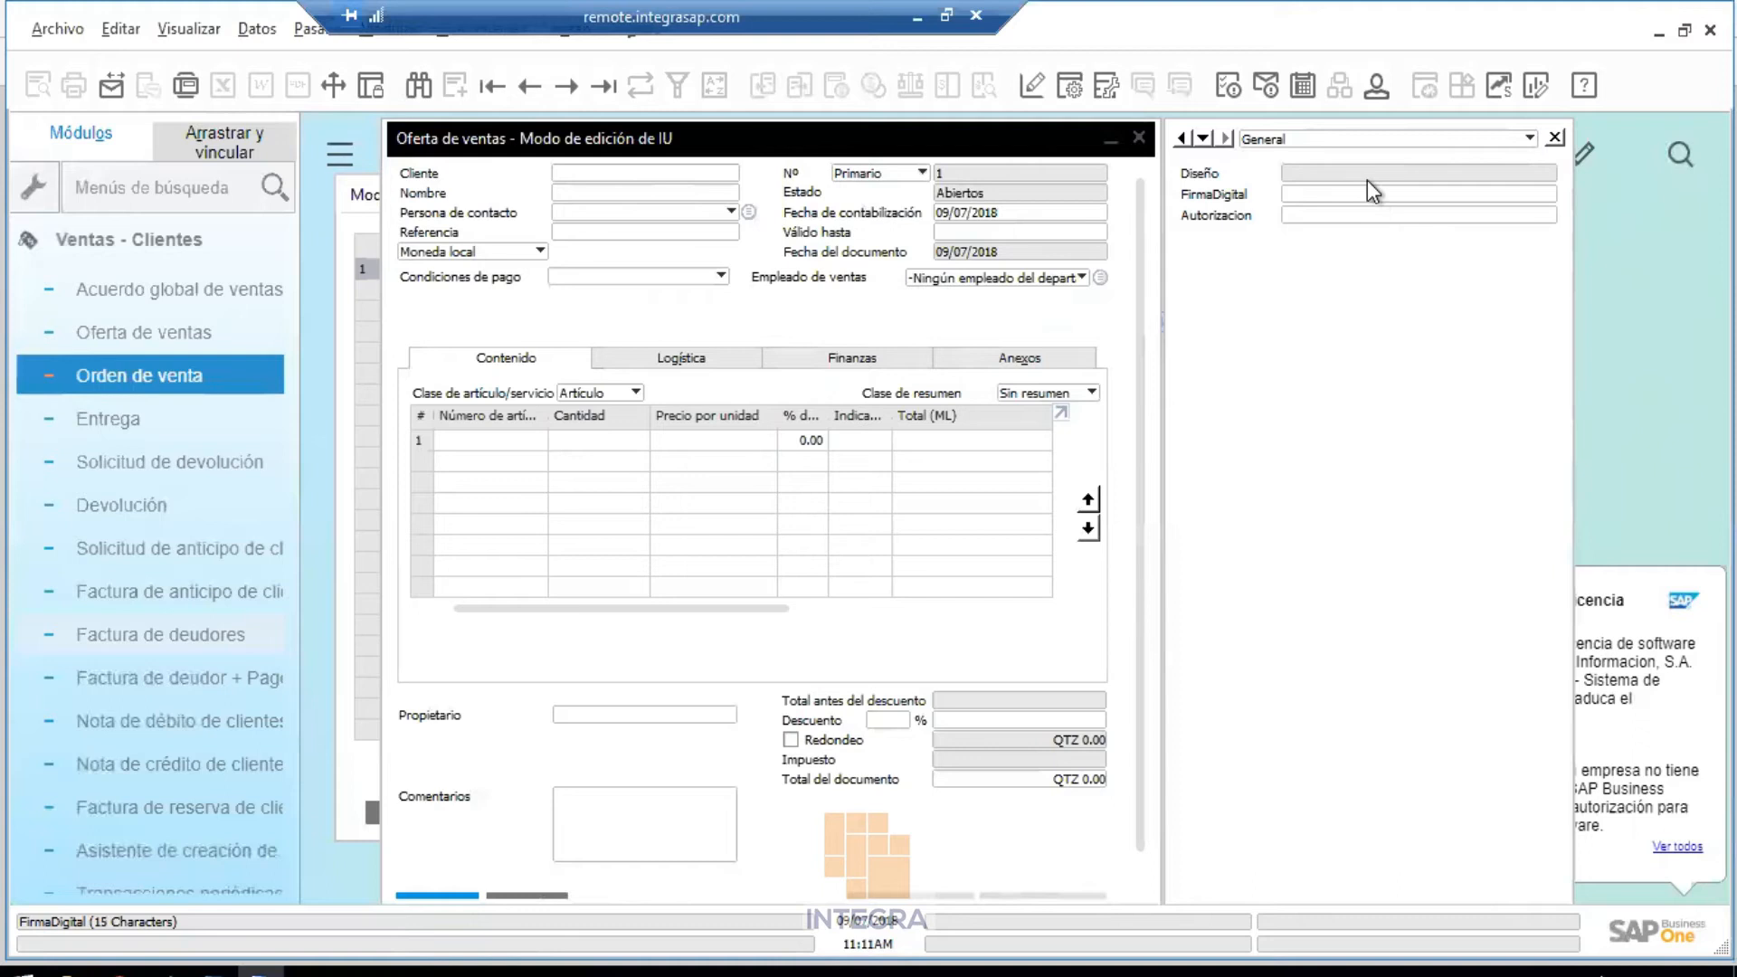
Drag Diseño, FirmaDigital and Autorizacion into the quotation header
drag(1377, 183, 639, 297)
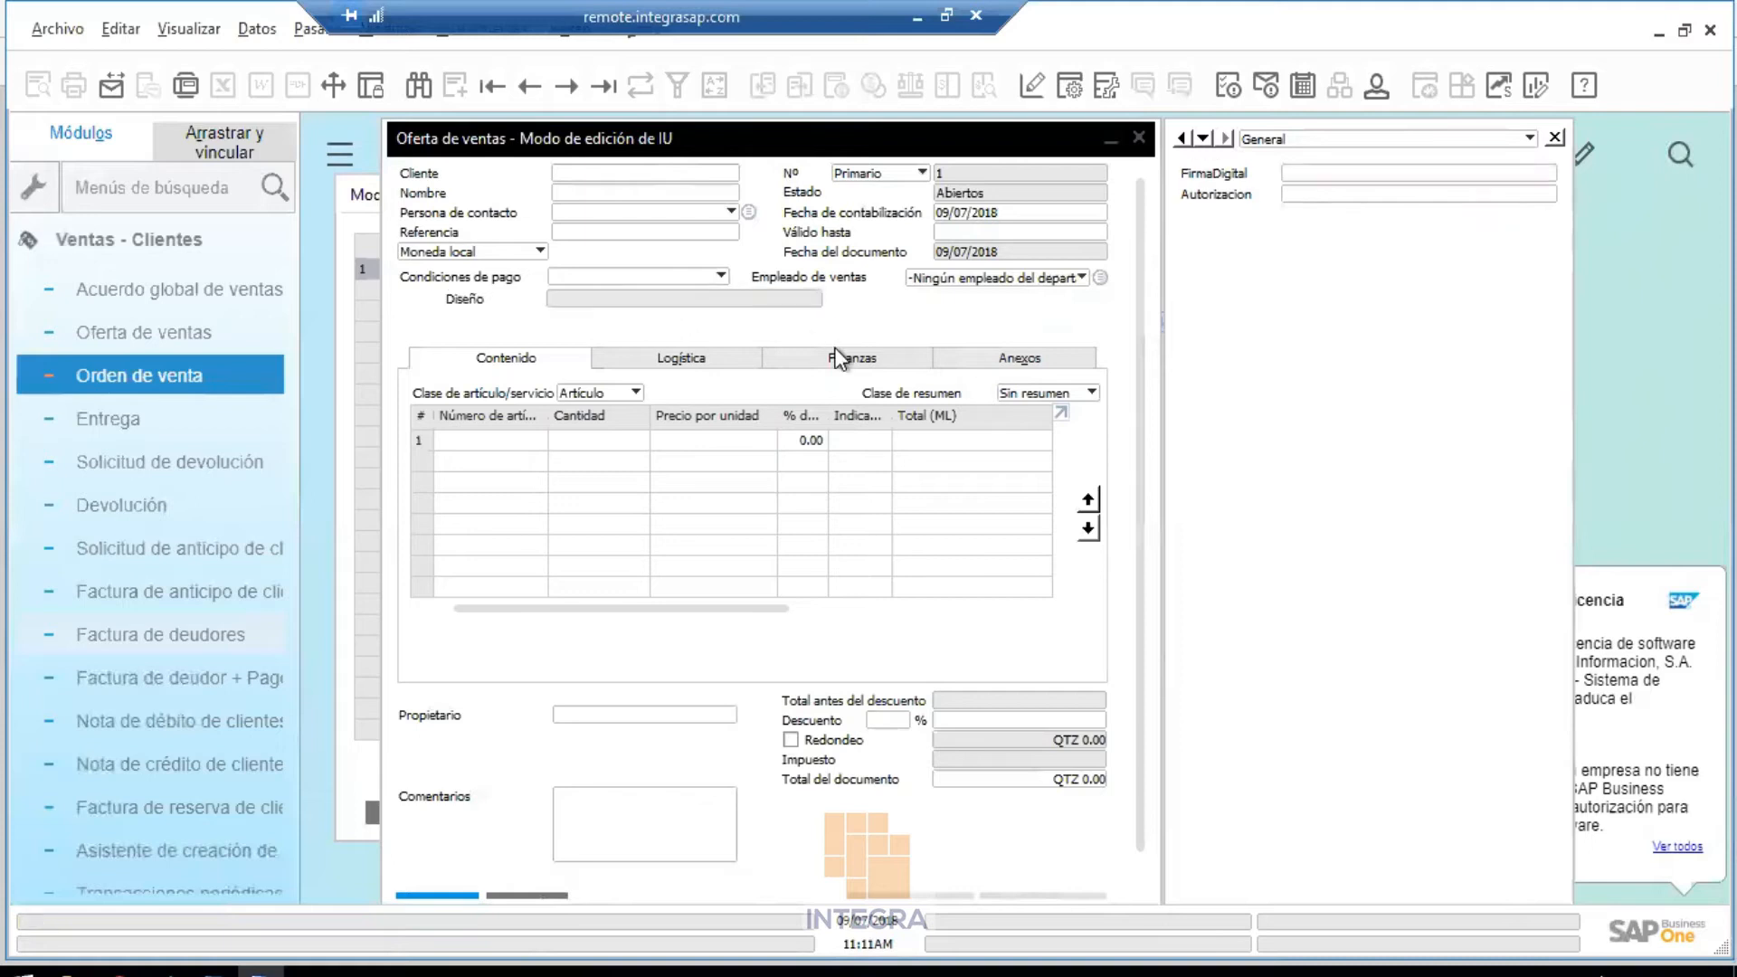
drag(1387, 183, 626, 322)
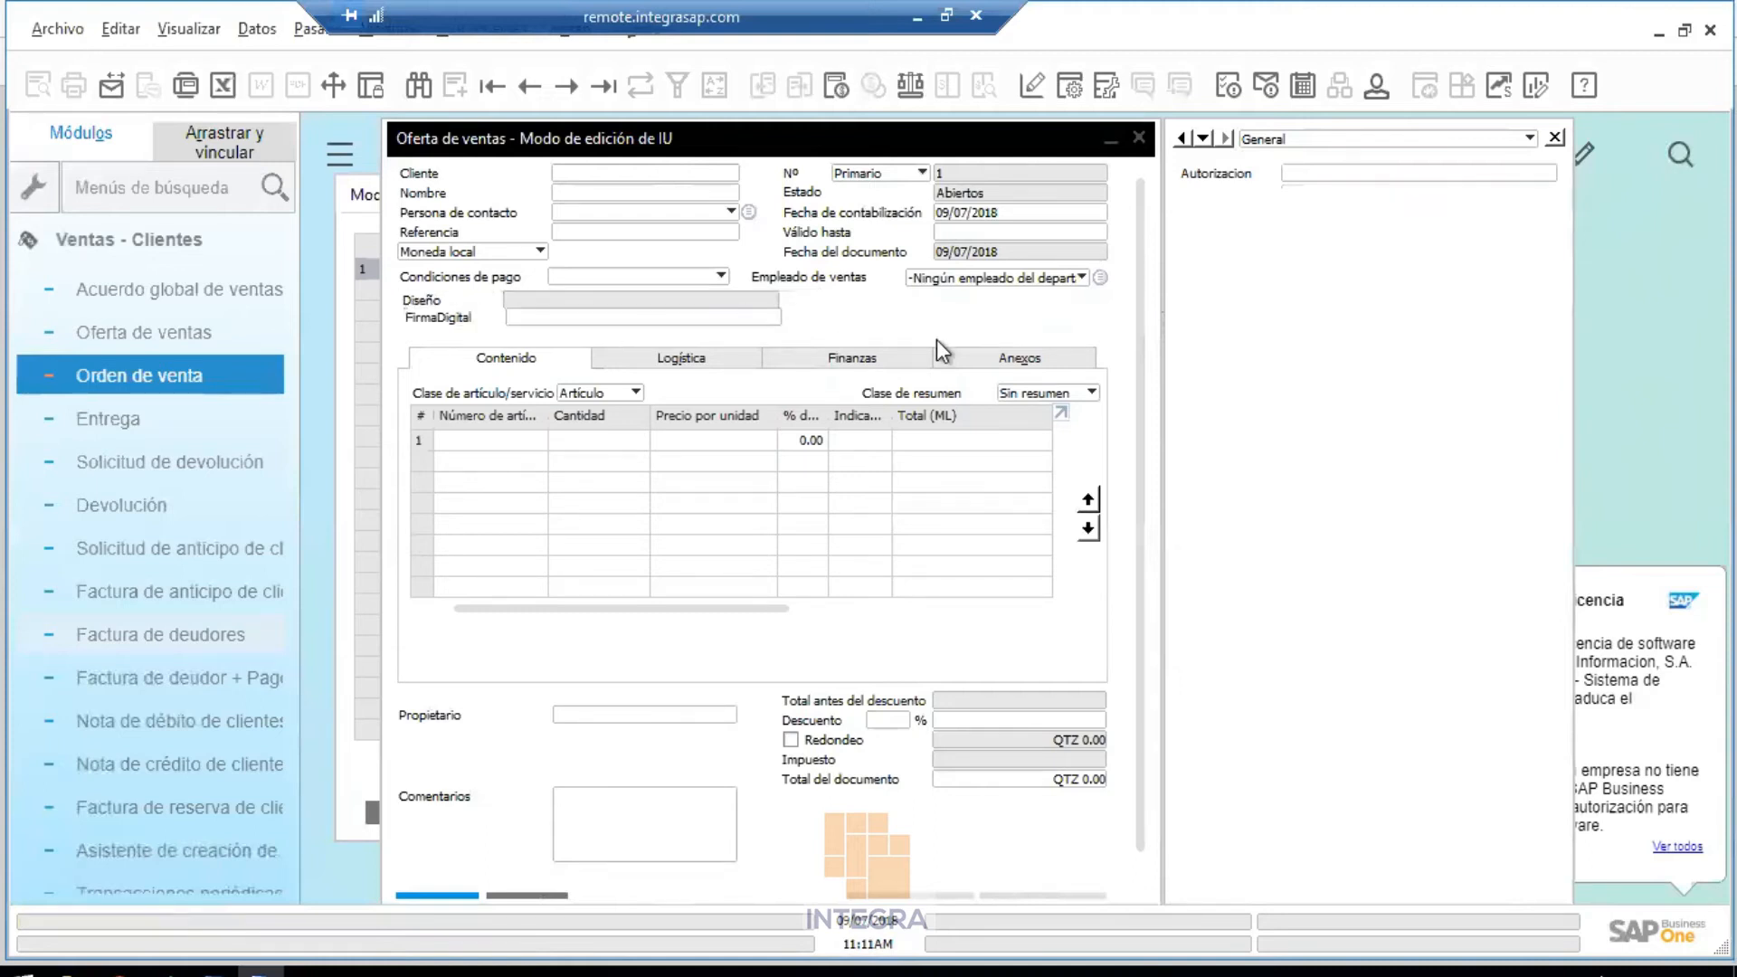
click(1402, 180)
drag(1402, 181, 975, 320)
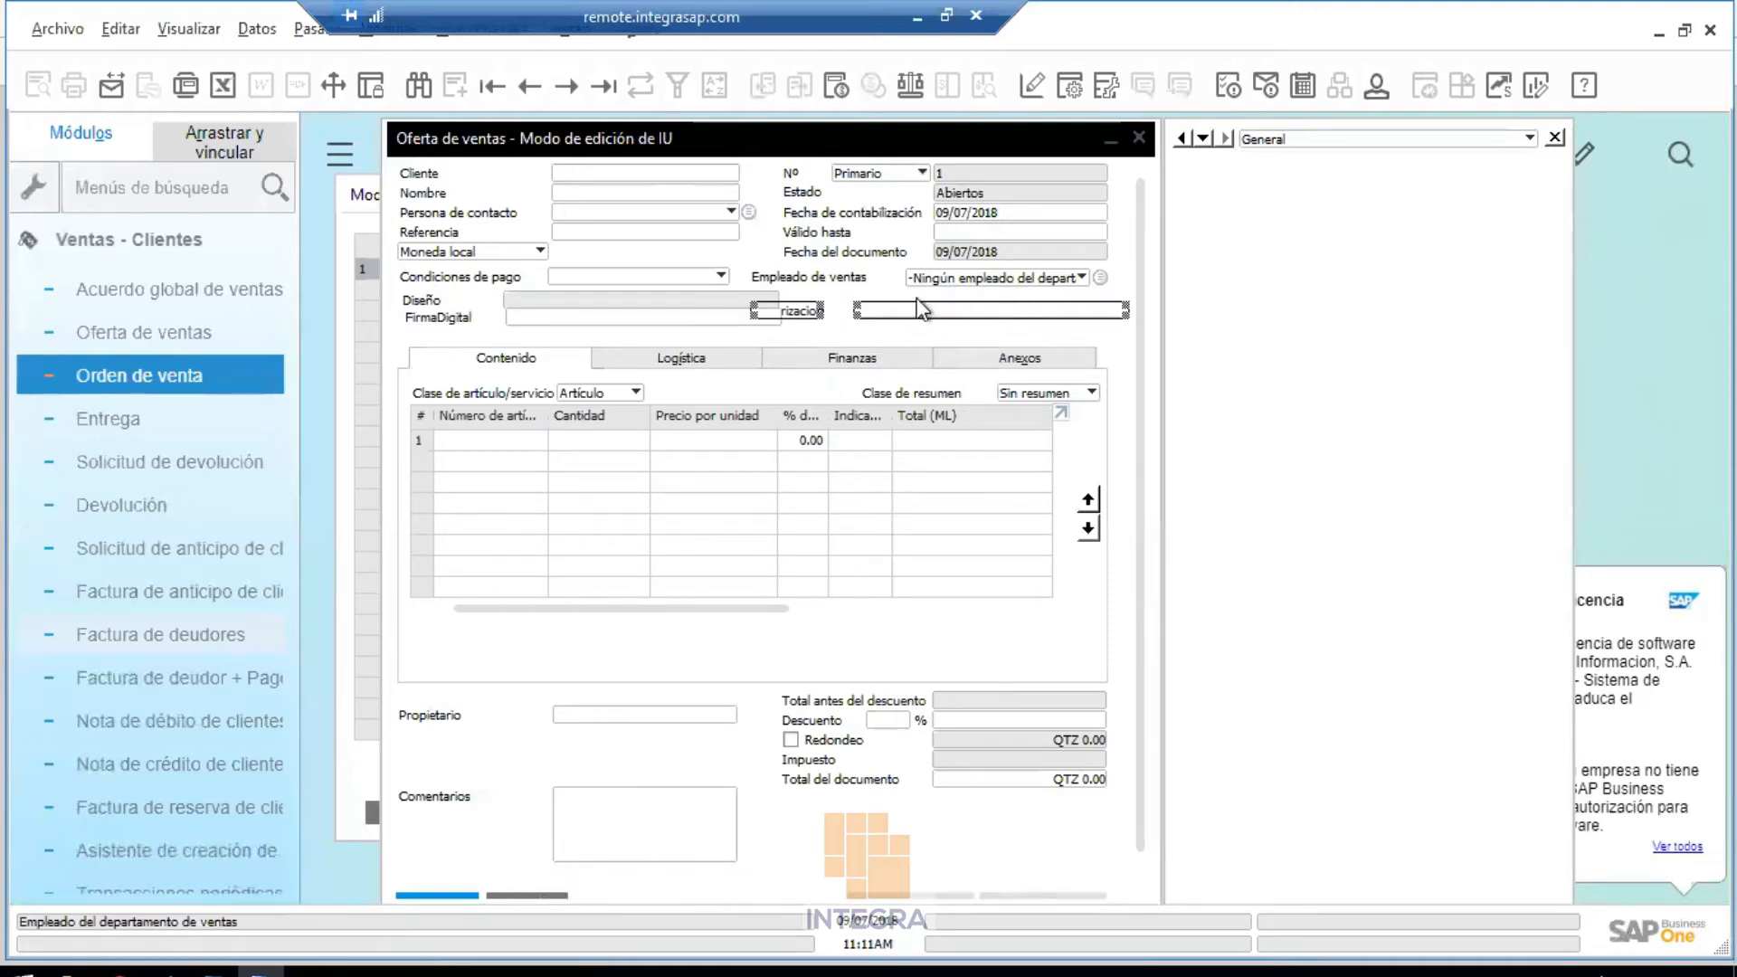
mouse_move(899, 306)
mouse_down()
mouse_move(893, 334)
mouse_move(919, 314)
mouse_up()
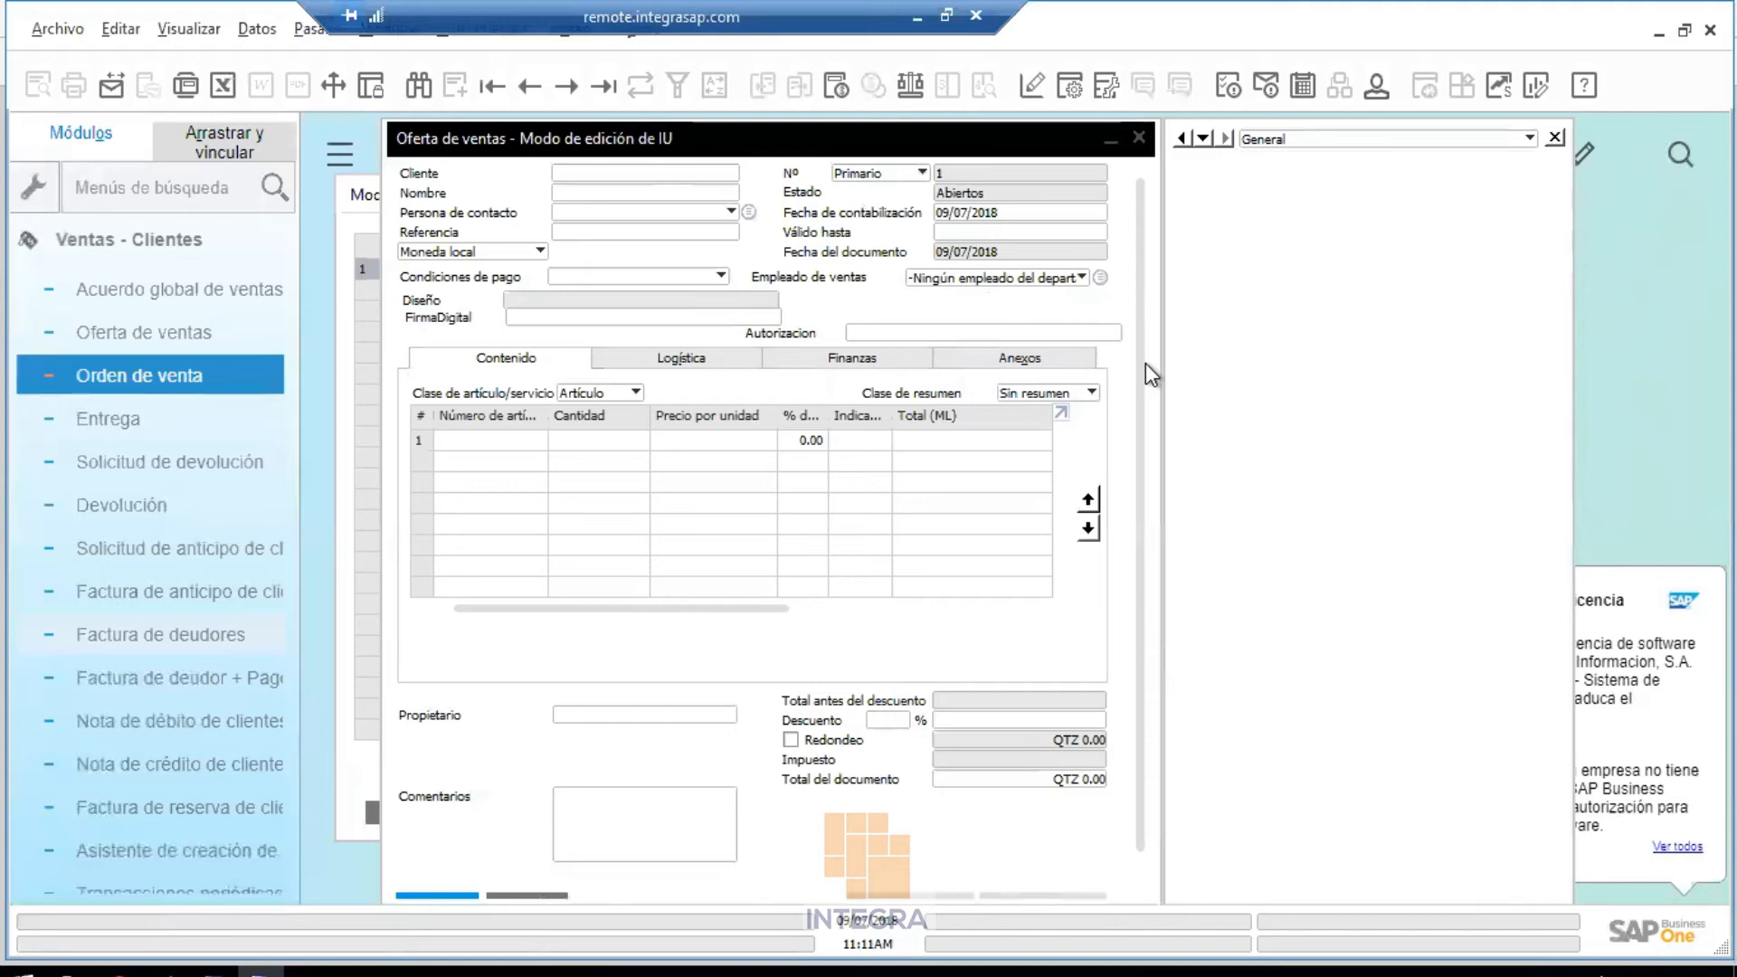
Save the layout with Guardar and minimize the remote window
right_click(965, 296)
click(1051, 313)
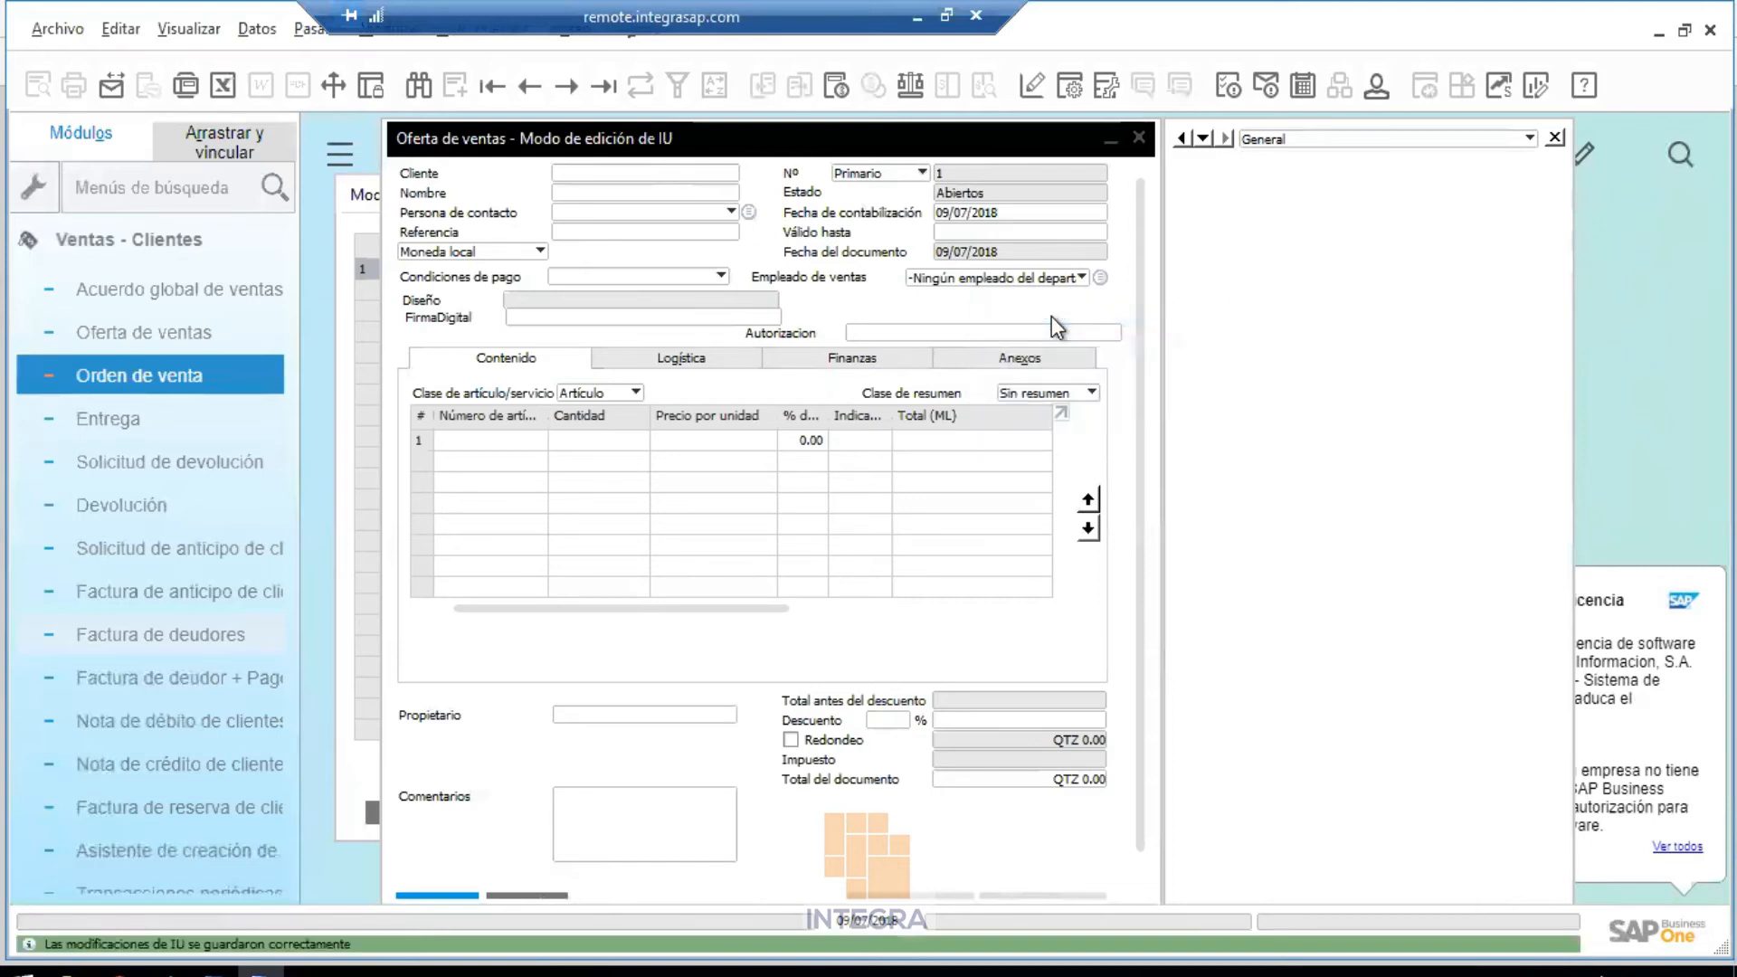
click(917, 16)
Restore the remote desktop, launch the SAP Business One Client and log on as the second user
mouse_move(590, 969)
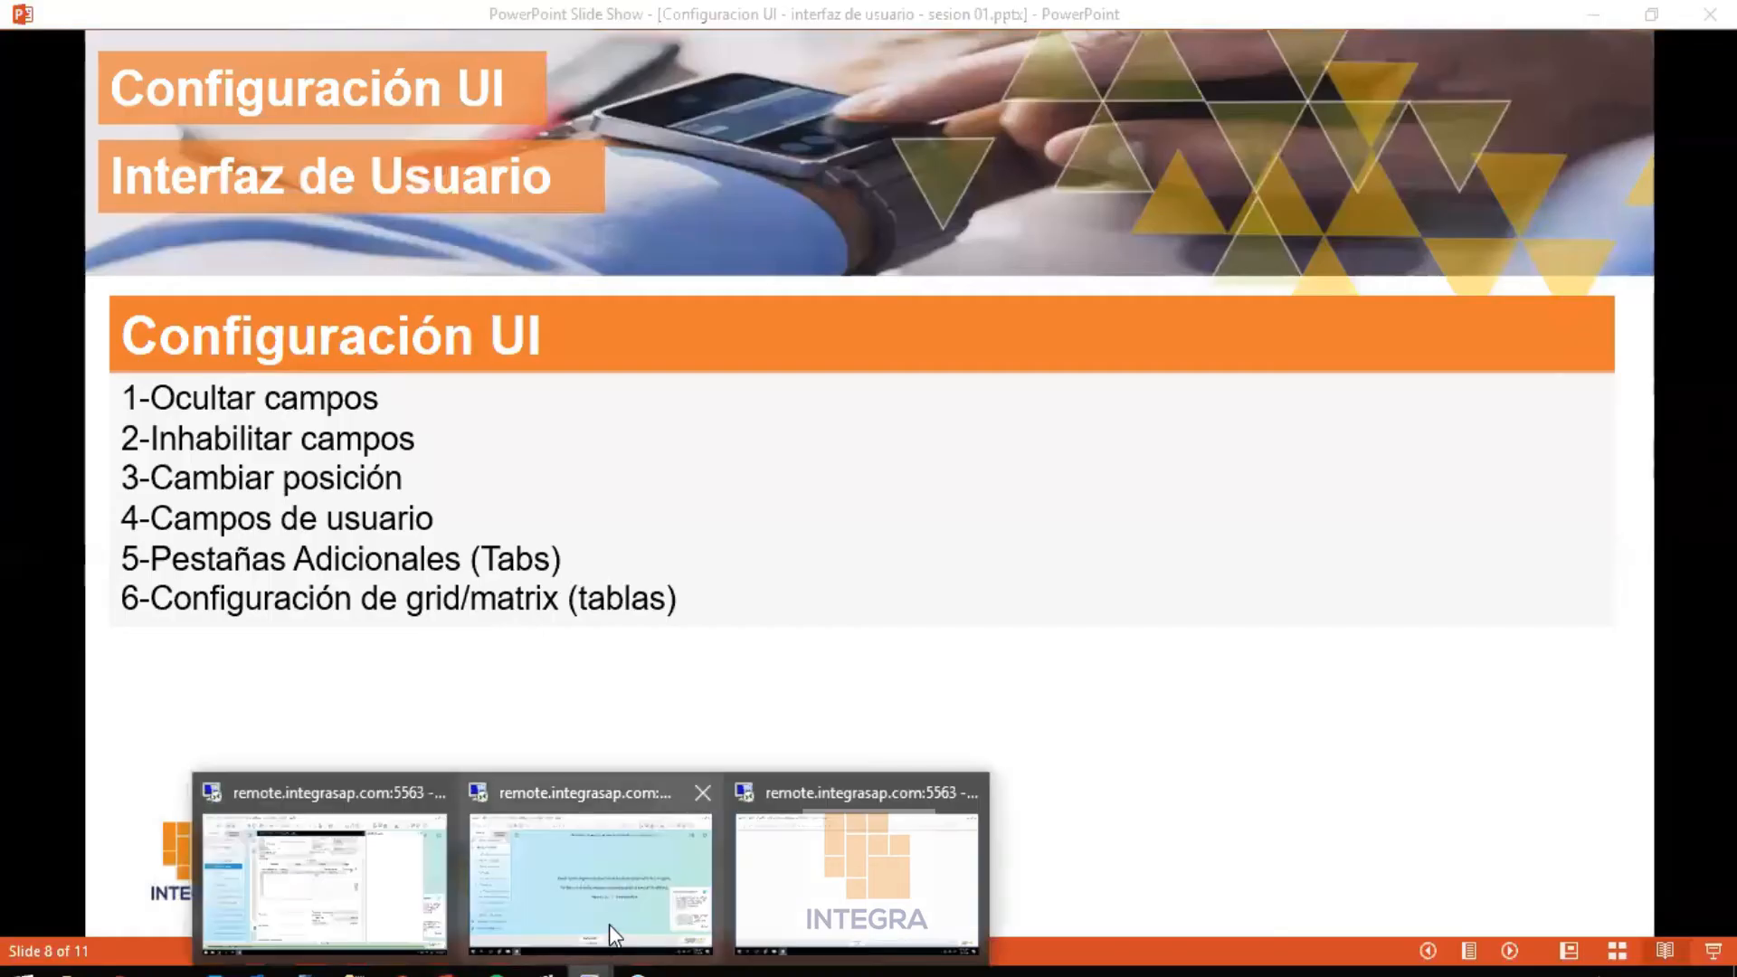
mouse_move(610, 925)
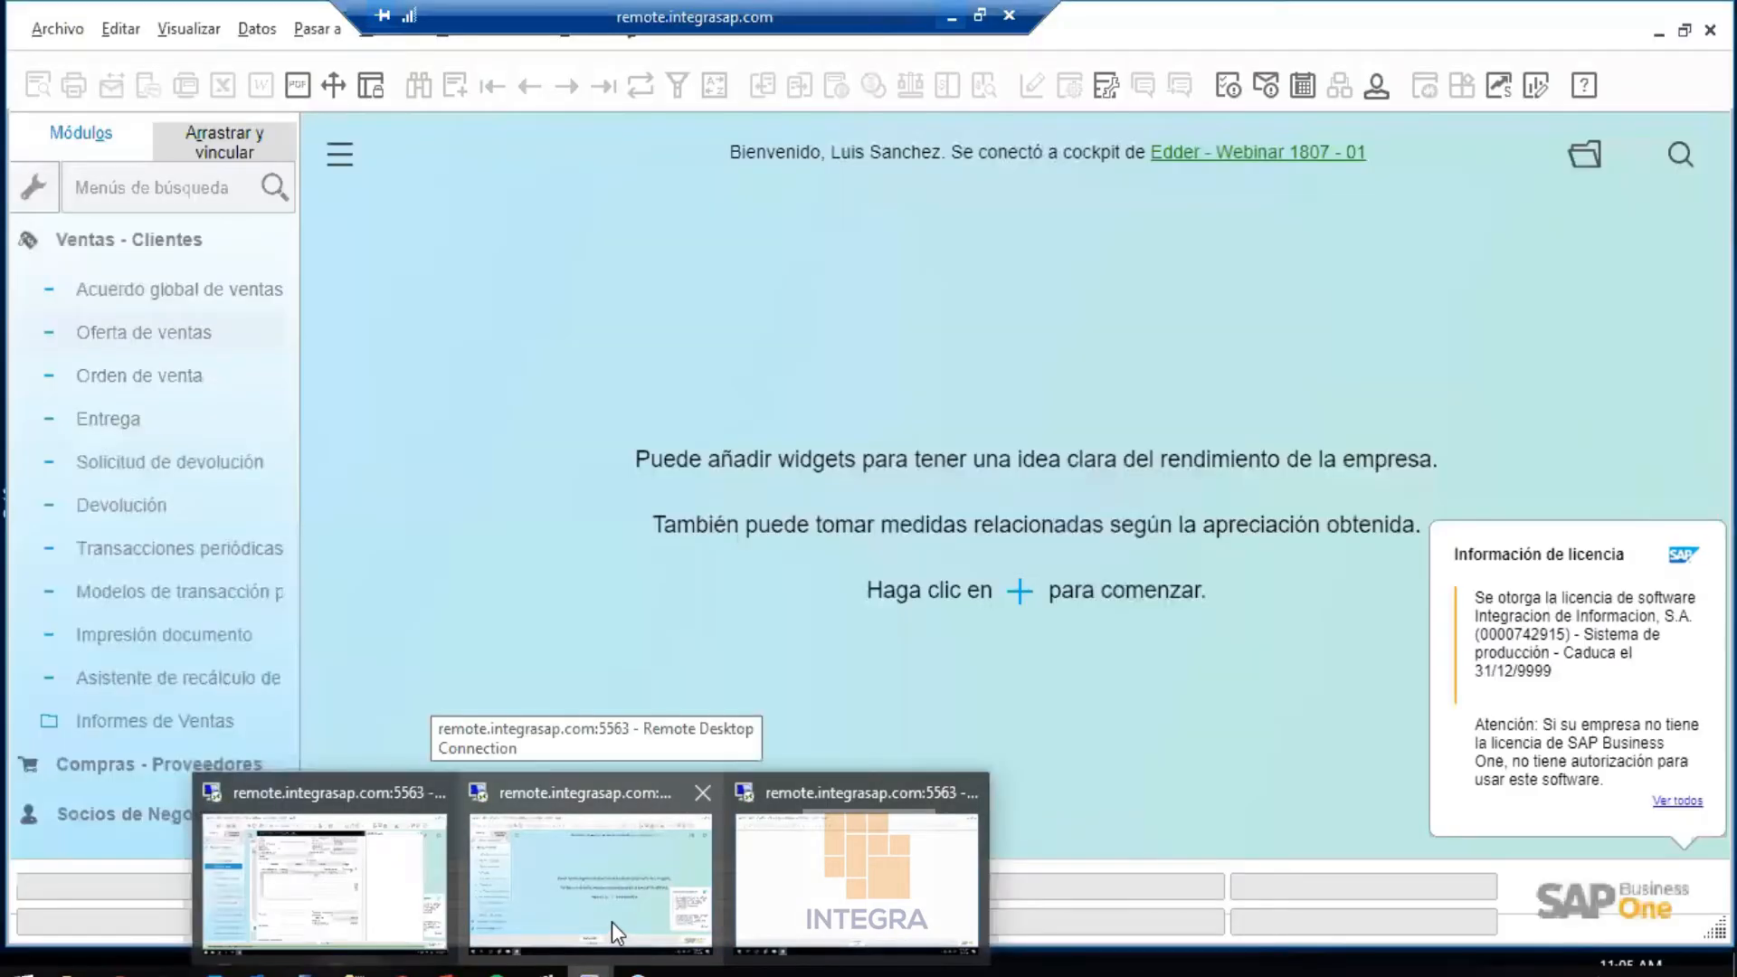
click(612, 921)
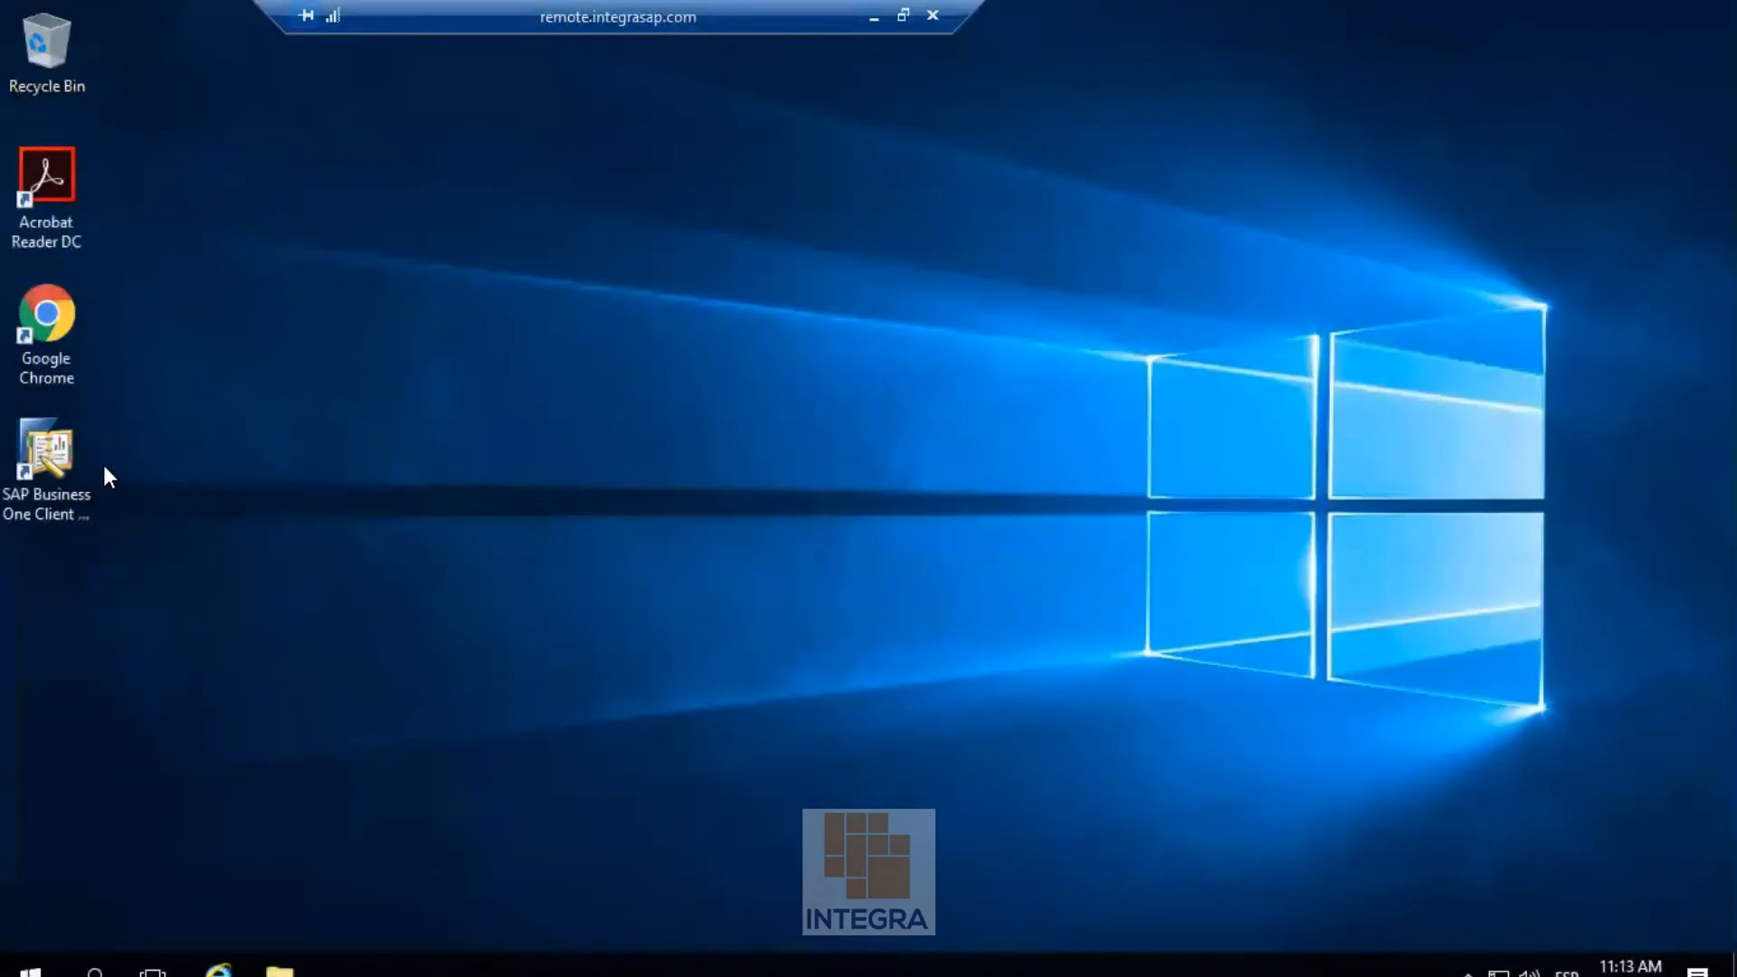
double_click(74, 459)
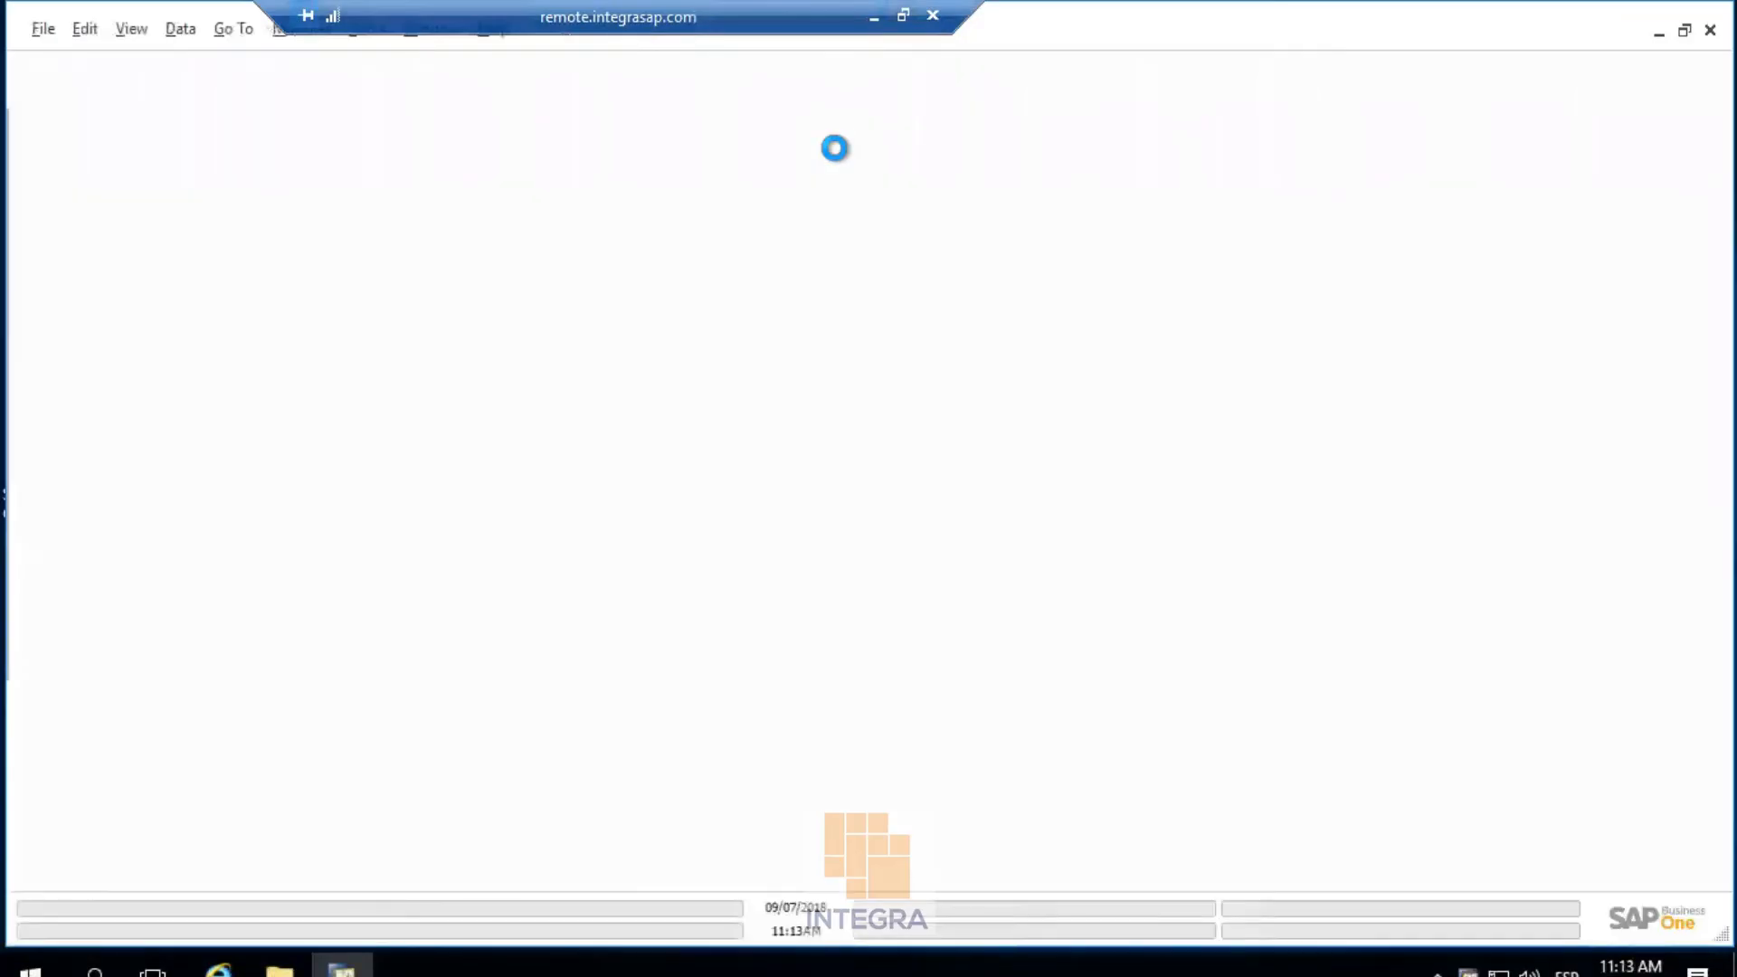
click(894, 657)
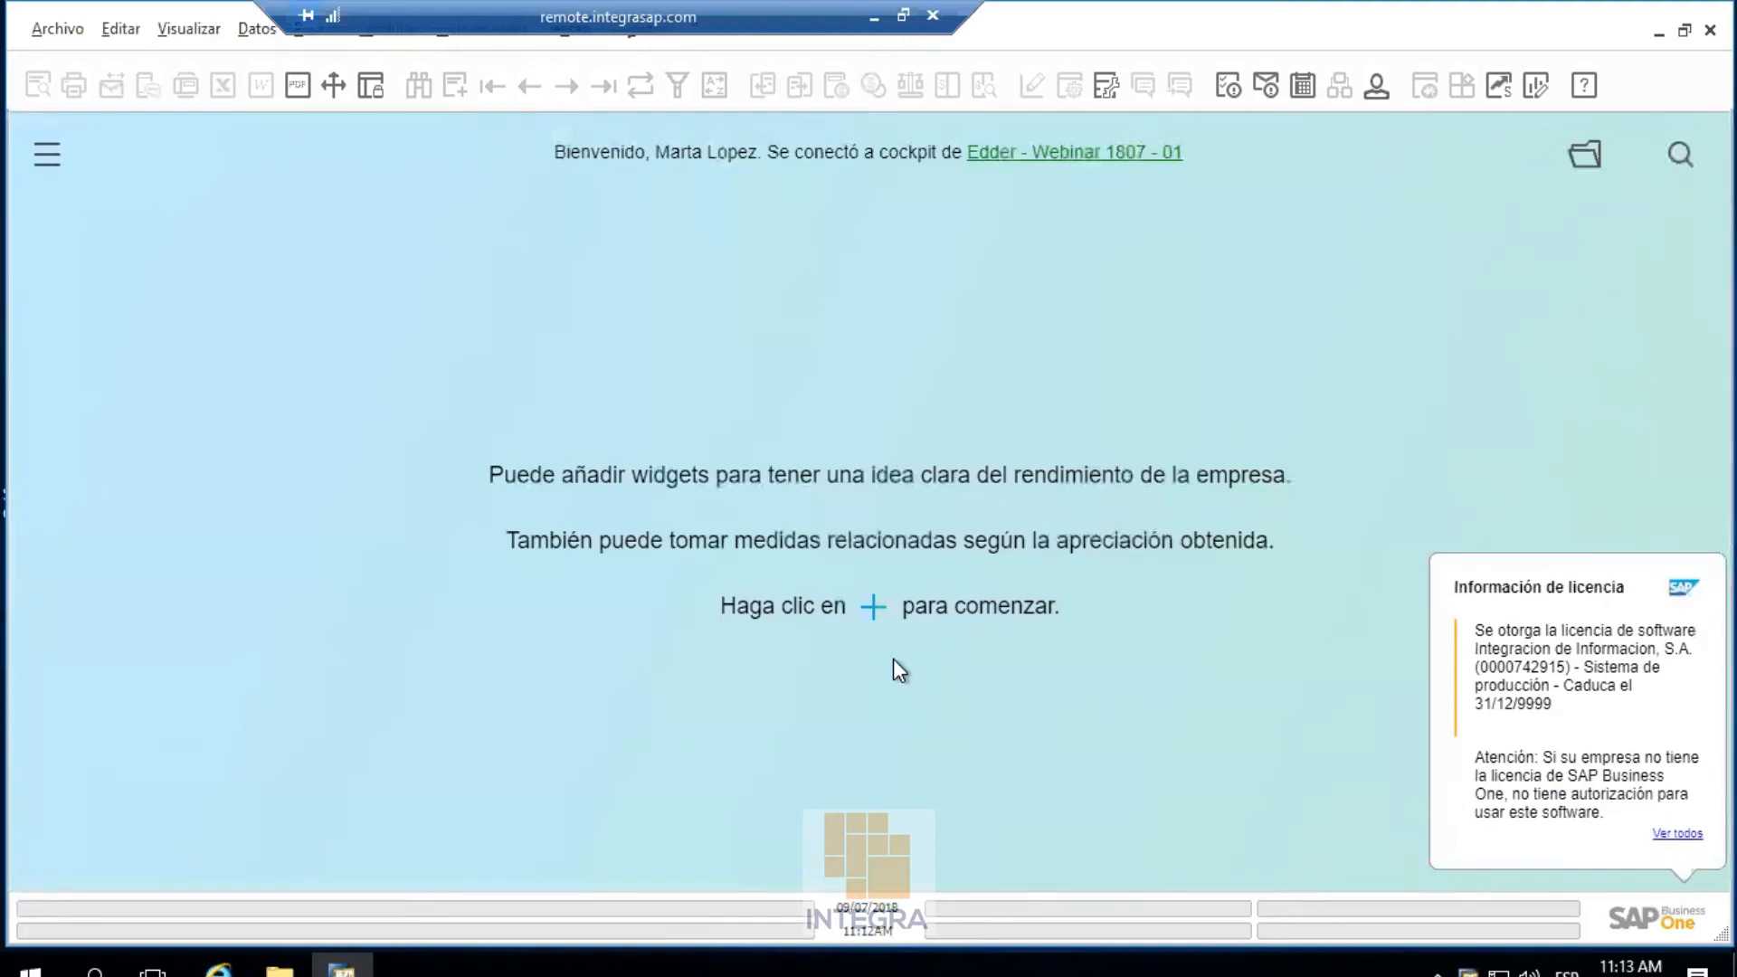
Open a new Oferta de ventas from Ventas - Clientes
click(377, 39)
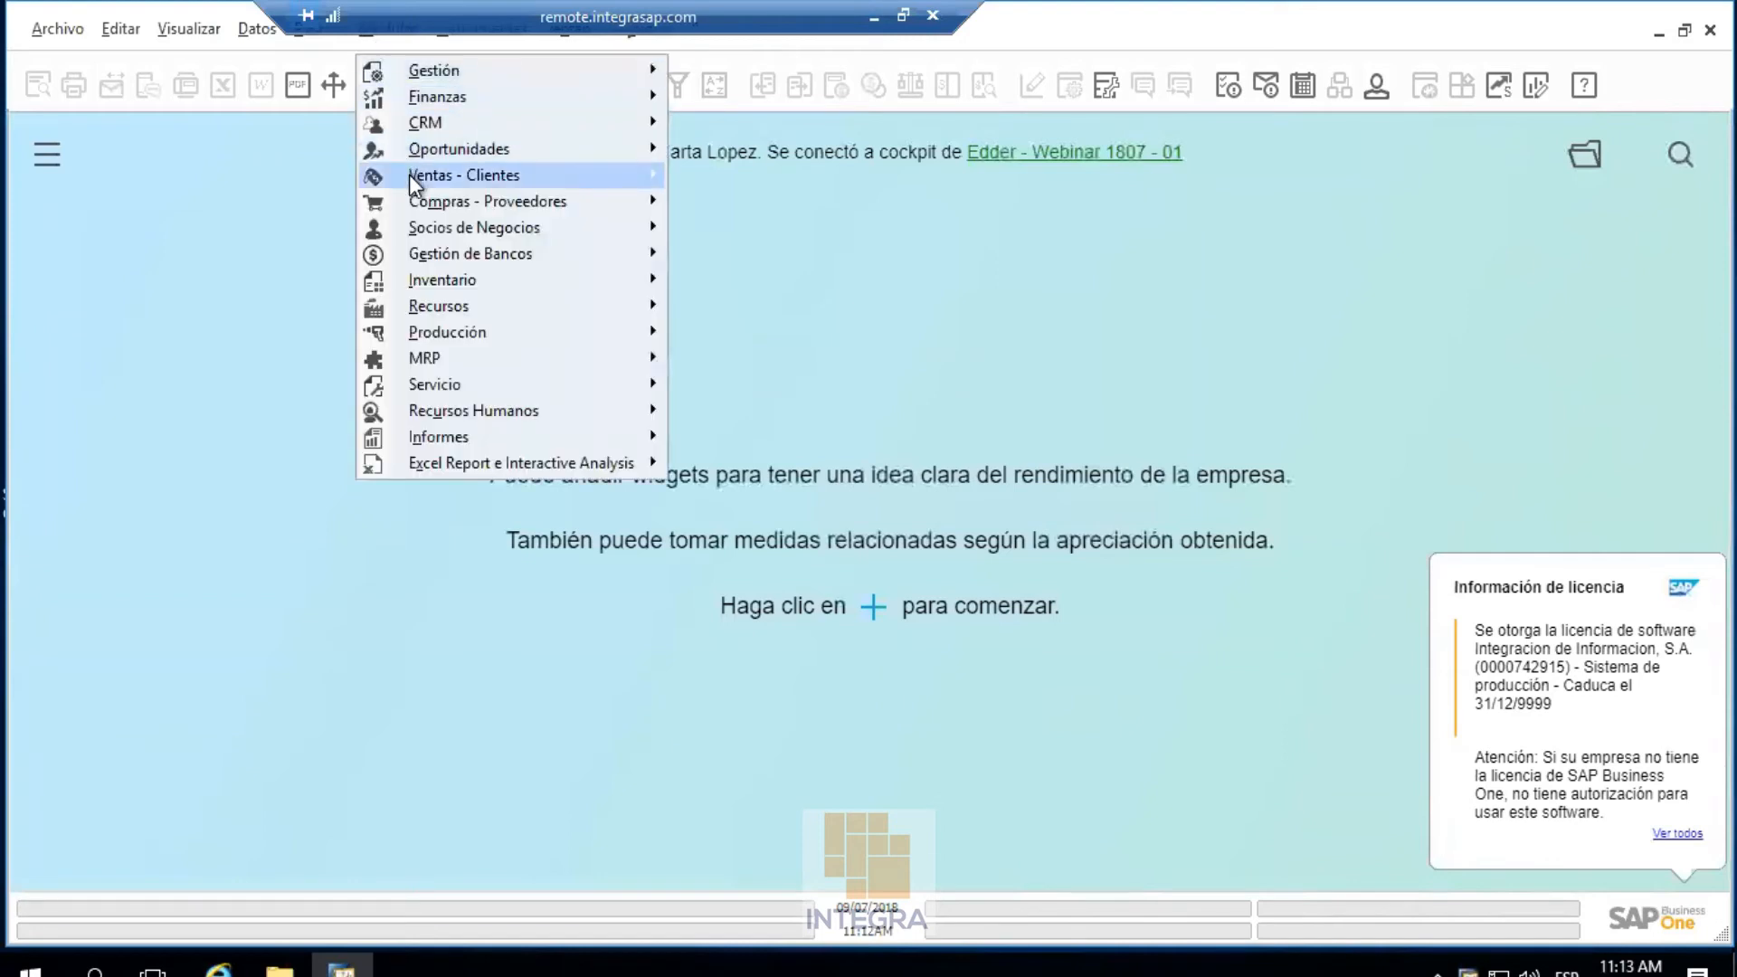
mouse_move(409, 176)
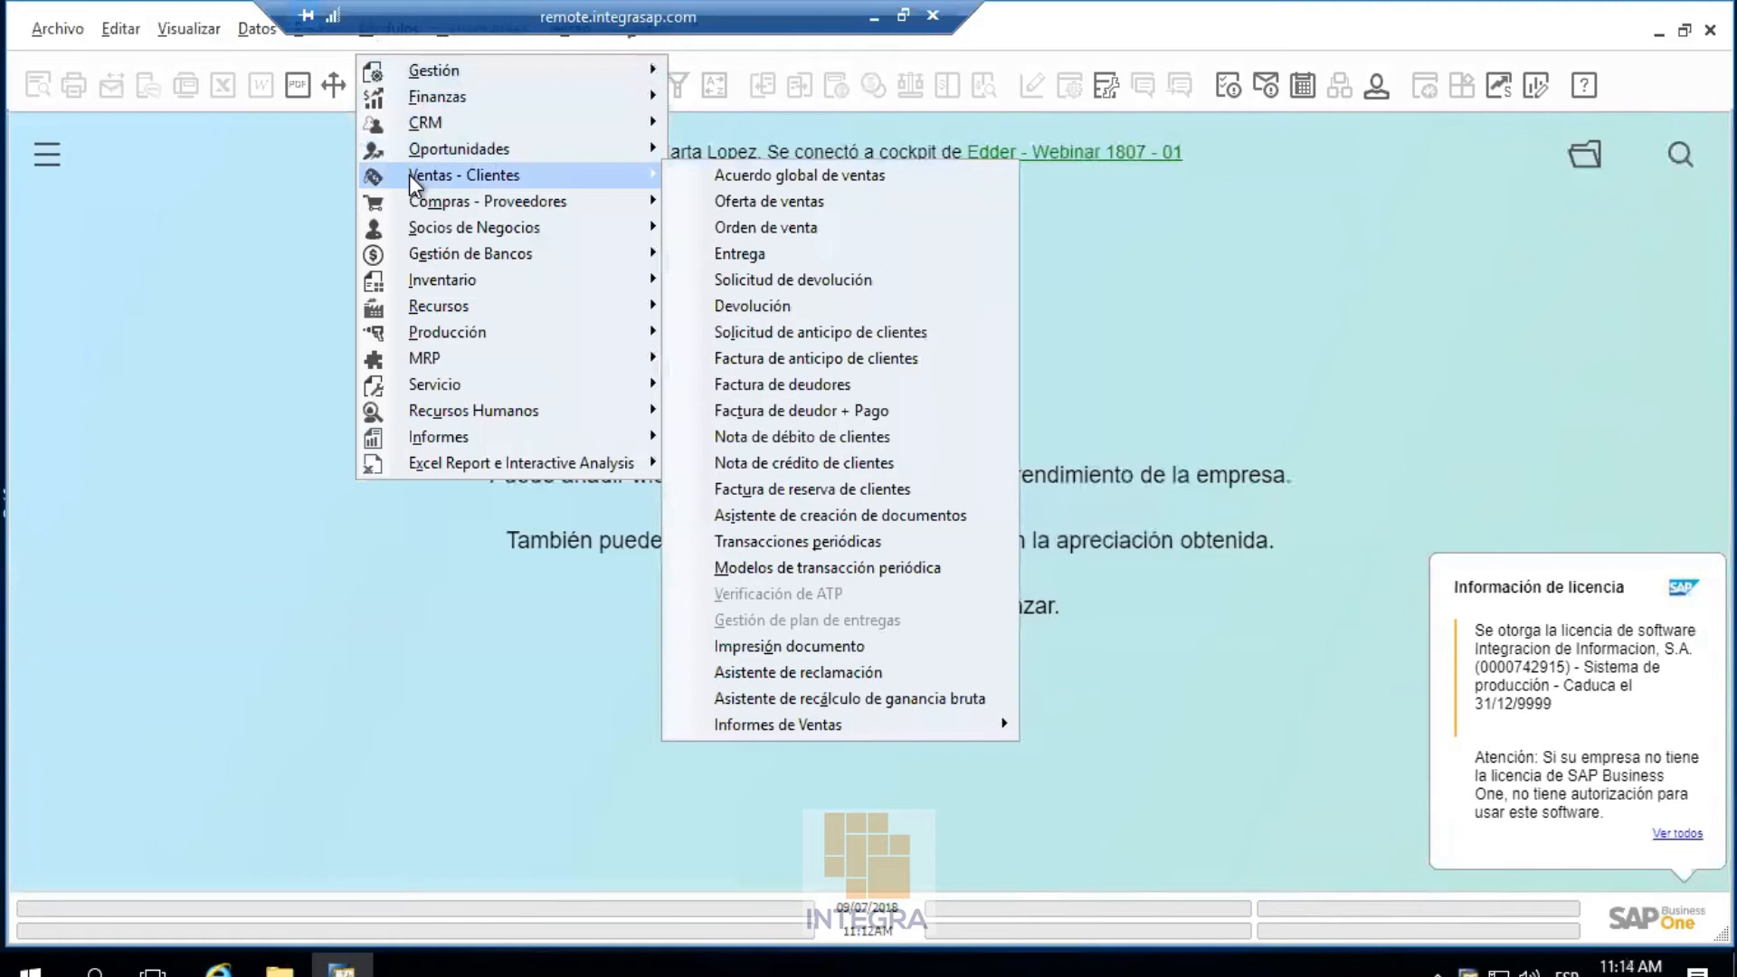
click(697, 203)
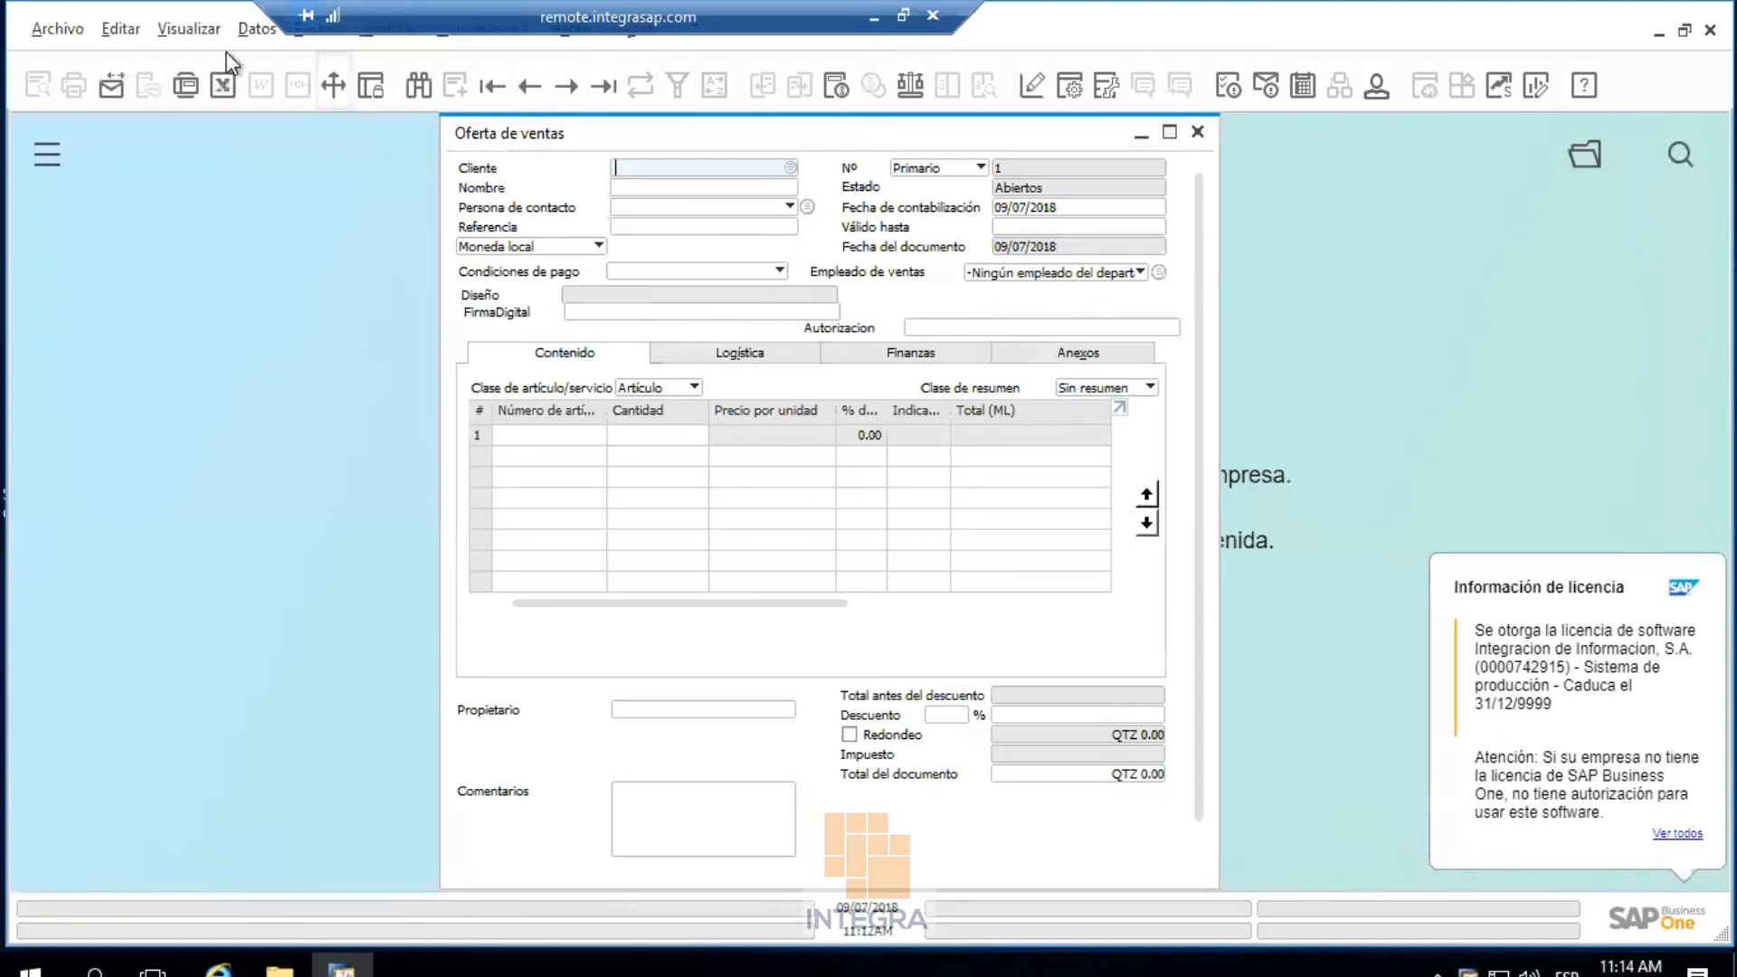
Toggle the user-defined fields panel to check Diseño, FirmaDigital and Autorizacion, then return to the slides
click(198, 40)
click(199, 67)
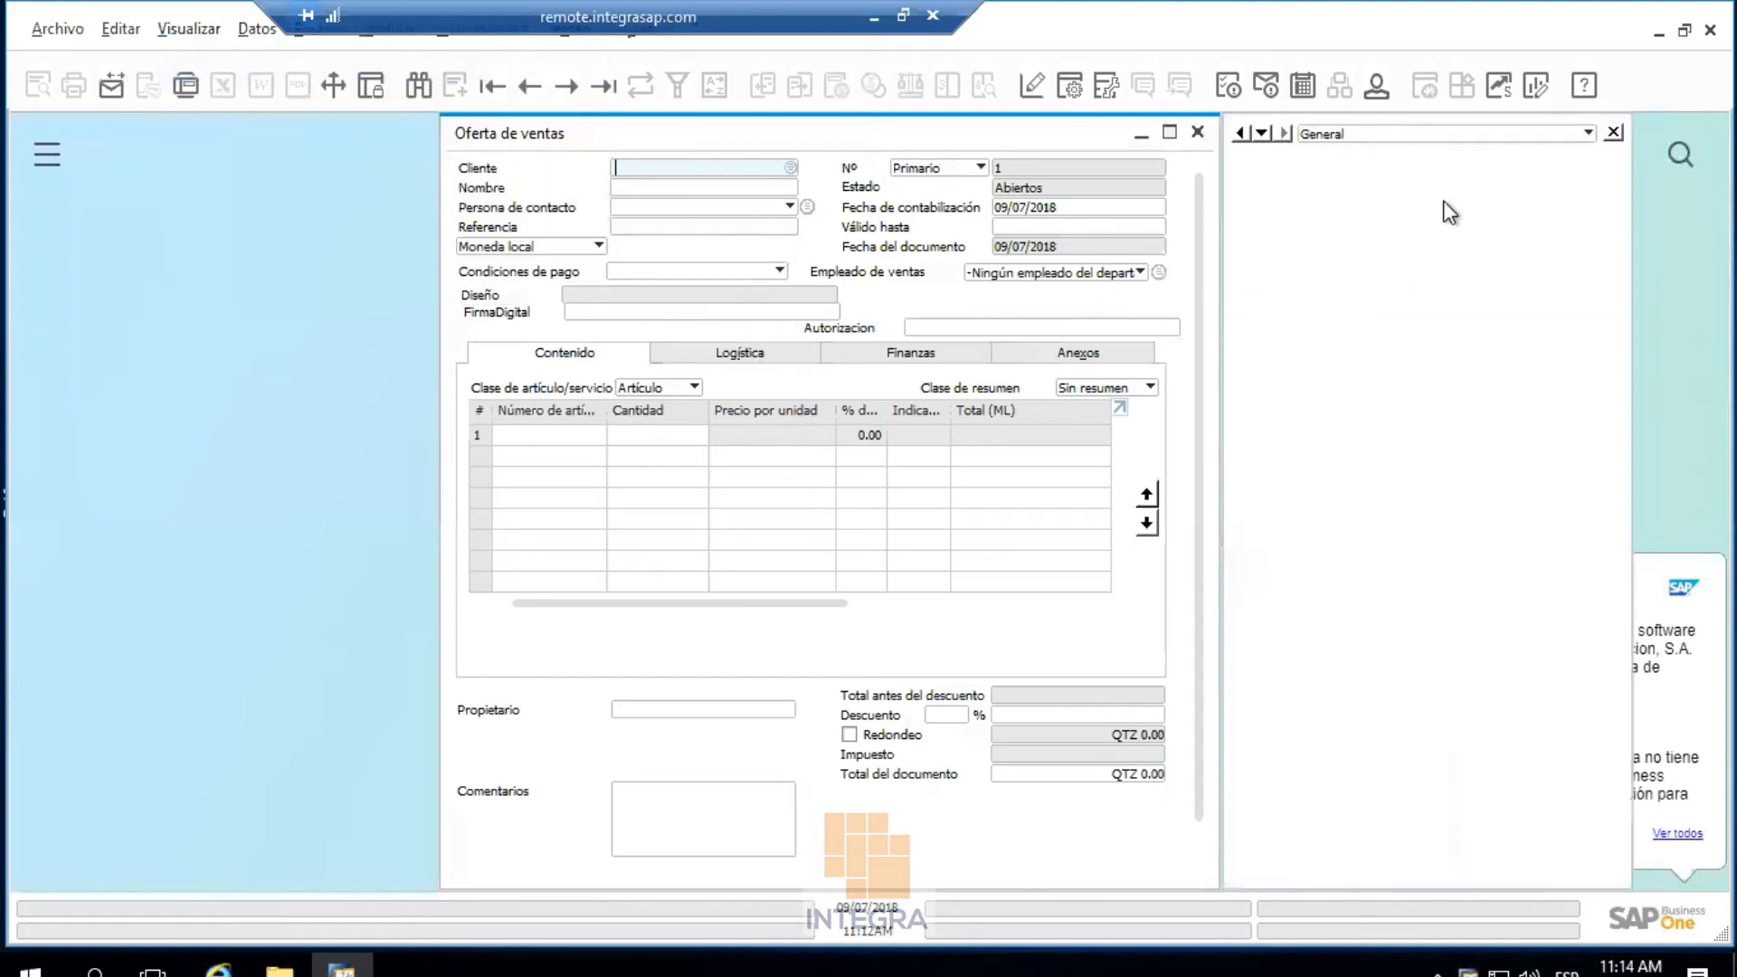
click(1613, 132)
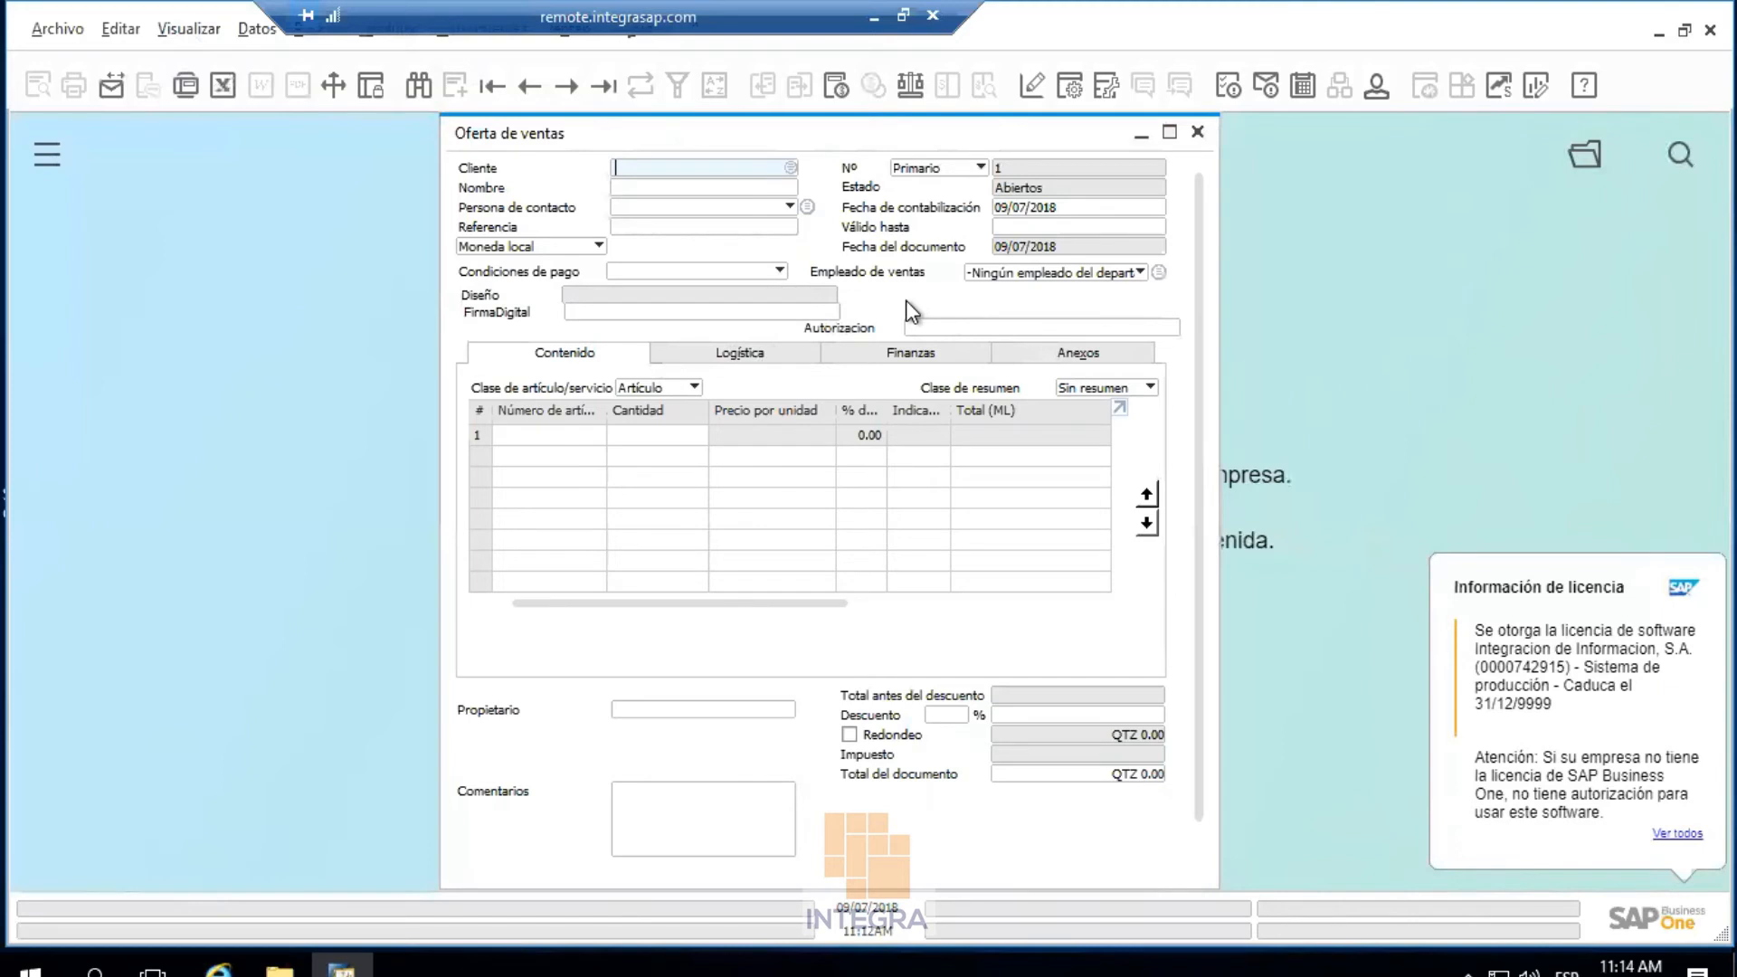
click(874, 16)
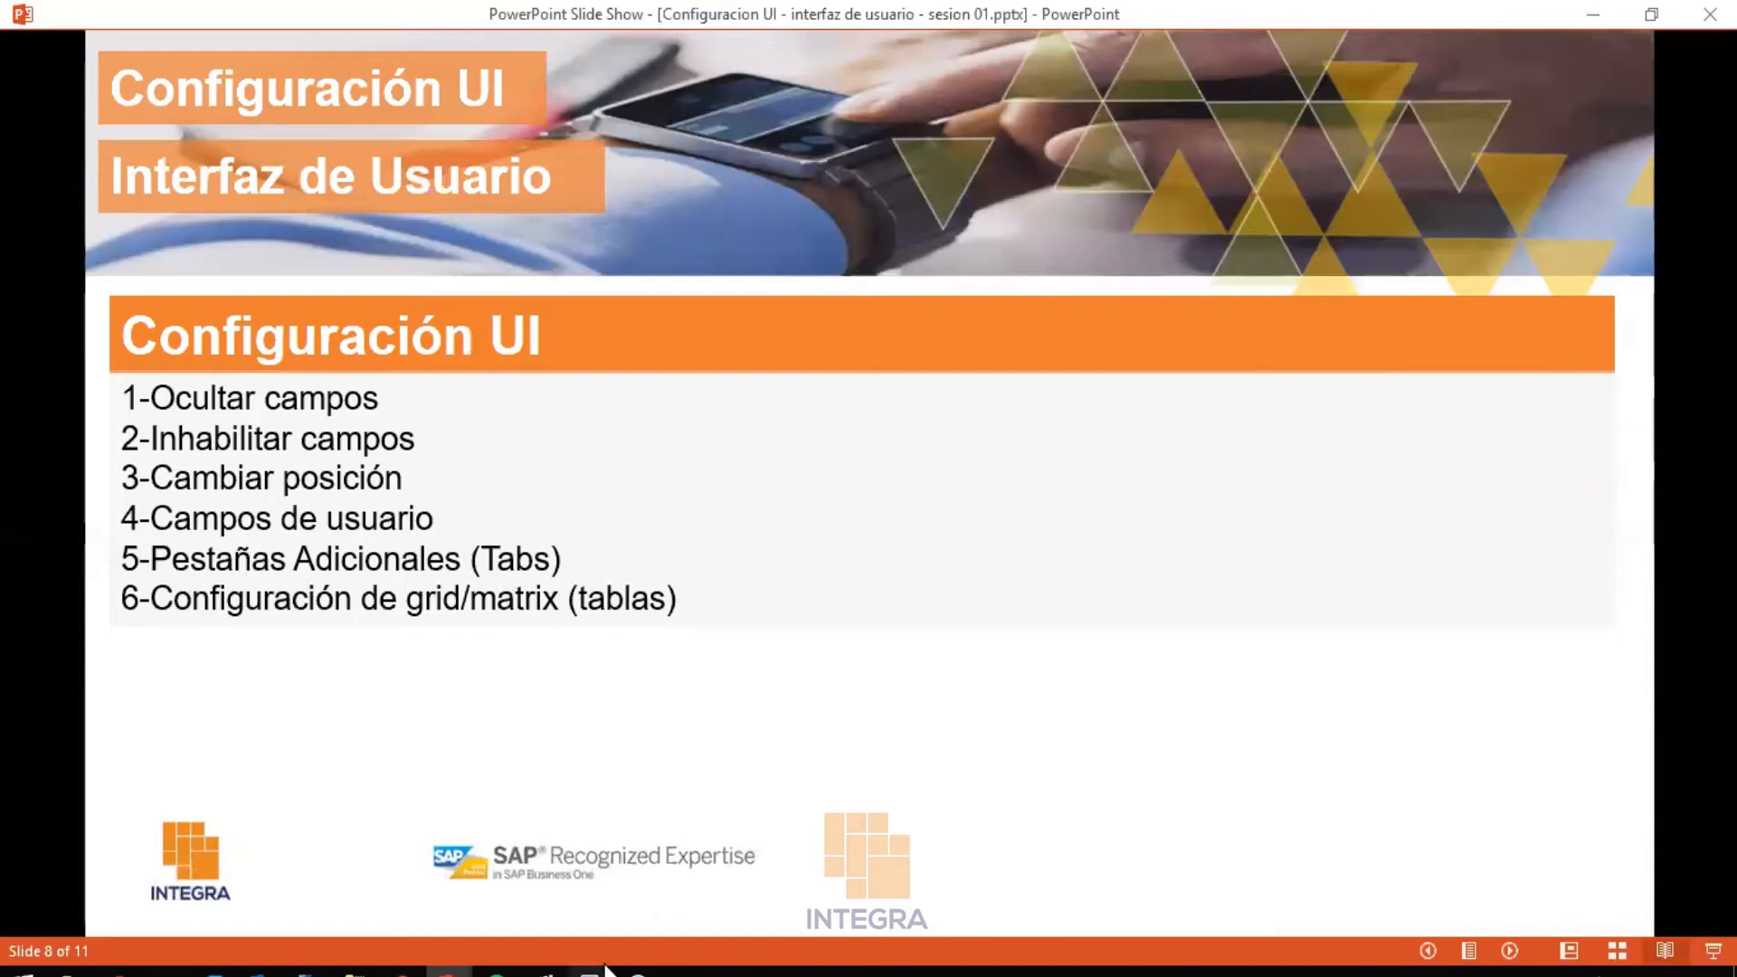
Add a new tab named 'Digital' to the sales quotation form
mouse_move(607, 971)
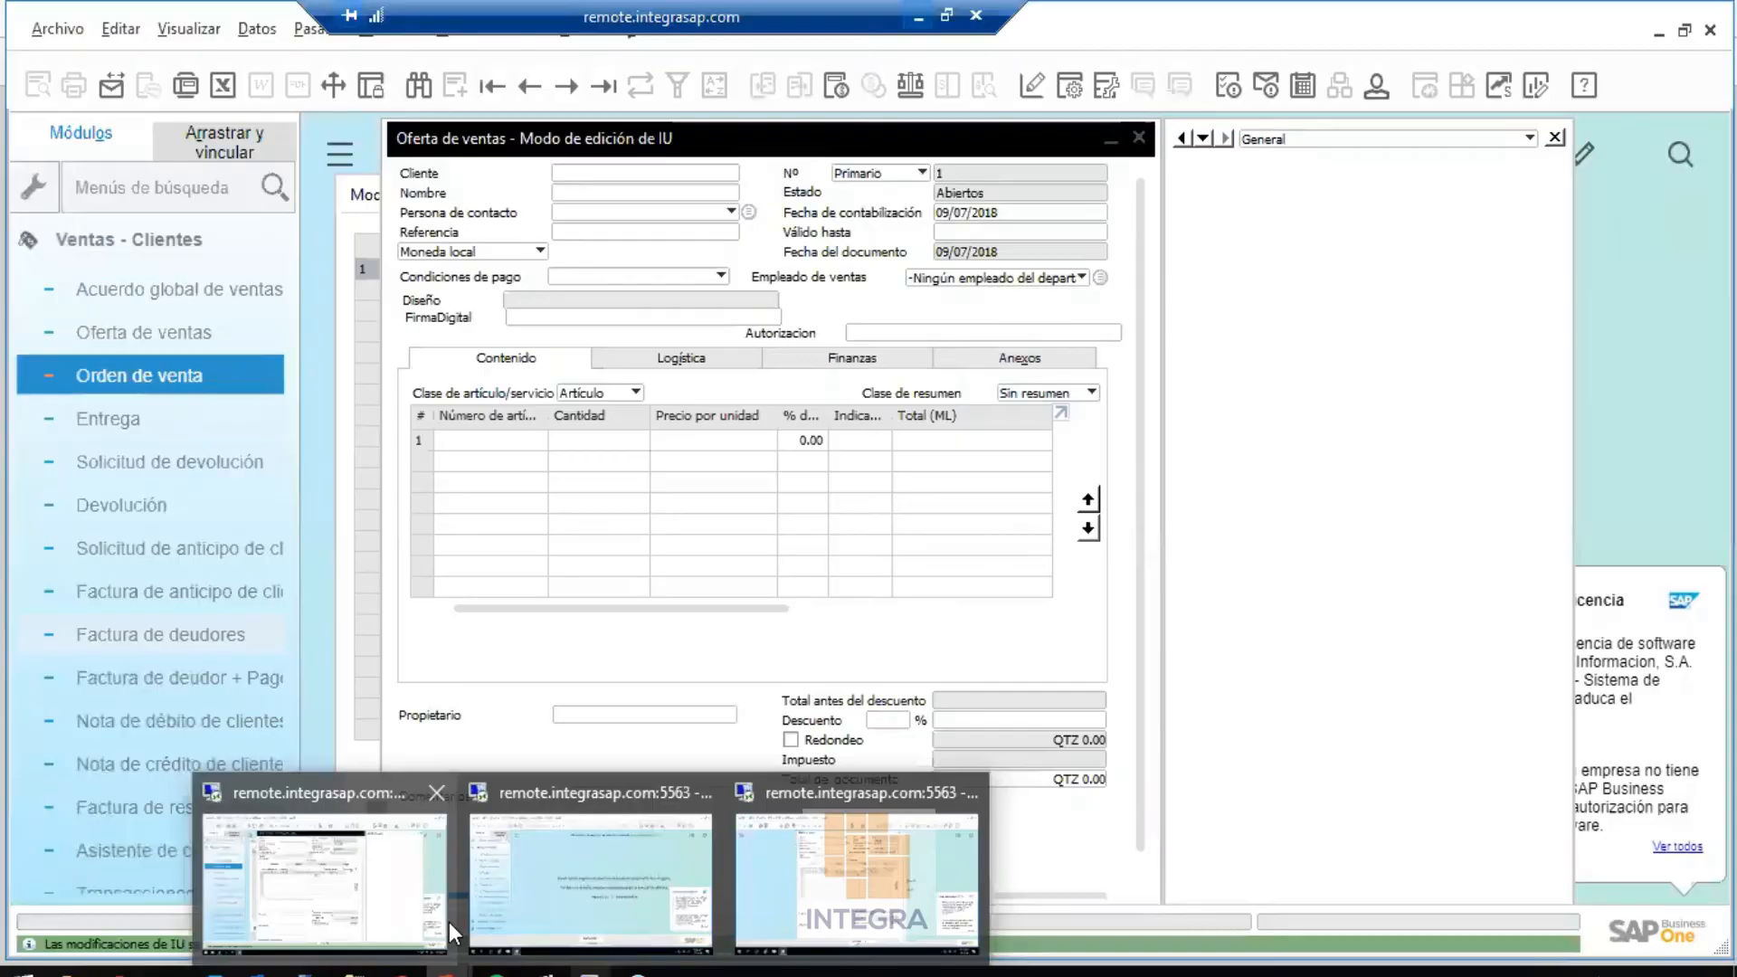
click(448, 921)
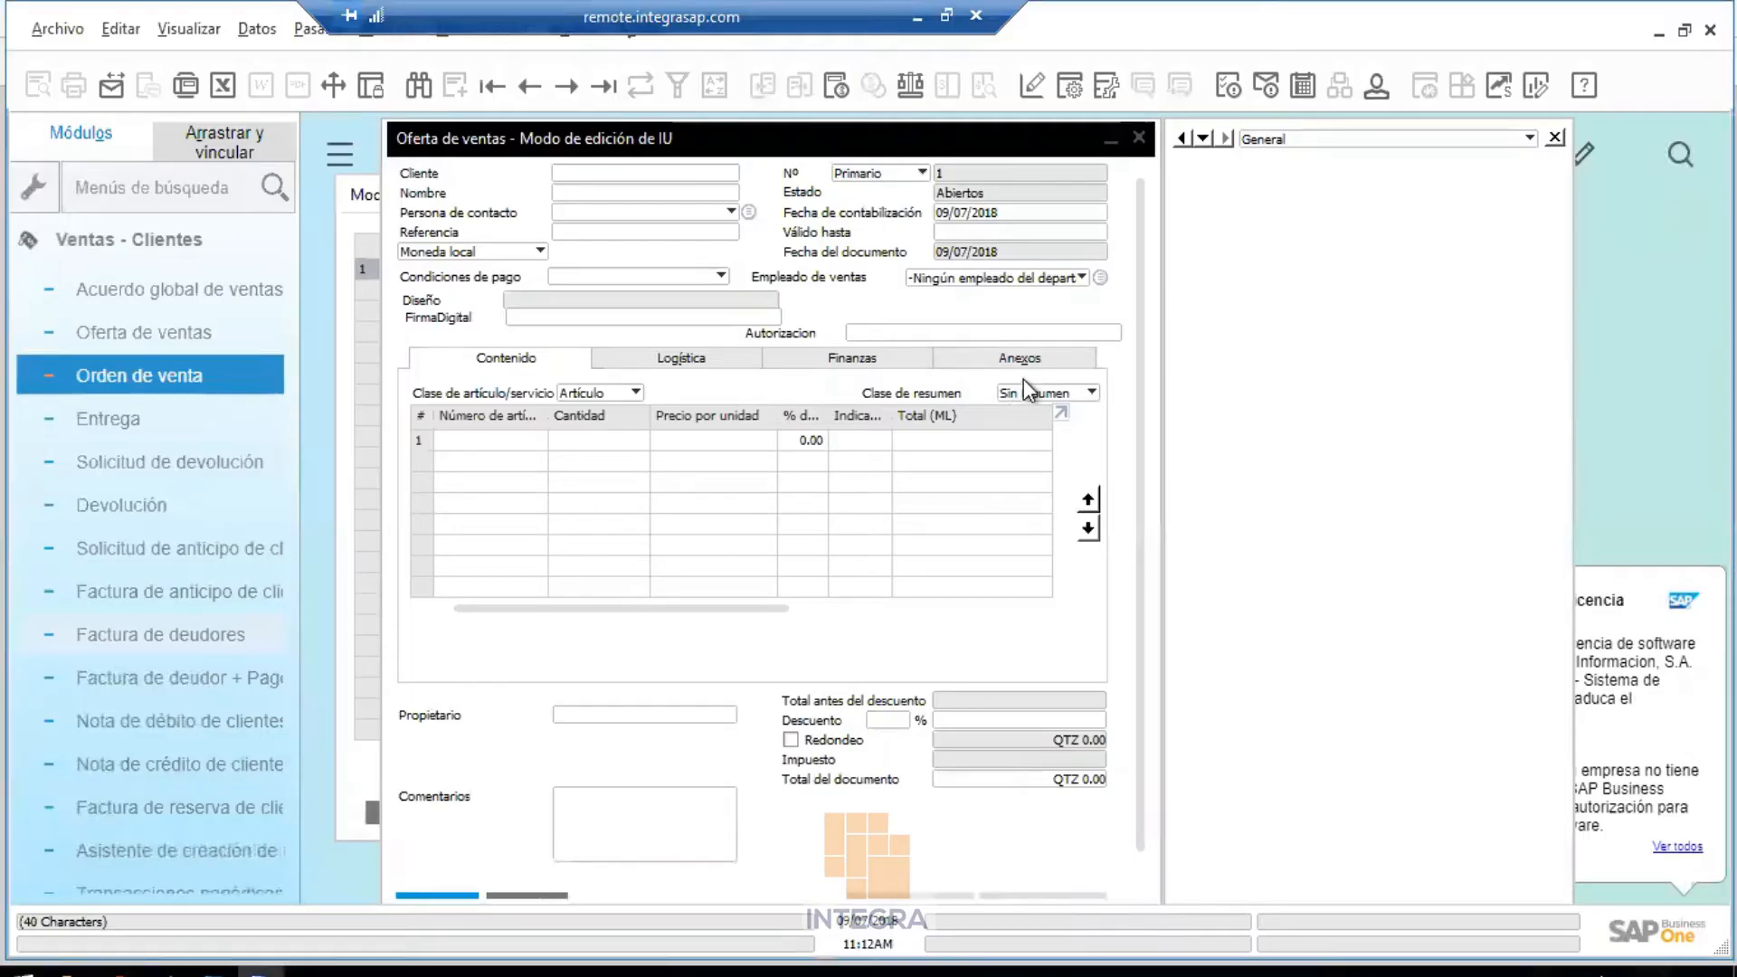
right_click(1013, 318)
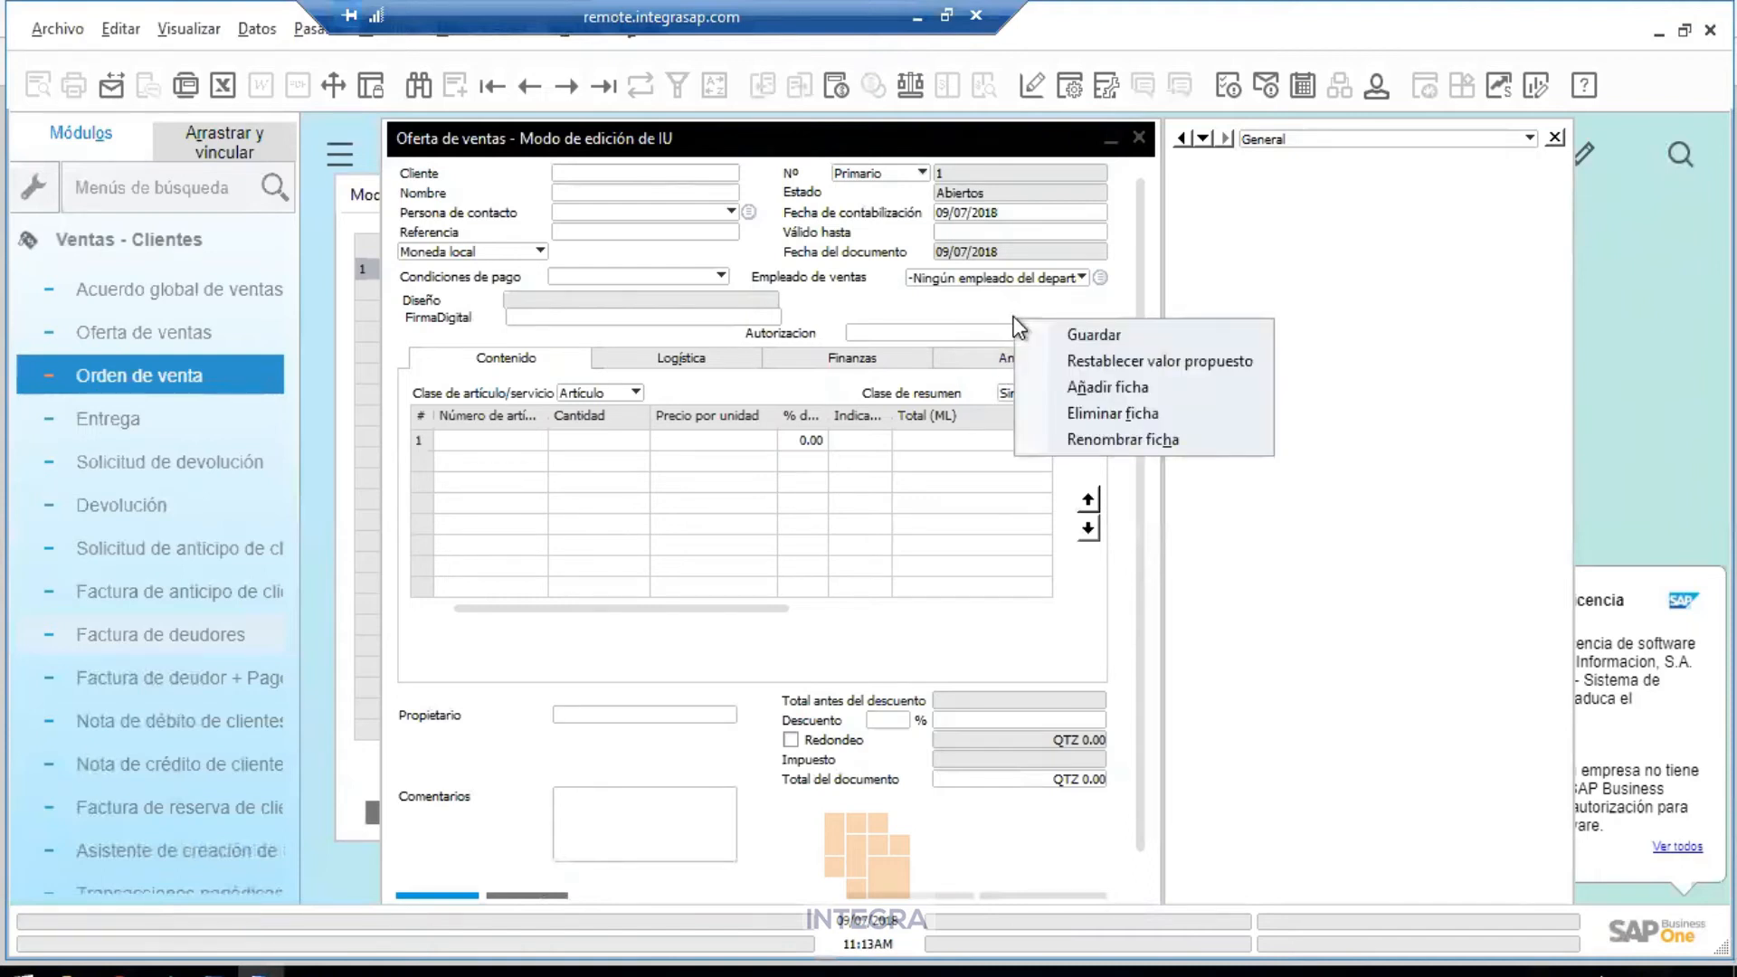
click(1092, 389)
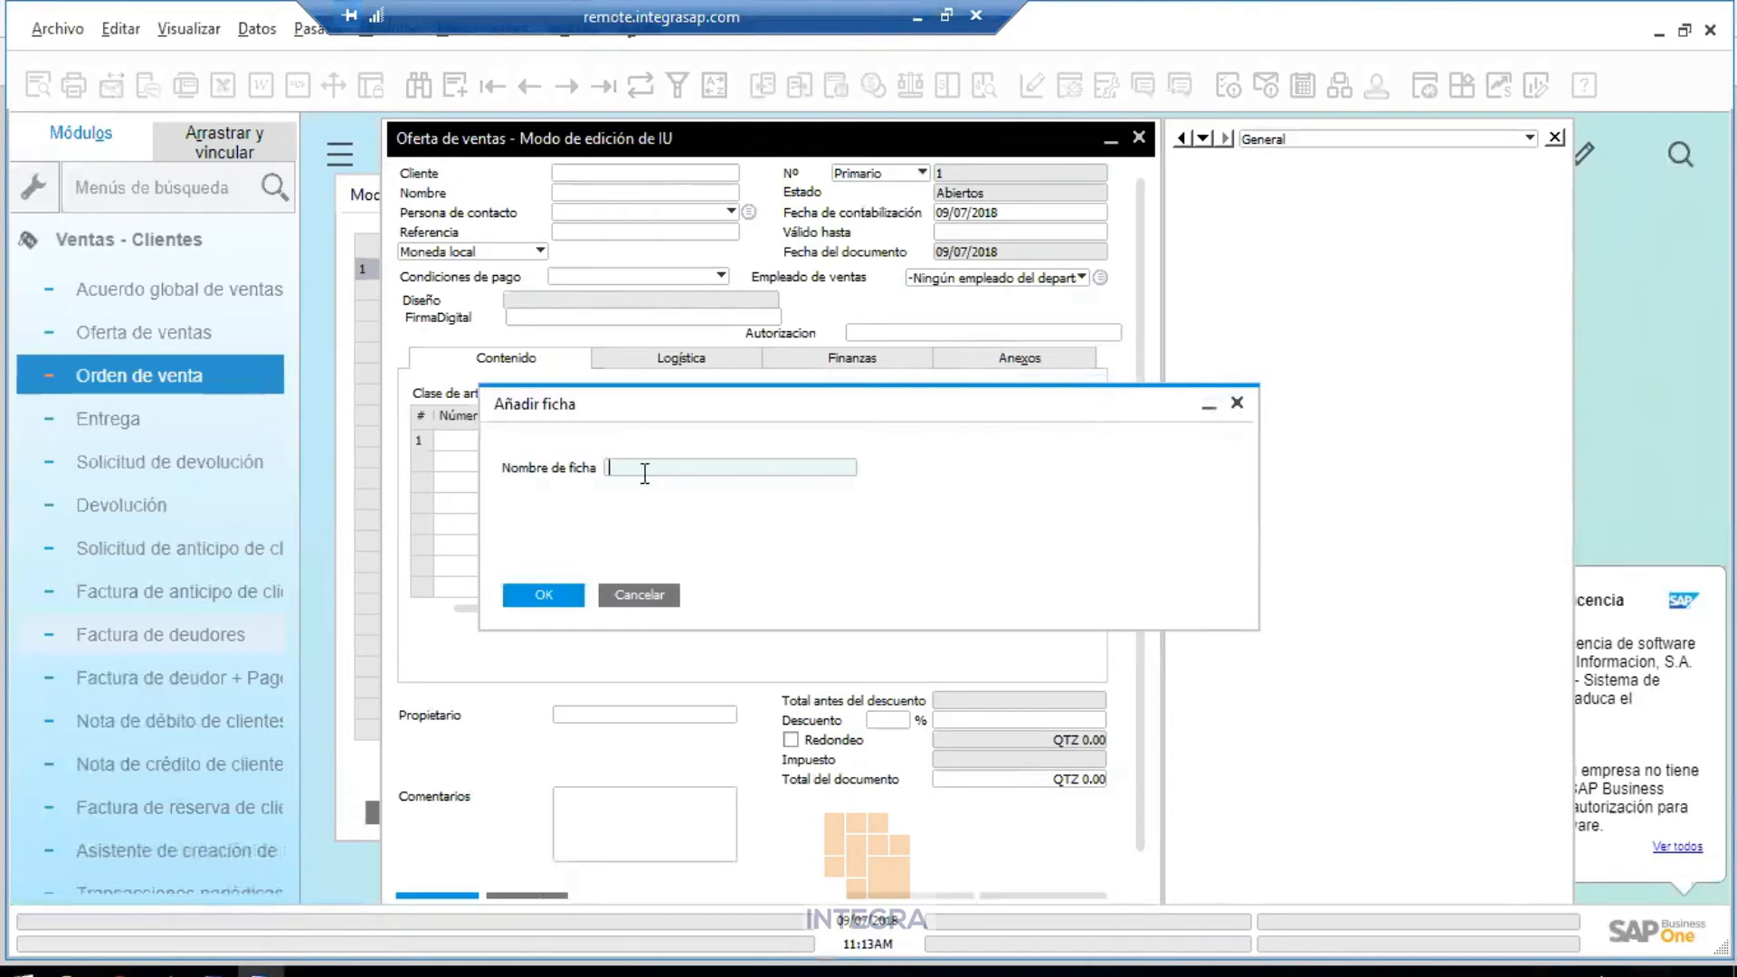
text(Digital)
click(541, 593)
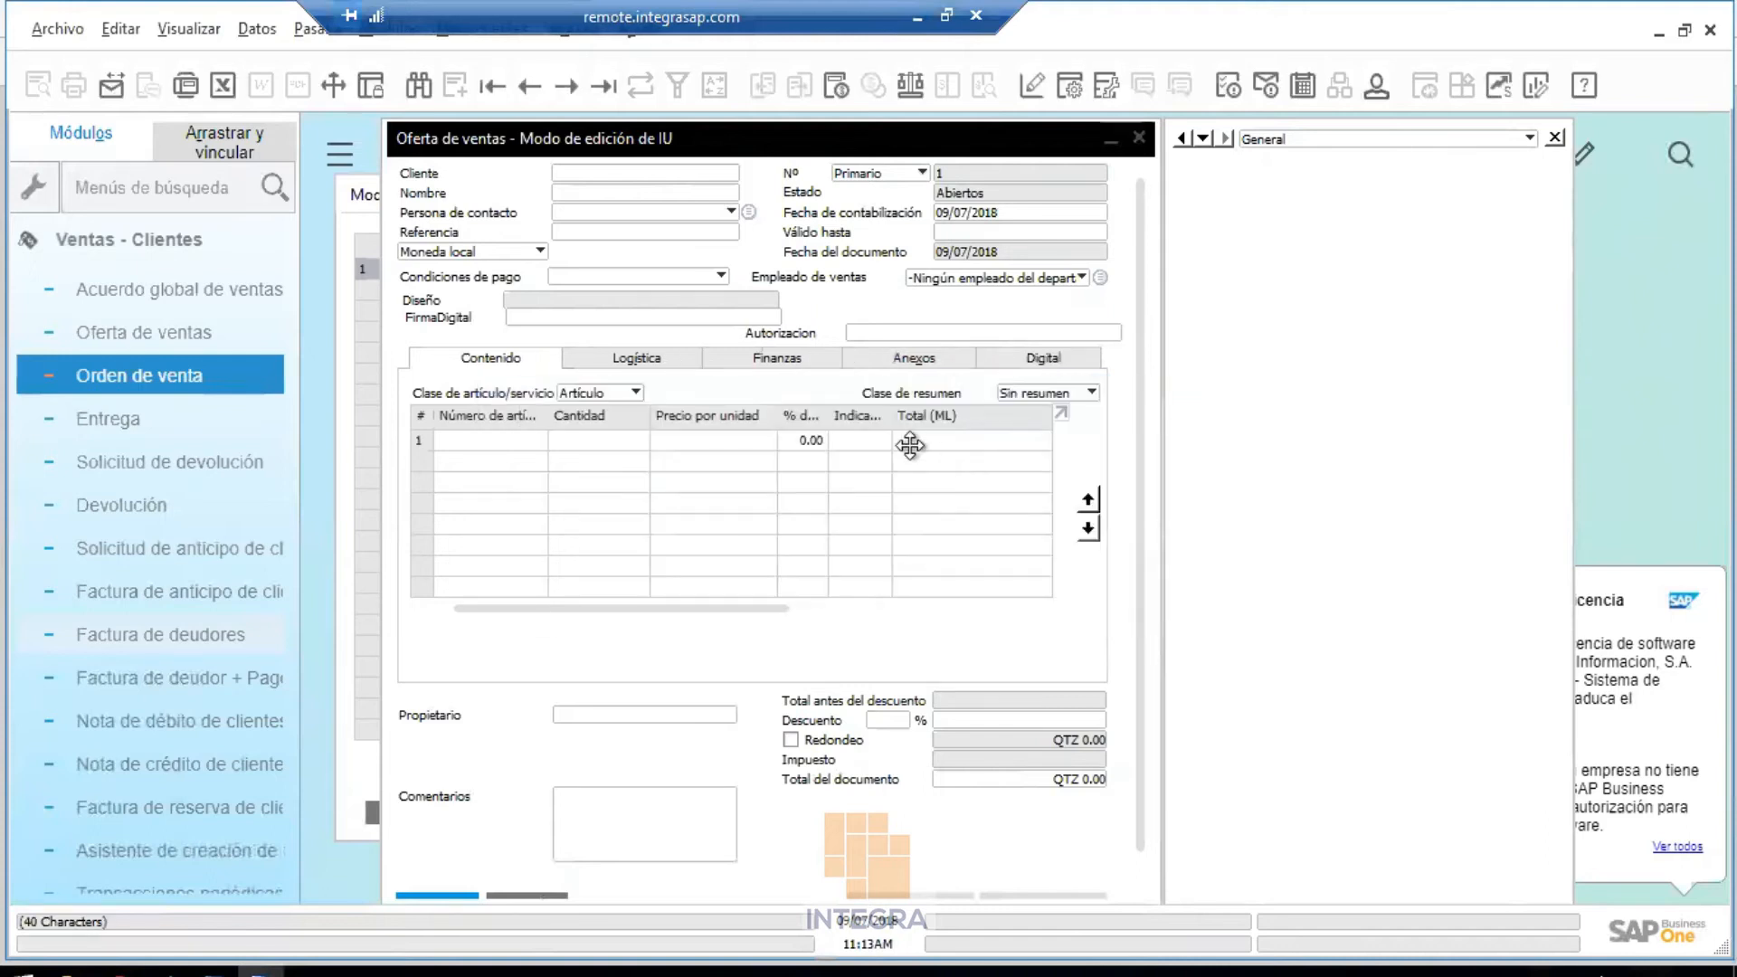
click(1017, 362)
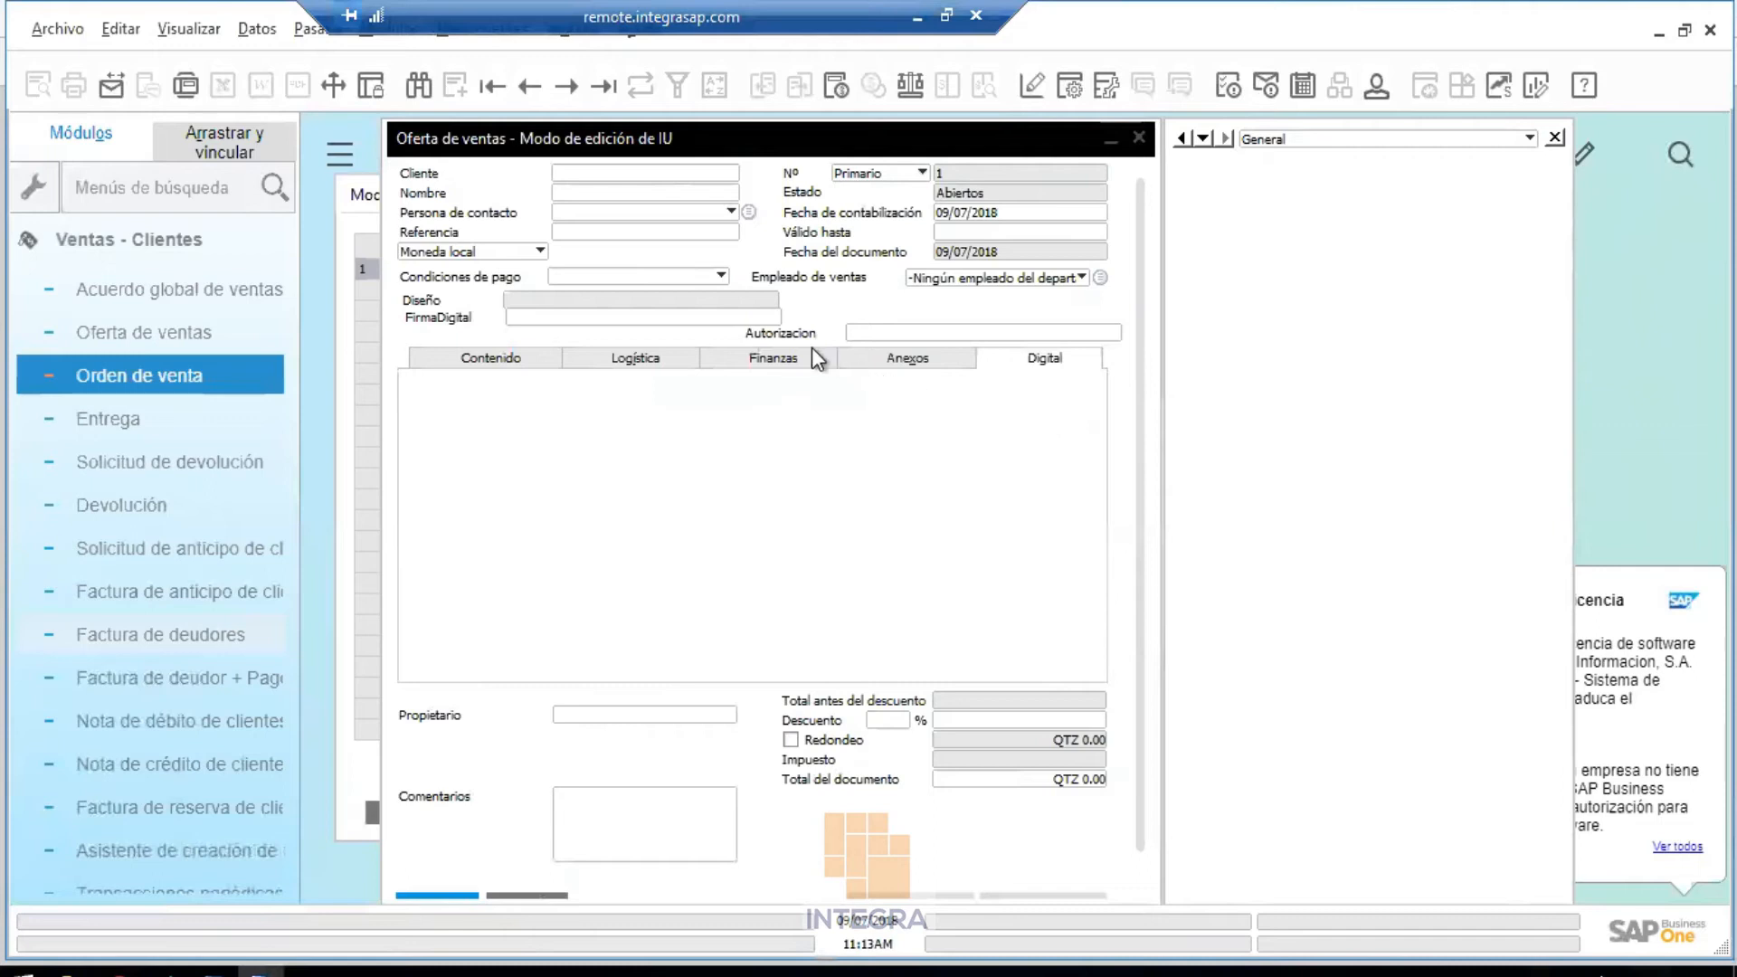
Move Diseño, FirmaDigital and Autorizacion into the Digital tab
click(566, 299)
drag(564, 297, 596, 403)
drag(661, 313, 675, 424)
click(946, 328)
drag(946, 326, 615, 447)
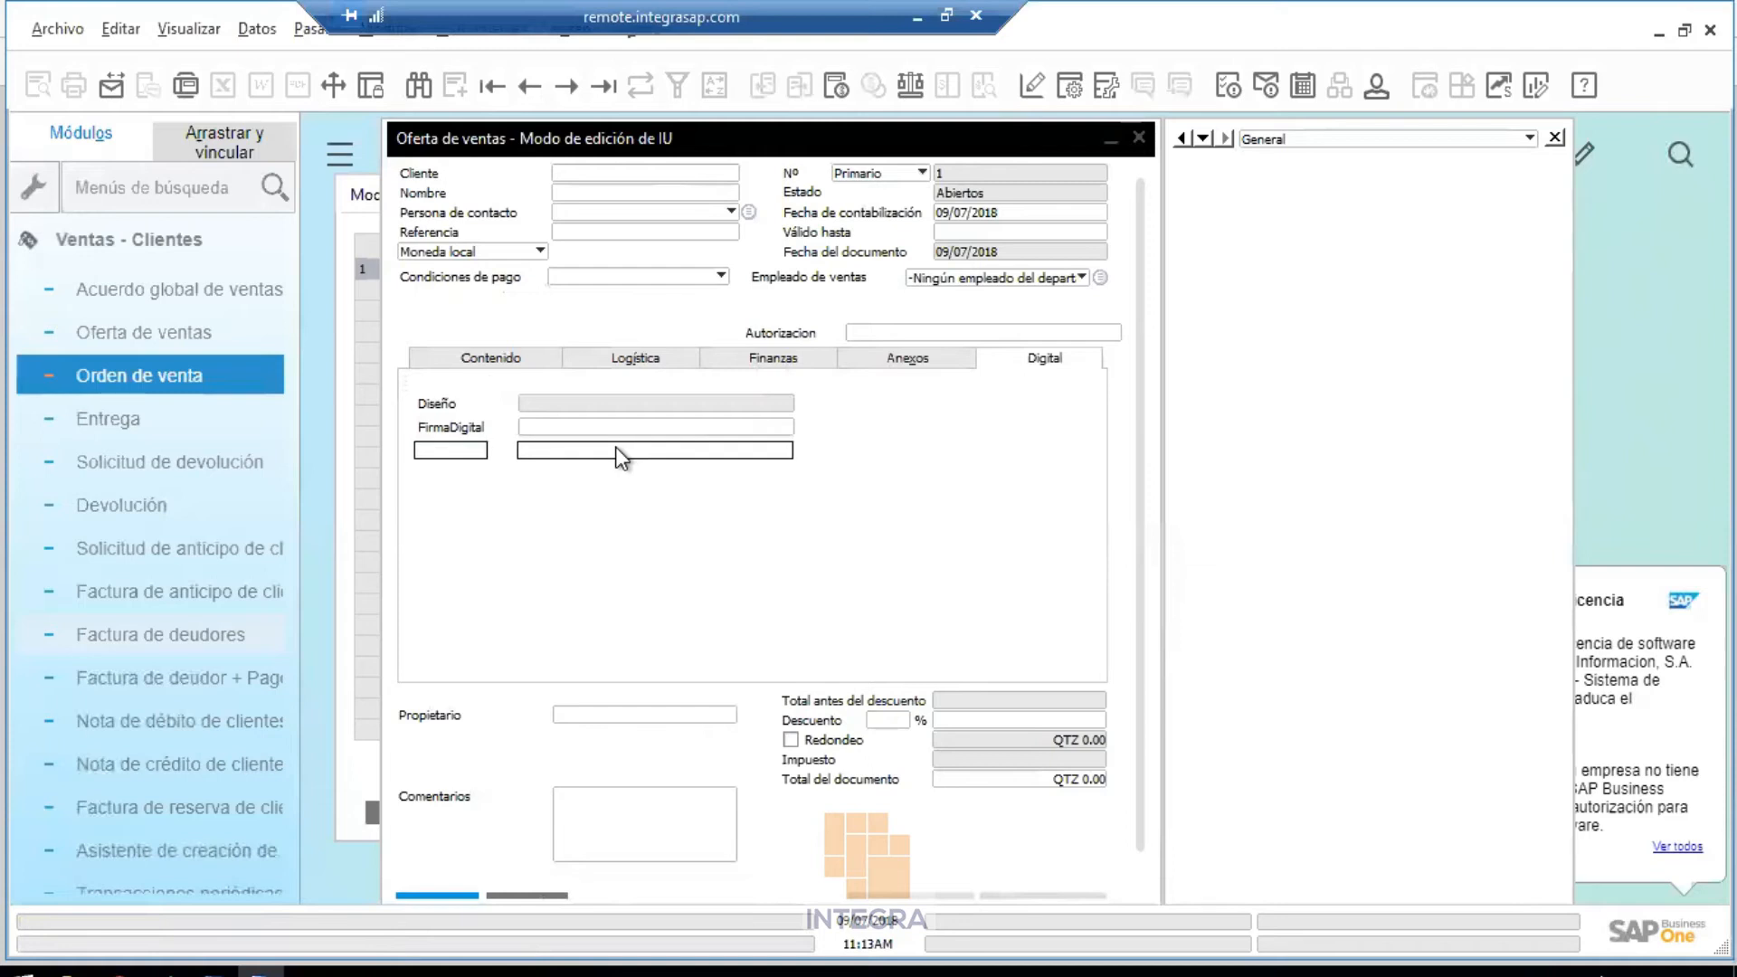
drag(615, 447, 615, 447)
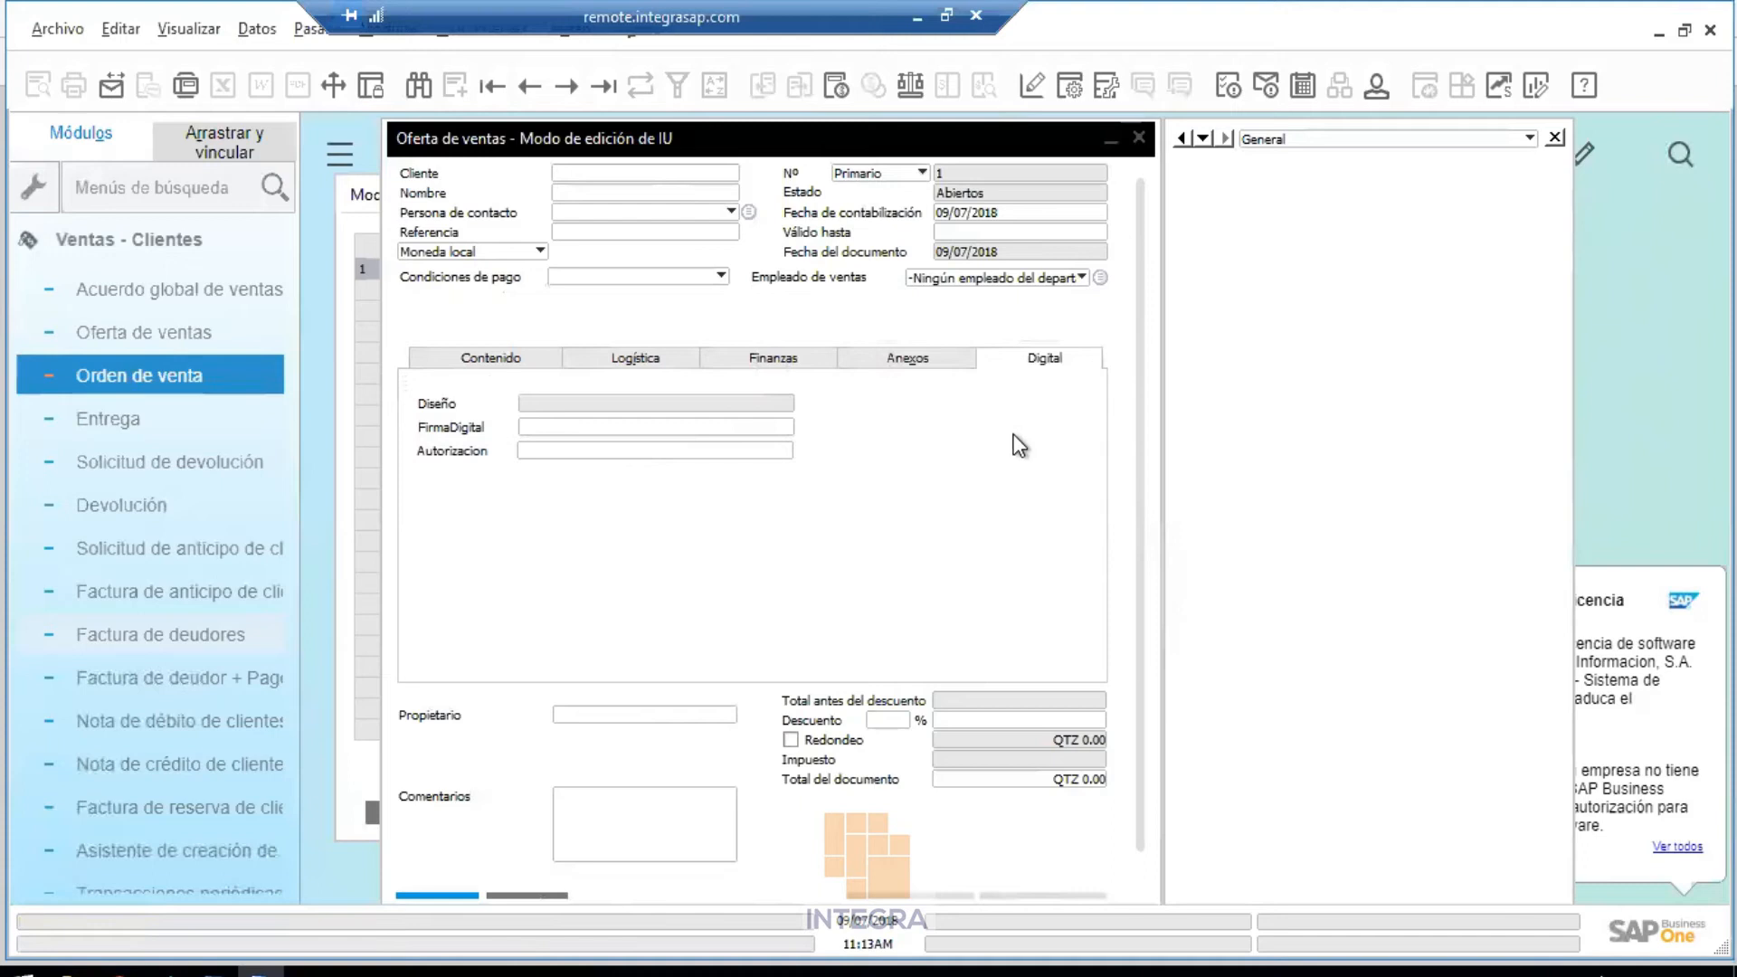
Save the Digital tab layout and close the edit-mode form
right_click(881, 308)
click(908, 318)
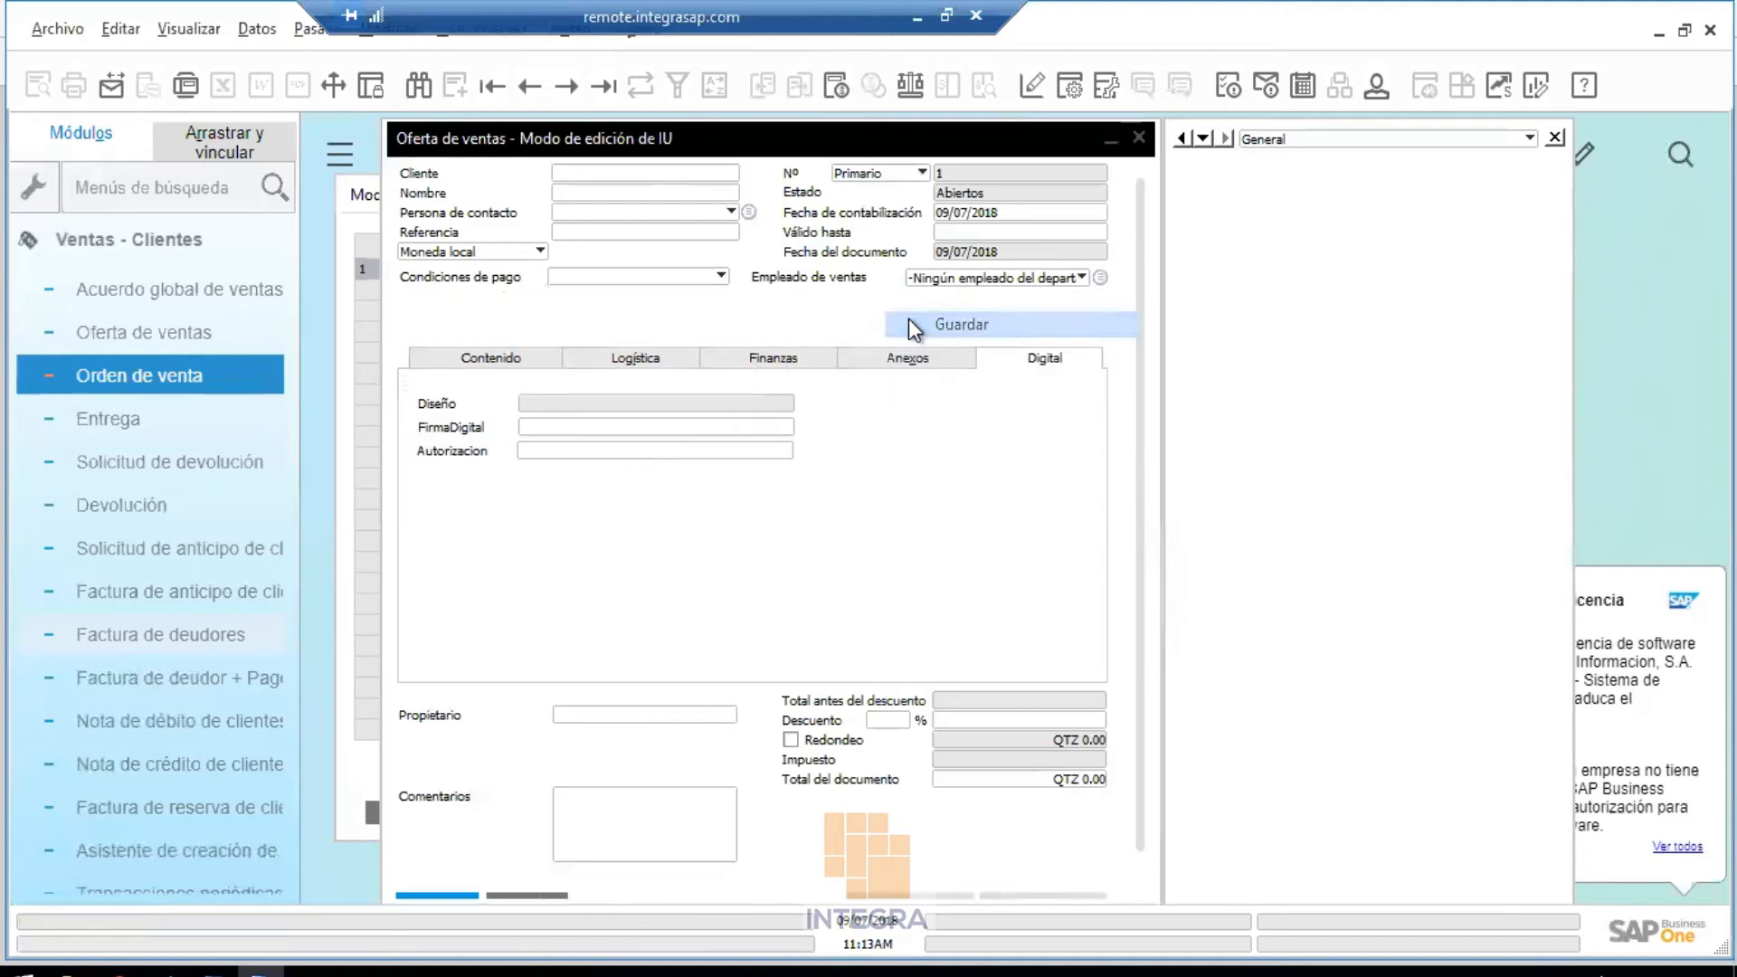
click(1141, 138)
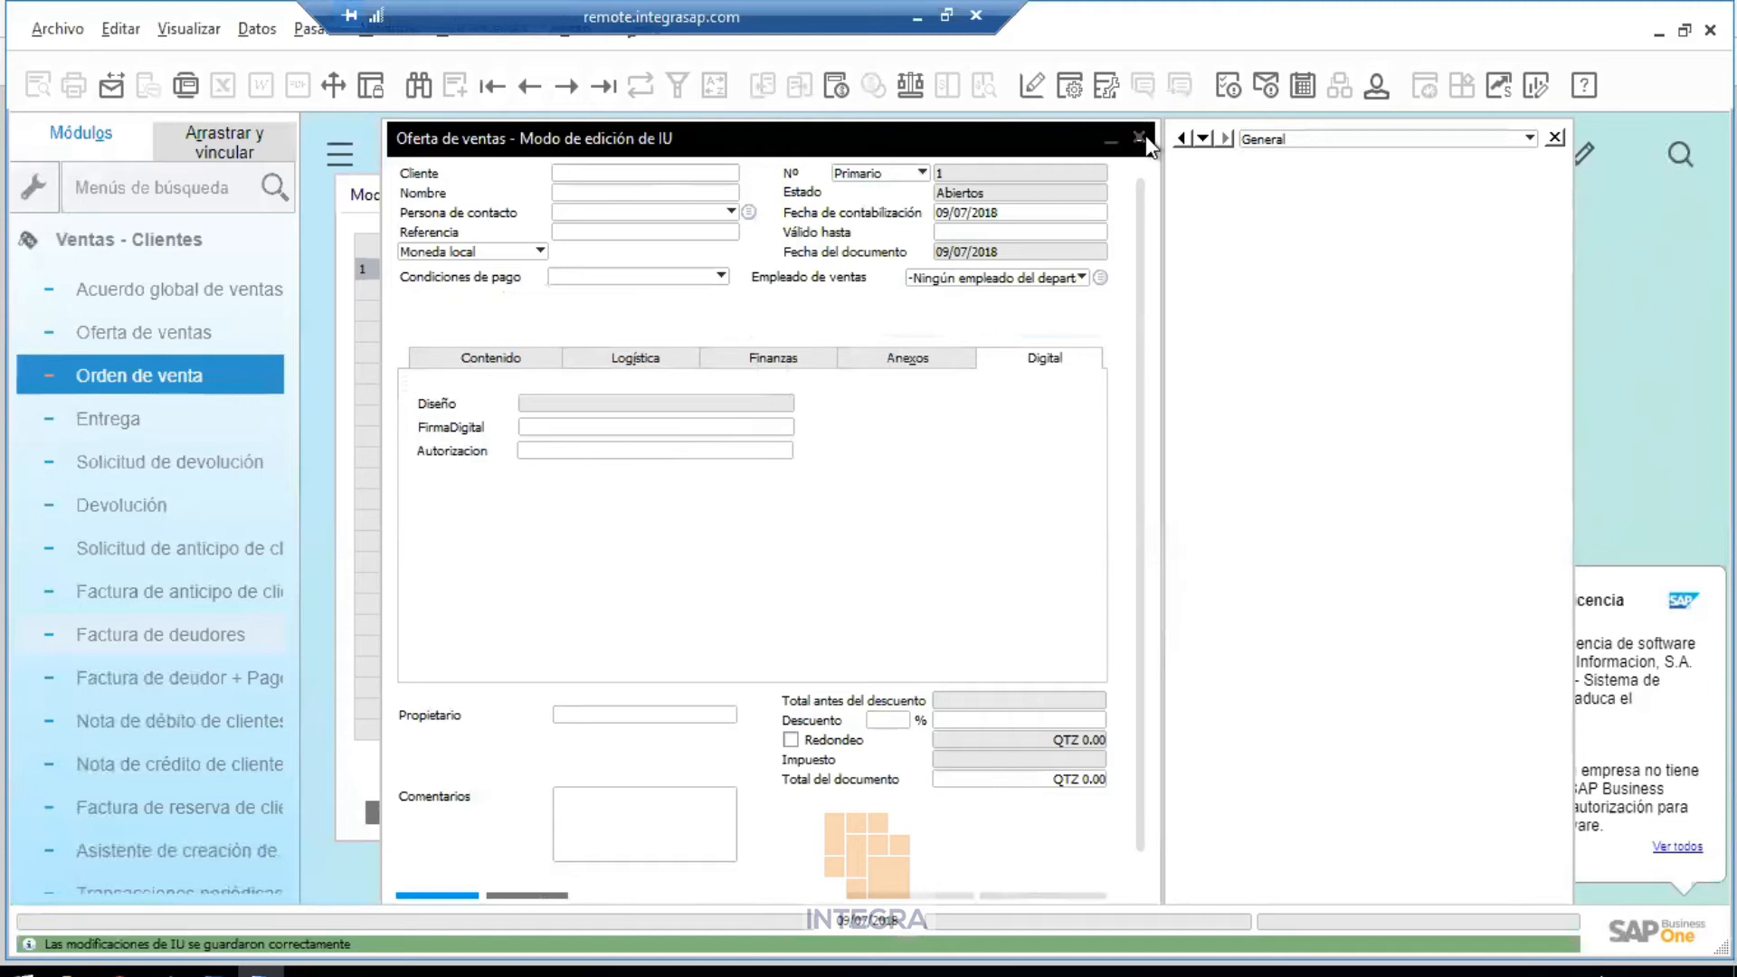
Switch to the second user's SAP session and close its open sales quotation
click(918, 16)
mouse_move(638, 961)
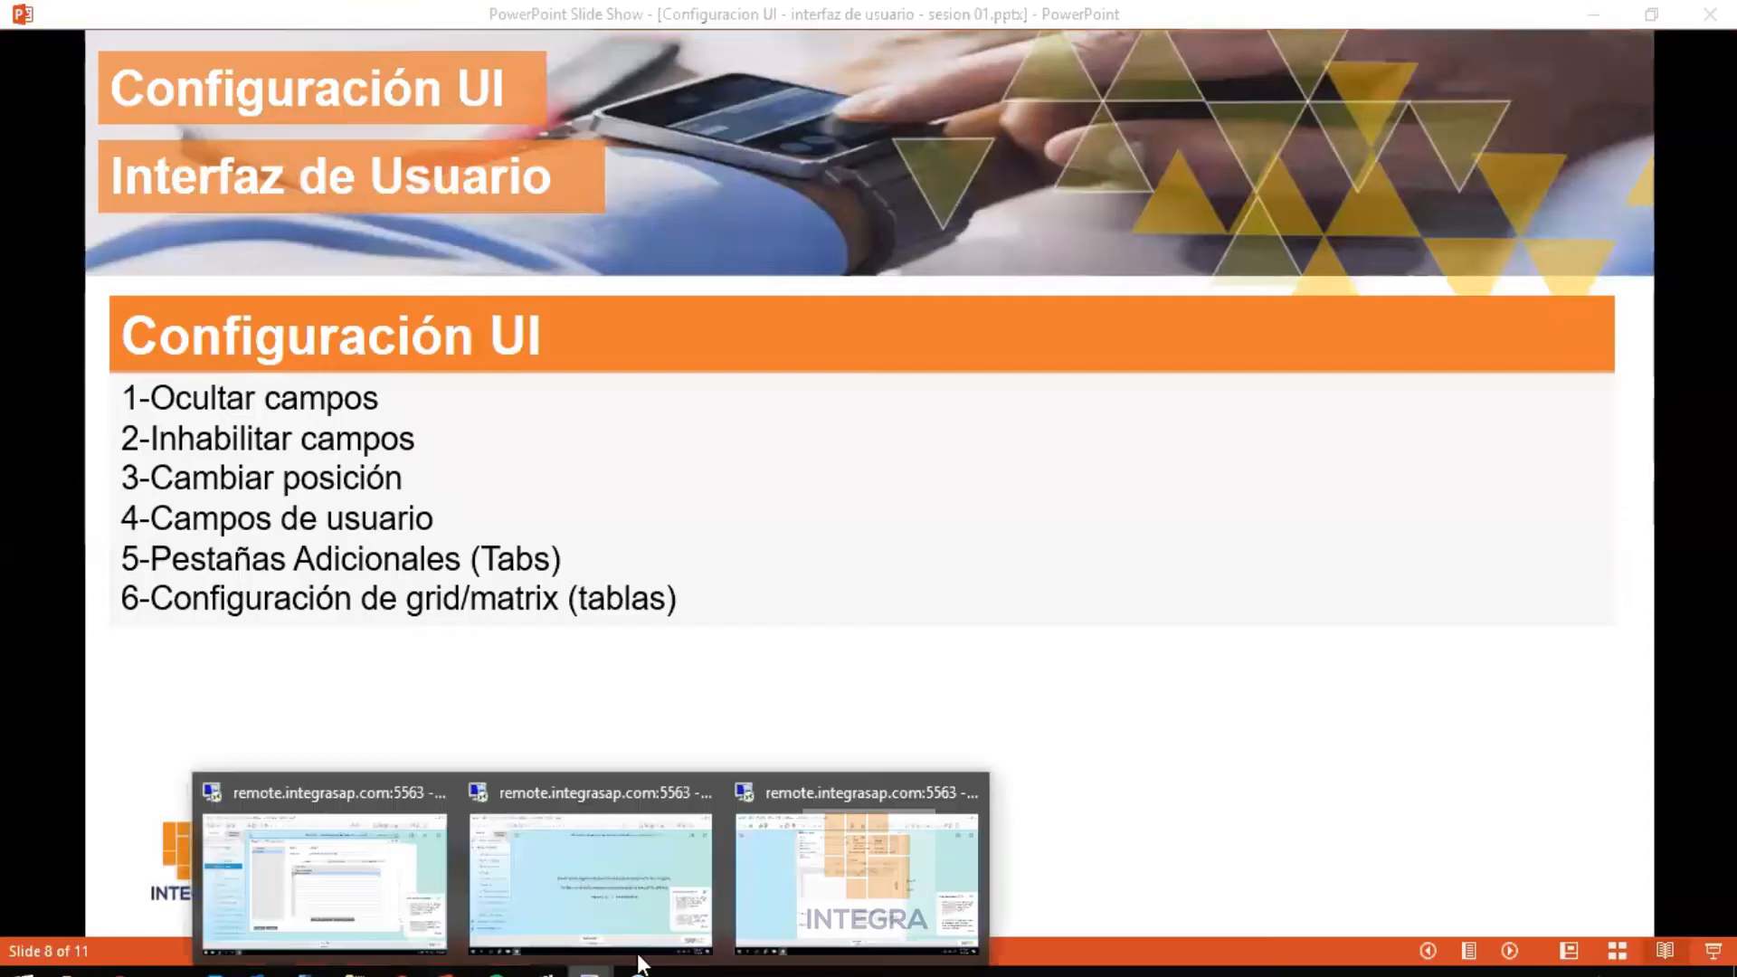
click(817, 887)
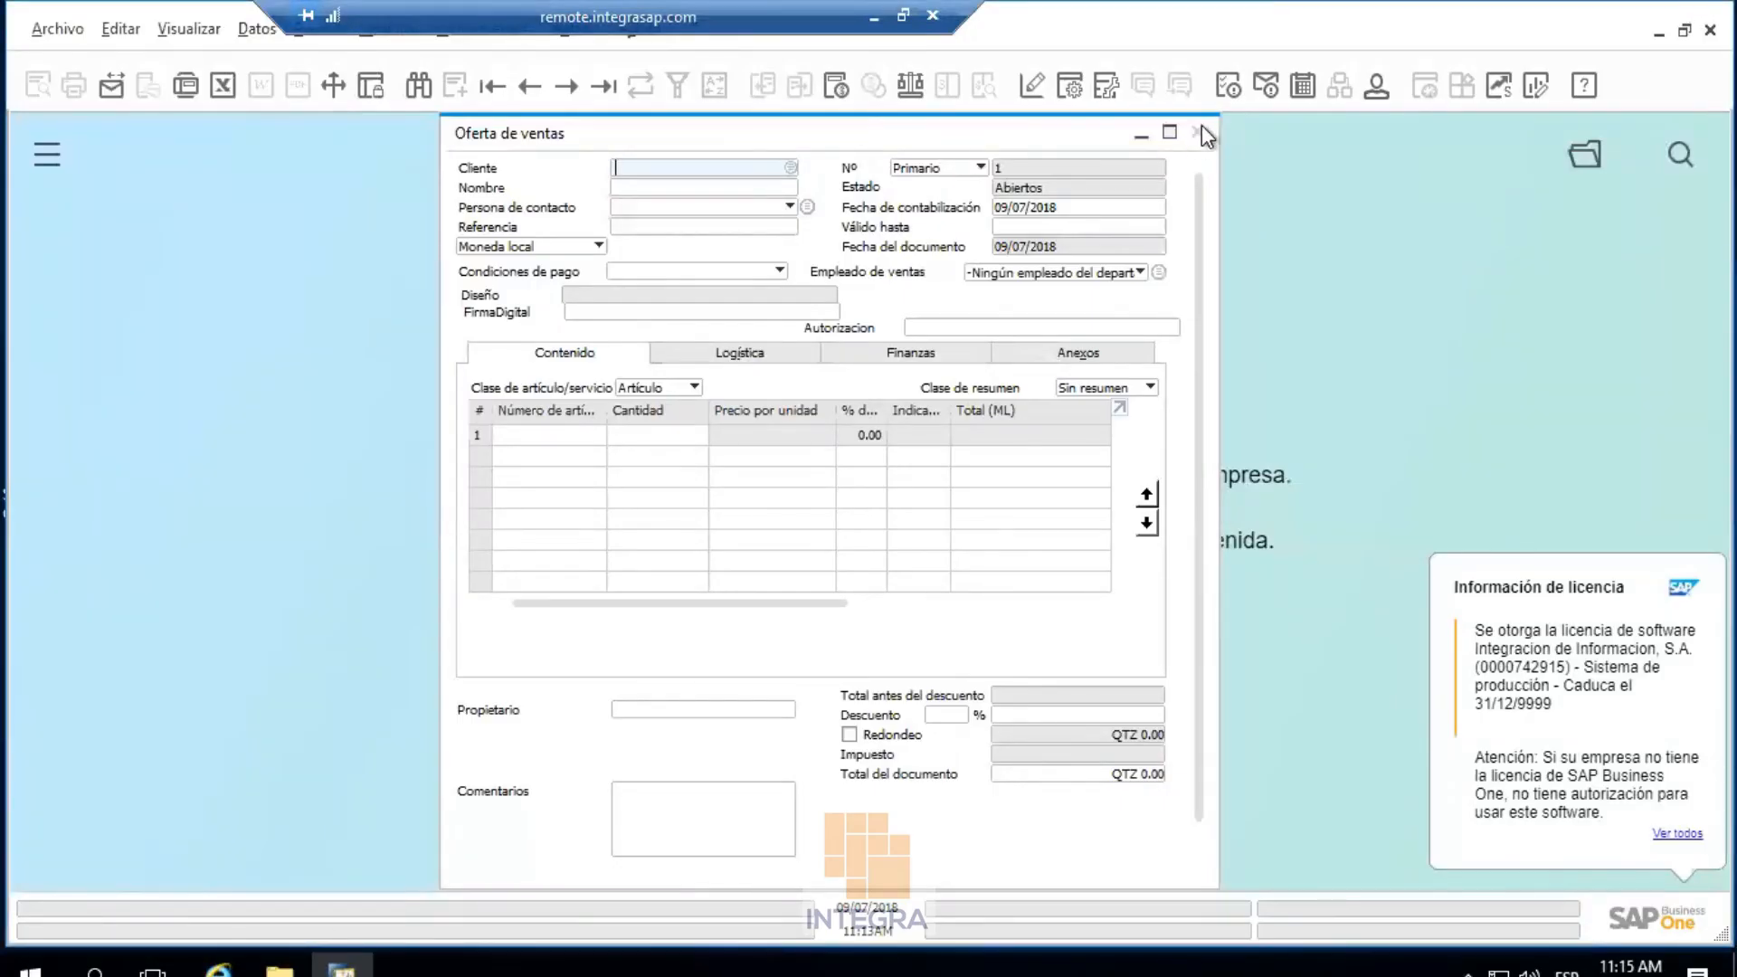
click(1197, 131)
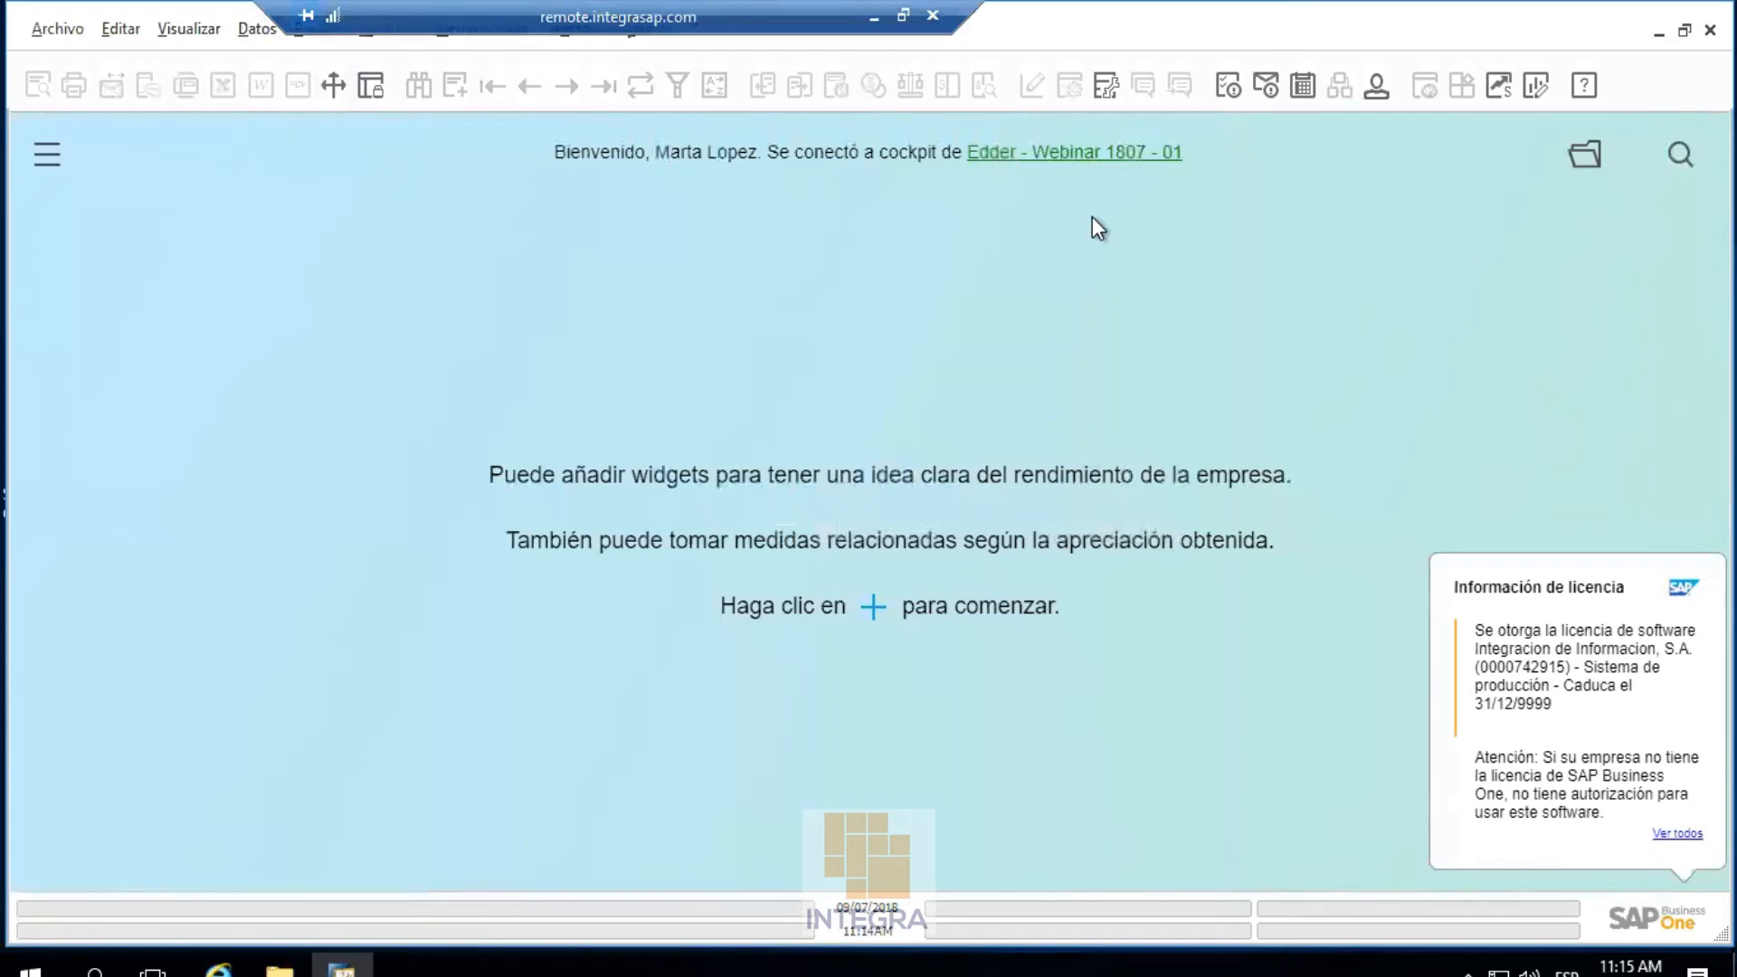
Close and relaunch SAP Business One, then dismiss the analytics connection warning
click(1710, 30)
click(645, 517)
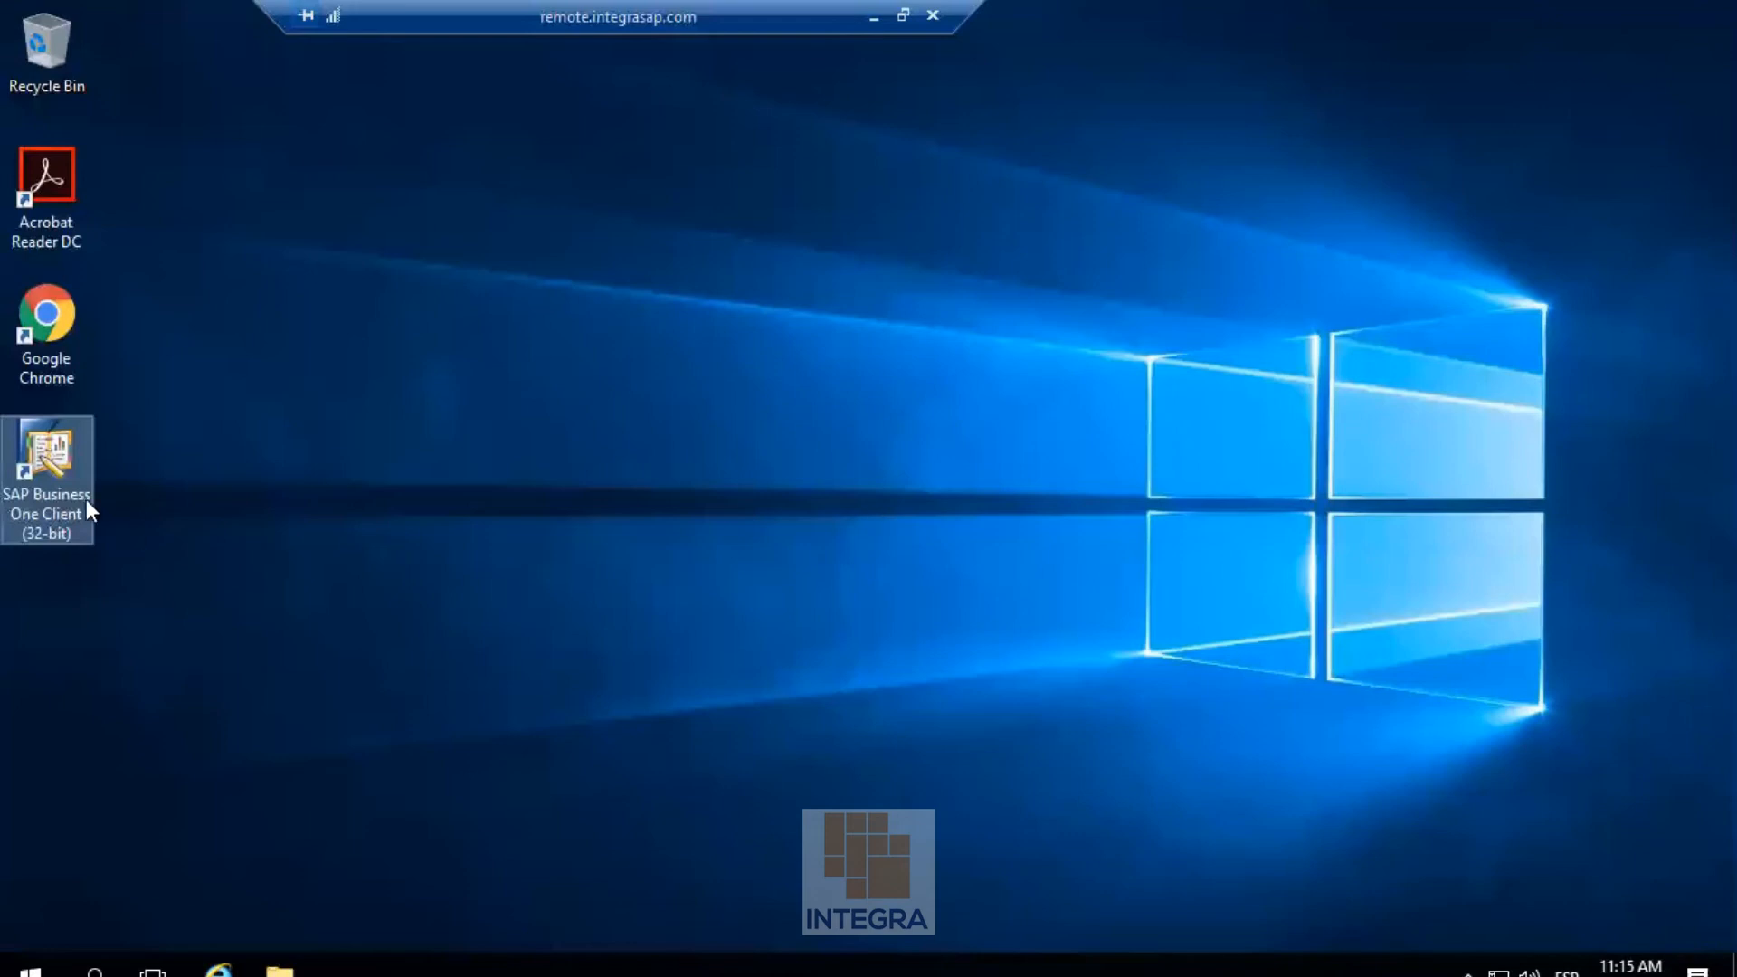
double_click(74, 485)
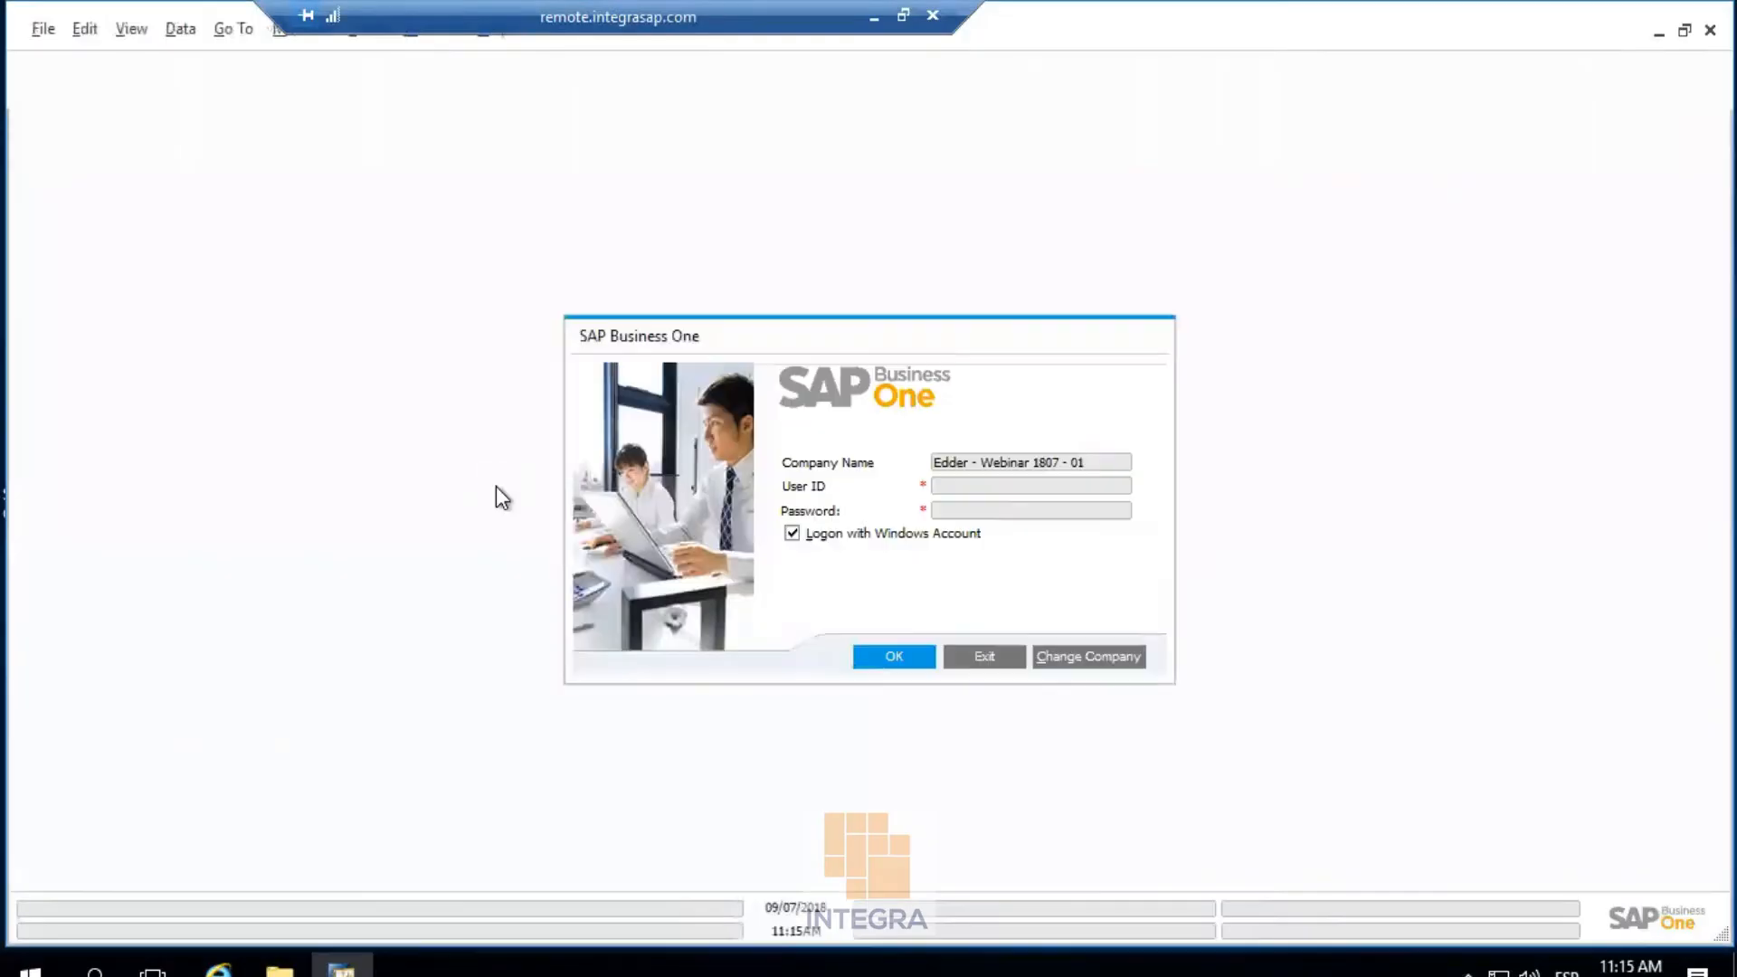
click(894, 657)
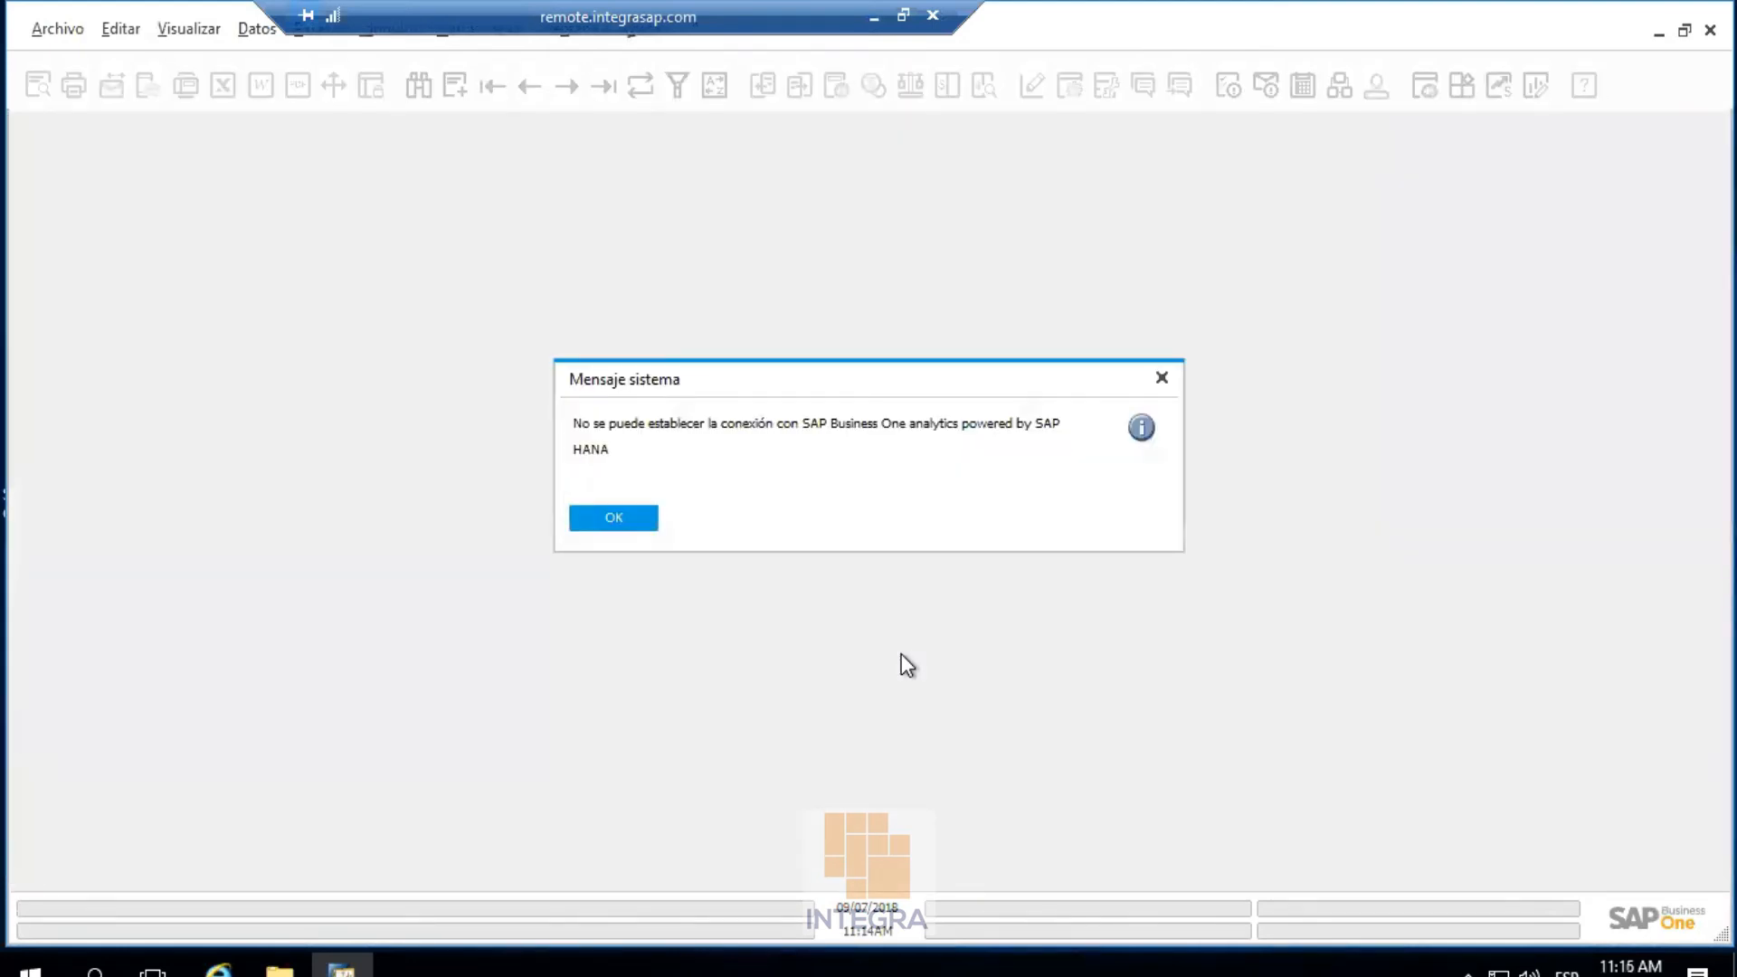
click(613, 516)
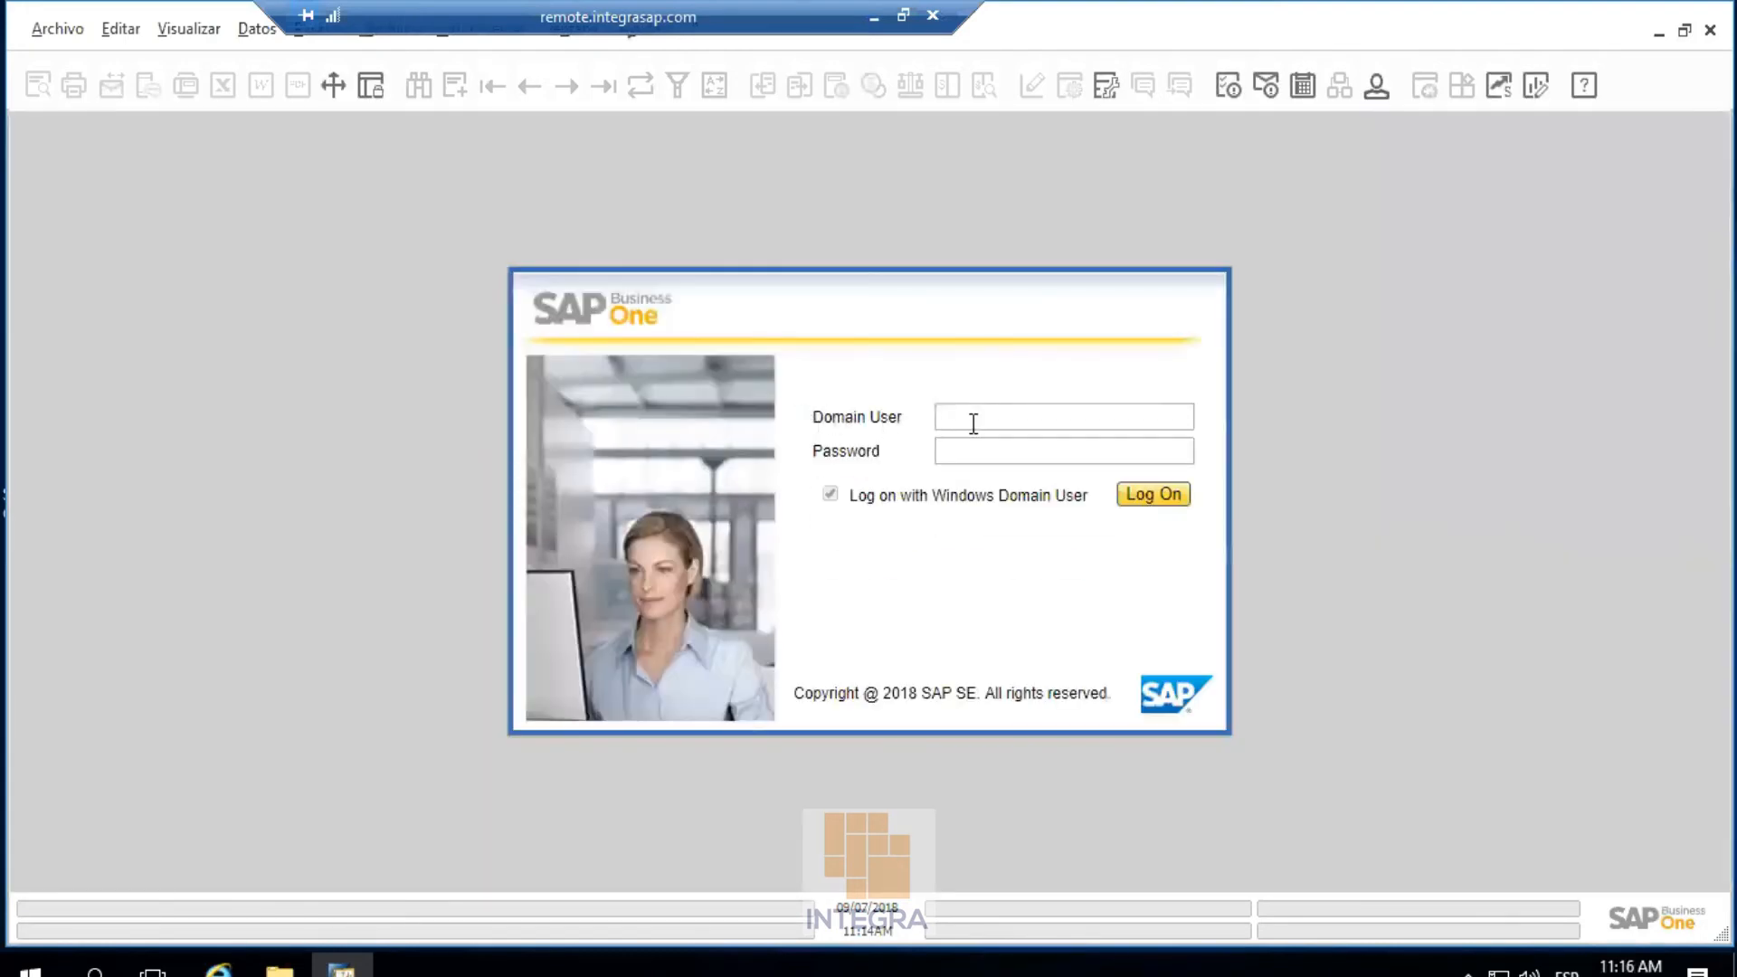
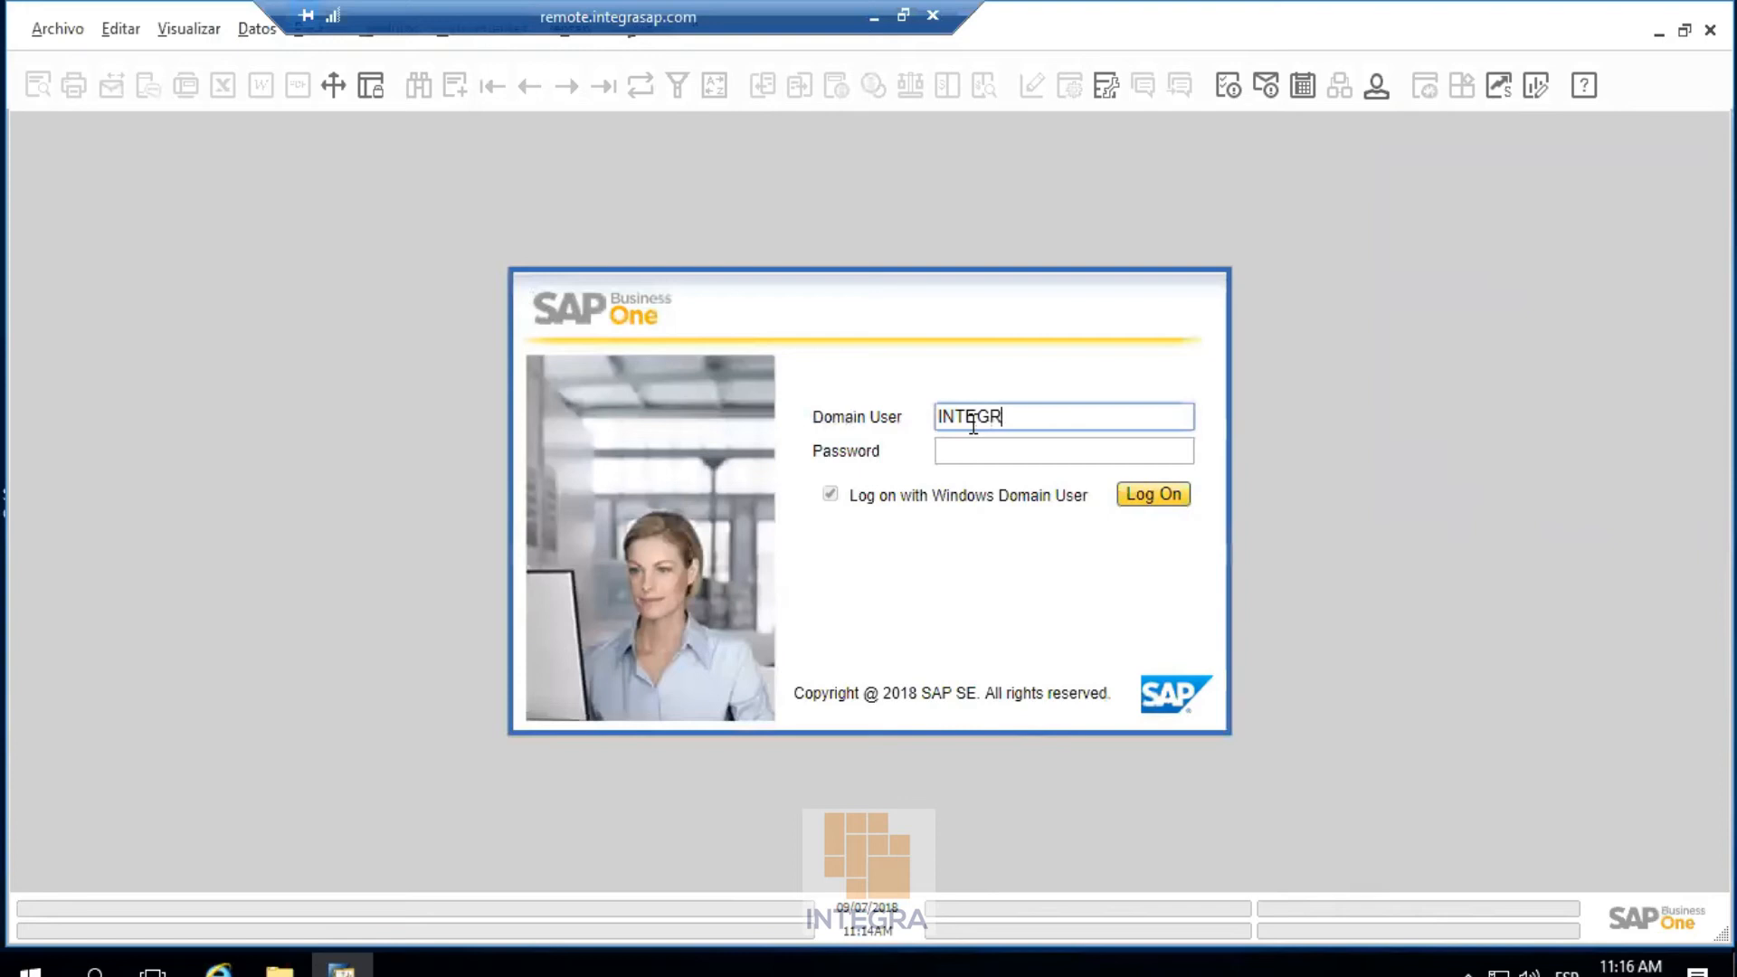
Log on with the INTEGRAGT domain user name and password
key(Tab)
text(******)
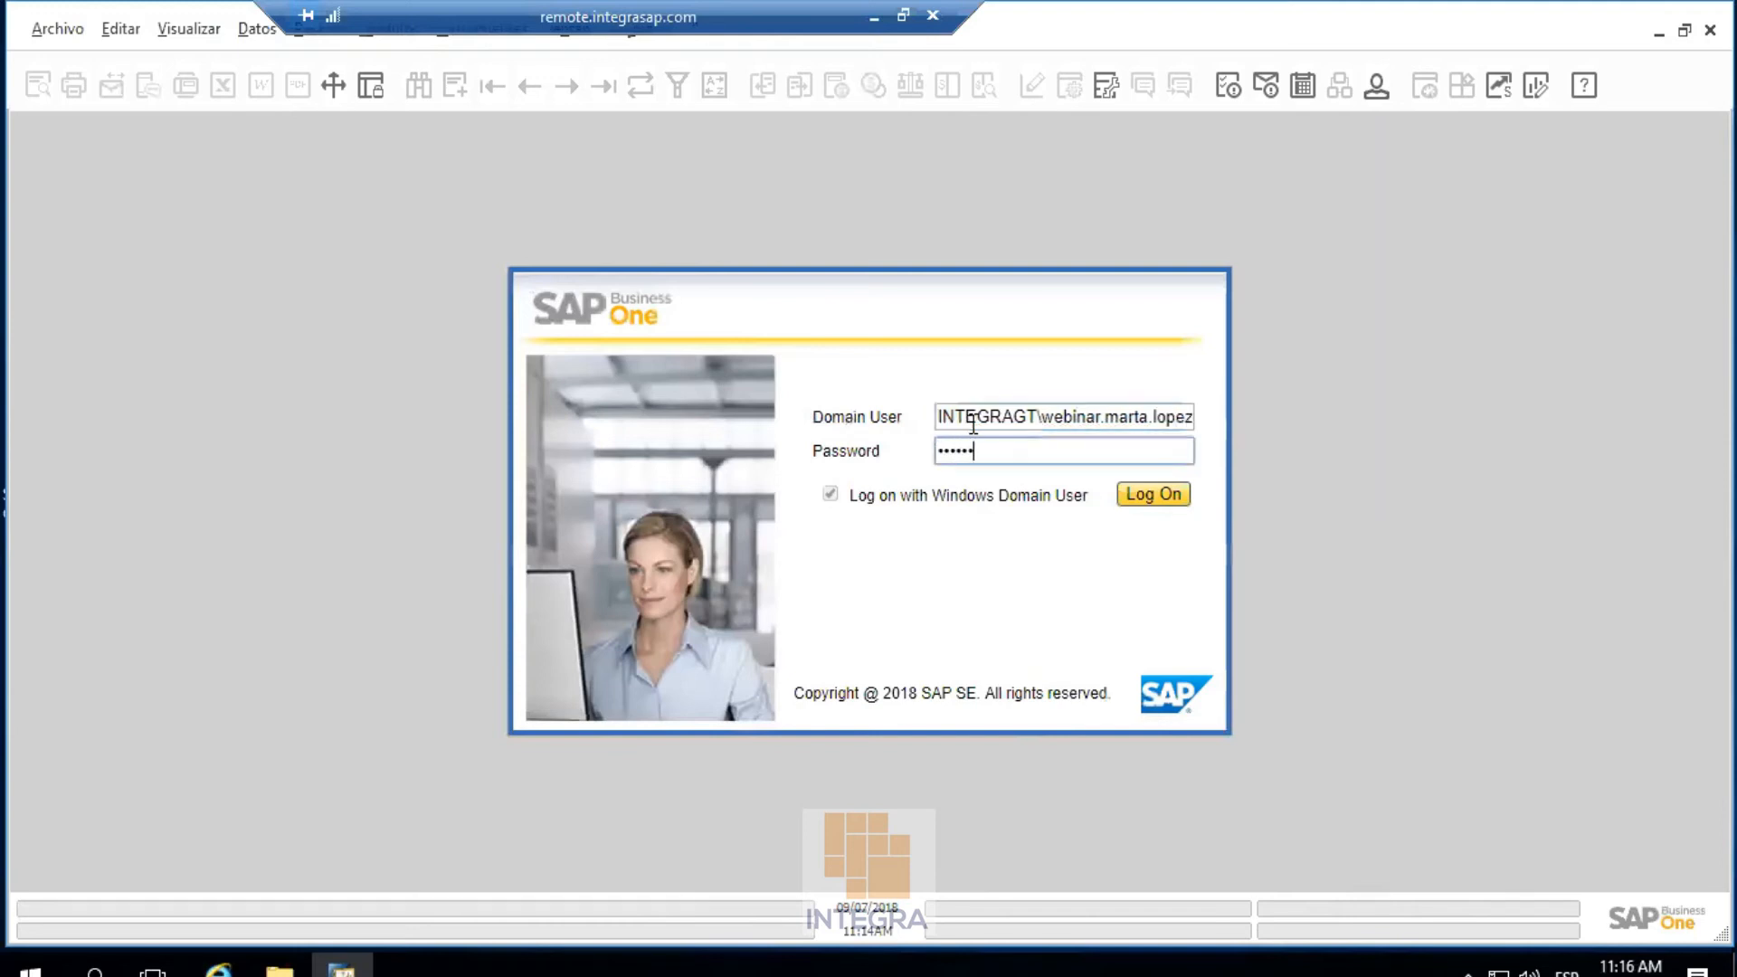
key(Return)
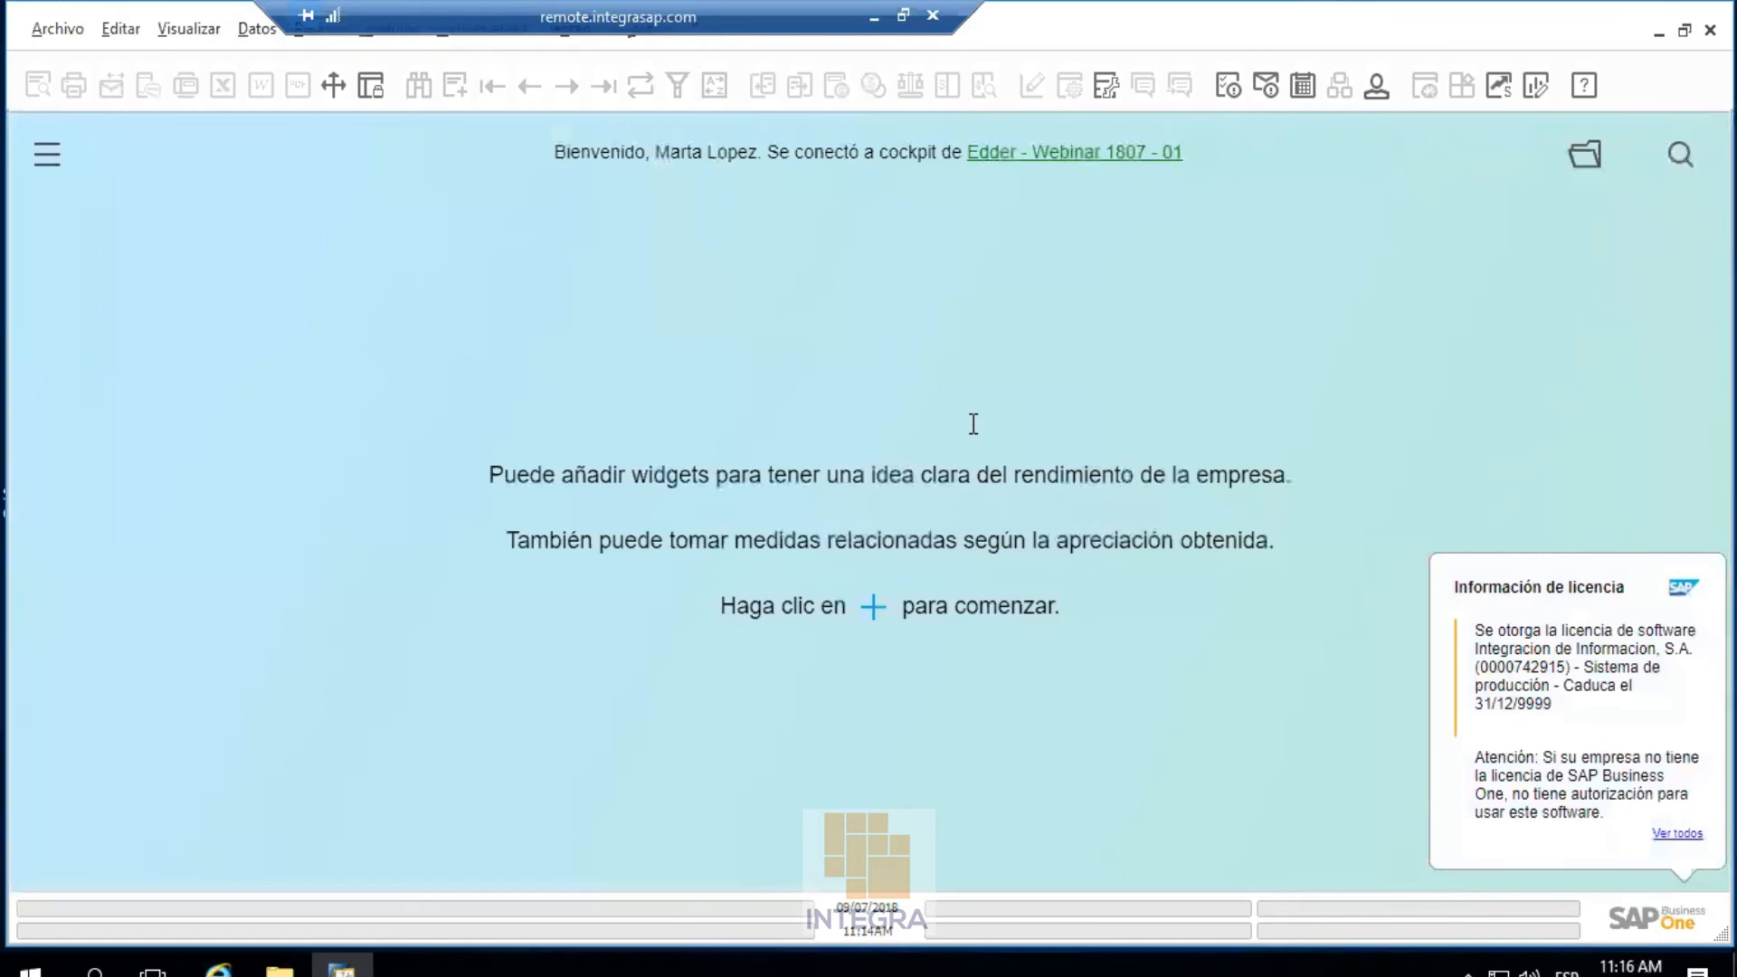
Open a new Oferta de ventas from Ventas - Clientes
click(42, 165)
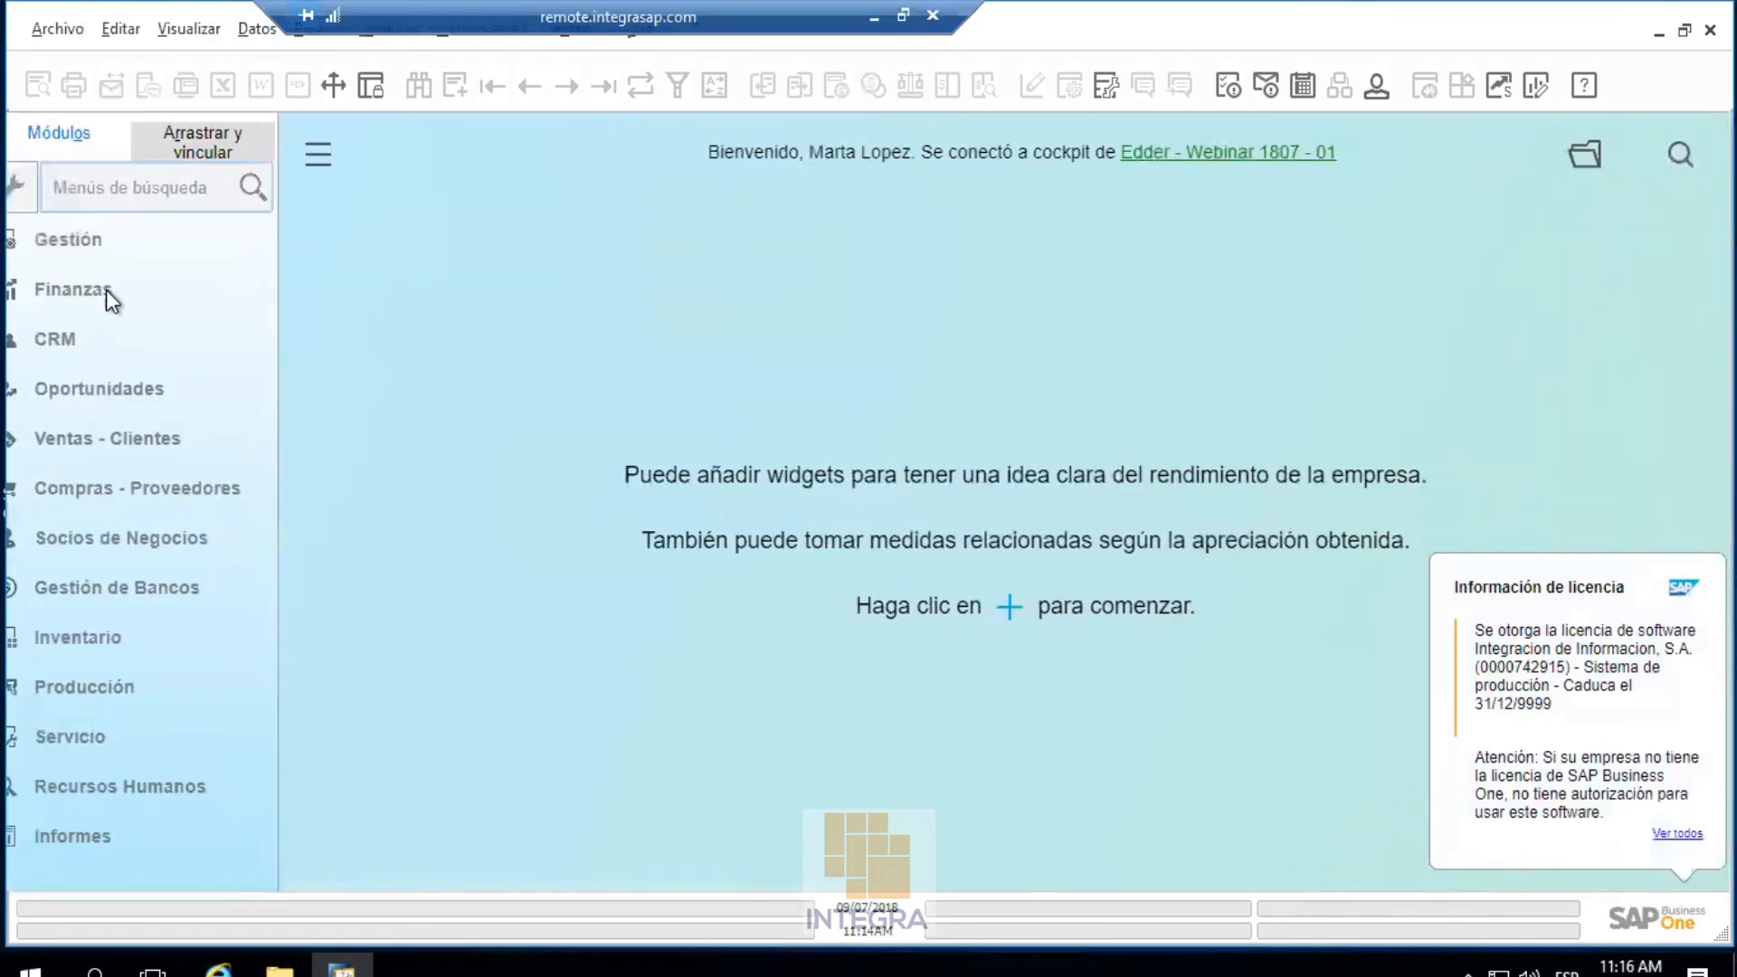
click(139, 434)
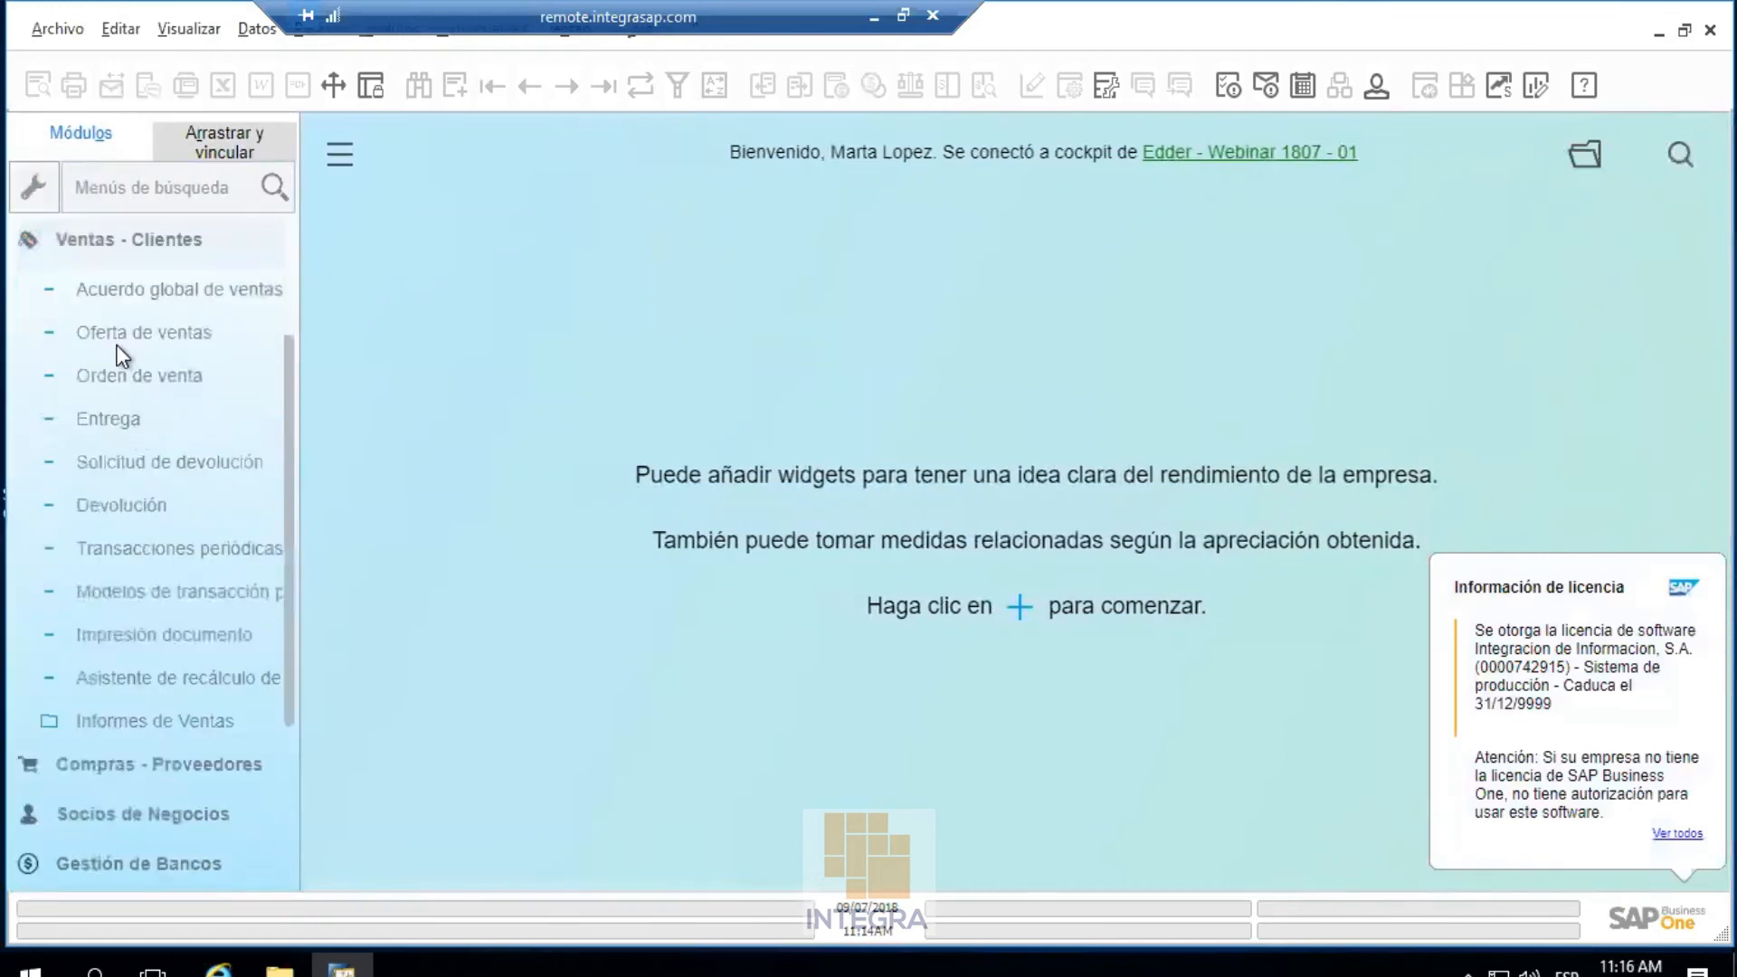
click(127, 335)
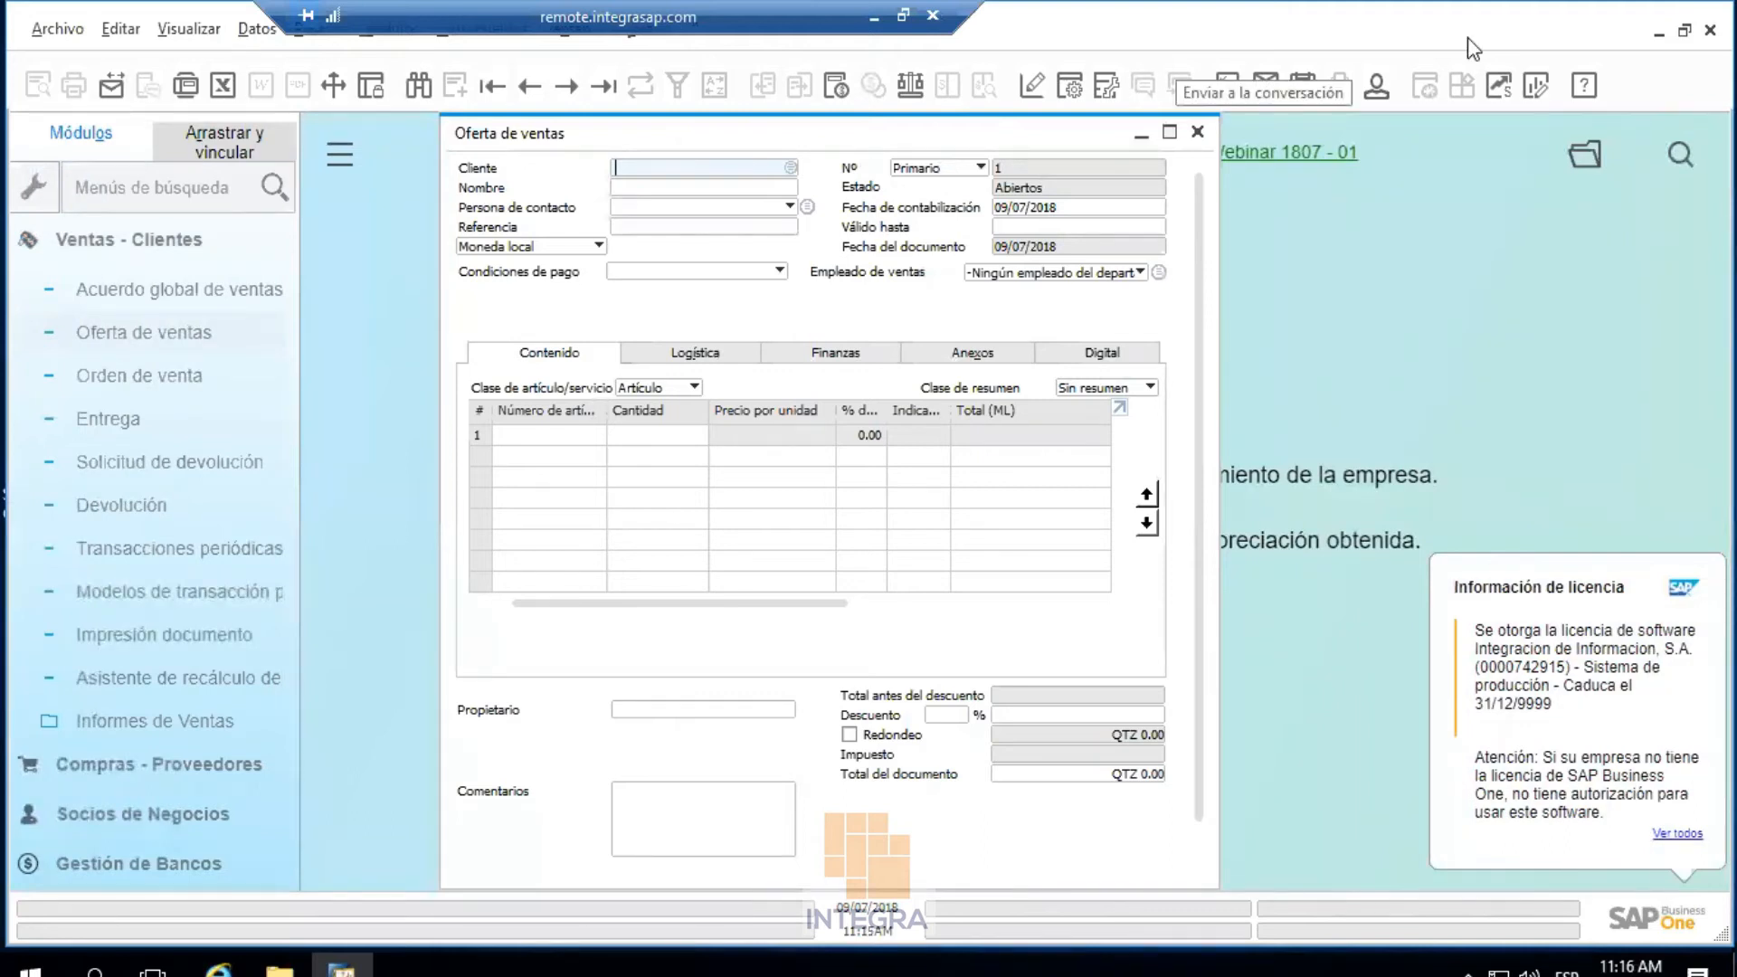
Check the Digital, Contenido, Logística and Finanzas tabs, then close the quotation
click(1056, 349)
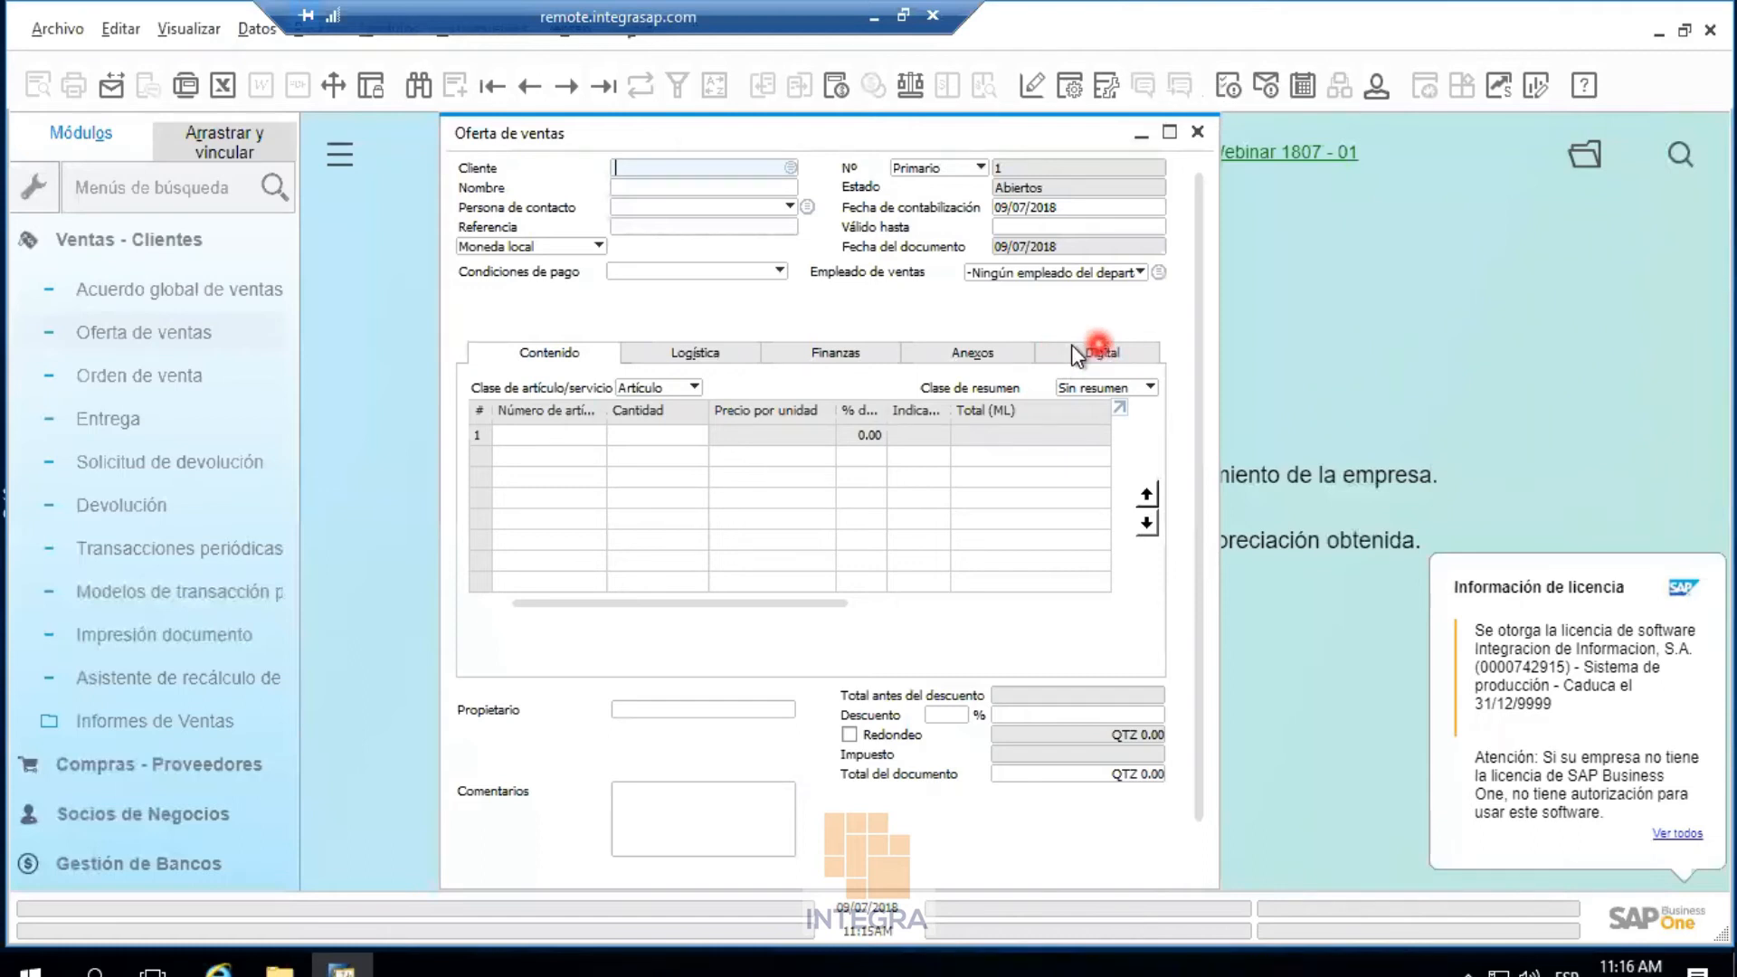
click(515, 395)
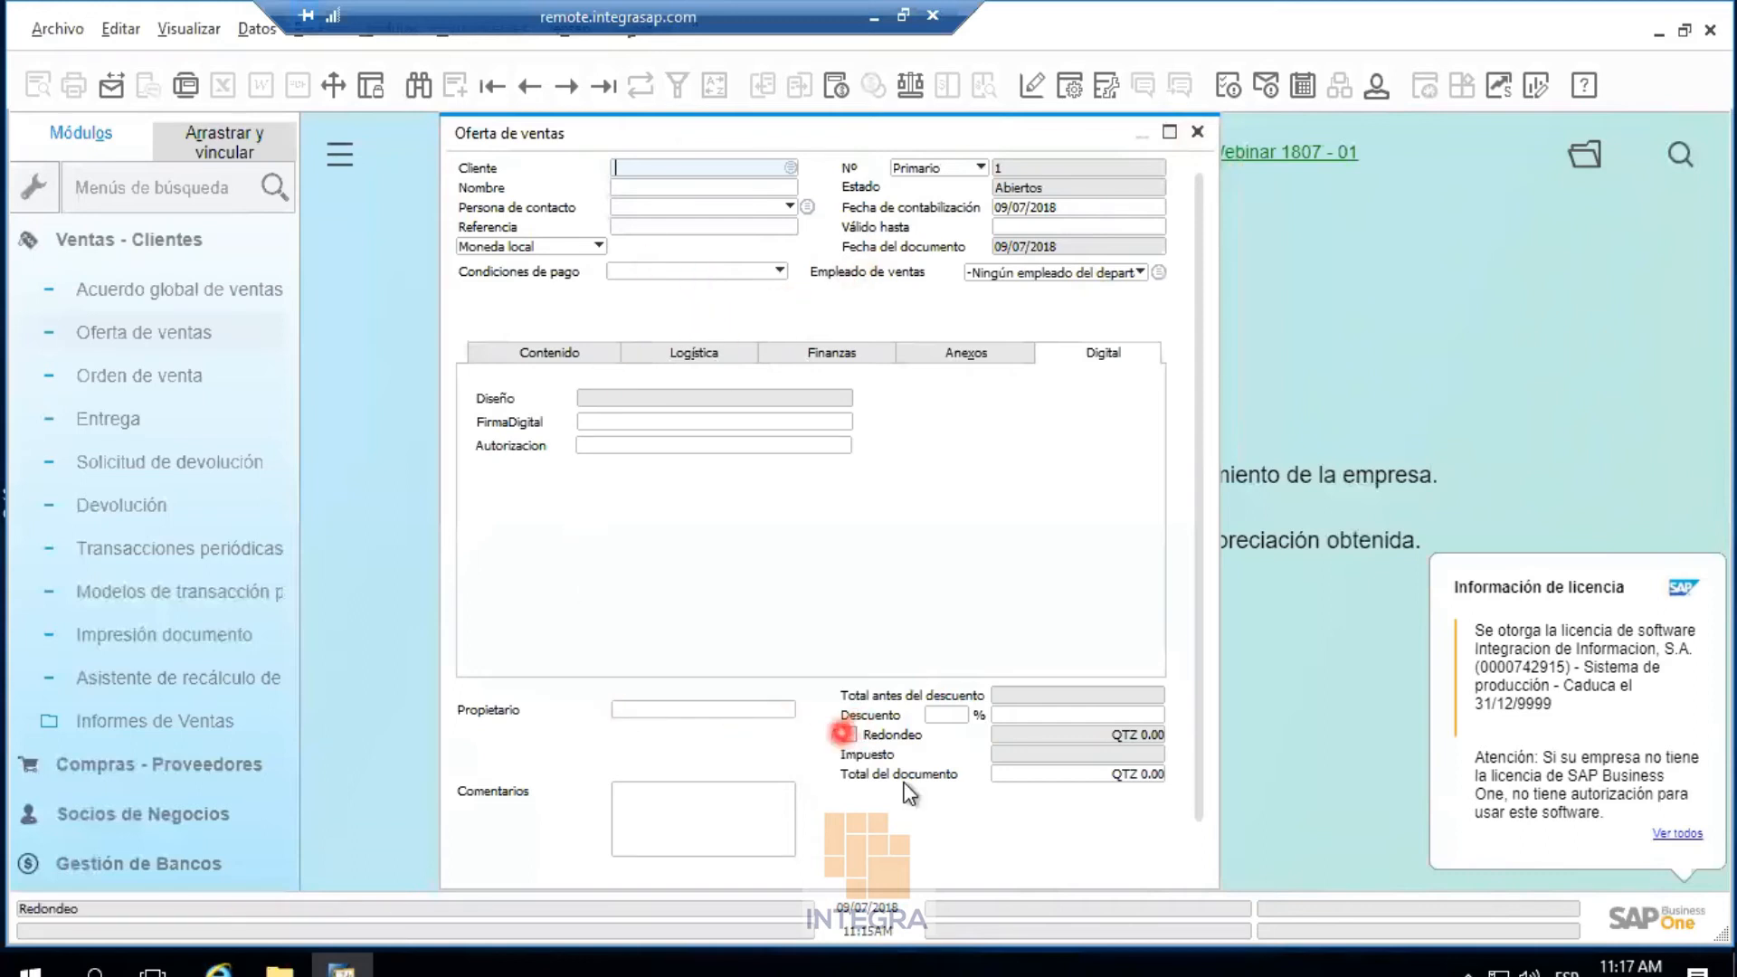
click(577, 351)
click(720, 357)
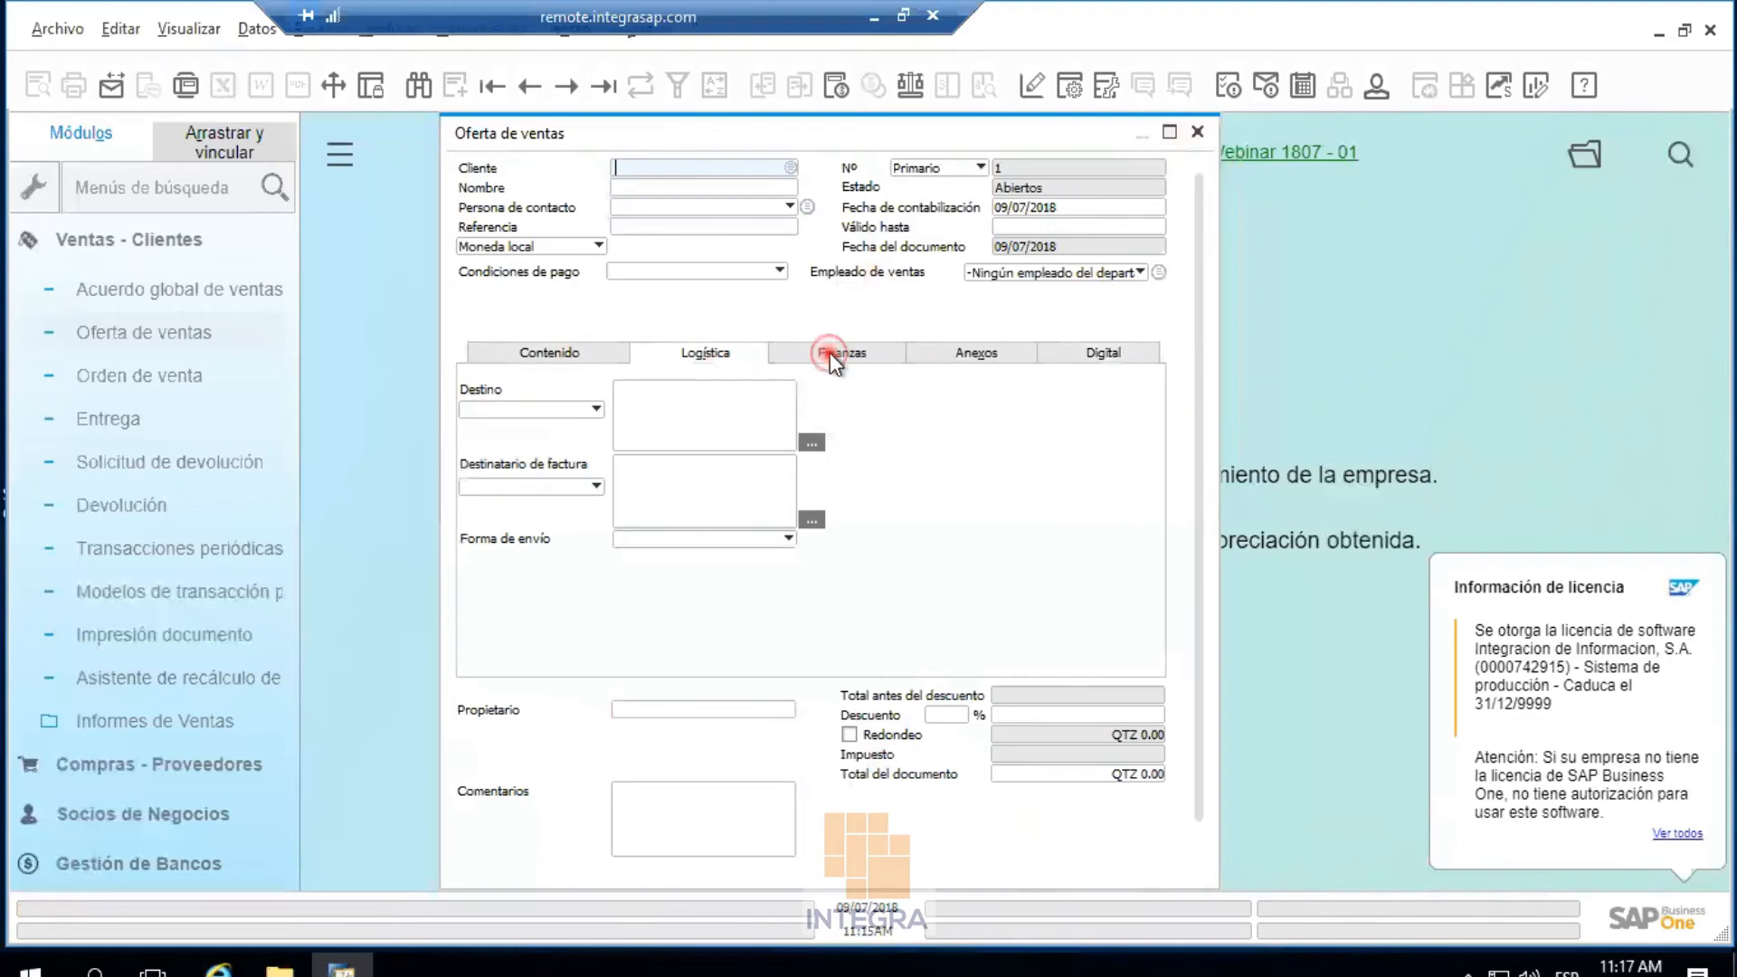
click(829, 353)
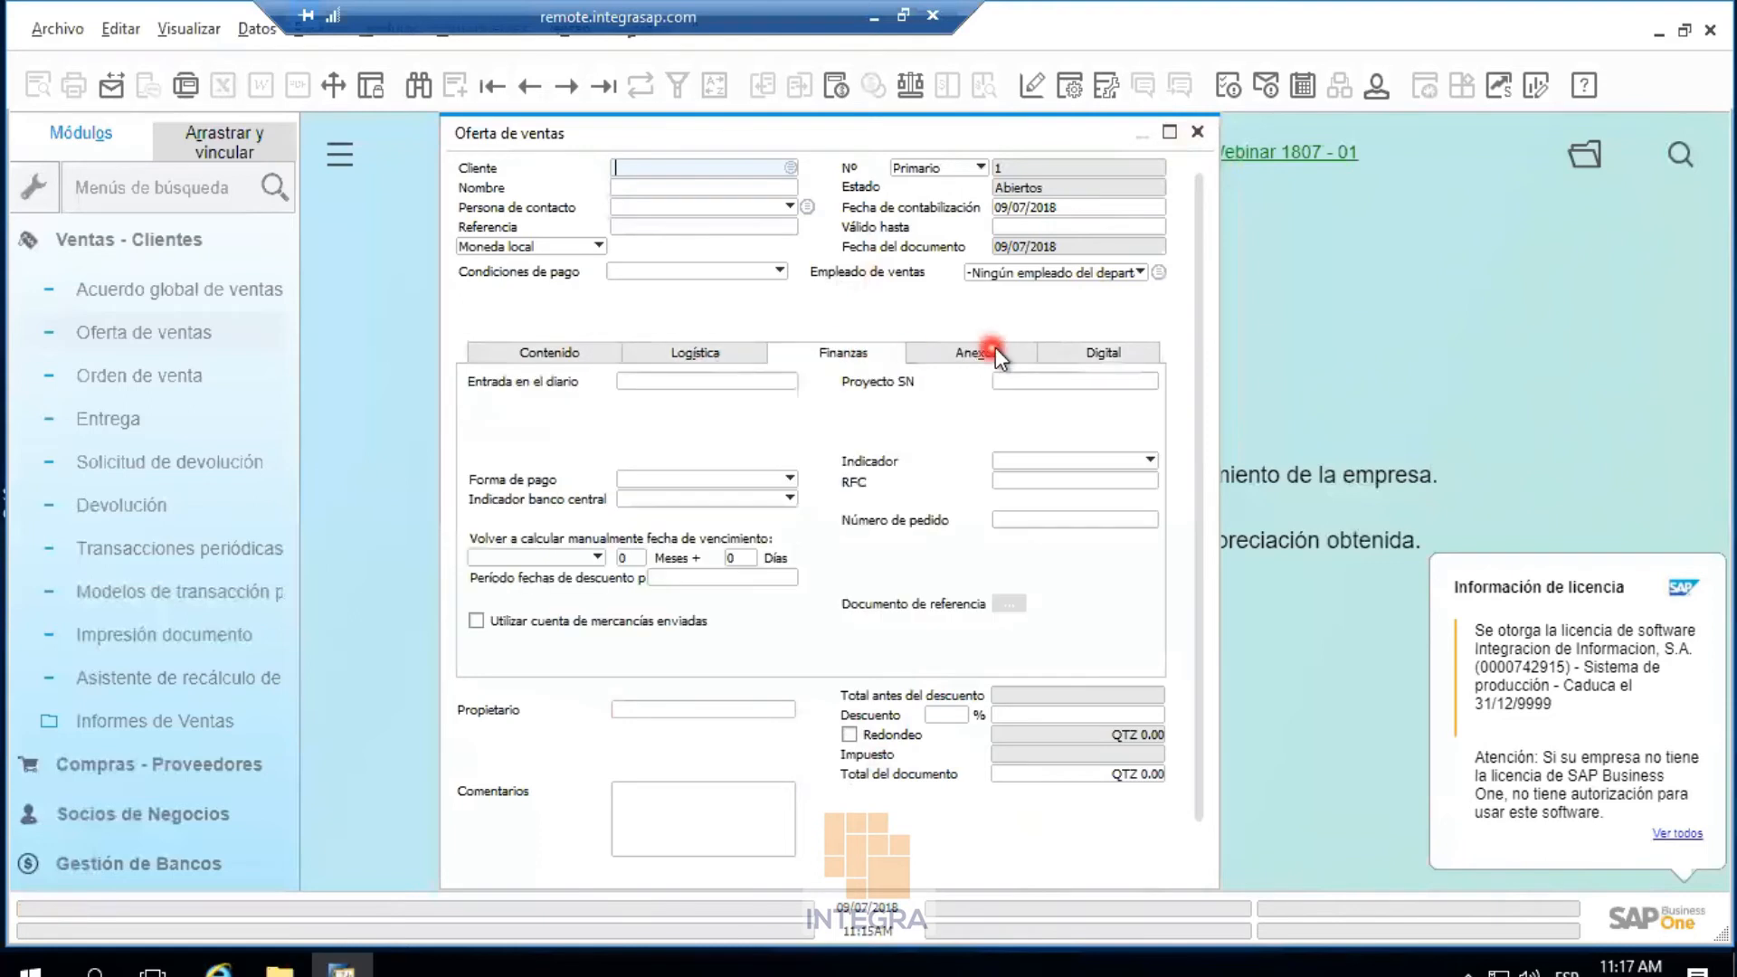
click(1198, 132)
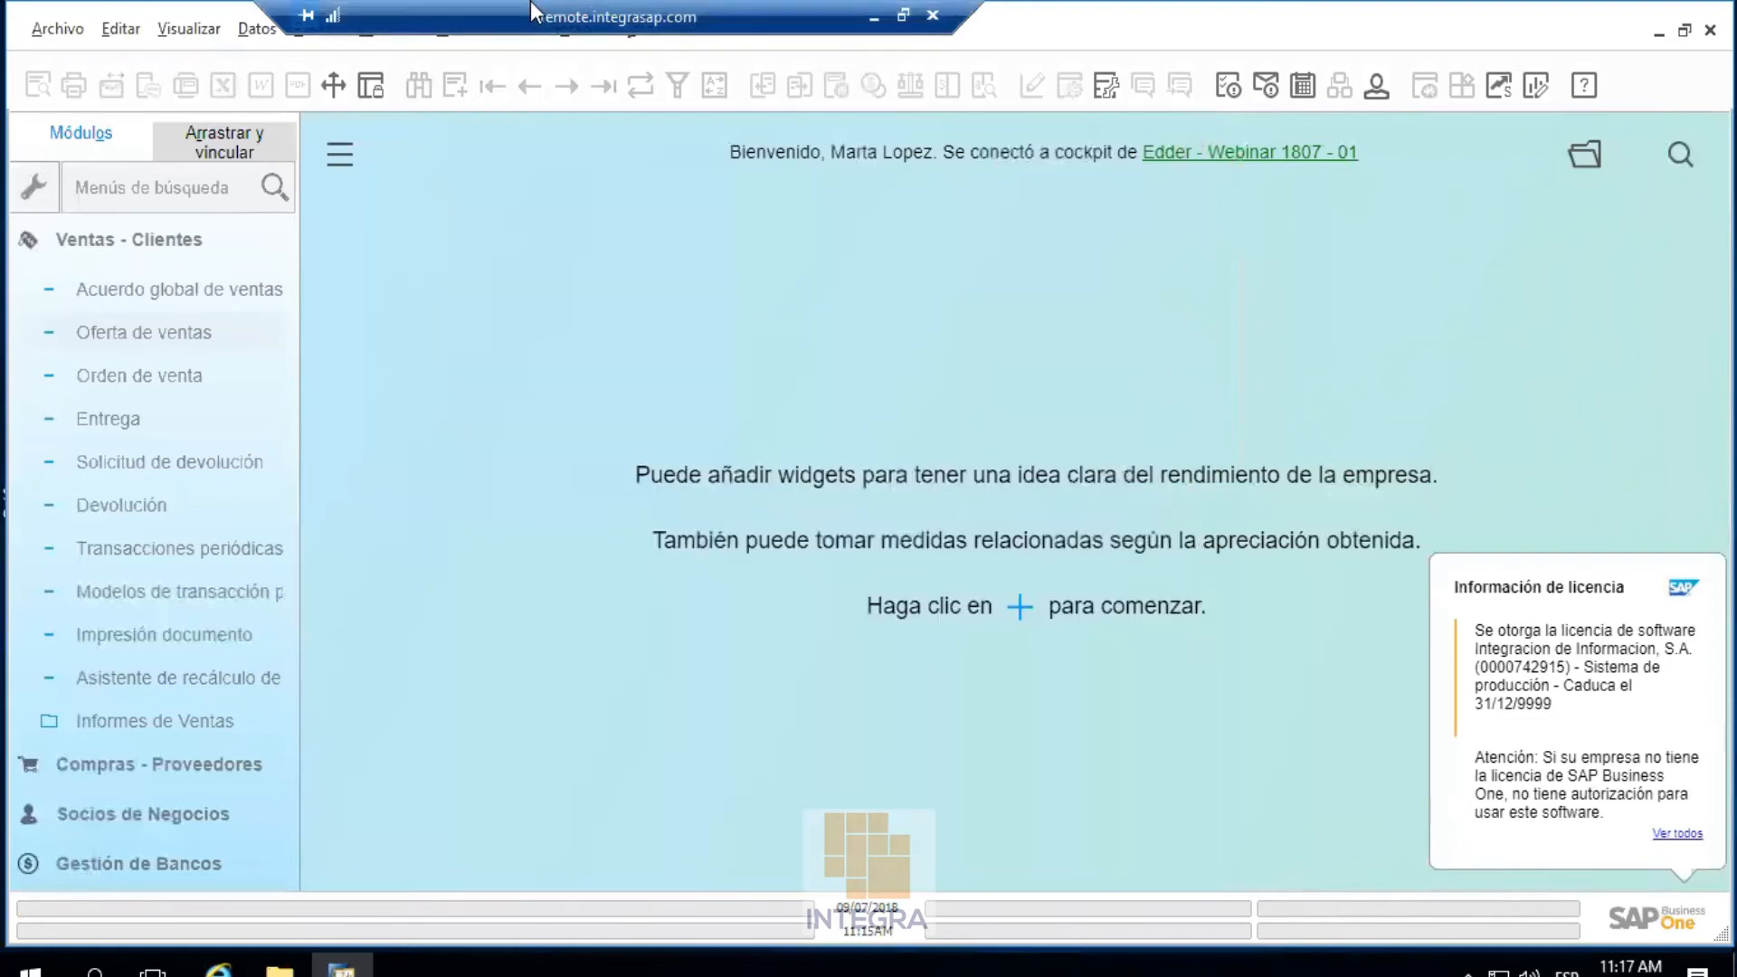
Return to the admin remote session and edit Oferta de ventas from Plantilla 1 in the UI
drag(543, 11, 373, 2)
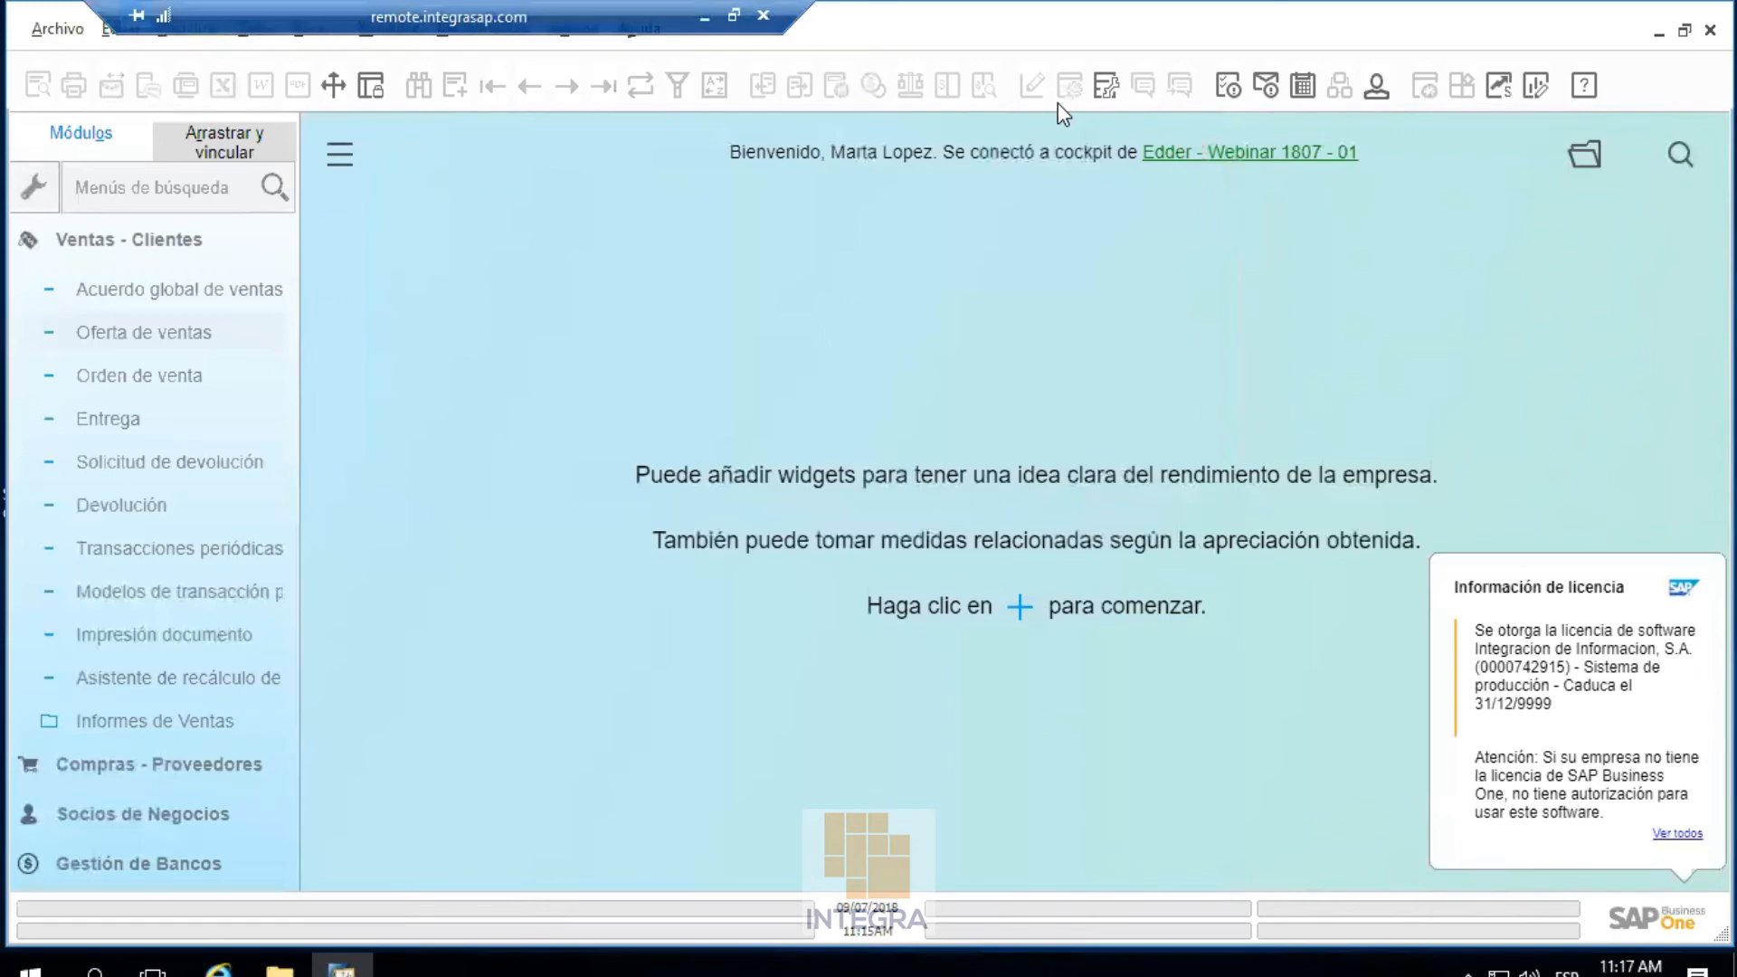
click(705, 15)
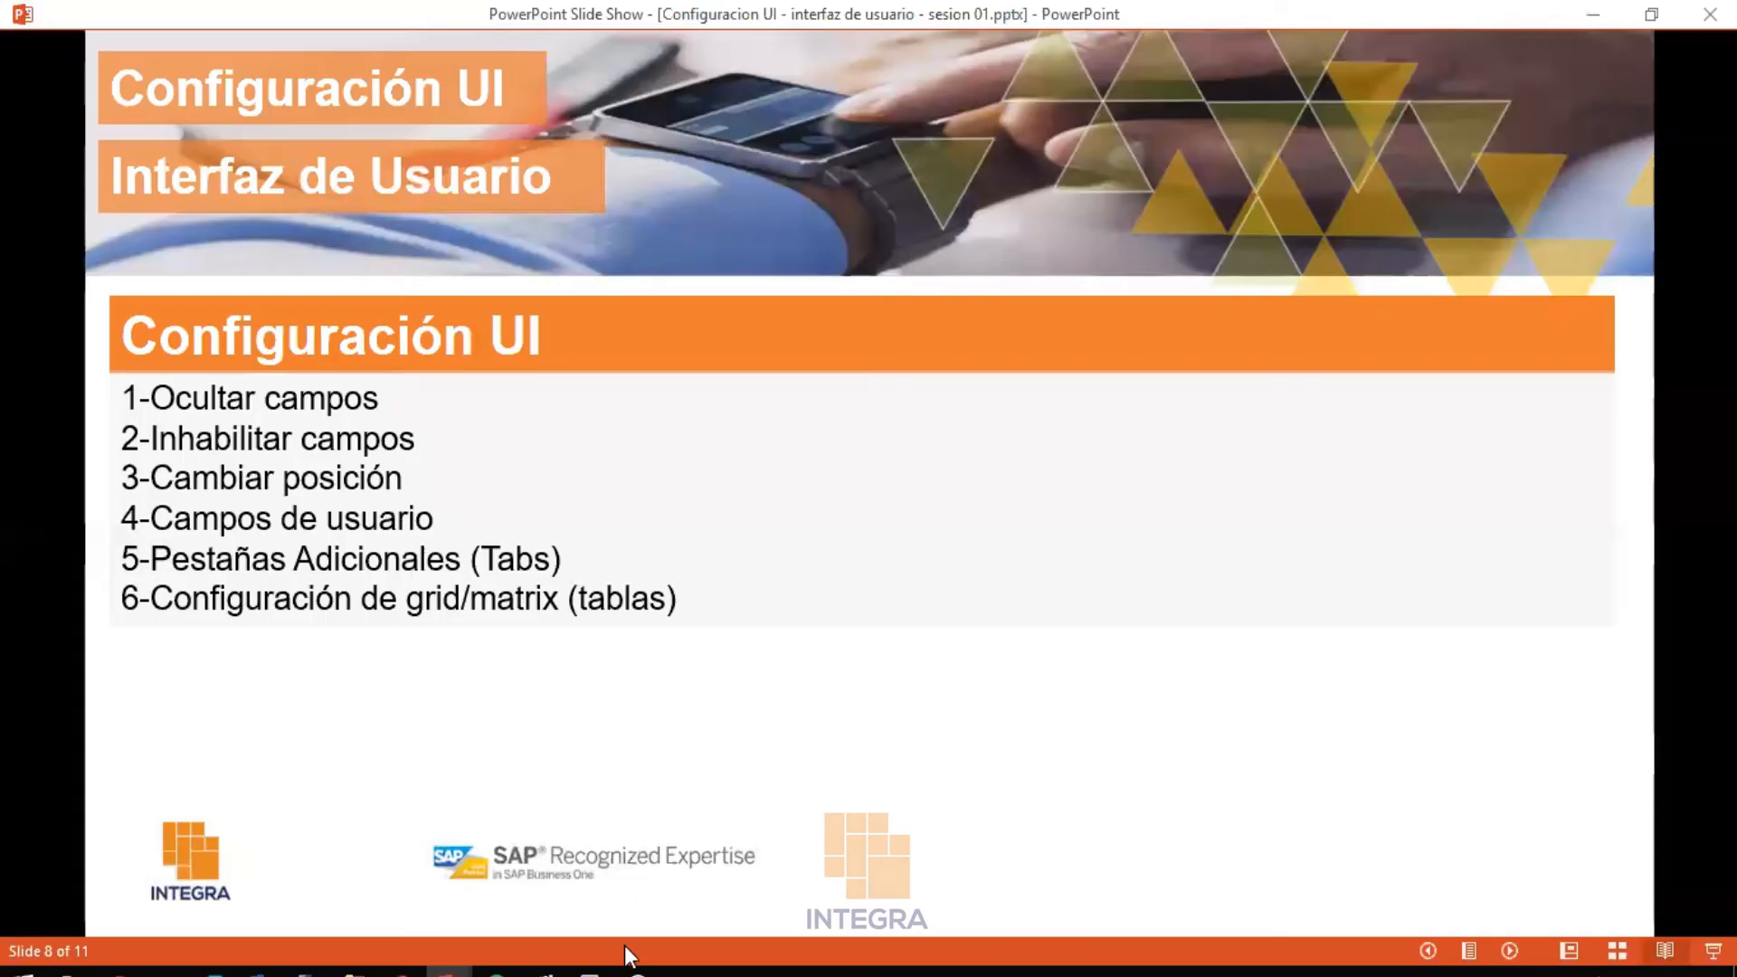
mouse_move(597, 966)
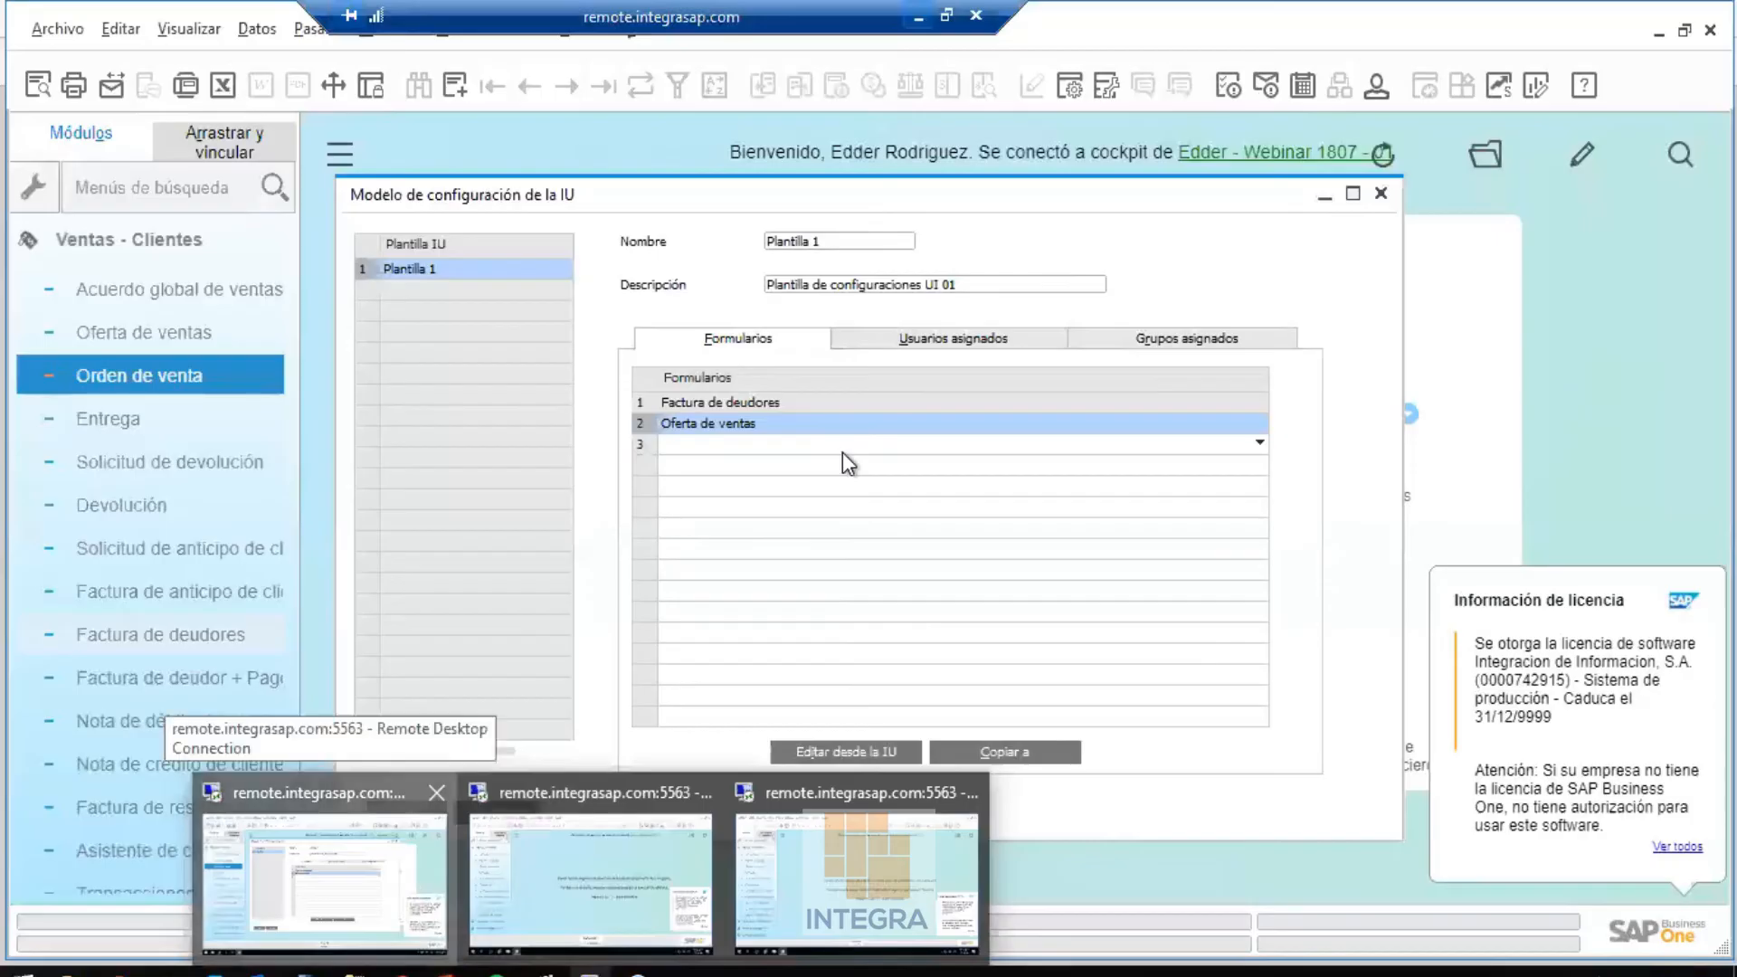
click(405, 872)
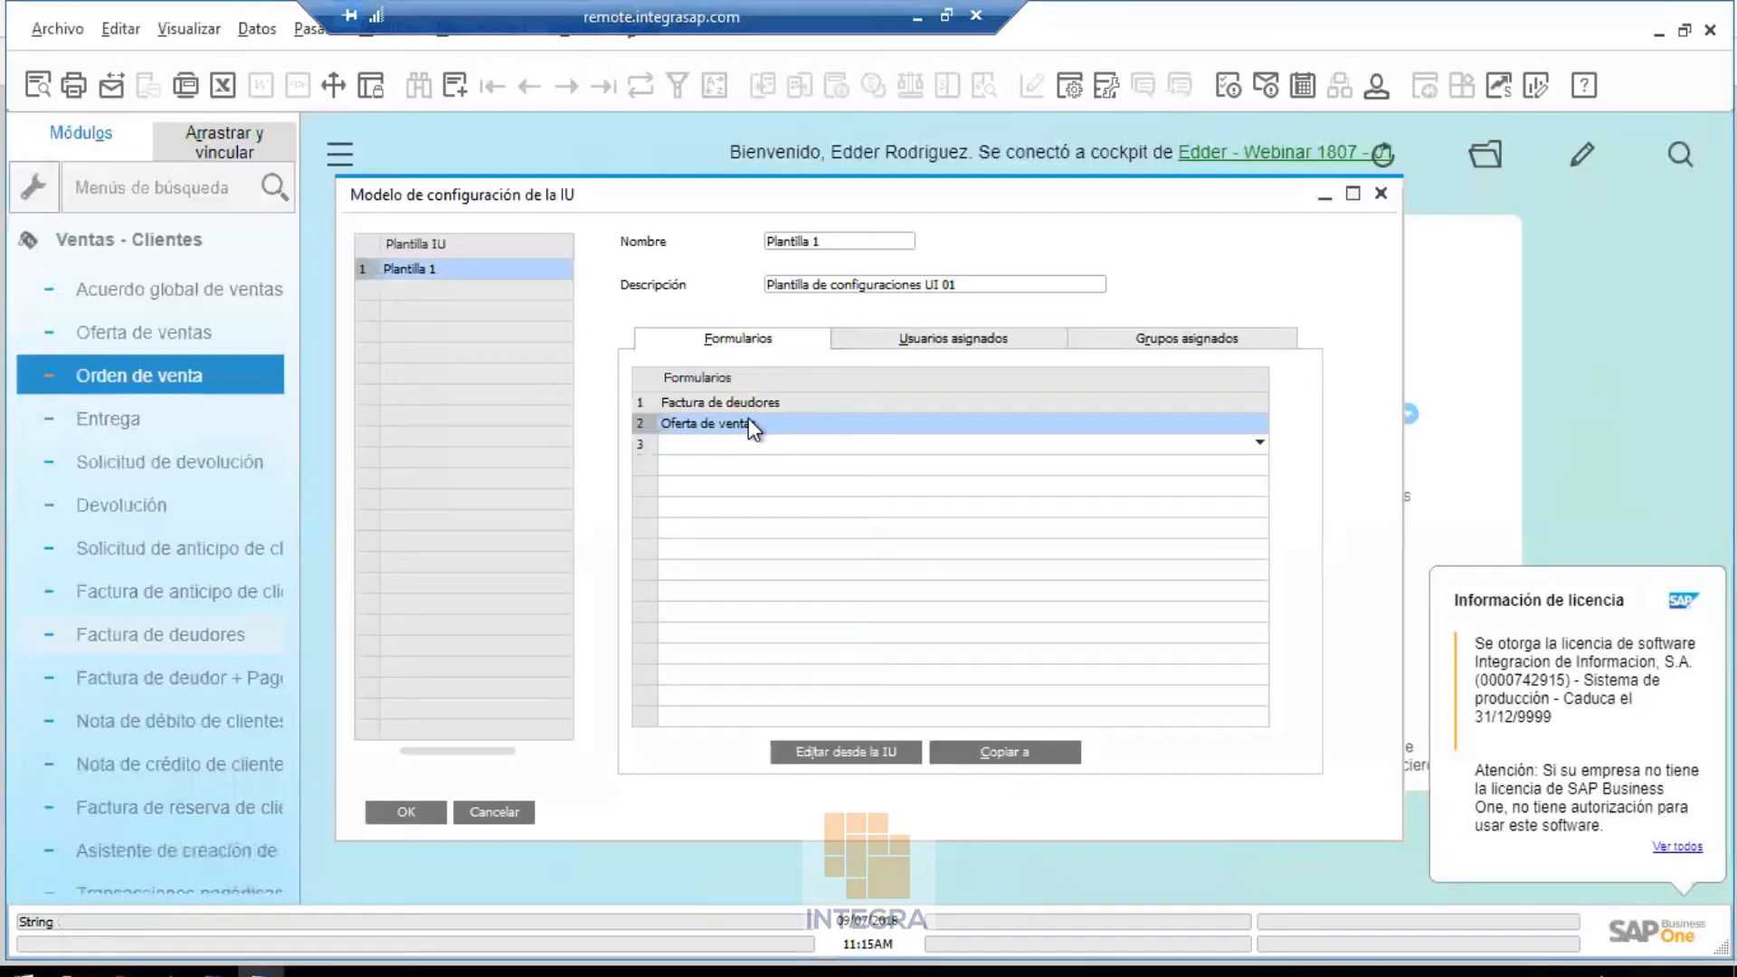
click(823, 751)
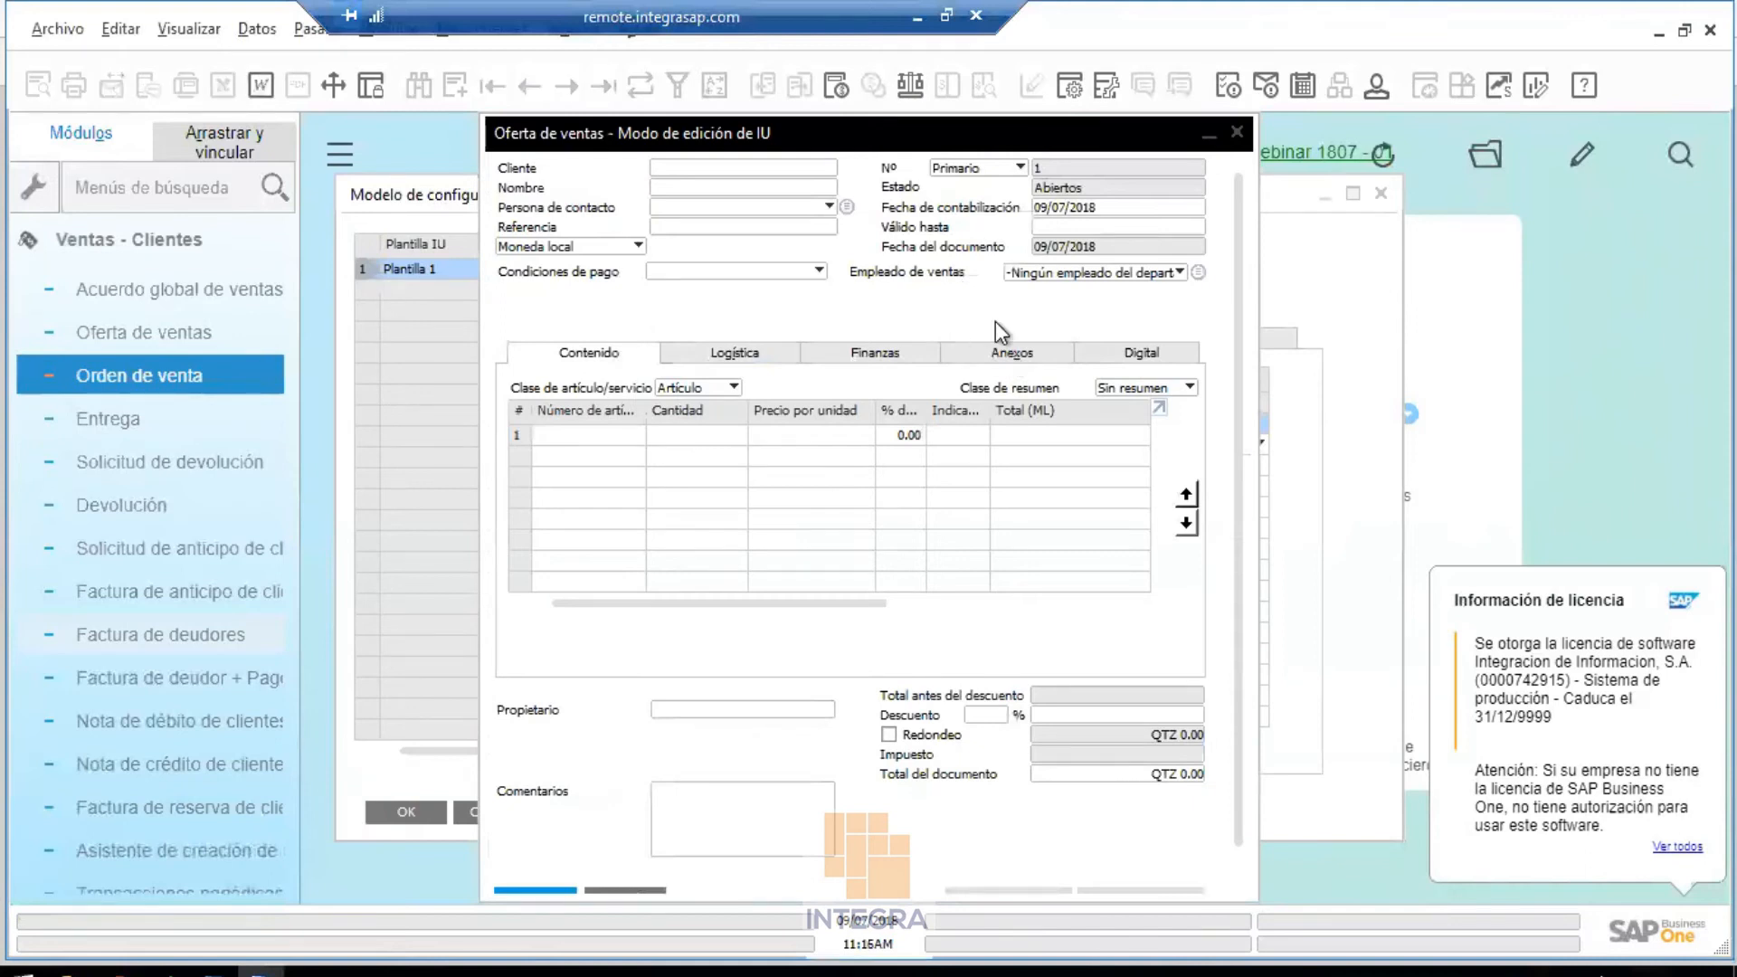
right_click(990, 311)
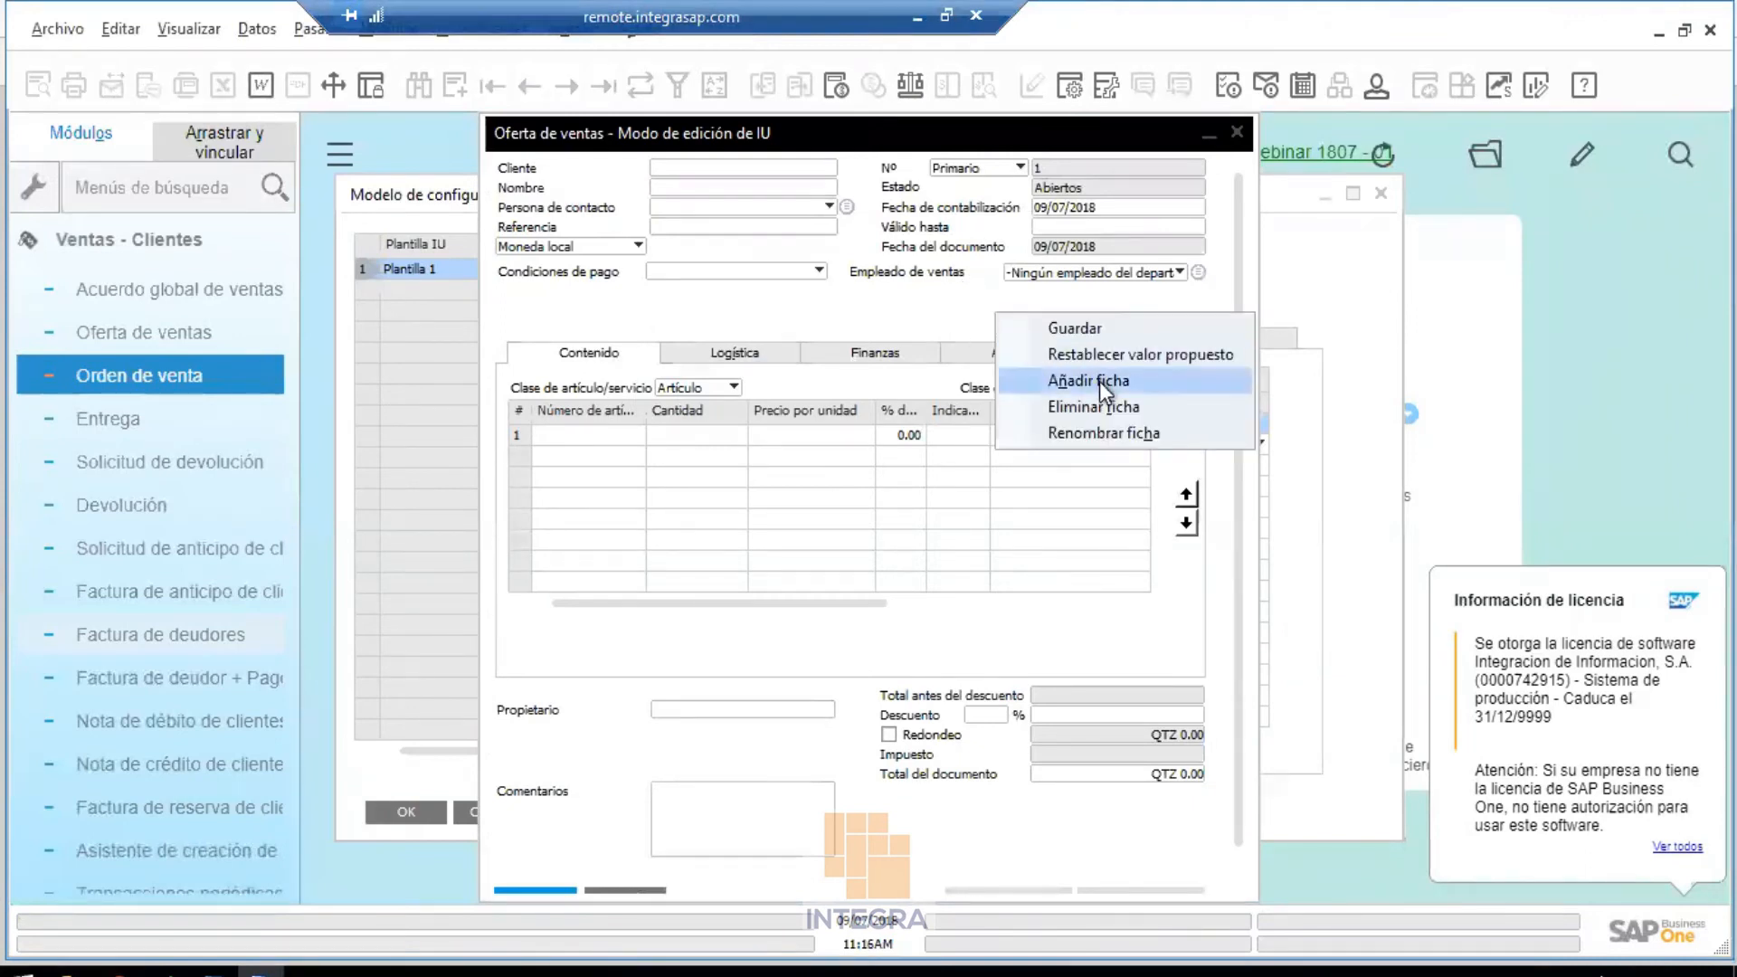
click(860, 474)
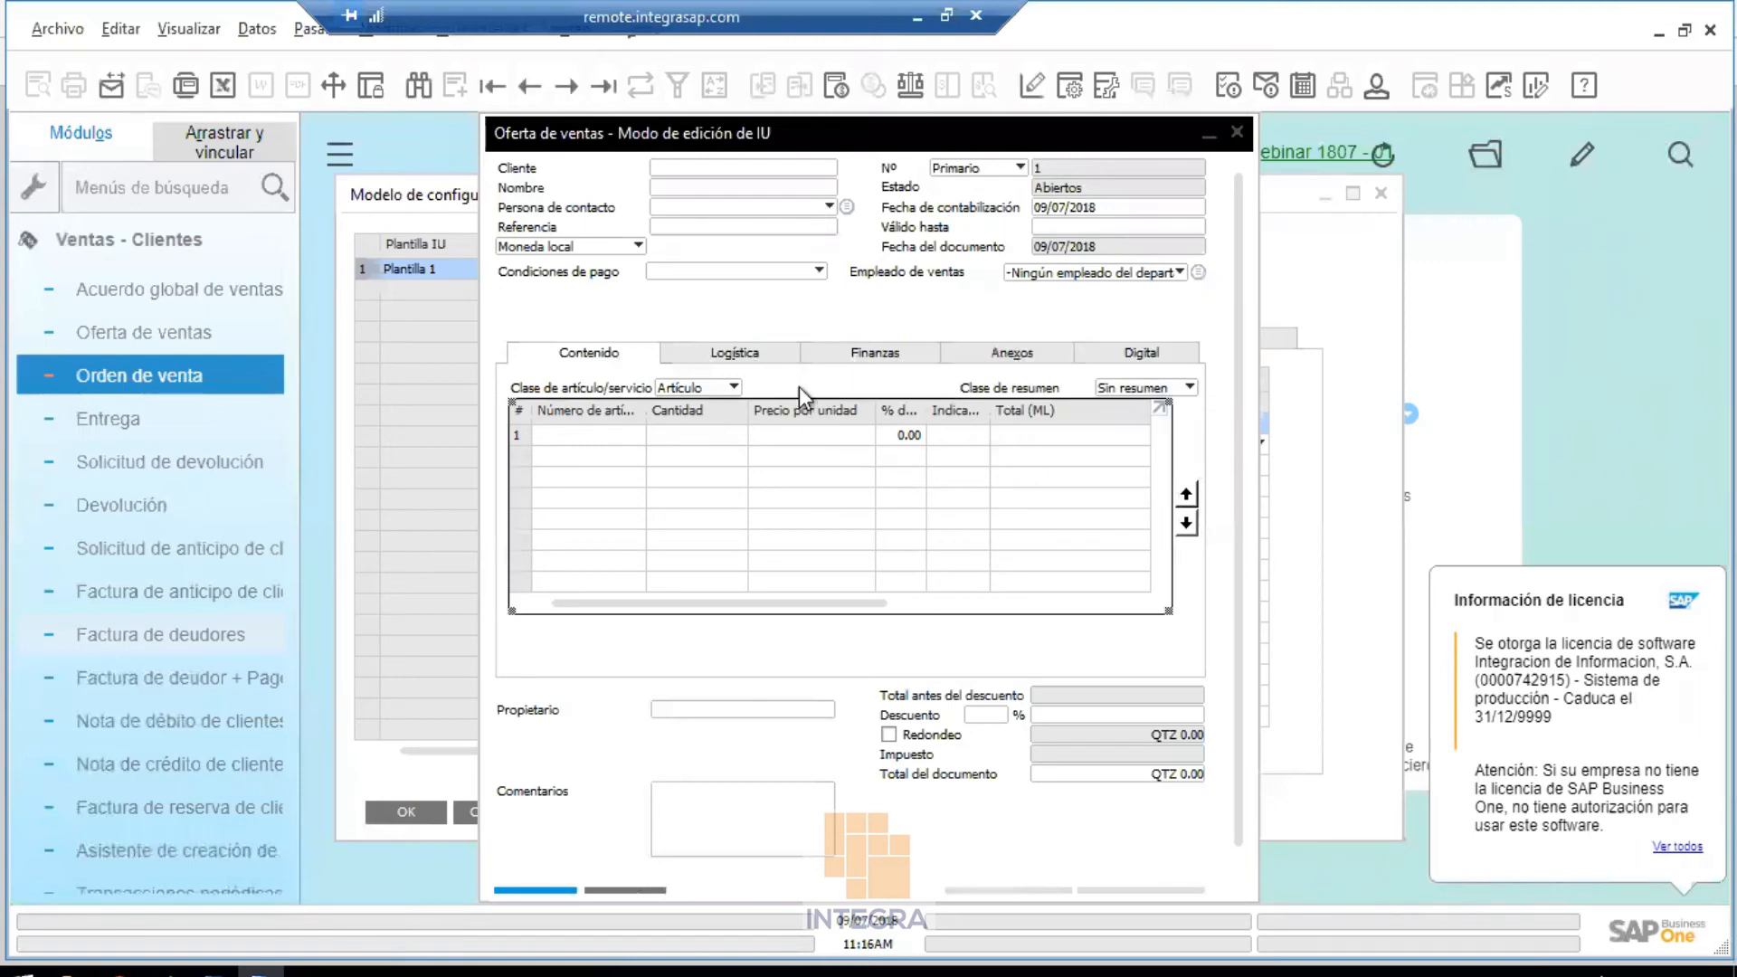
click(857, 360)
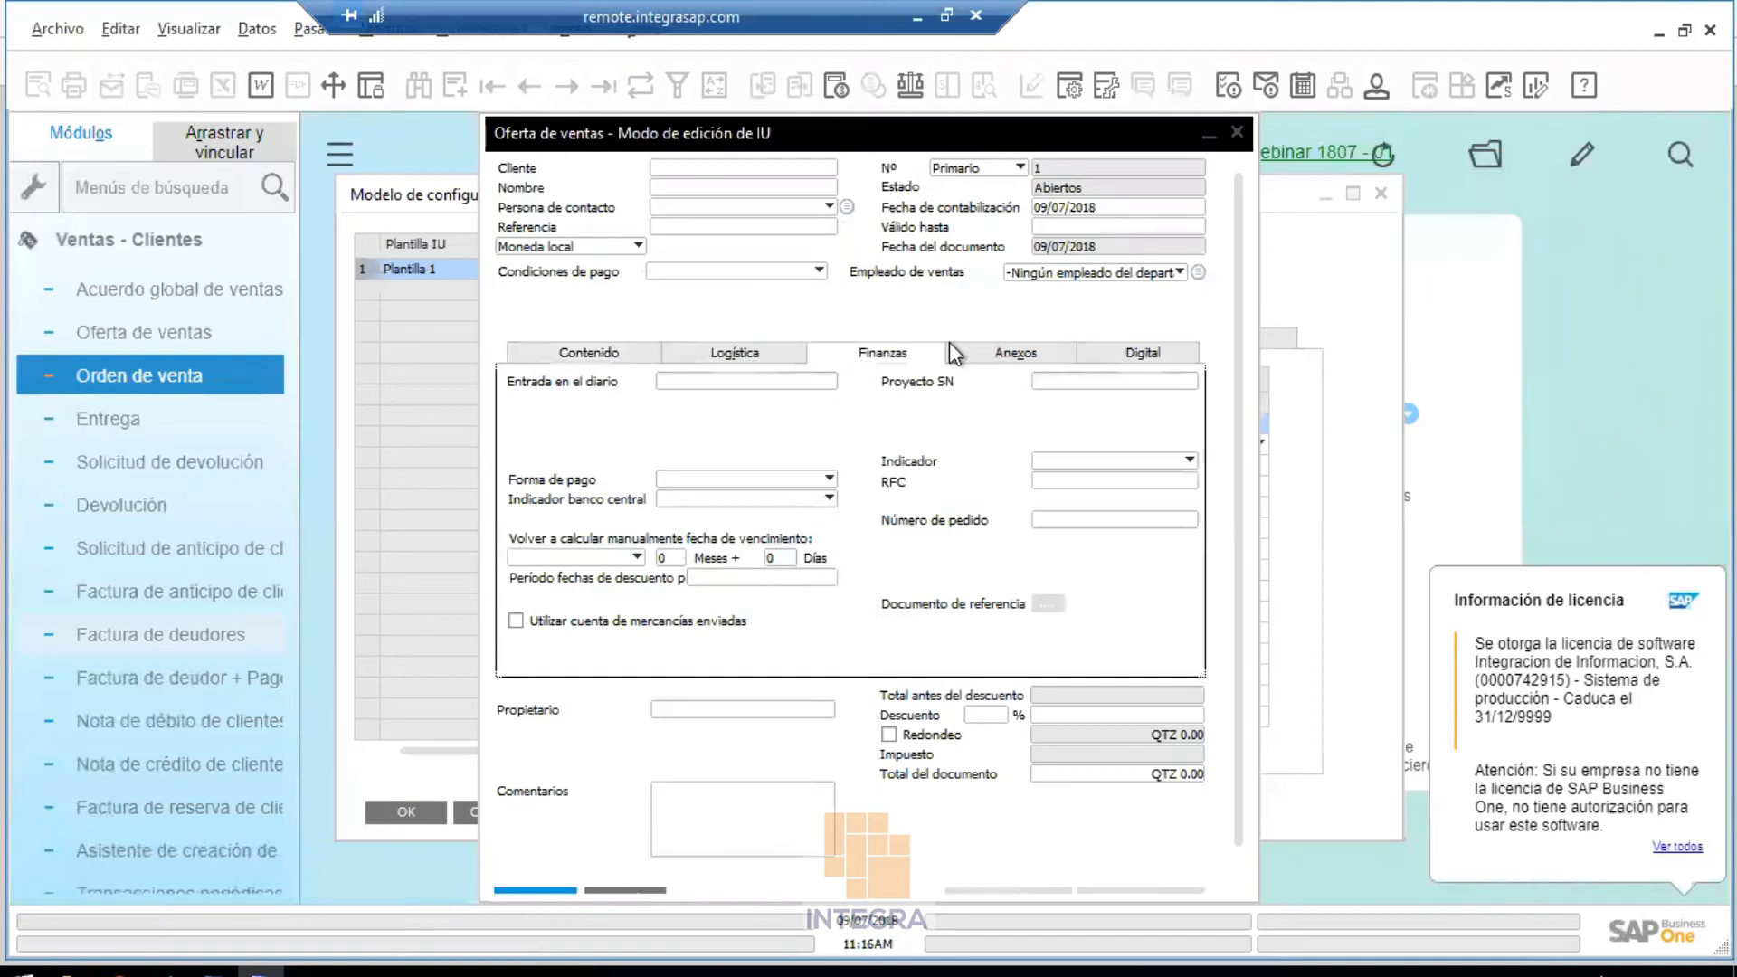
right_click(880, 415)
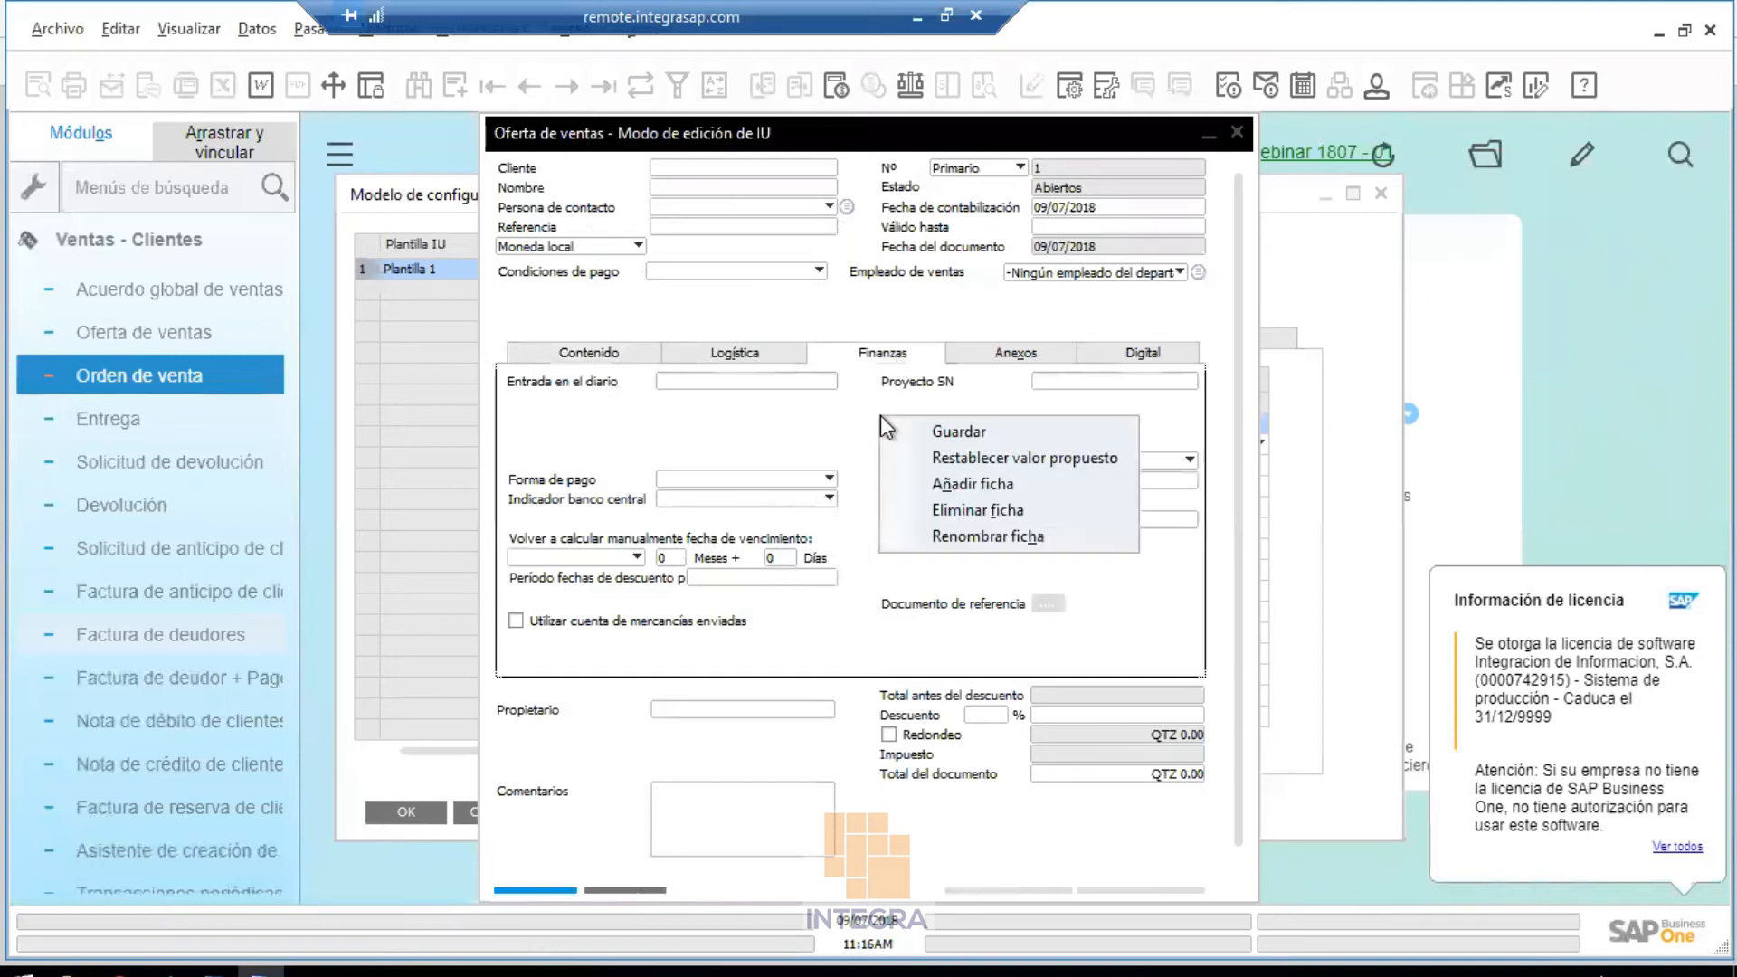
click(1008, 512)
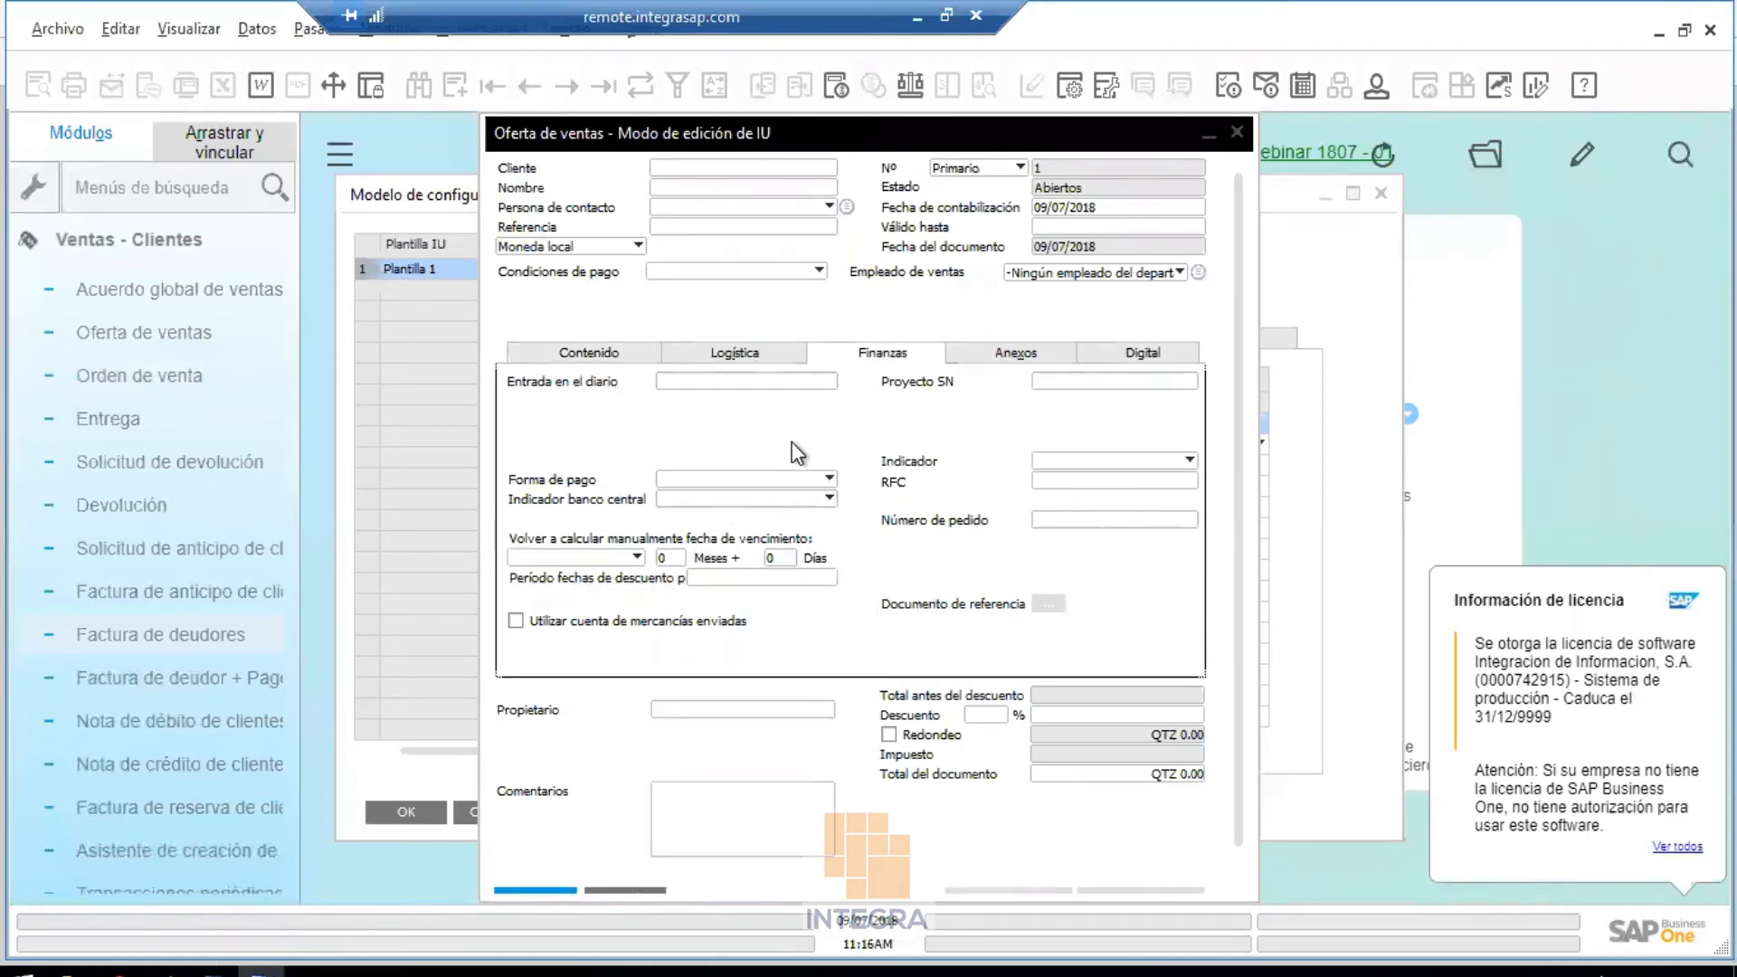
right_click(896, 418)
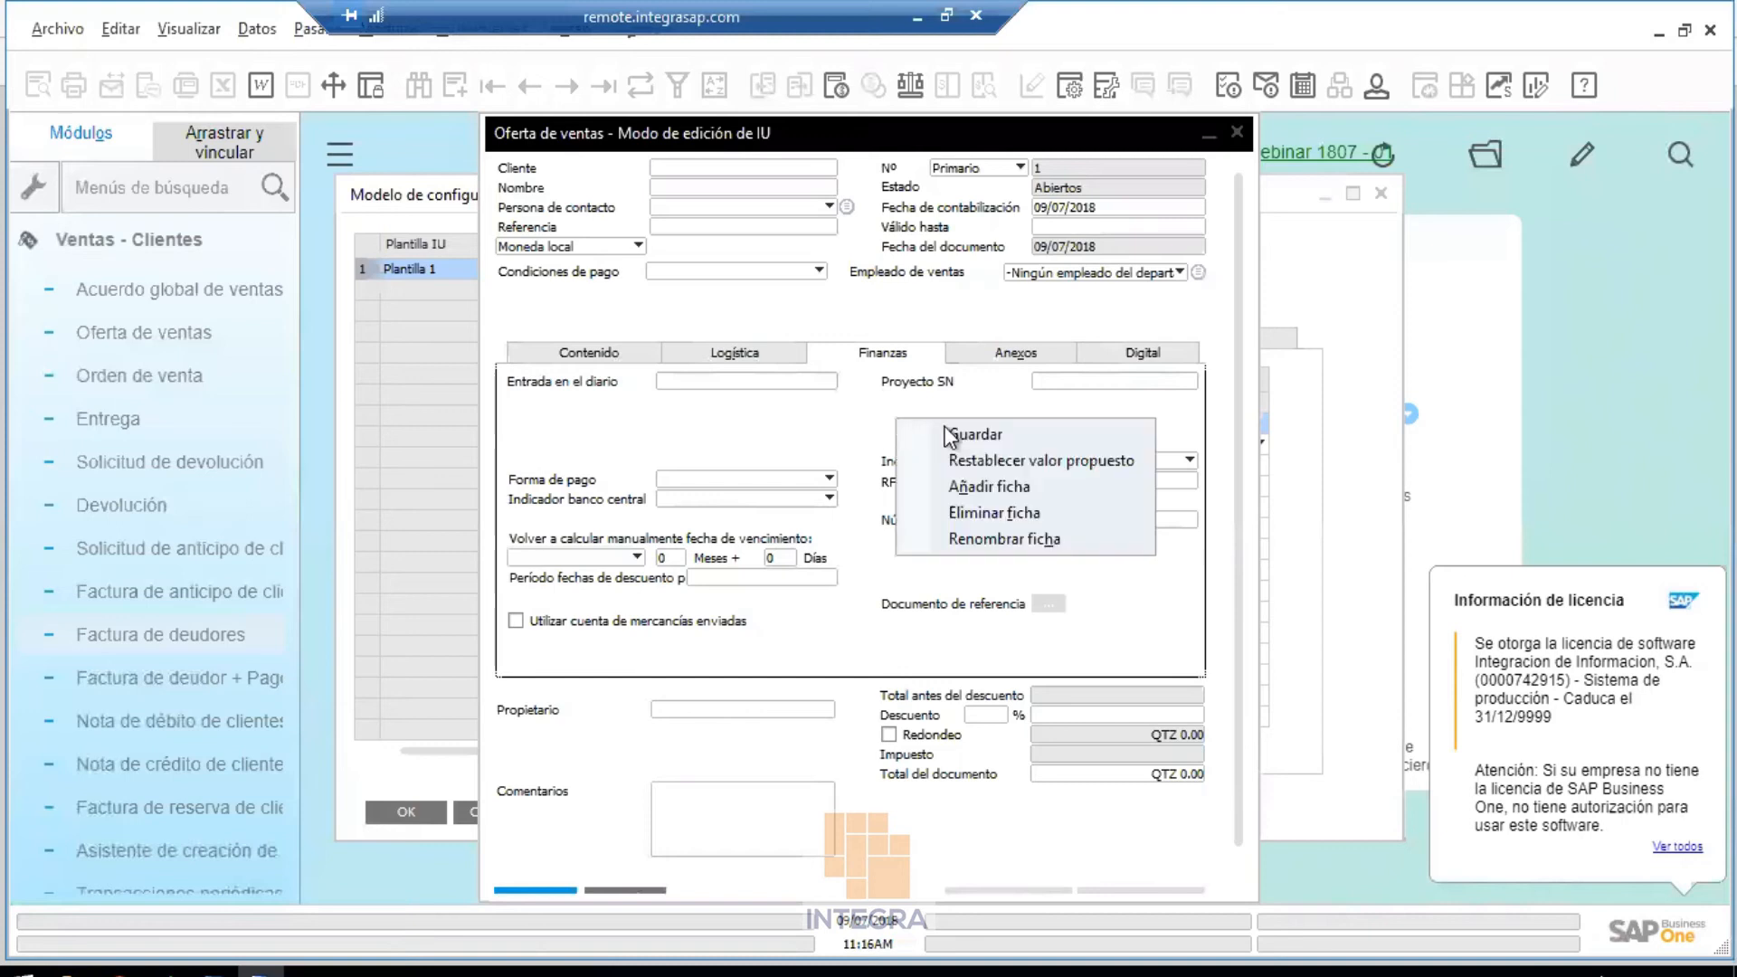
click(1008, 537)
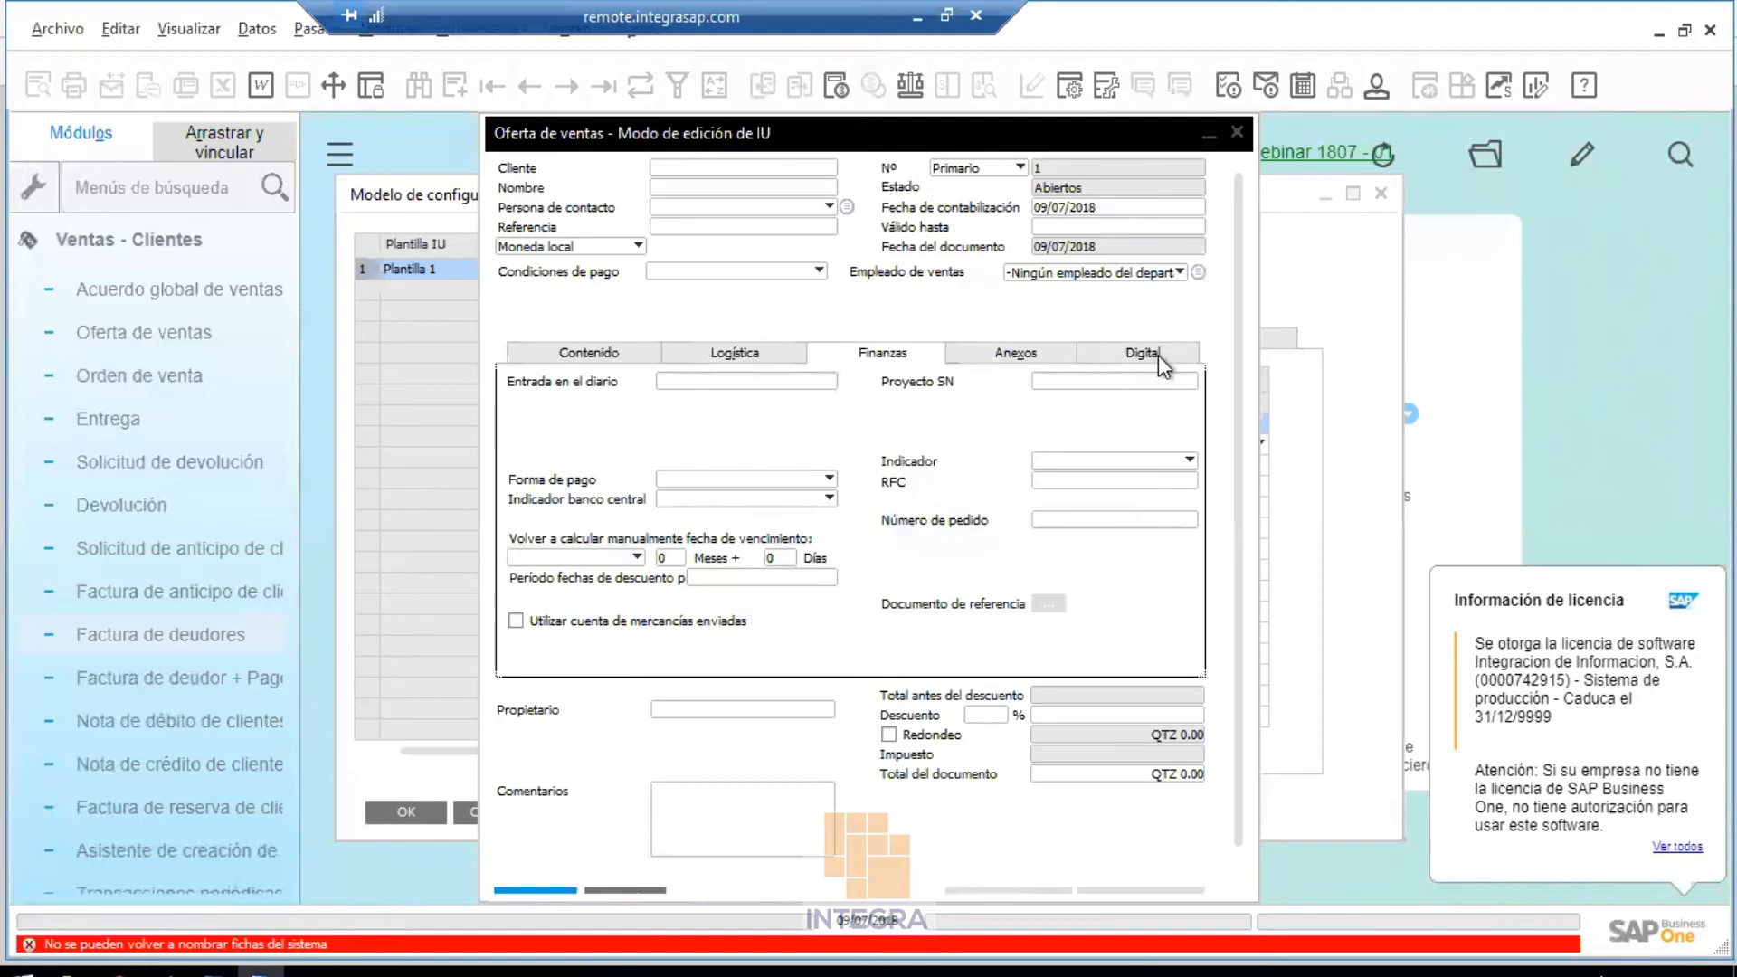
click(1104, 322)
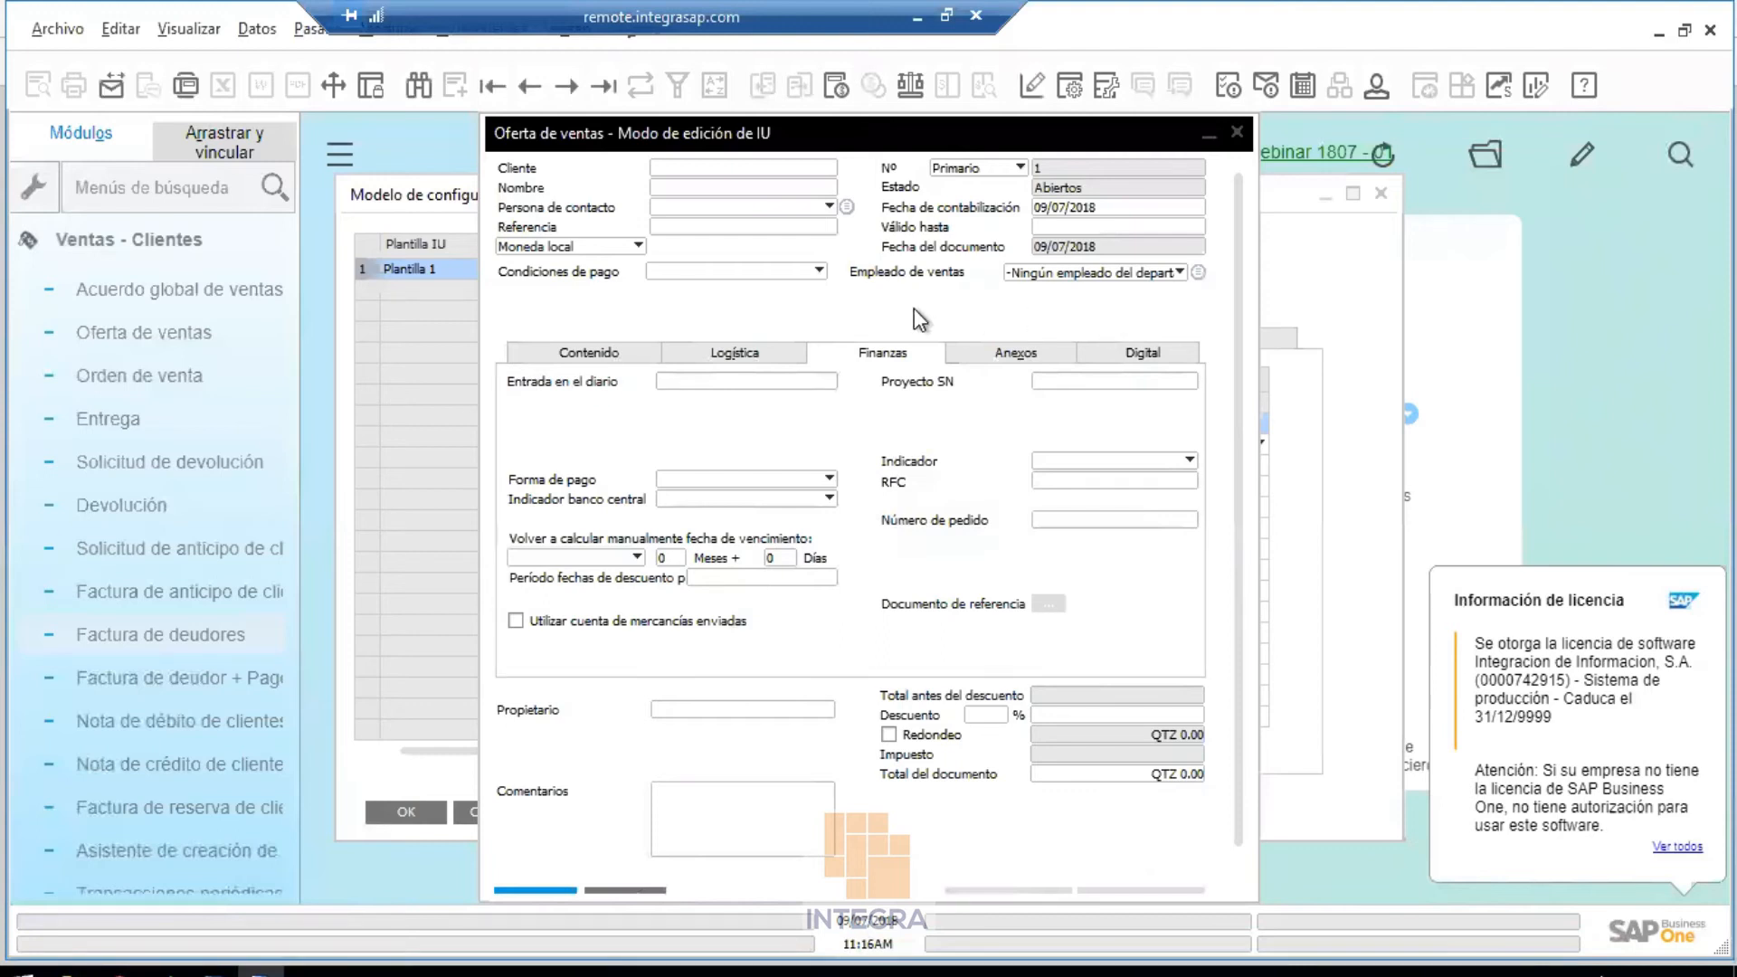
In Form Settings, collapse the UI element groups, untick Visible for Finanzas and apply with OK
click(1068, 93)
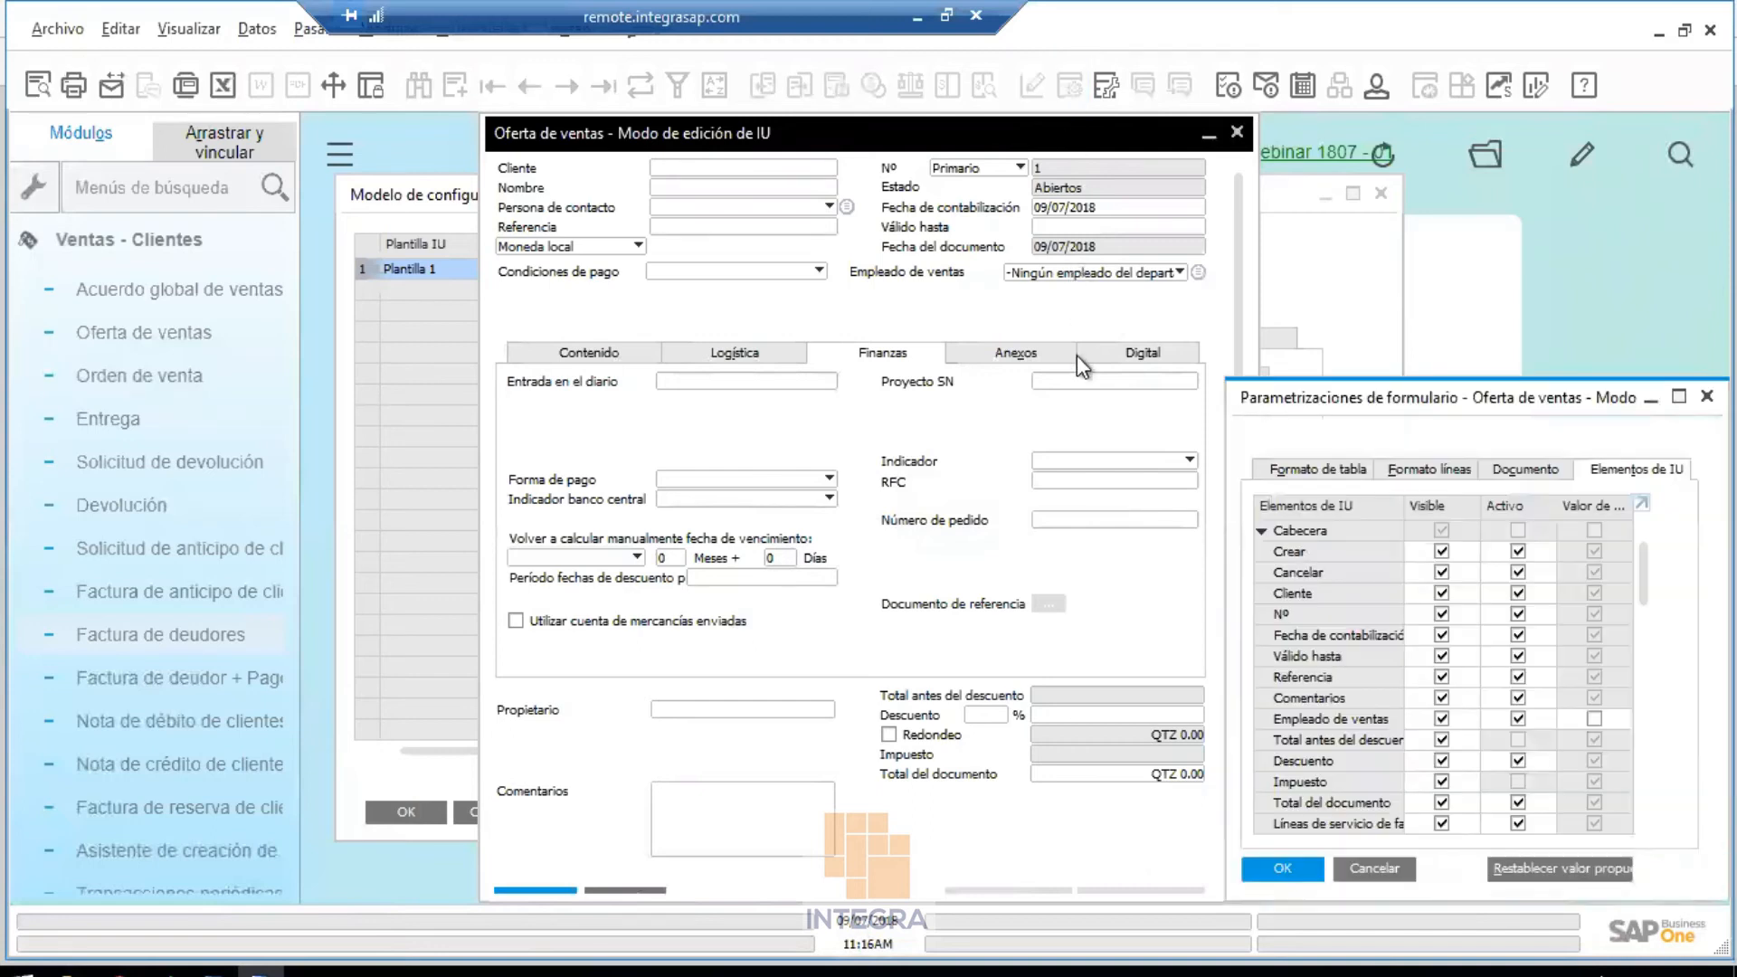
drag(1506, 398, 1218, 318)
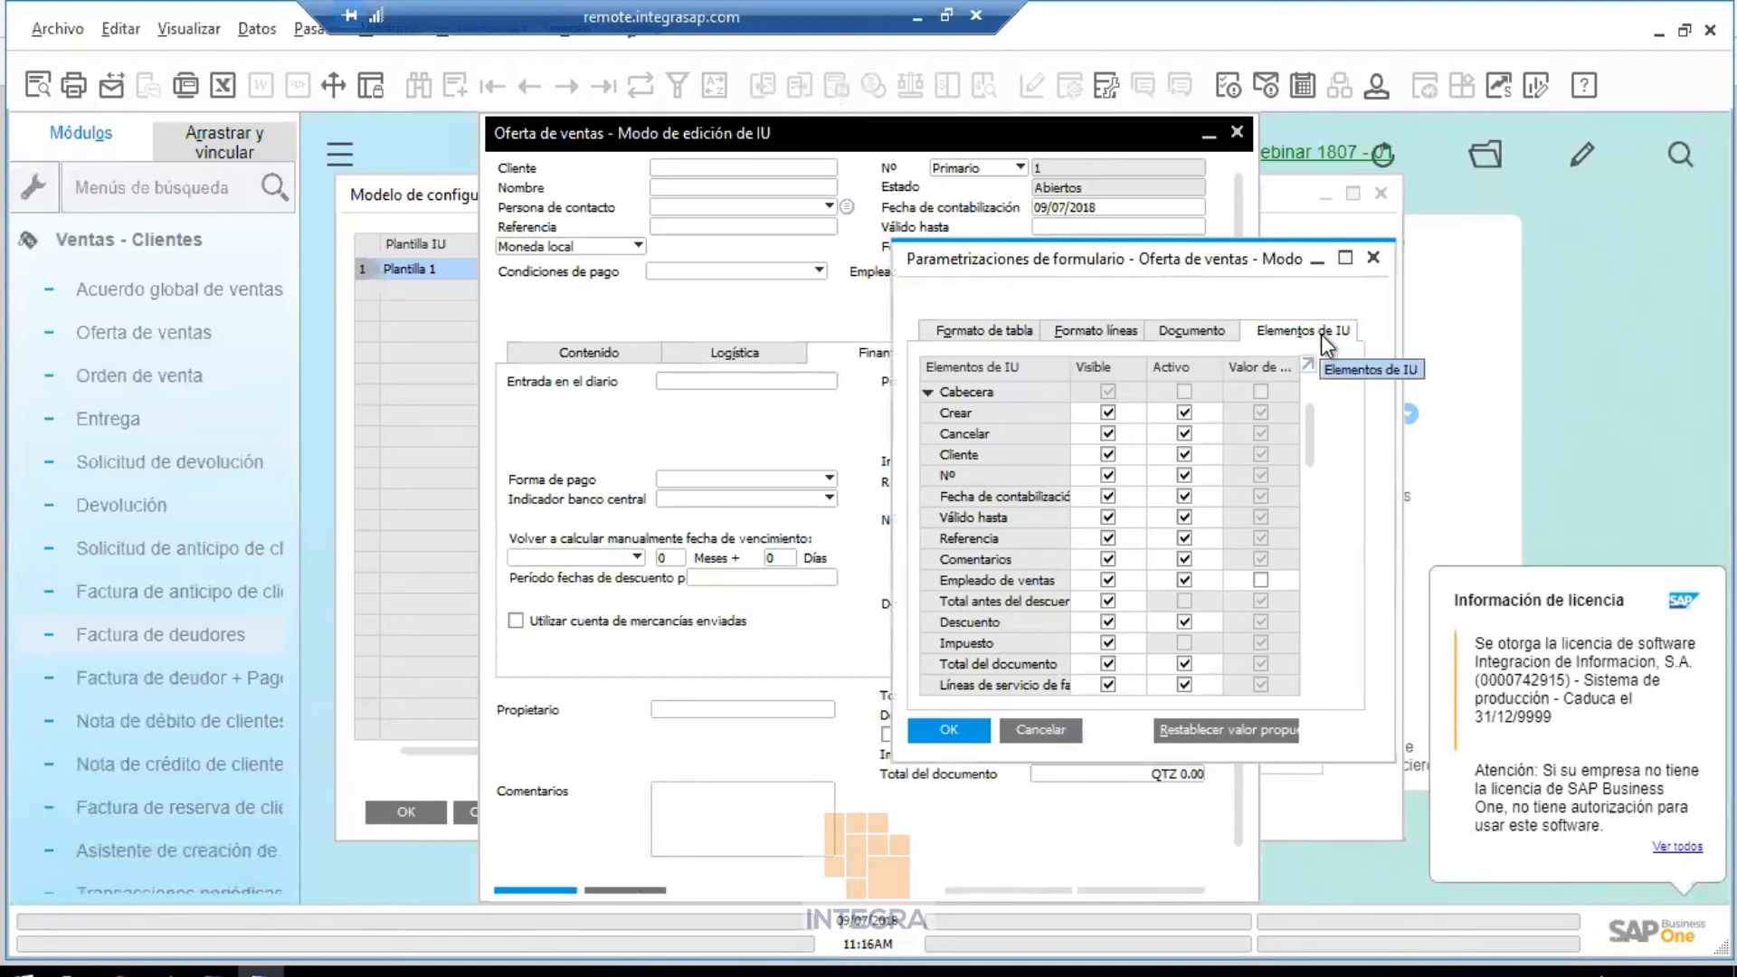
click(926, 393)
click(927, 413)
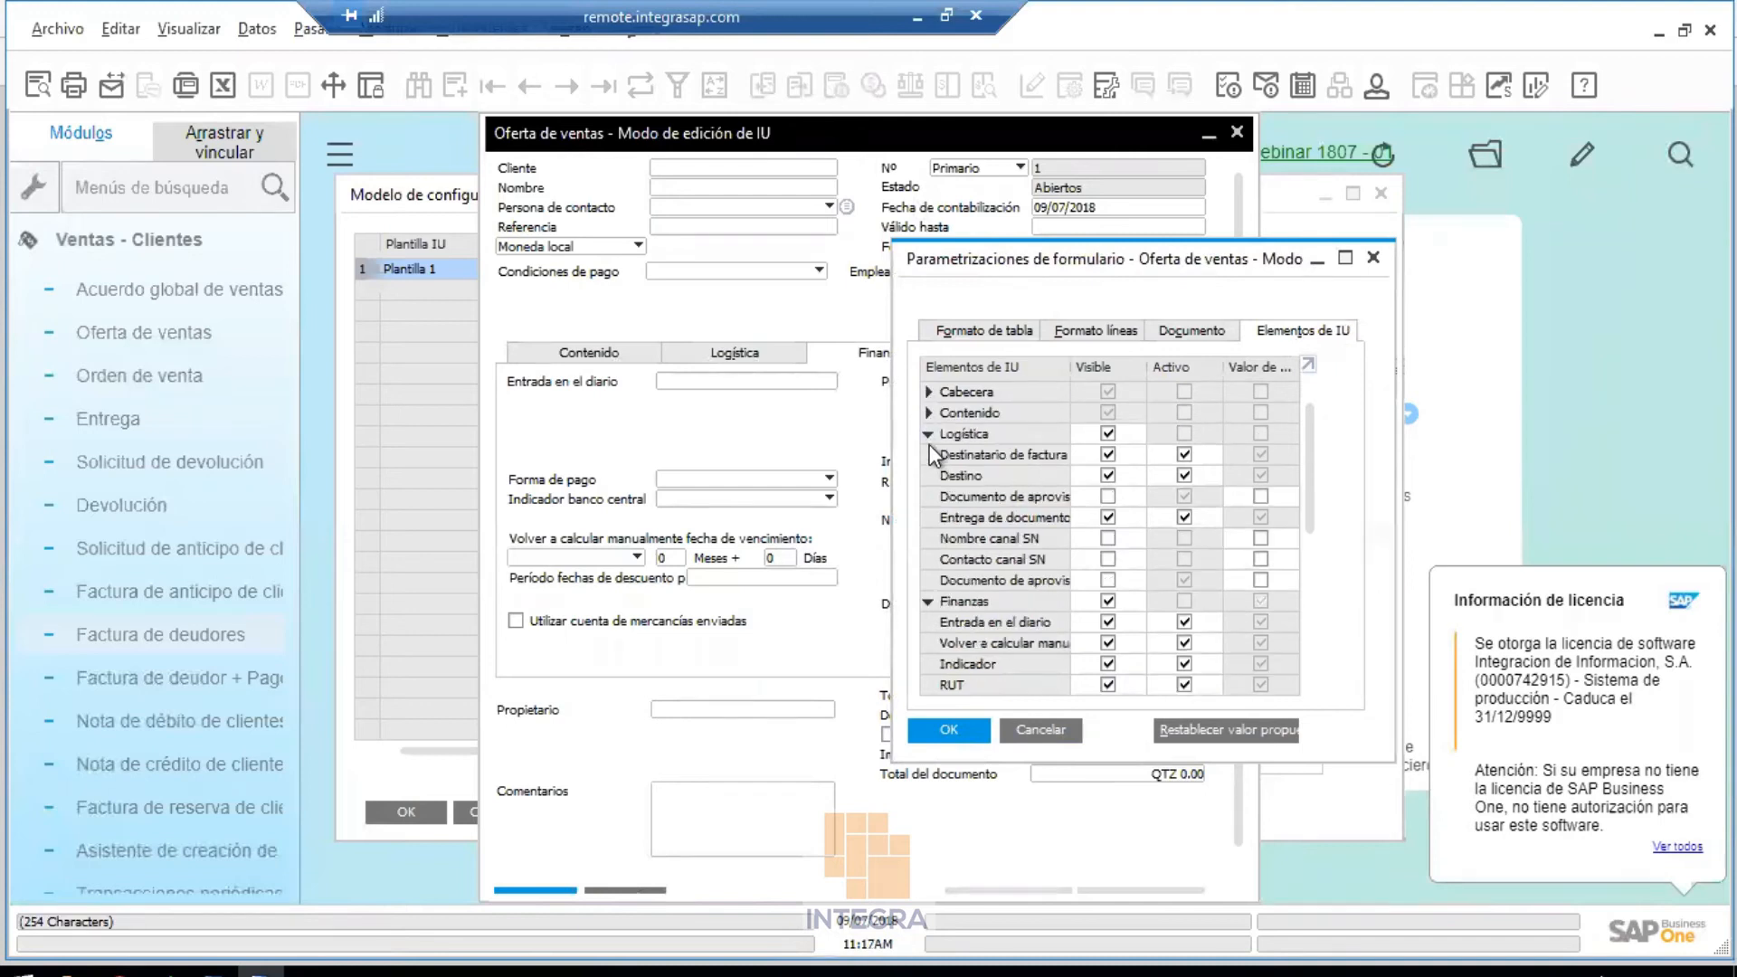
click(928, 434)
click(928, 455)
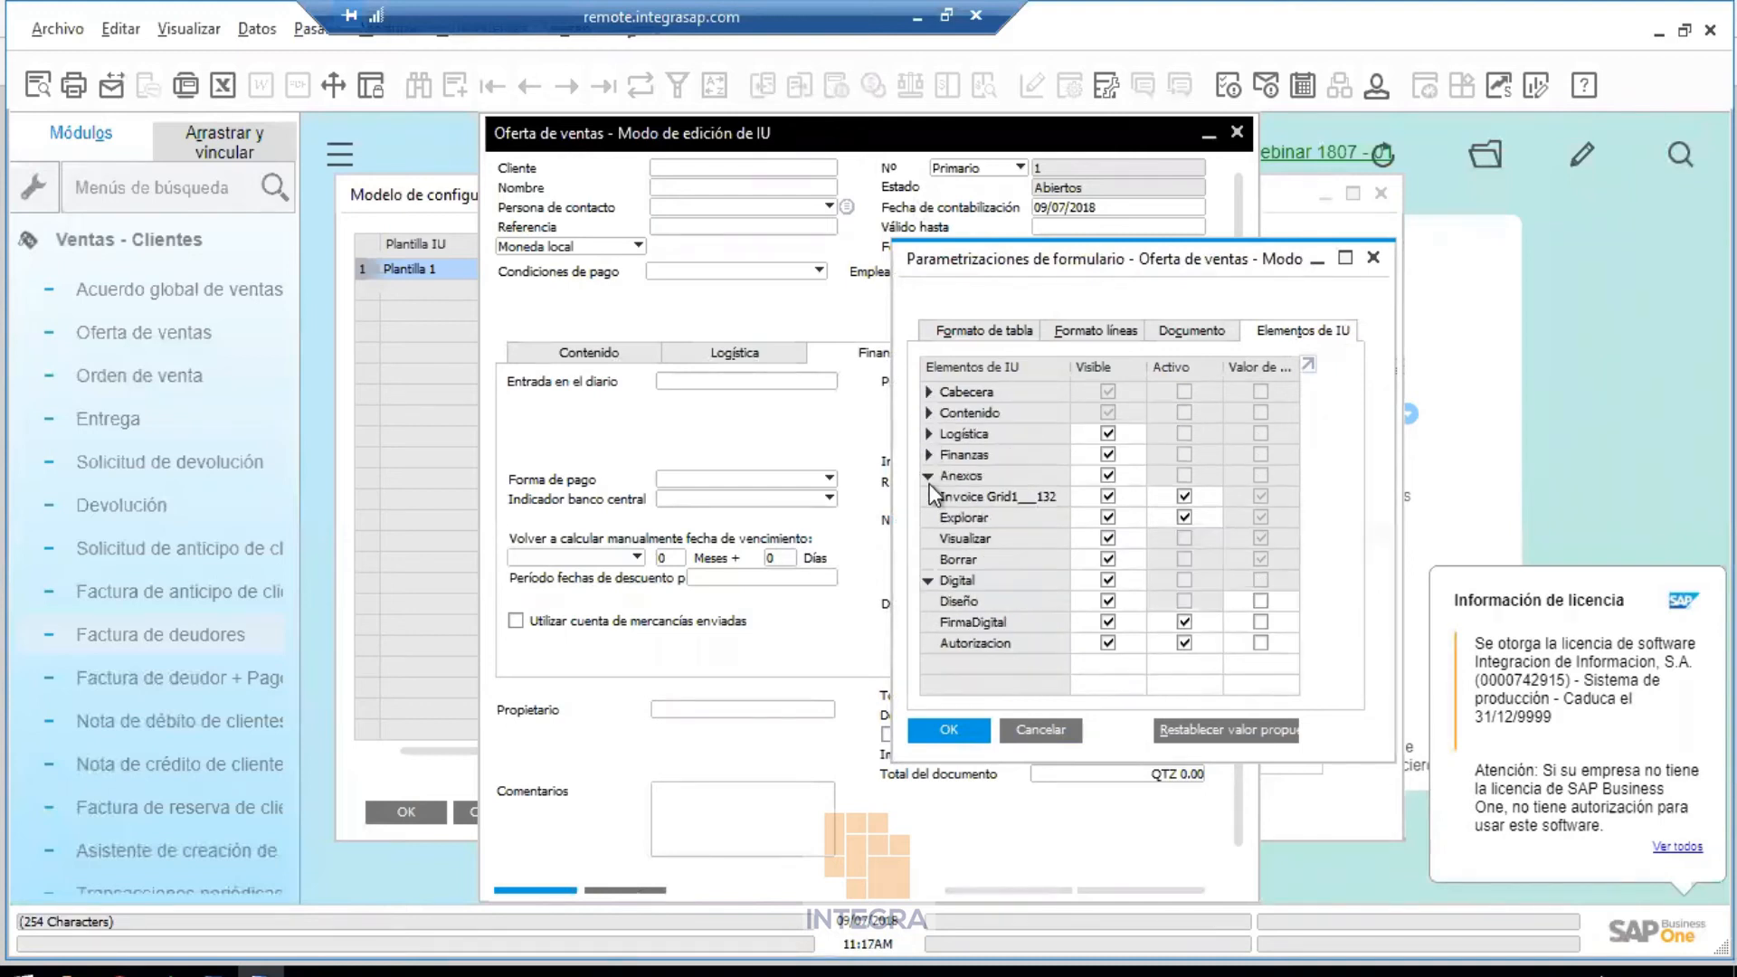
click(927, 476)
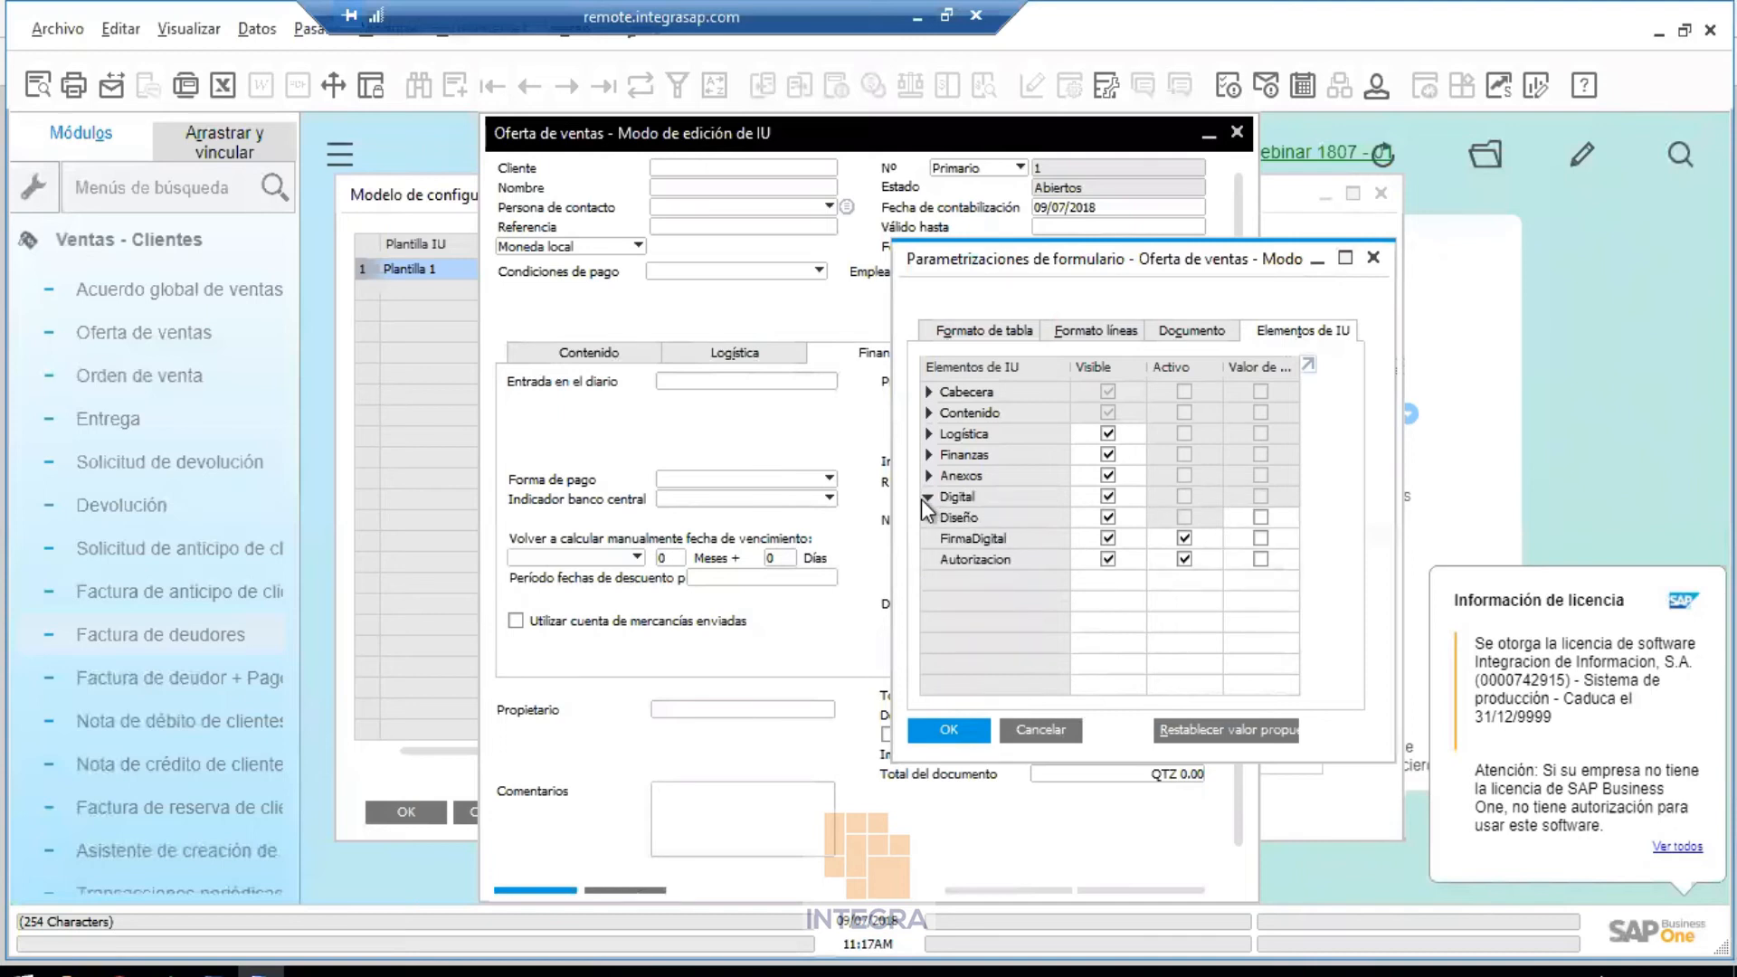
click(926, 496)
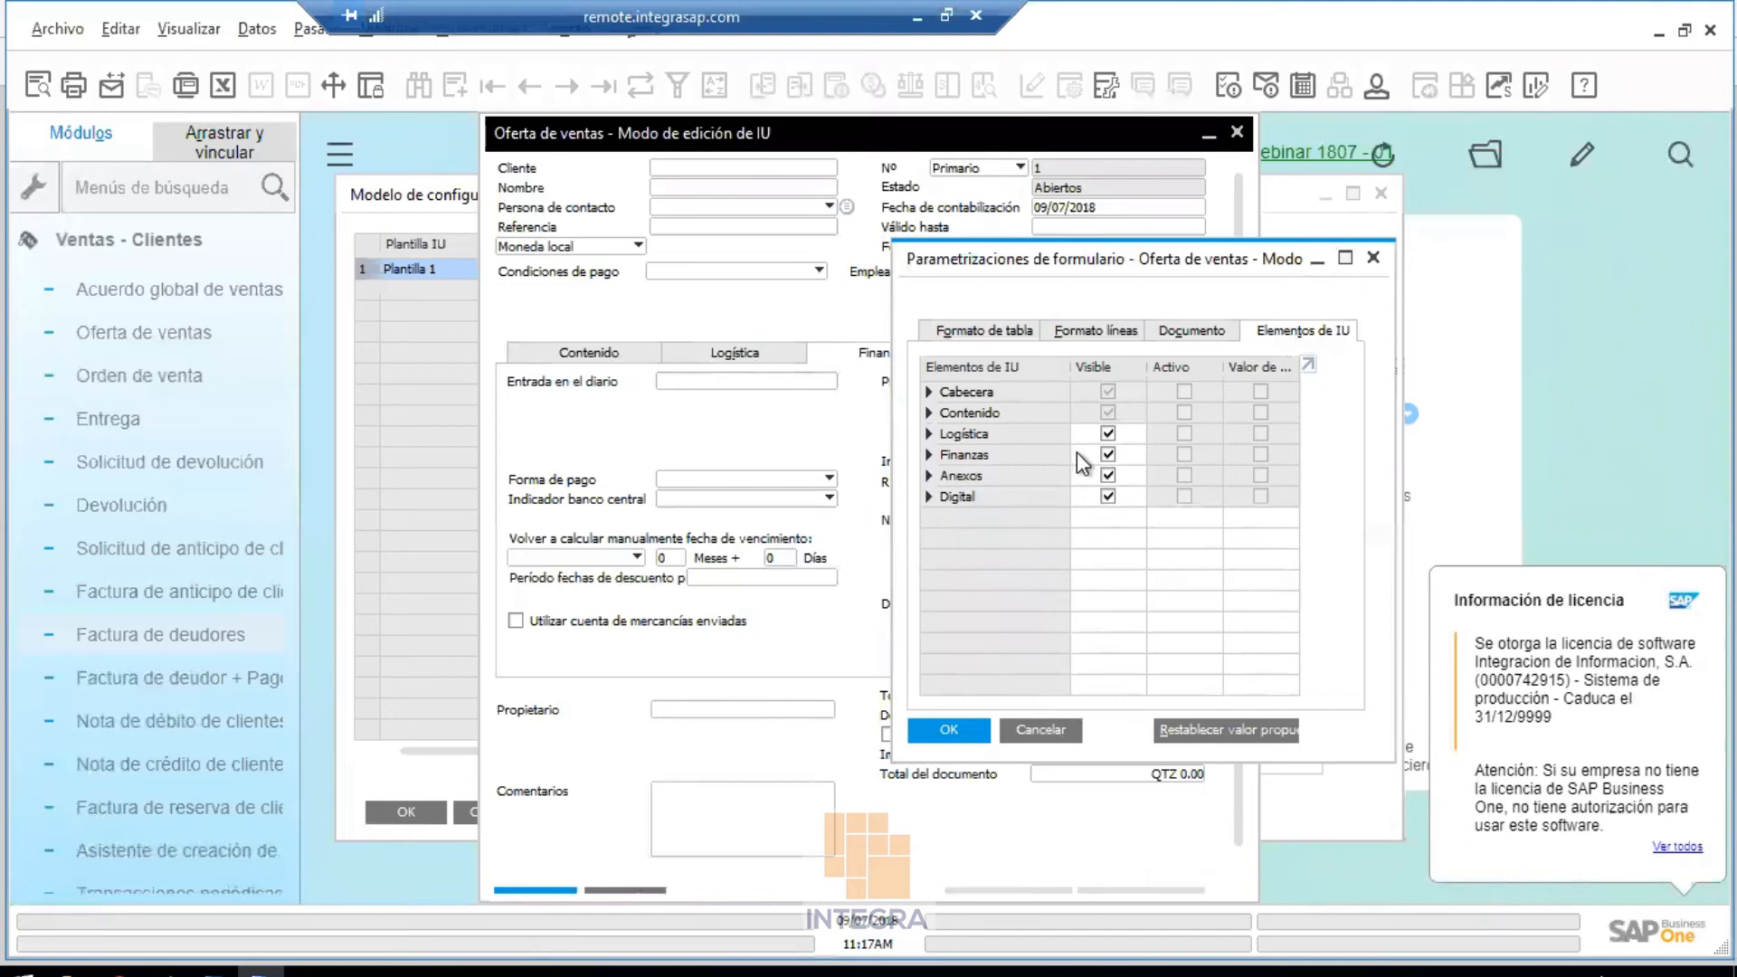
click(1107, 454)
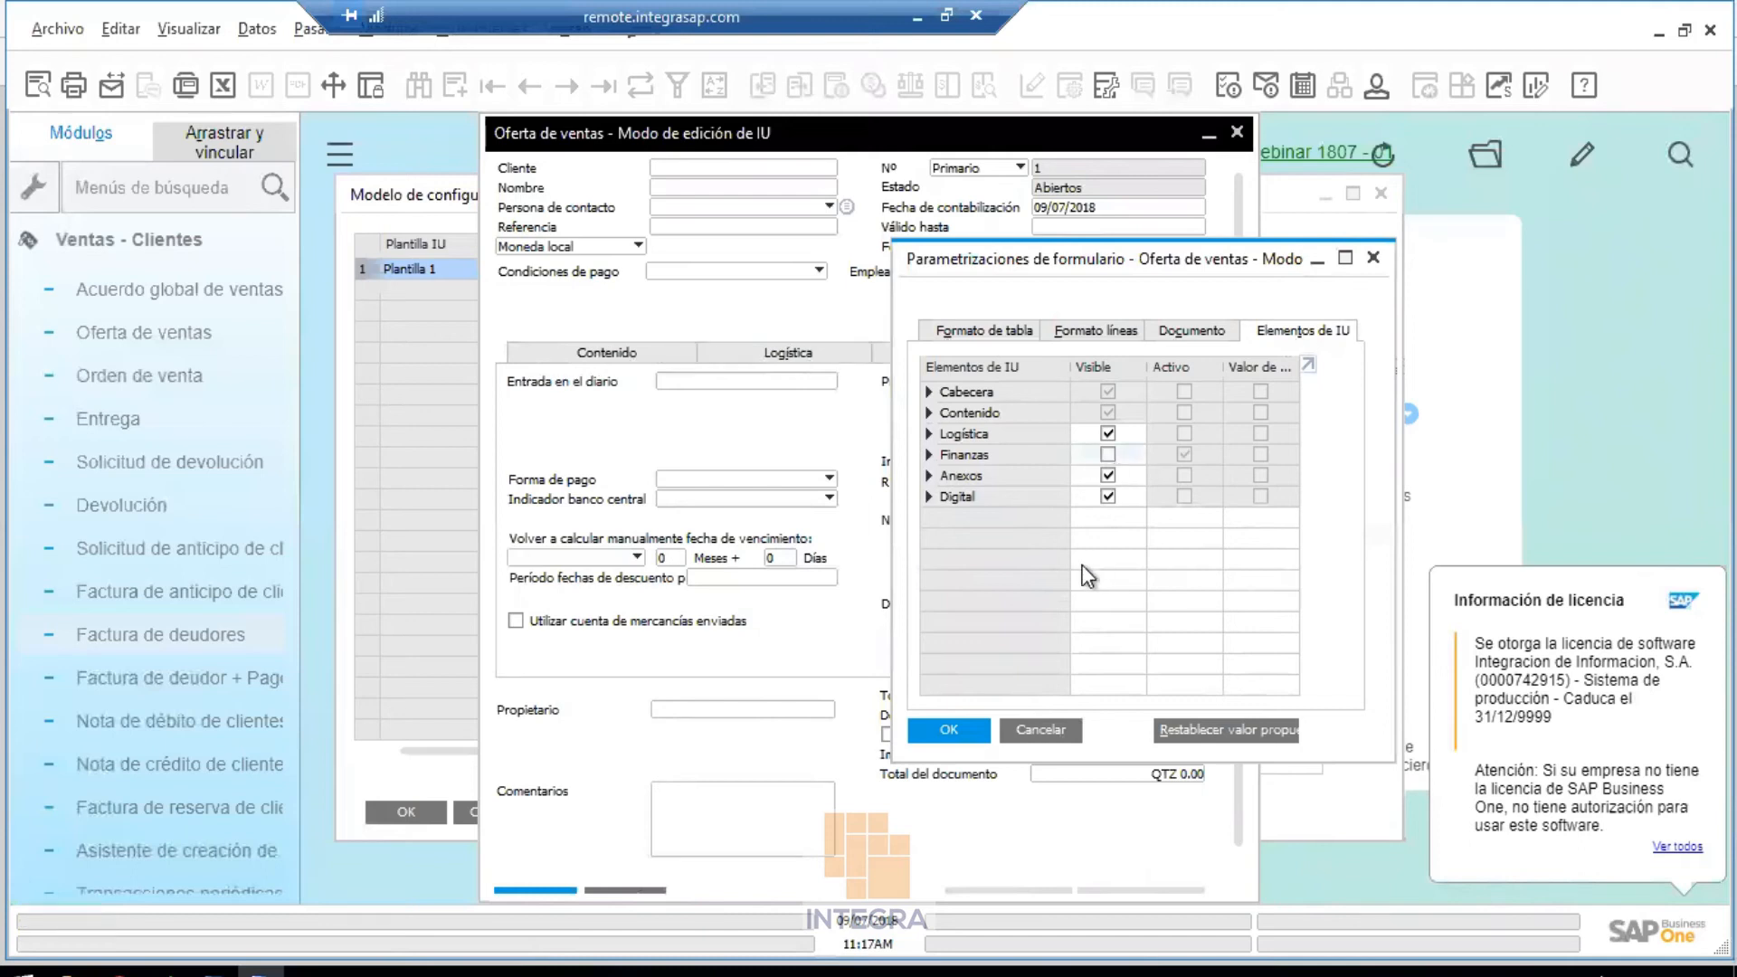
click(941, 731)
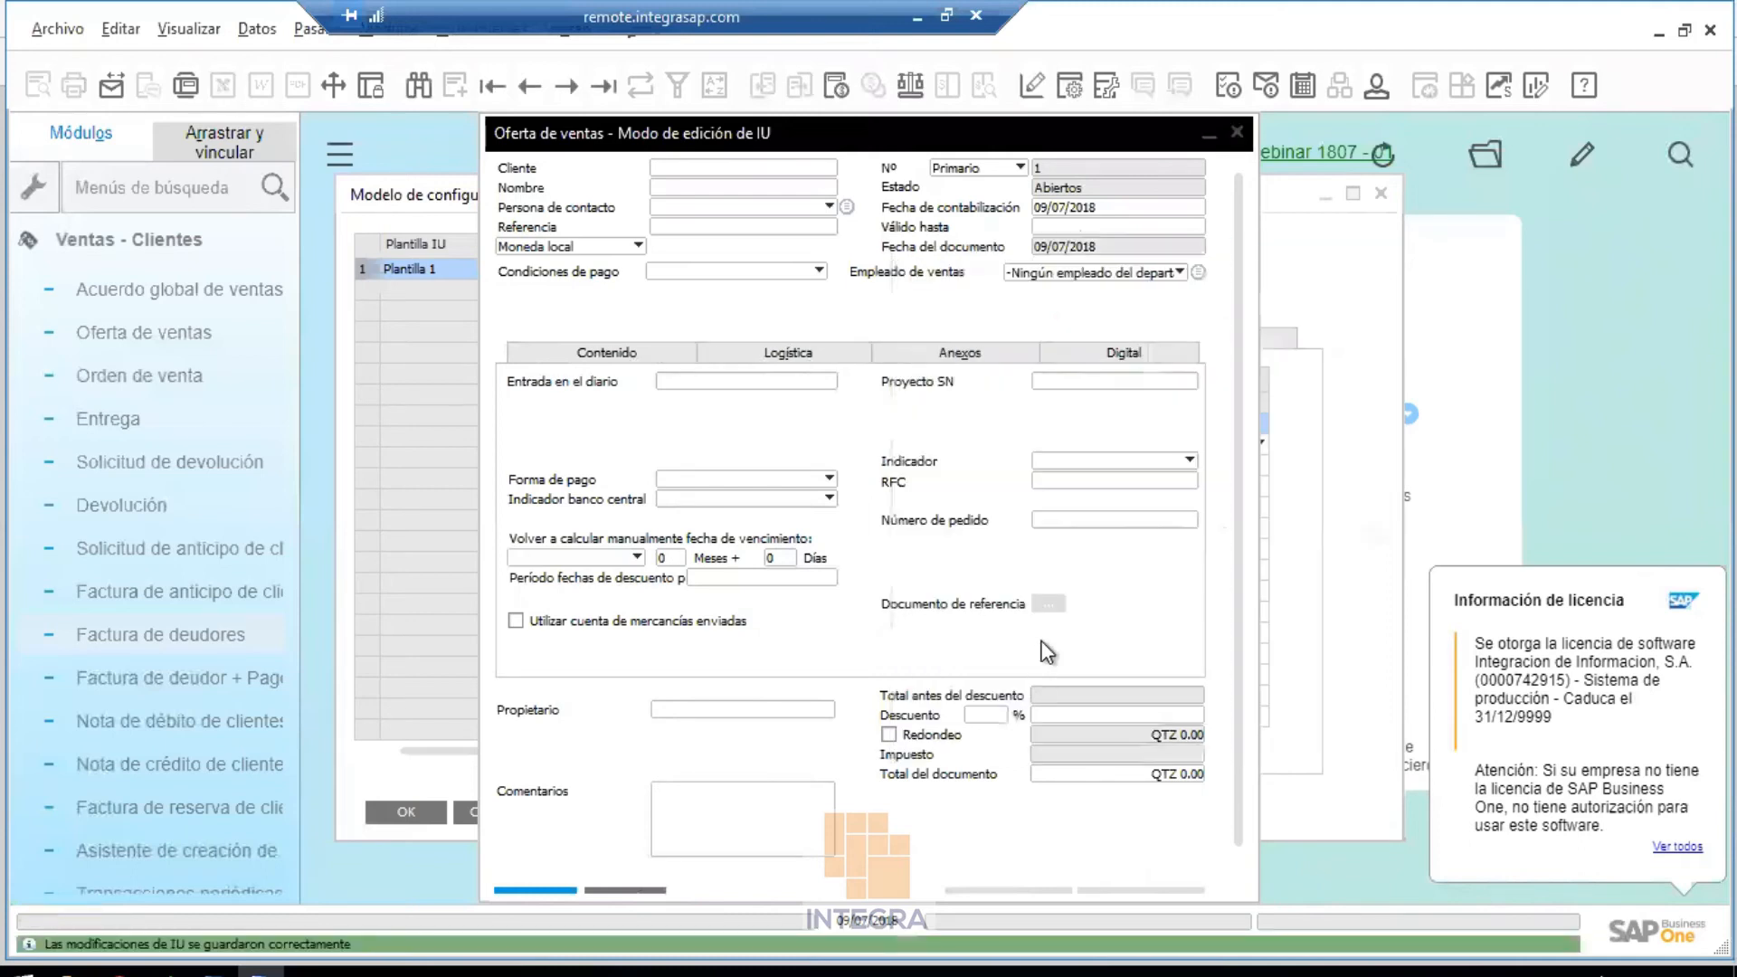
right_click(876, 307)
Save the quotation layout with Guardar, exit the client, then relaunch it and log back in
click(905, 317)
click(917, 18)
mouse_move(590, 970)
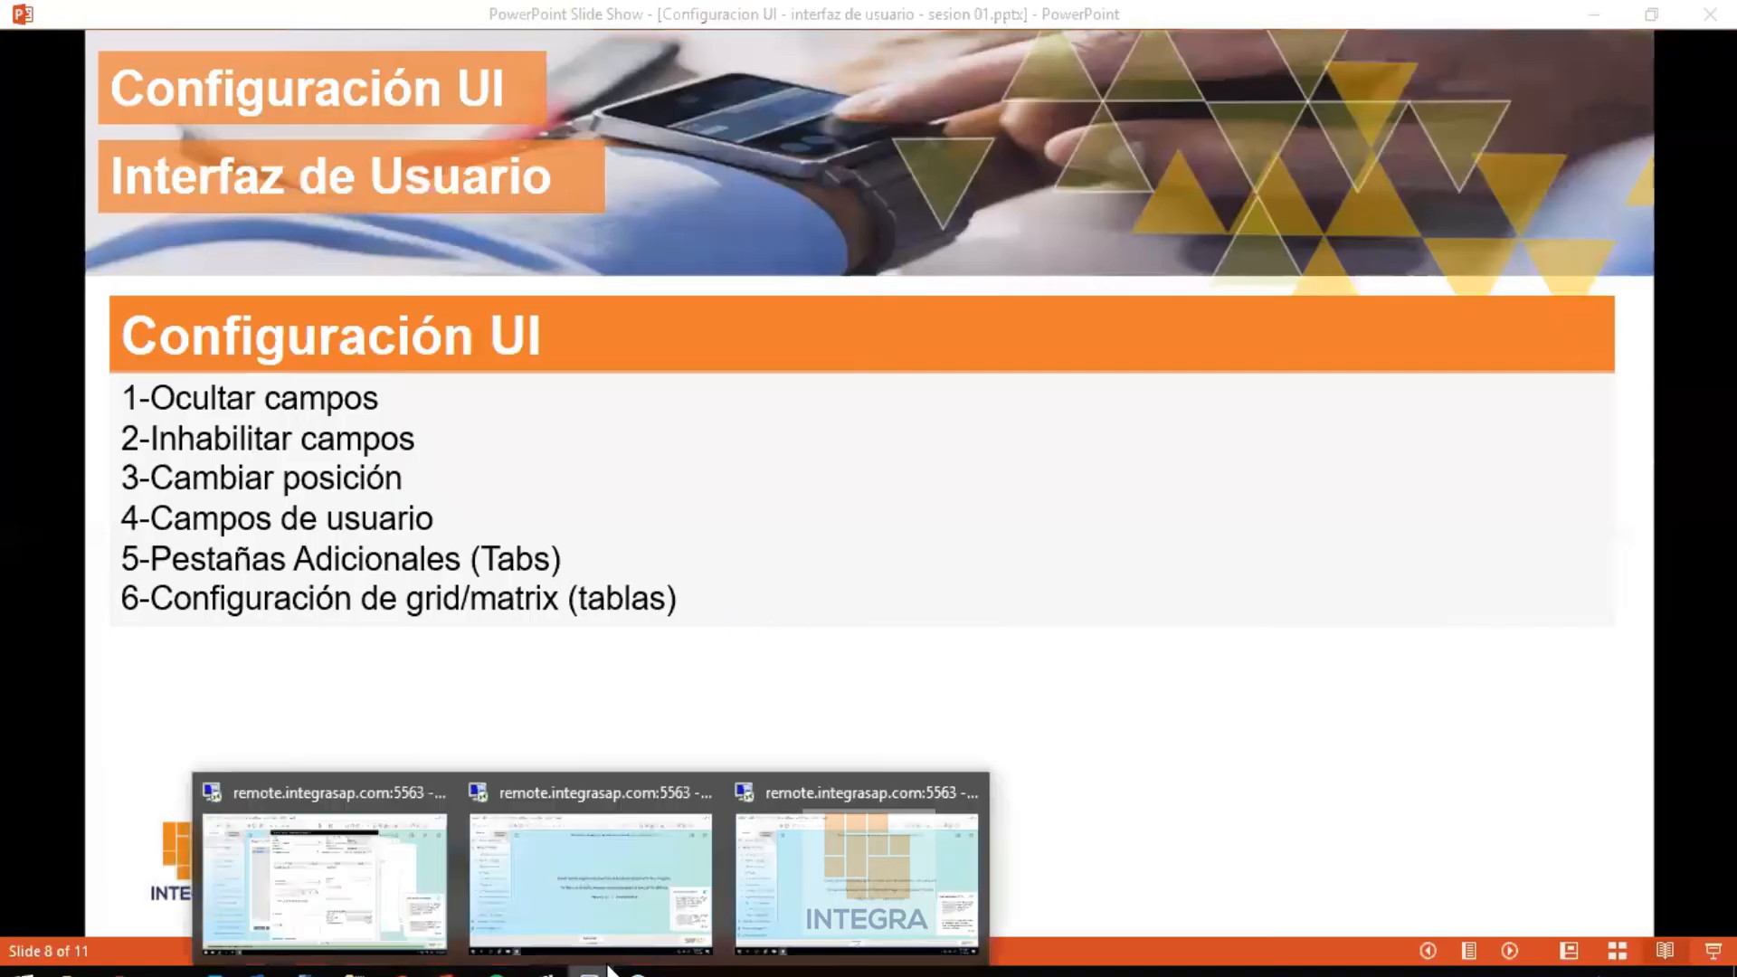
click(792, 910)
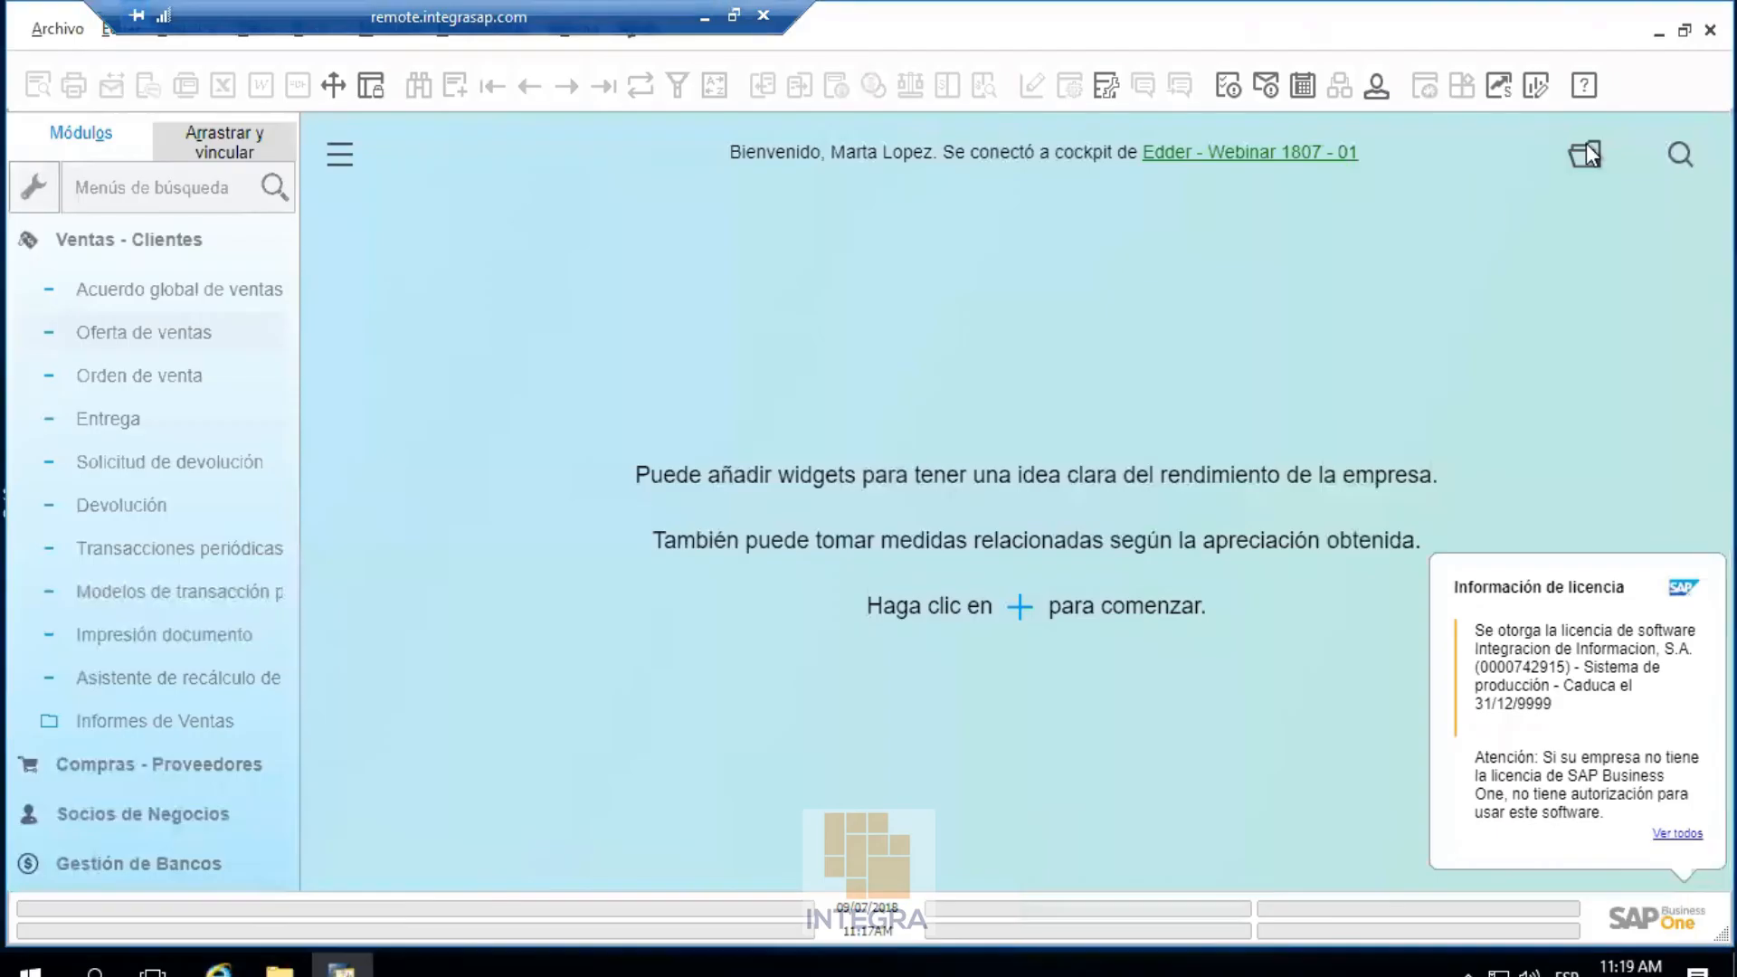
click(624, 516)
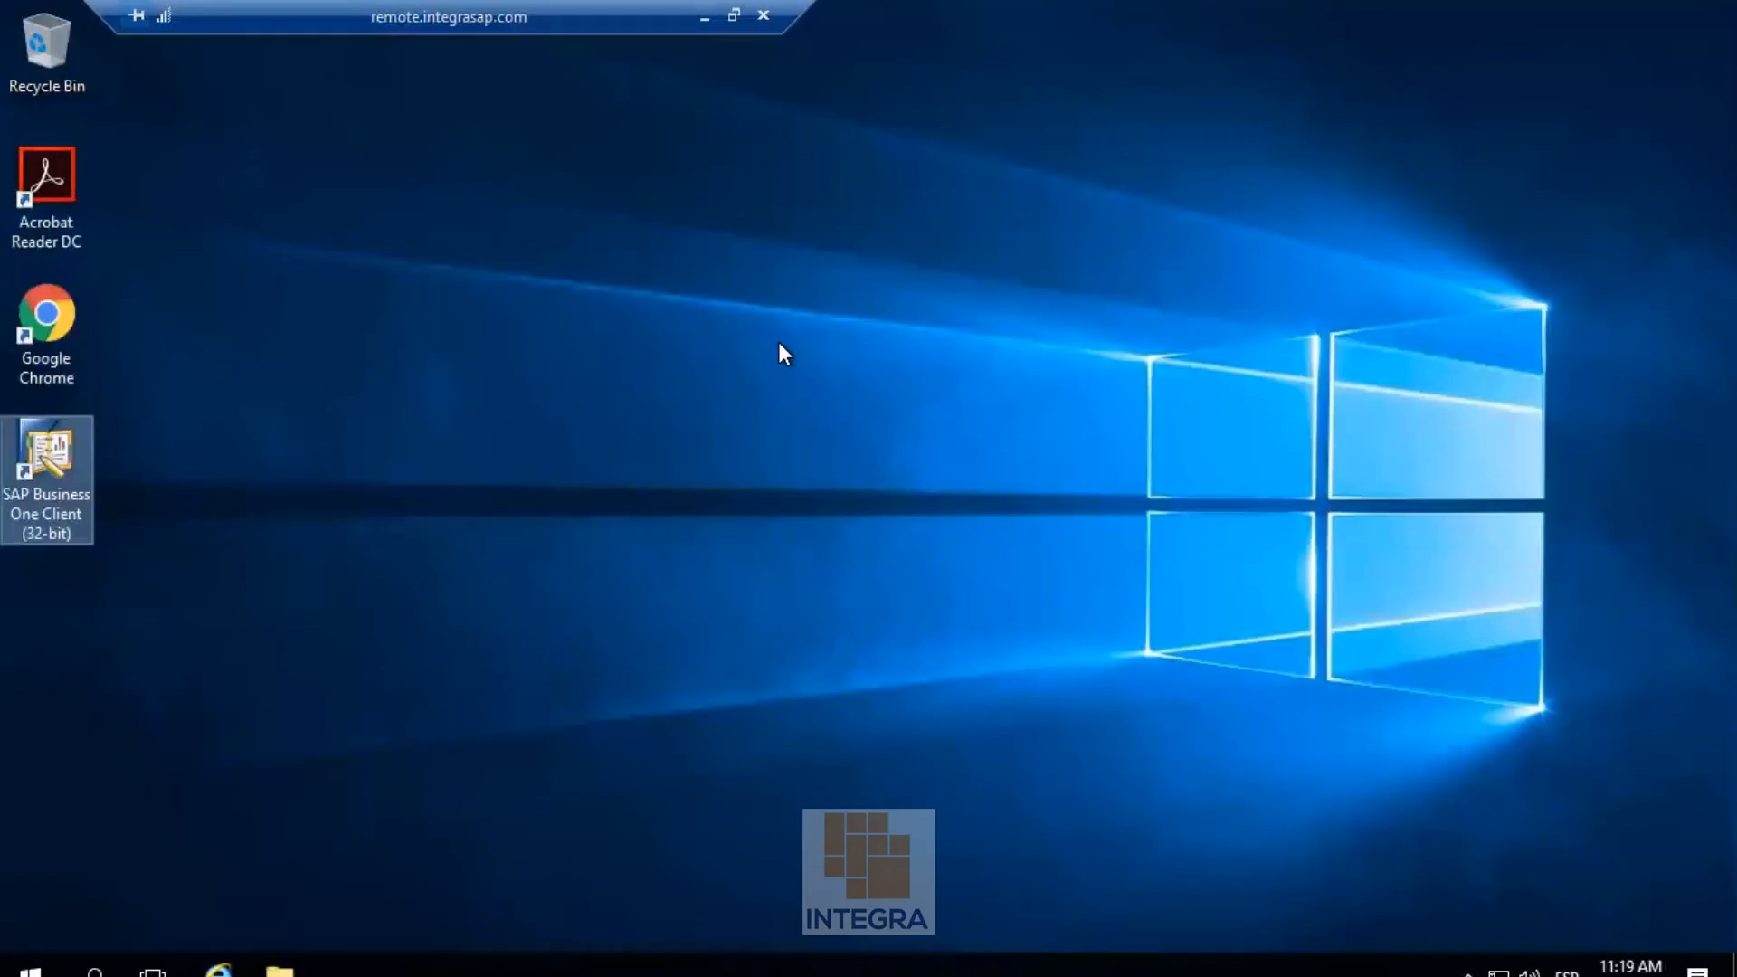
double_click(68, 438)
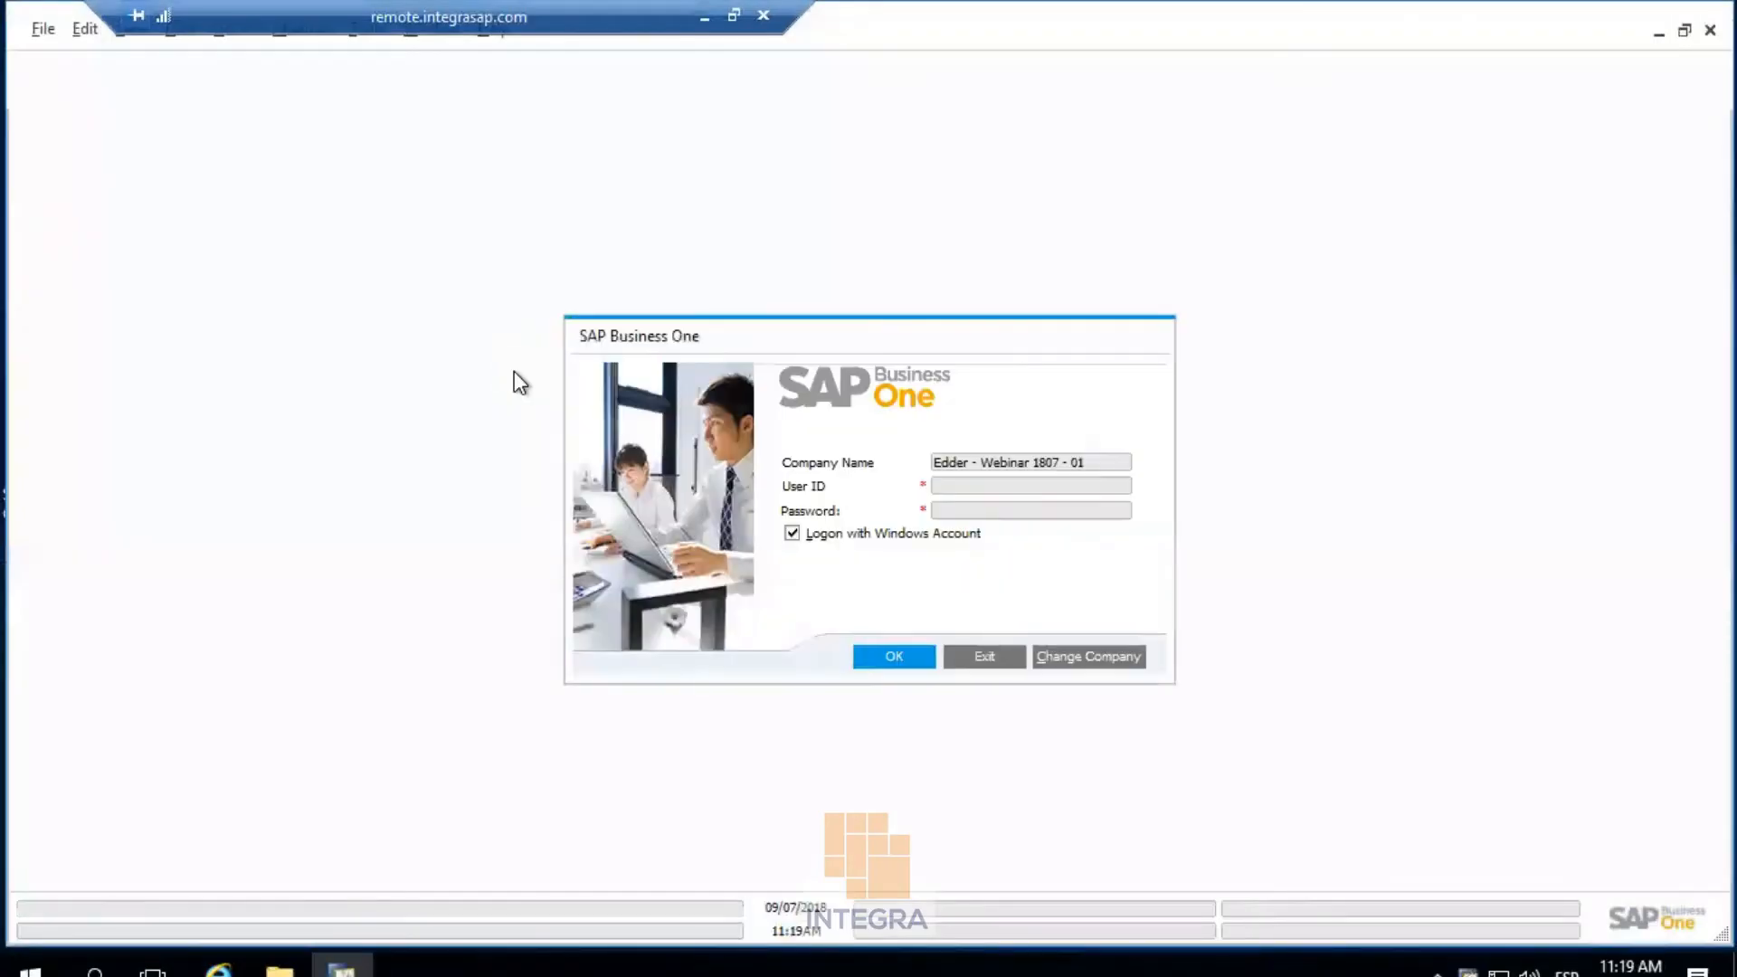
click(881, 657)
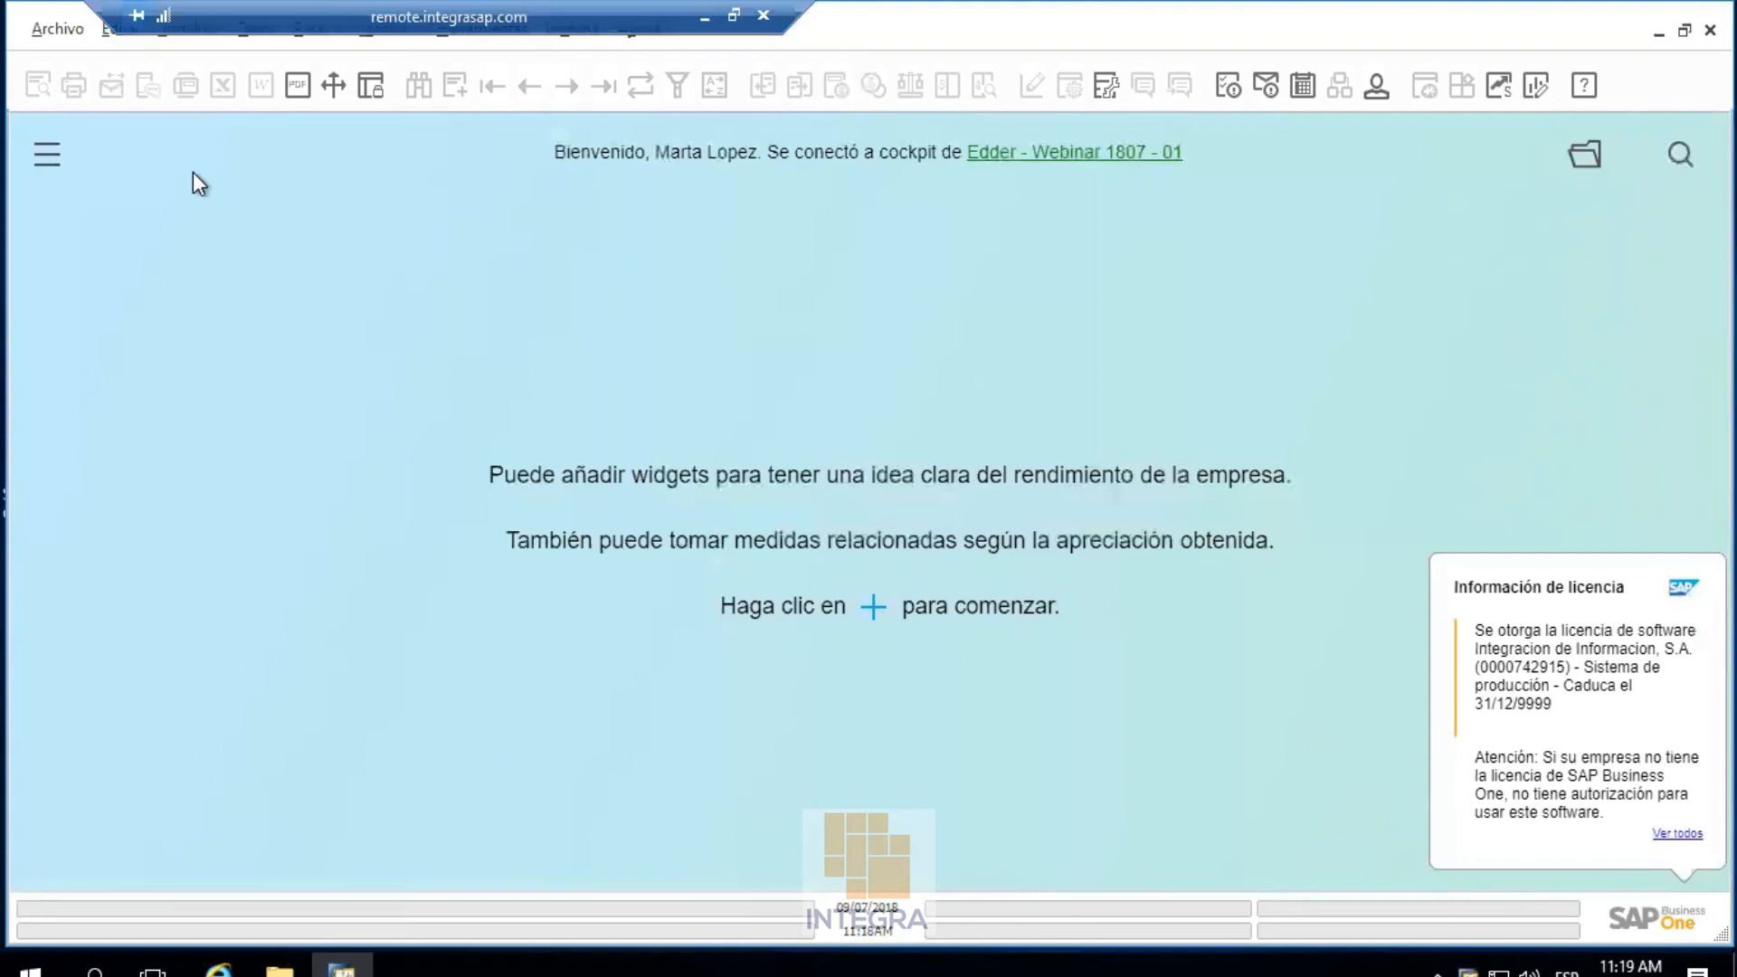
Create a new Oferta de ventas from Ventas - Clientes for customer C1
click(67, 161)
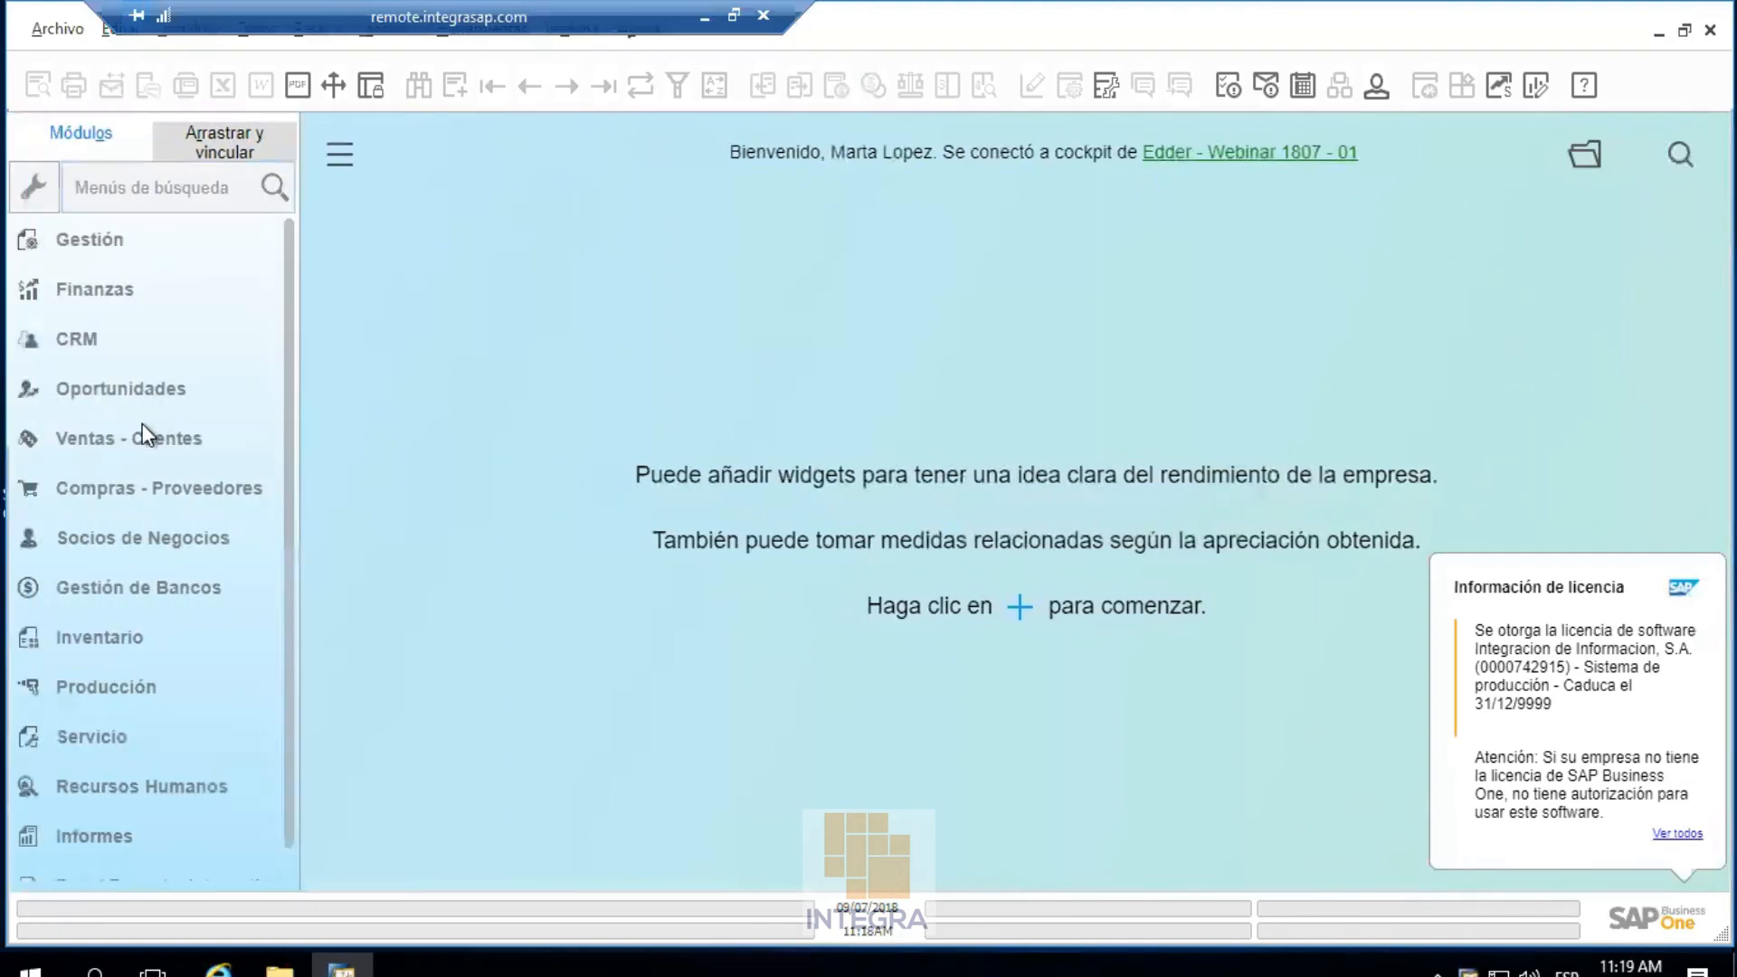
click(147, 443)
click(149, 335)
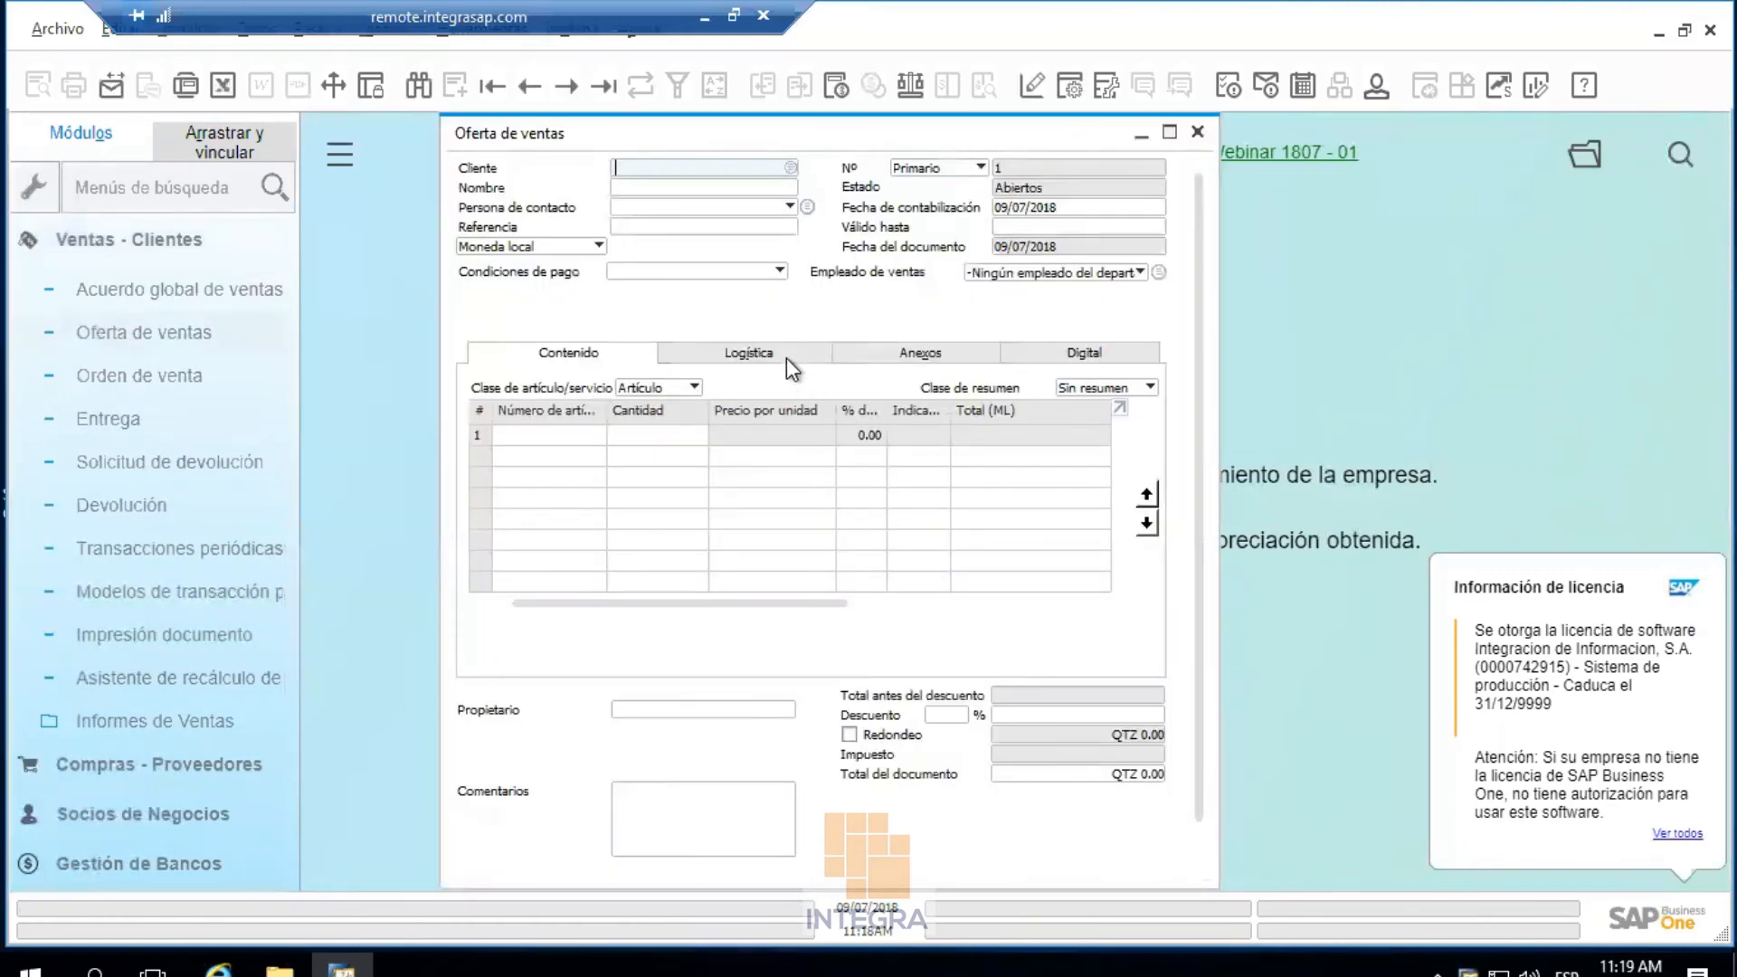
click(790, 168)
double_click(671, 418)
Browse the Logística, Anexos, Contenido and Digital tabs to check Diseño, FirmaDigital and Autorizacion
click(748, 352)
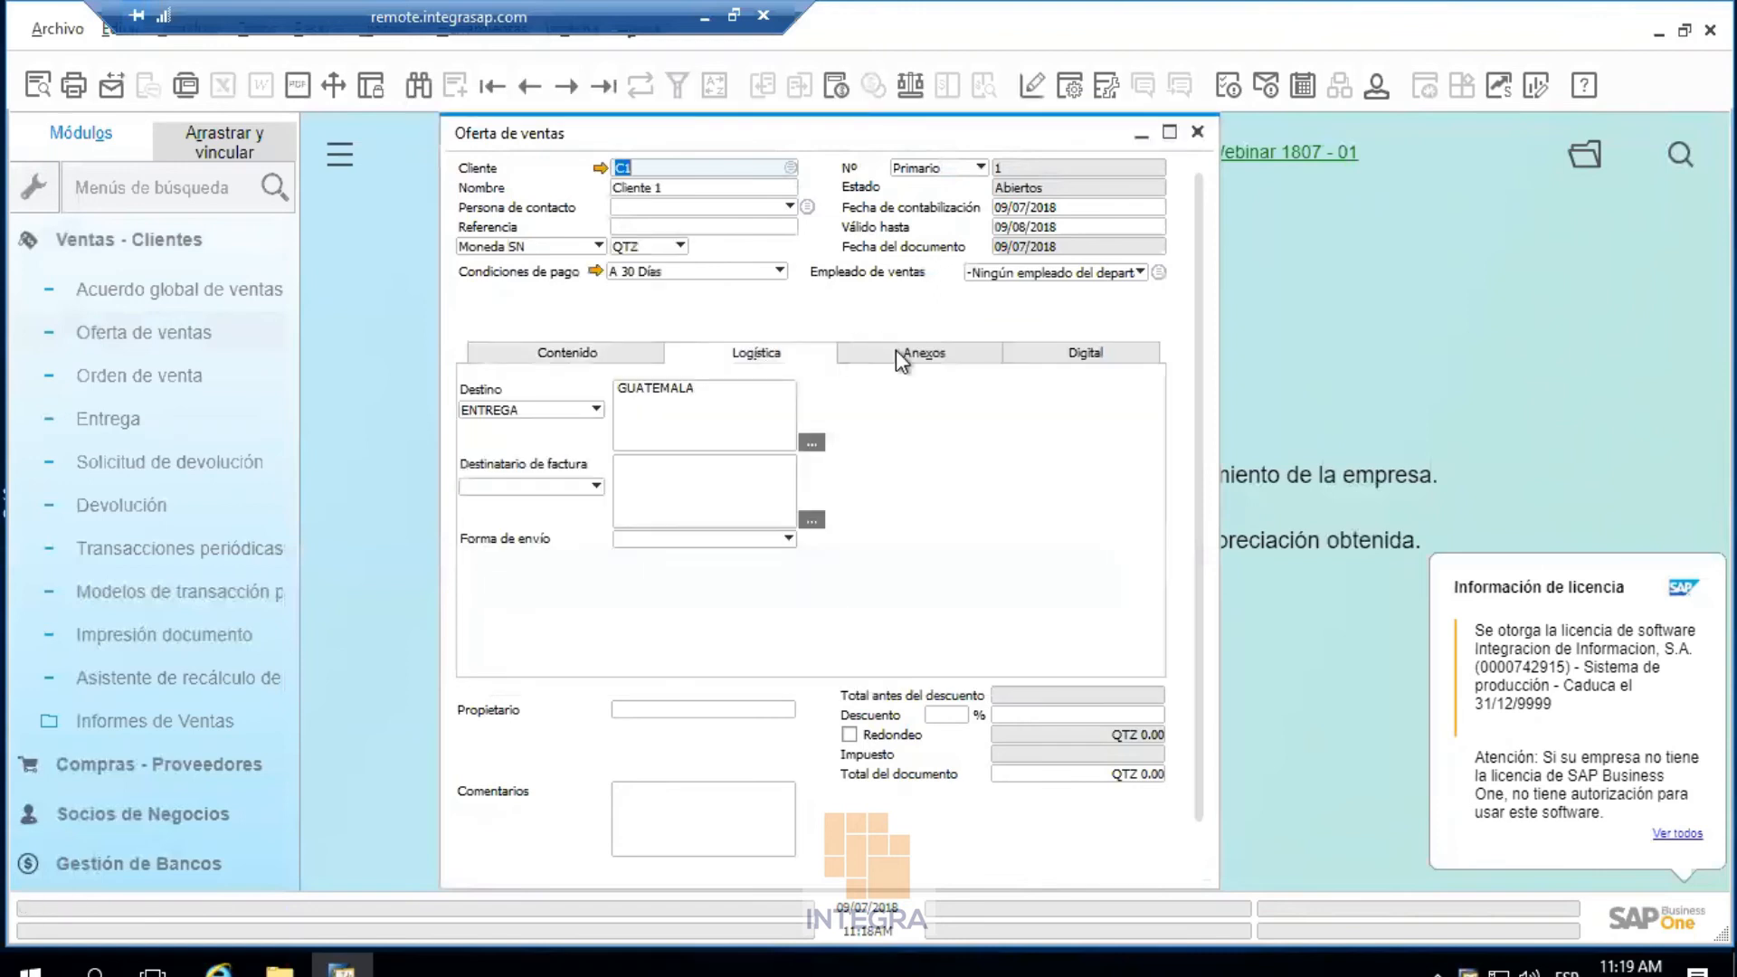
click(901, 358)
click(1076, 360)
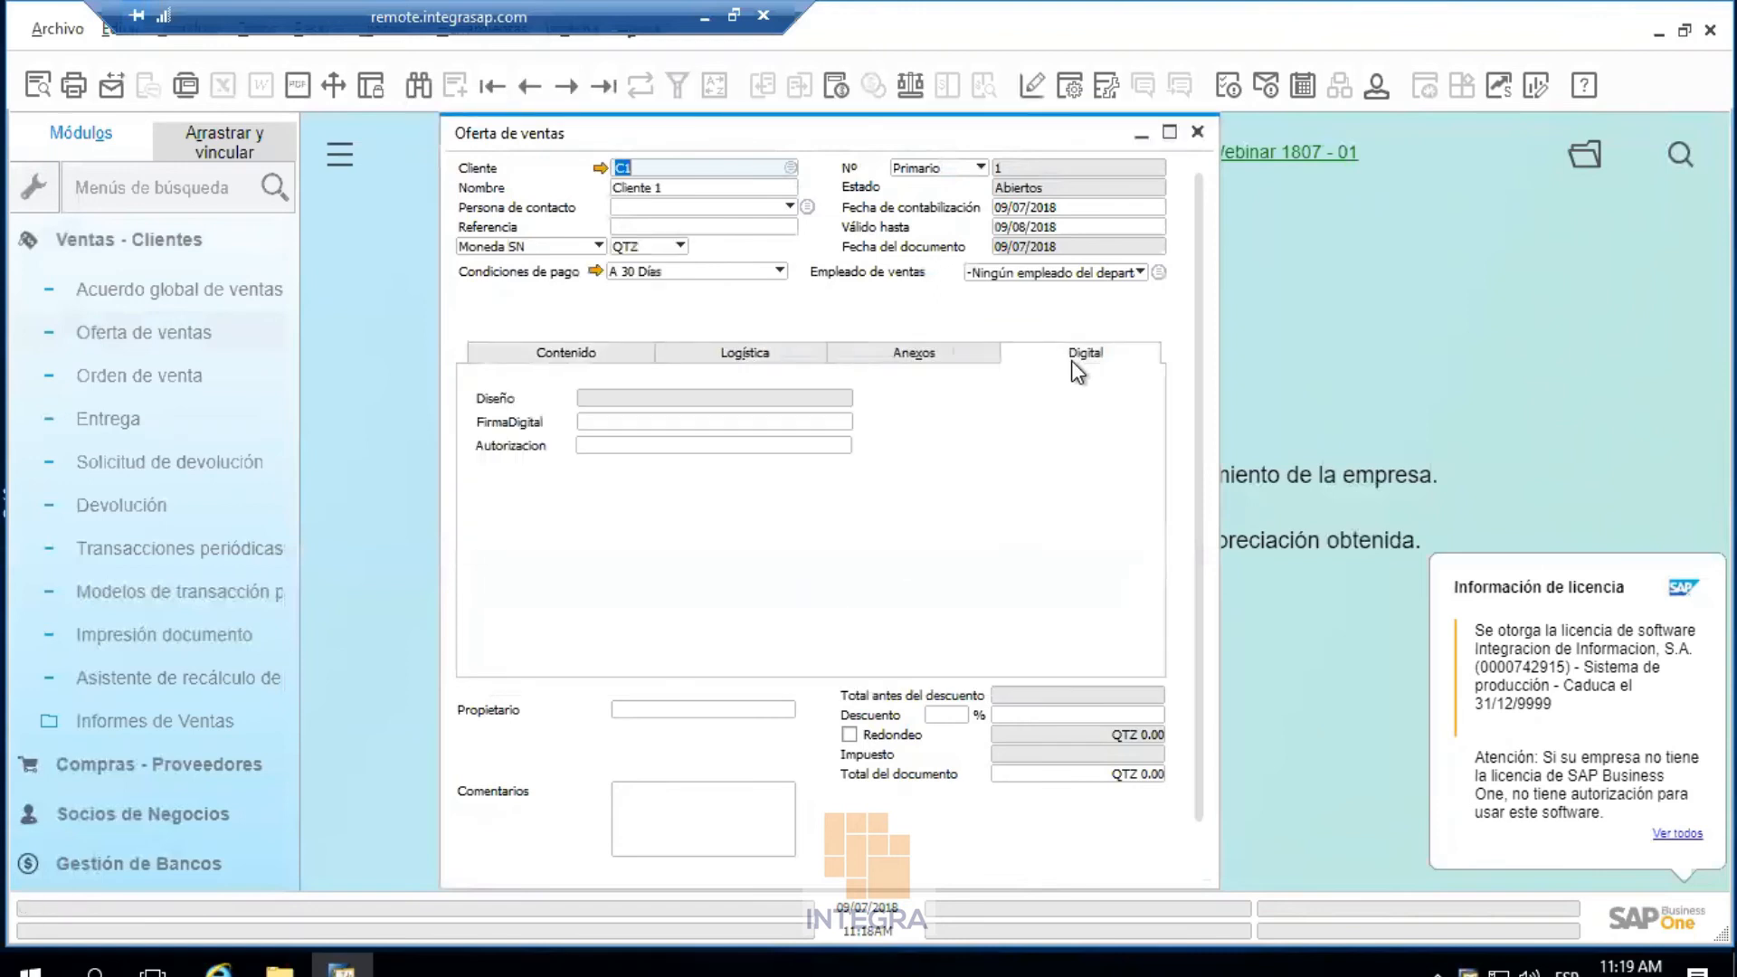
click(951, 362)
click(574, 351)
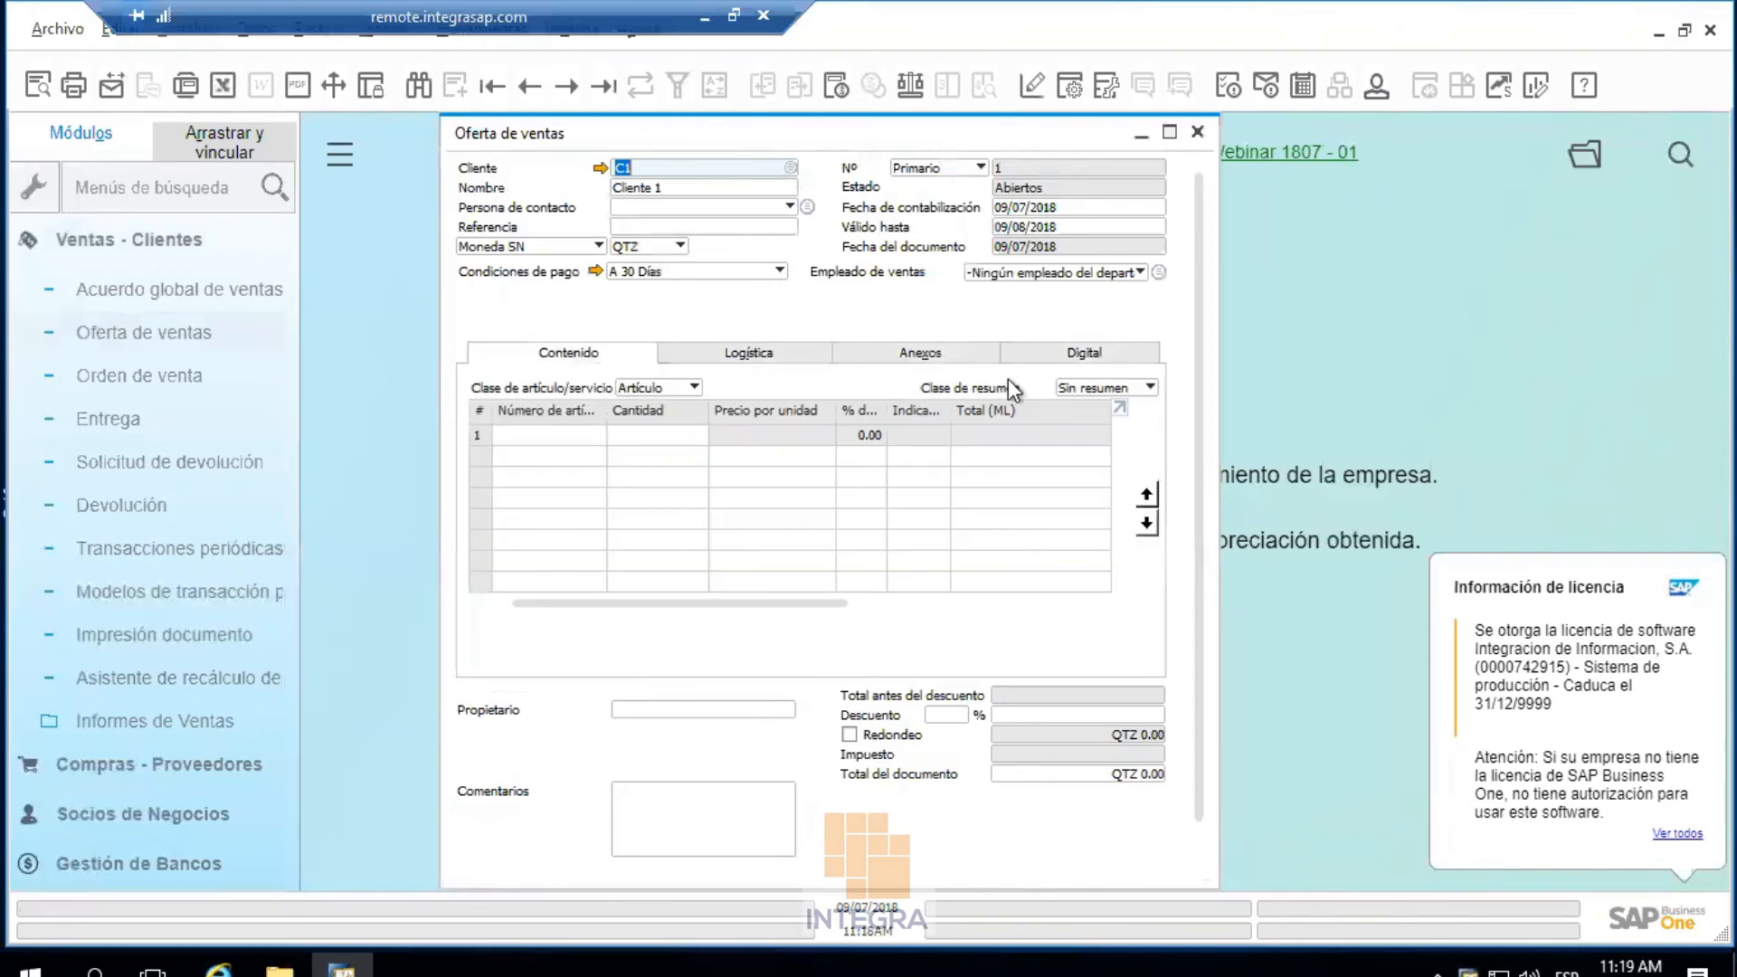
click(1079, 354)
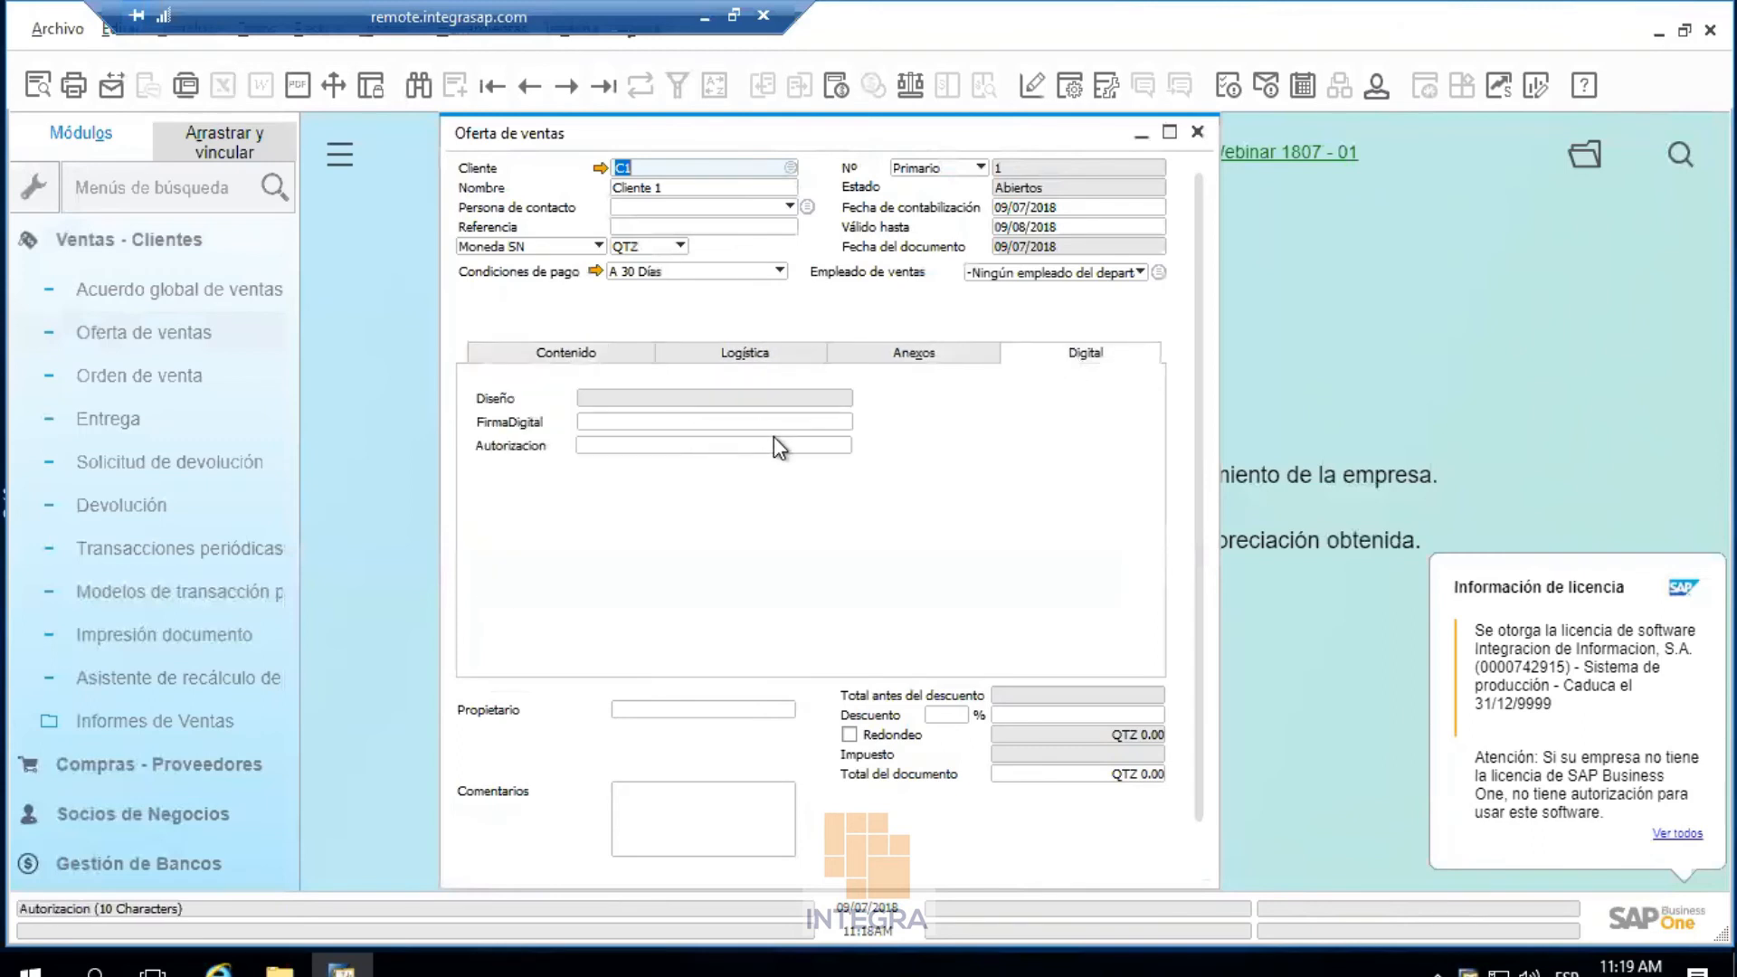
Close the test quotation without saving and bring back the remote session in UI edit mode
click(1196, 138)
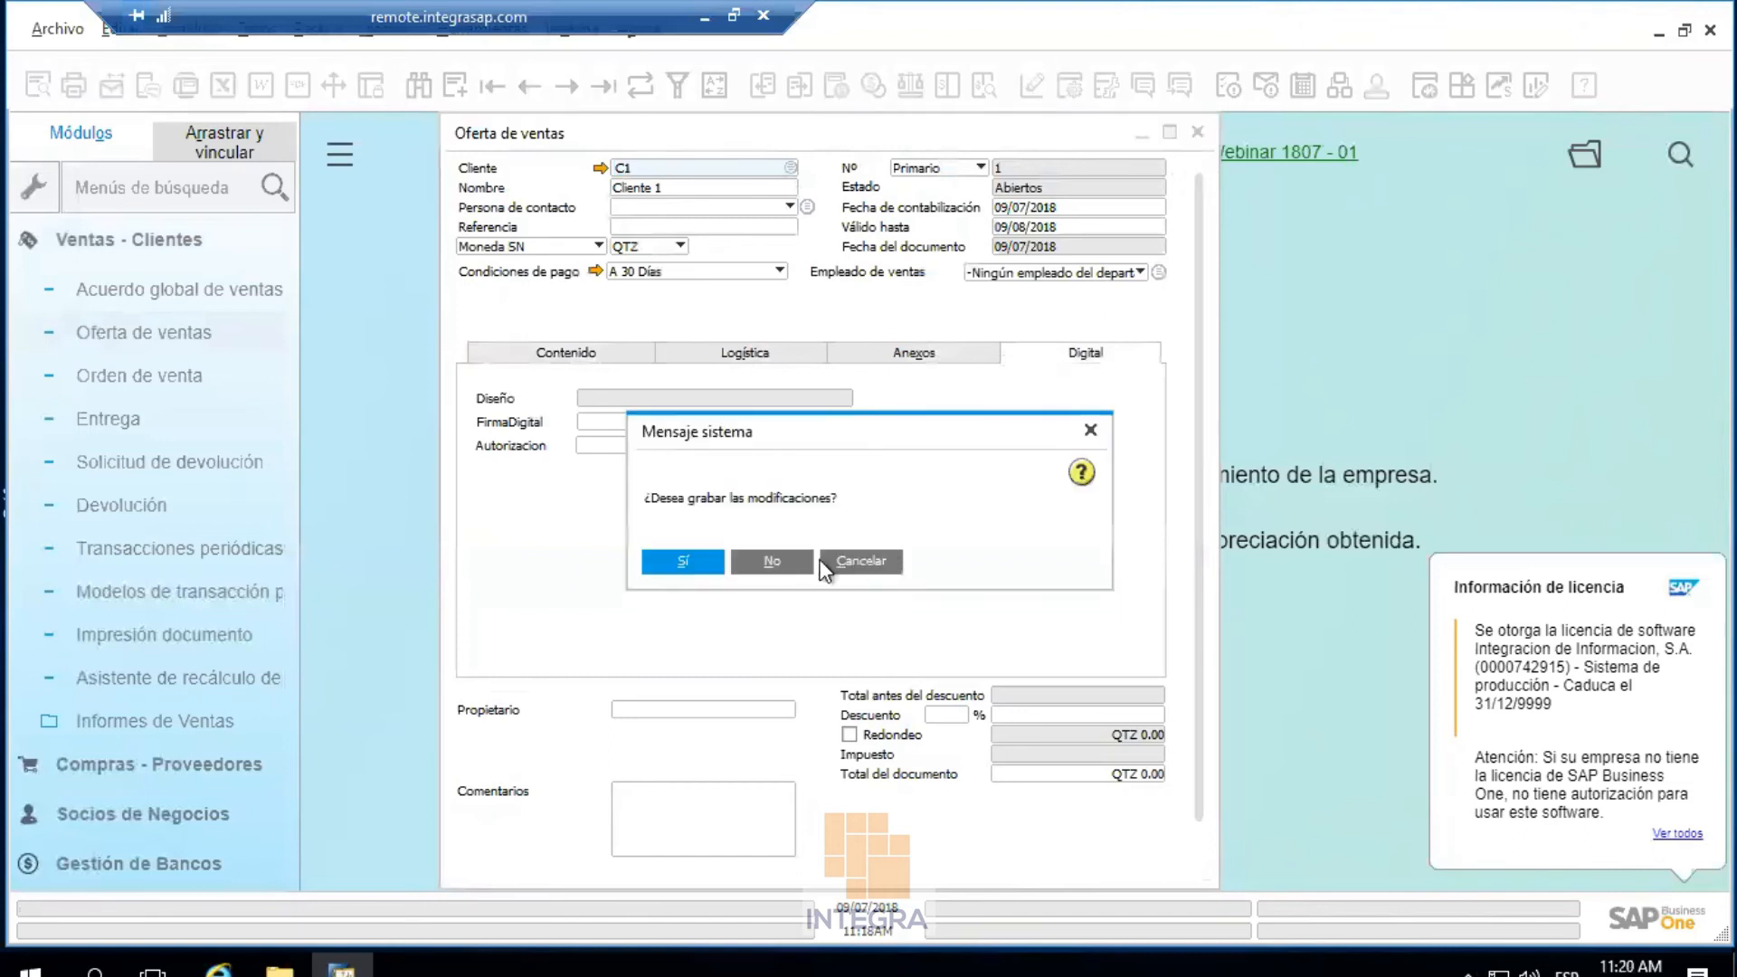
click(786, 556)
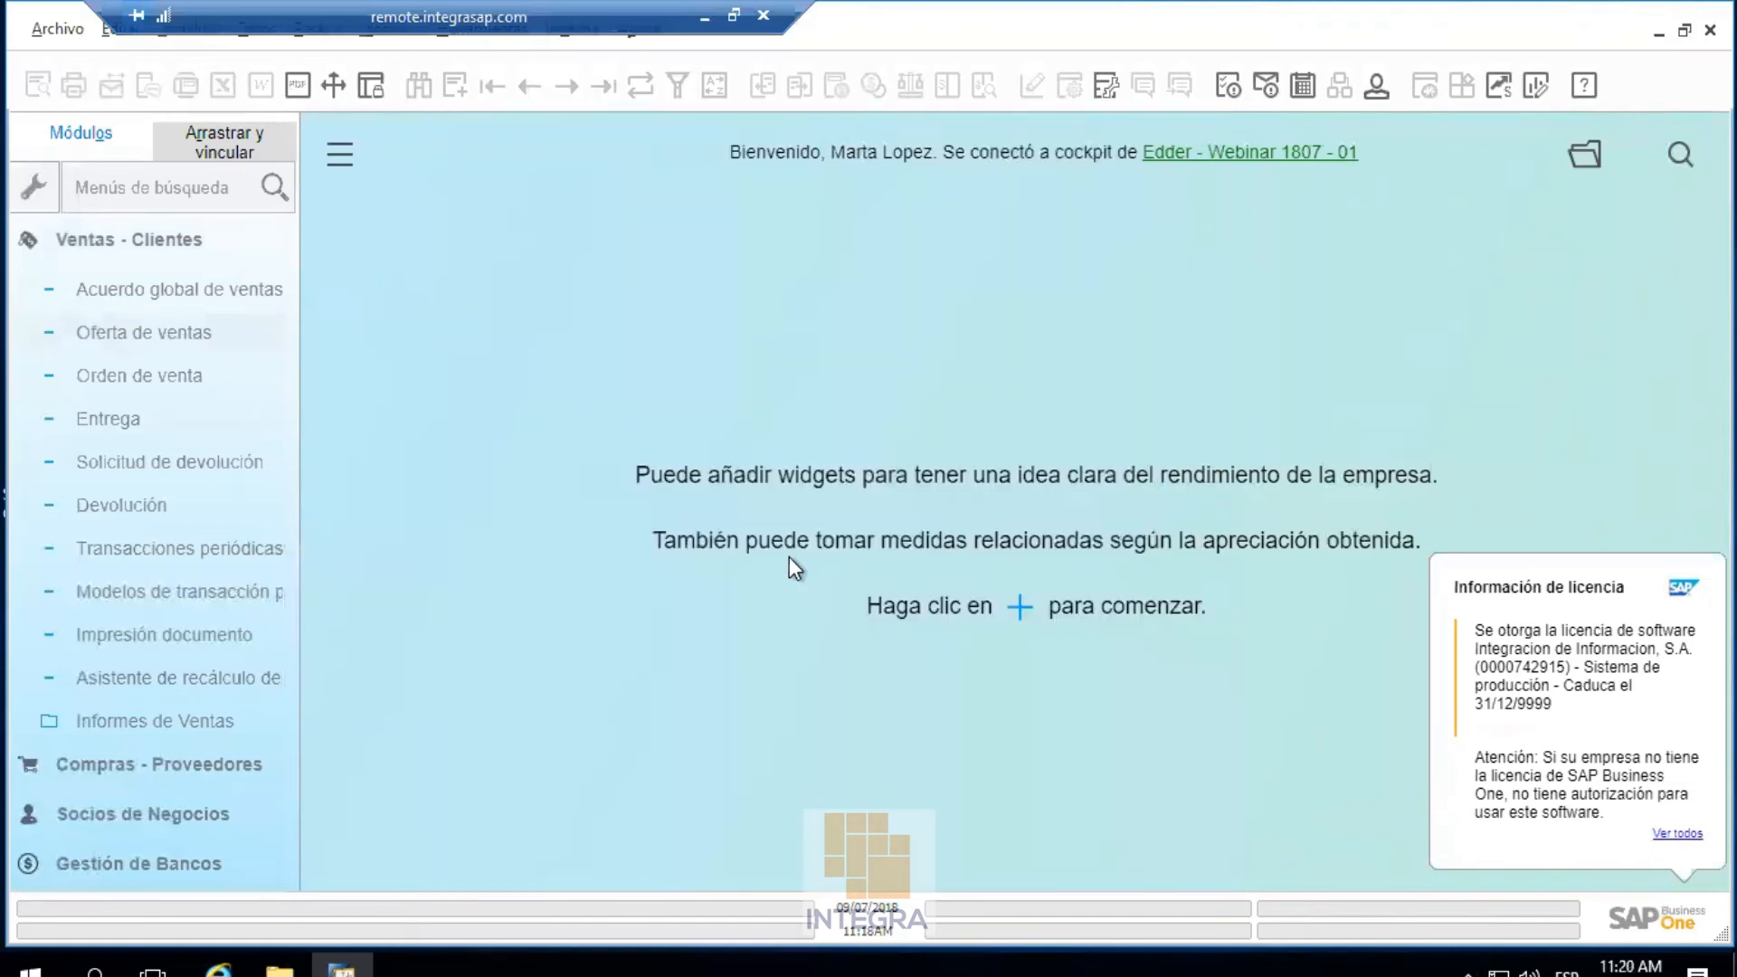
click(705, 16)
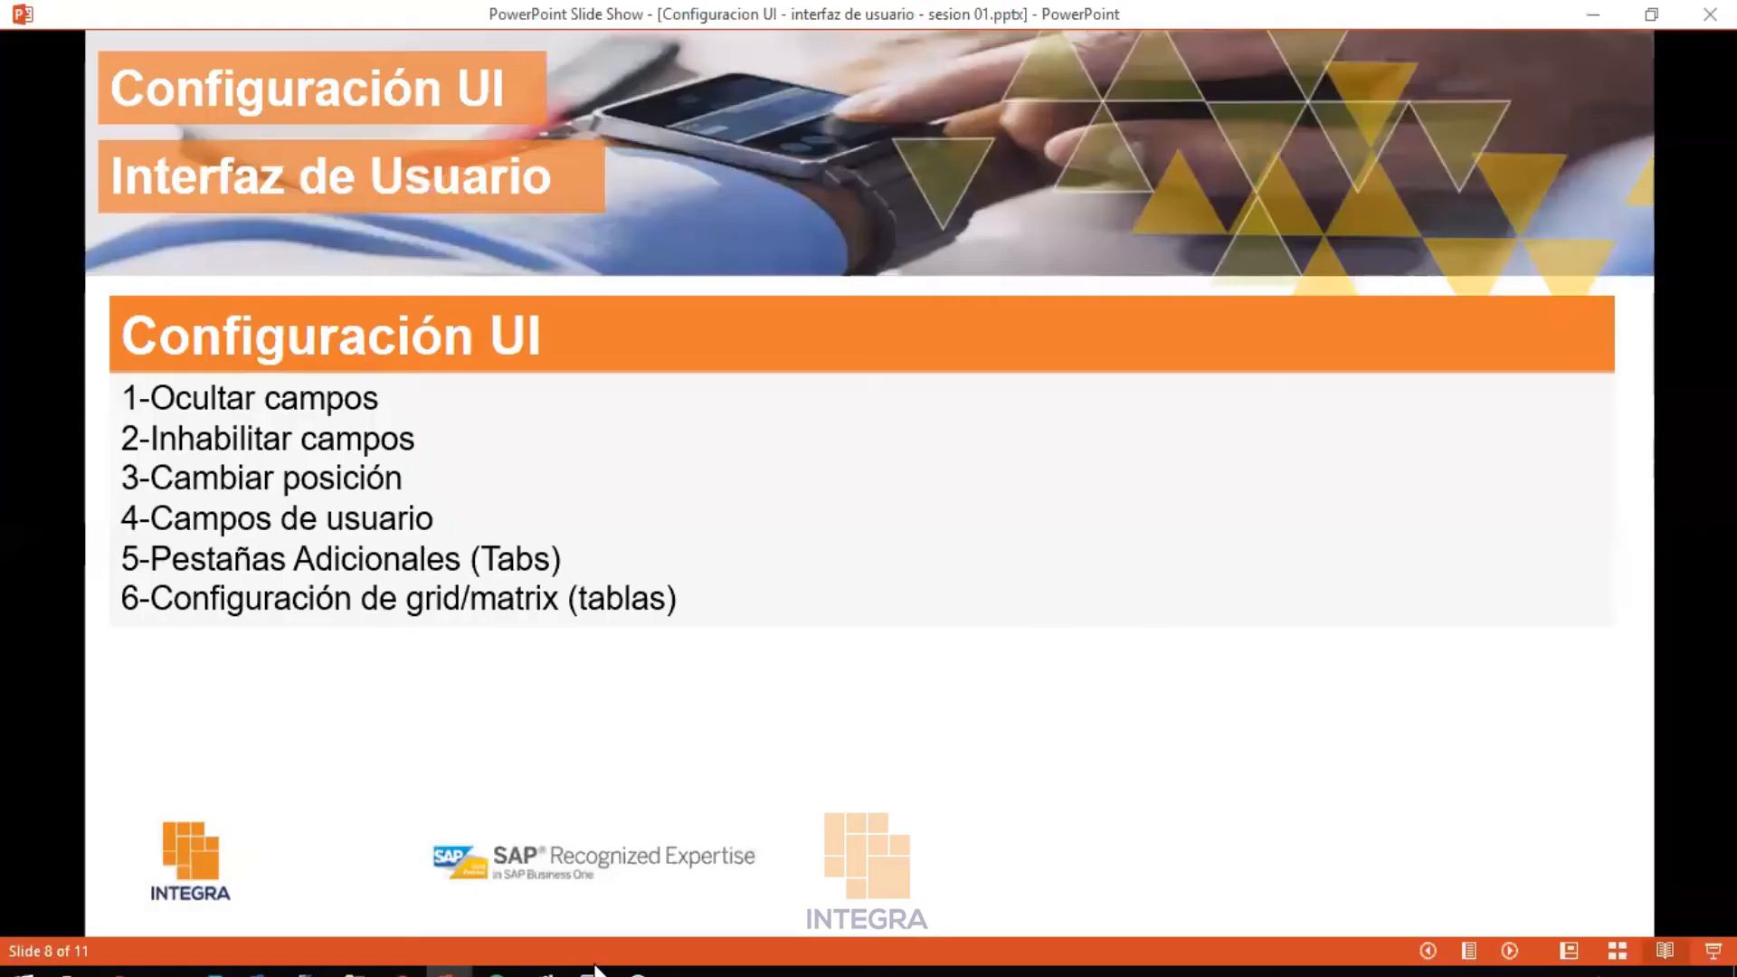
mouse_move(589, 969)
click(420, 930)
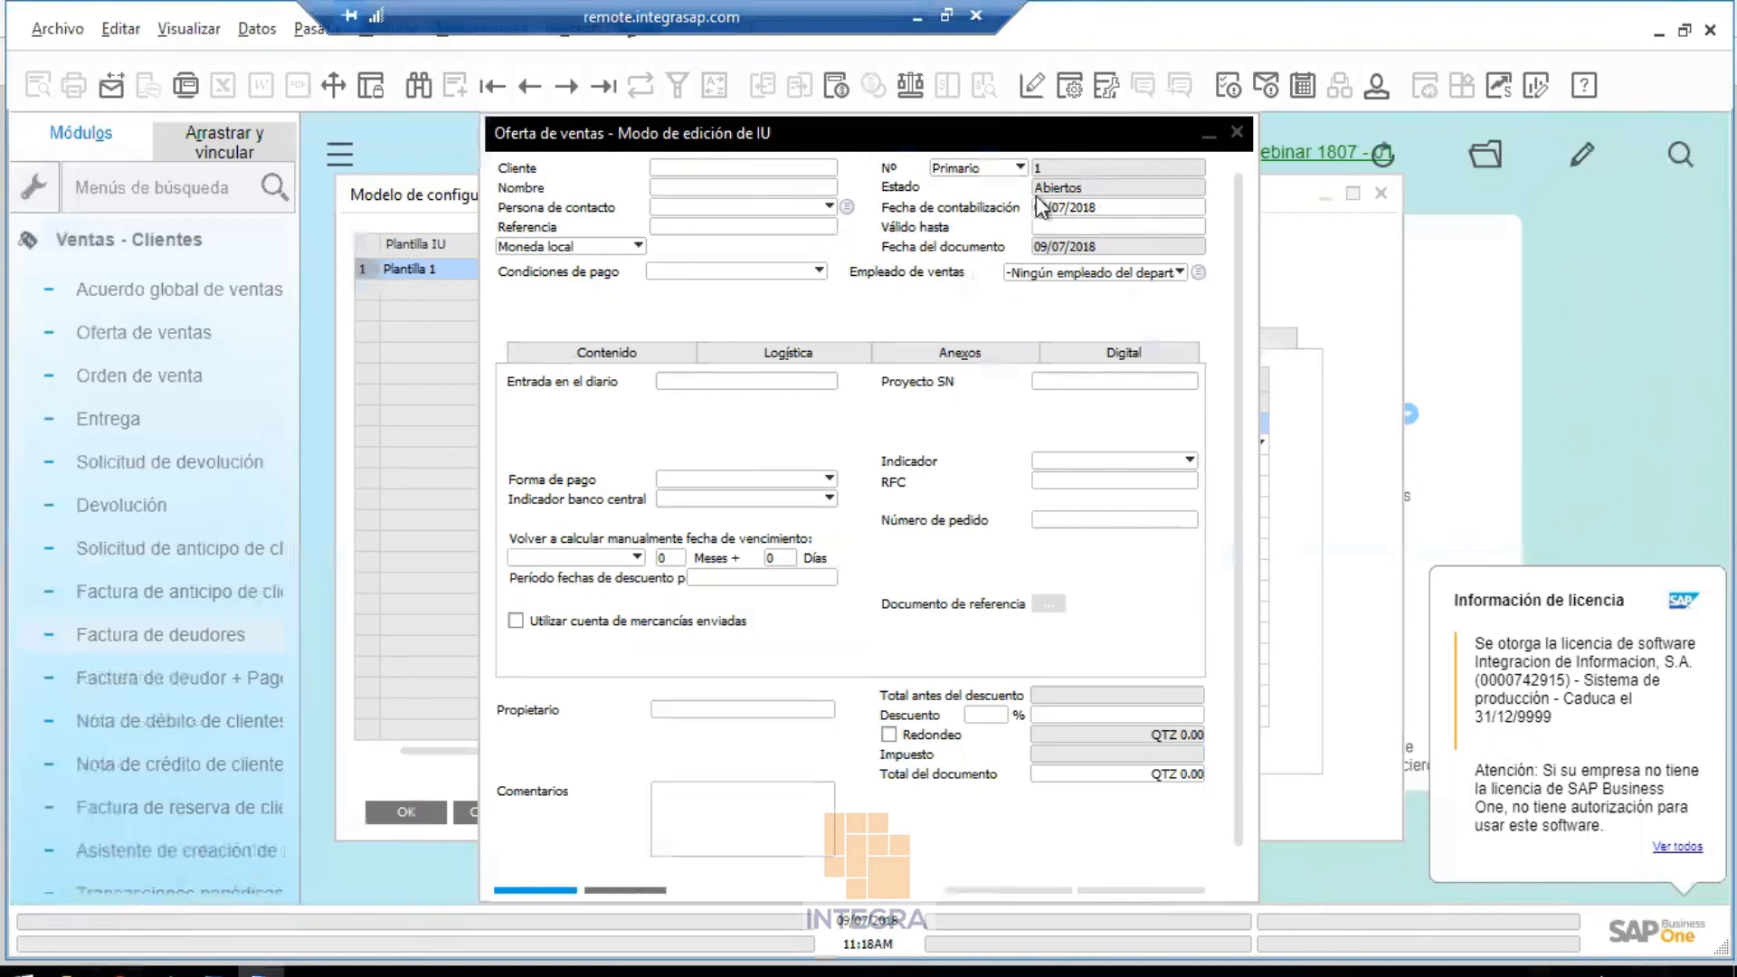
Open the form's UI element settings and toggle Persona de contacto's Visible box off and back on
click(1069, 88)
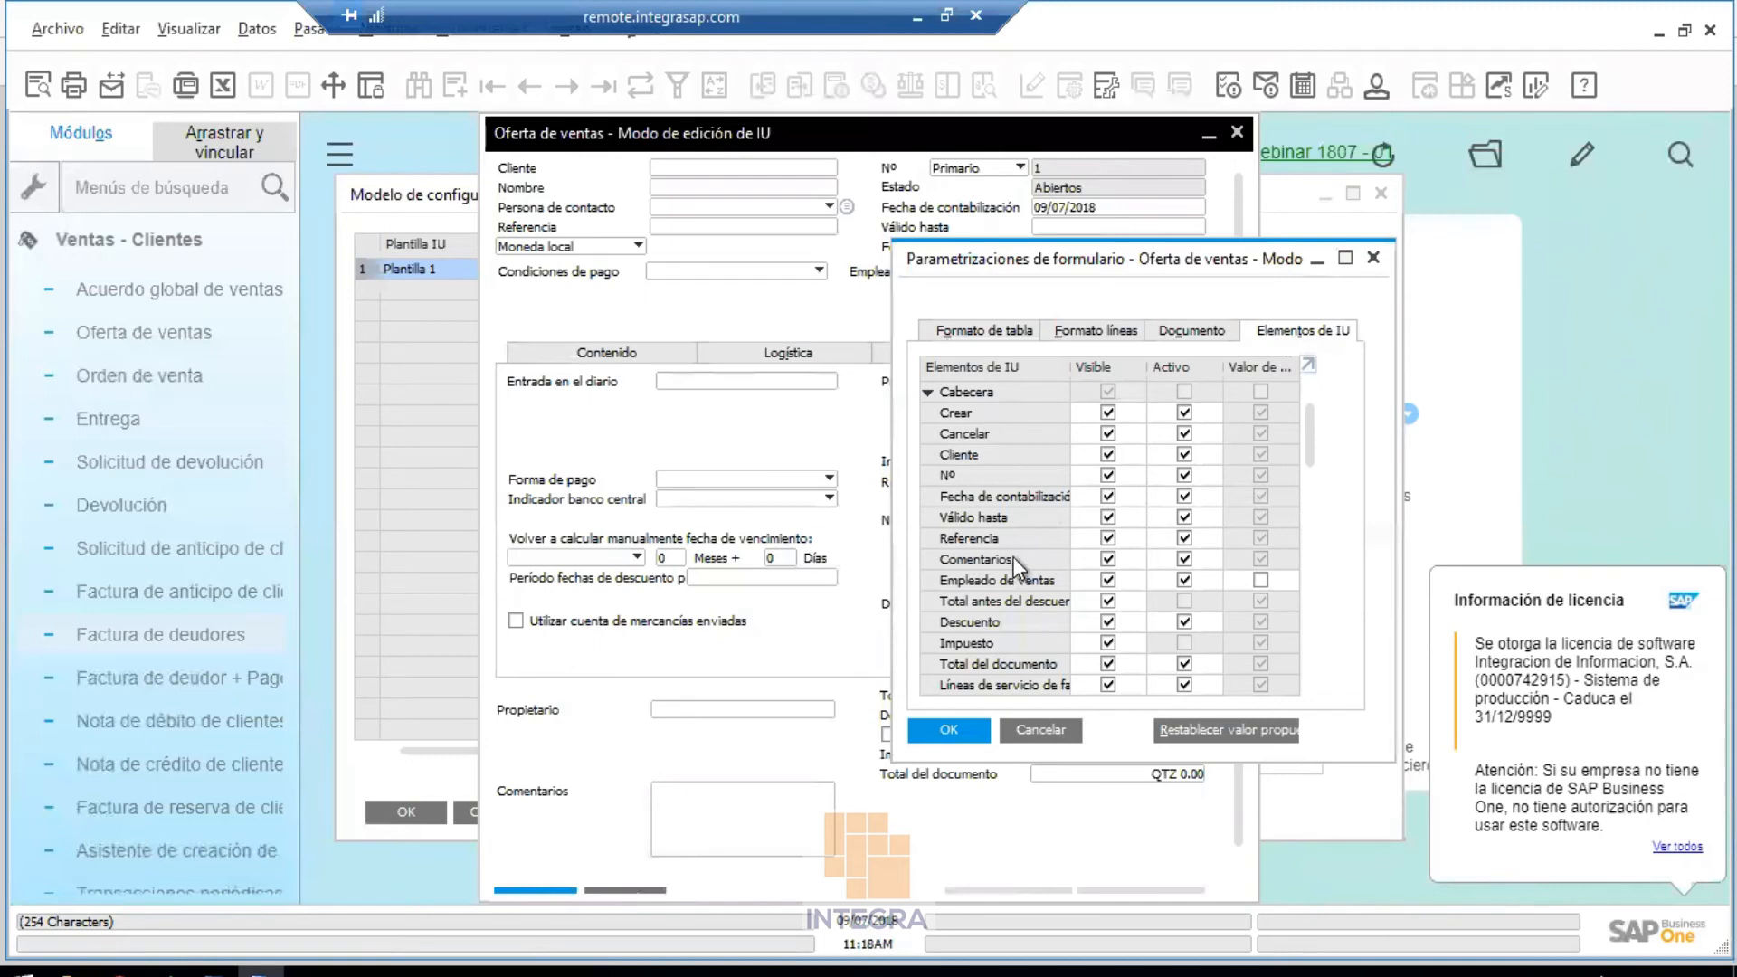
scroll(1000, 512, down, 3)
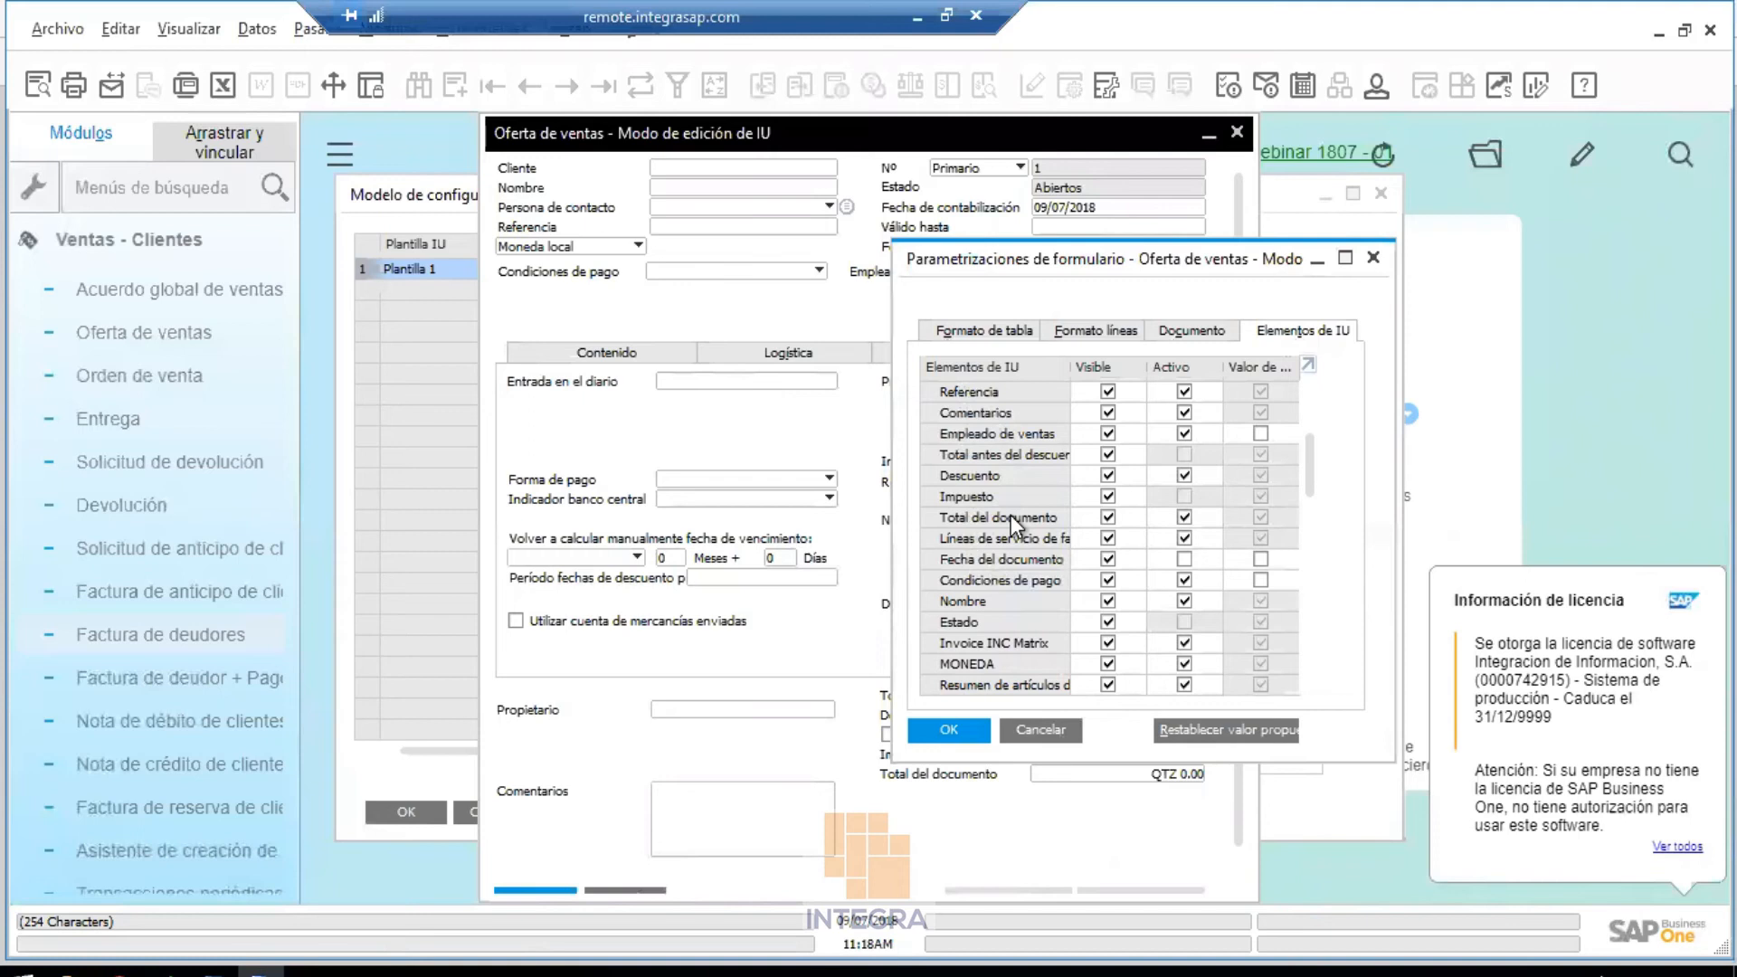
scroll(1011, 514, down, 2)
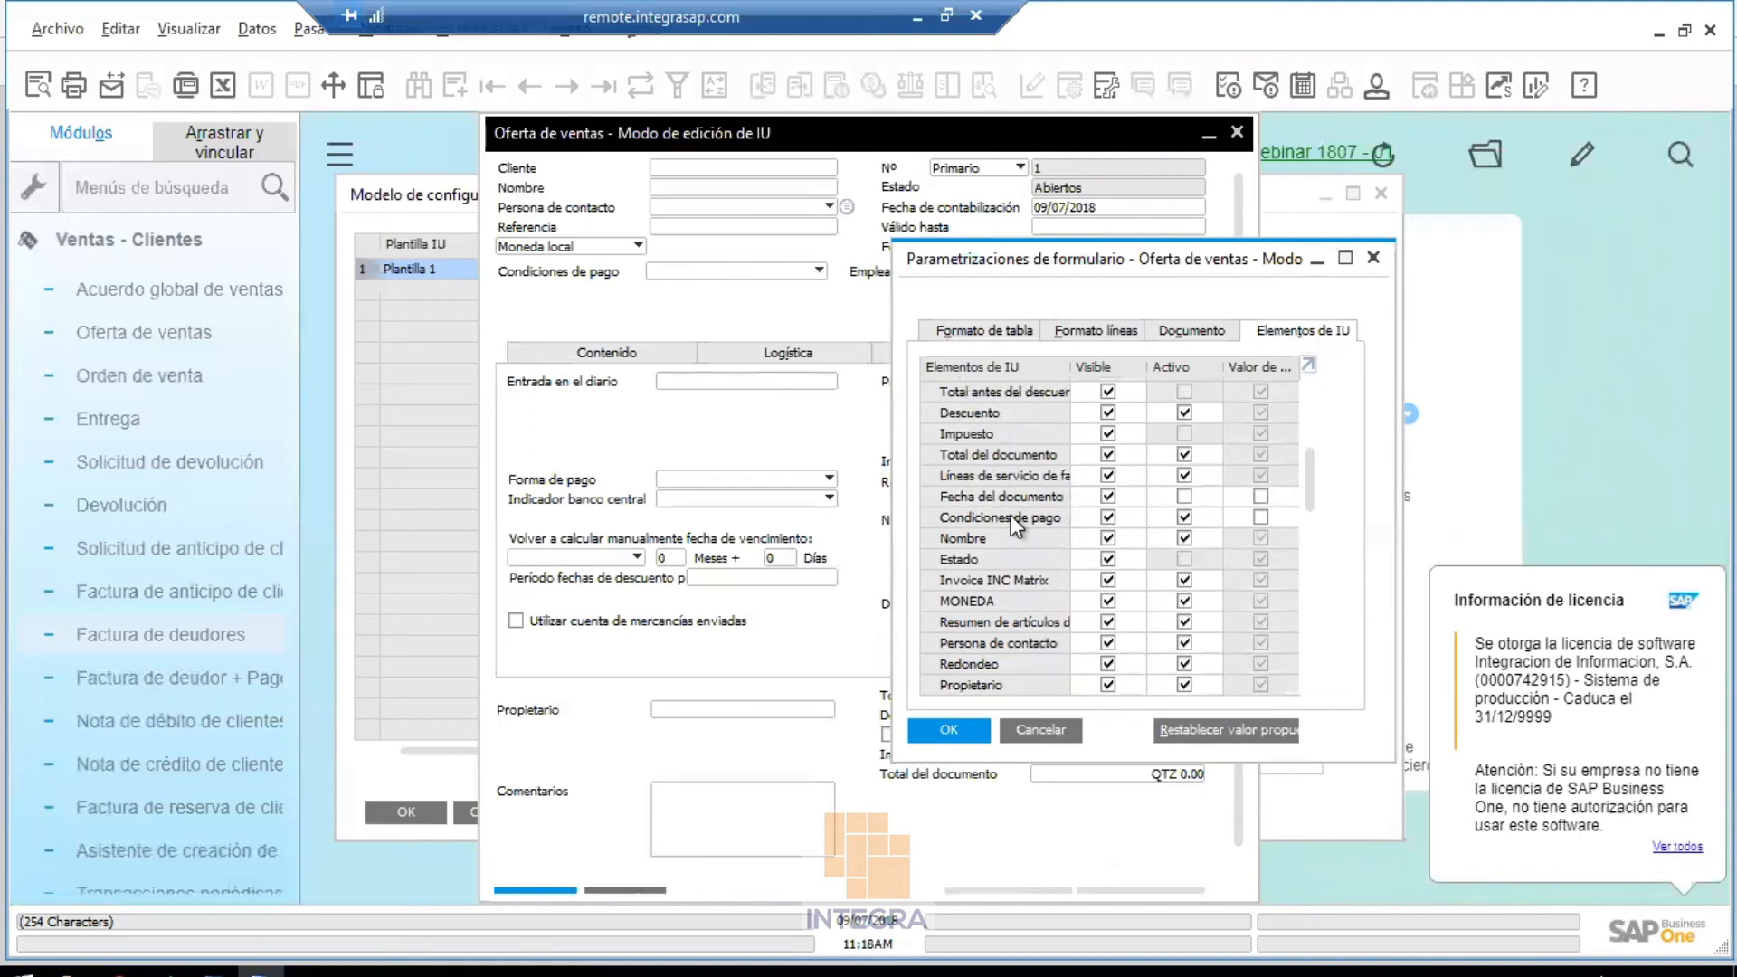
click(1108, 624)
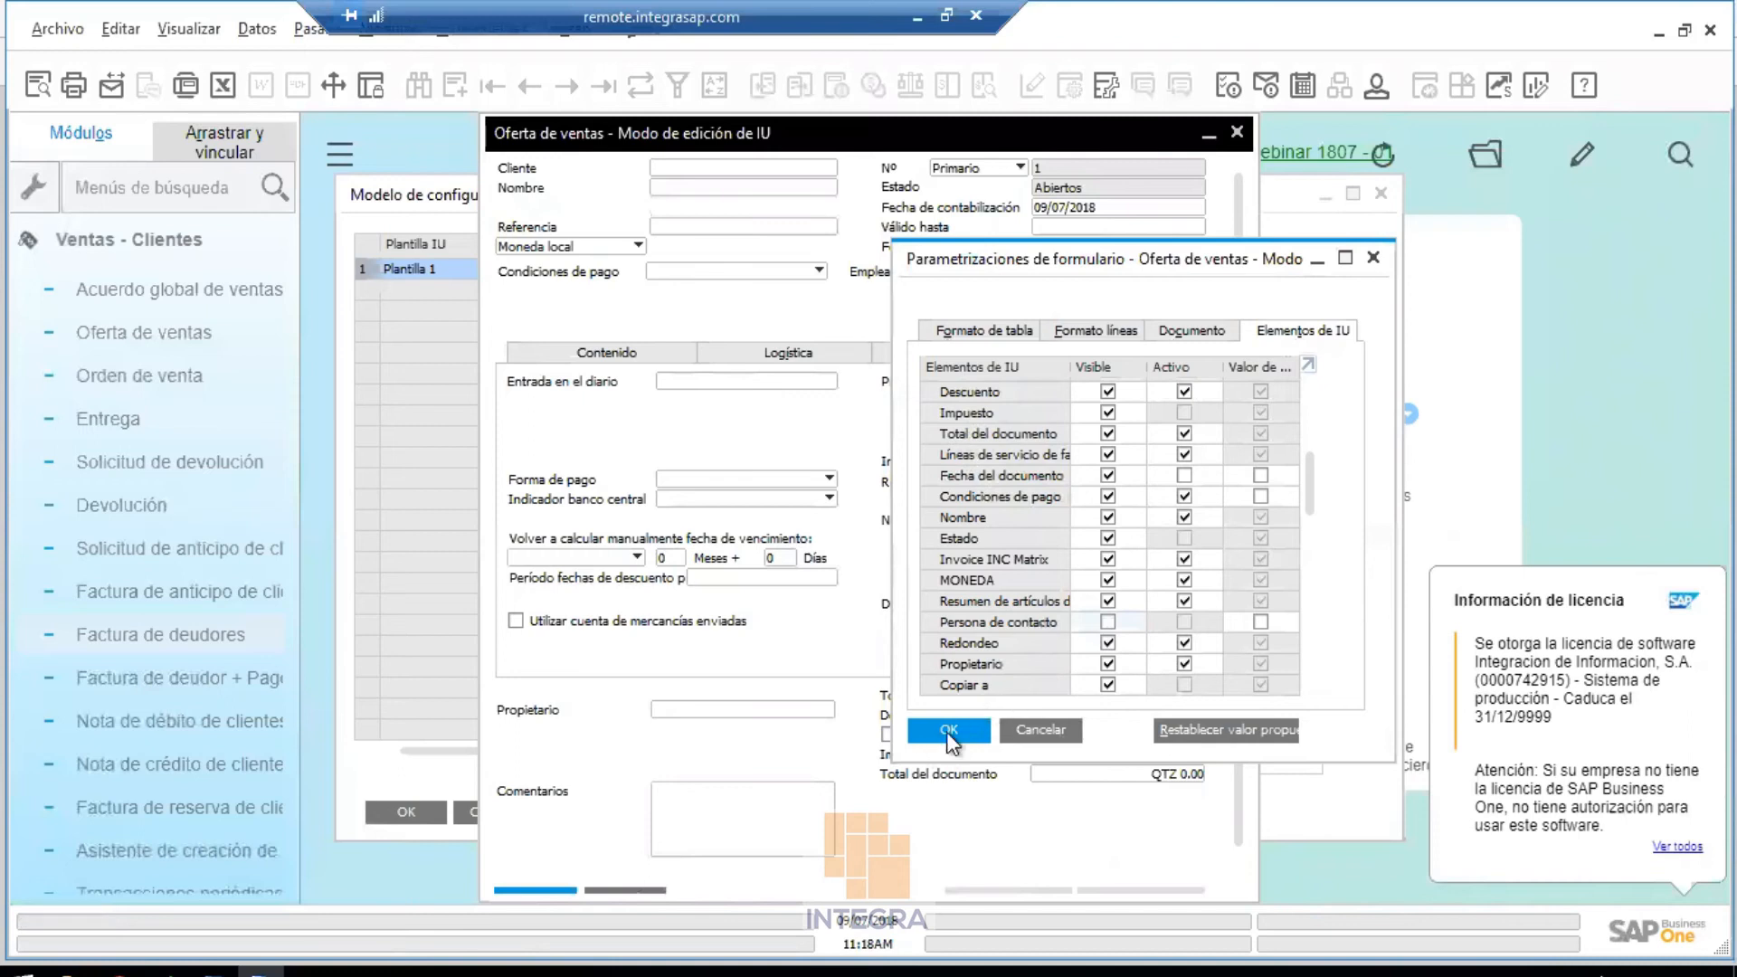
click(1108, 623)
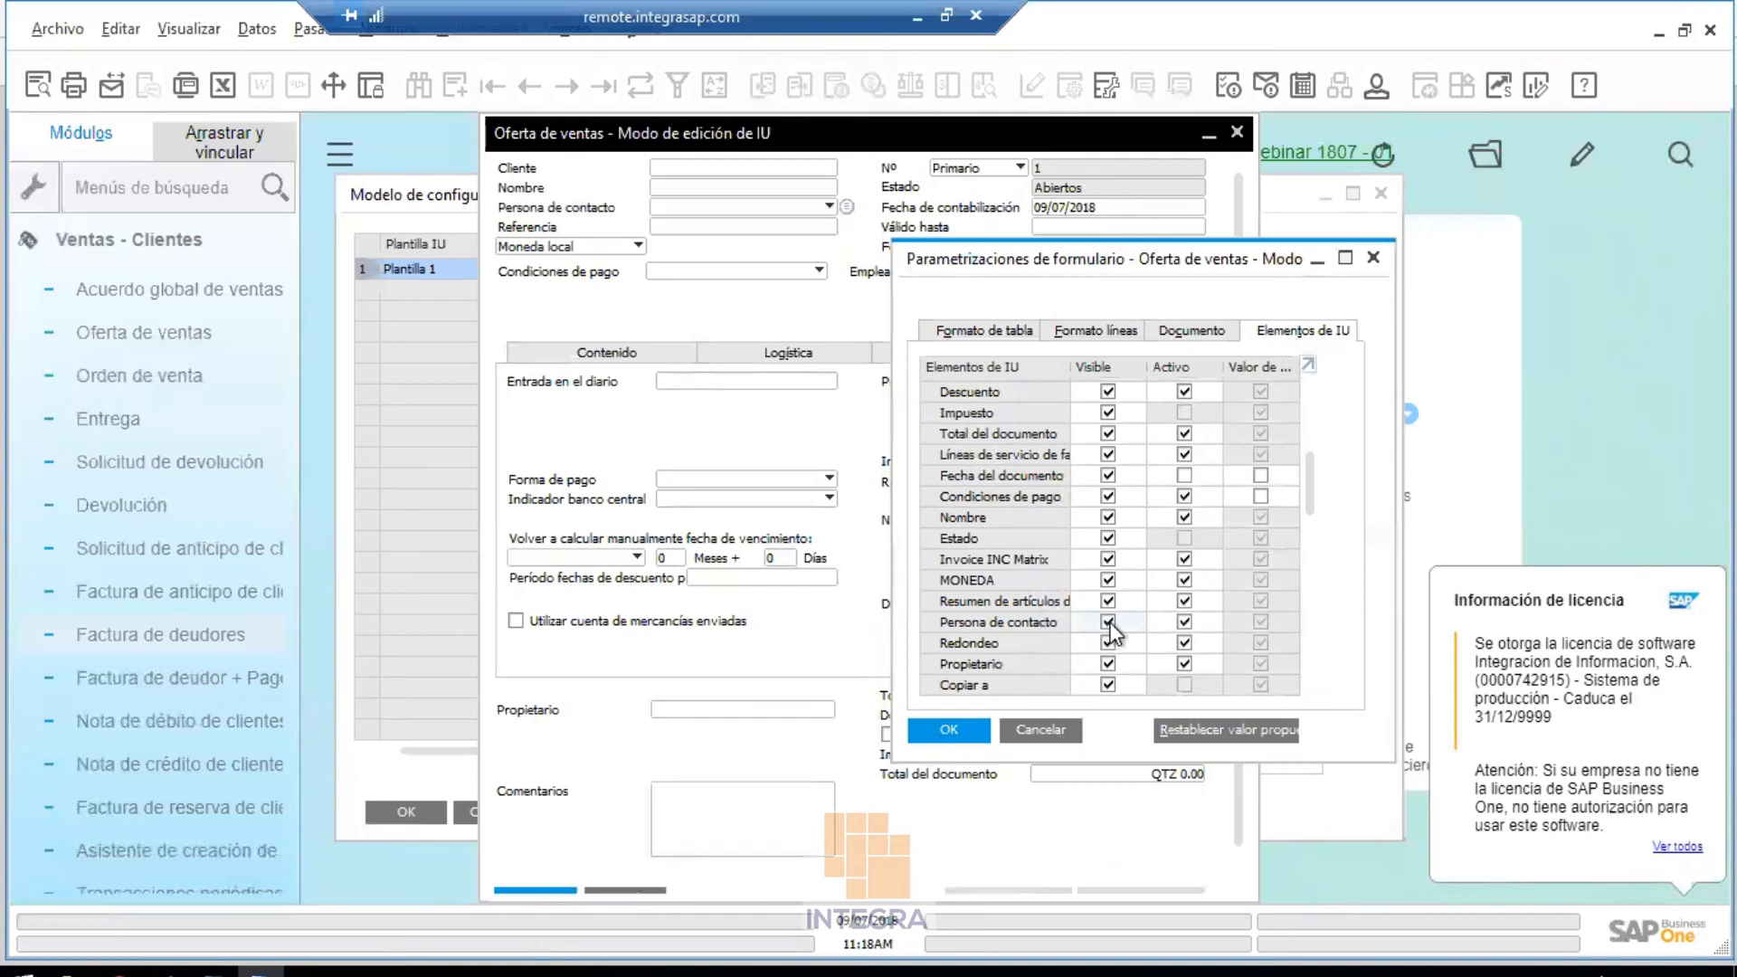
Toggle Persona de contacto's Activo box repeatedly, leaving it active, and move the dialog aside
click(1184, 623)
click(1183, 622)
click(1183, 621)
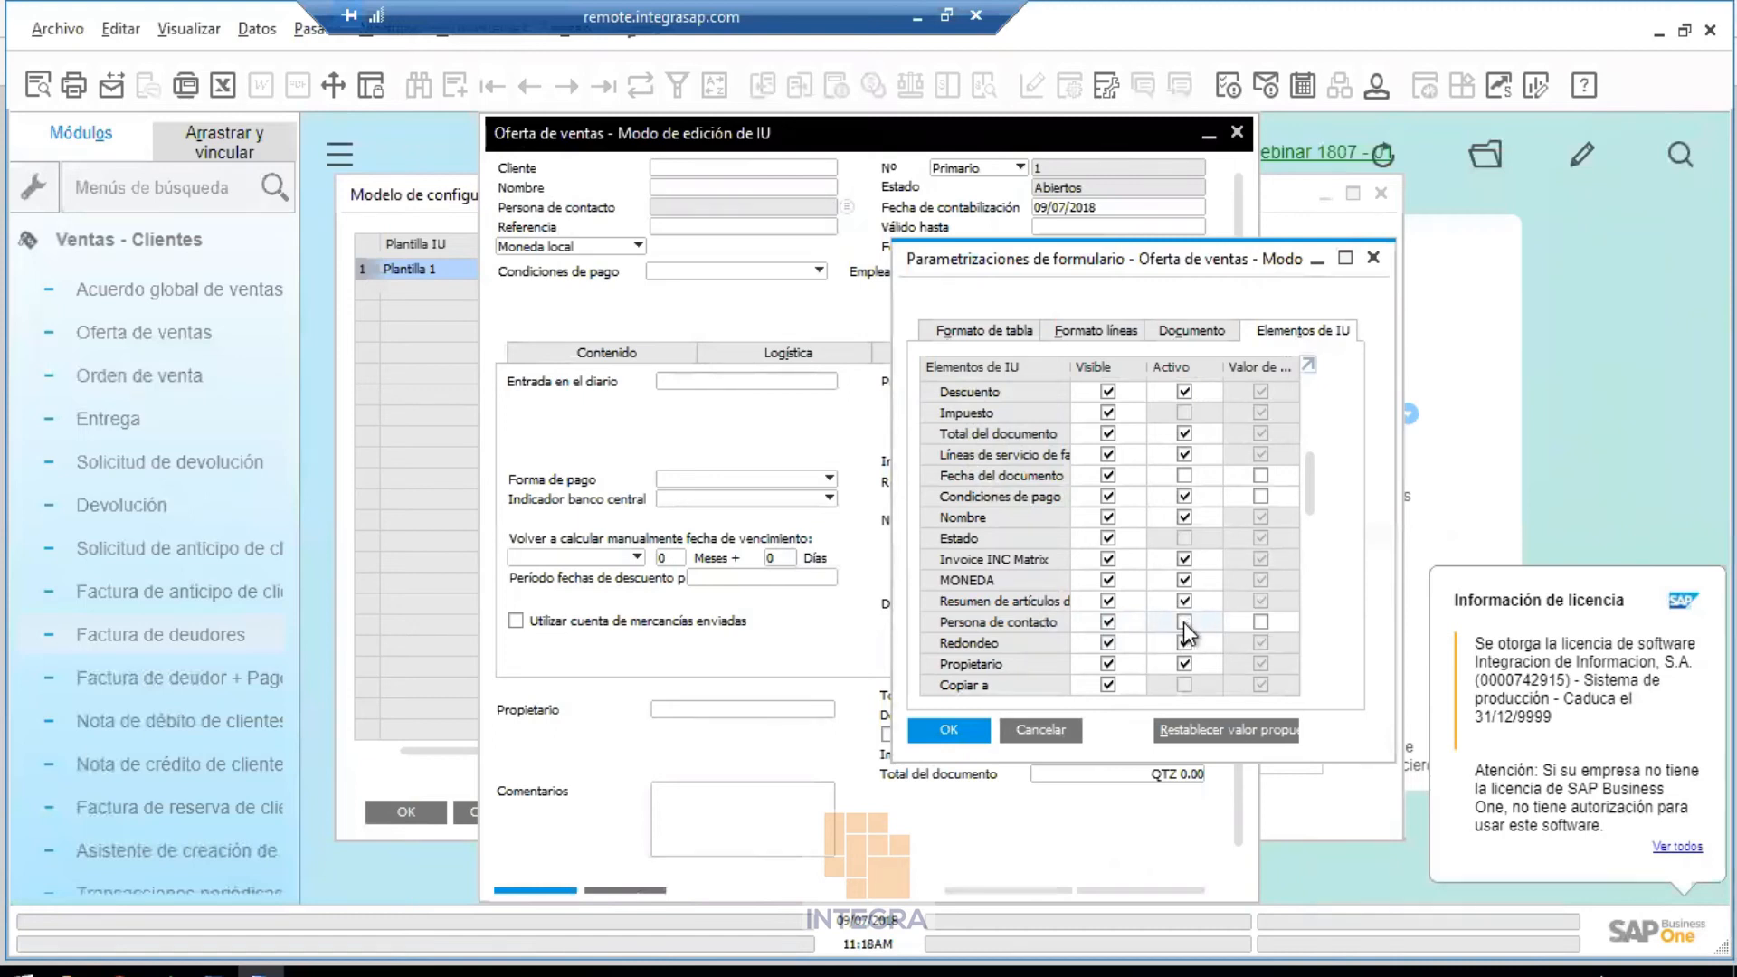
click(1184, 621)
click(1184, 622)
click(1183, 621)
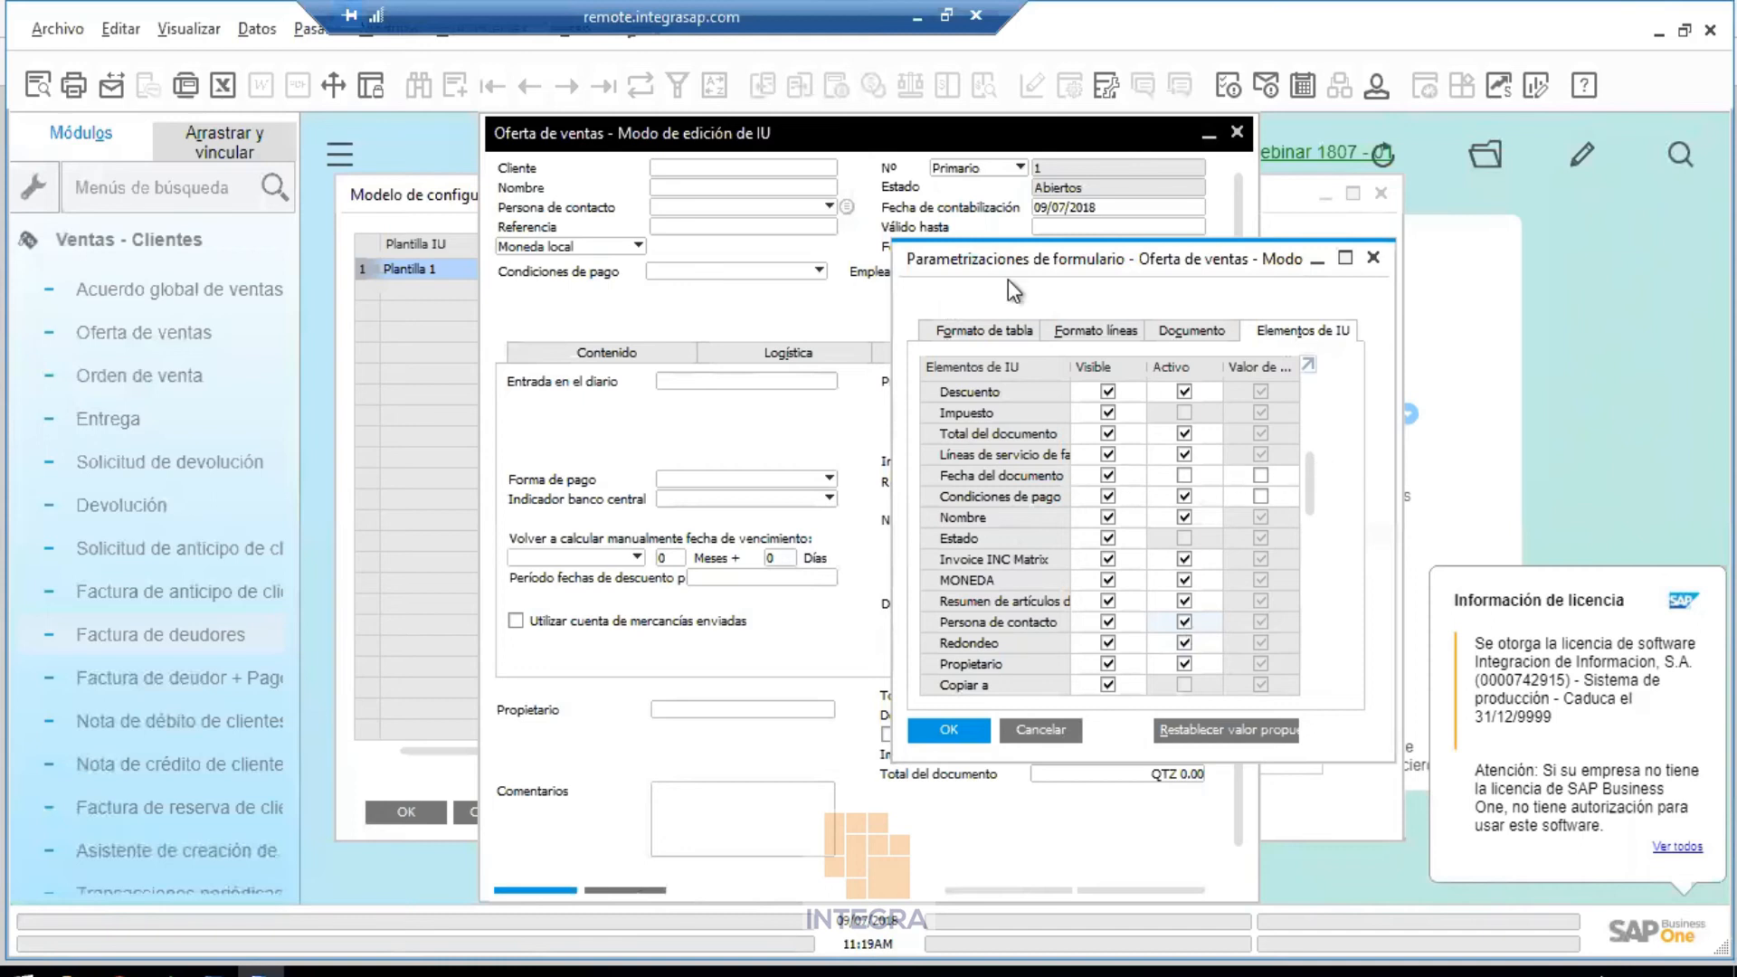
drag(1013, 289, 871, 556)
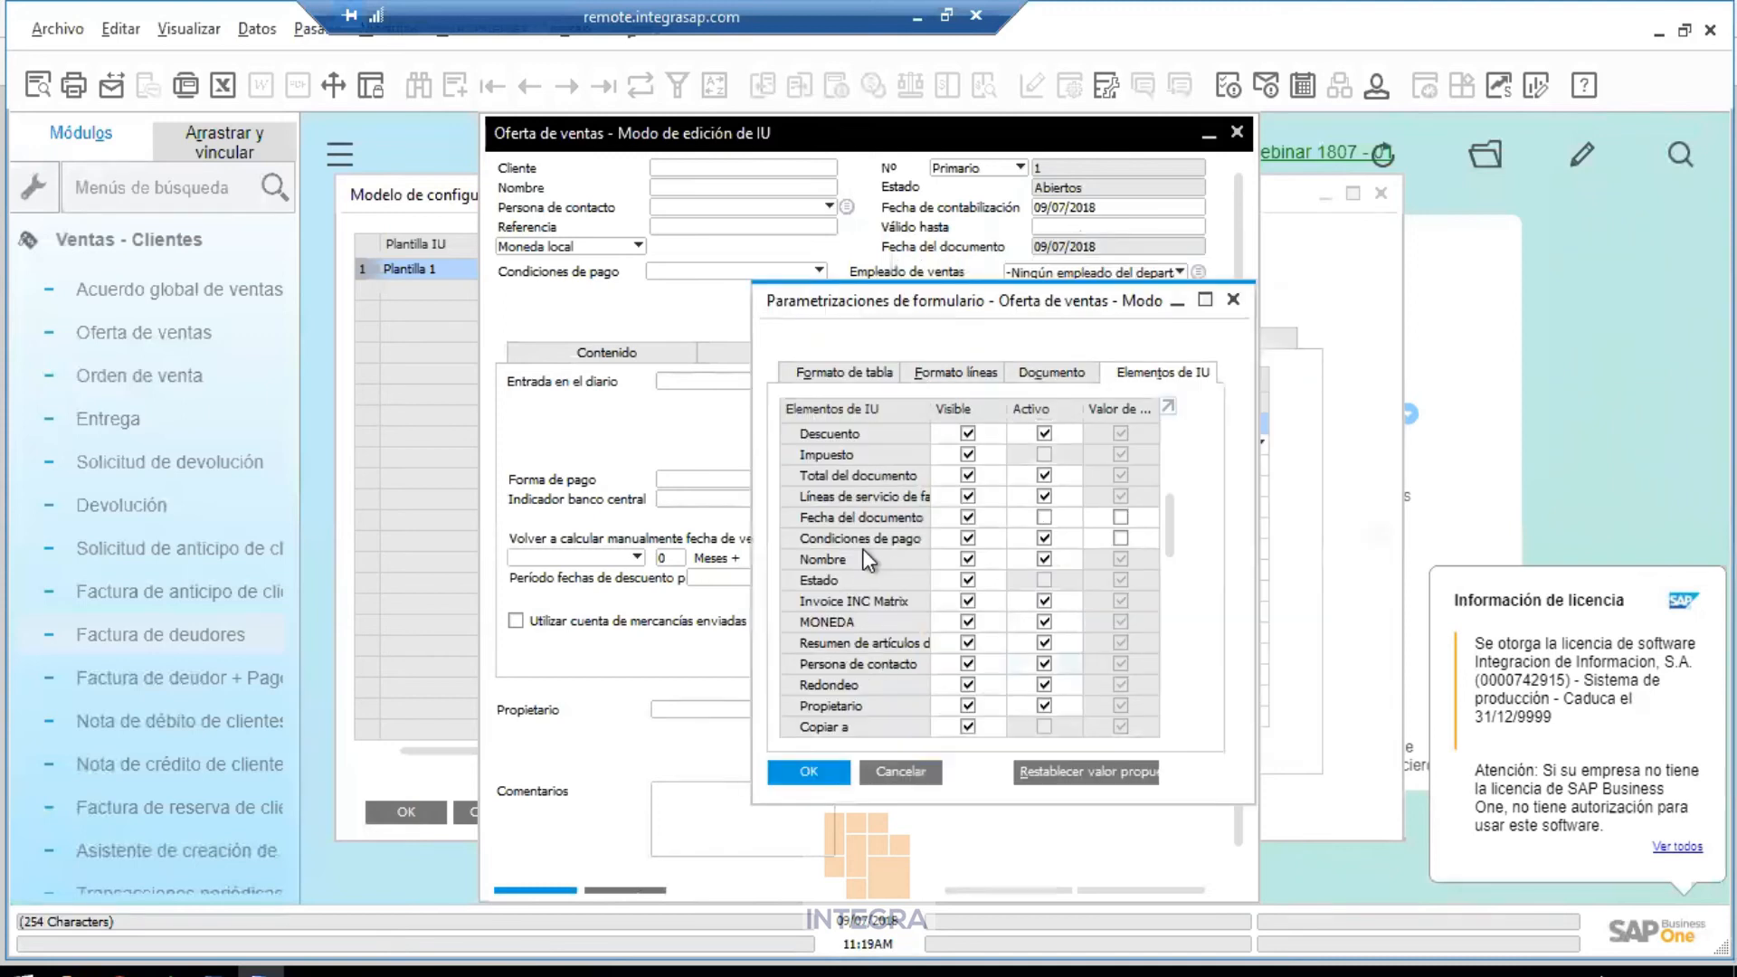
Leave Fecha del documento inactive, collapse Cabecera and Contenido, and apply the settings with OK
click(1046, 517)
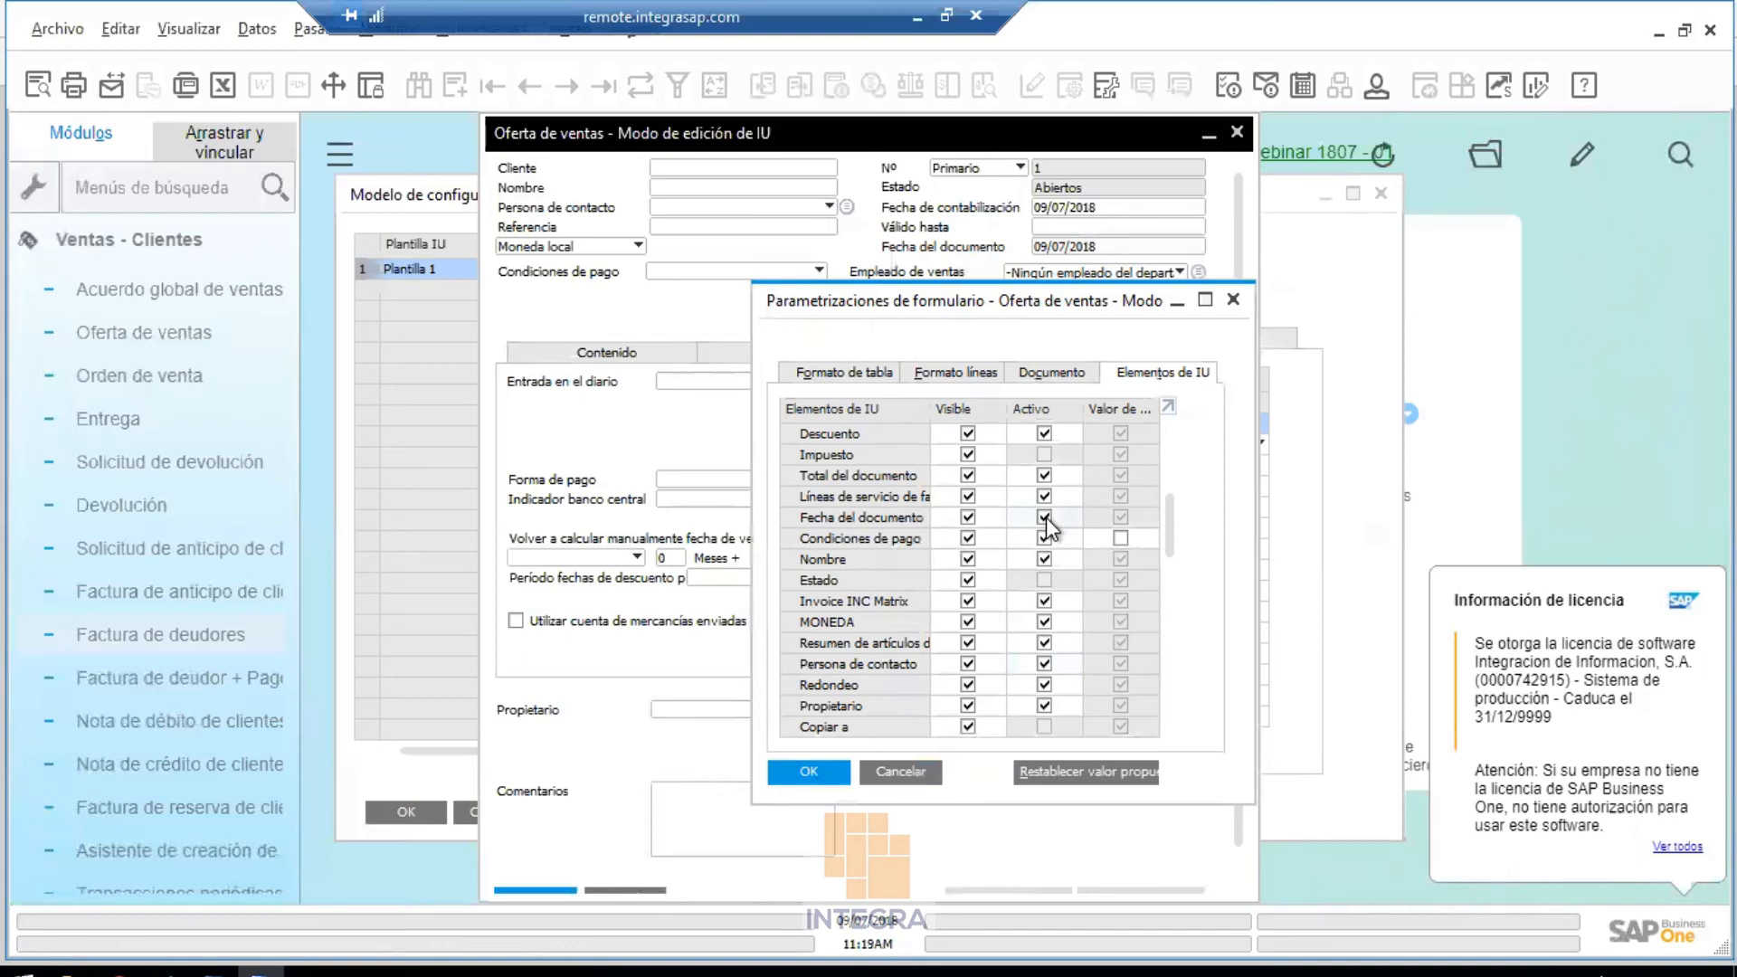
click(1046, 518)
drag(1168, 528, 1170, 447)
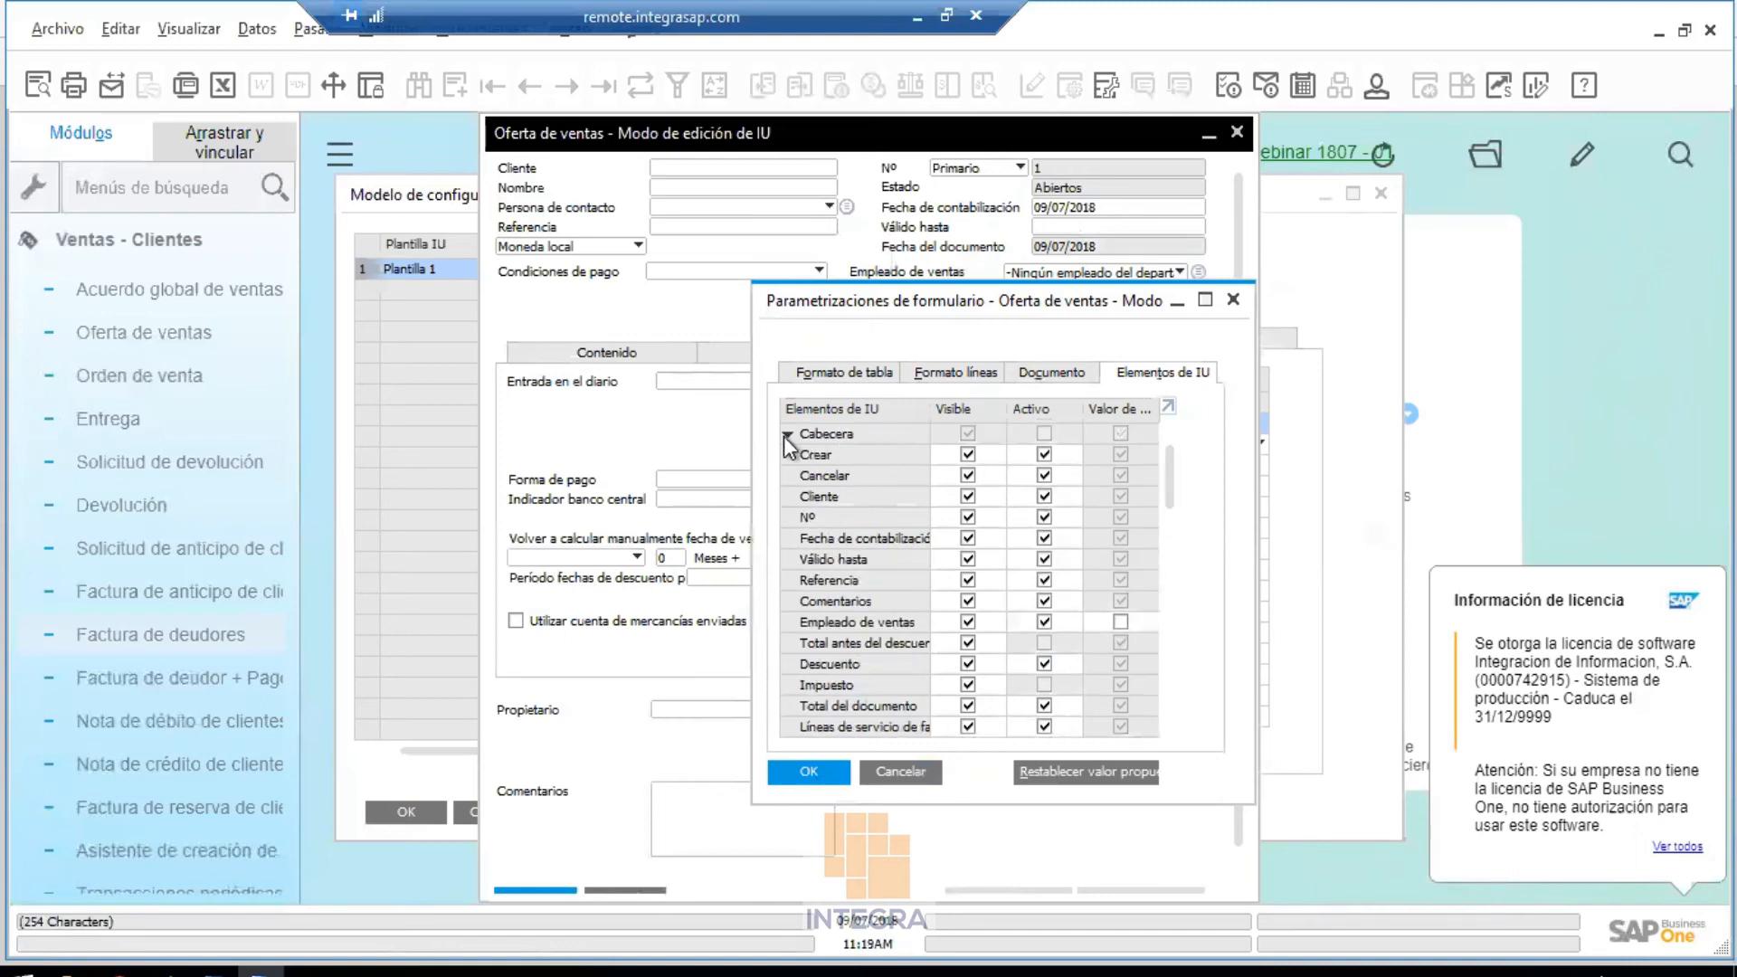
click(787, 435)
click(787, 455)
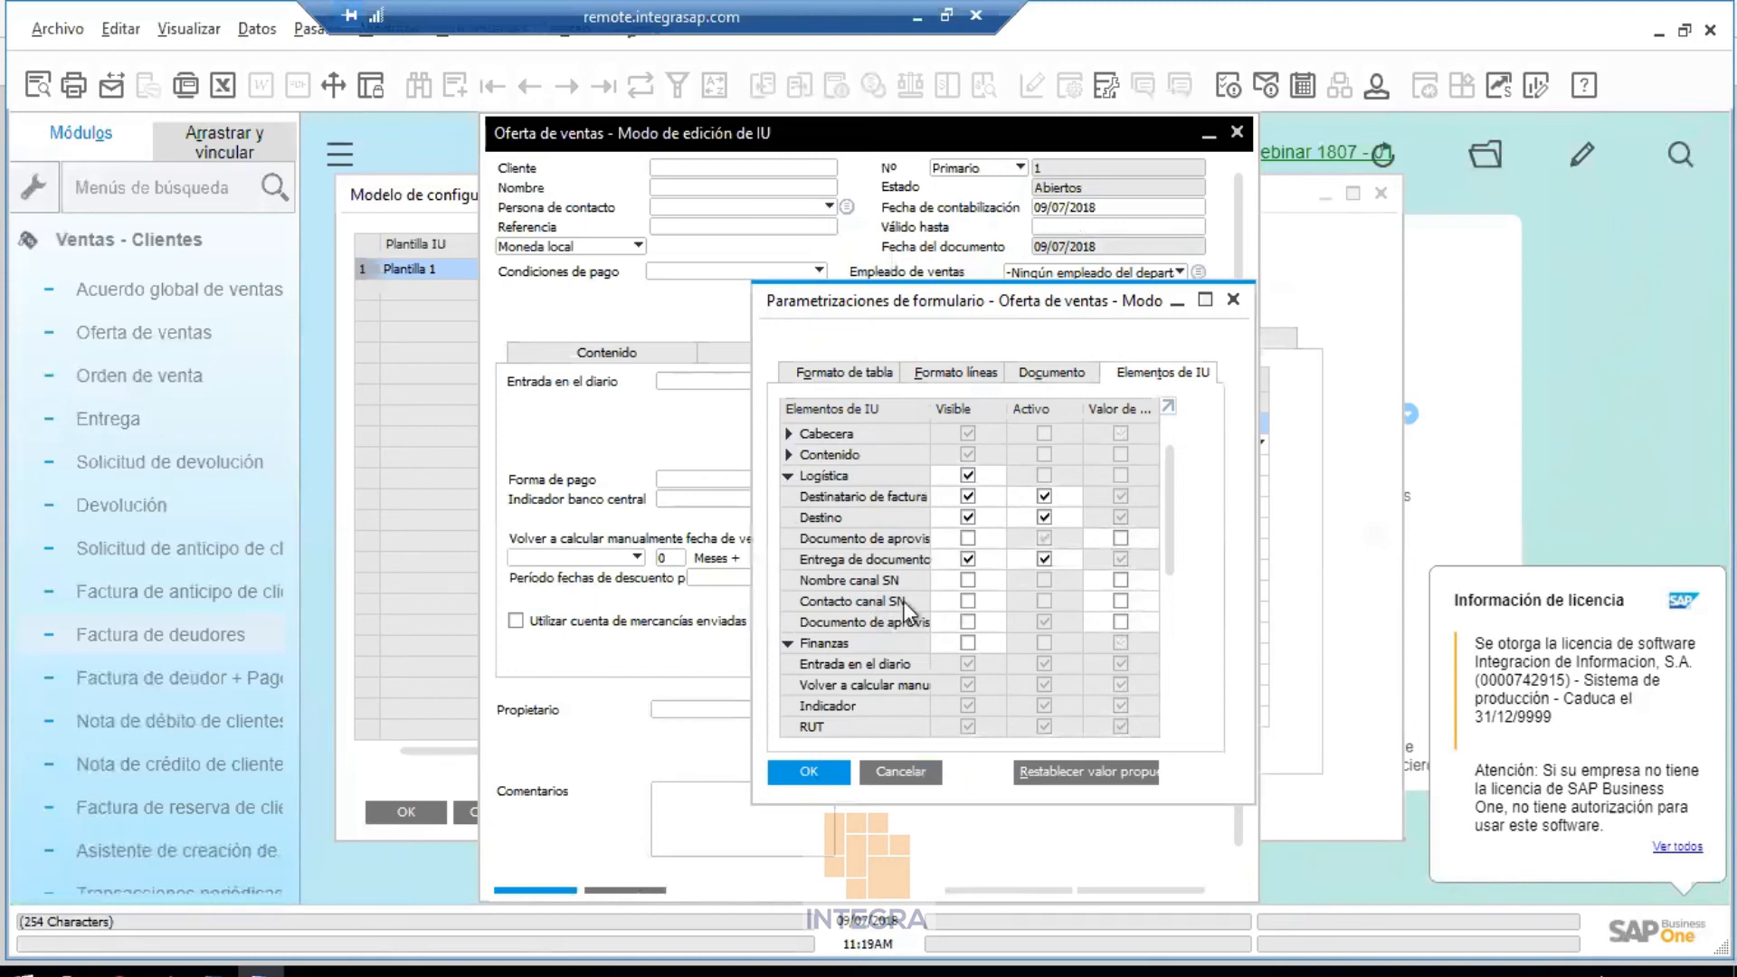
click(835, 771)
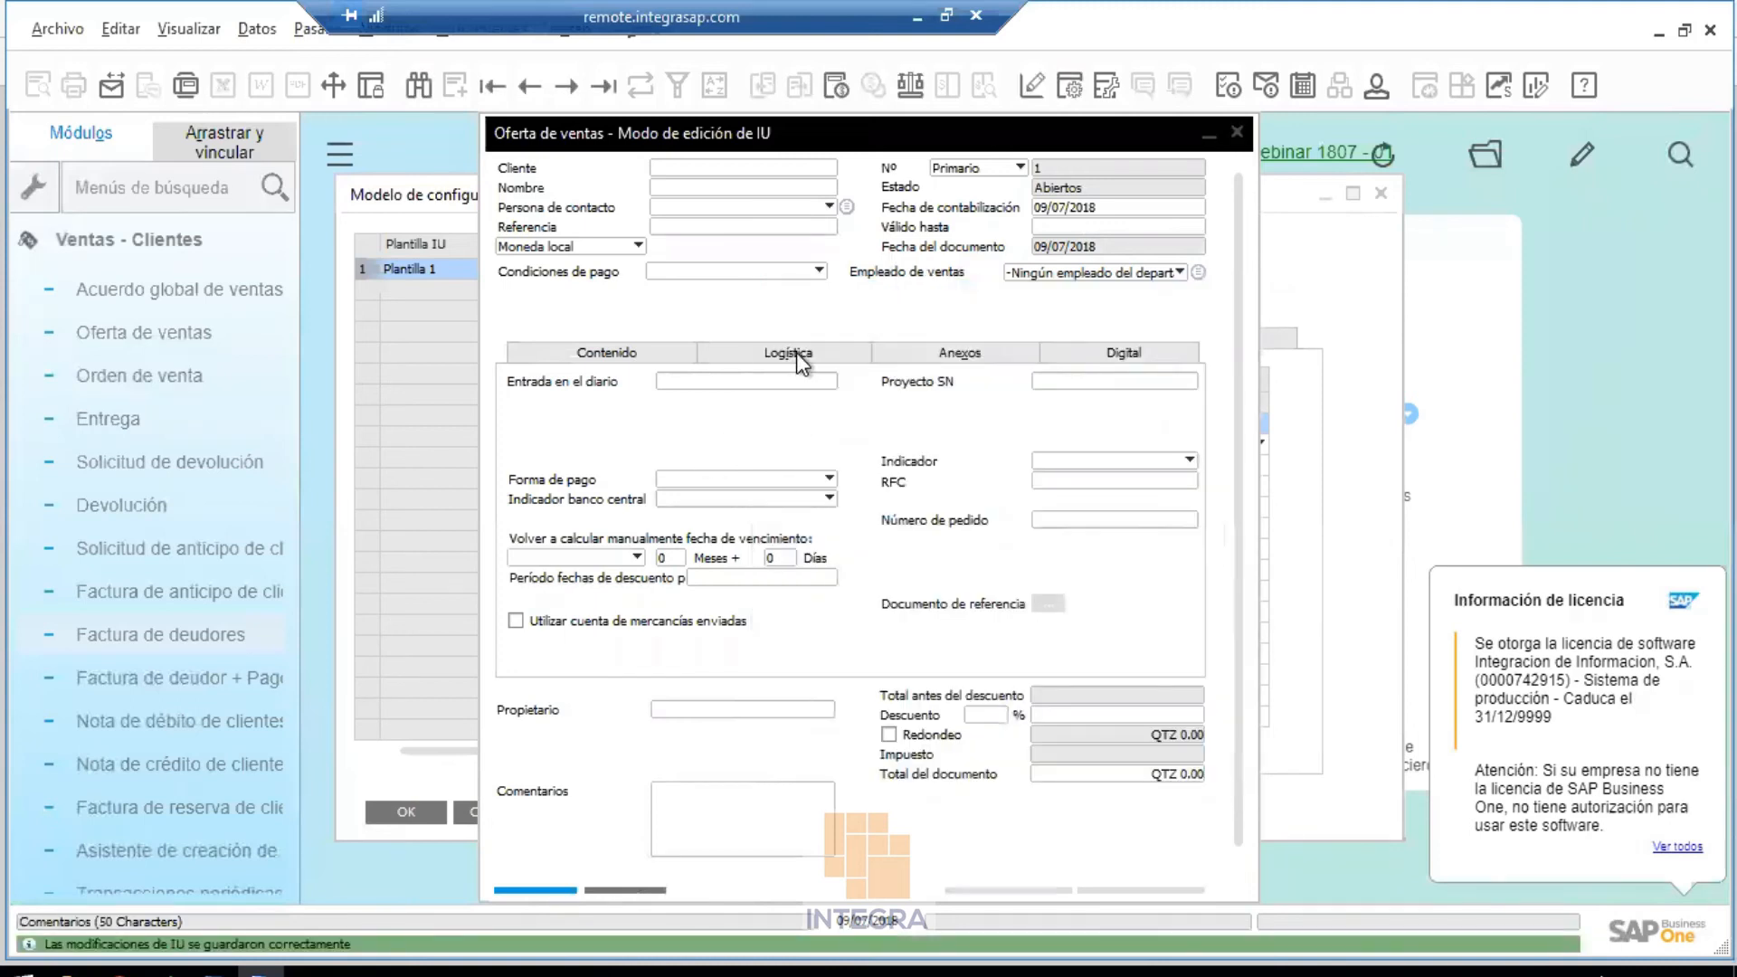
View the quotation's Logística tab and its layout options menu
click(796, 351)
right_click(1007, 559)
click(924, 594)
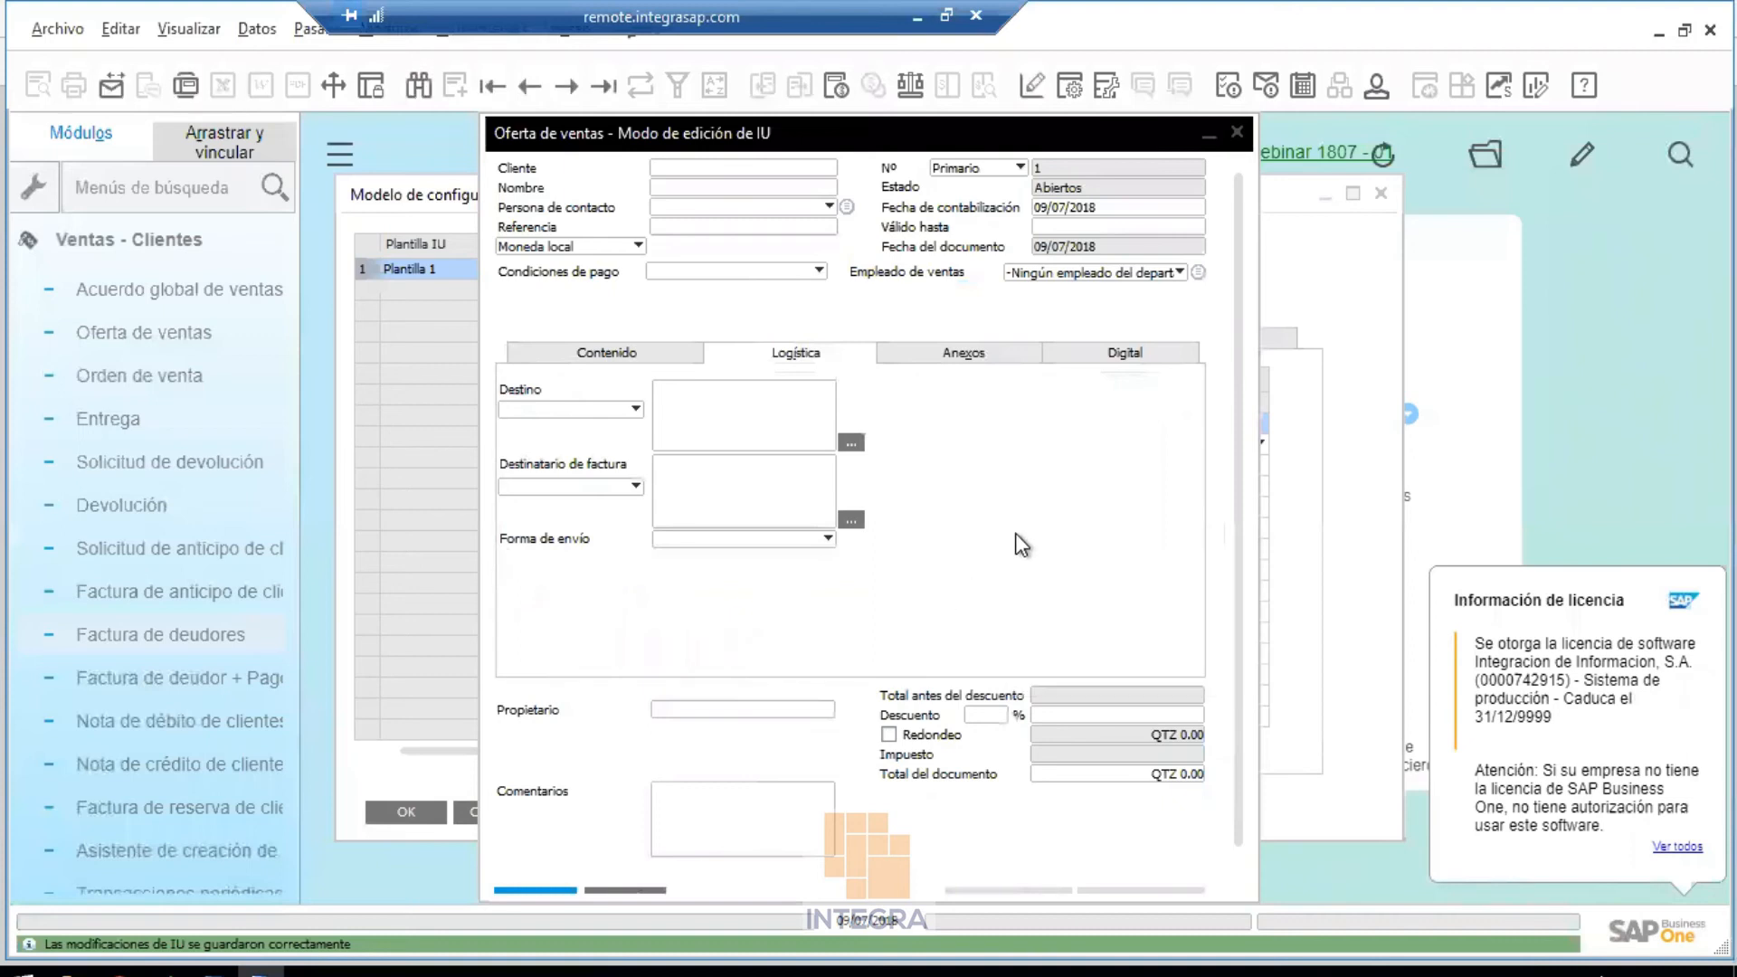
Try showing Nombre canal SN and Contacto canal SN, then leave both hidden and save with OK
click(1073, 88)
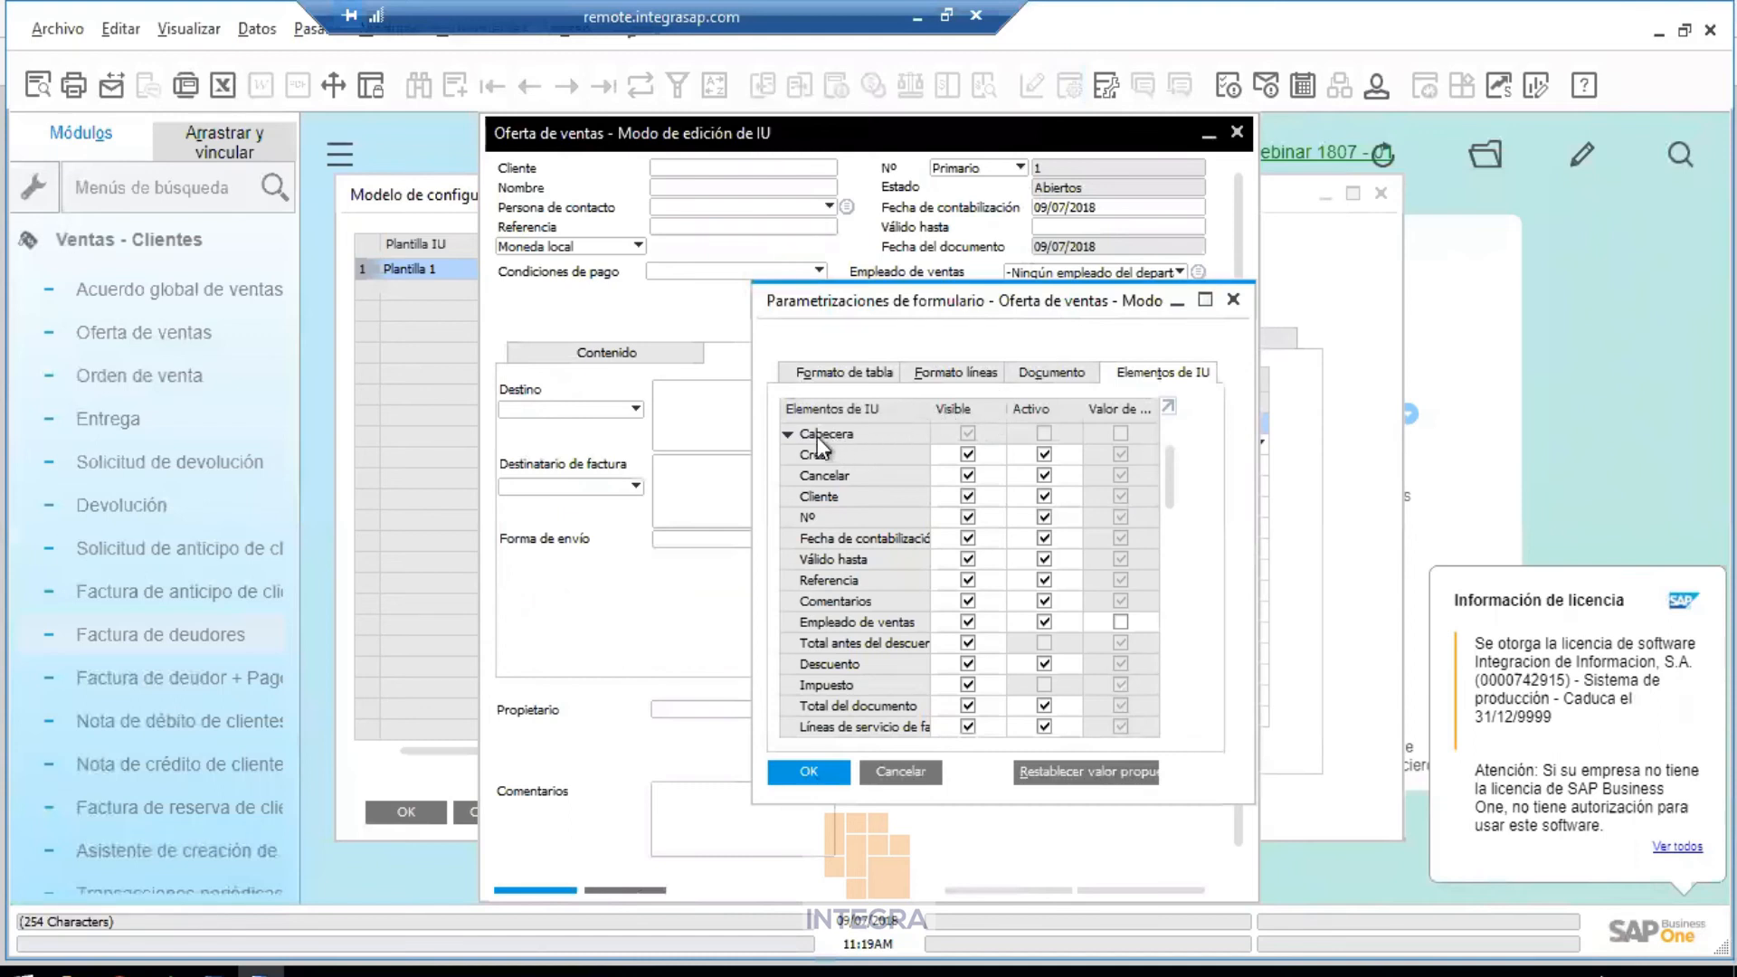
click(789, 435)
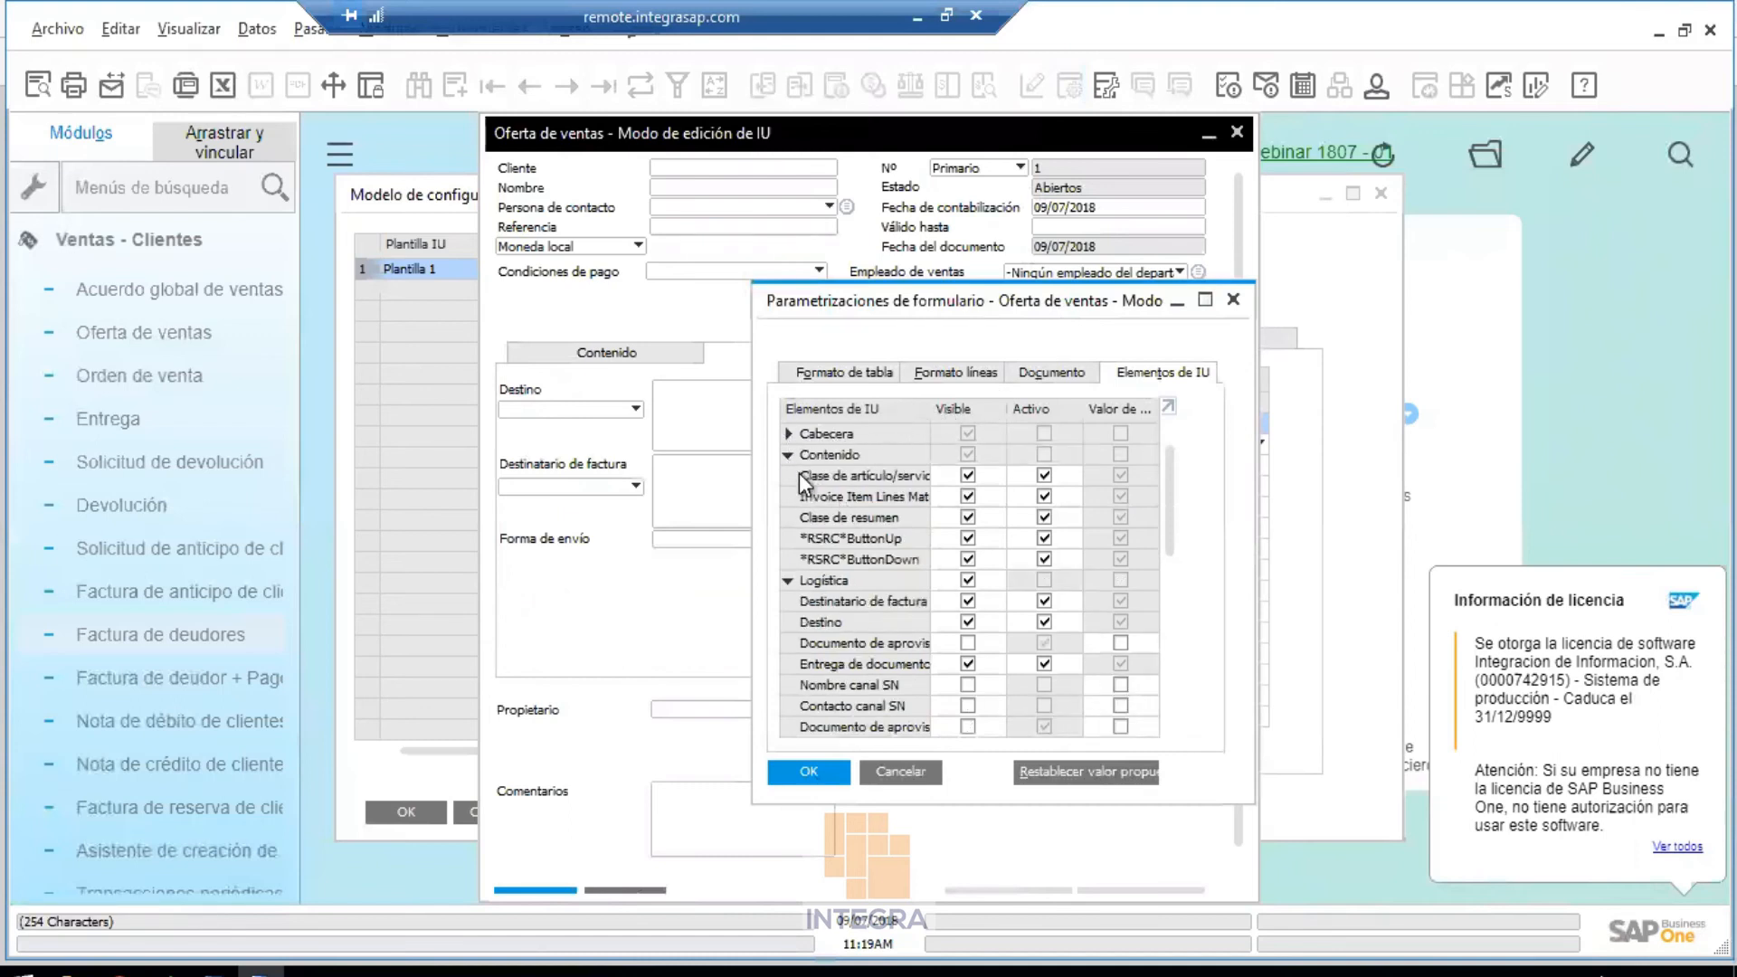
scroll(867, 562, down, 2)
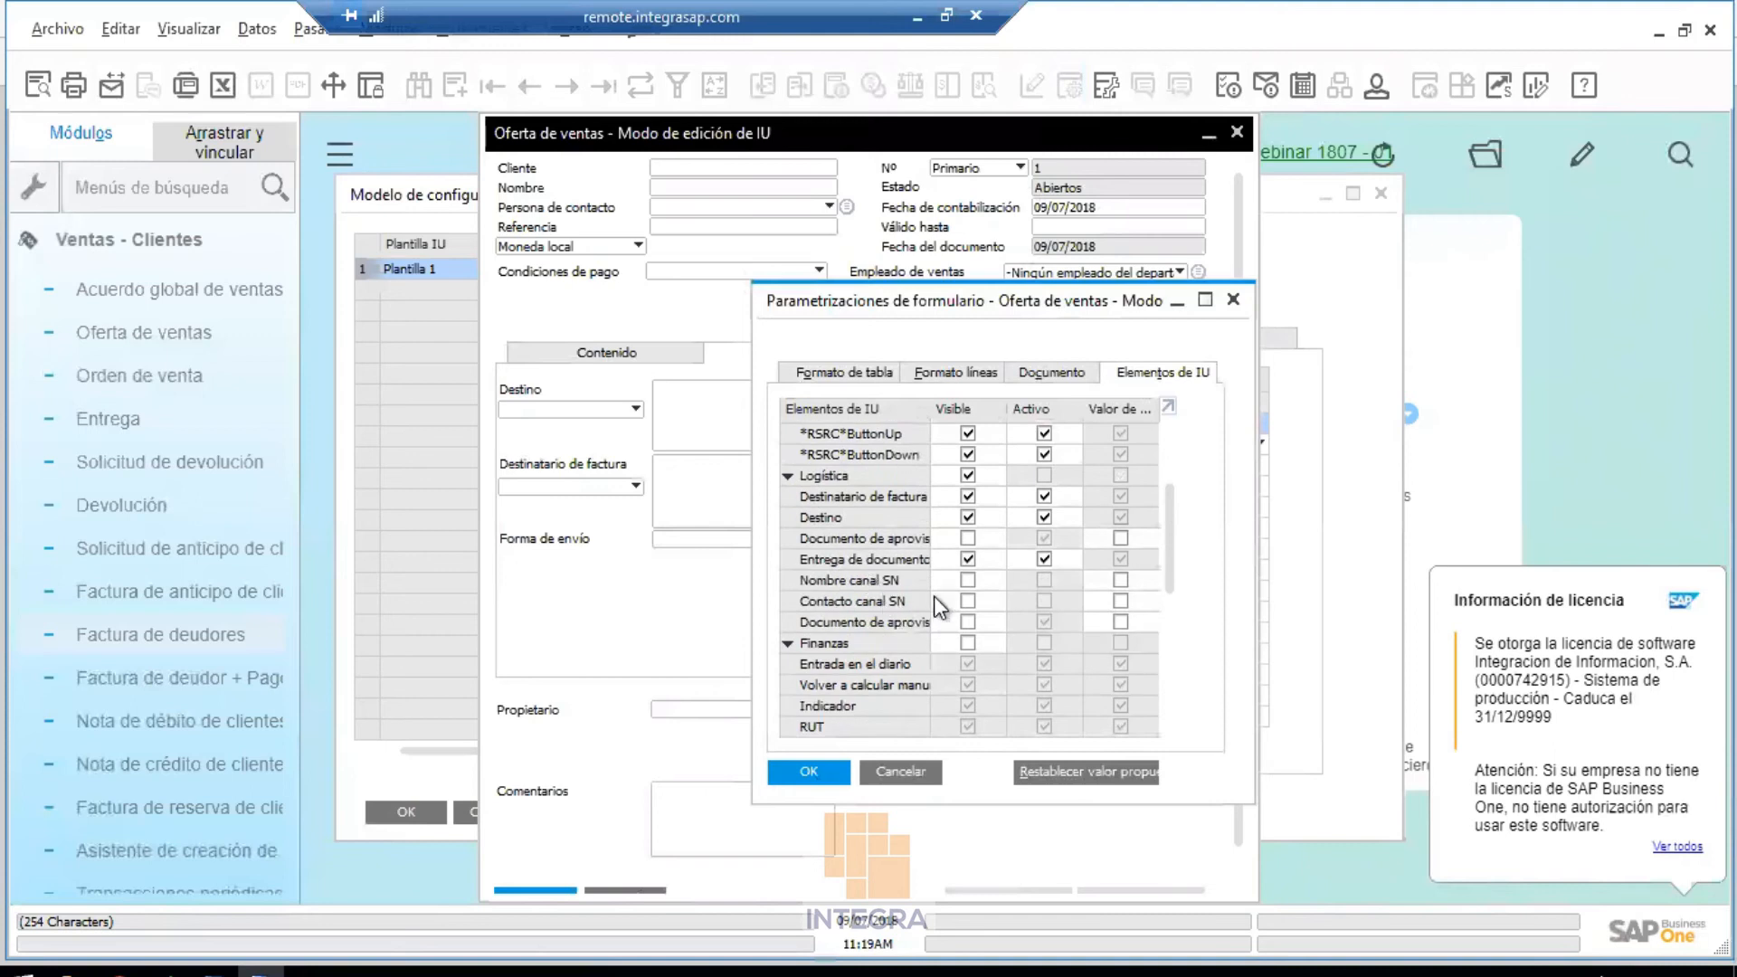
click(968, 580)
drag(1116, 286, 1569, 183)
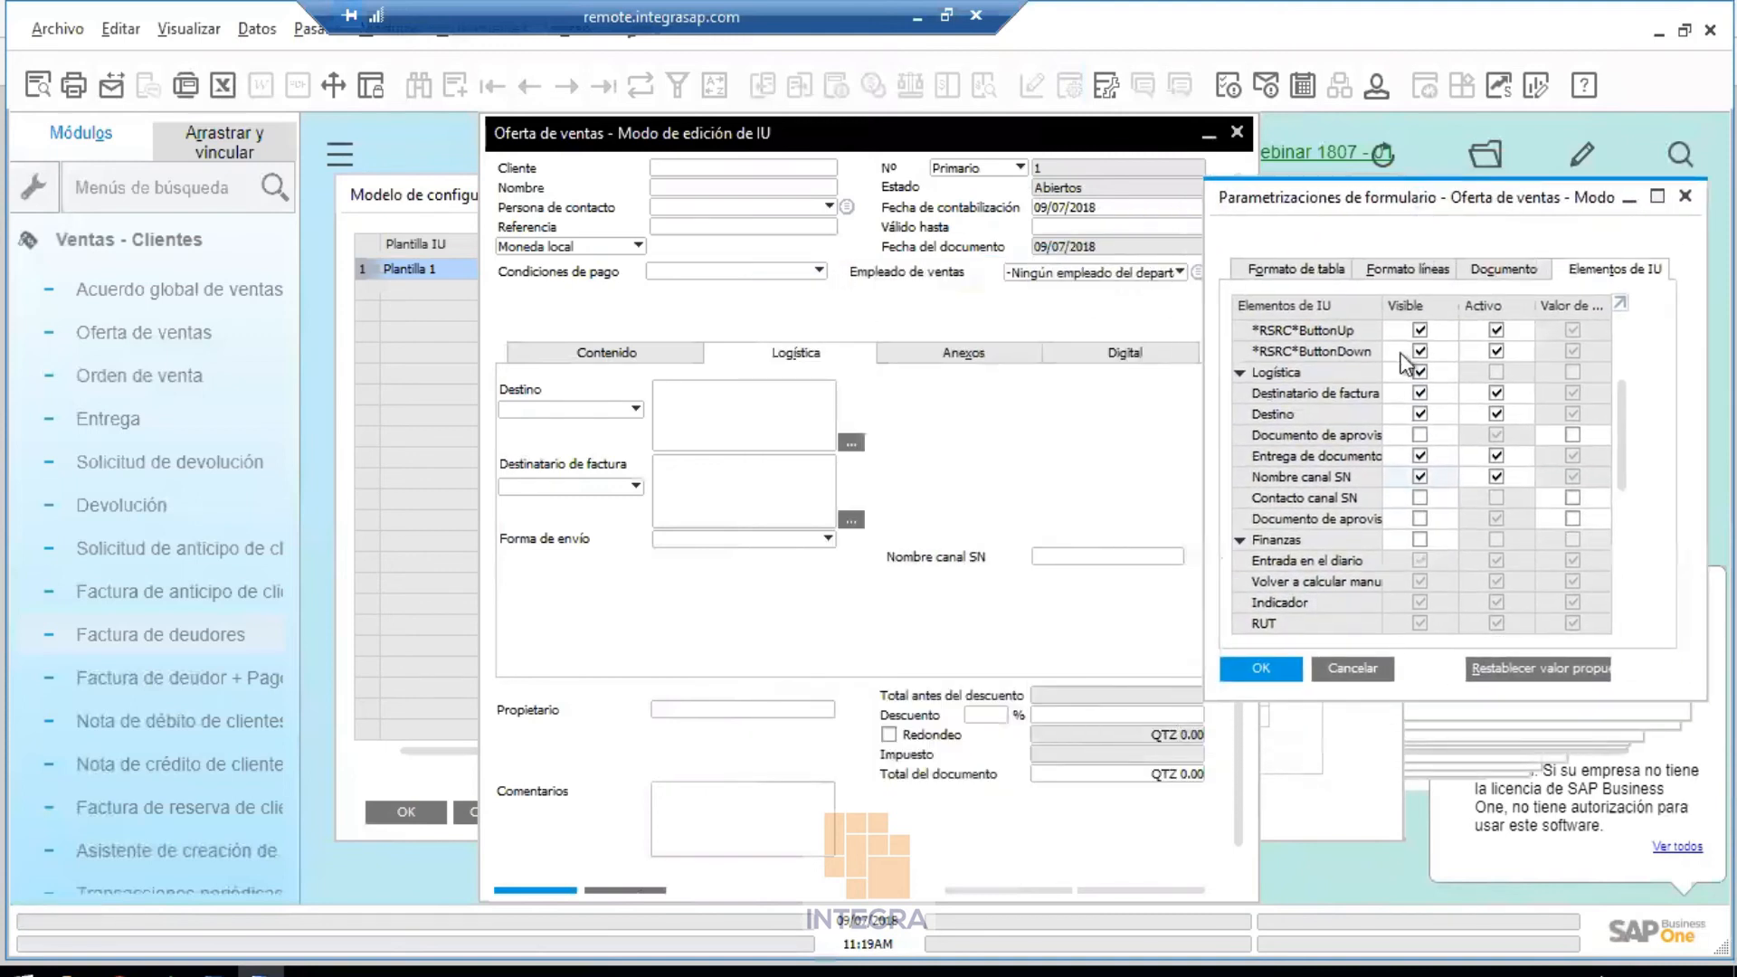
click(1420, 497)
click(1422, 497)
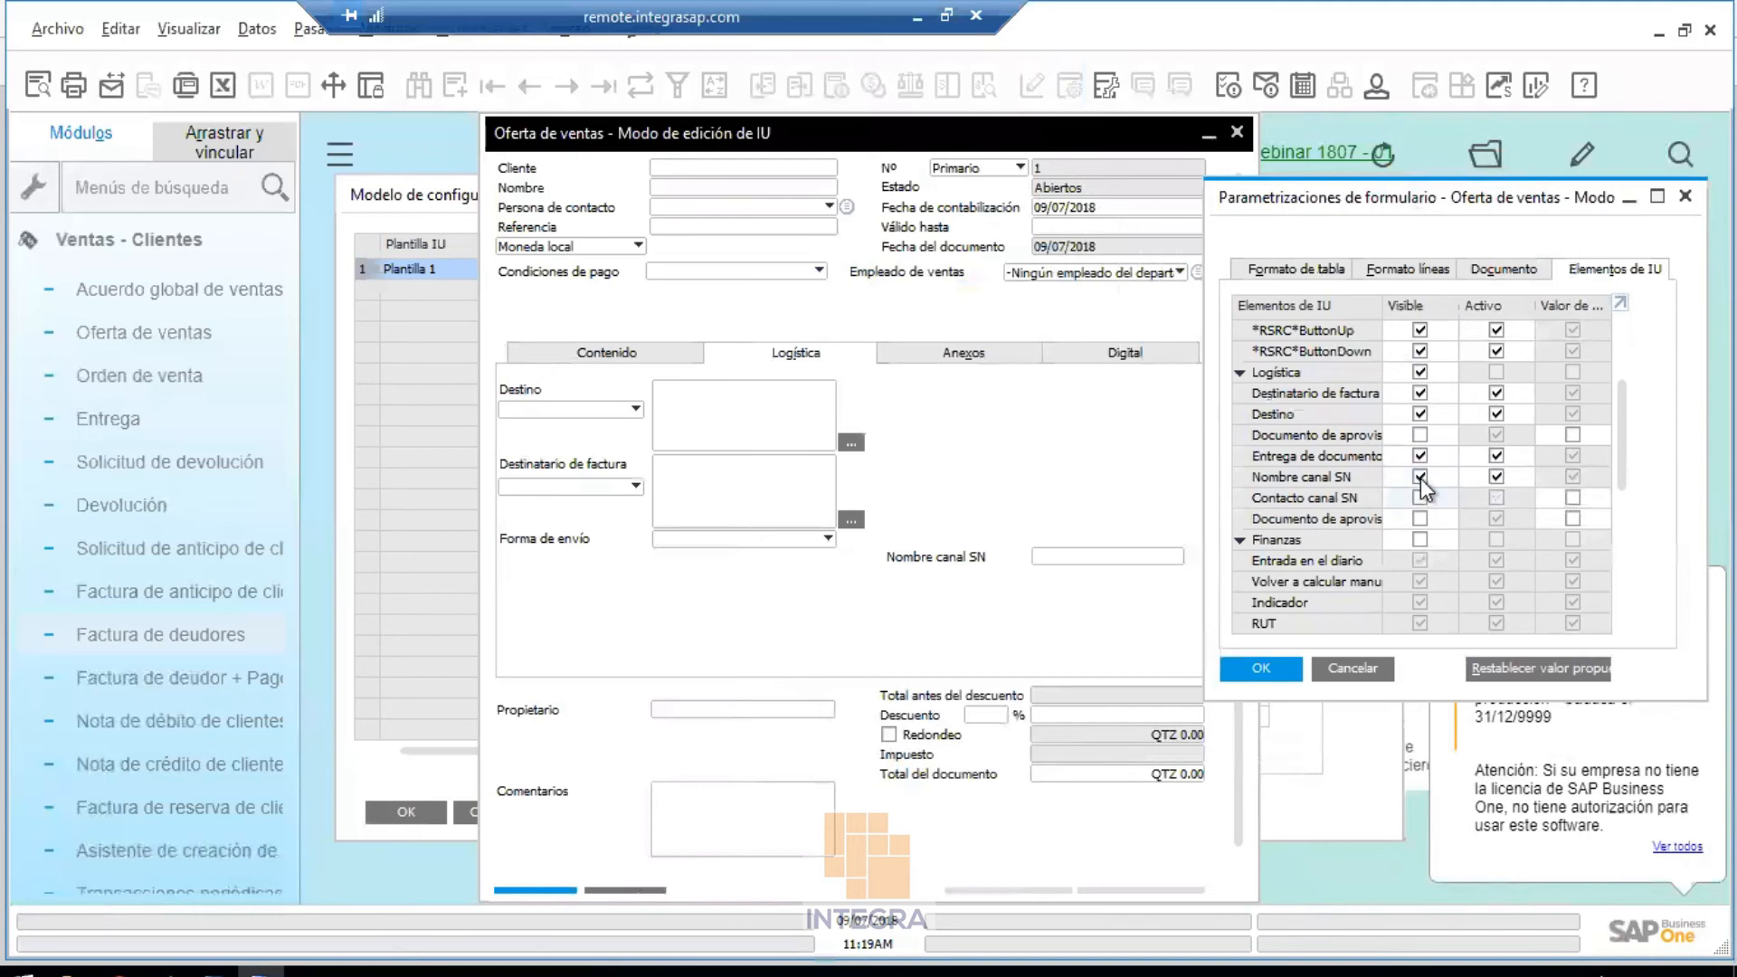
click(1421, 477)
click(1267, 668)
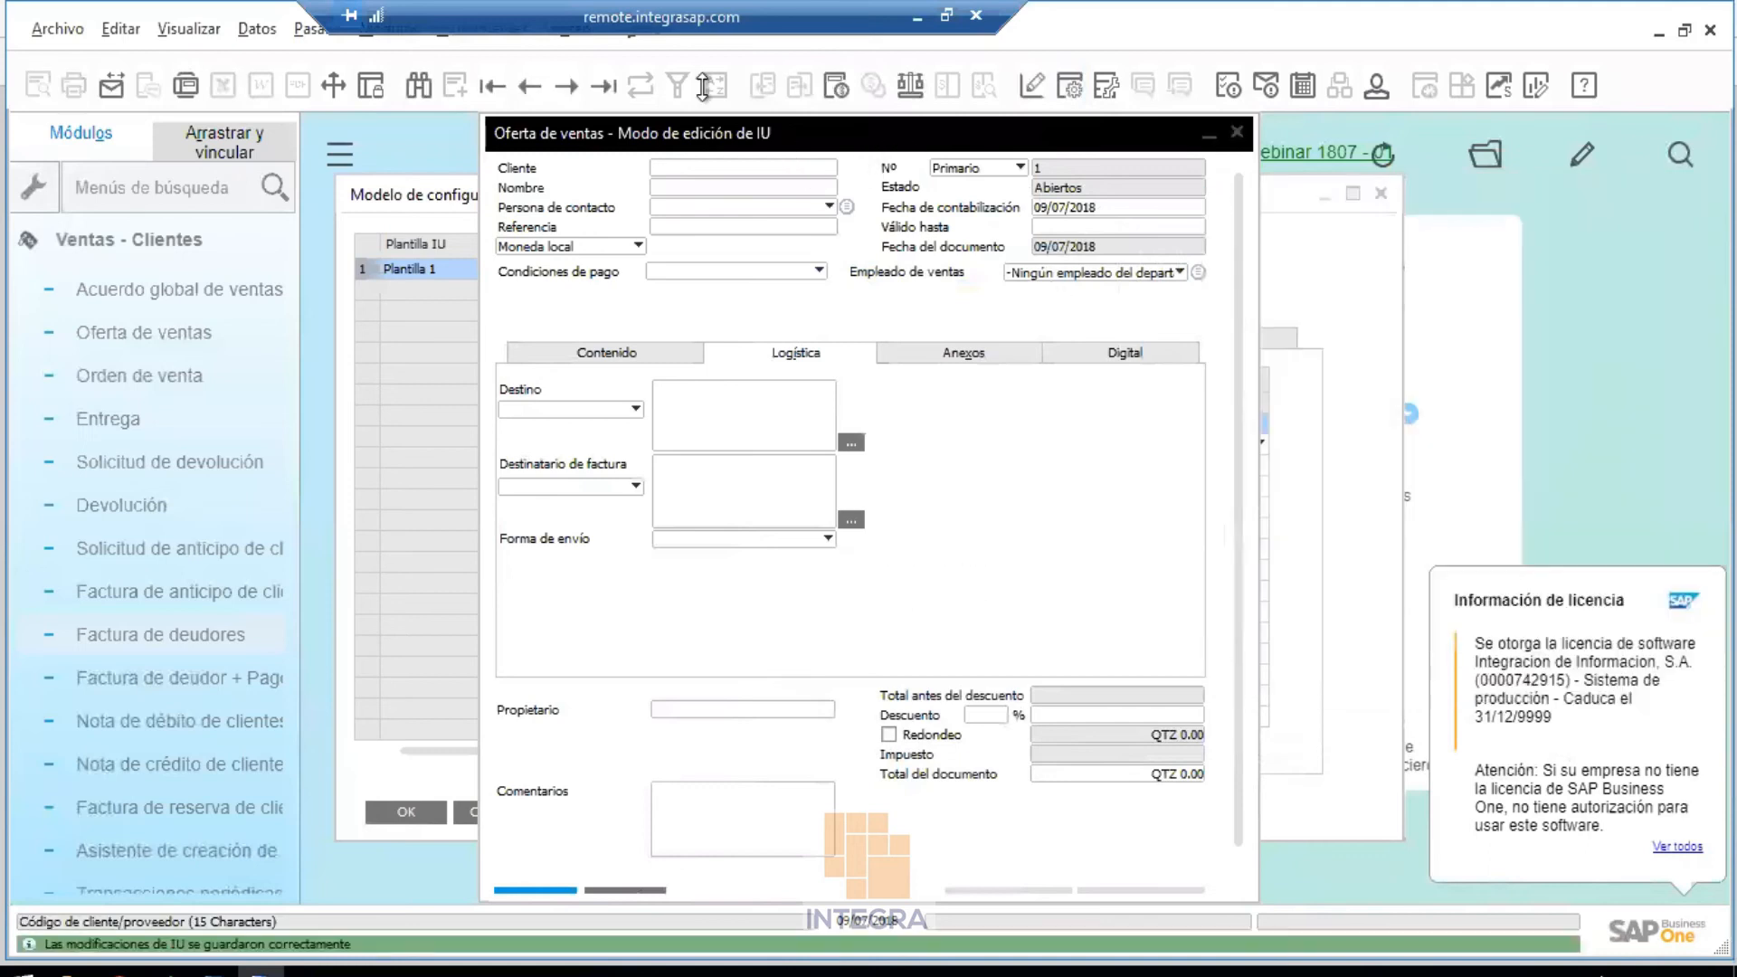
Show the Contenido page of the quotation and switch over to the slide show
click(621, 351)
click(688, 312)
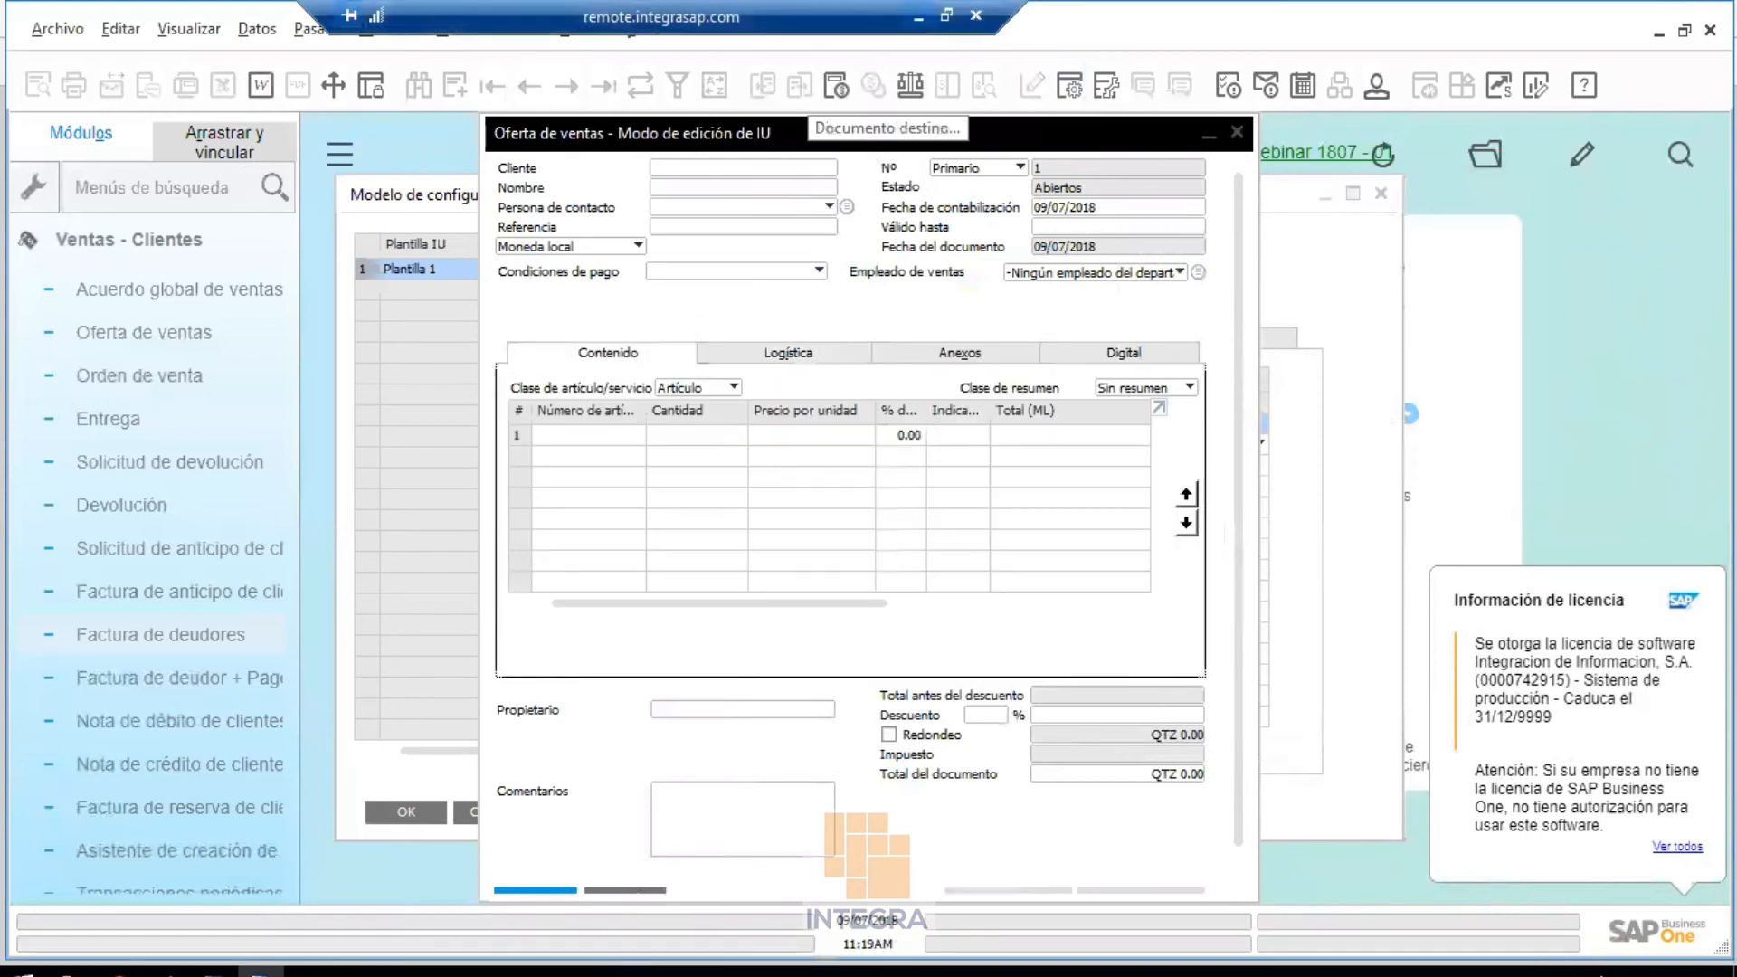
key(alt+Tab)
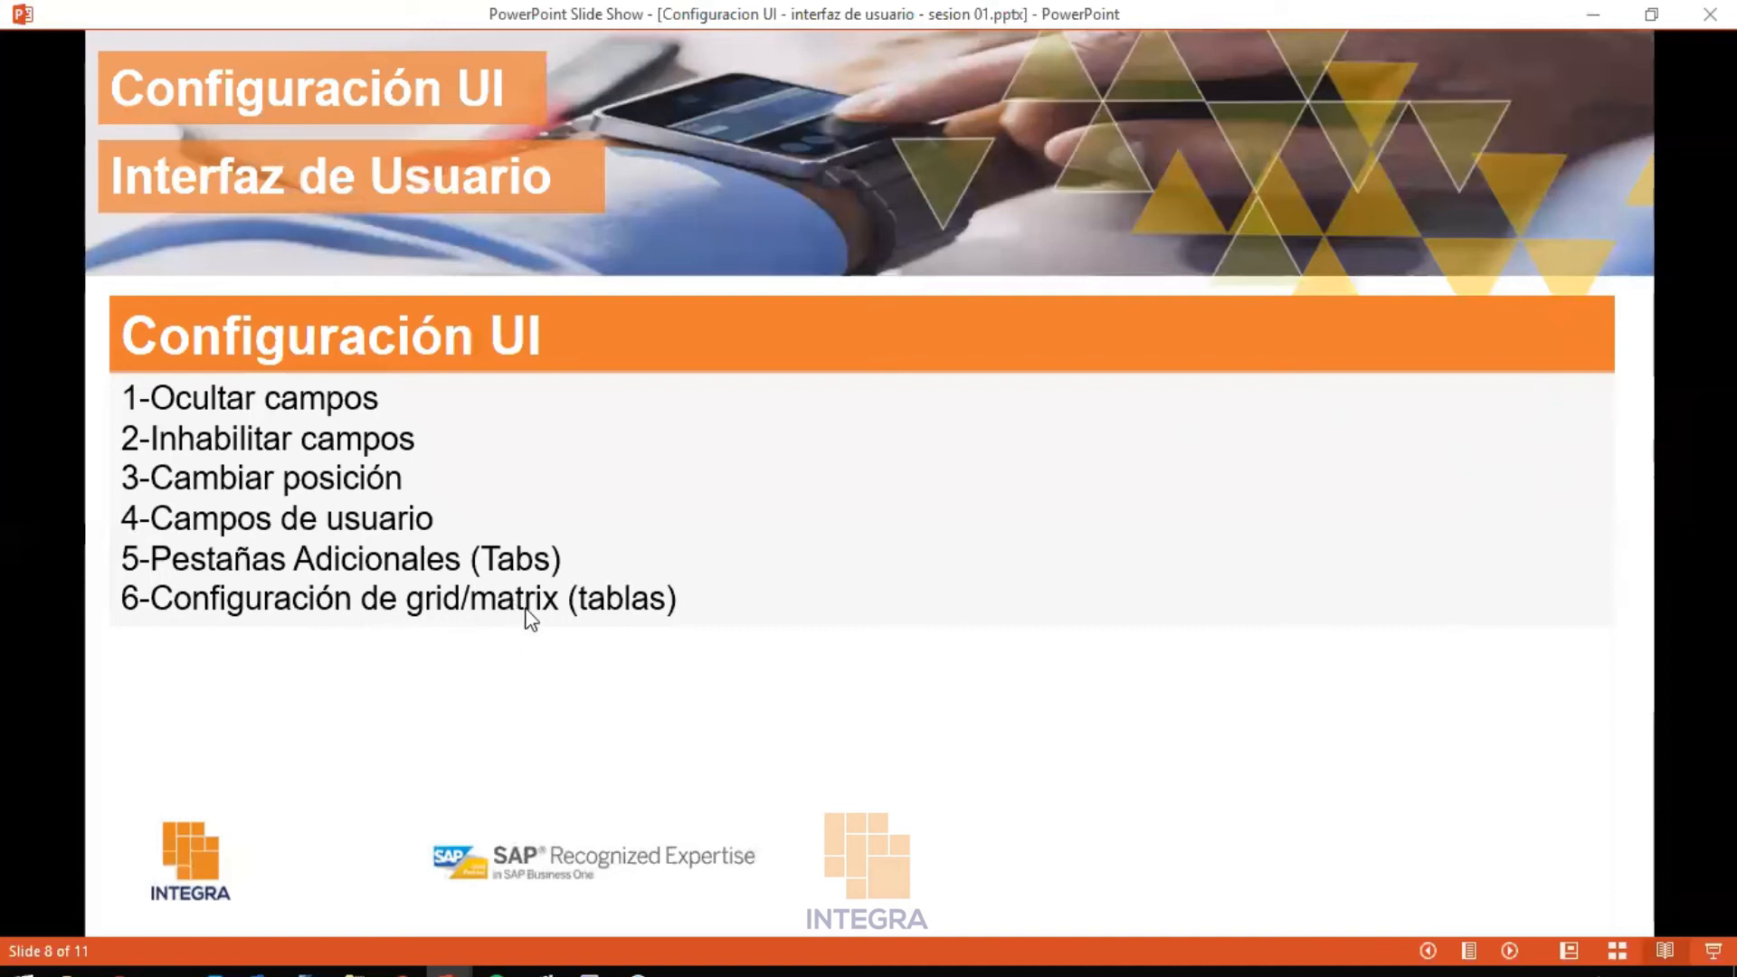
In Formato de tabla, make Descripción del artículo, Precio bruto después del descuento and Almacén visible
click(593, 969)
click(389, 936)
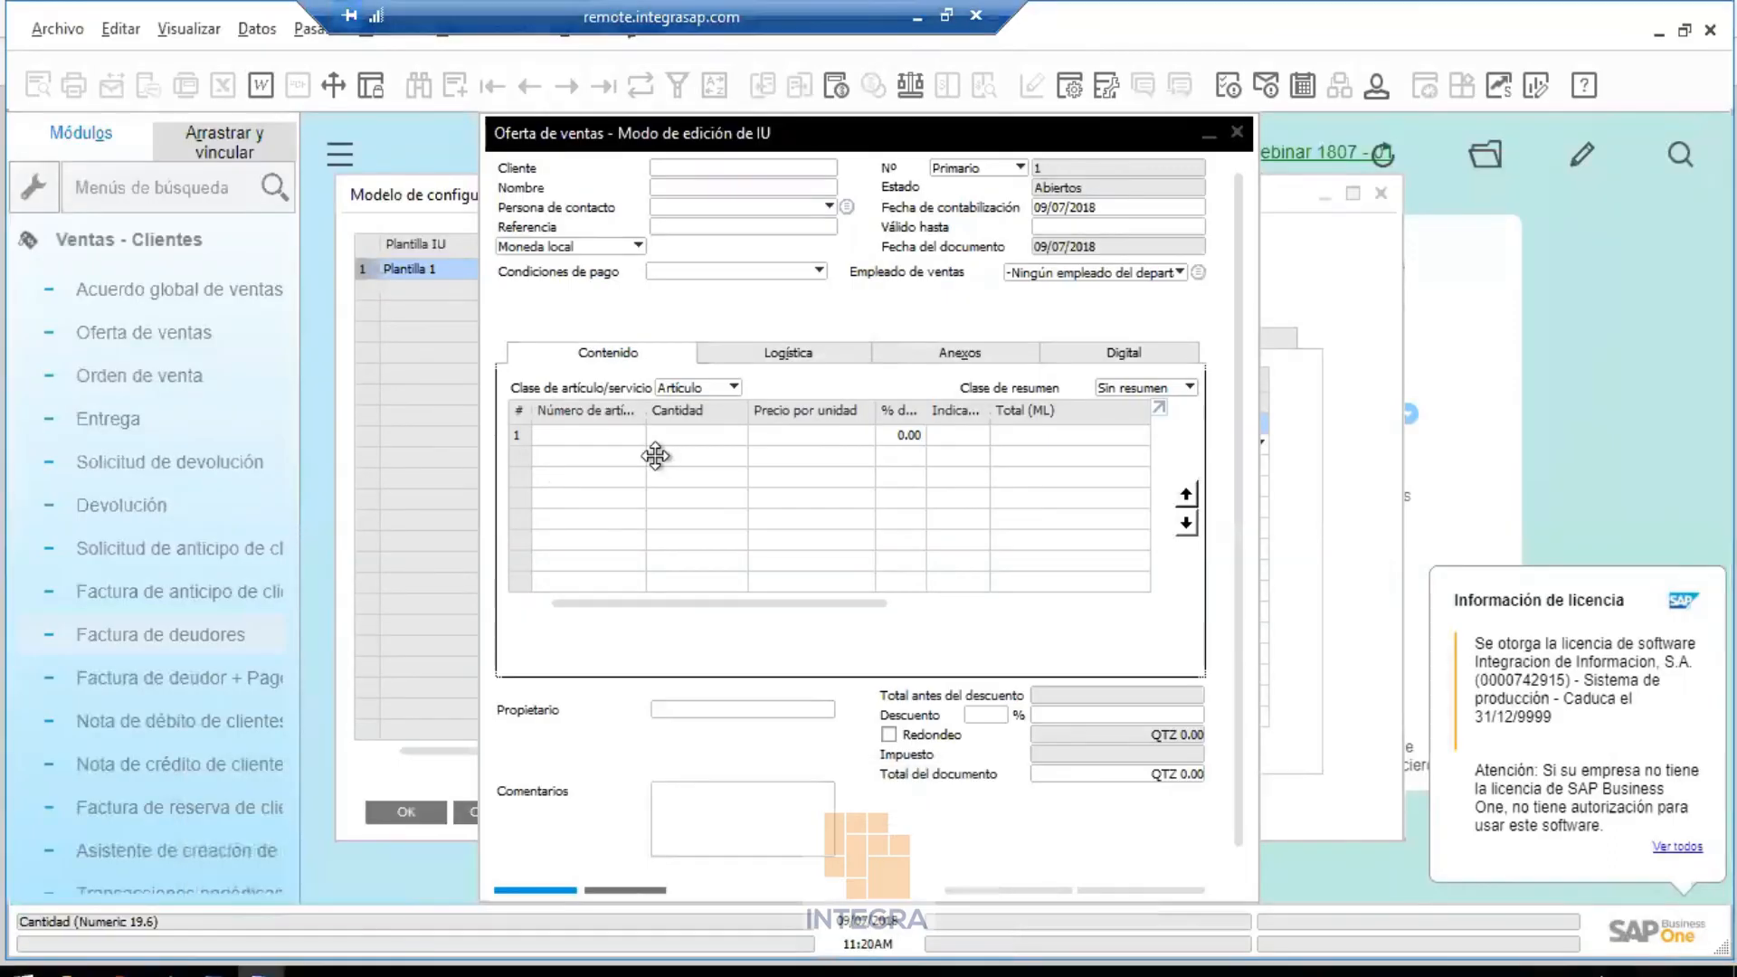
click(1078, 96)
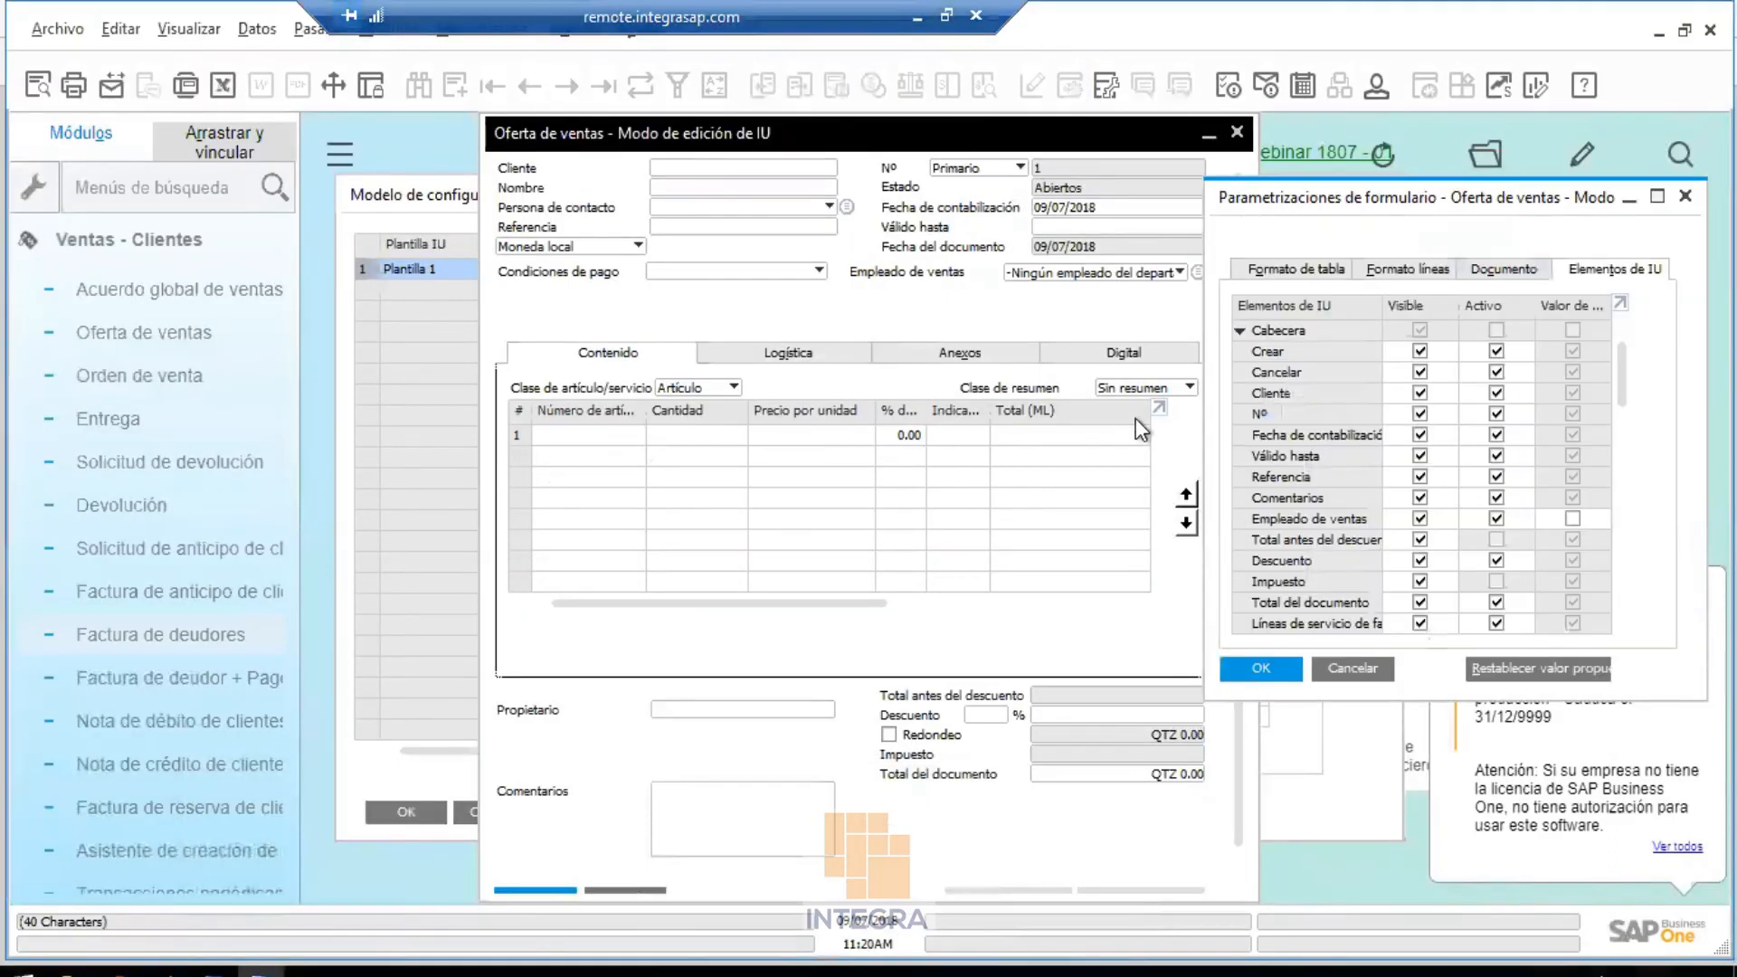
click(1329, 272)
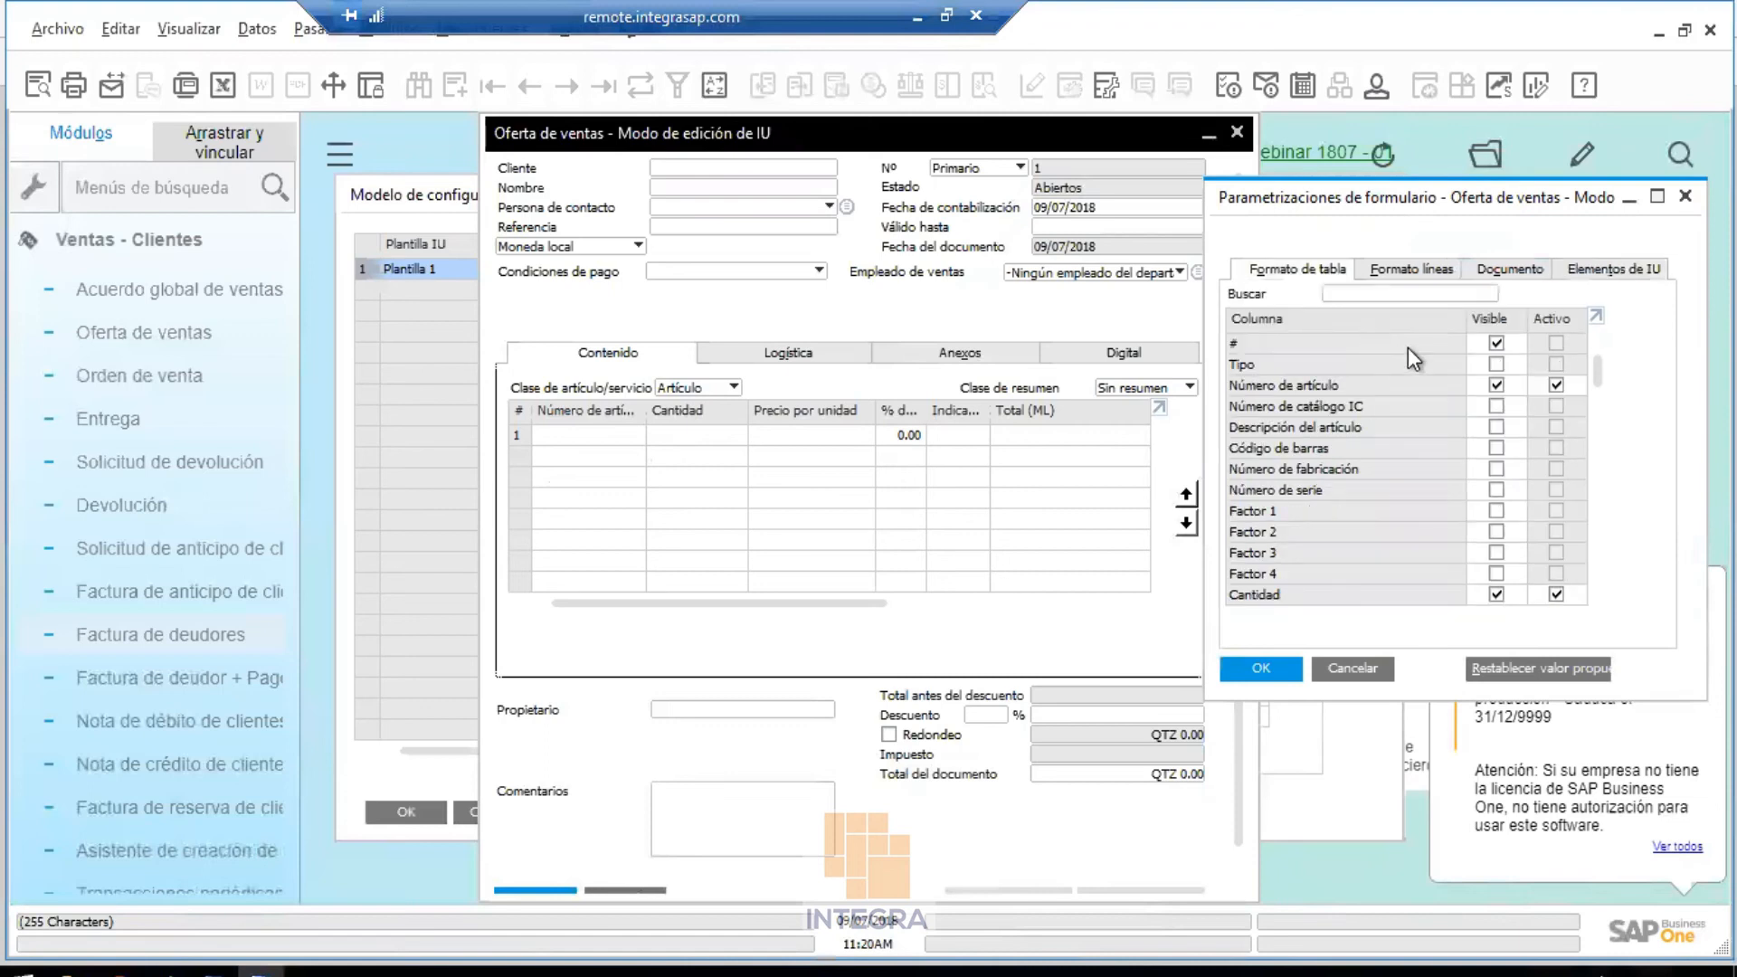
click(1496, 427)
scroll(1446, 465, down, 5)
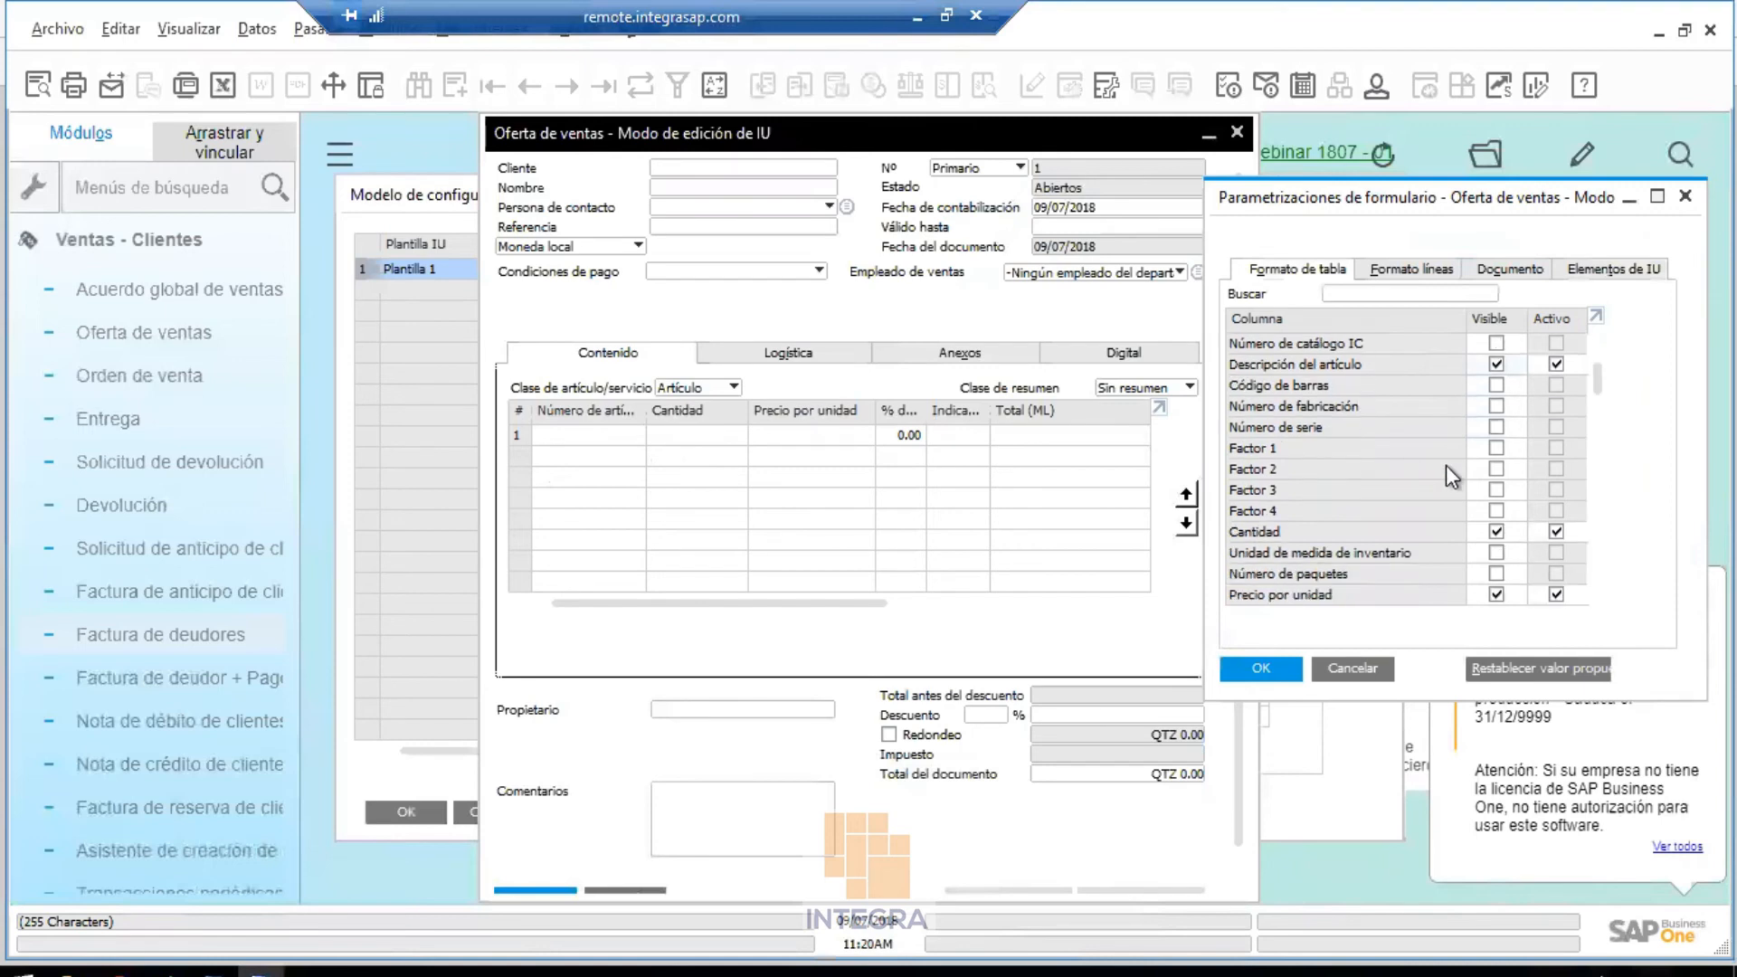
scroll(1445, 465, up, 4)
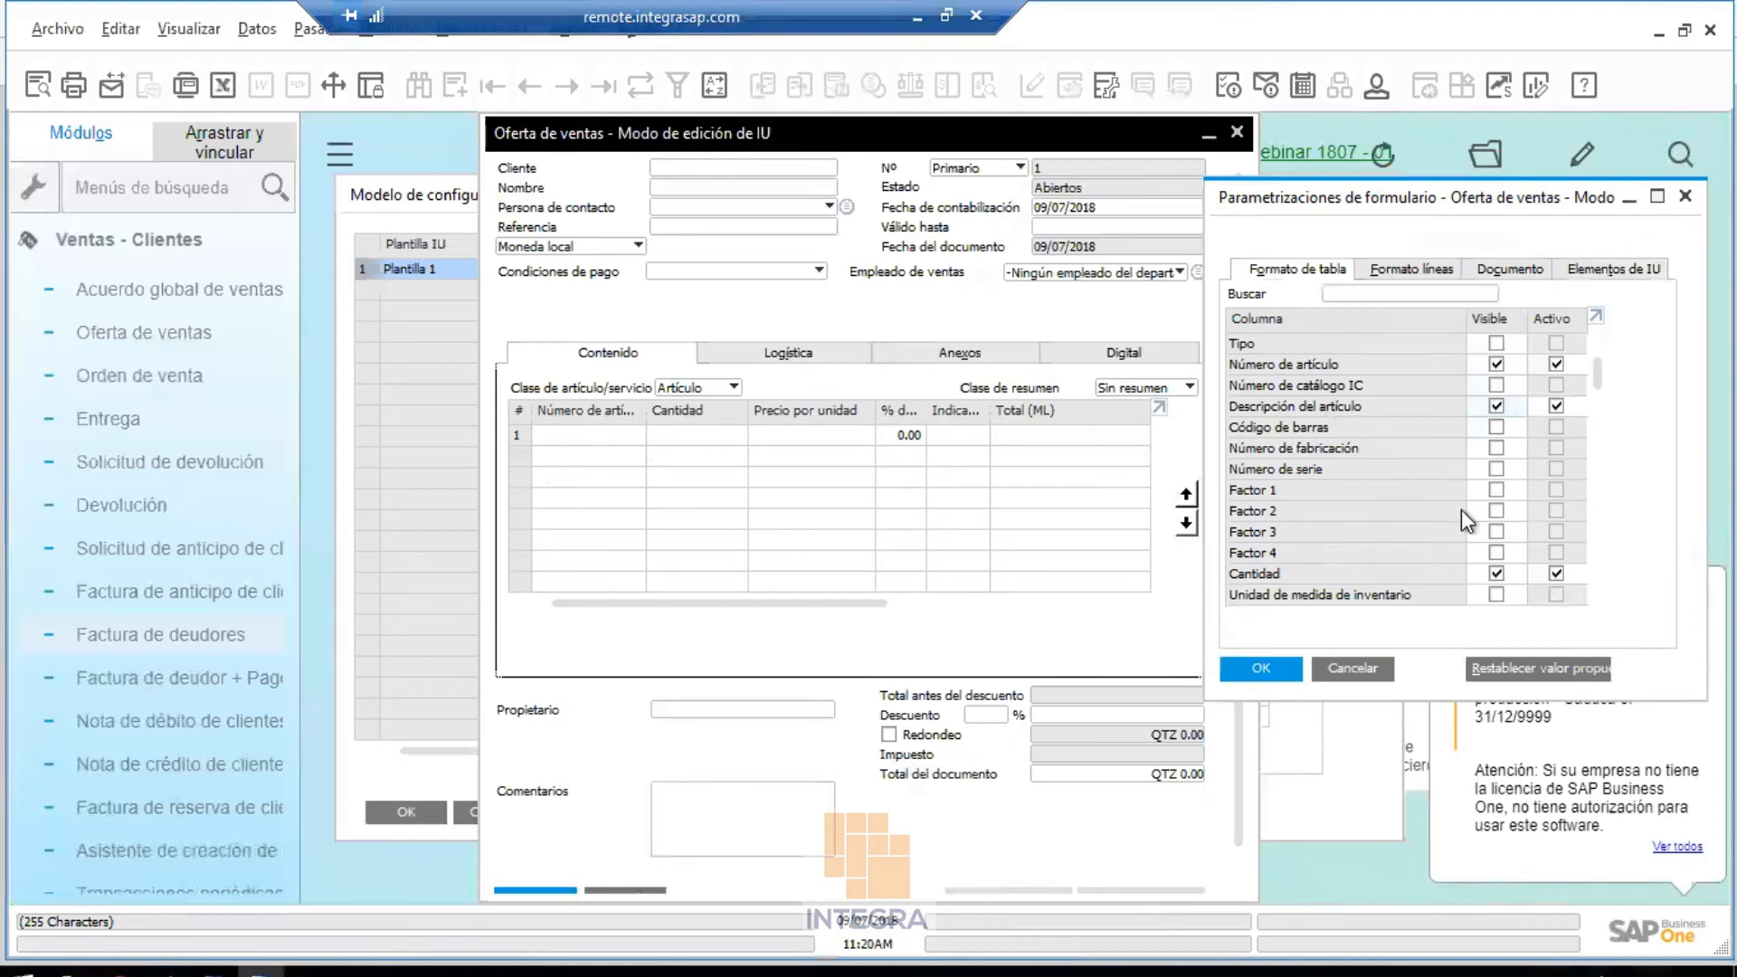
scroll(1462, 508, down, 2)
scroll(1460, 530, down, 4)
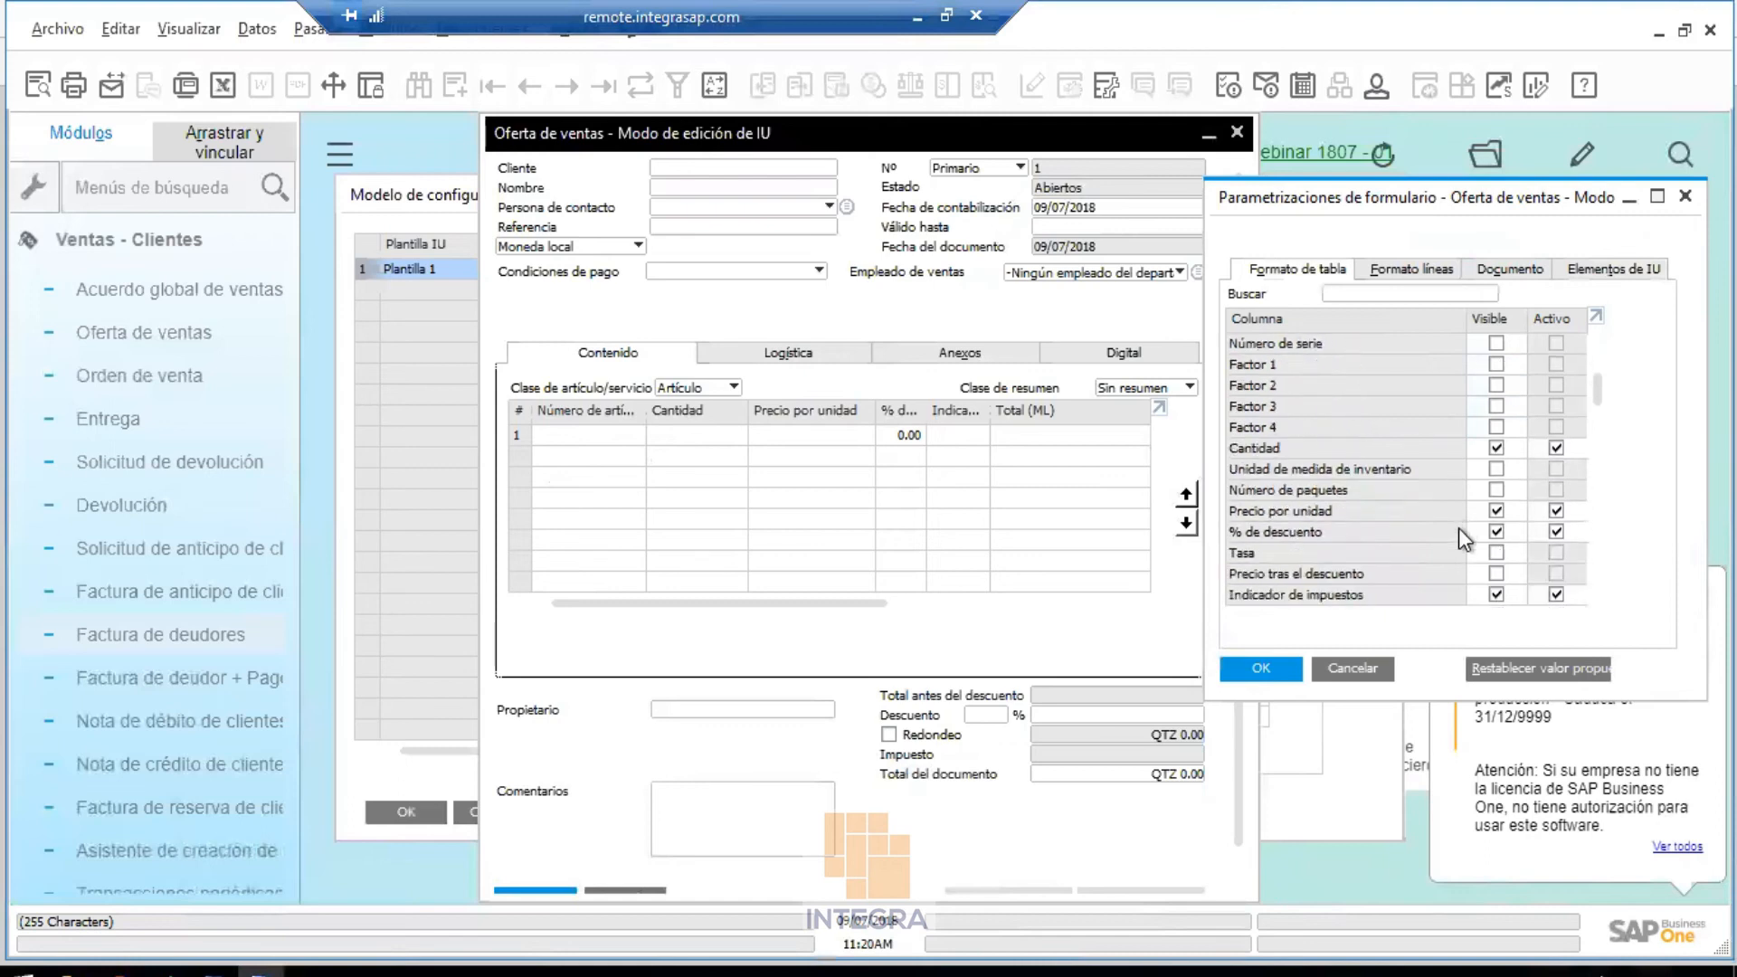
scroll(1495, 534, down, 4)
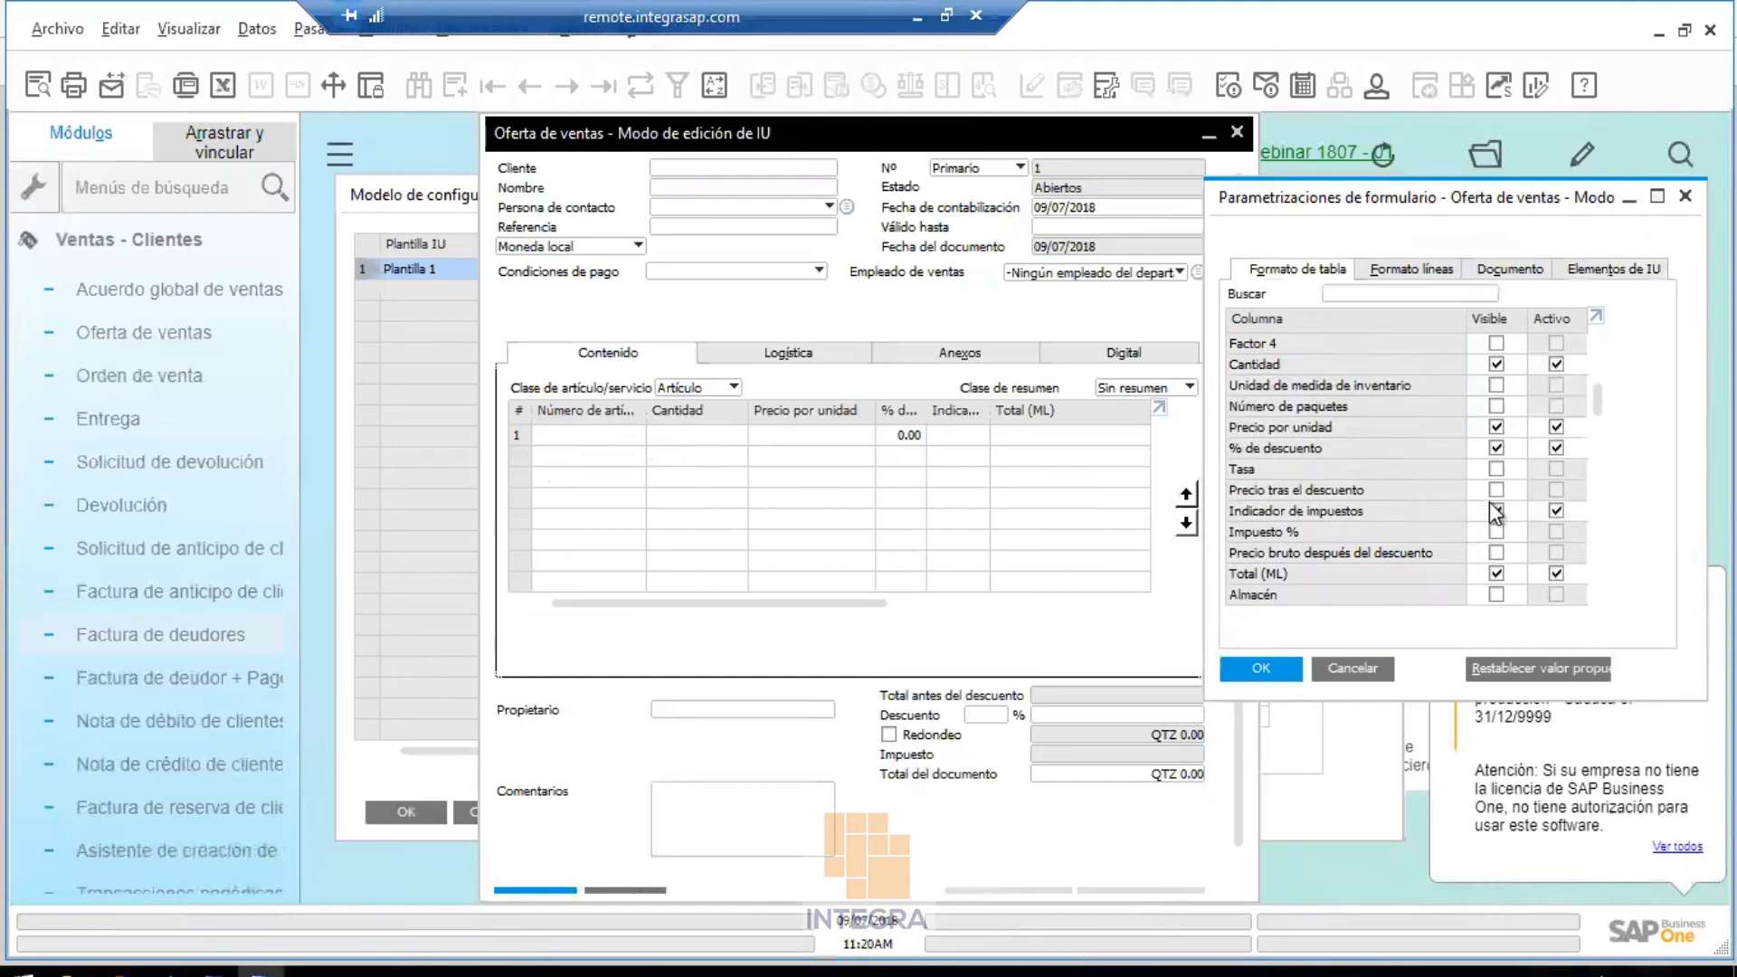
scroll(1479, 546, down, 3)
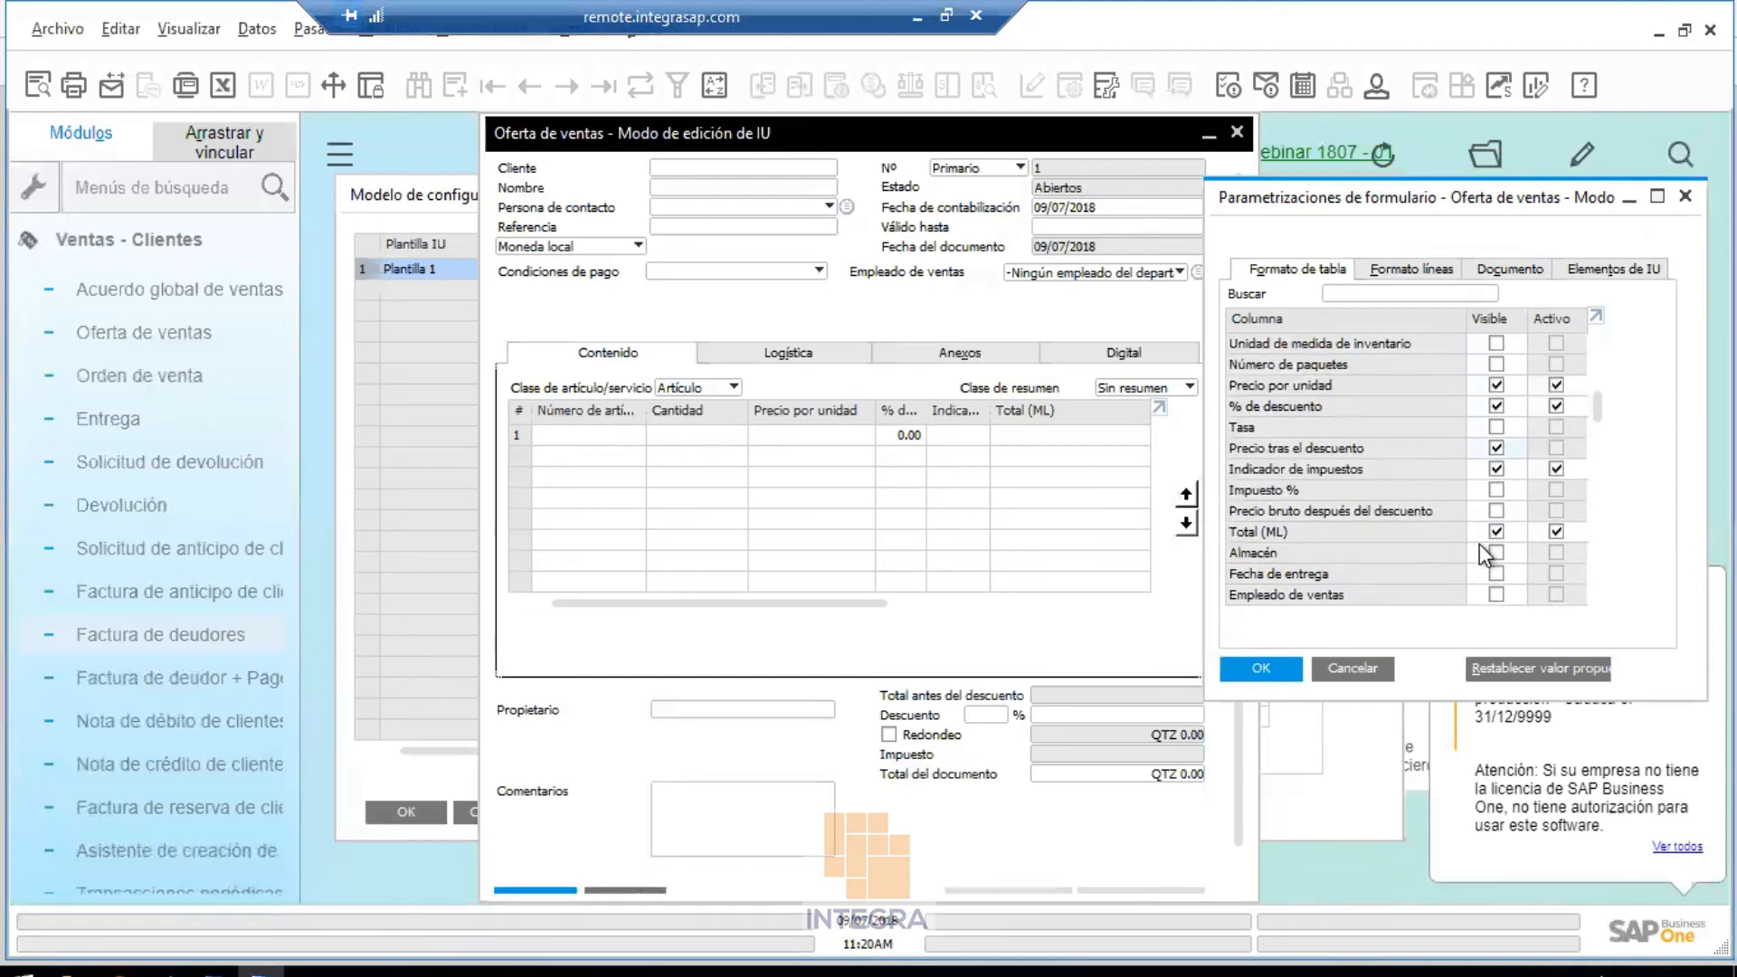
click(1496, 491)
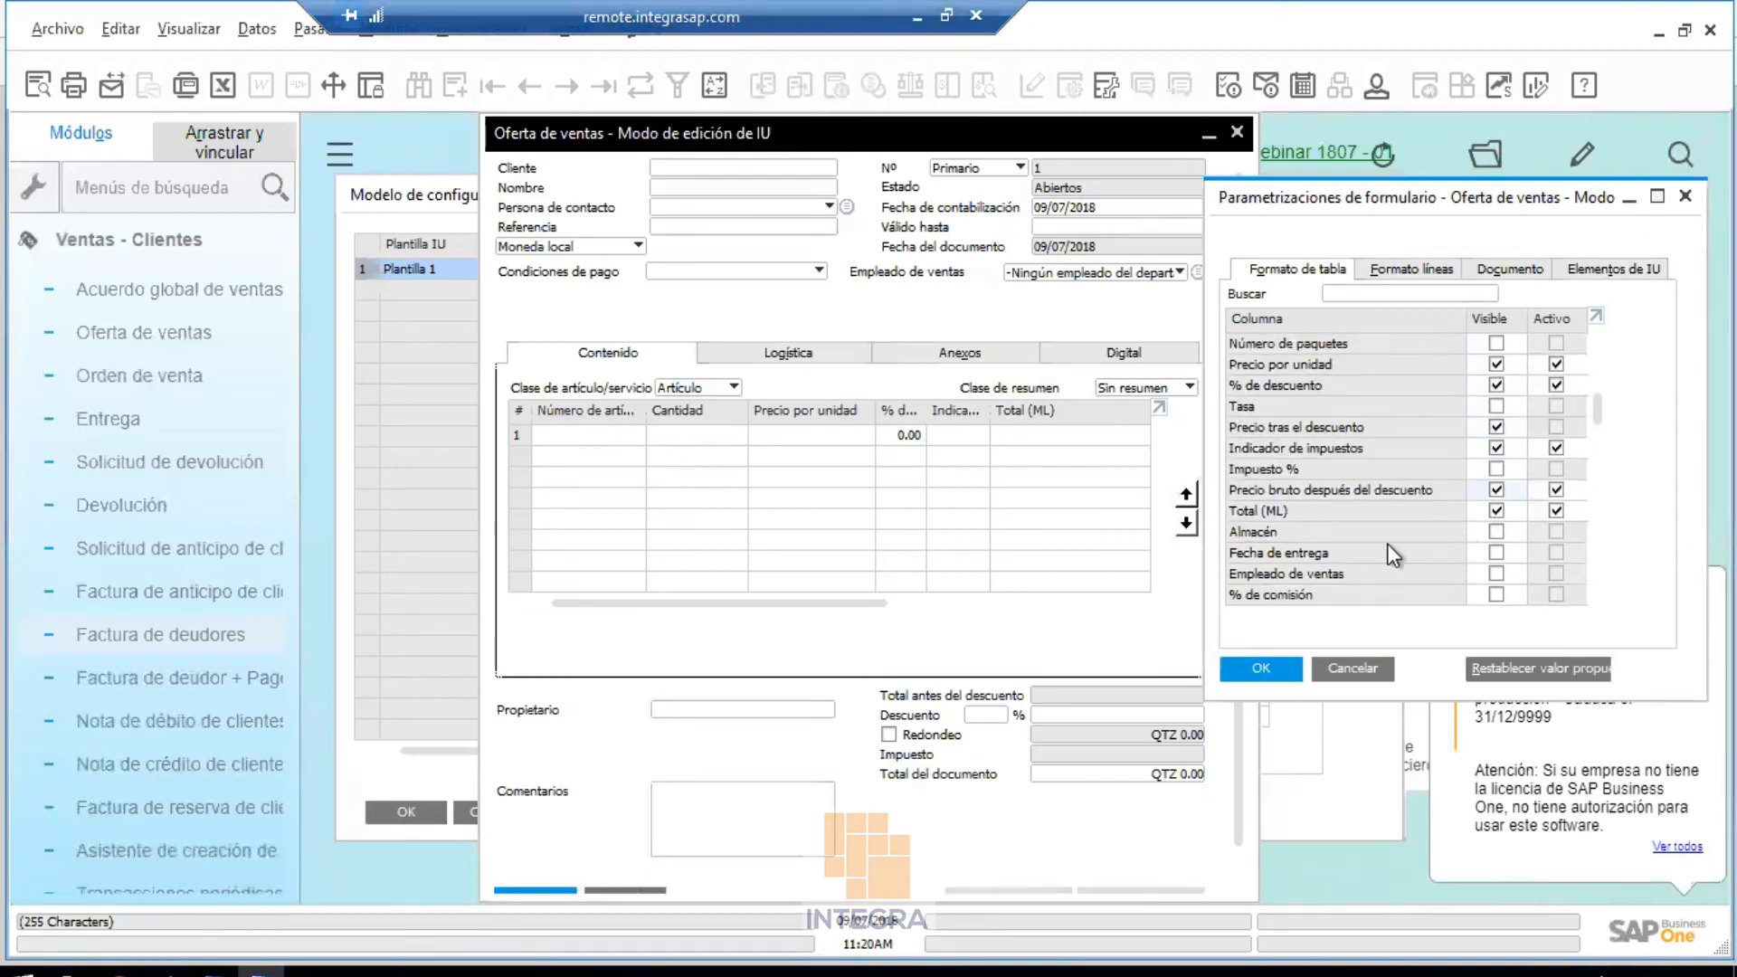
click(1496, 532)
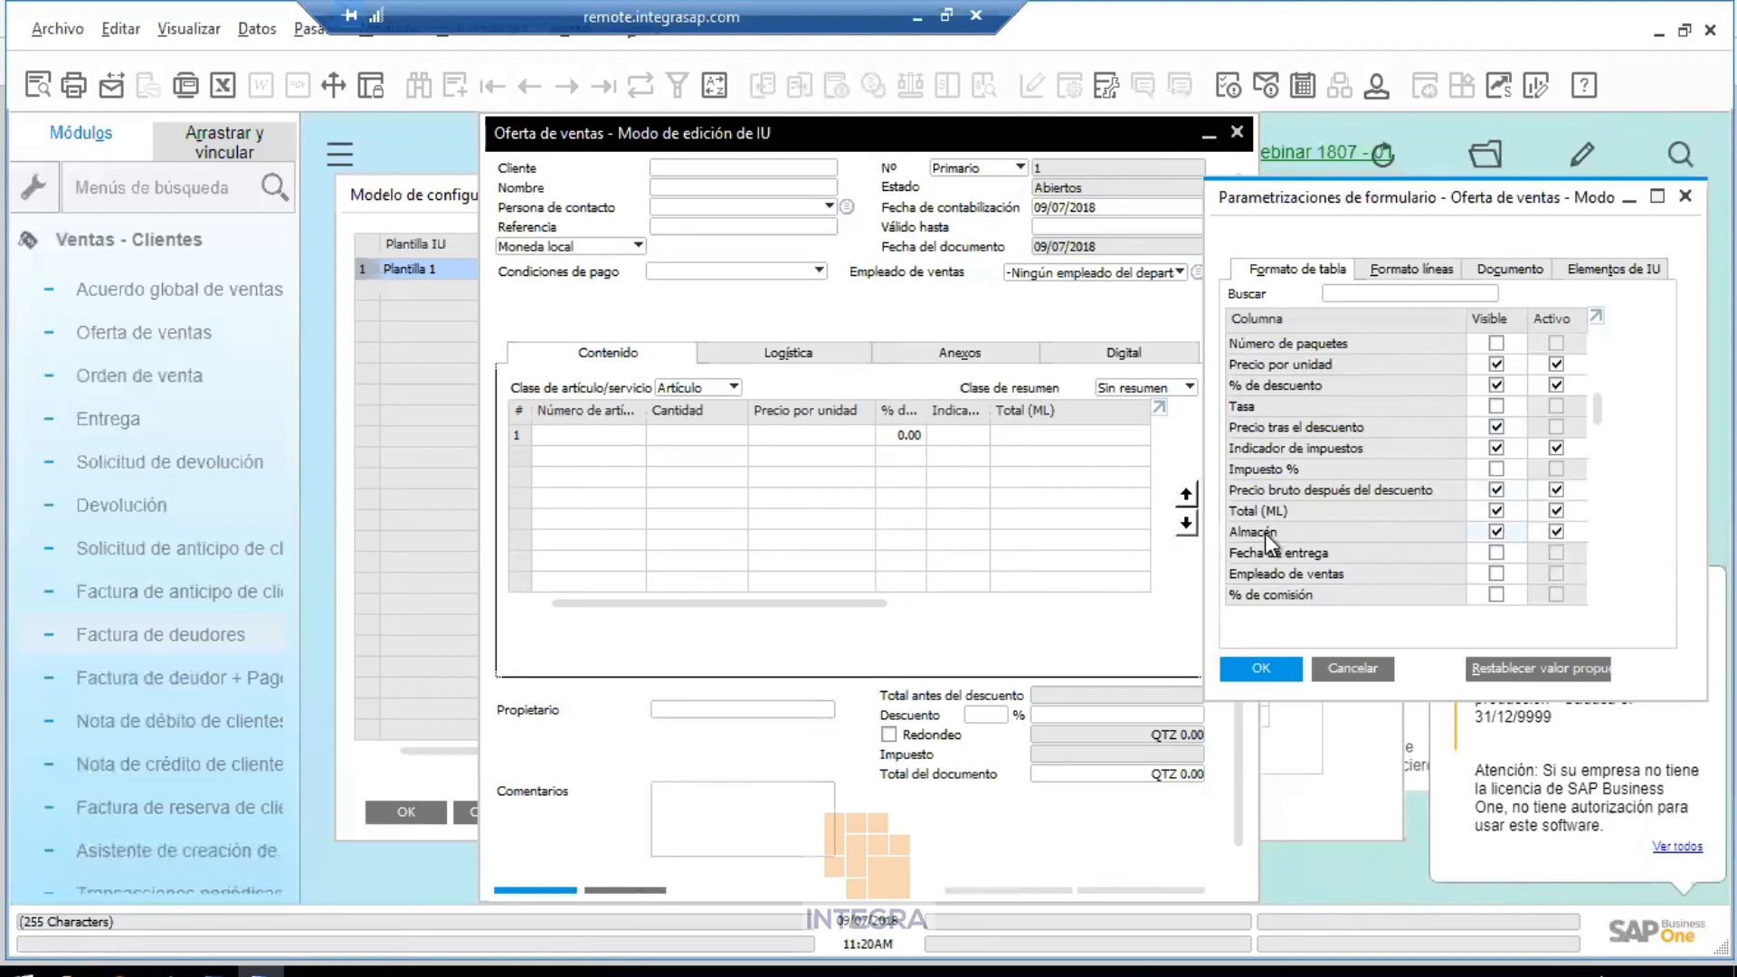
Move the Almacén column right after Descripción del artículo and apply with OK
drag(1264, 320, 1284, 322)
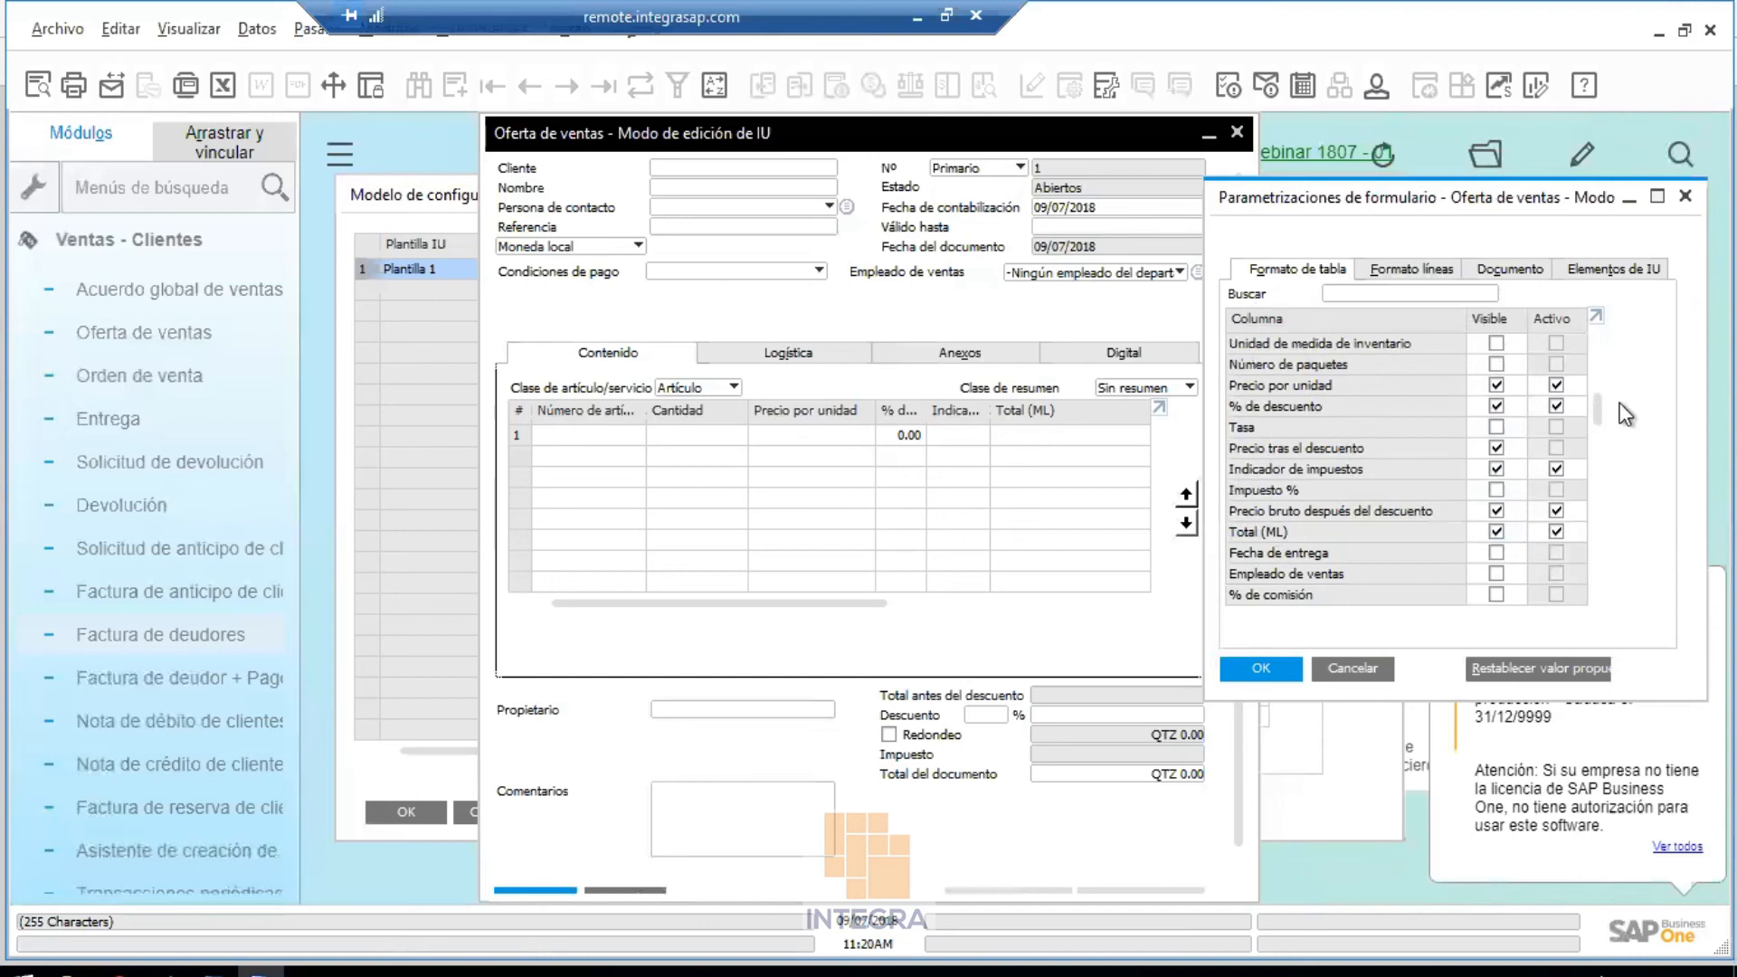
drag(1596, 407, 1596, 344)
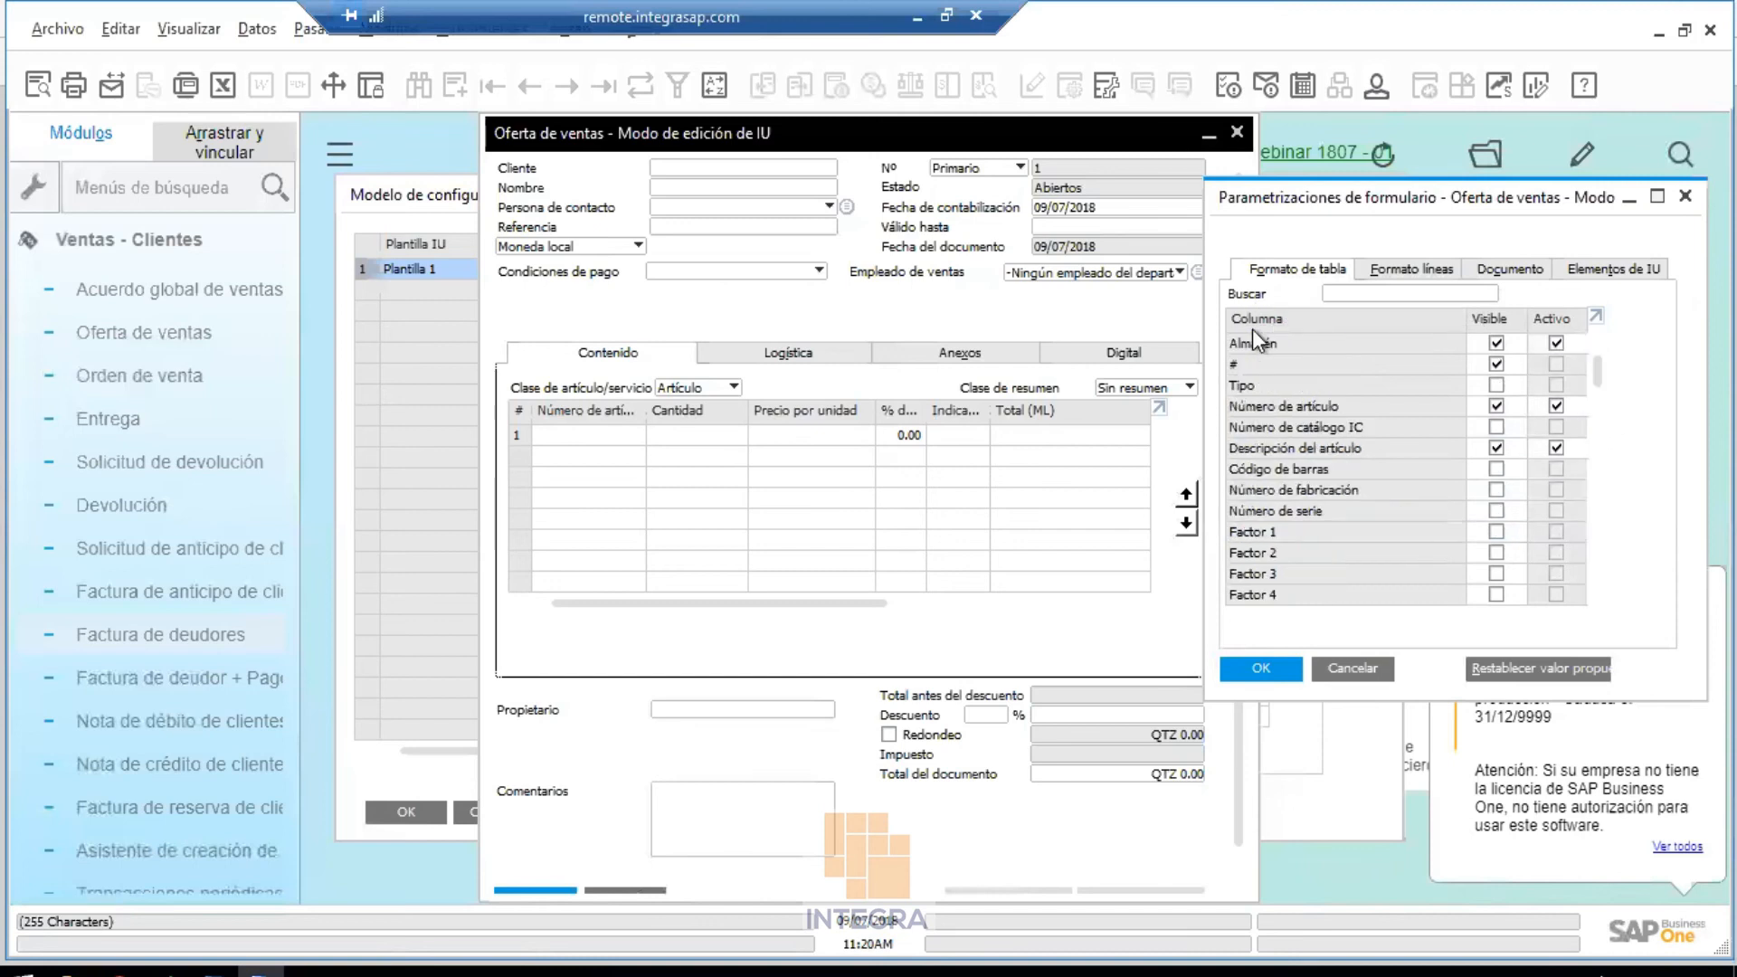
drag(1262, 344, 1262, 463)
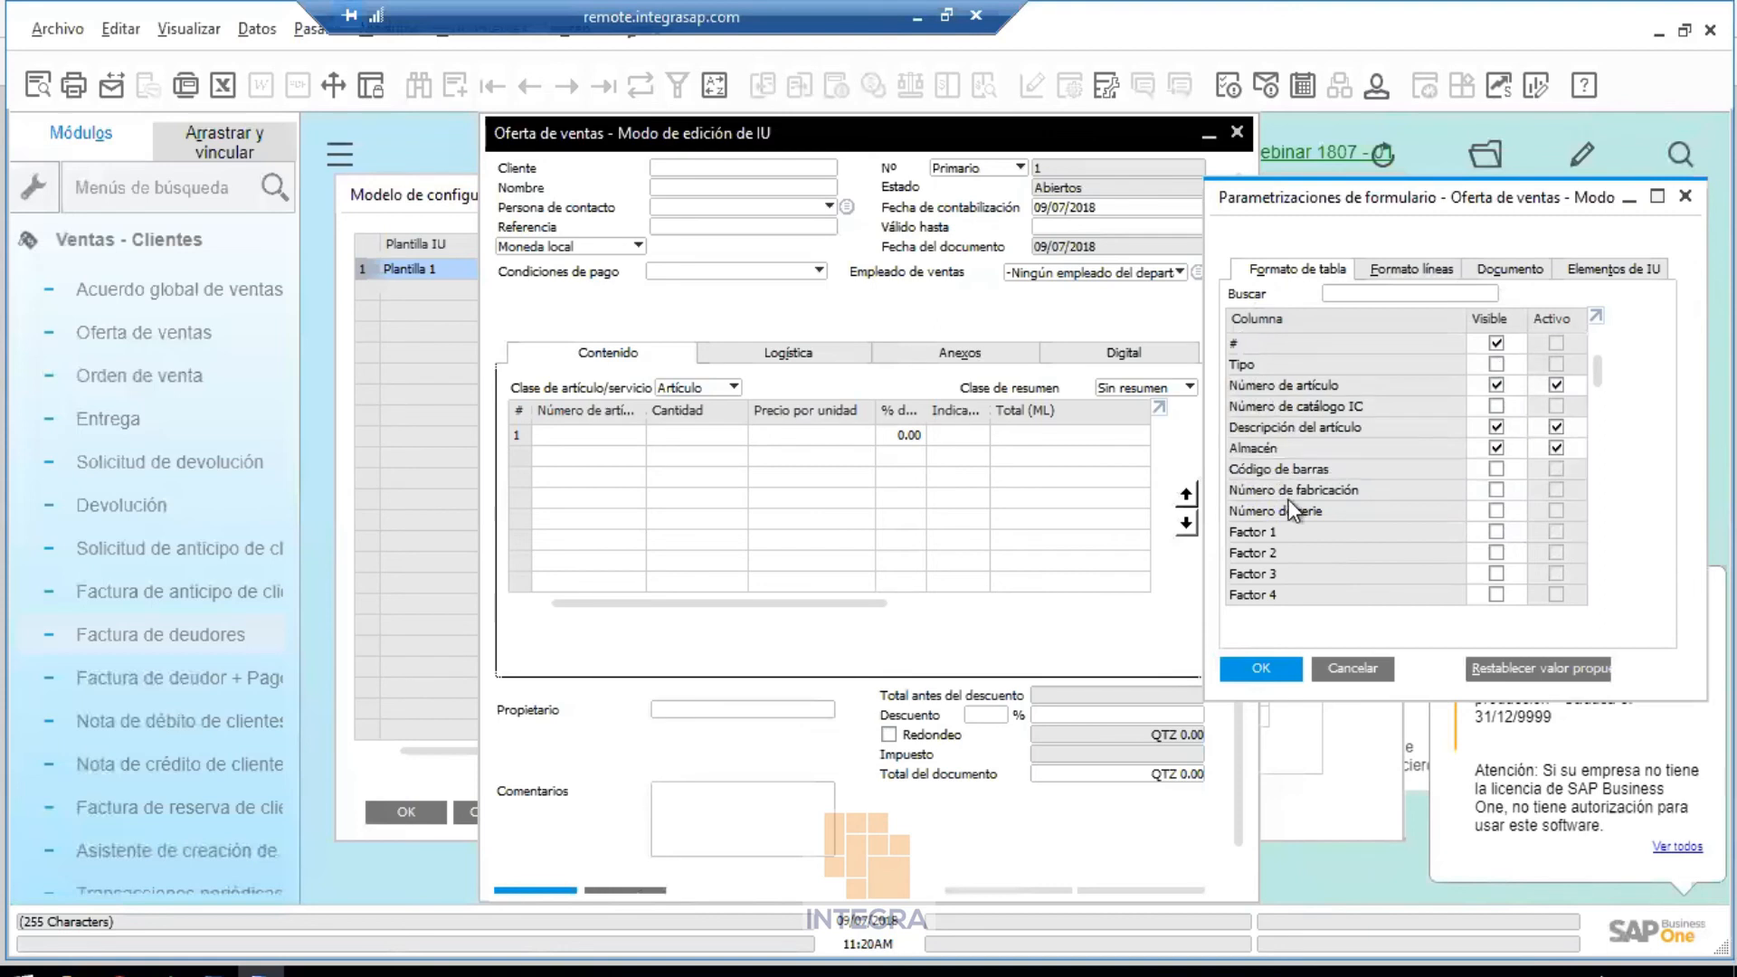
click(1257, 665)
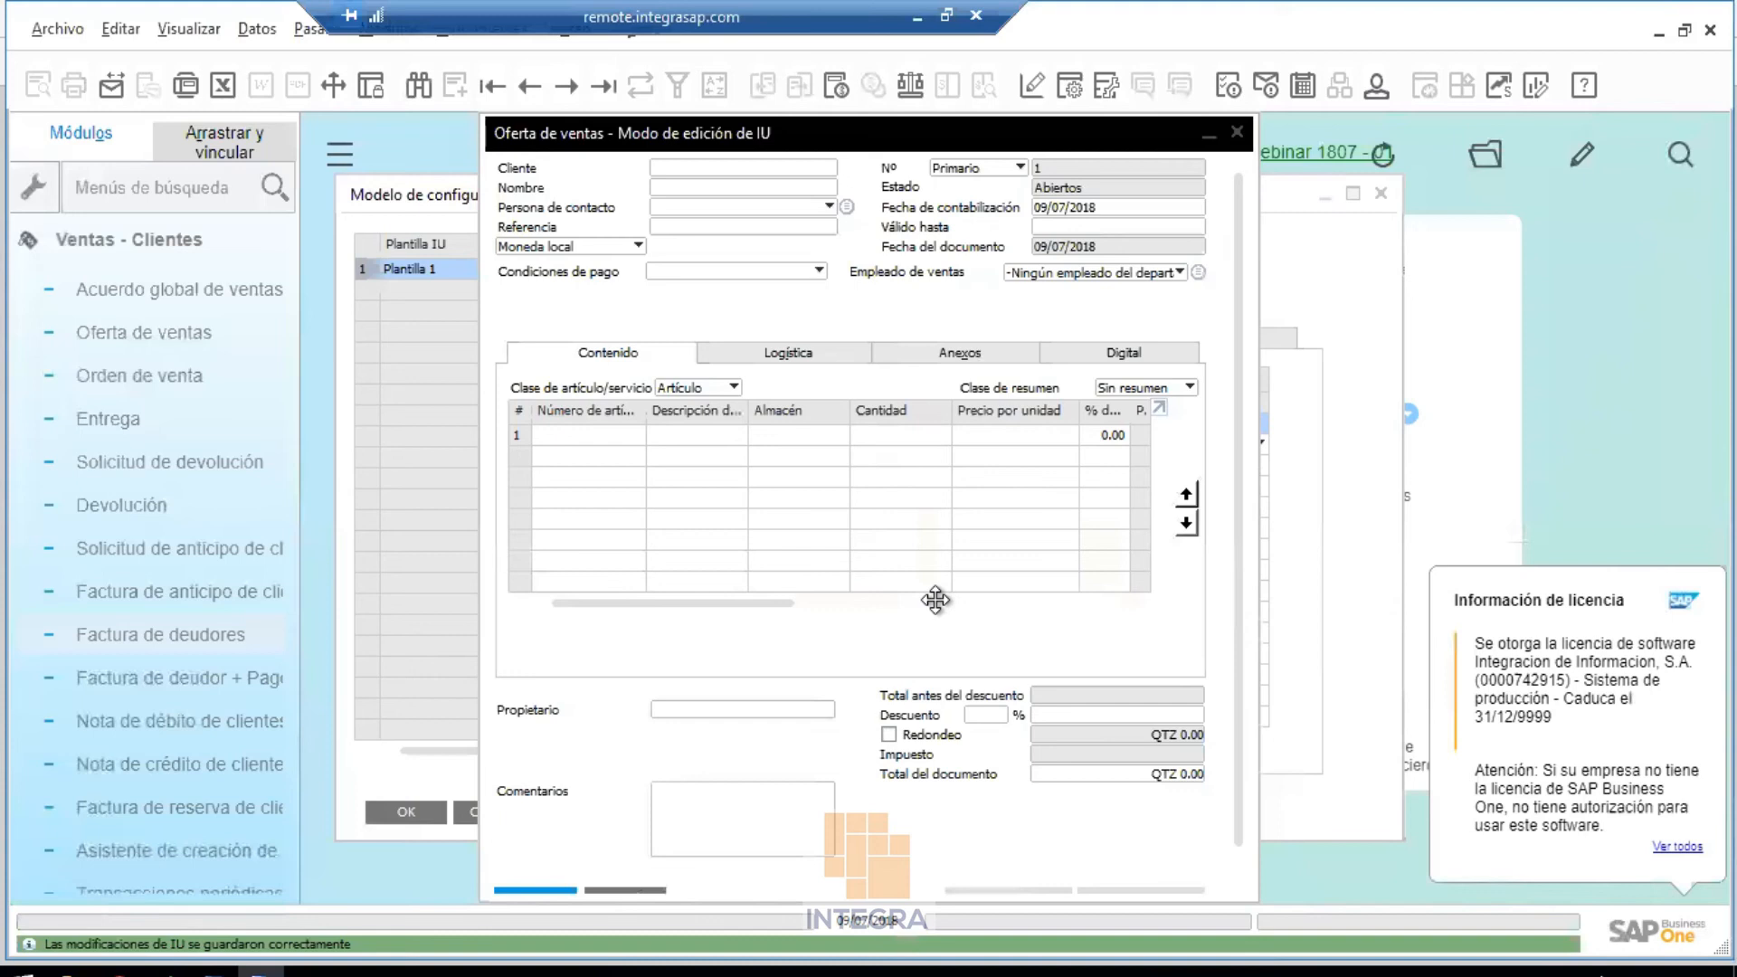
Save the quotation layout with Guardar, close the UI edit form and minimize the remote desktop
right_click(1038, 311)
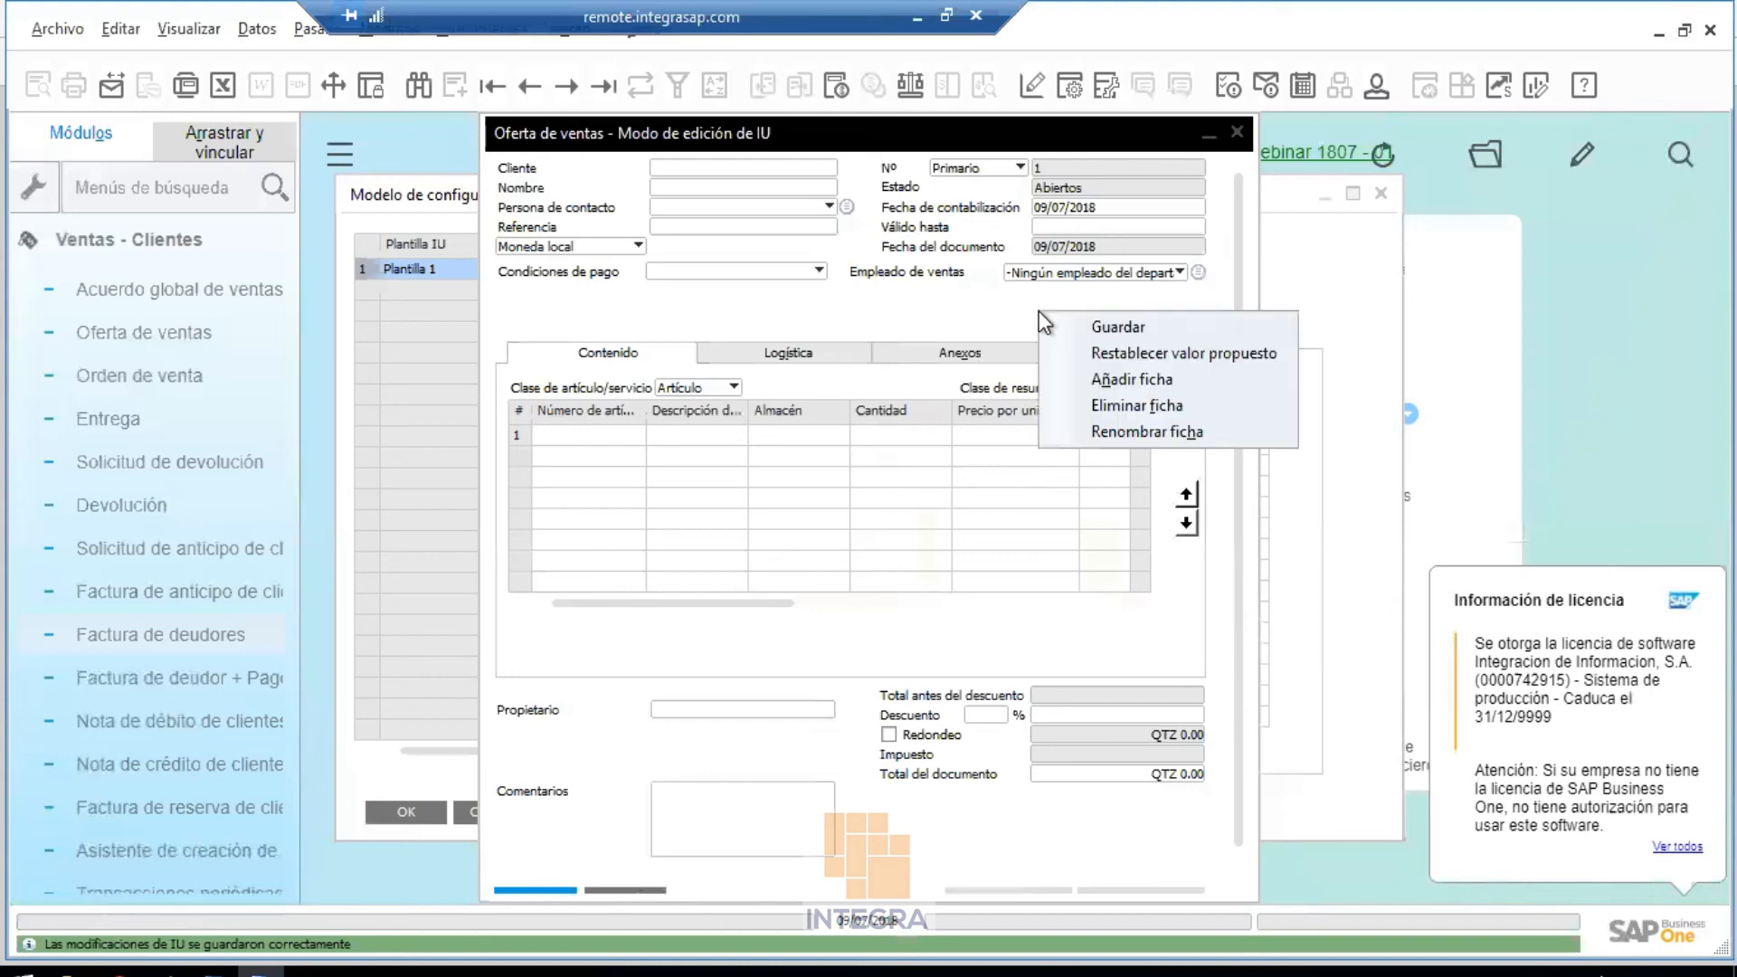
click(1120, 327)
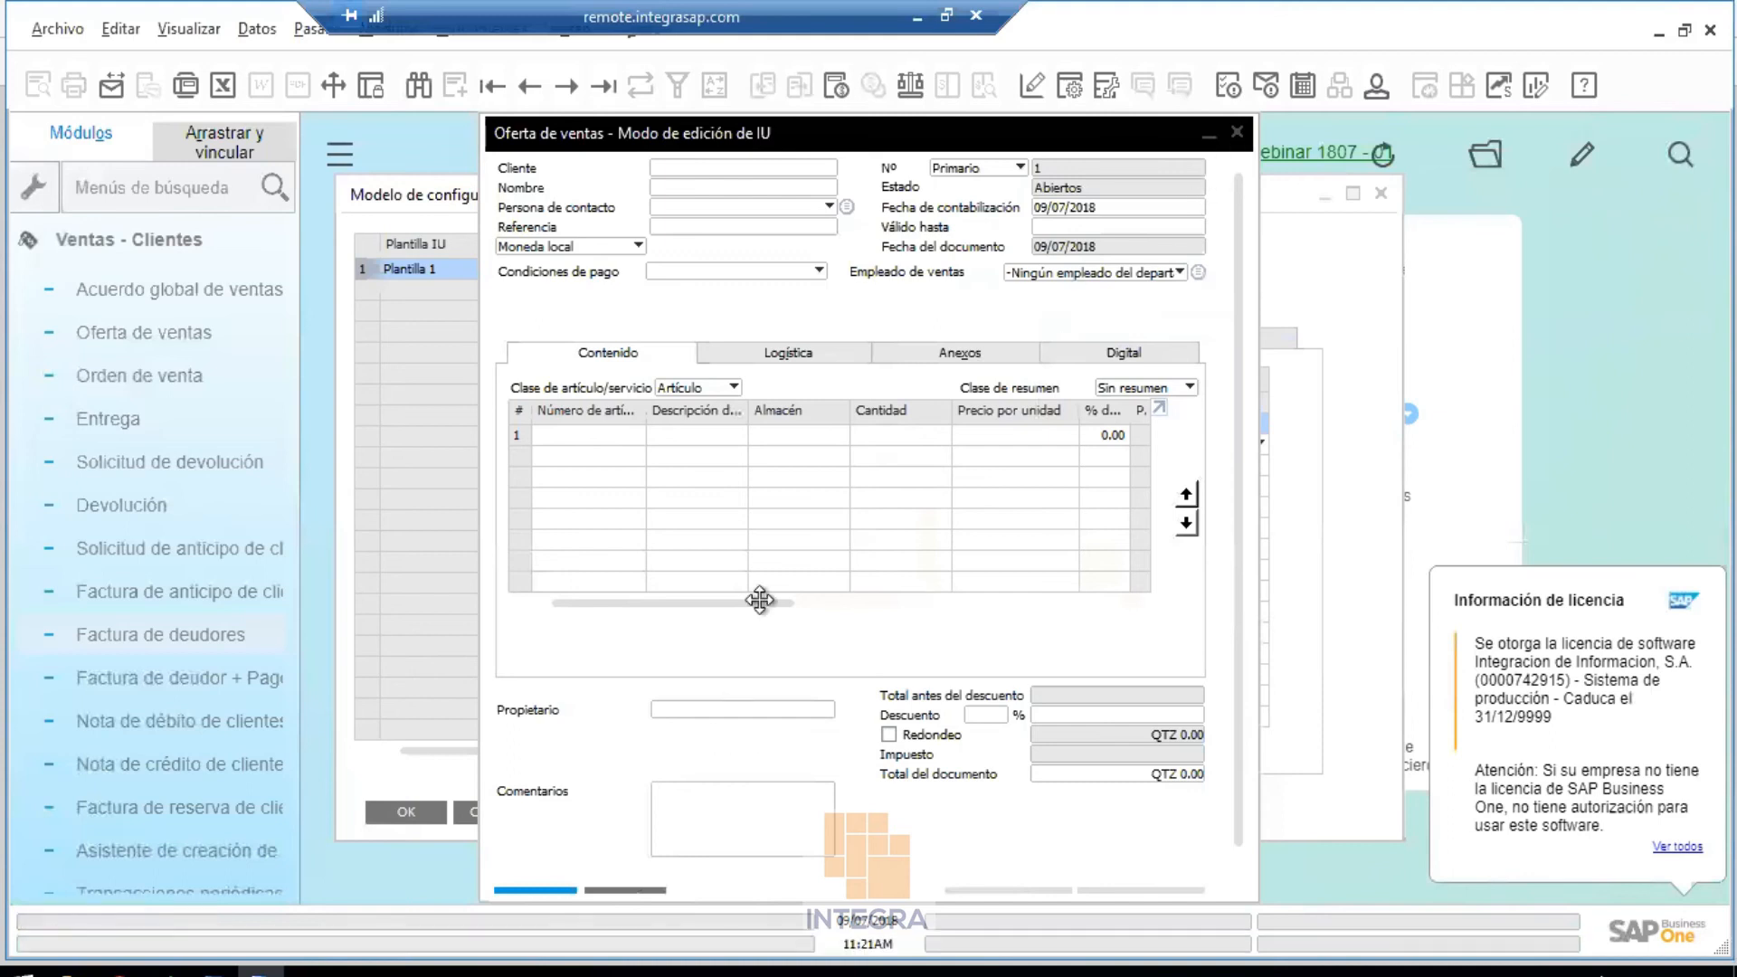
click(1235, 133)
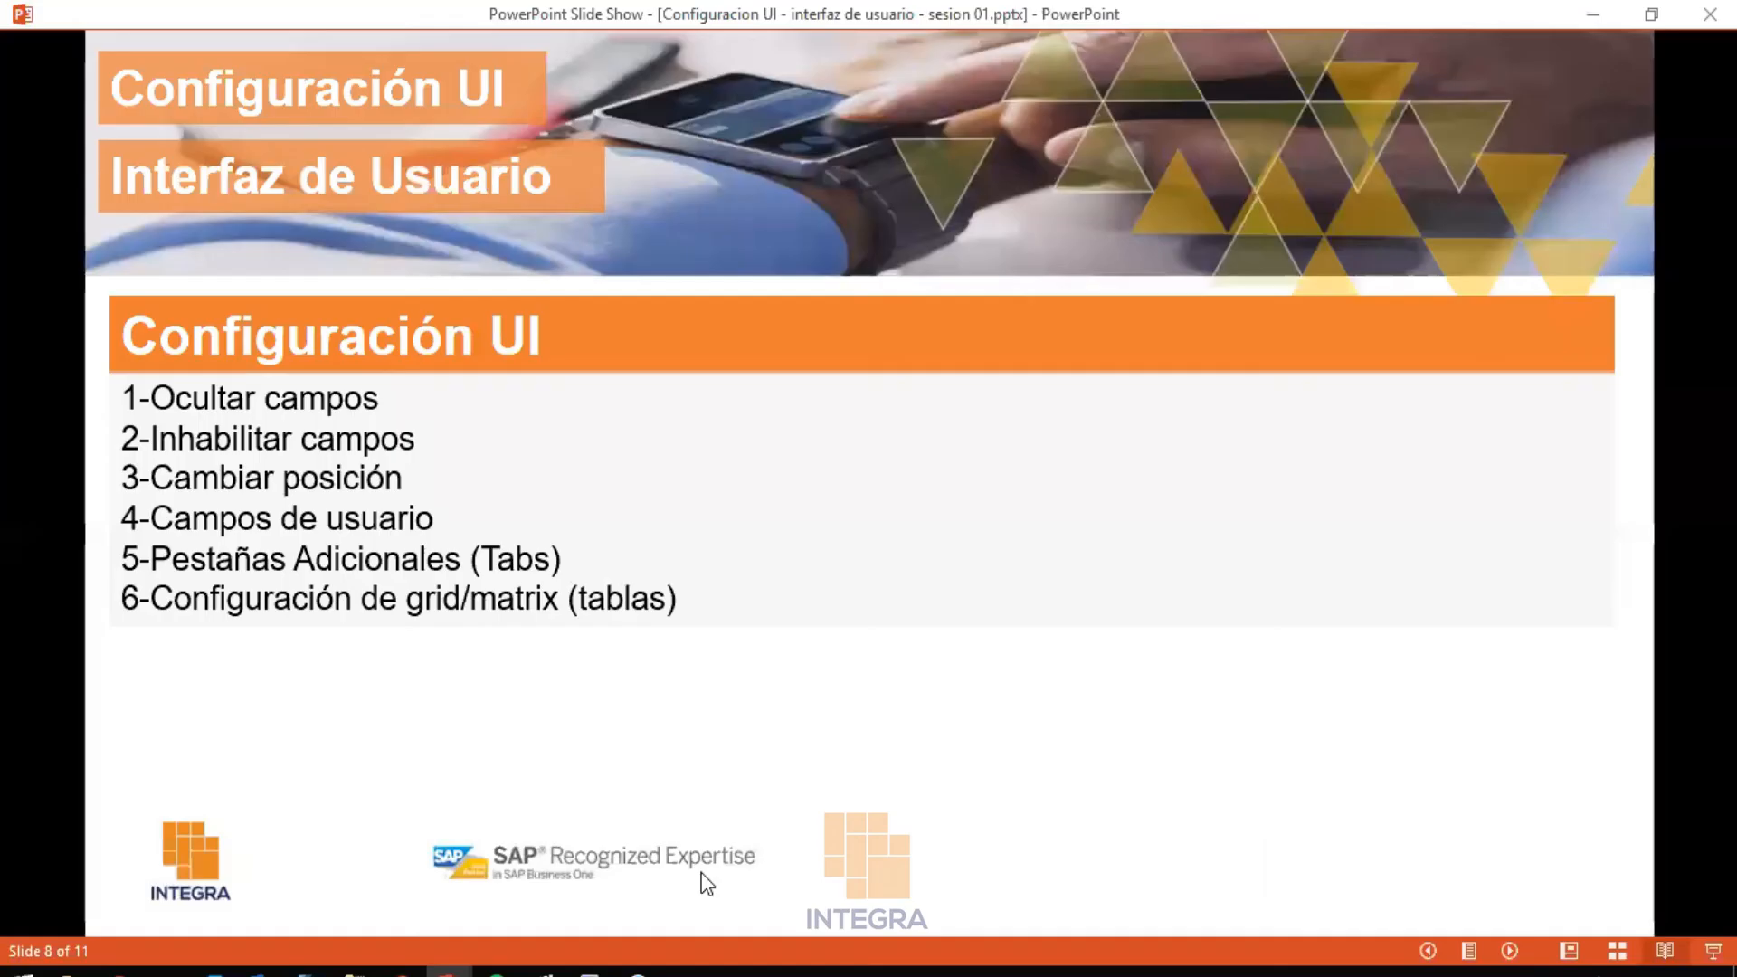
click(919, 18)
In the other user's remote session, restart SAP Business One and log back in to Edder - Webinar 1807 - 01
mouse_move(589, 972)
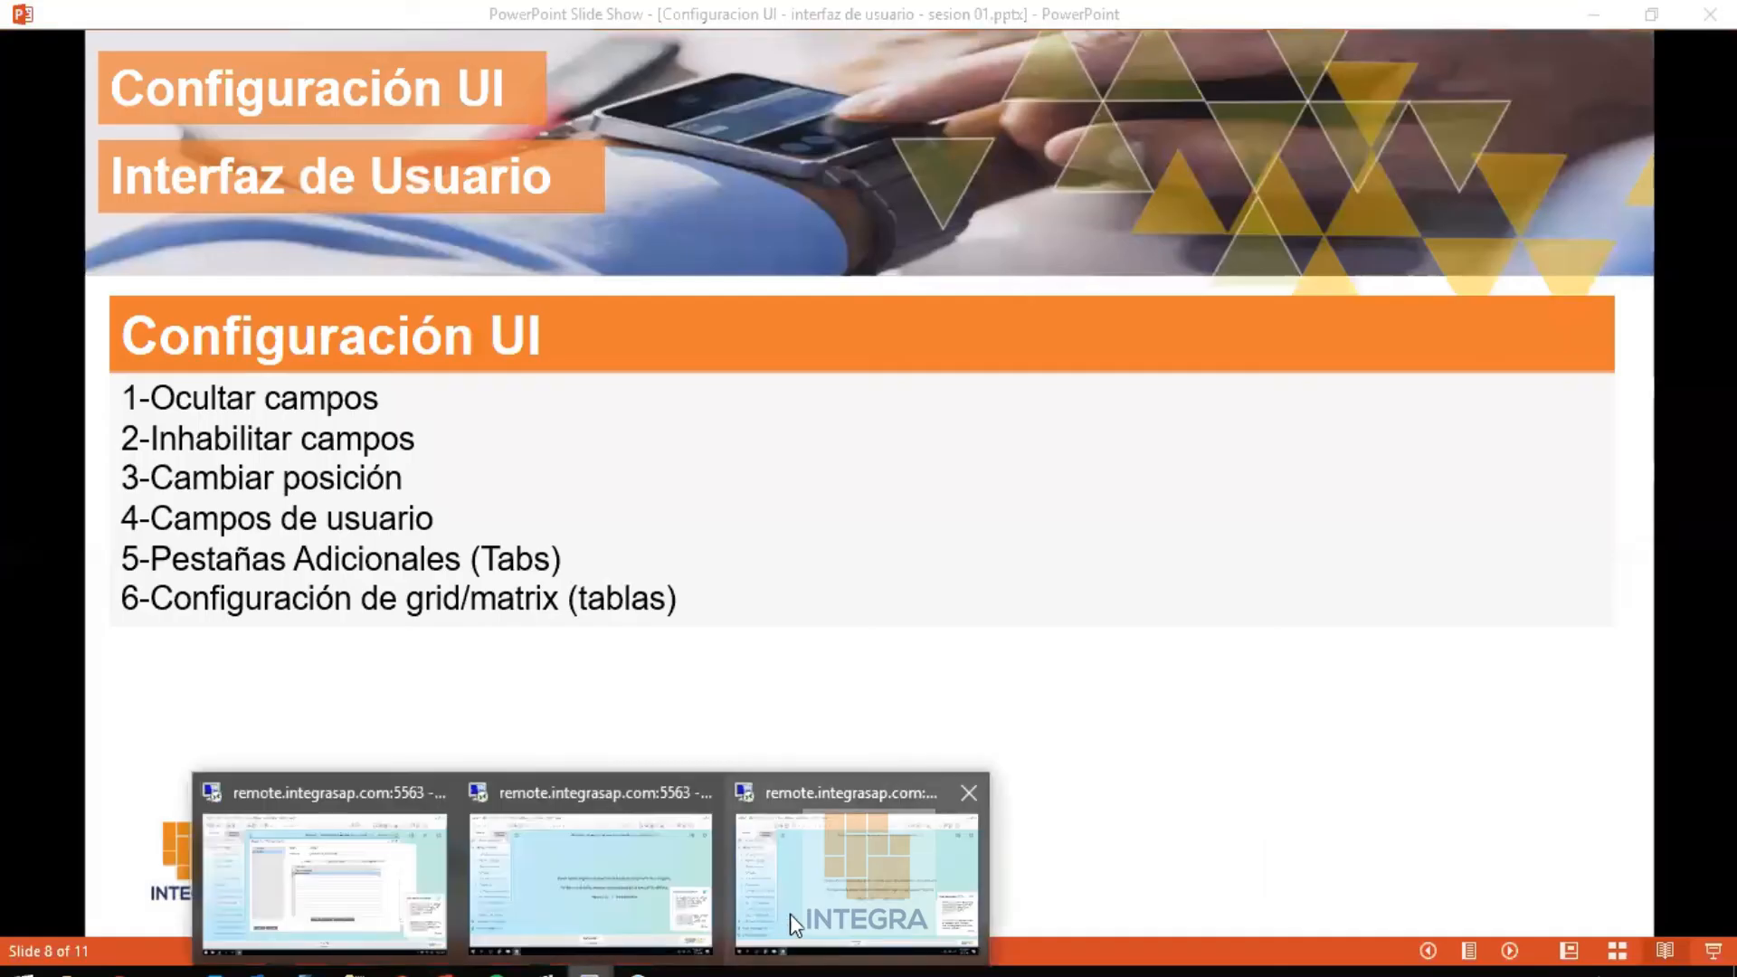
click(790, 914)
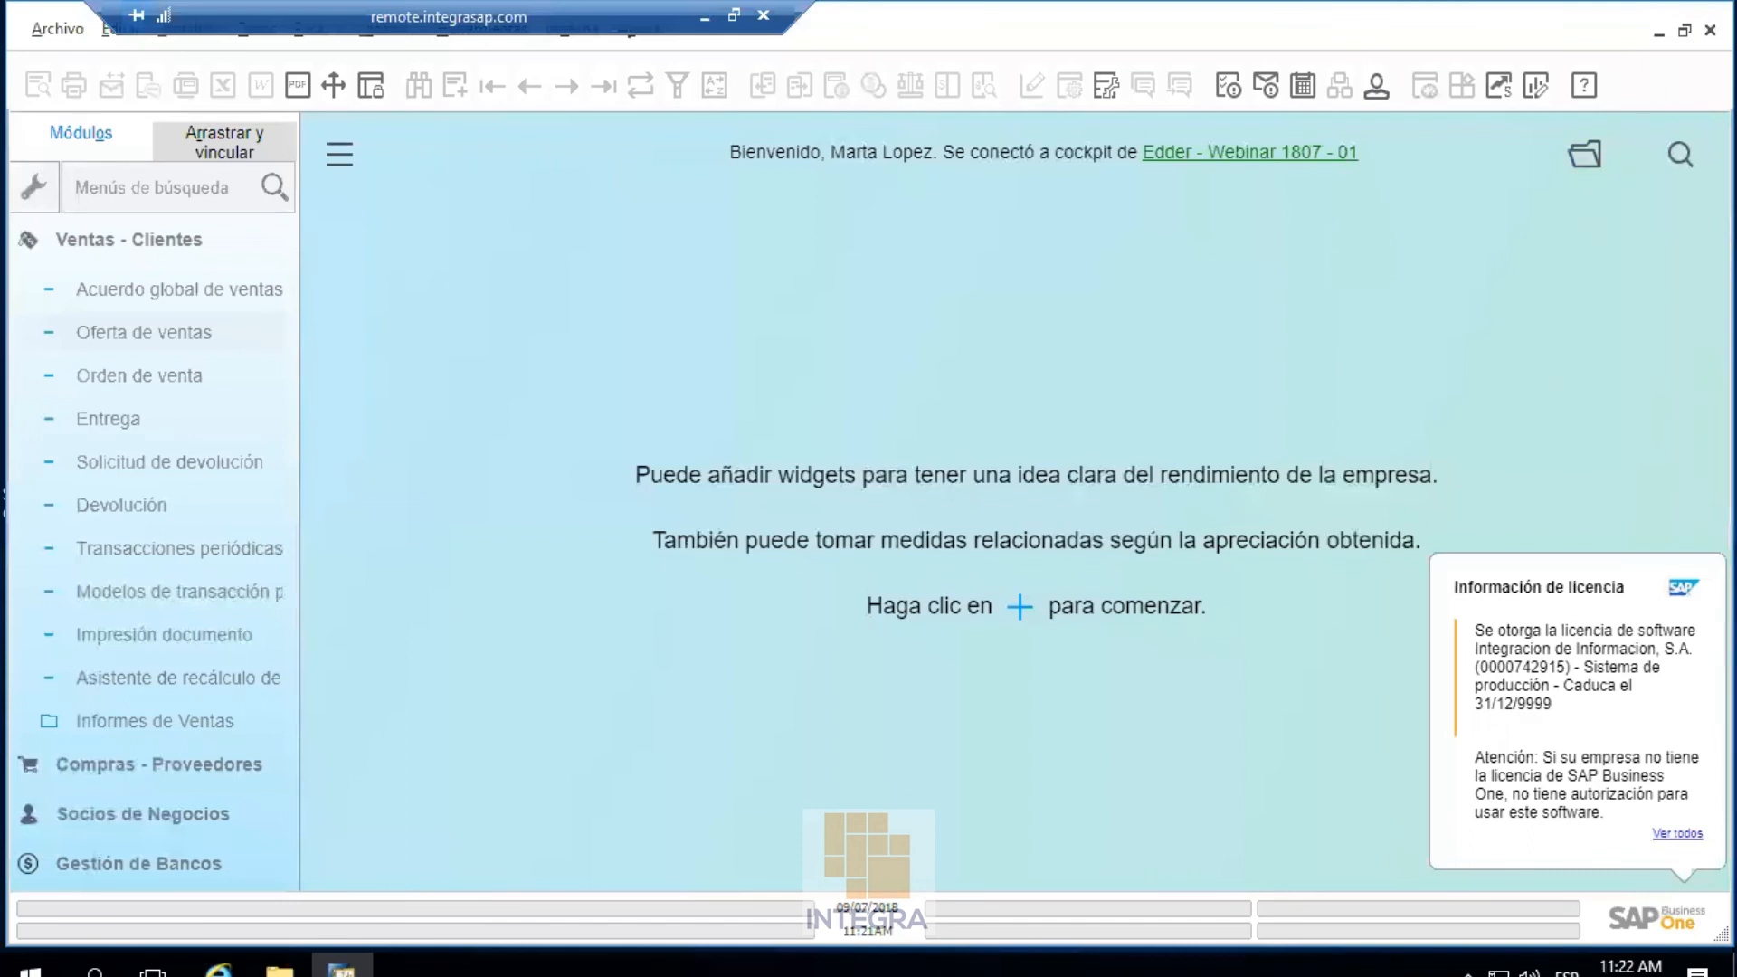
click(1710, 30)
click(615, 519)
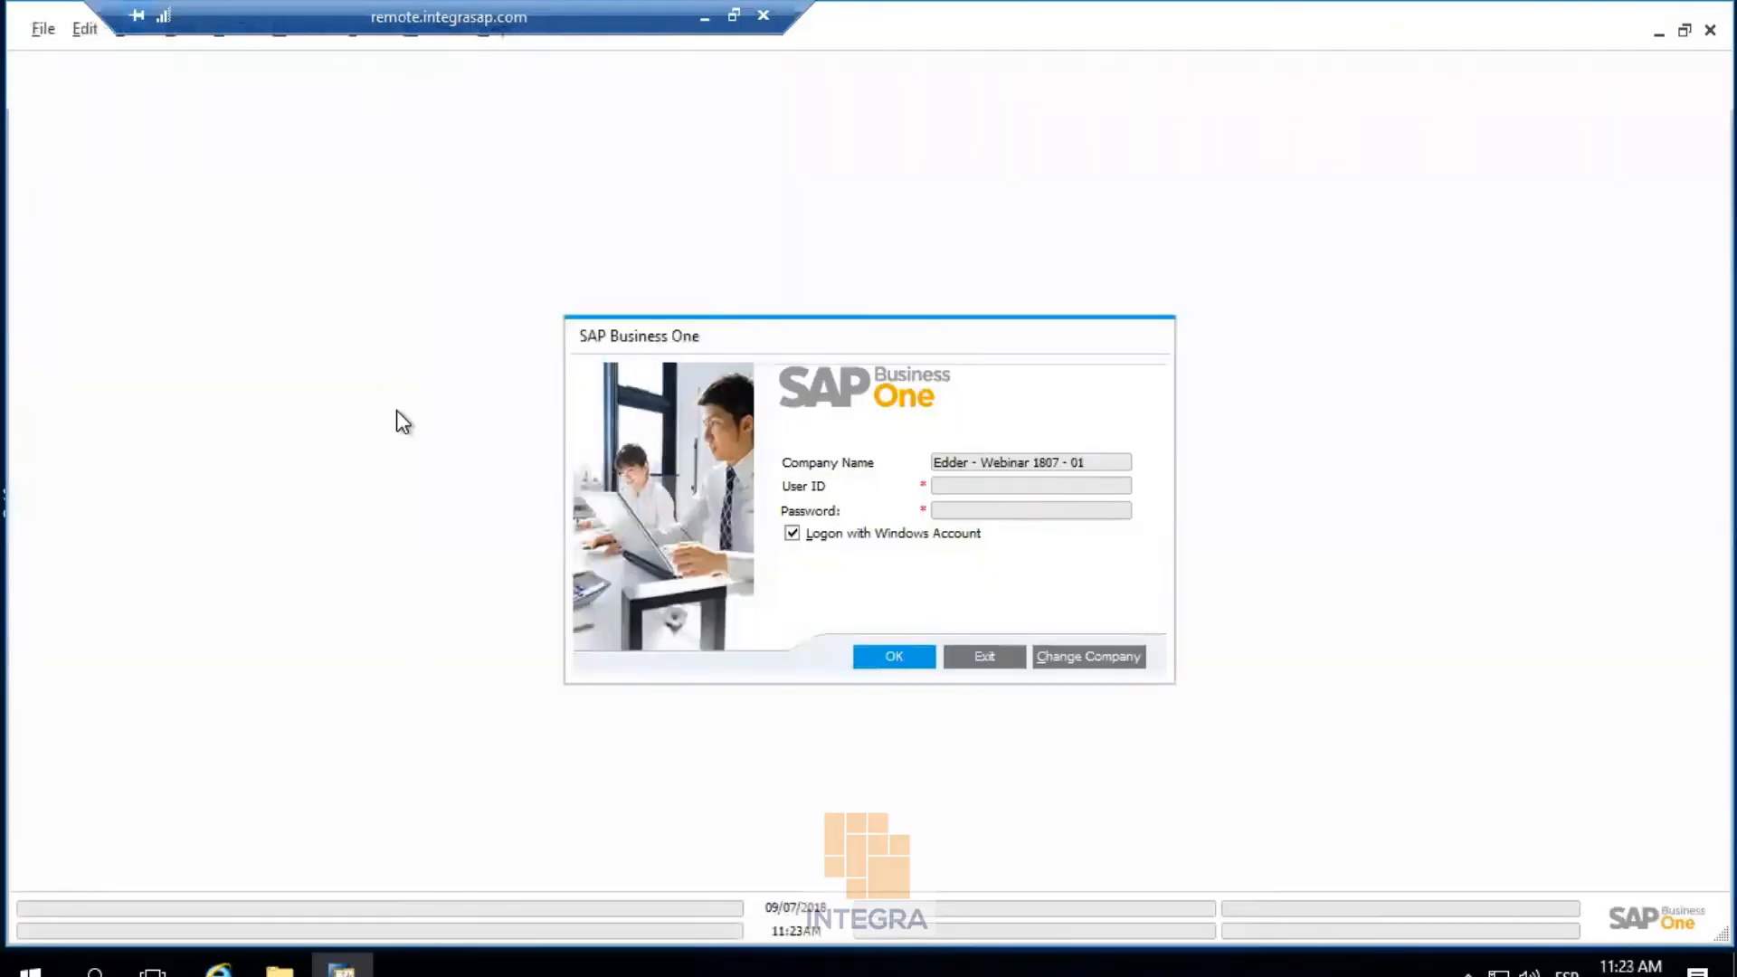
click(886, 665)
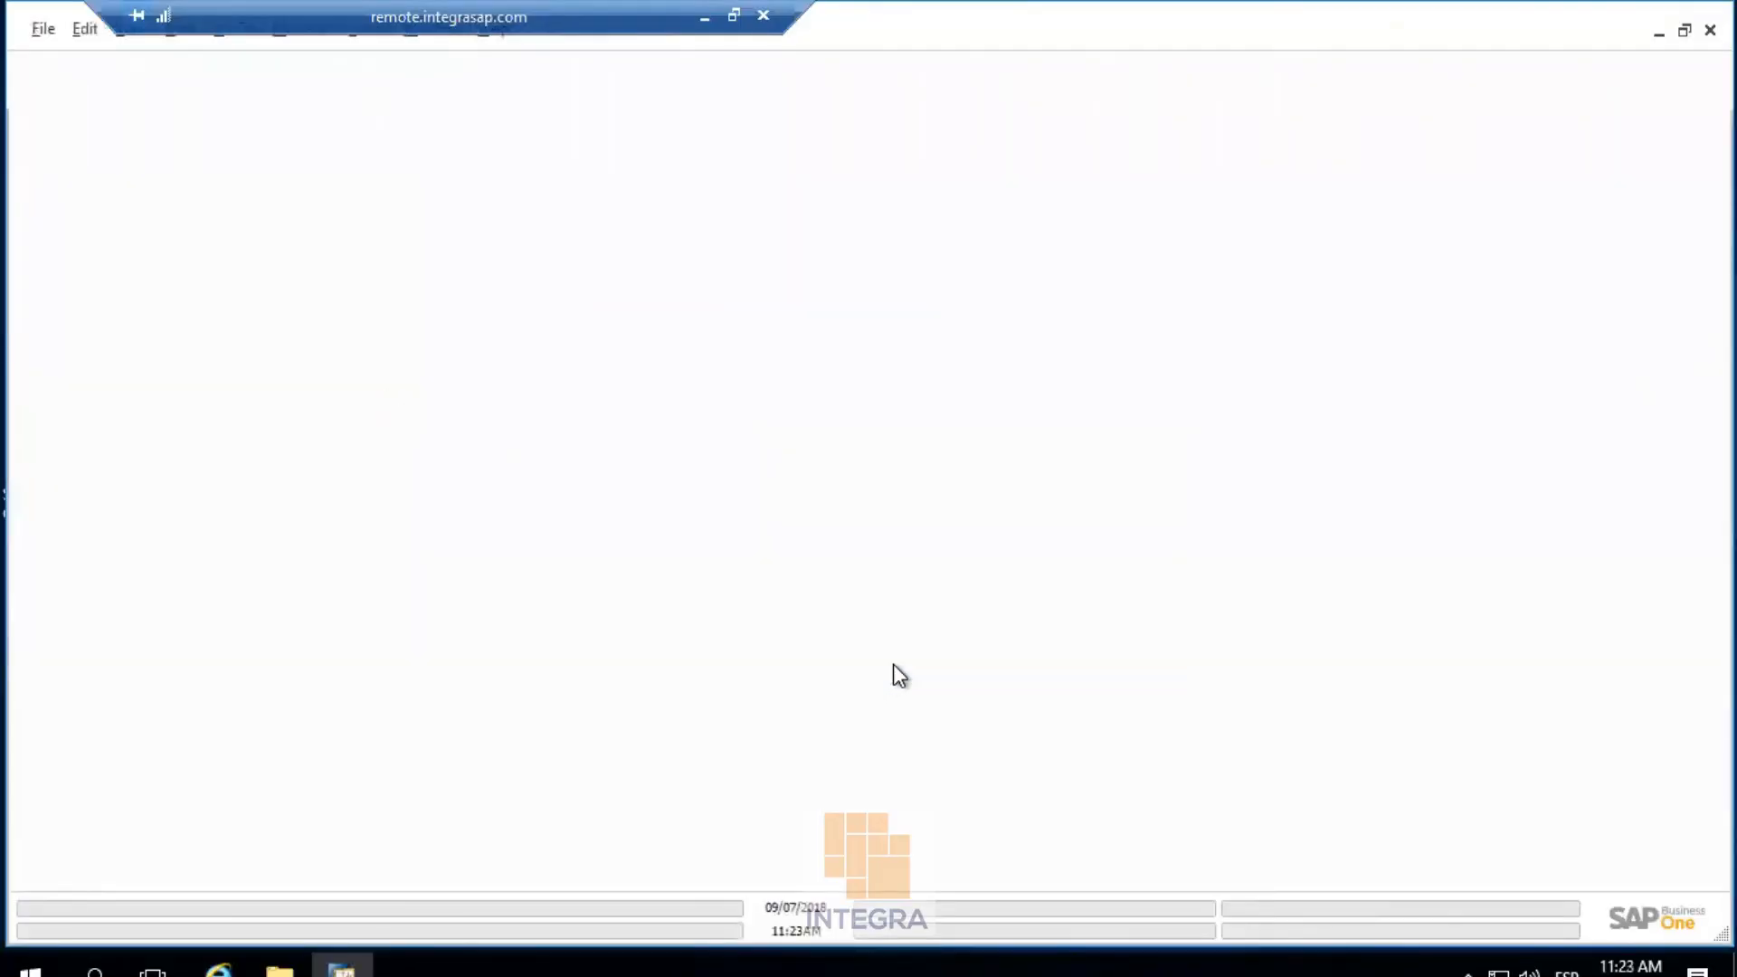
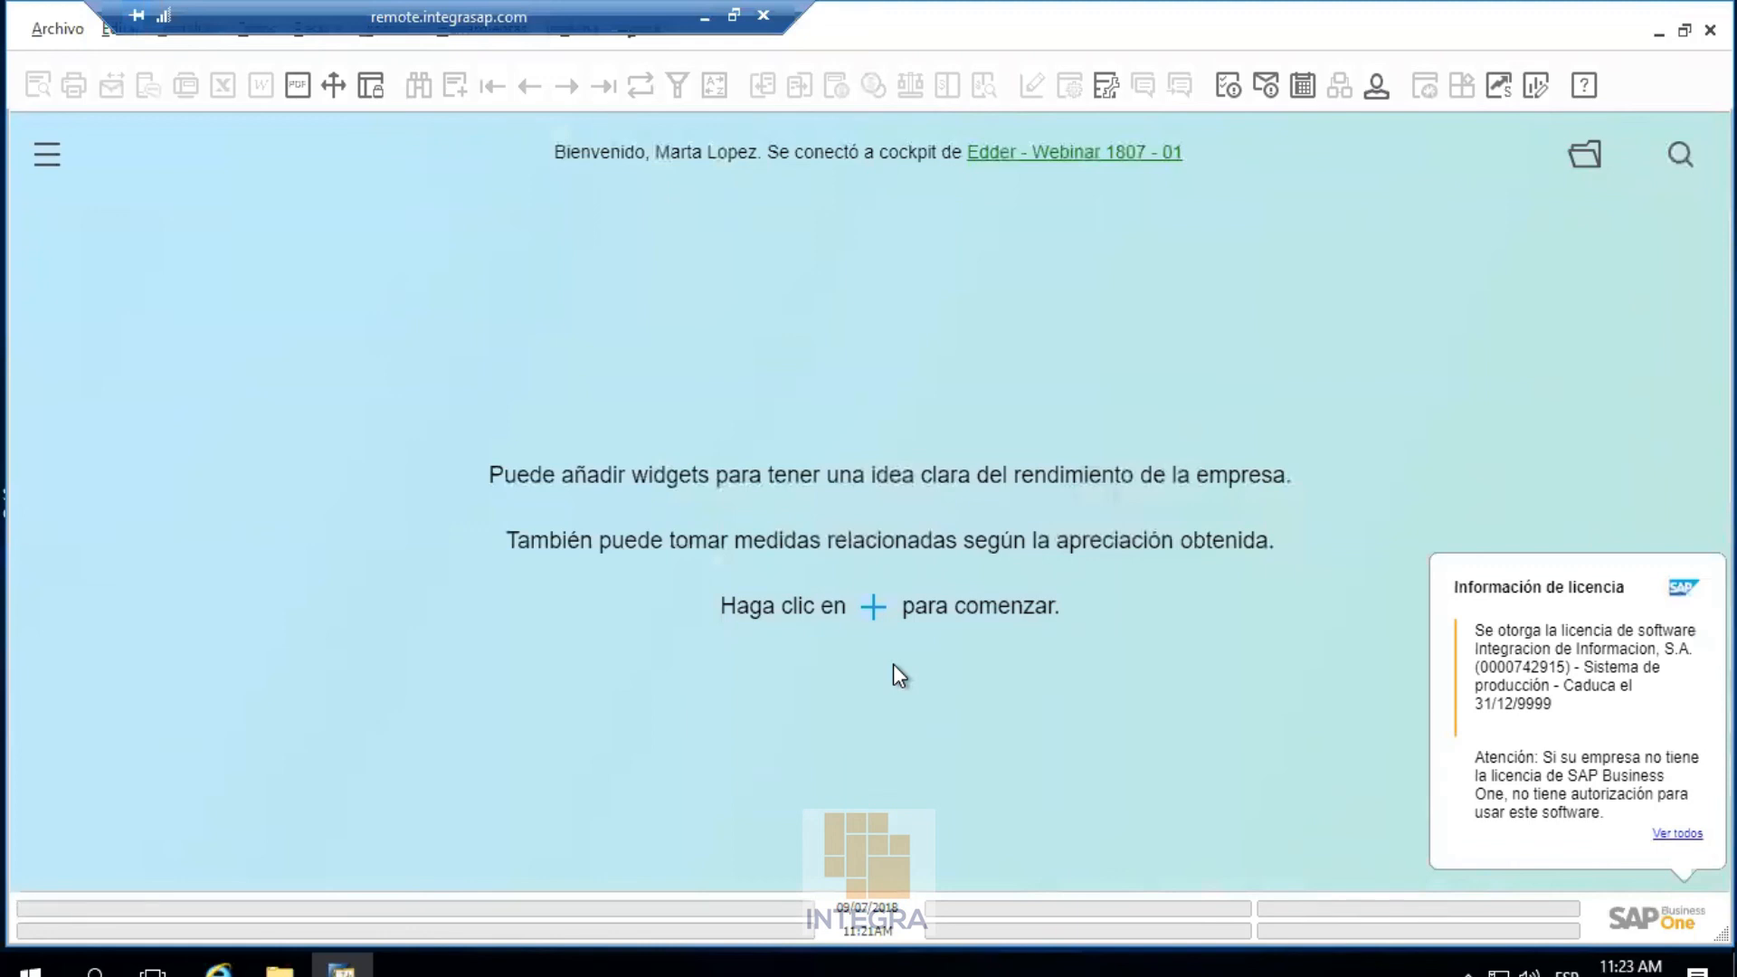
As the test user, open a new Oferta de ventas from Ventas - Clientes
click(383, 41)
mouse_move(463, 73)
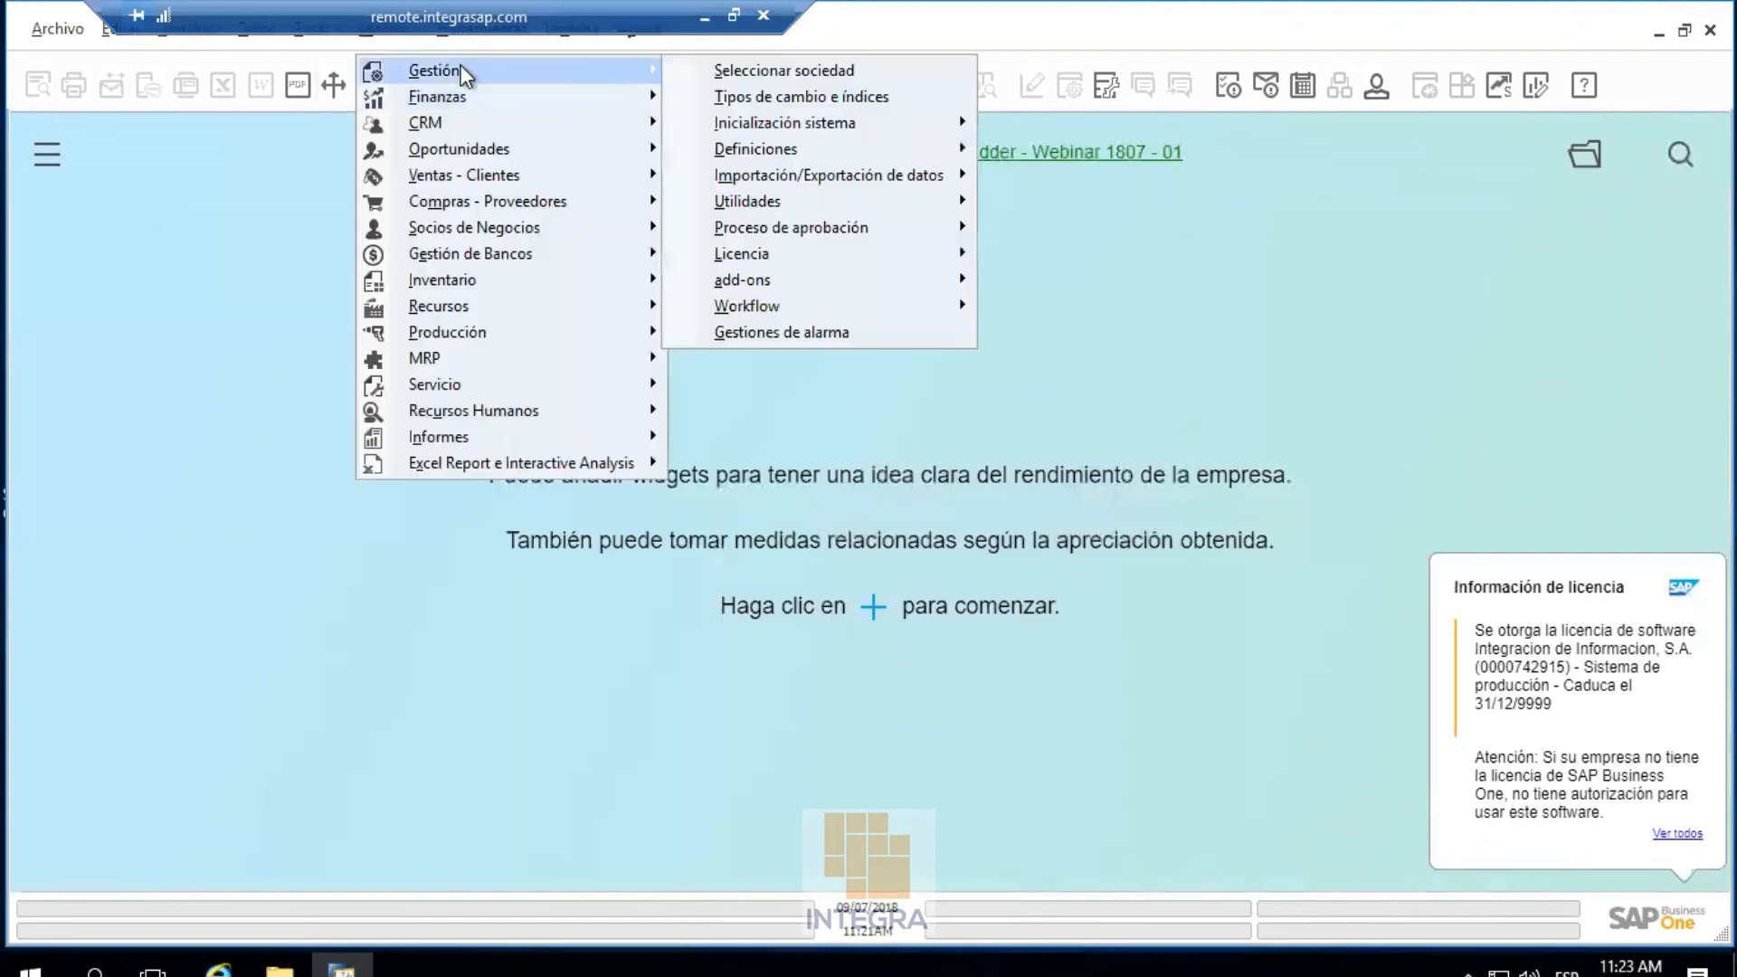
mouse_move(833, 146)
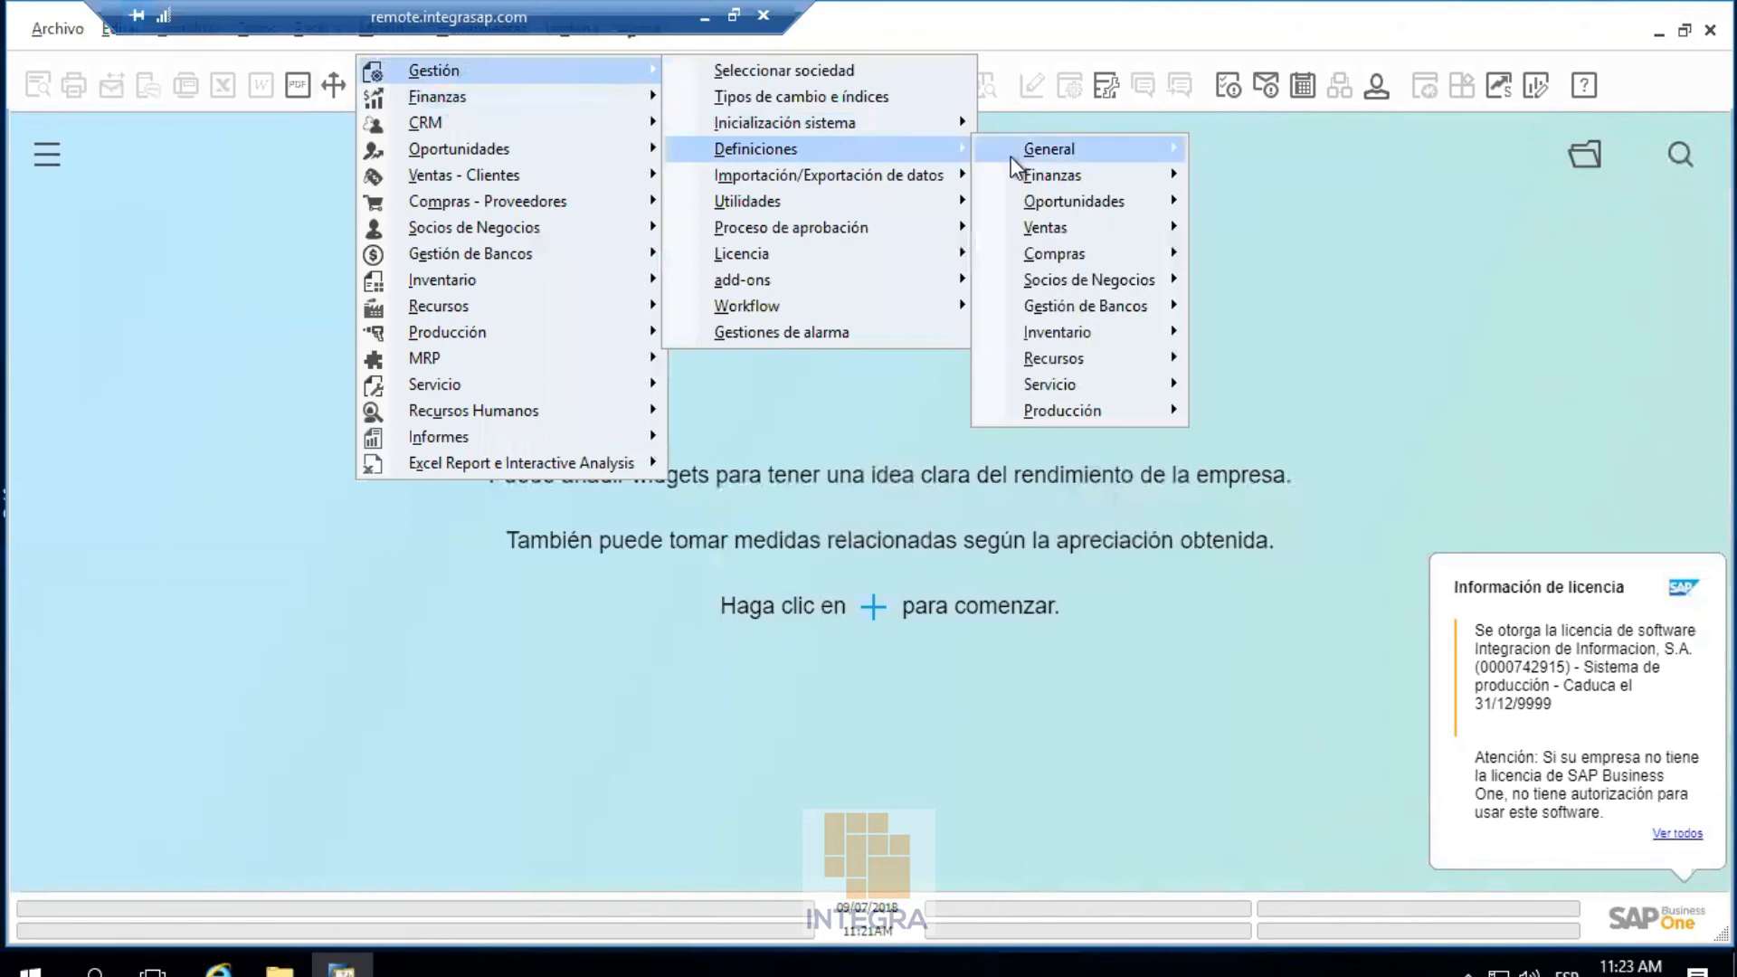
mouse_move(1013, 159)
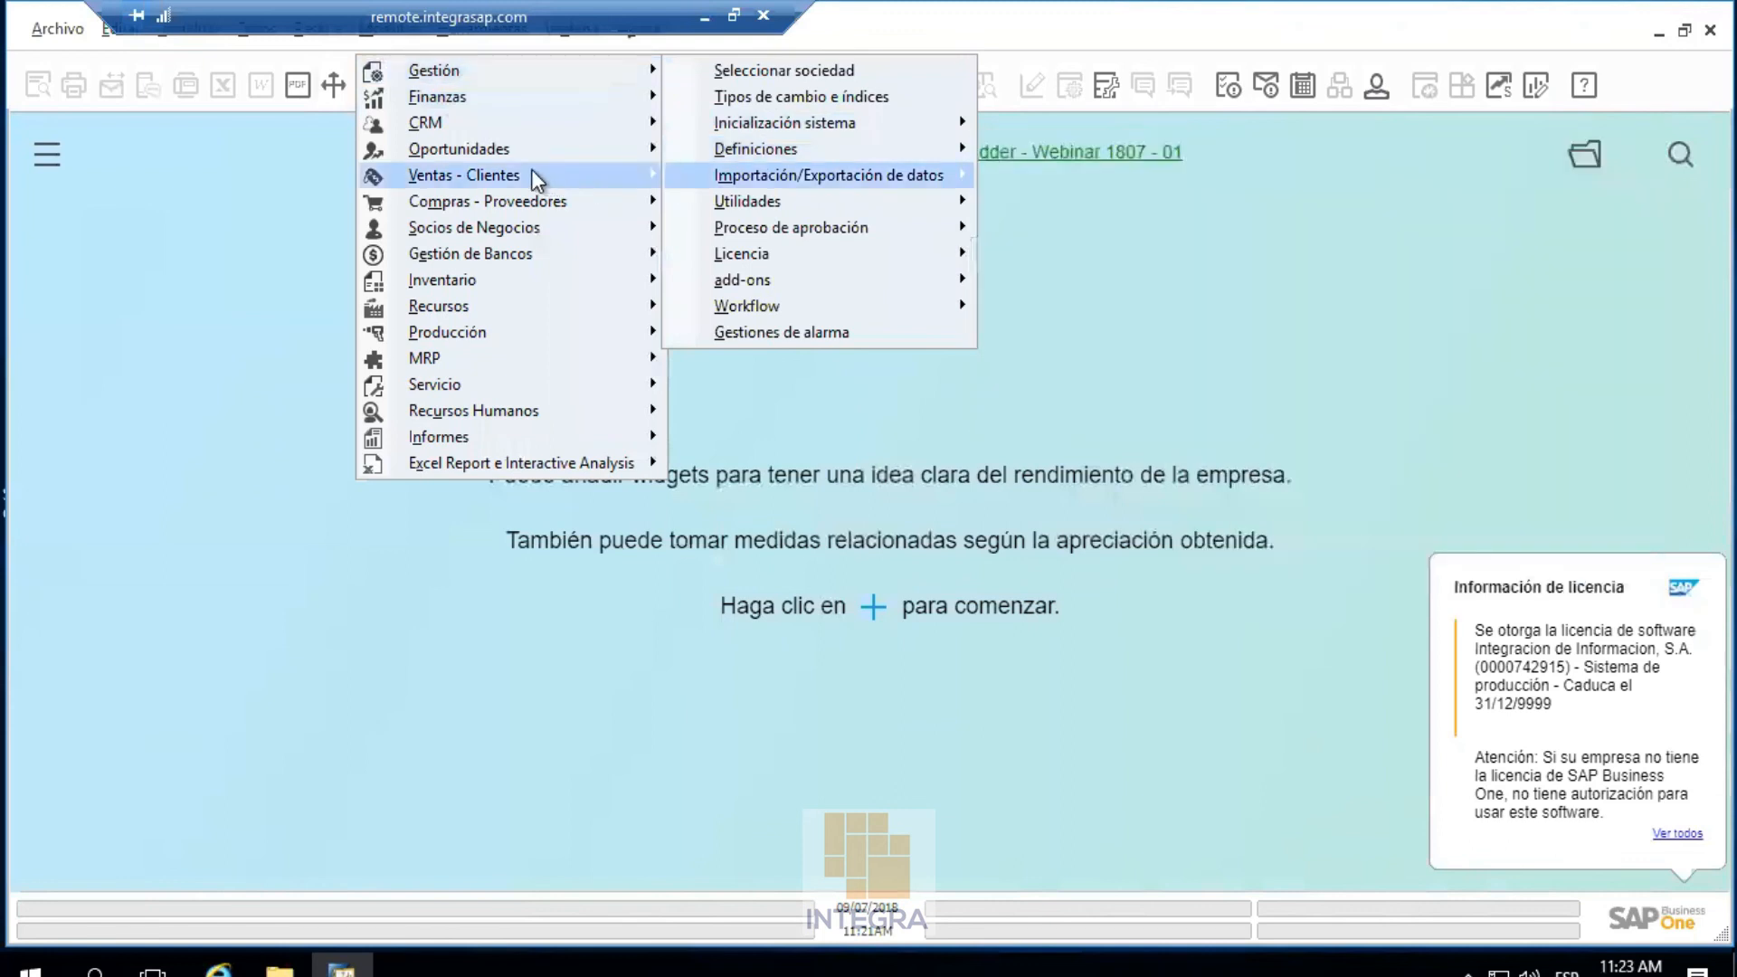
mouse_move(531, 172)
click(769, 204)
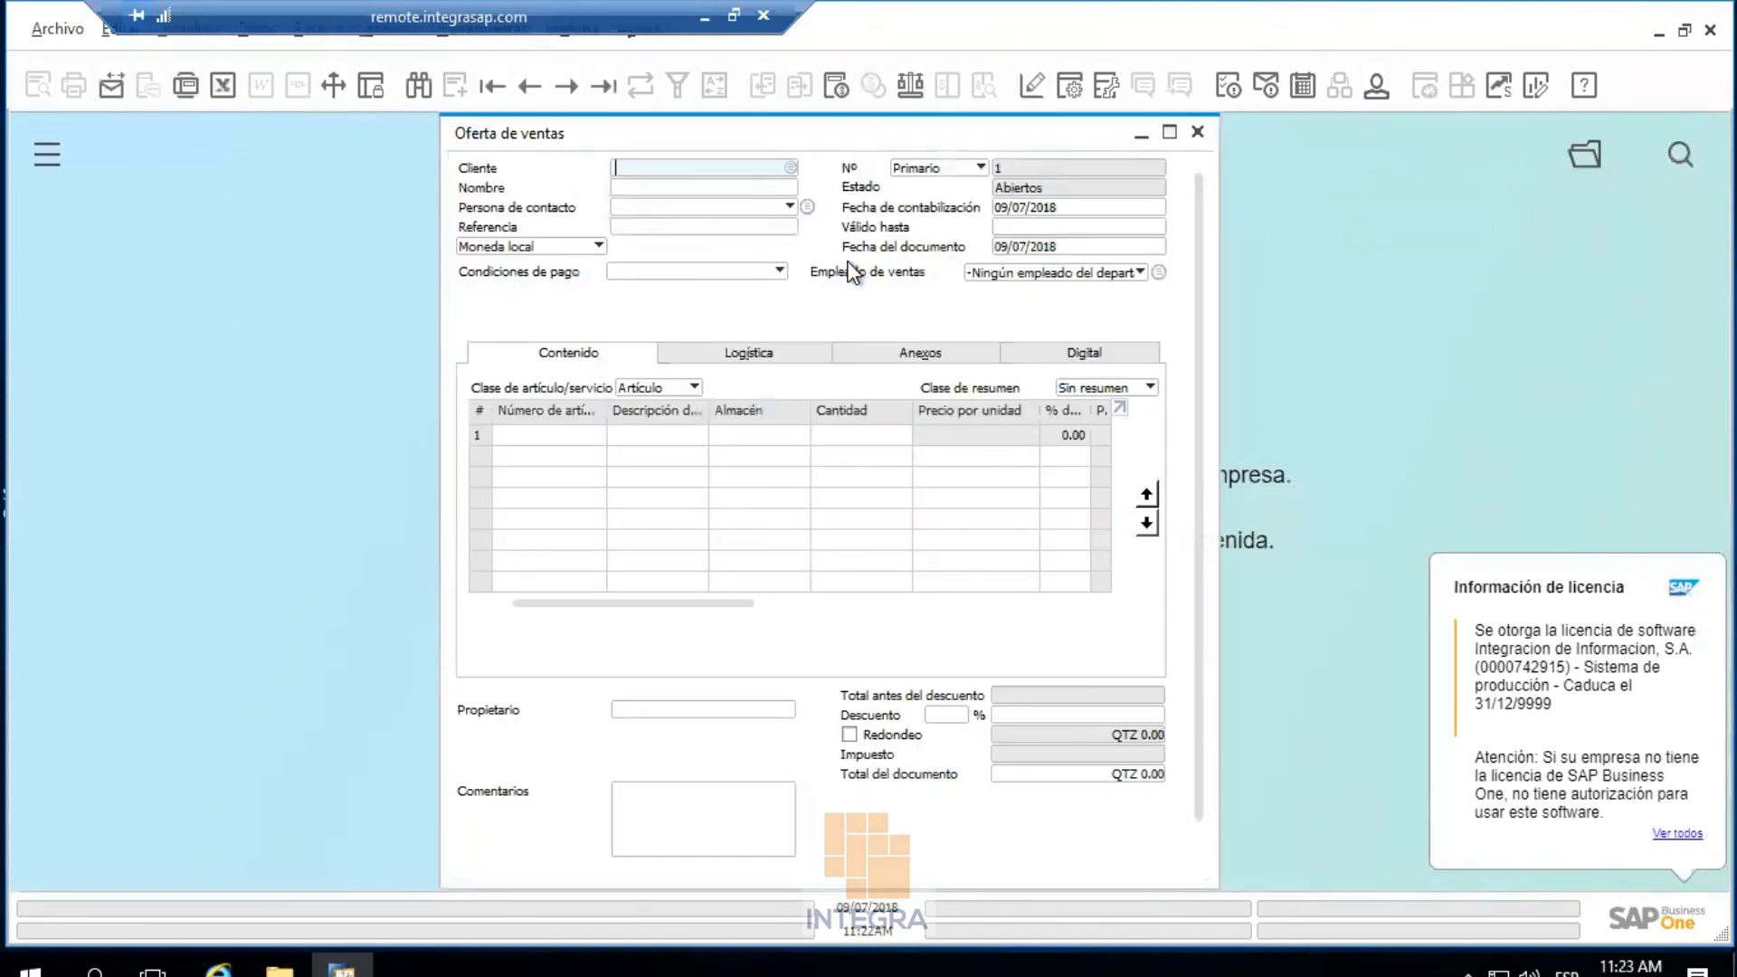
Review the quotation's Digital tab, then scroll across the Contenido item grid
click(1049, 354)
click(611, 355)
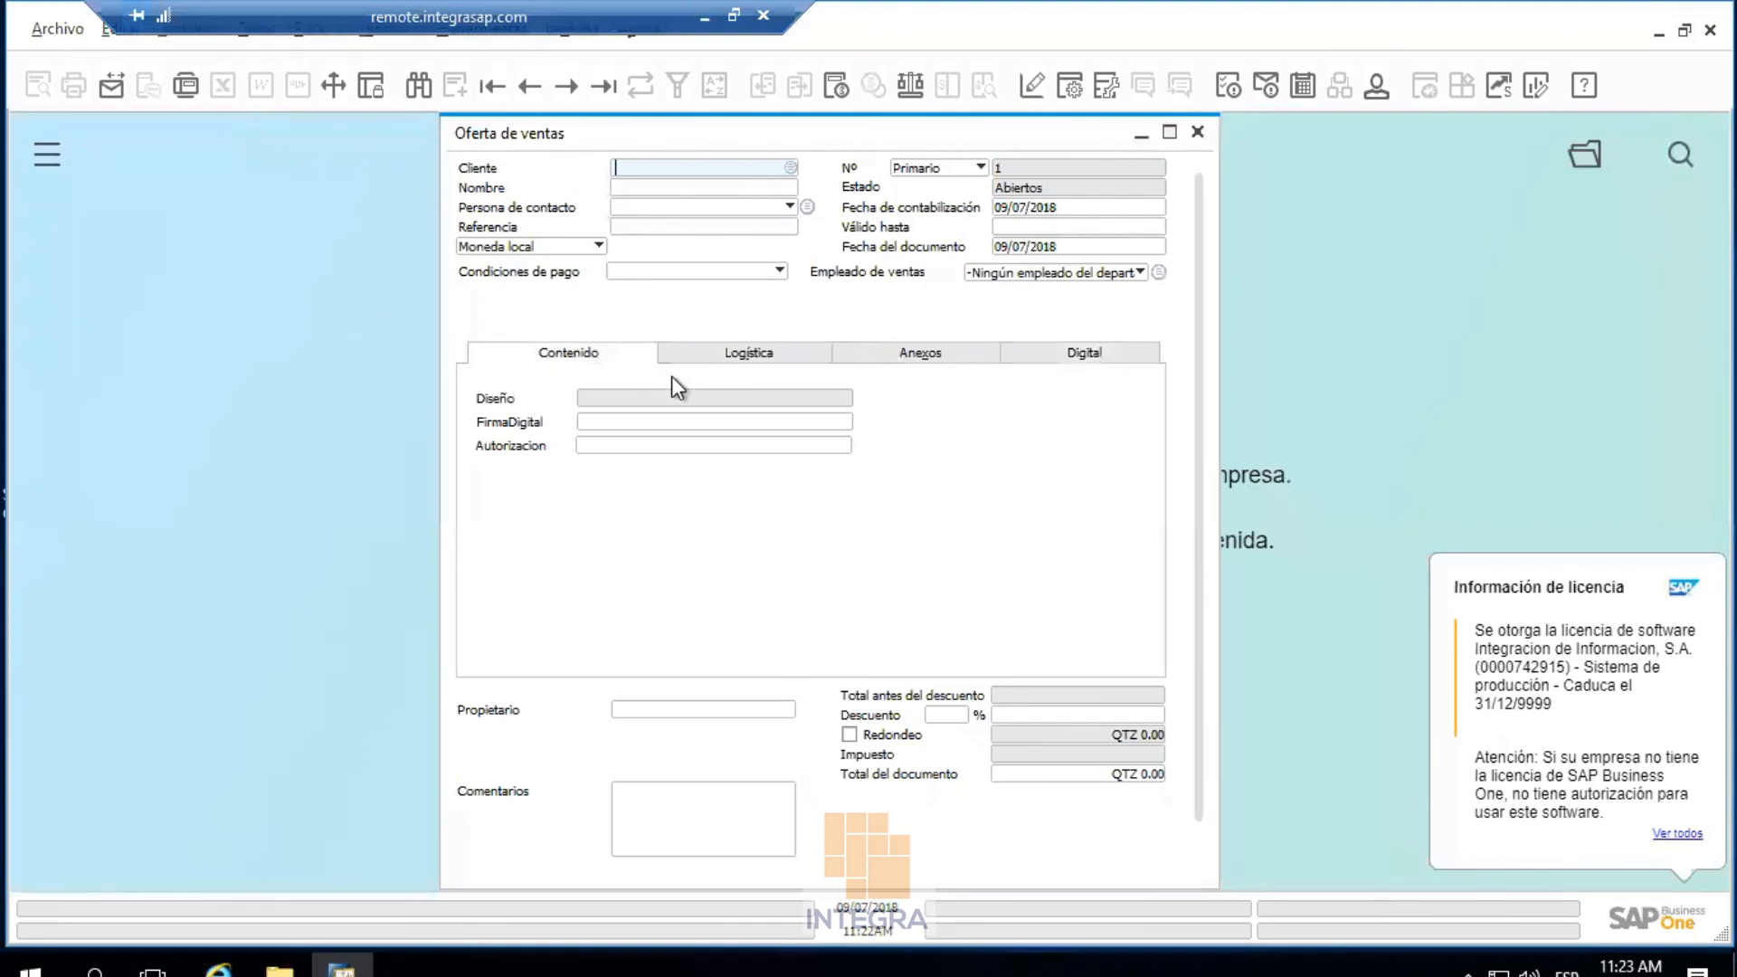
drag(703, 597, 492, 606)
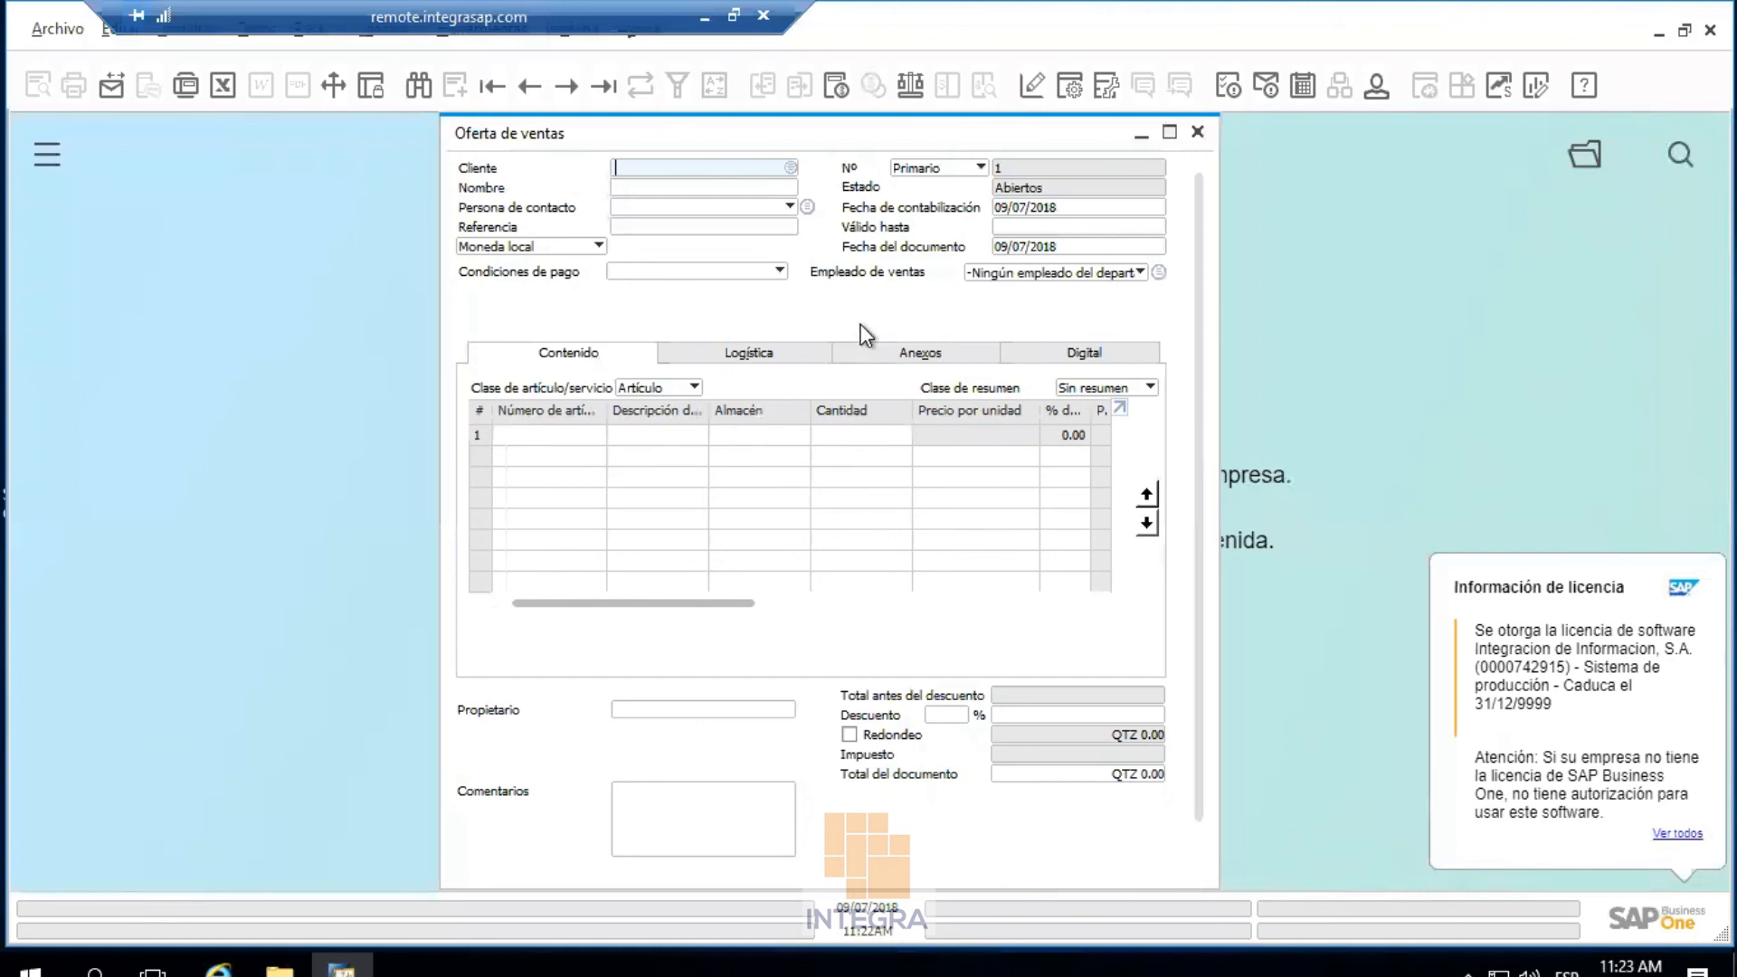
In Form Settings > Formato de tabla, hide four line columns including Código de unidad de medida
click(1070, 98)
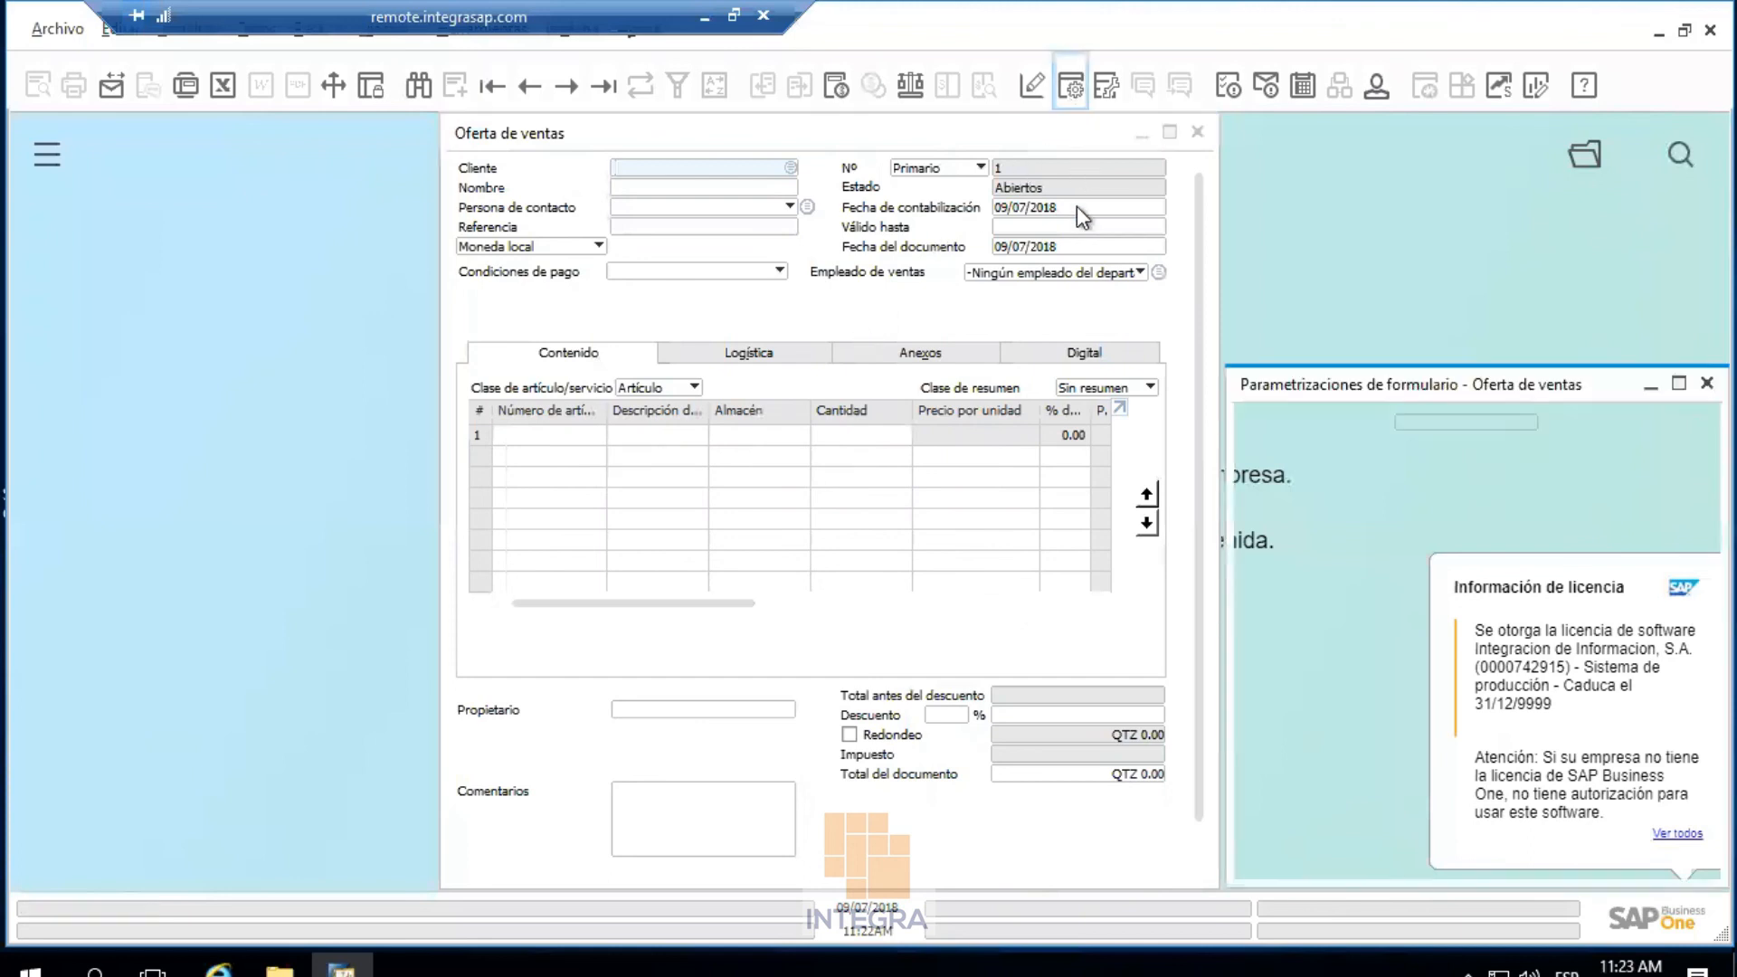
click(1323, 454)
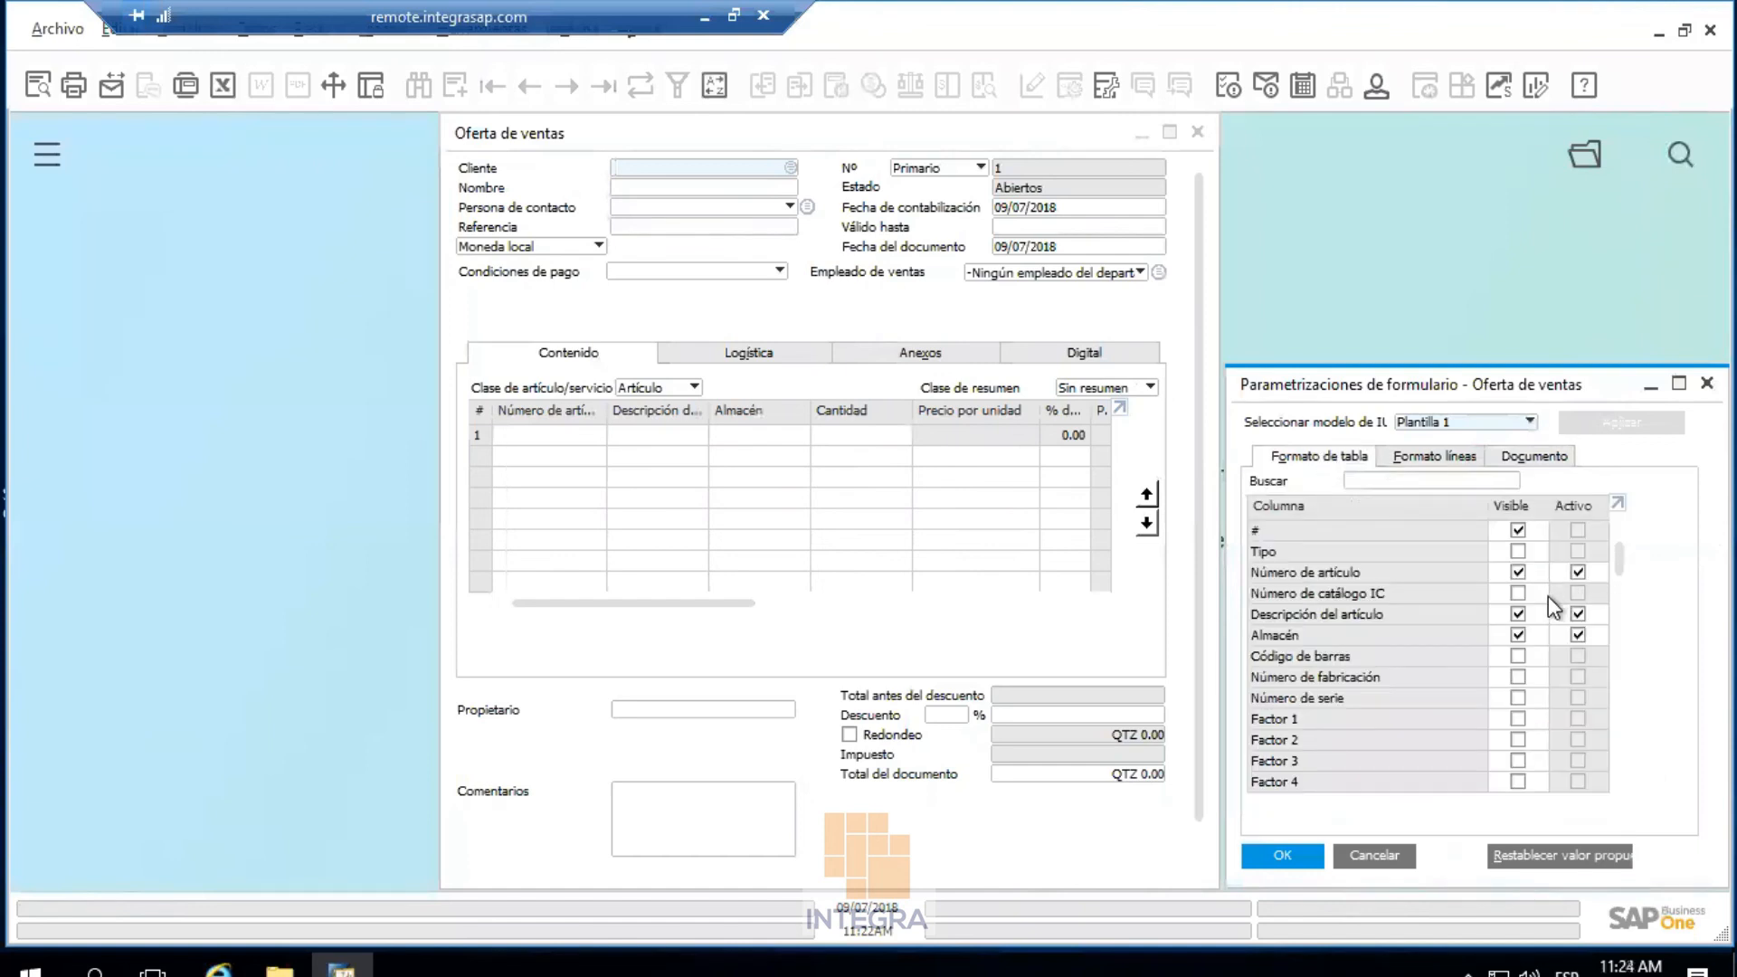
scroll(1534, 685, down, 5)
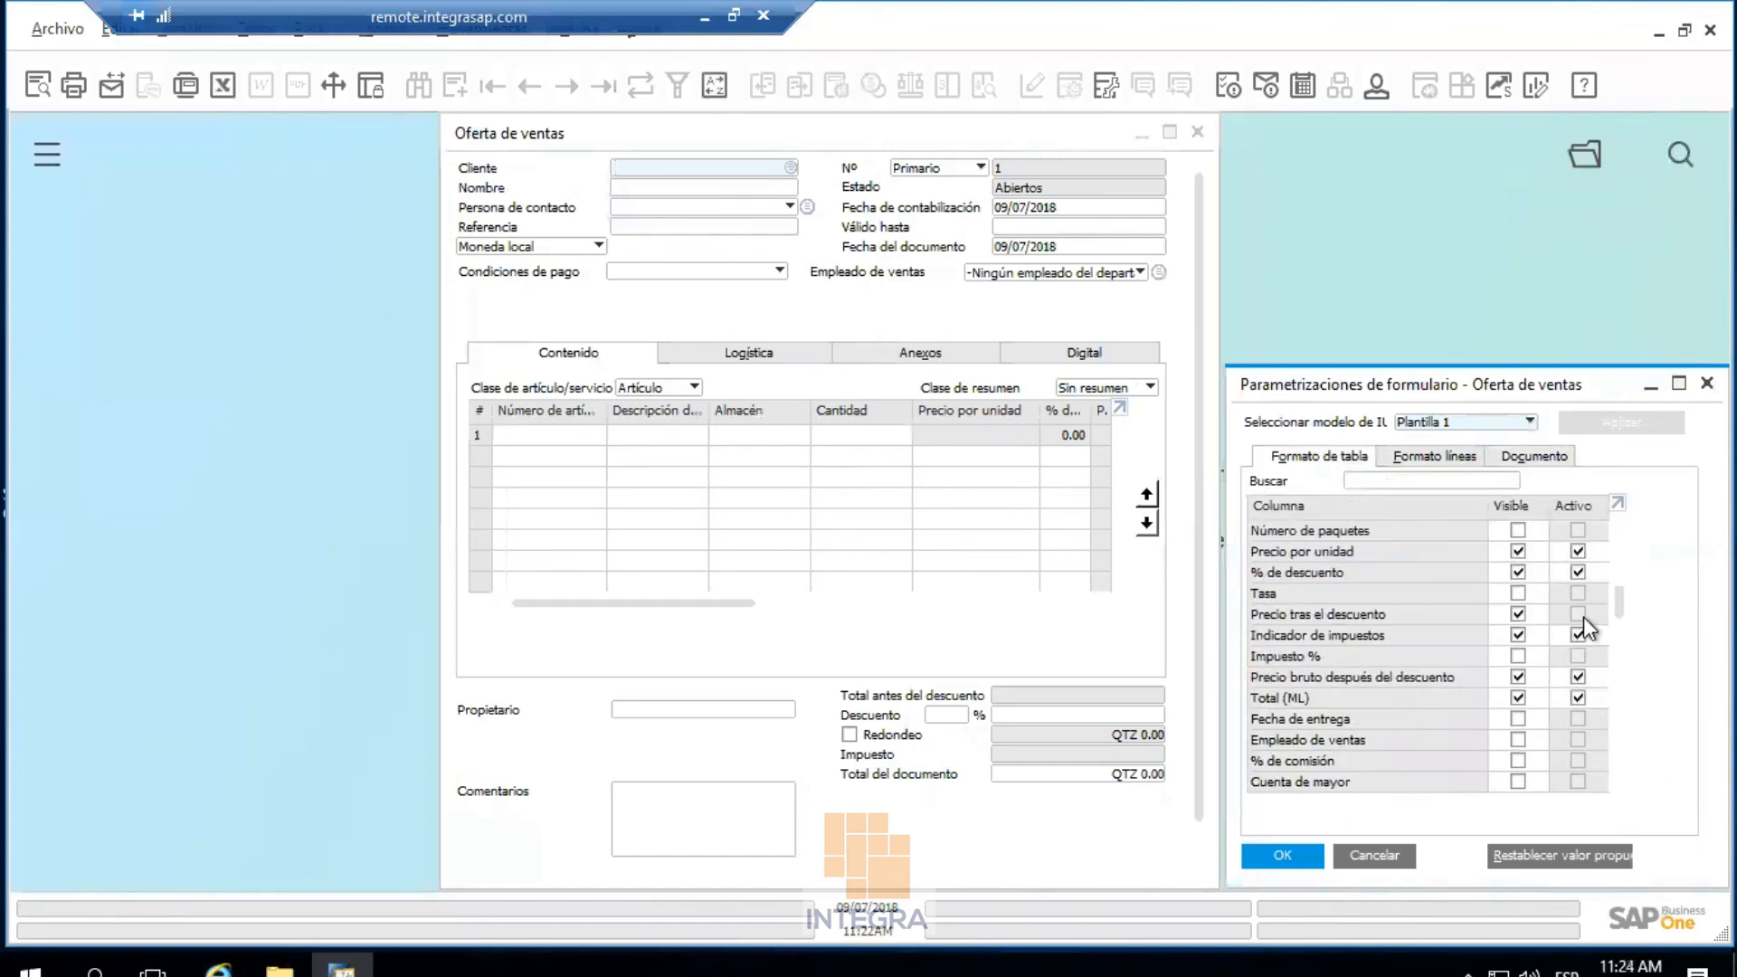
drag(1616, 601, 1610, 771)
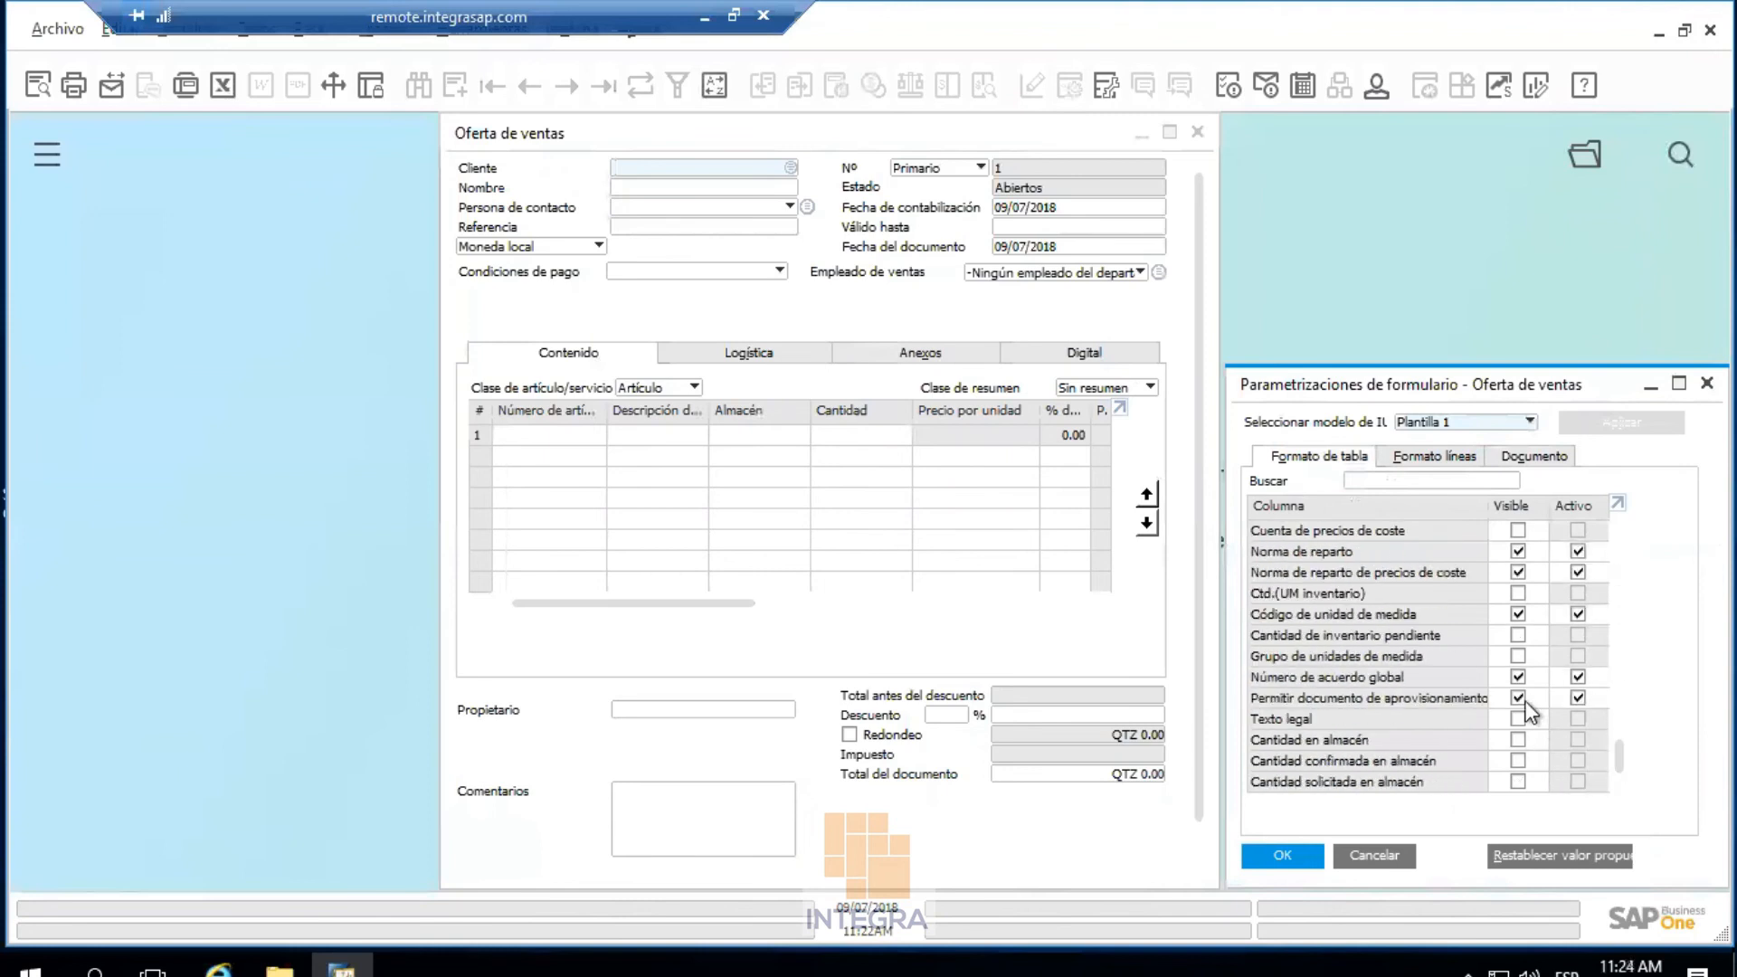
click(1519, 677)
click(1519, 613)
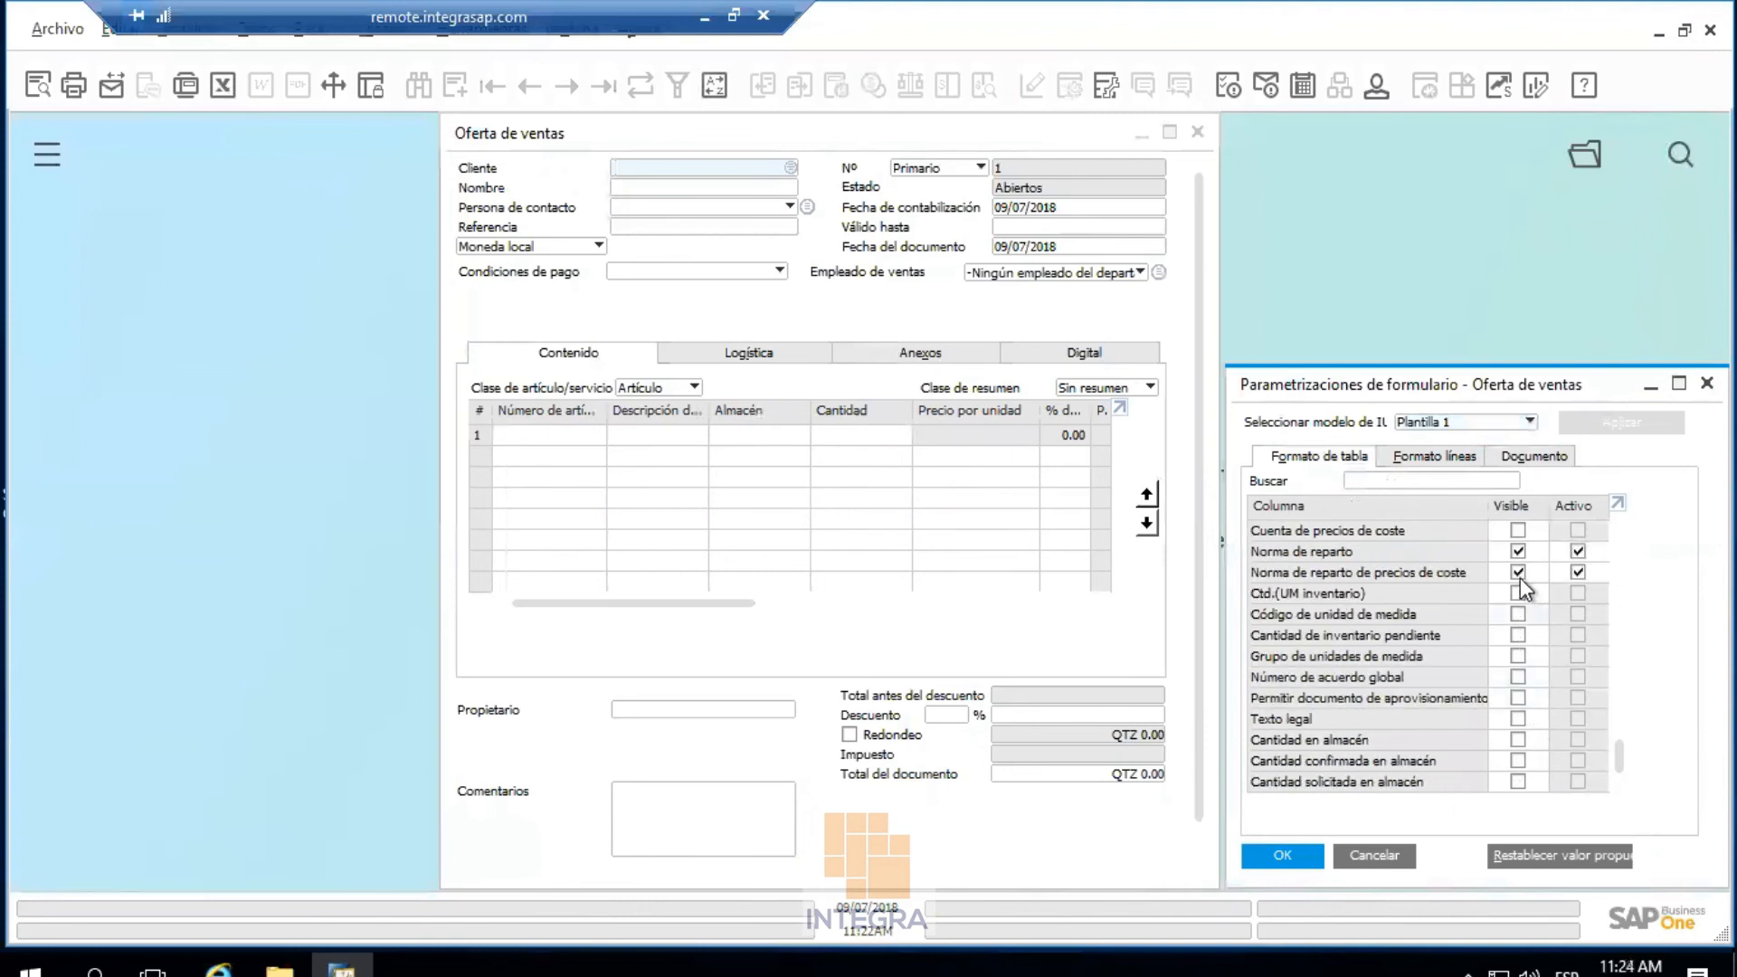
click(1519, 572)
click(1518, 551)
click(1289, 855)
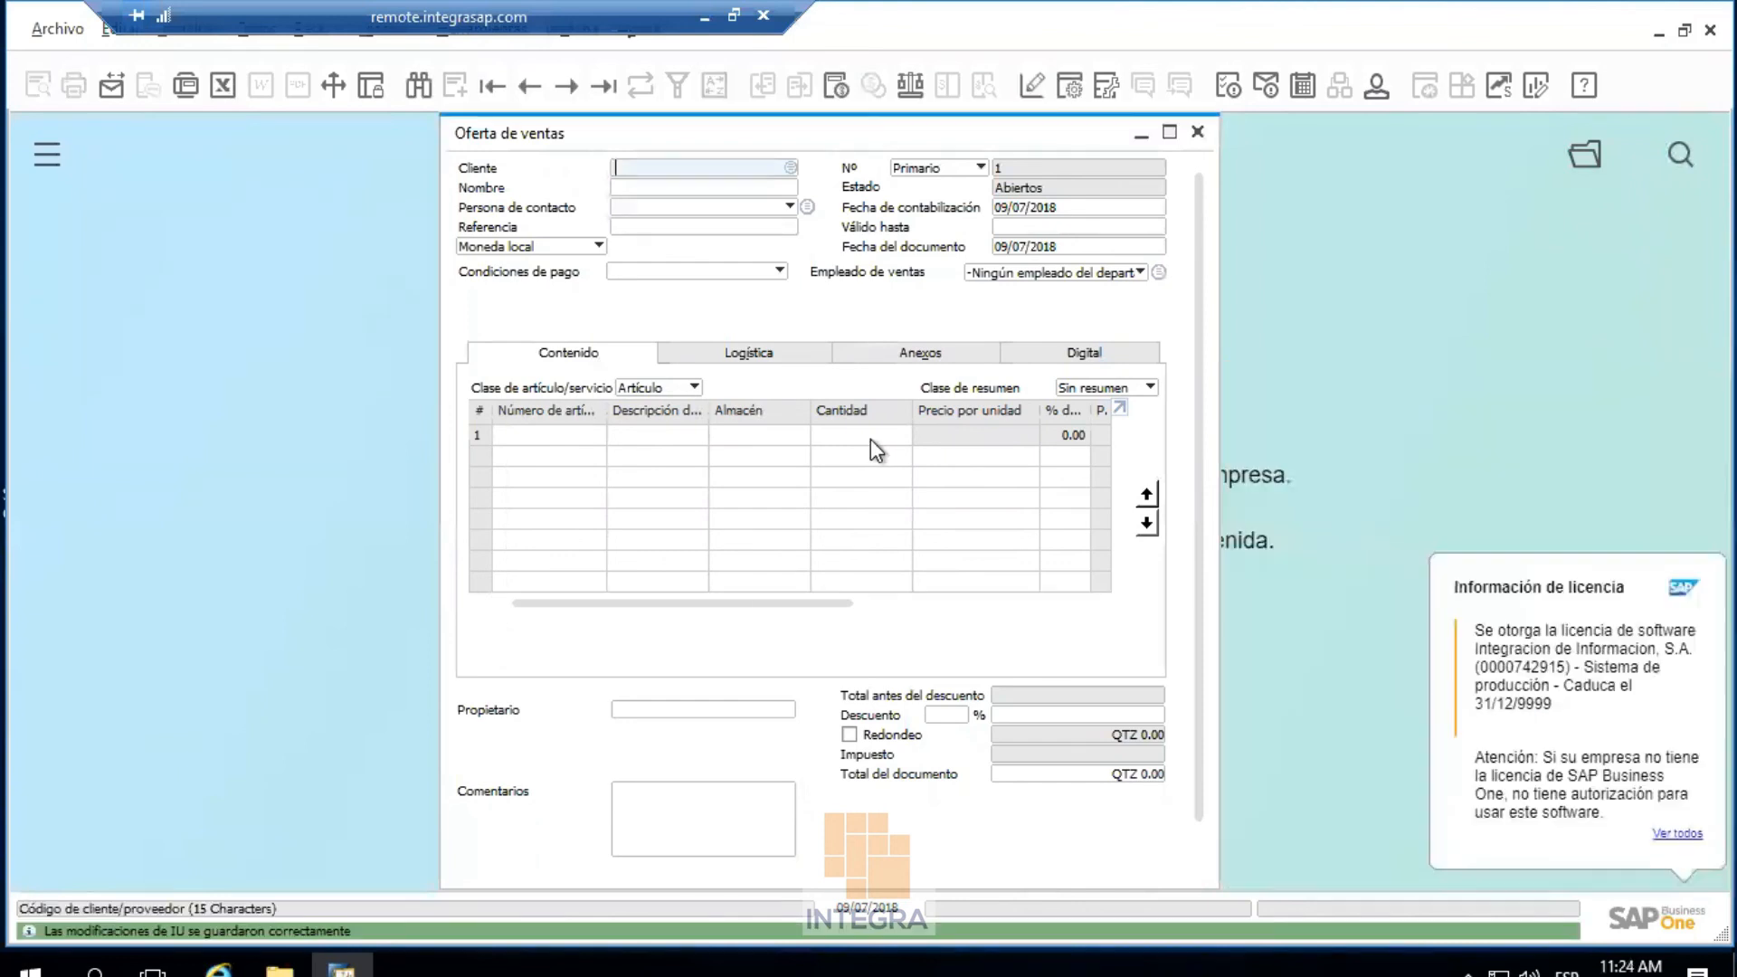
Close the sales quotation and bring up the modules side panel
drag(783, 607, 1188, 145)
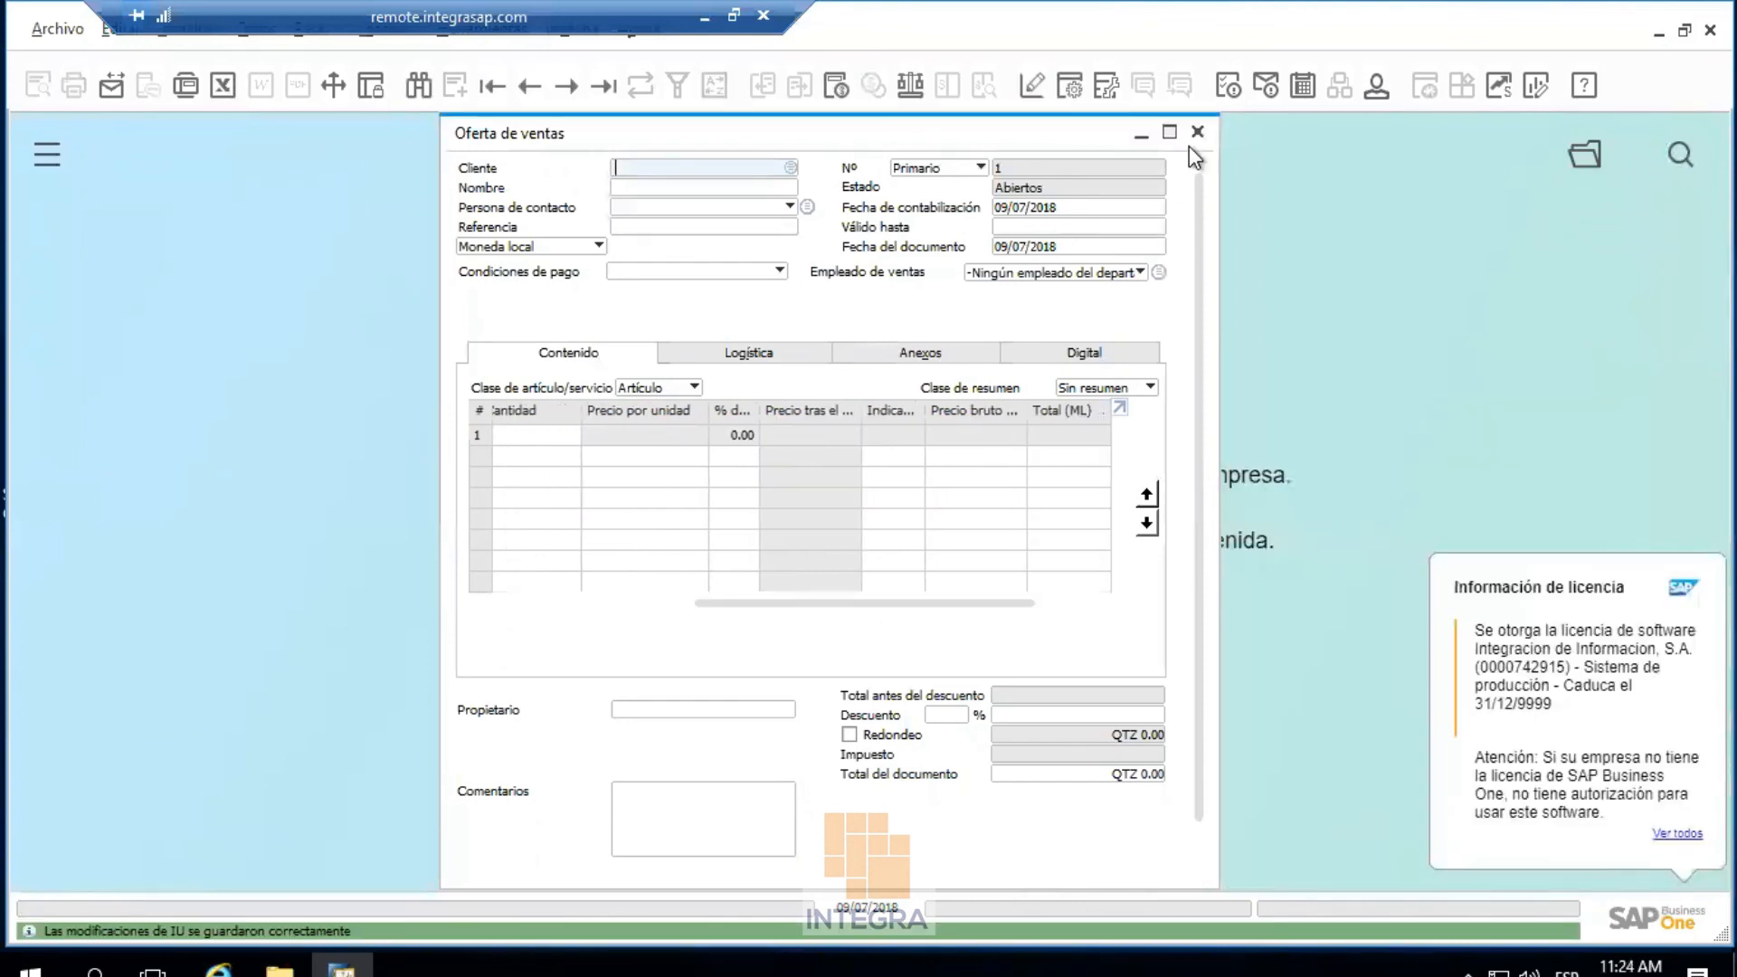
click(1197, 134)
click(47, 153)
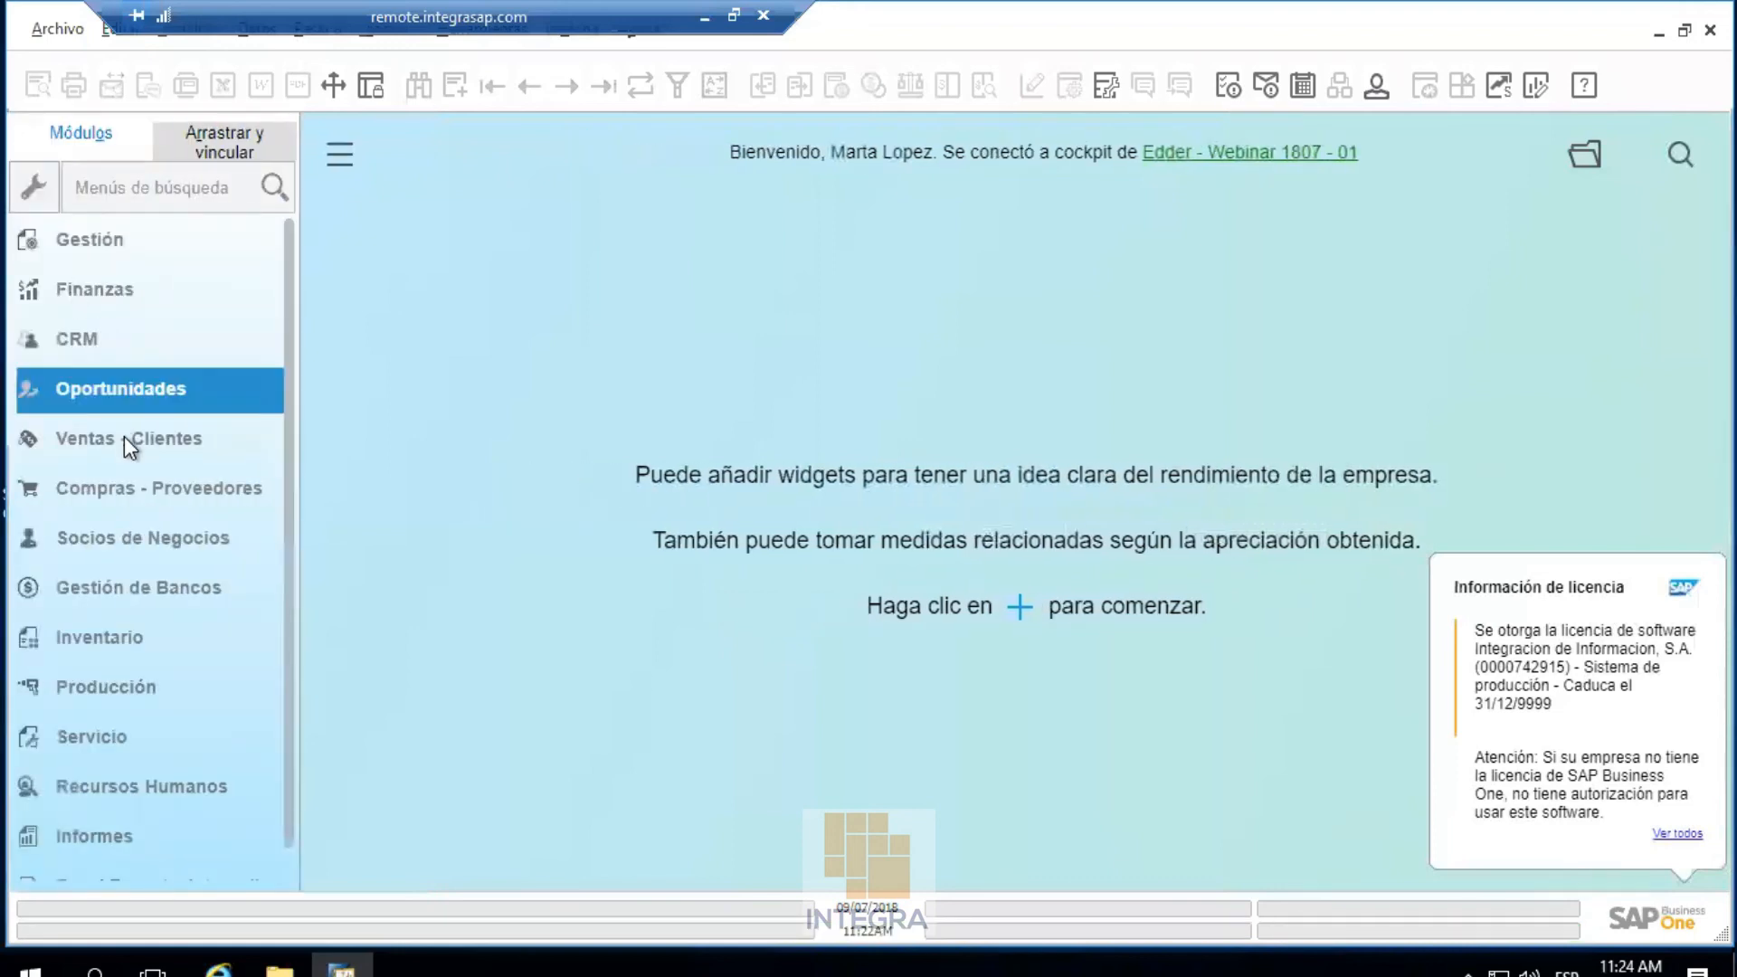
Reopen Oferta de ventas from Ventas - Clientes to confirm the hidden columns, then close it
click(128, 438)
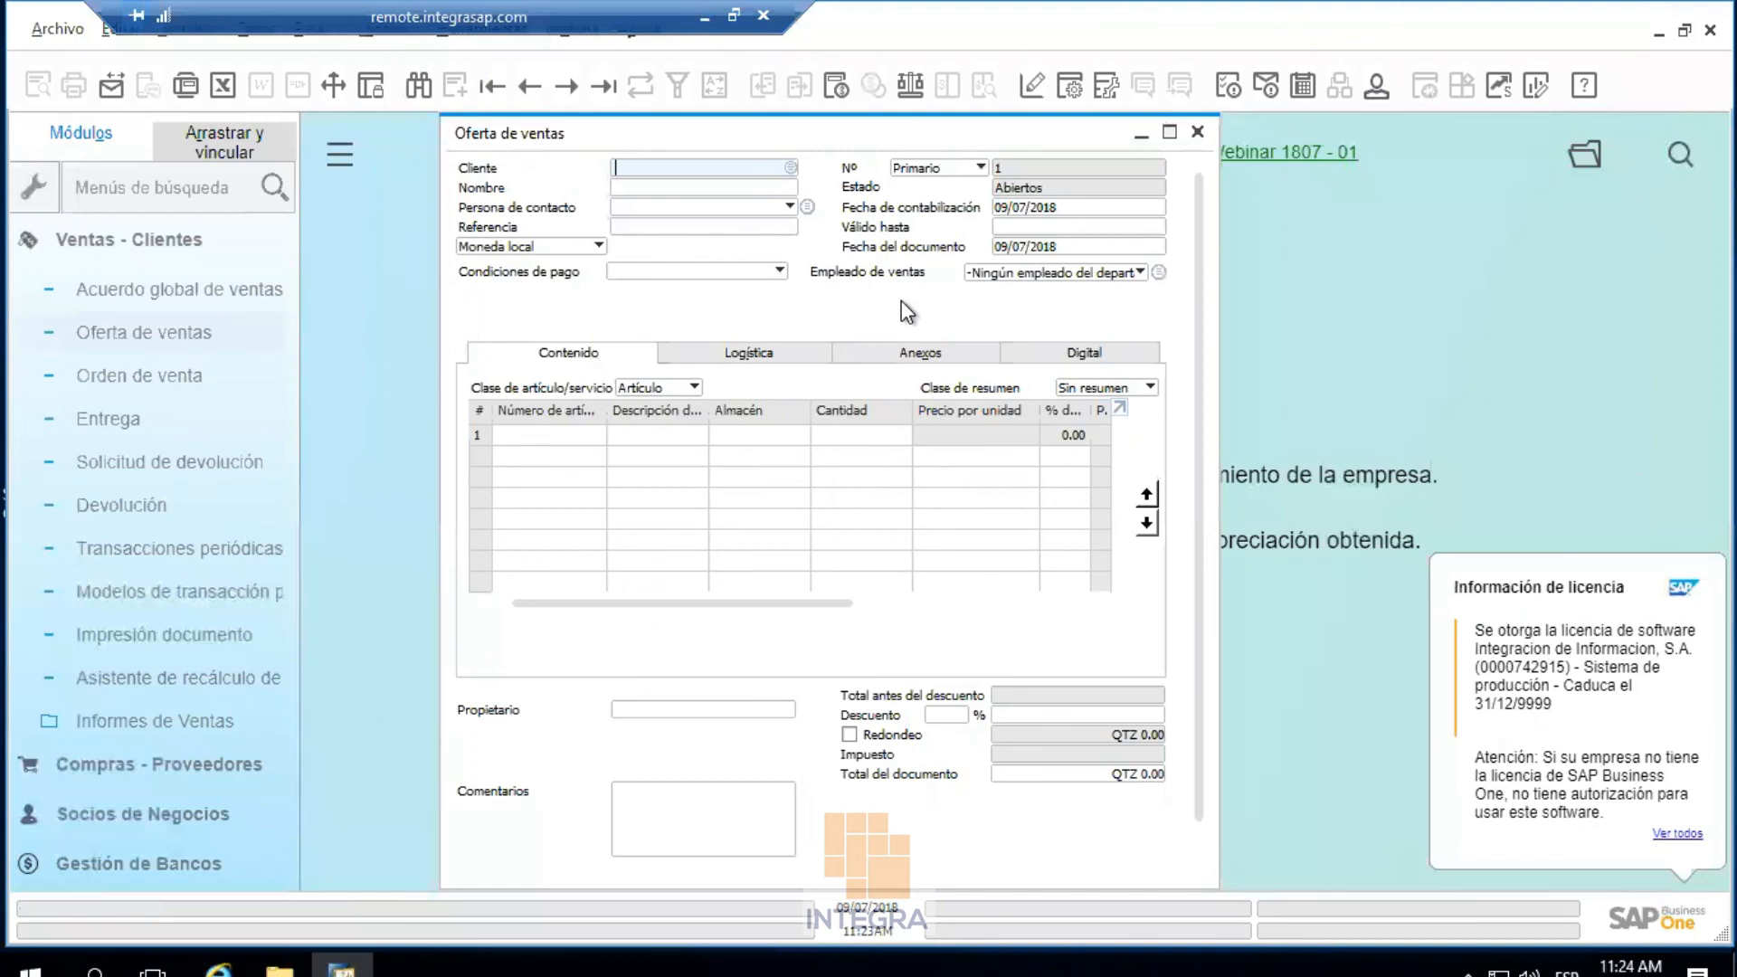
click(1196, 134)
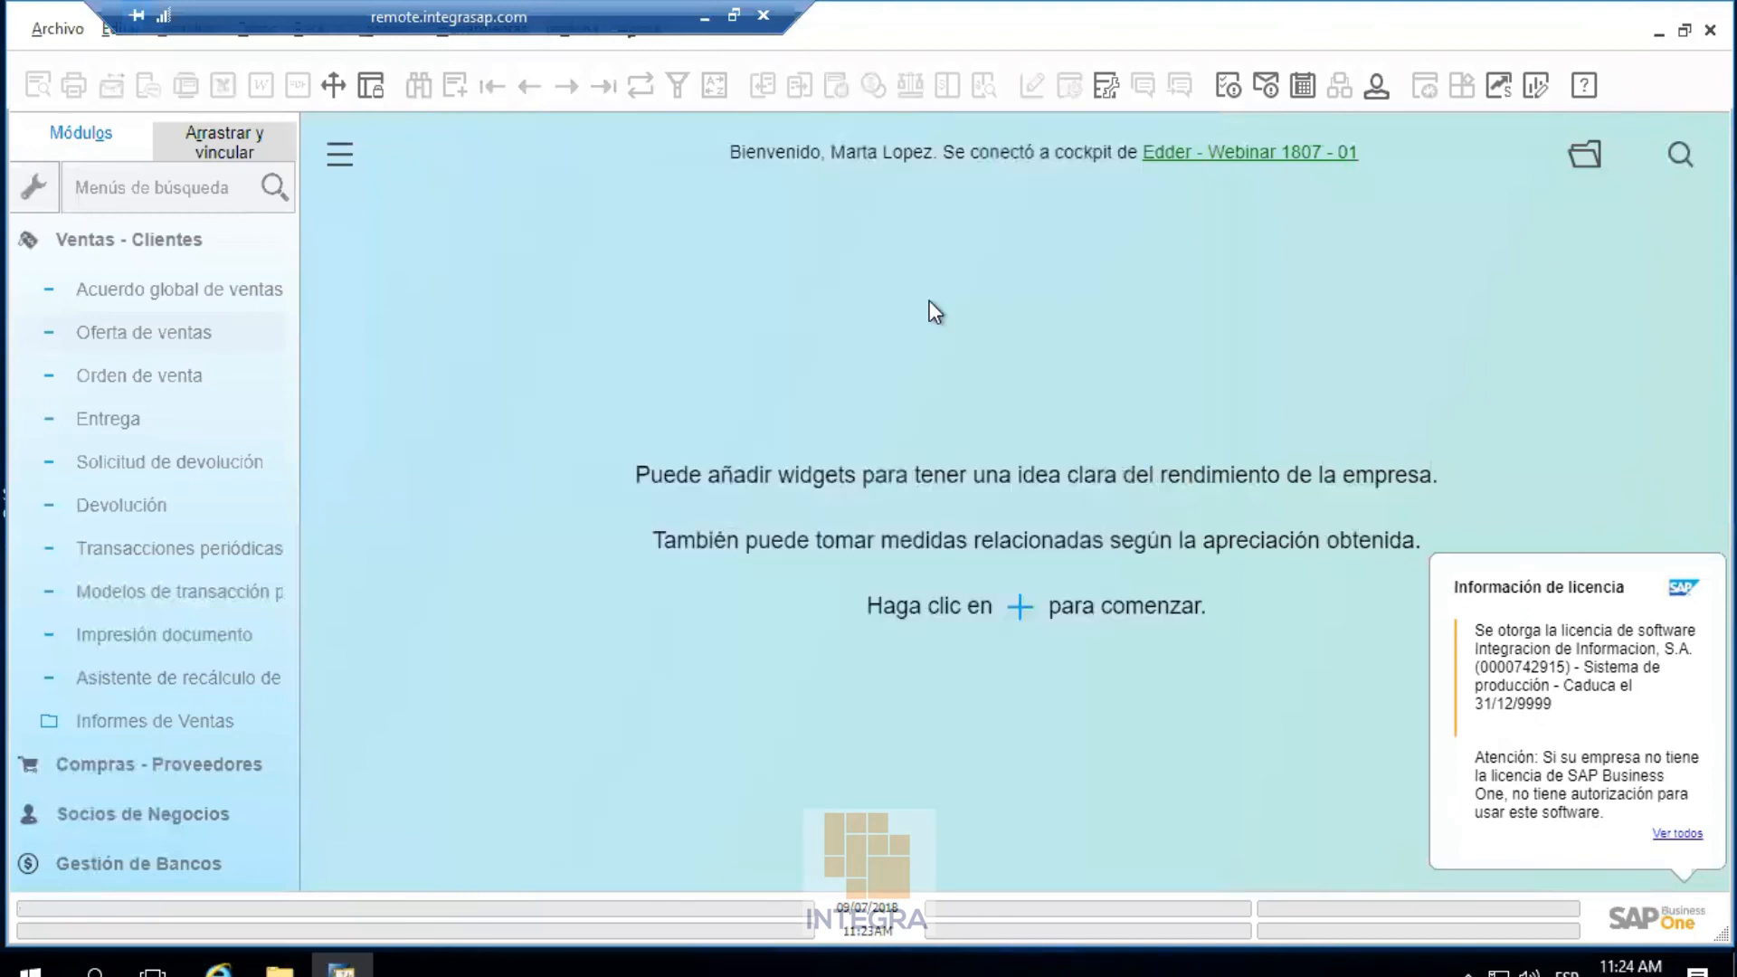
Return to the administrator's SAP session and cancel the UI template settings dialog
click(700, 17)
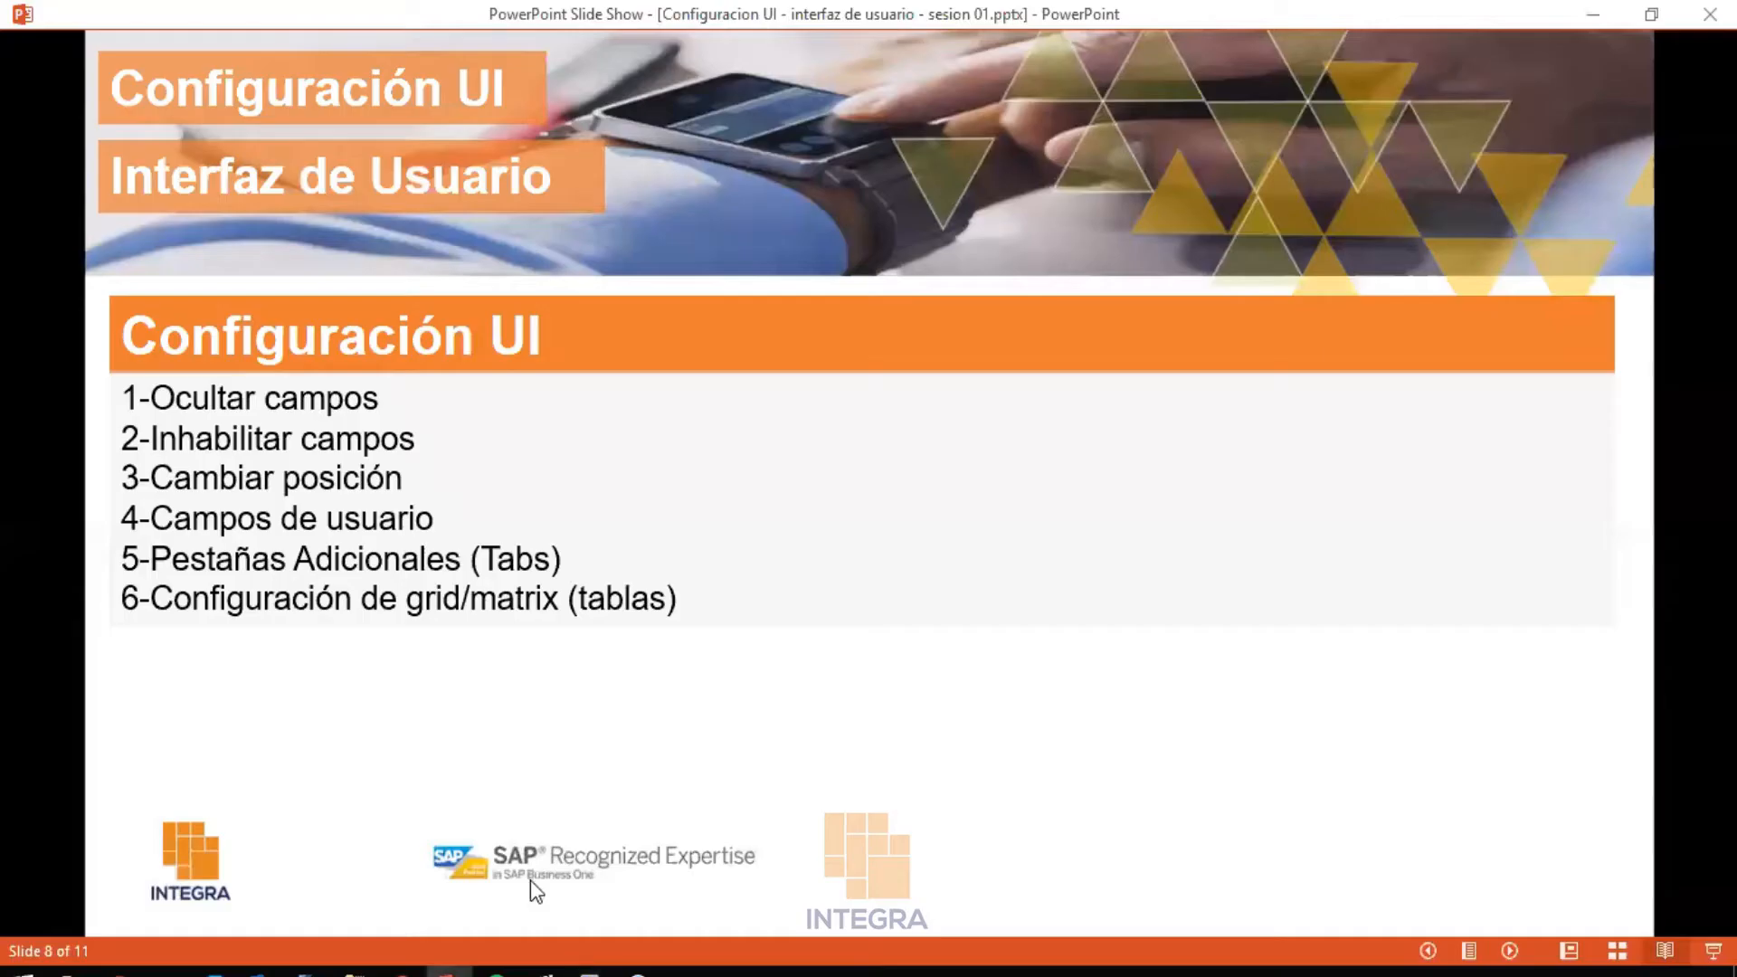
mouse_move(589, 969)
click(349, 908)
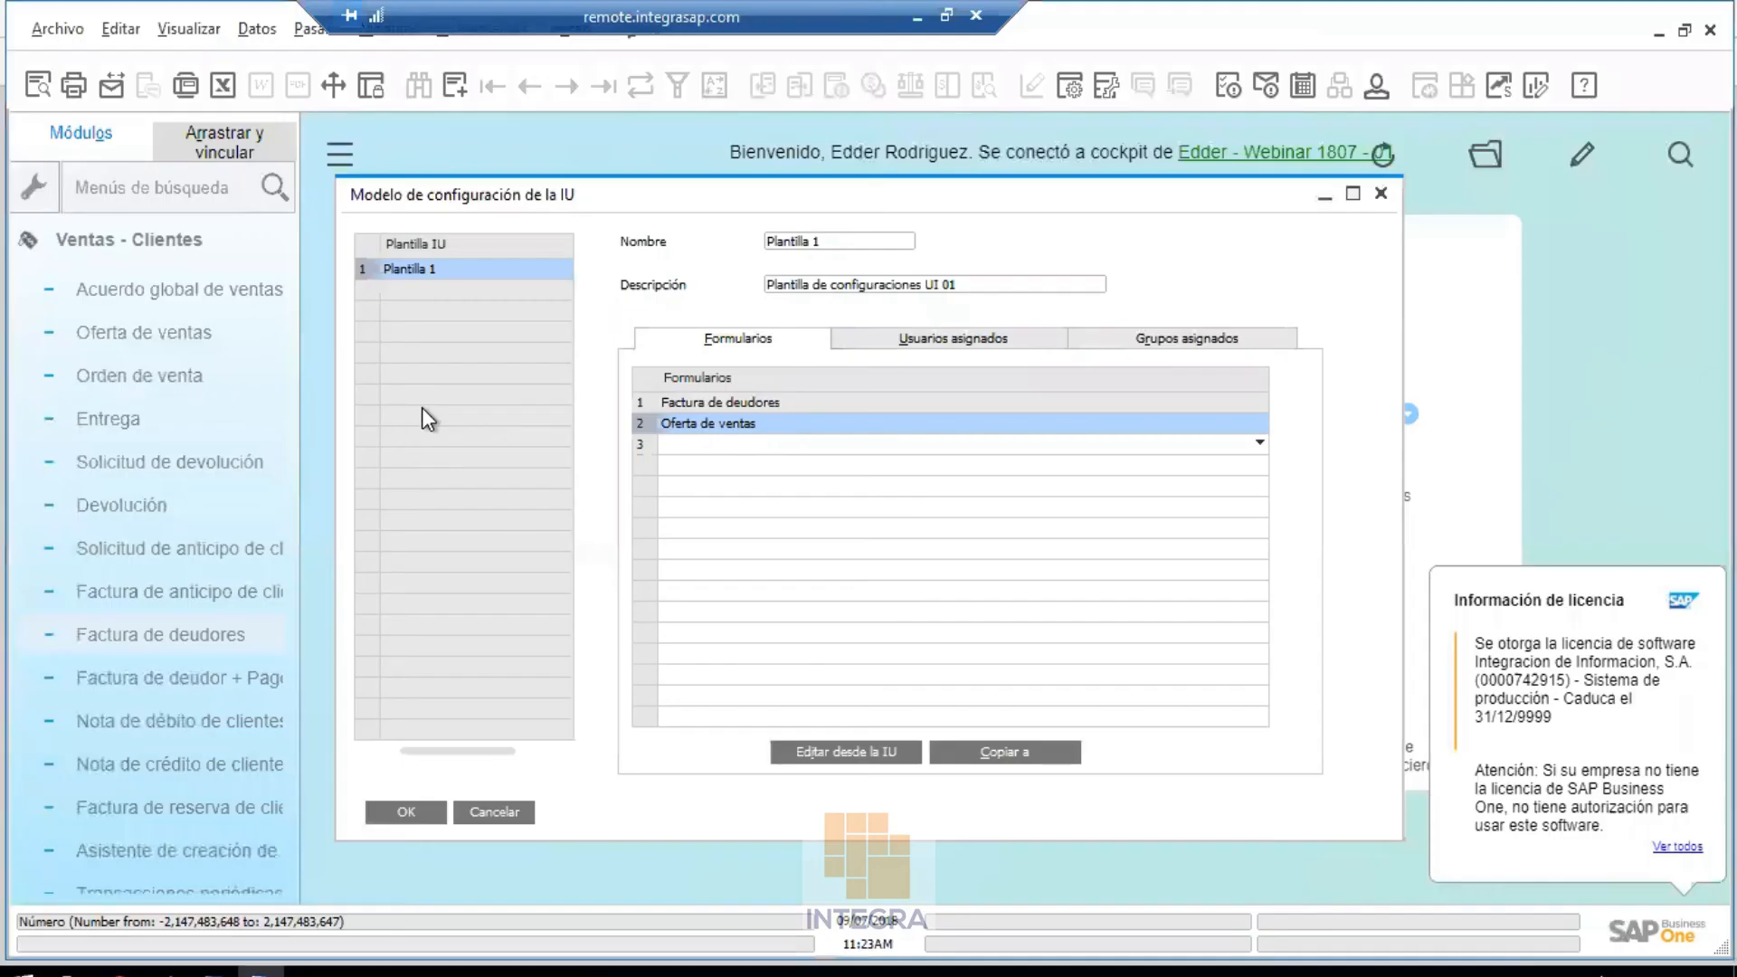
click(490, 809)
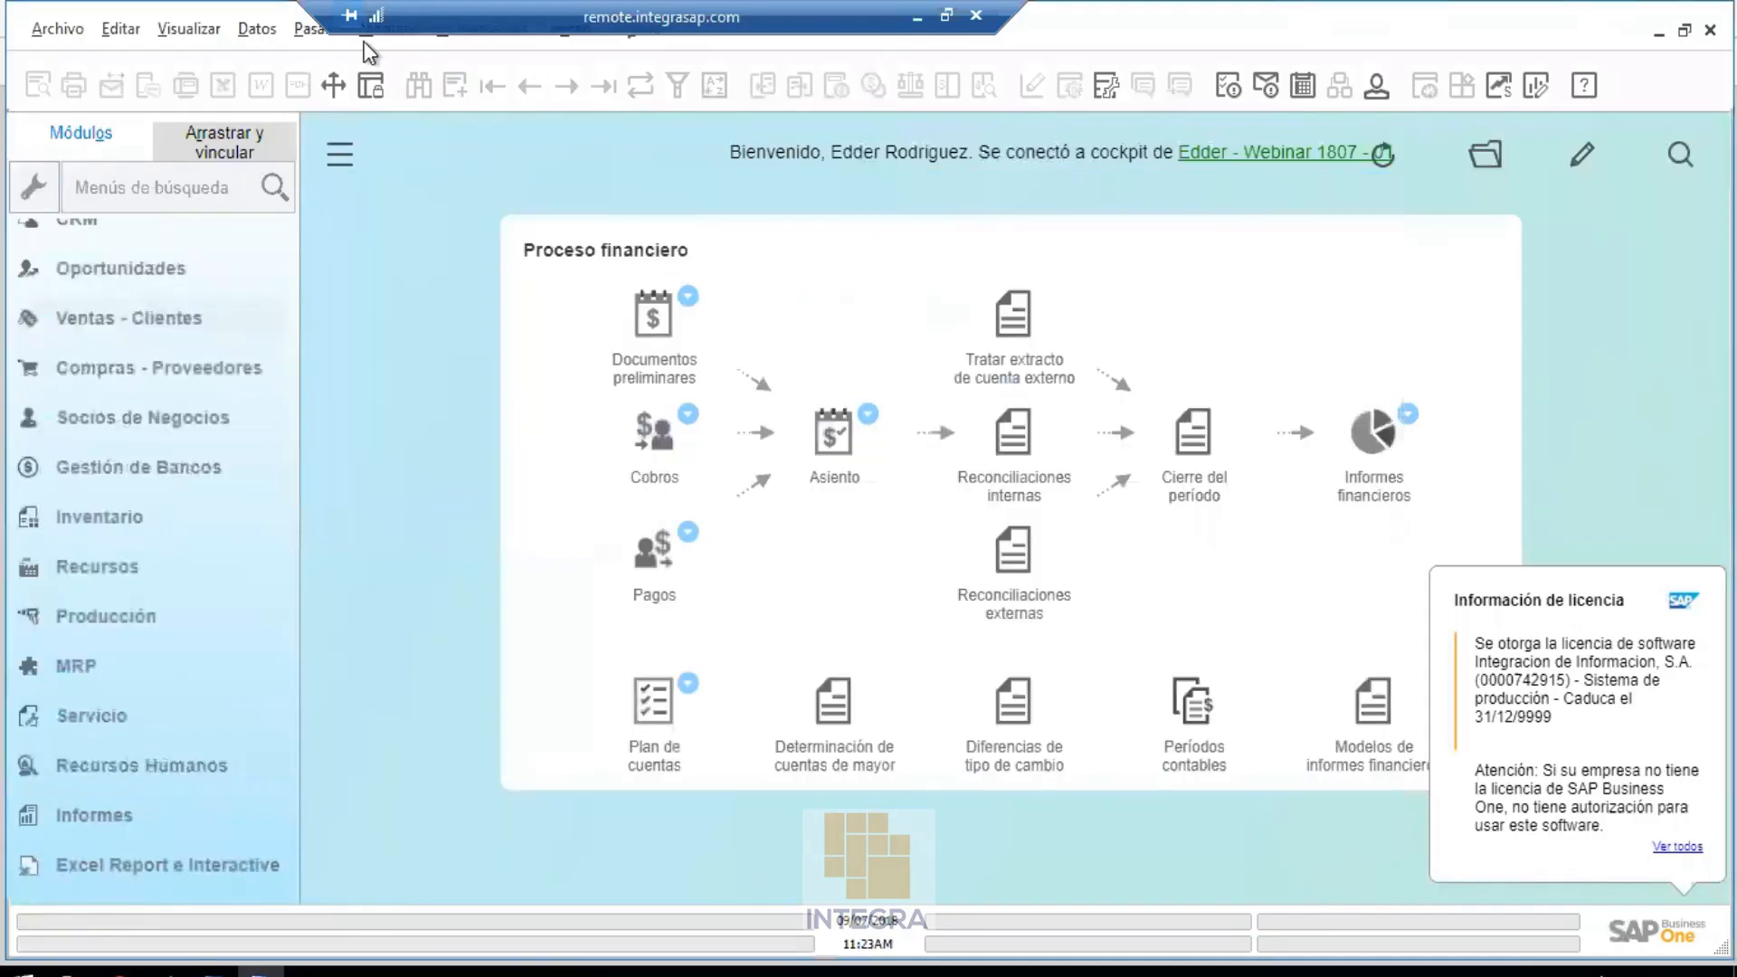
click(389, 36)
Open the maximised Autorizaciones window and load the test user's authorizations under Usuarios
mouse_move(424, 73)
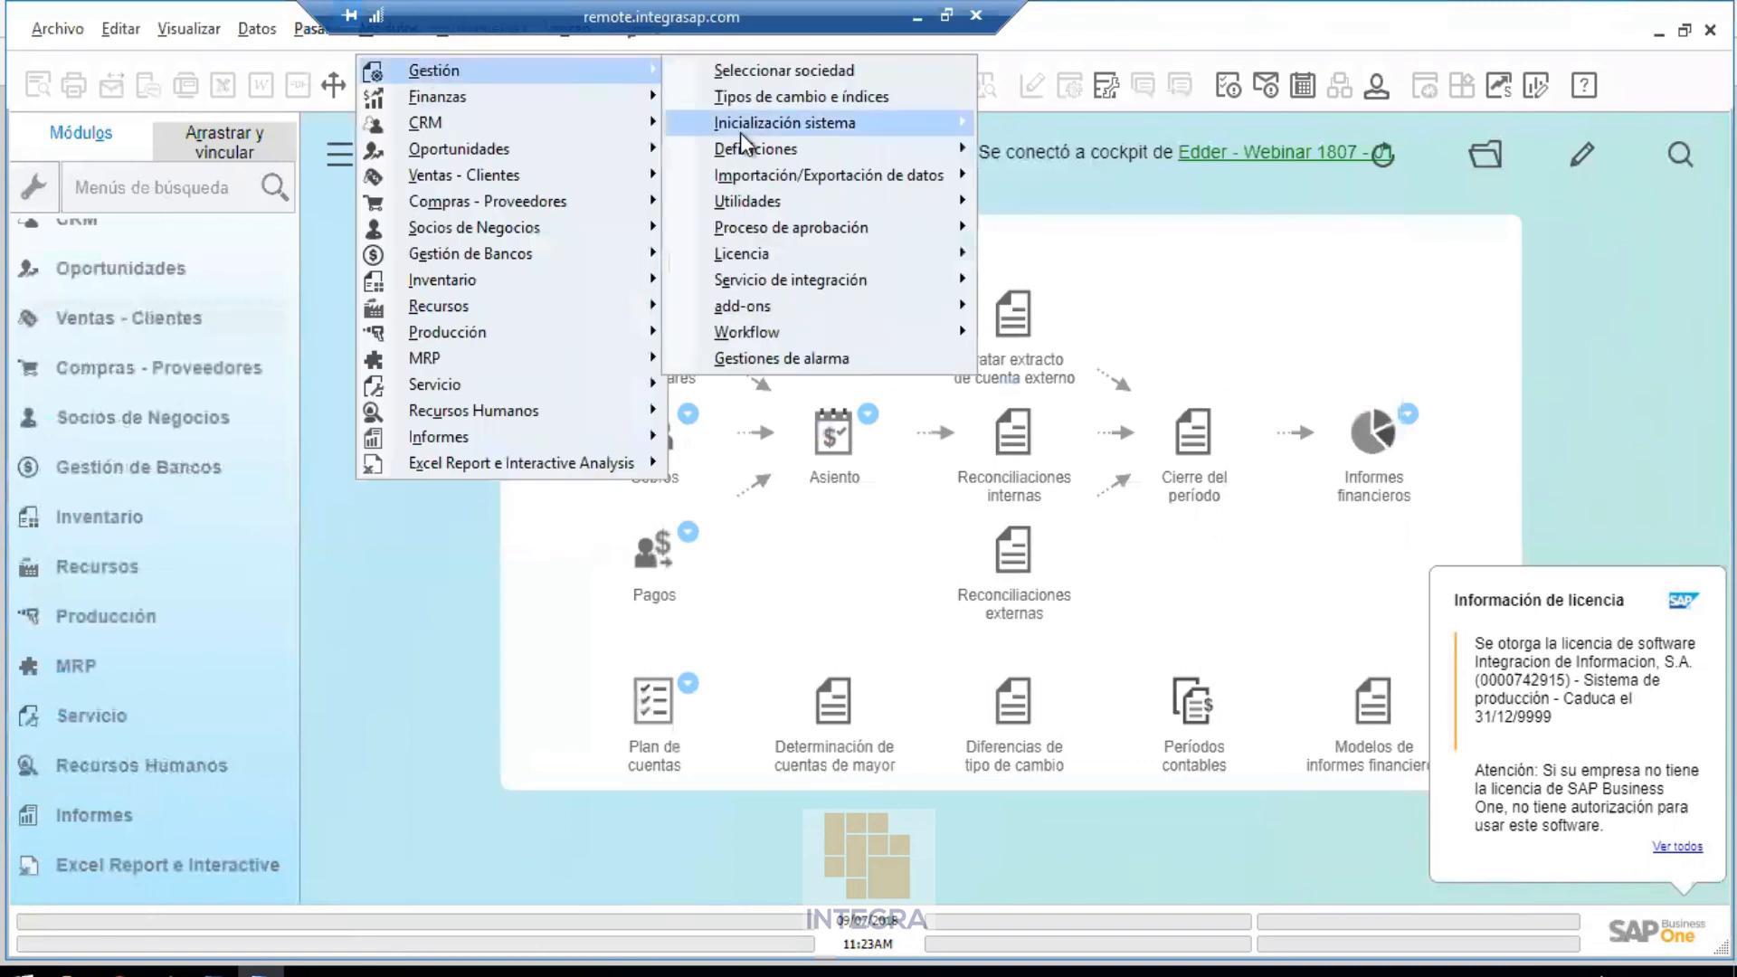
mouse_move(740, 127)
mouse_move(1093, 201)
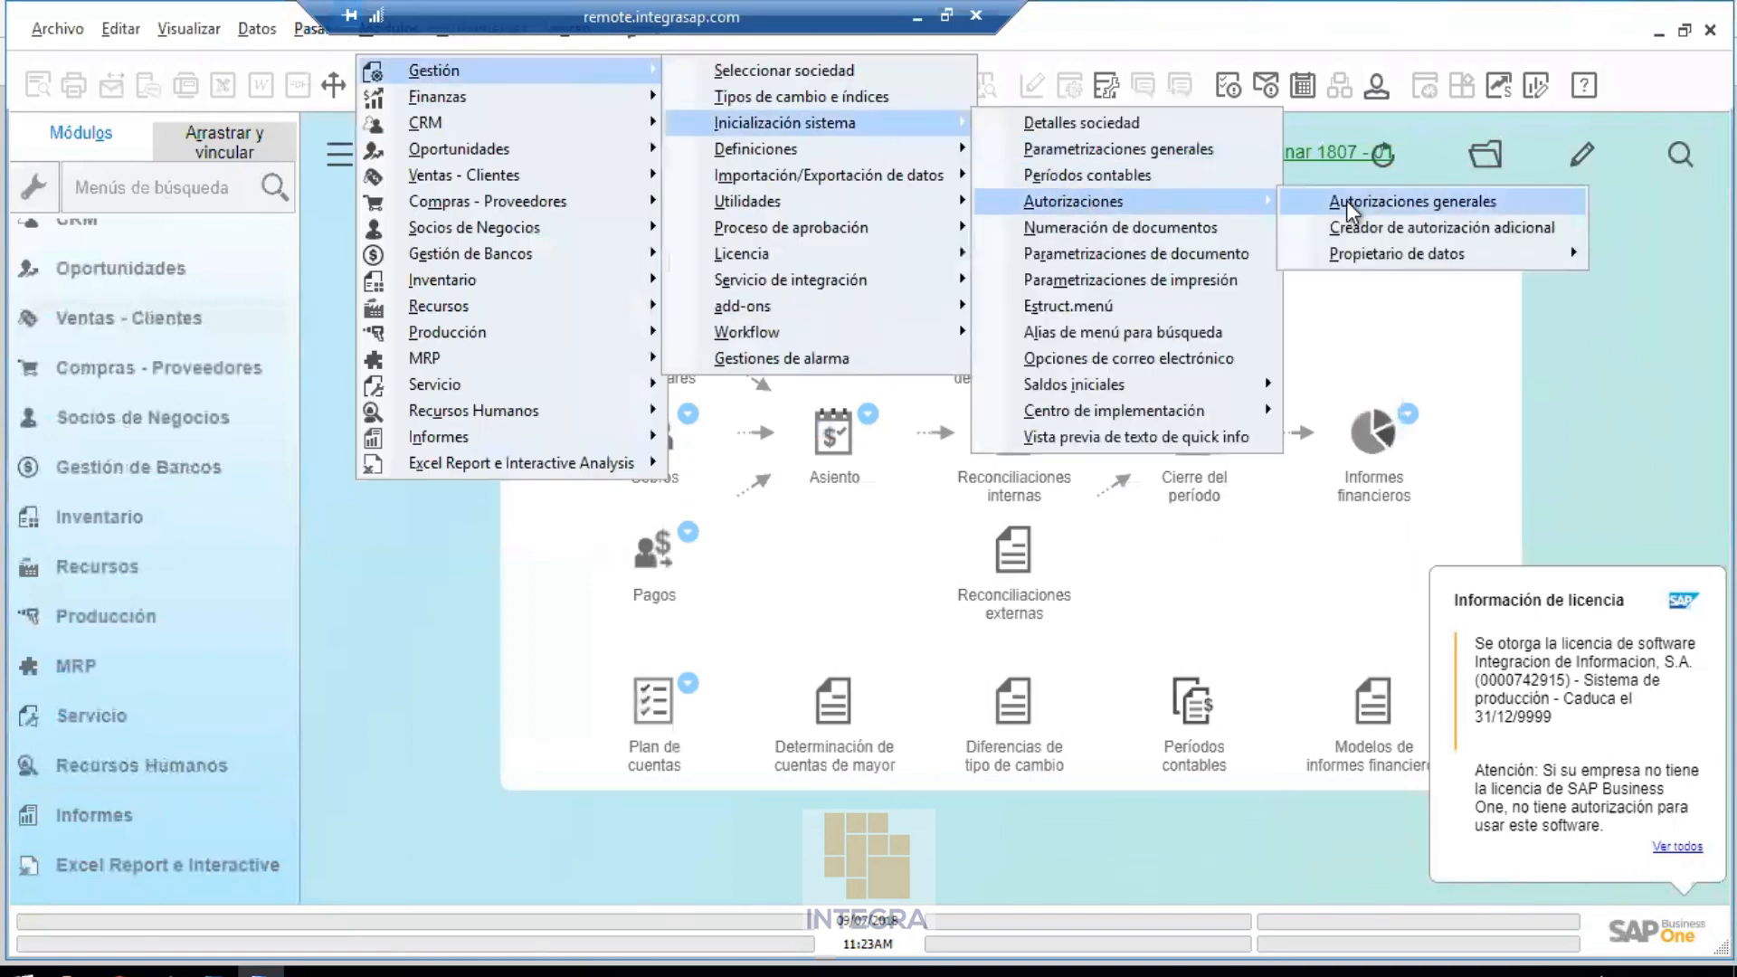
click(1346, 199)
double_click(1033, 241)
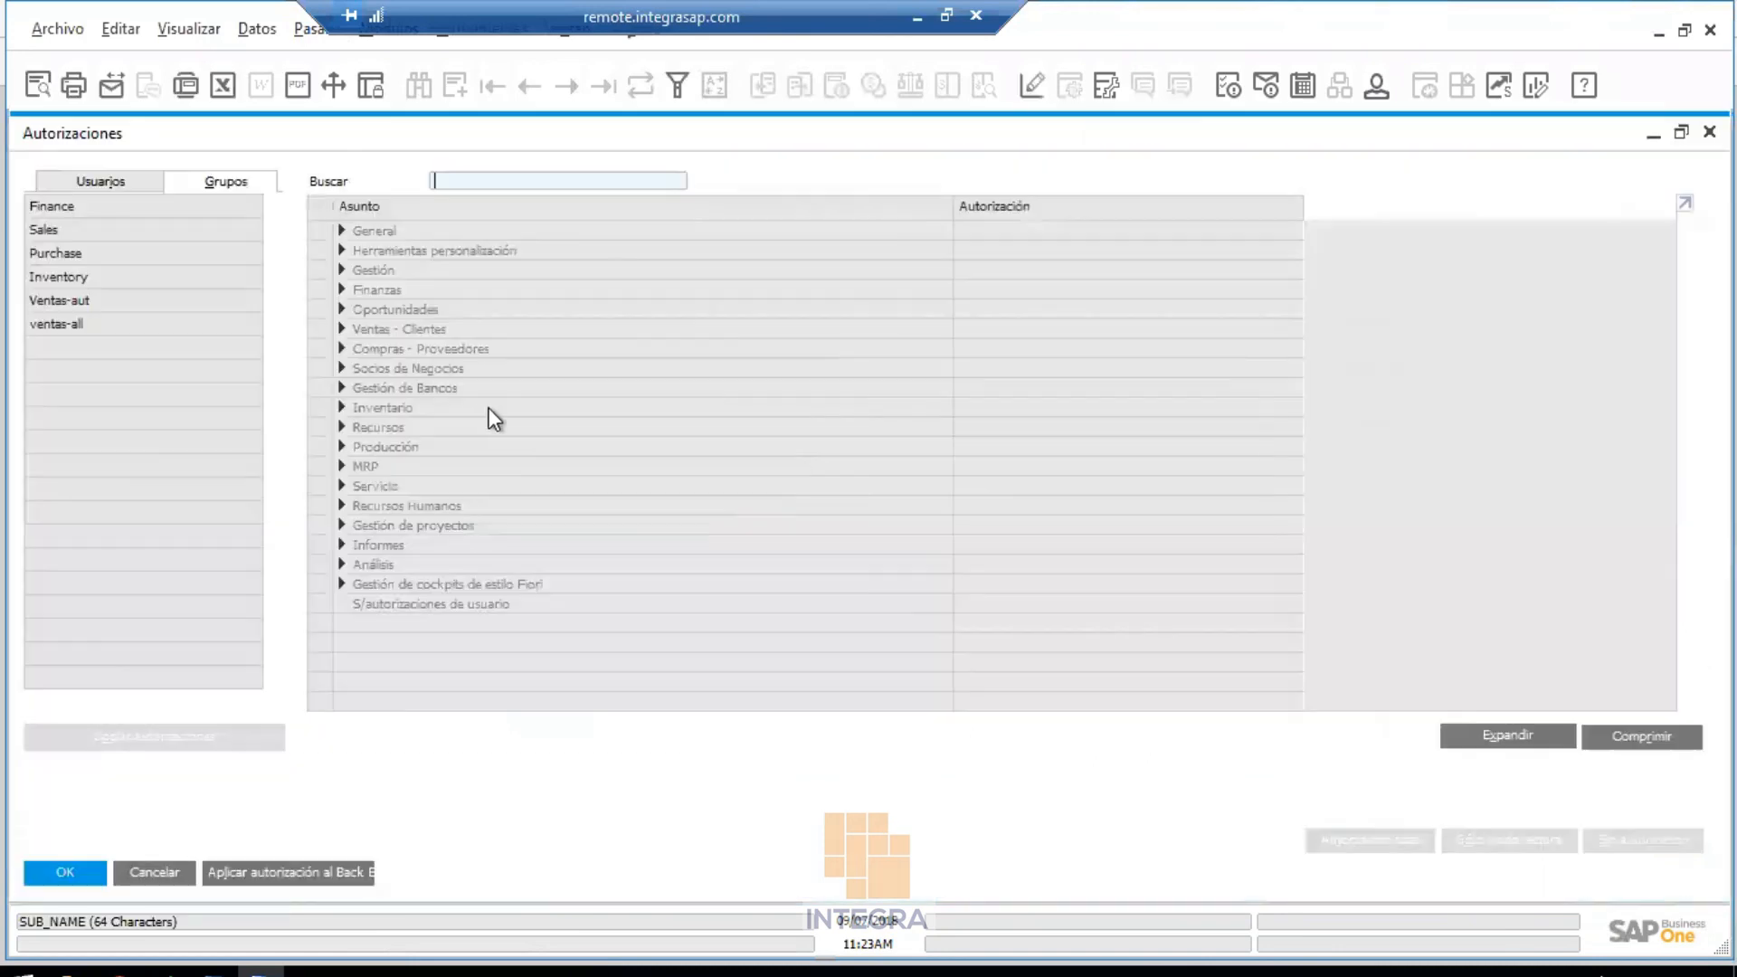
click(96, 186)
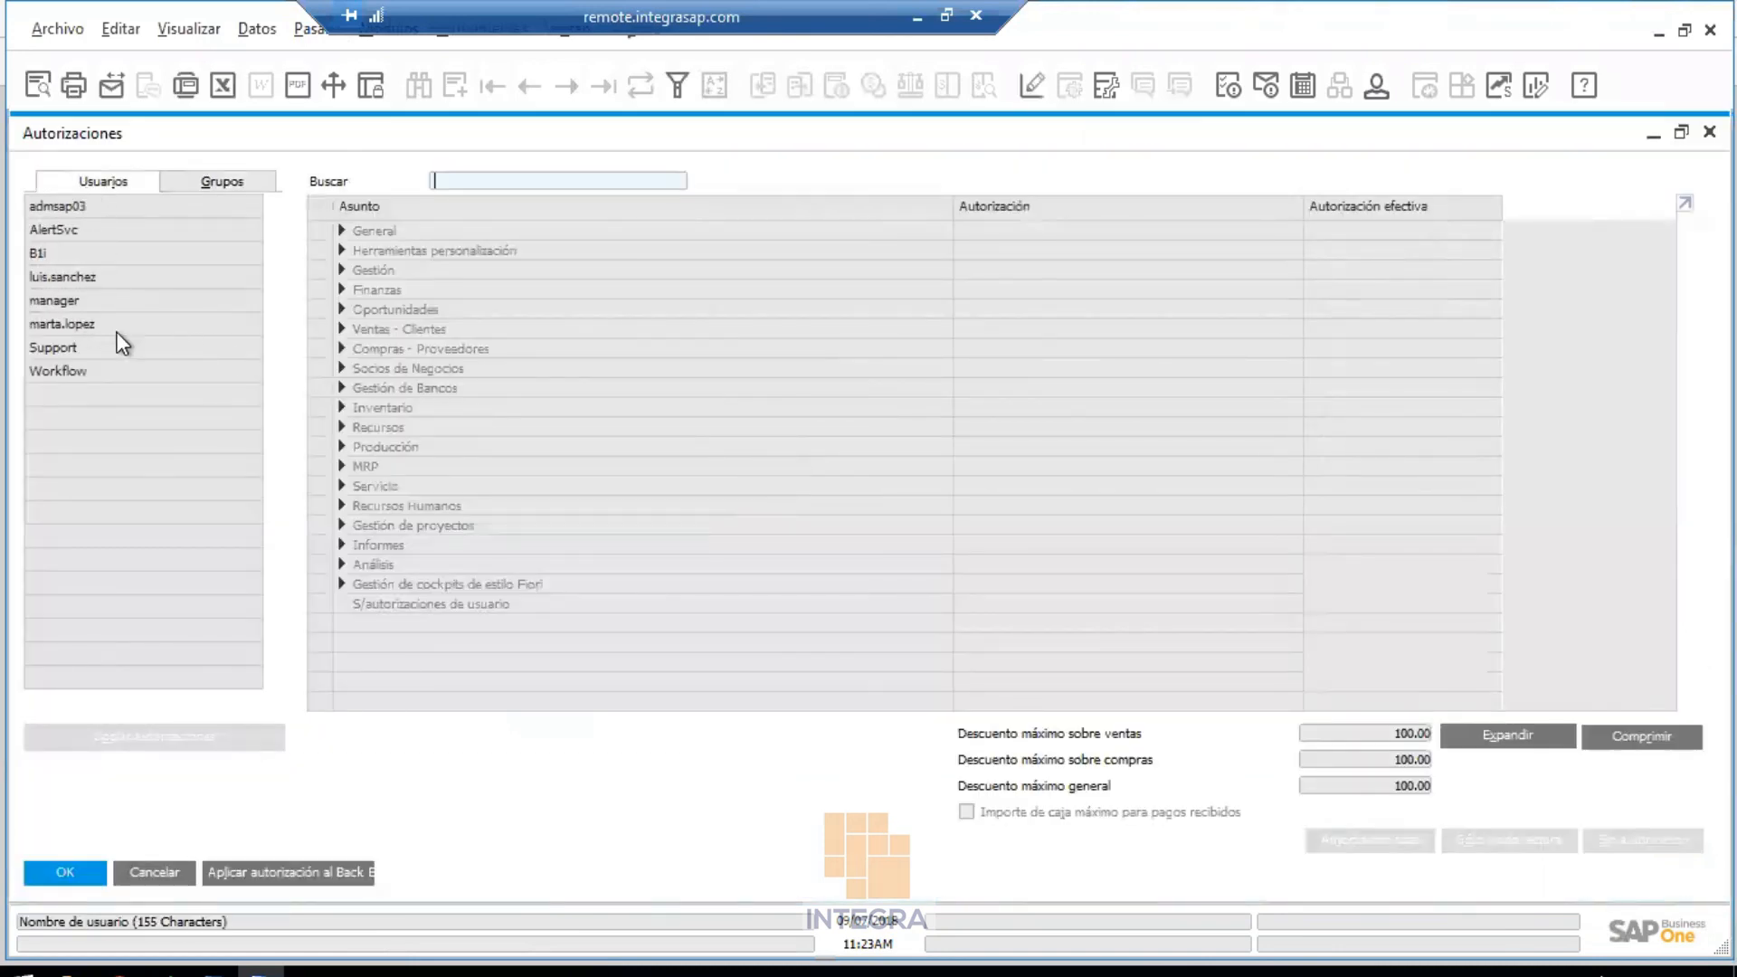
click(77, 323)
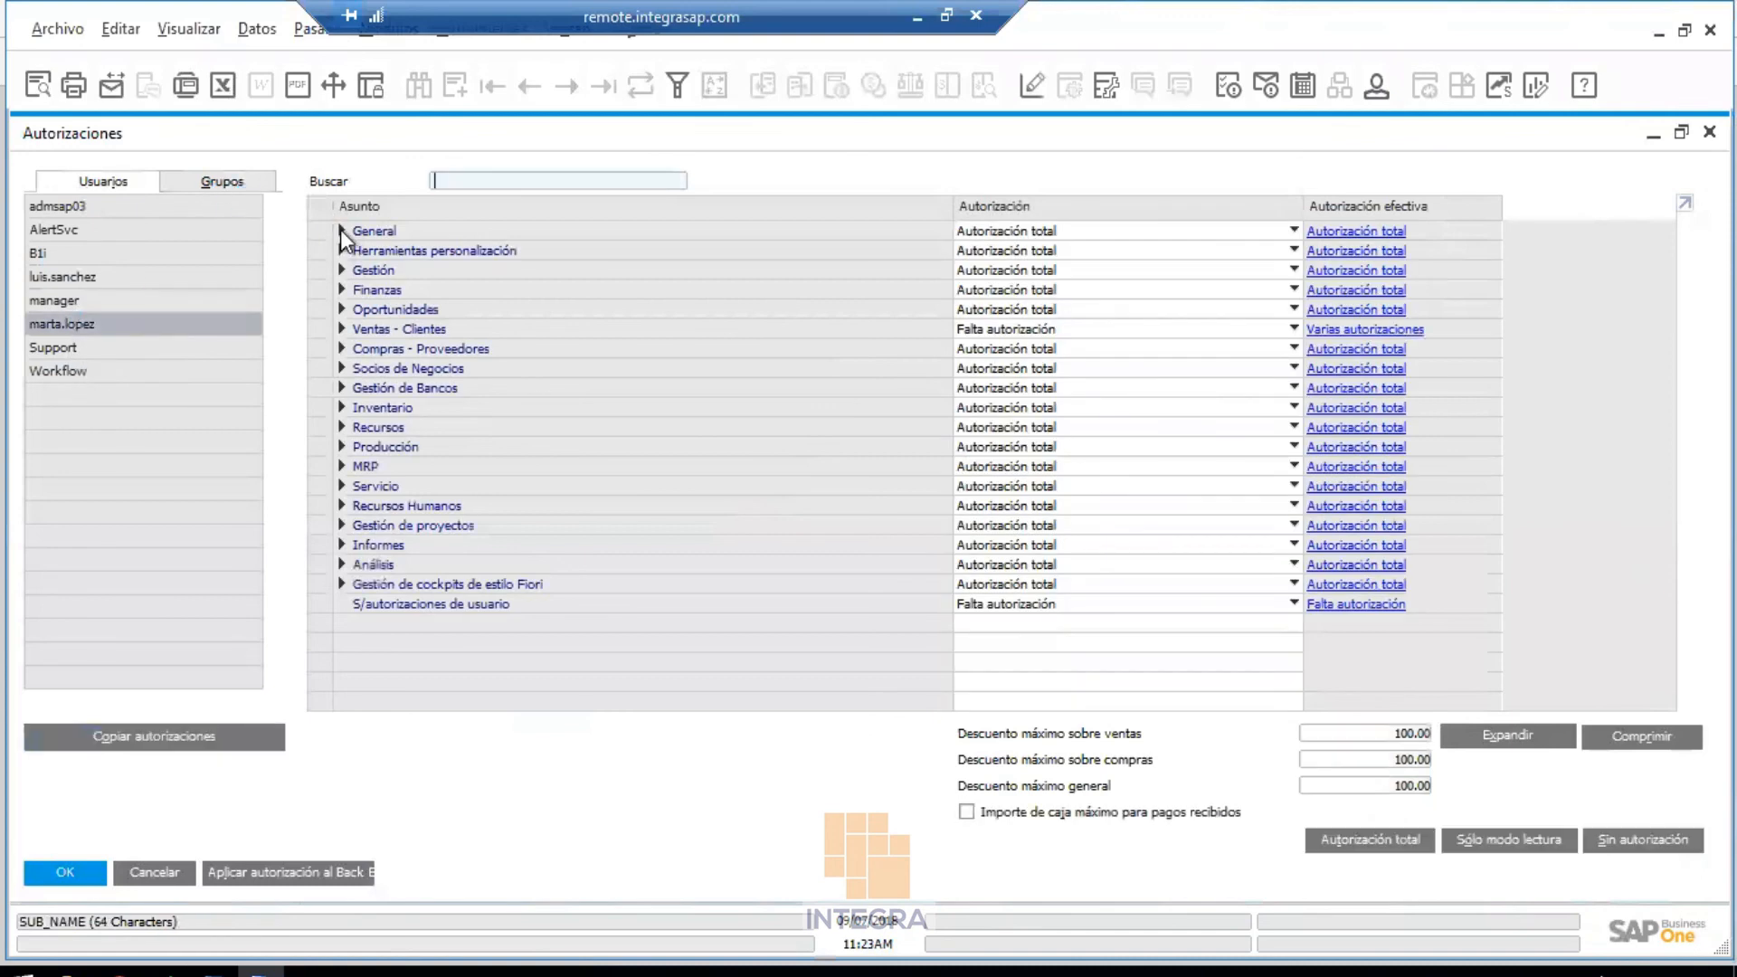
Set Tratar tabla documentos to no authorization under General and apply the change
click(341, 231)
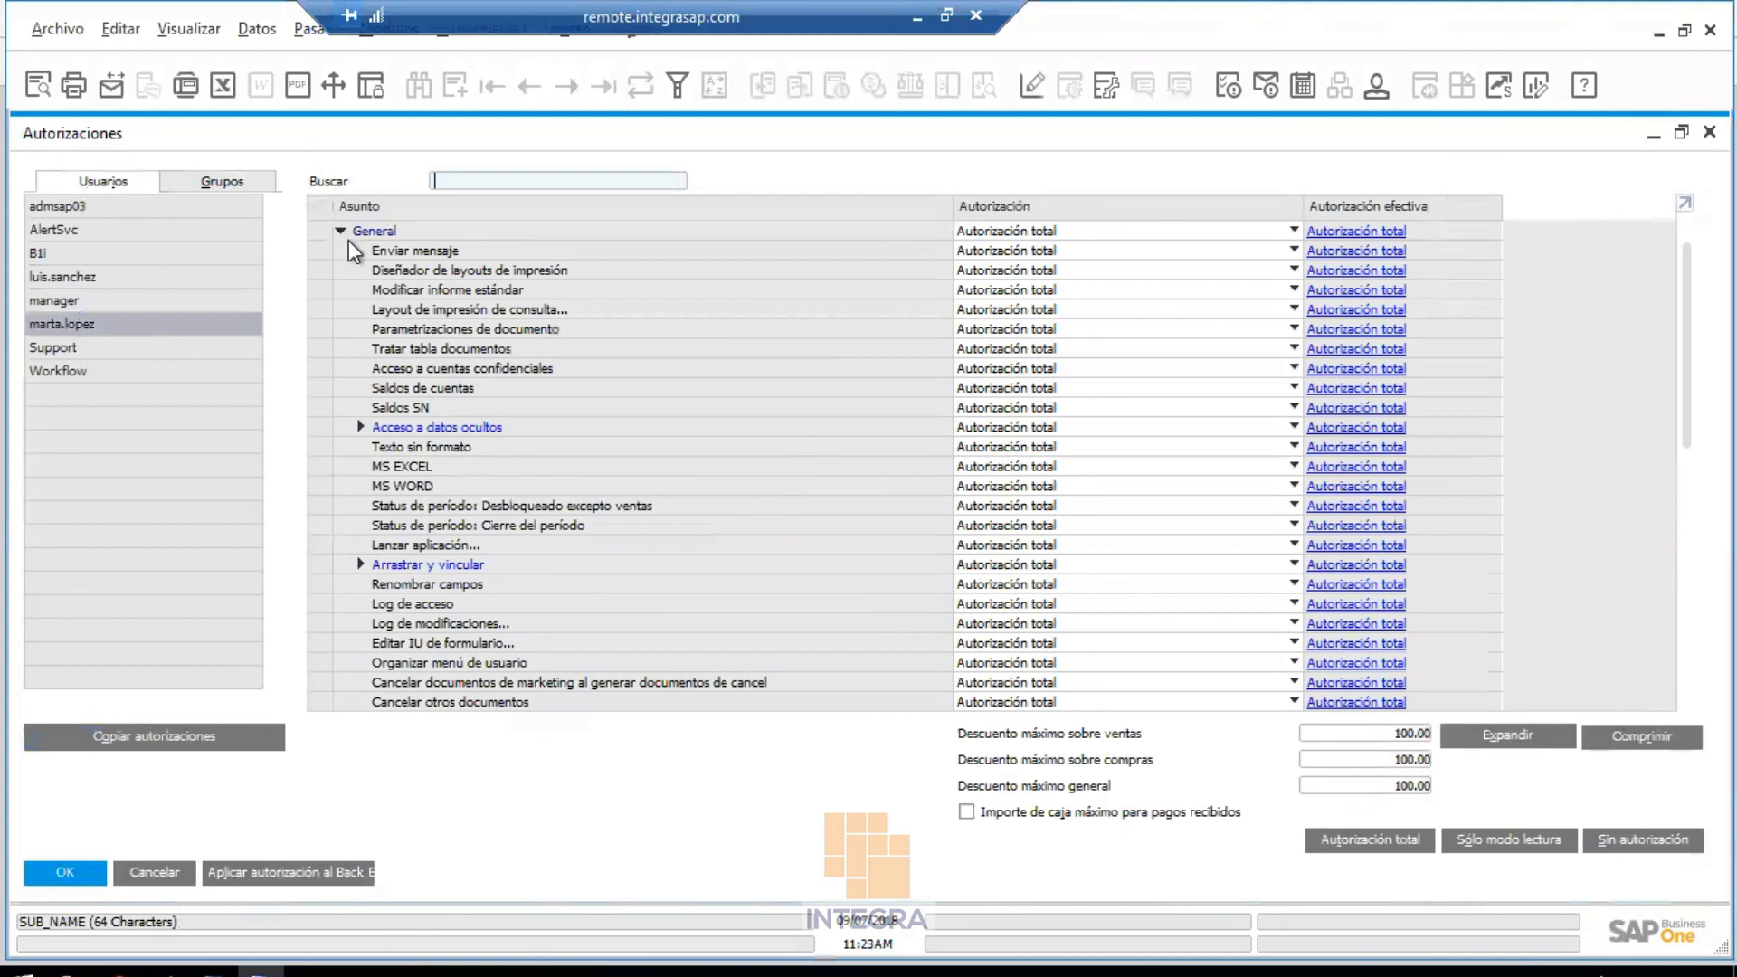
click(214, 30)
click(257, 221)
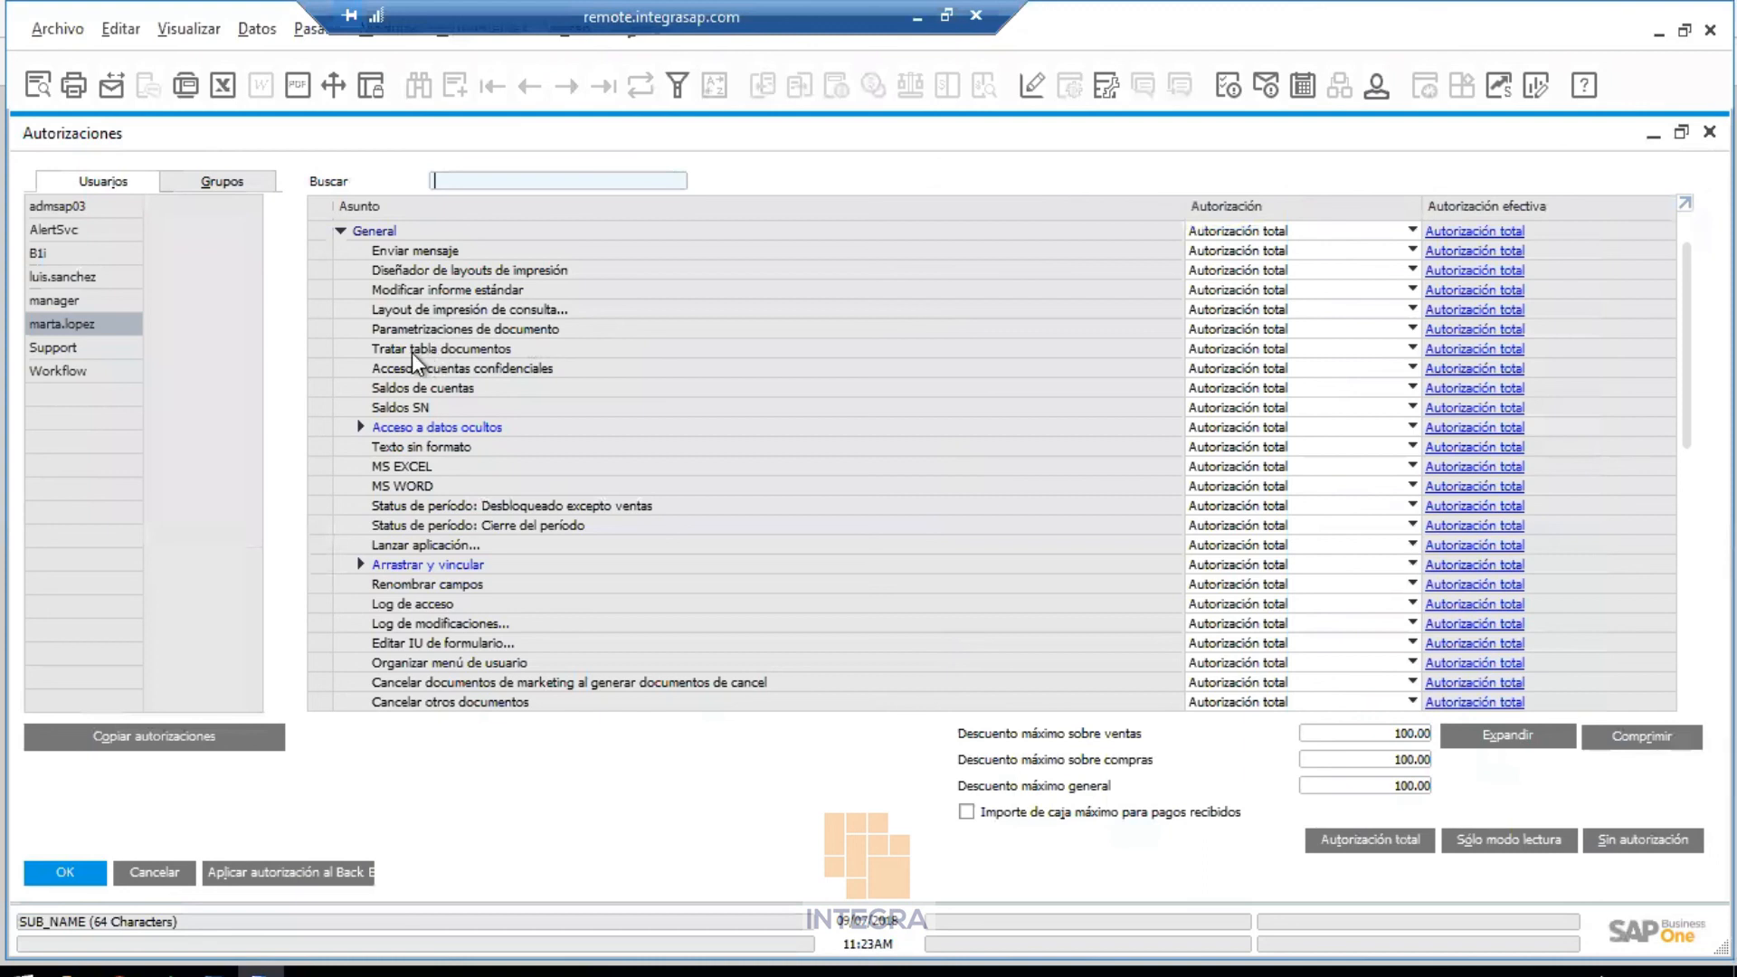
click(1217, 367)
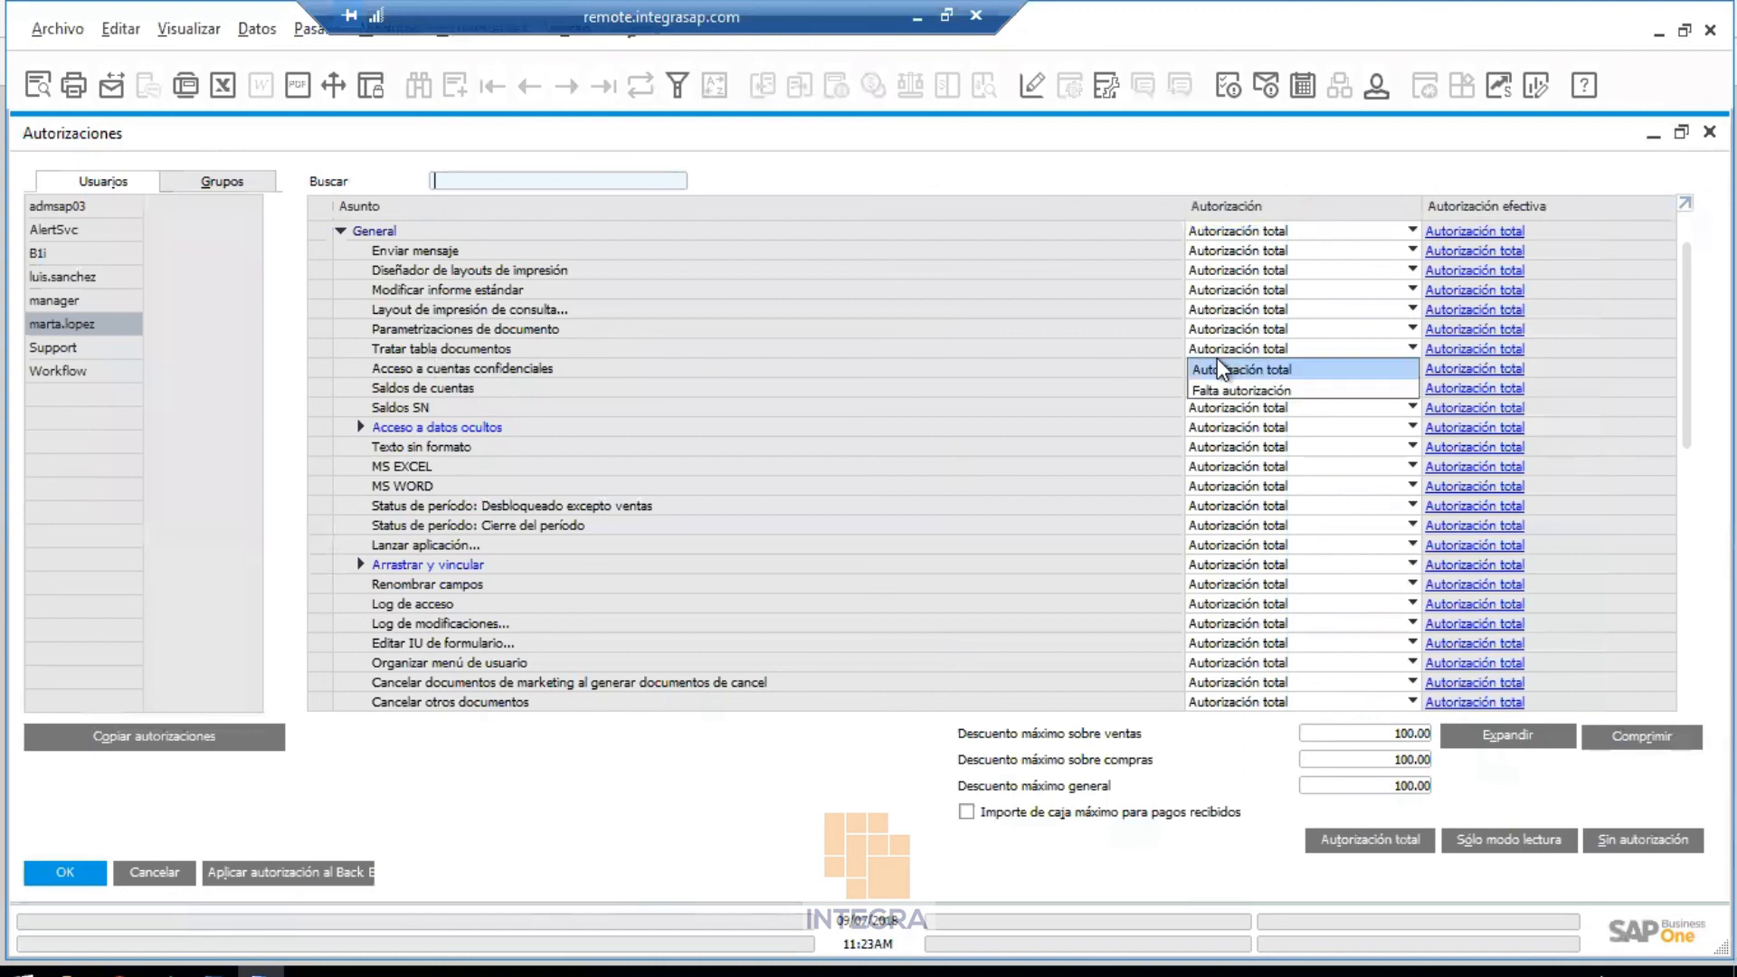
click(1217, 390)
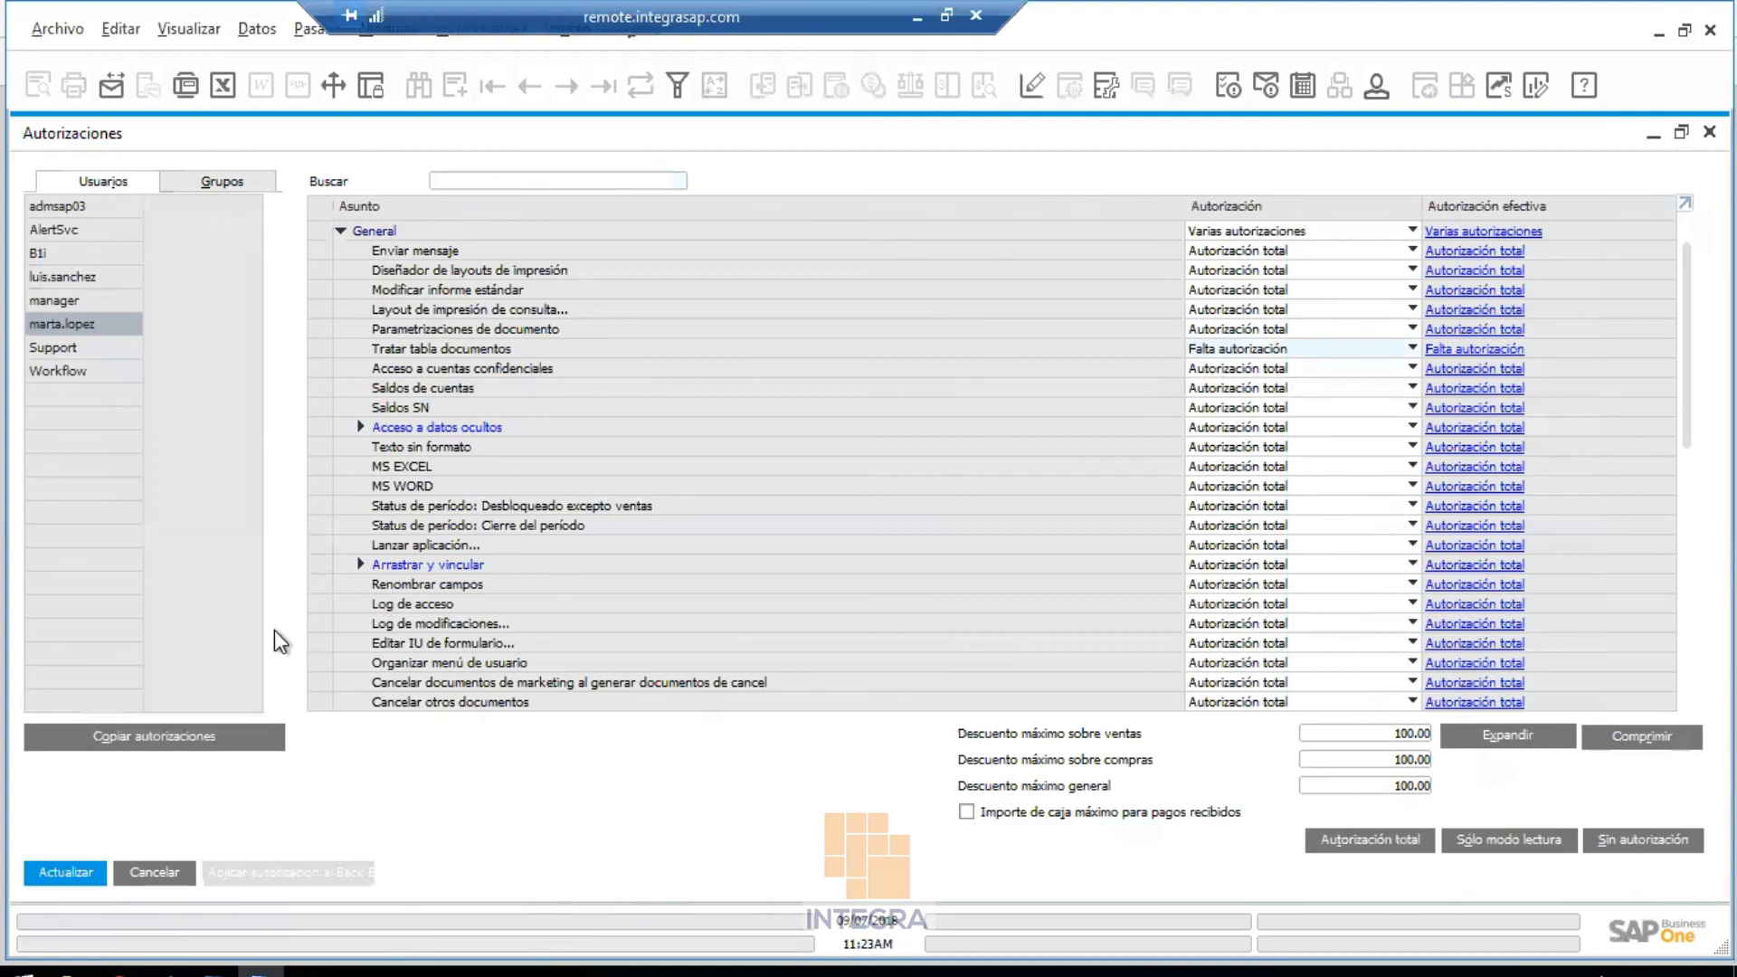
drag(1183, 208, 573, 244)
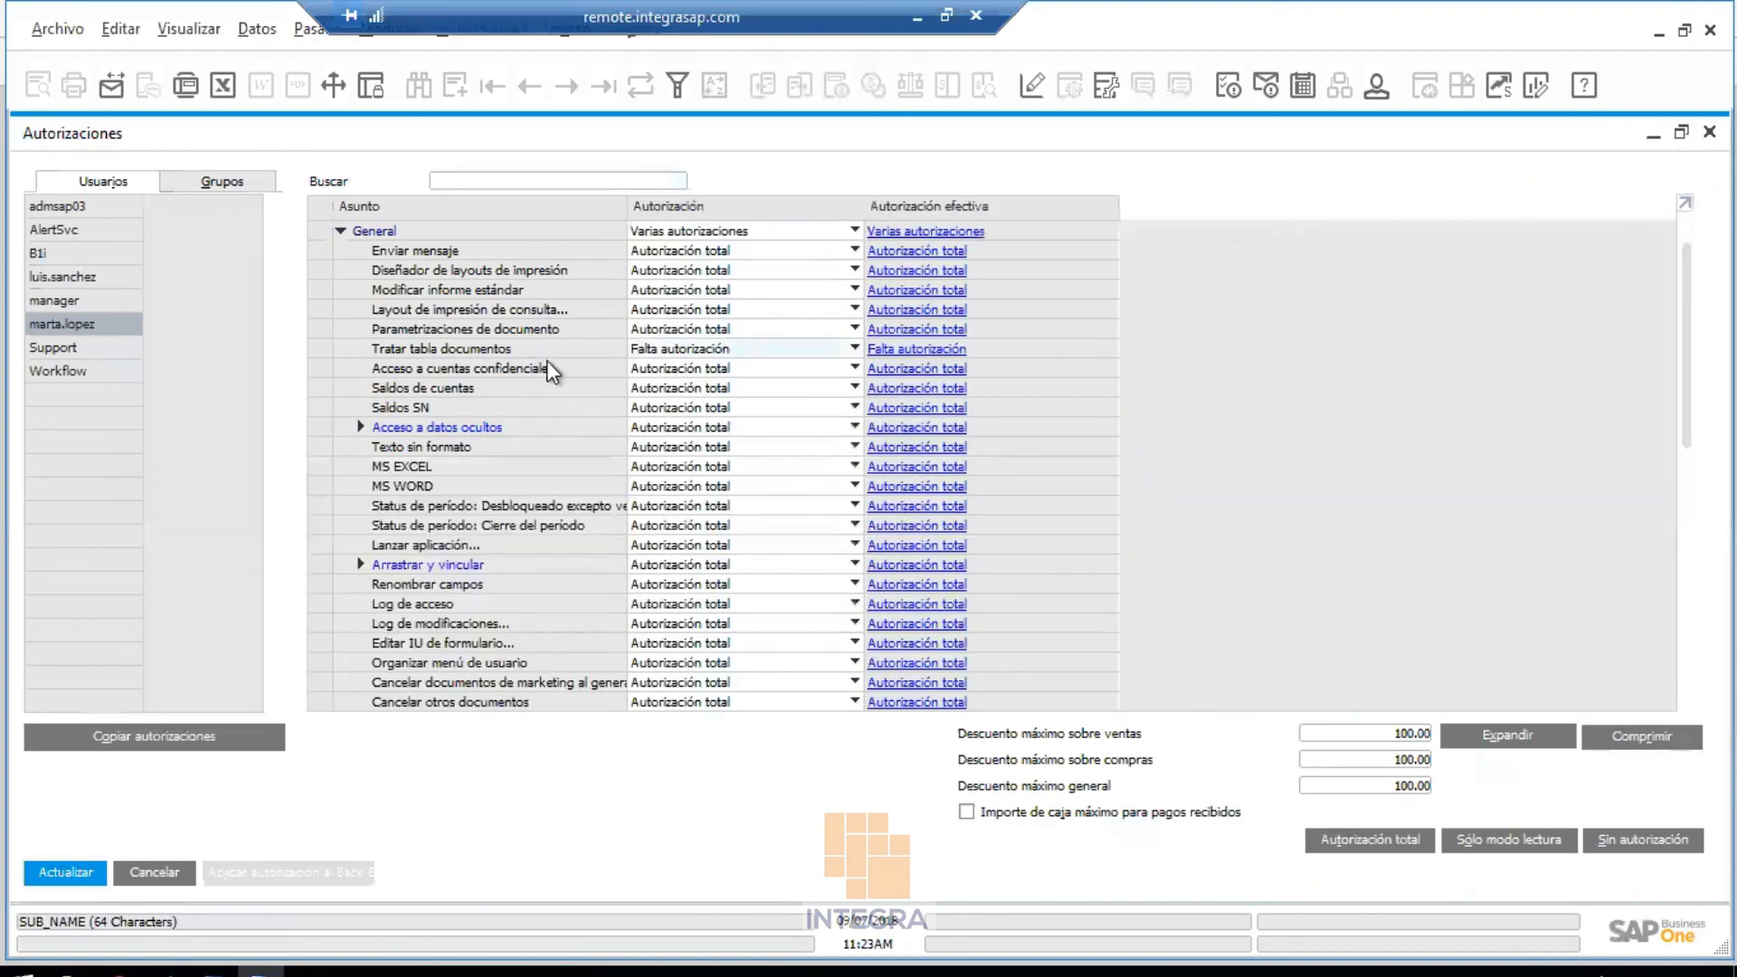
click(81, 874)
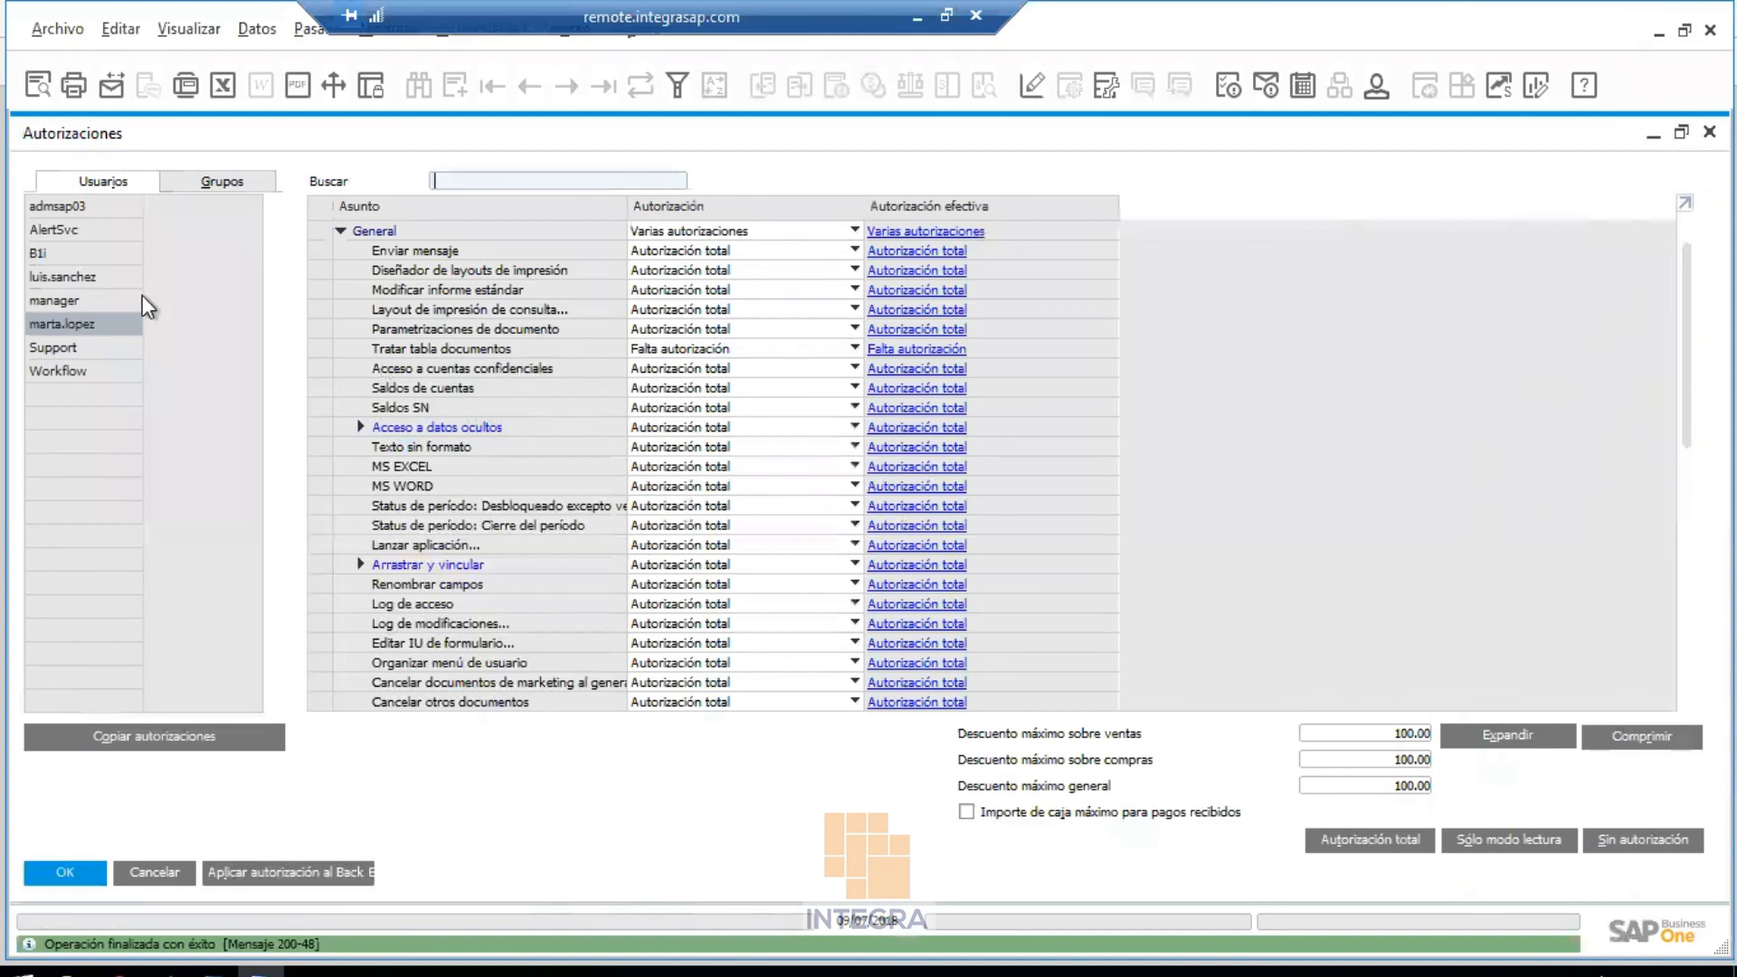
Review the ventas-all and Ventas-aut group authorizations, then return to Usuarios and save with OK
click(208, 178)
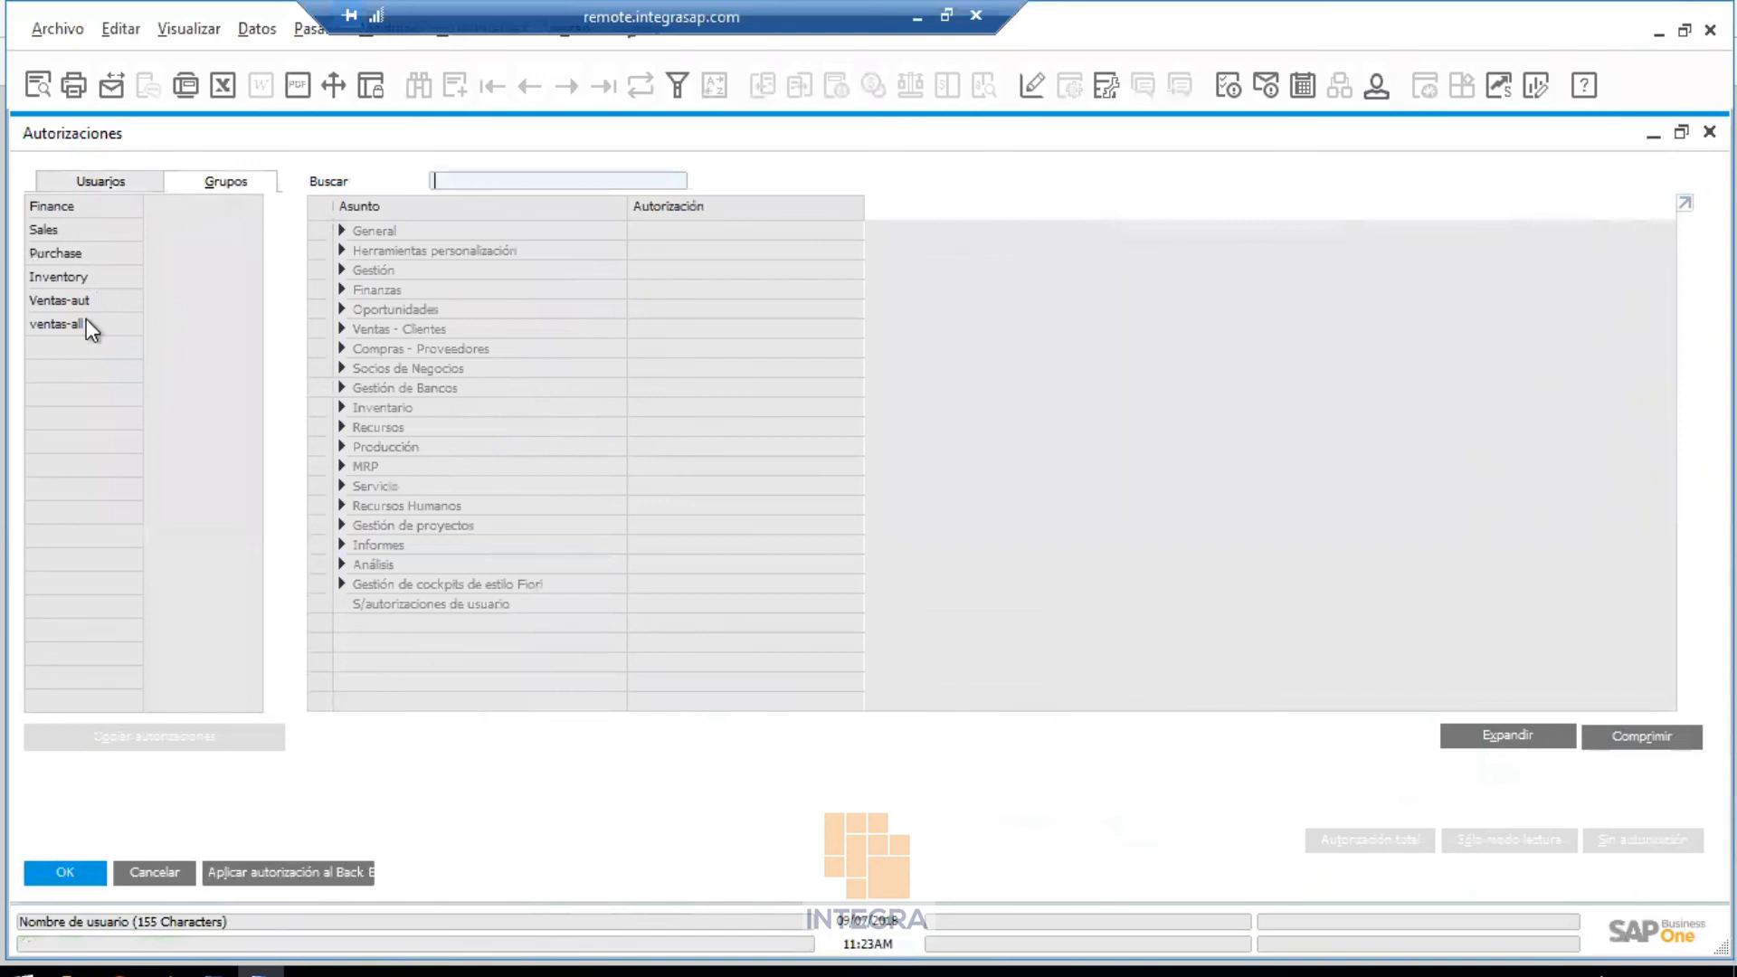
click(85, 320)
click(89, 304)
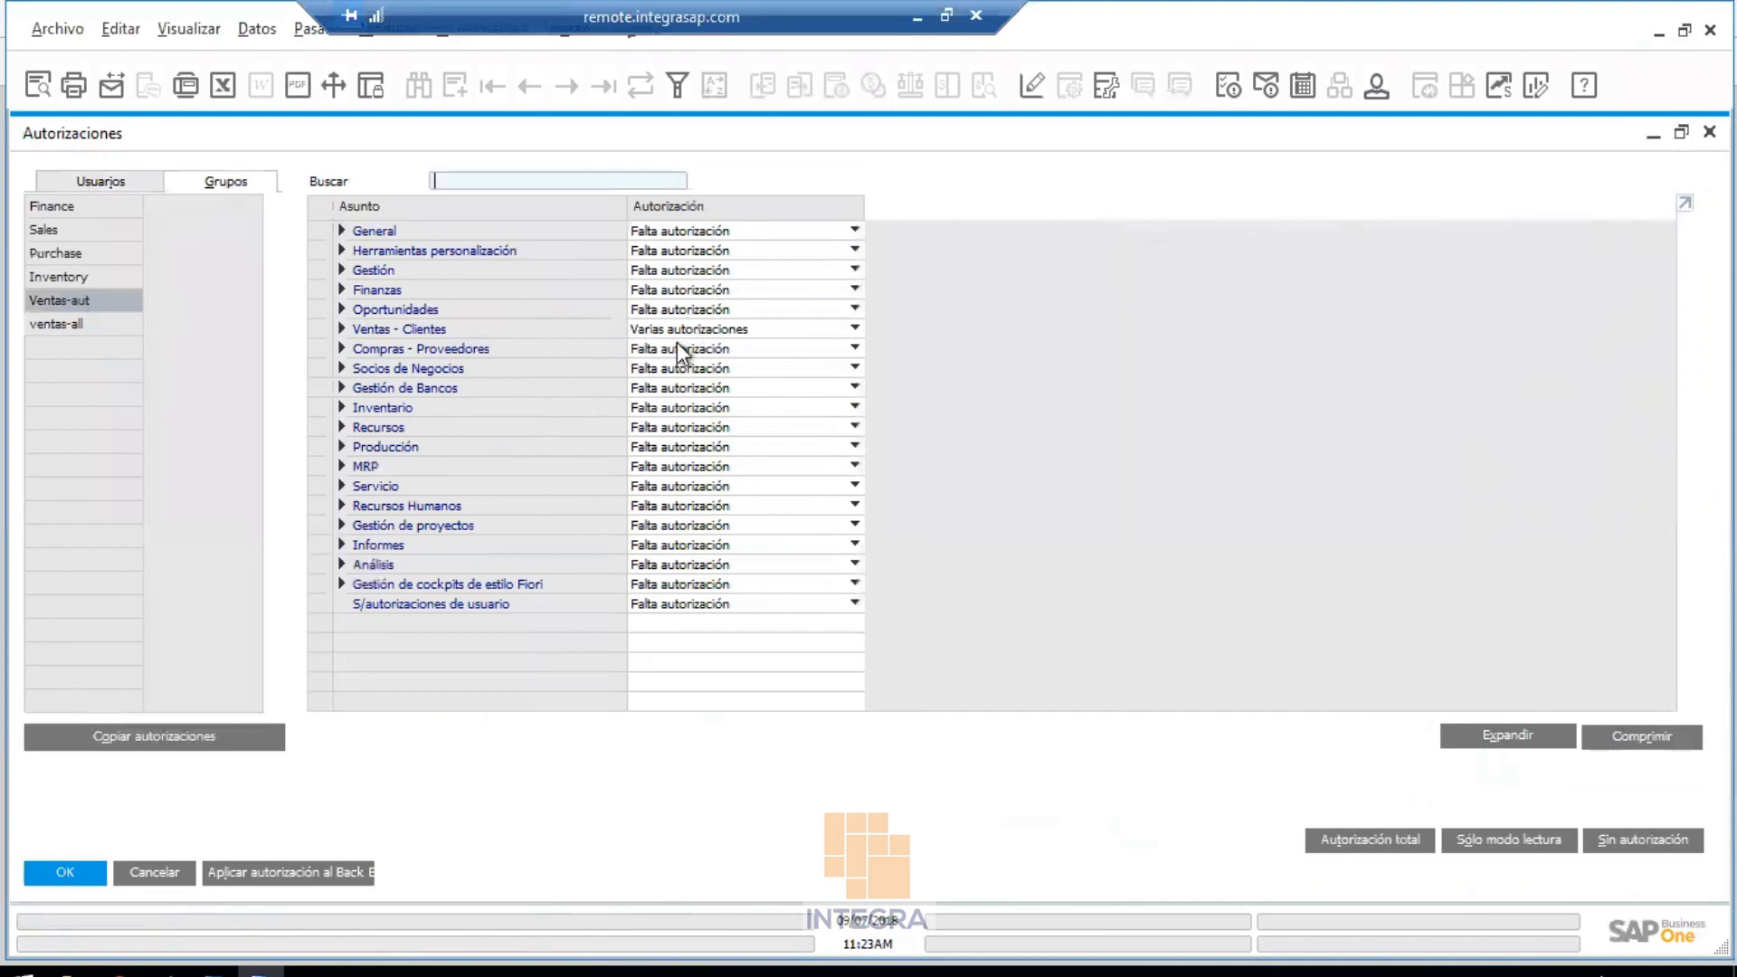
click(108, 182)
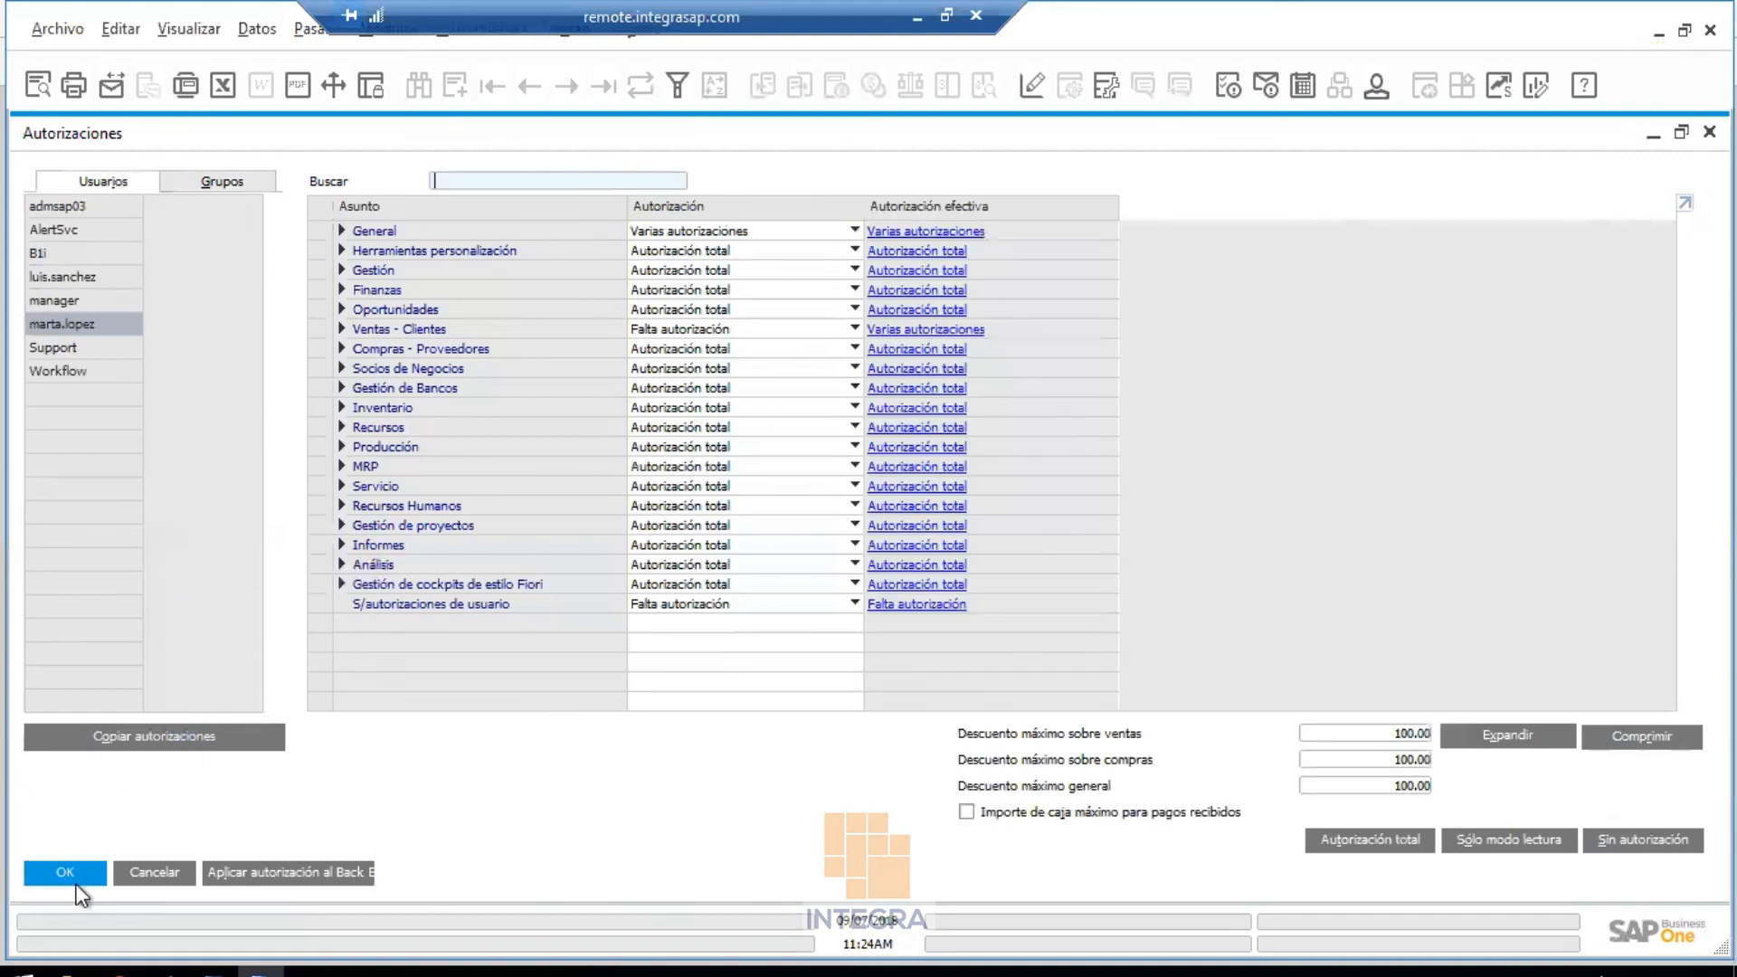
click(56, 872)
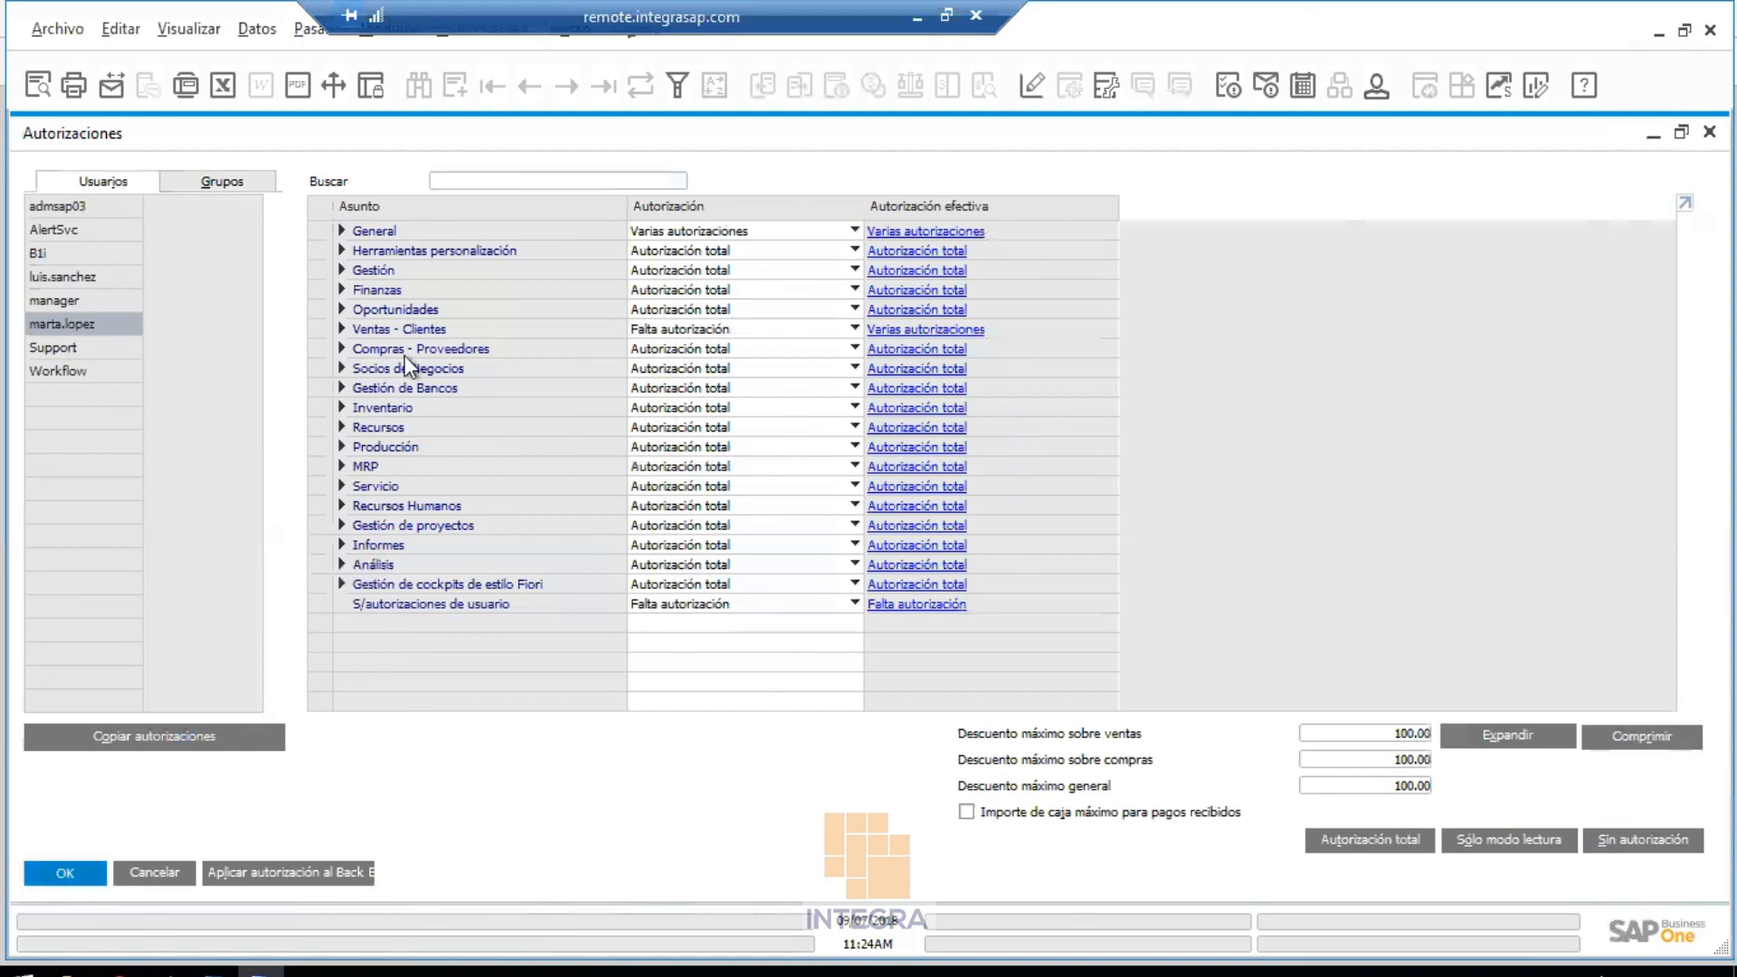
Exit and relaunch SAP Business One in the remote session, logging on as the test user
click(916, 16)
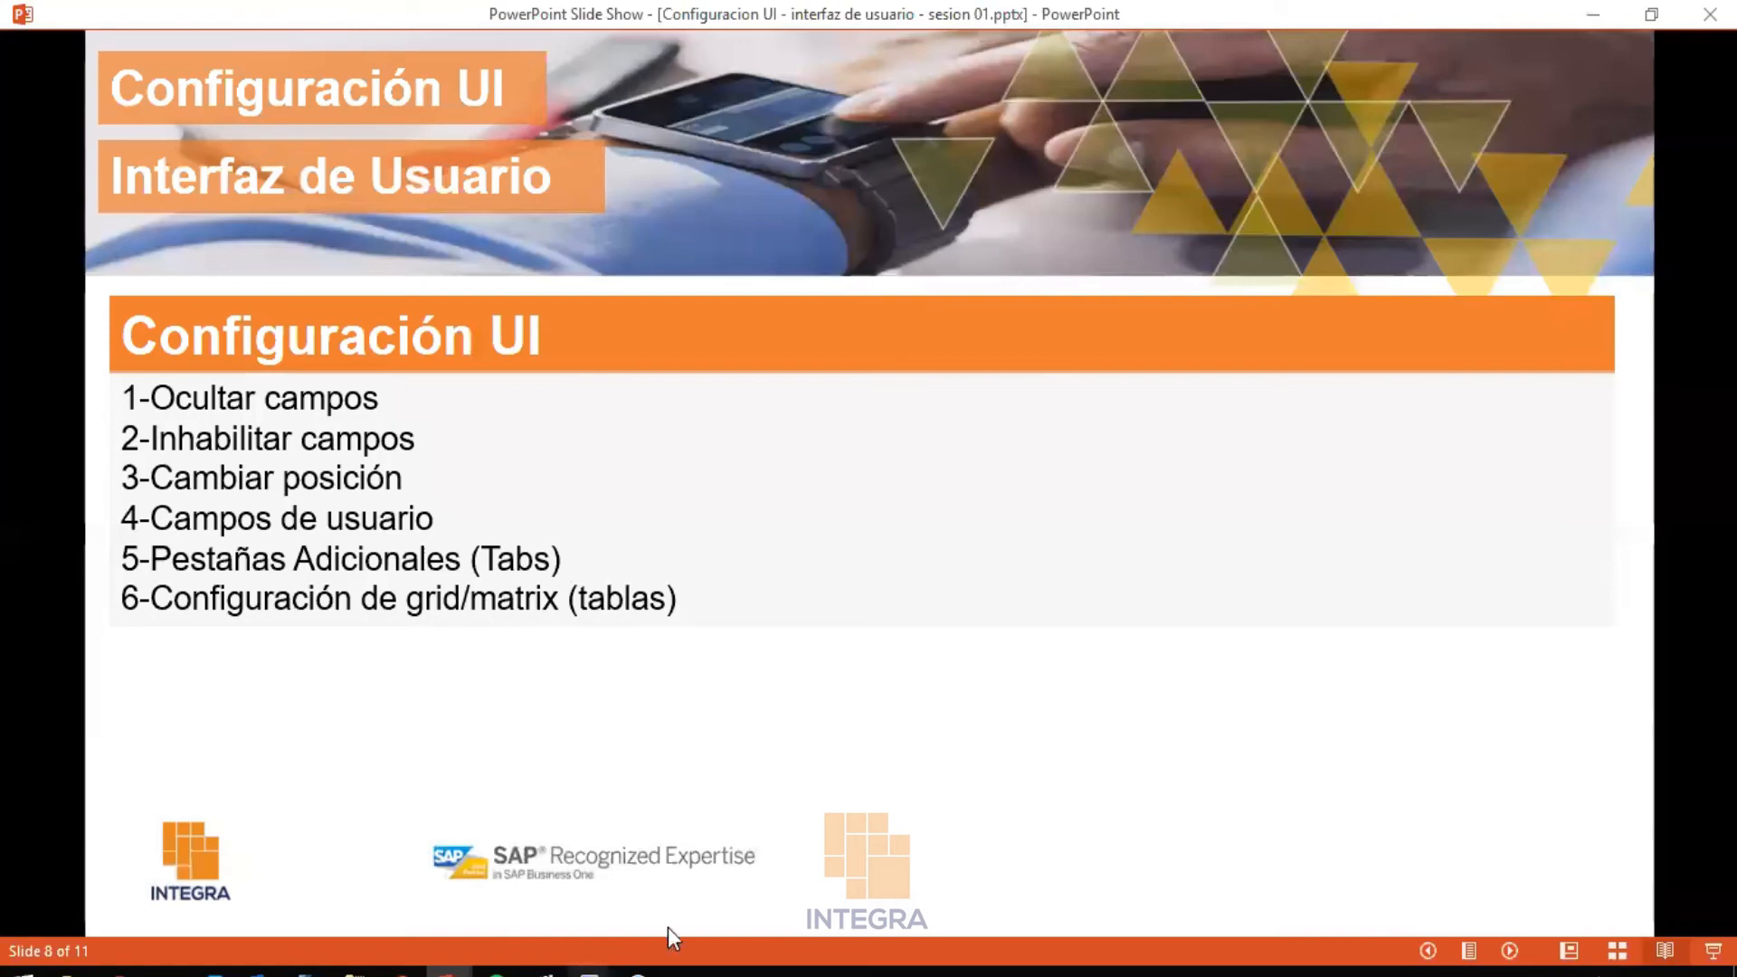
mouse_move(589, 970)
click(856, 882)
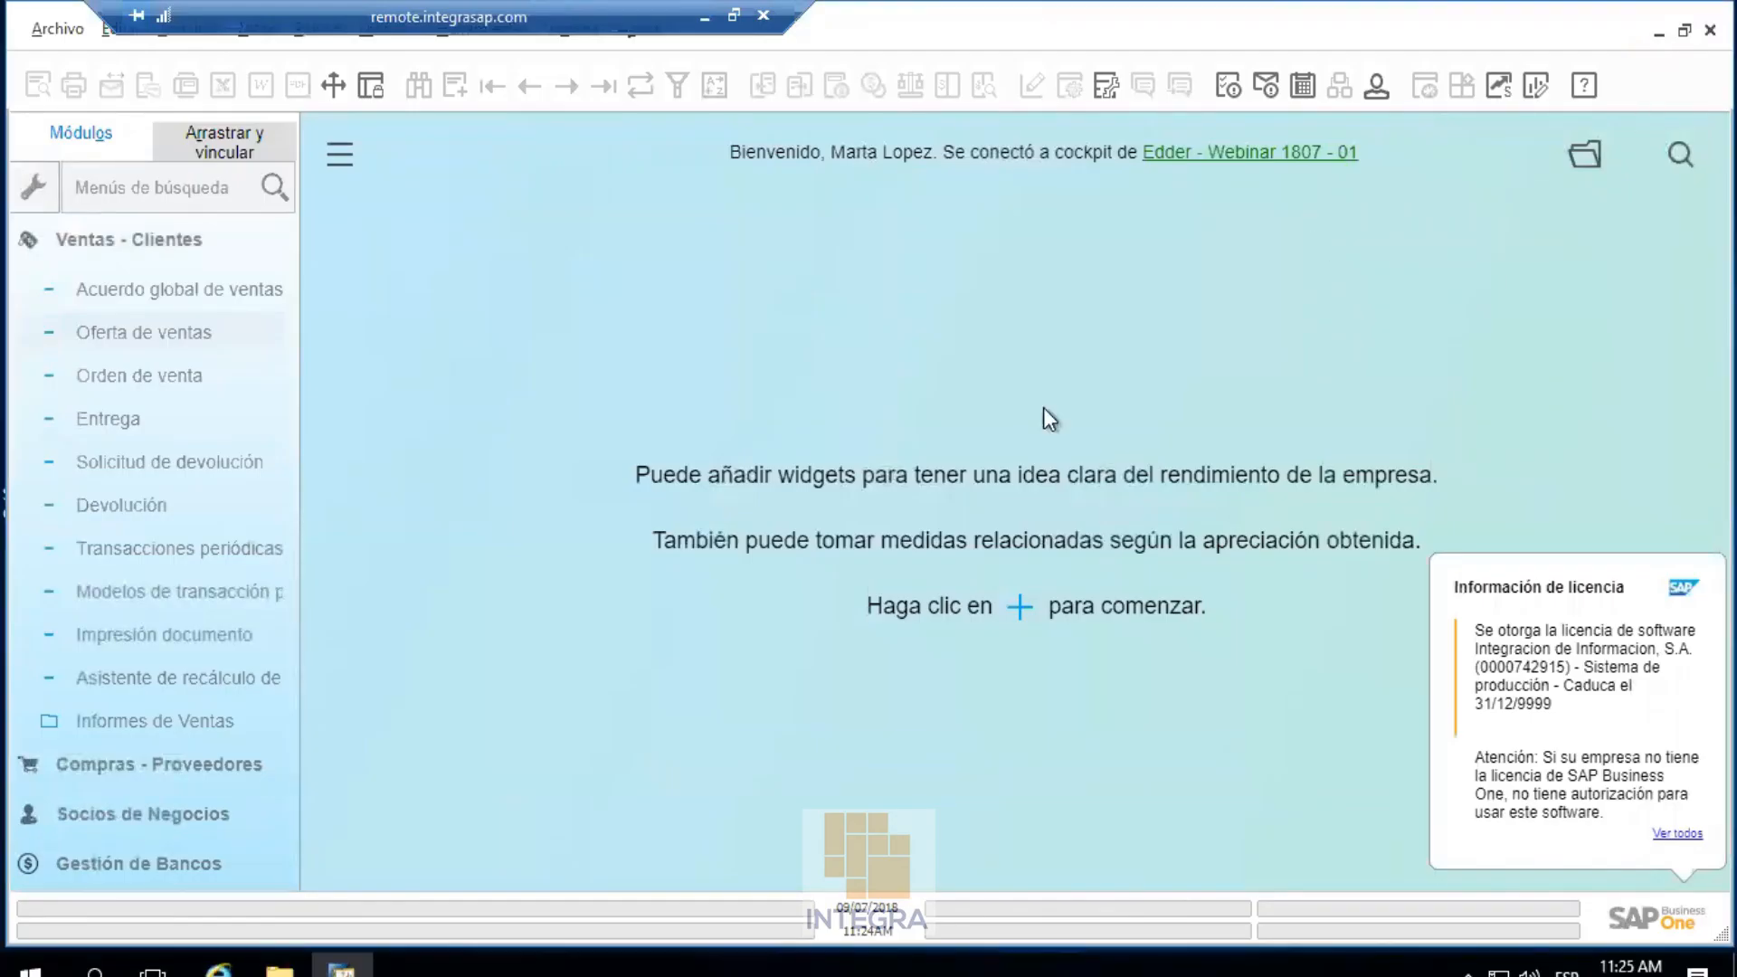
click(608, 510)
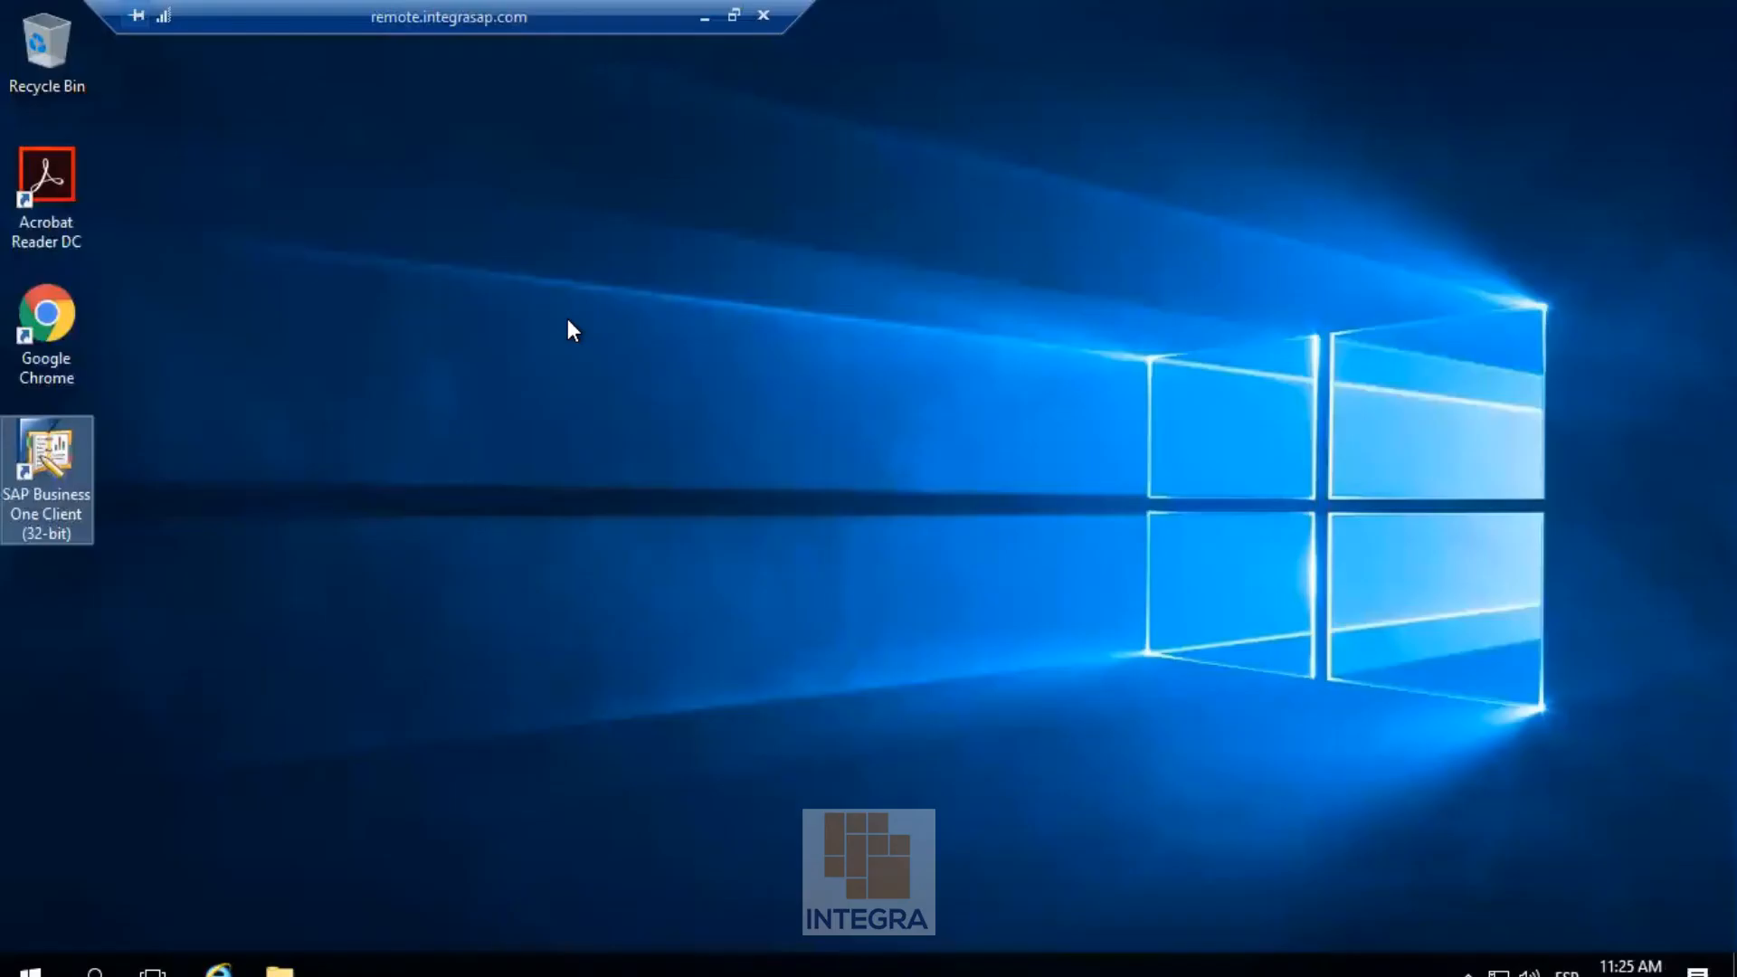
double_click(62, 447)
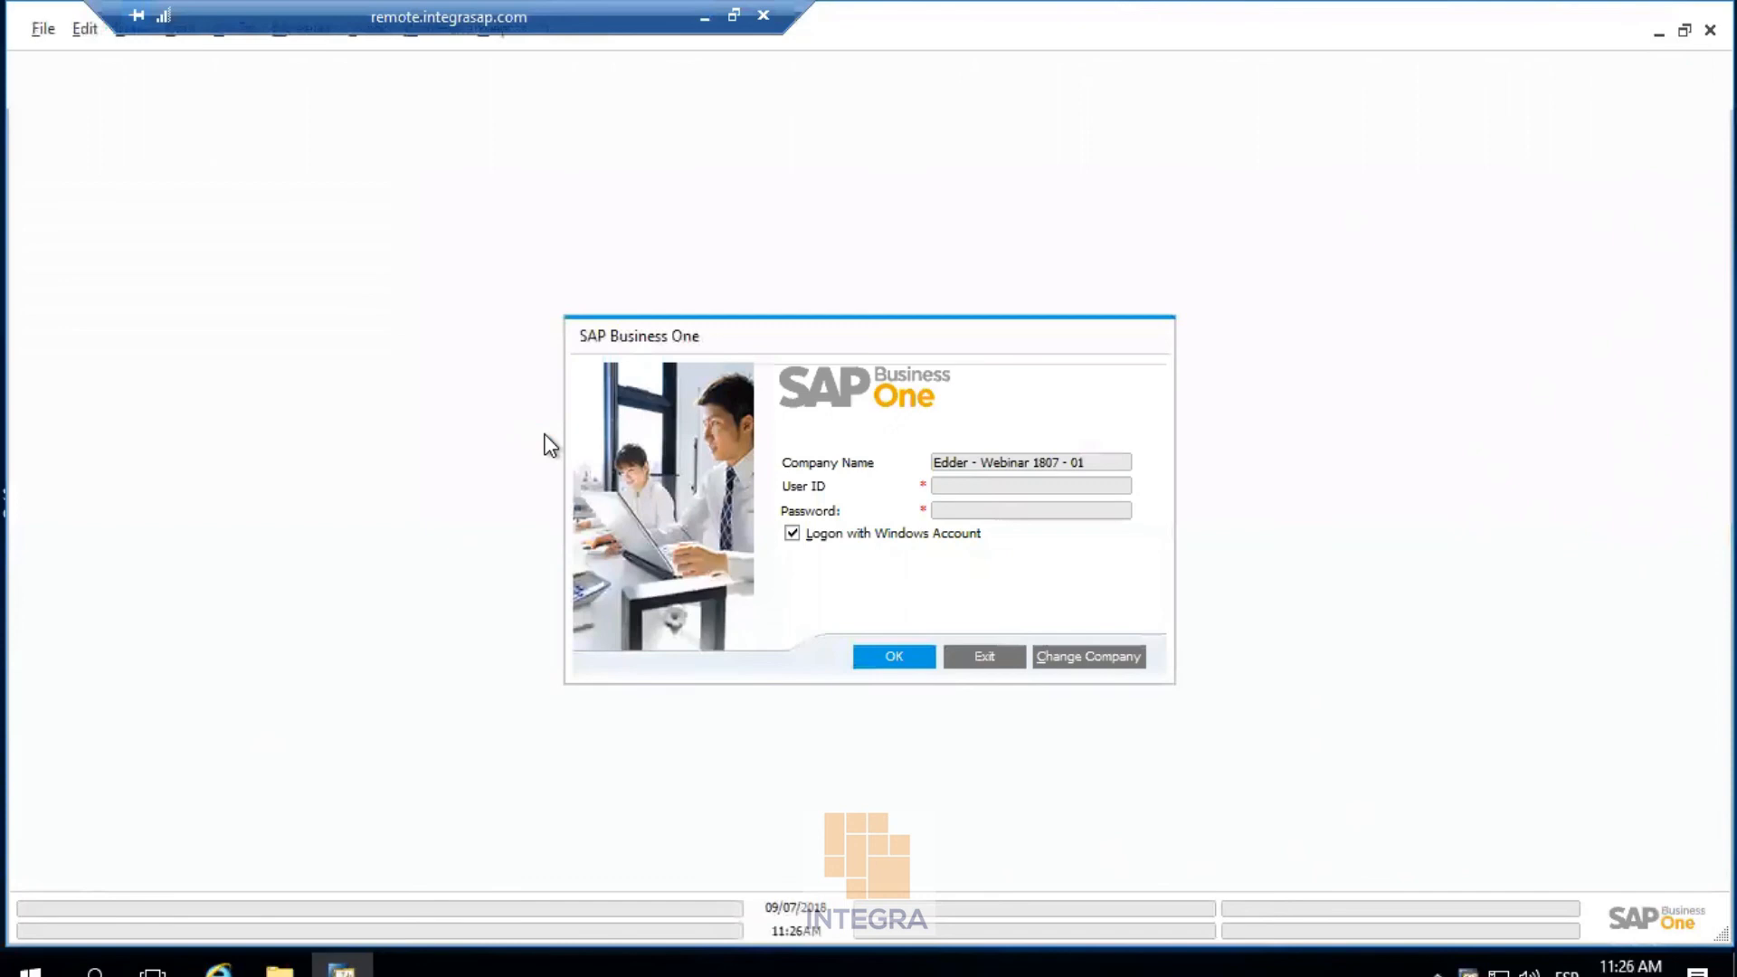
click(889, 658)
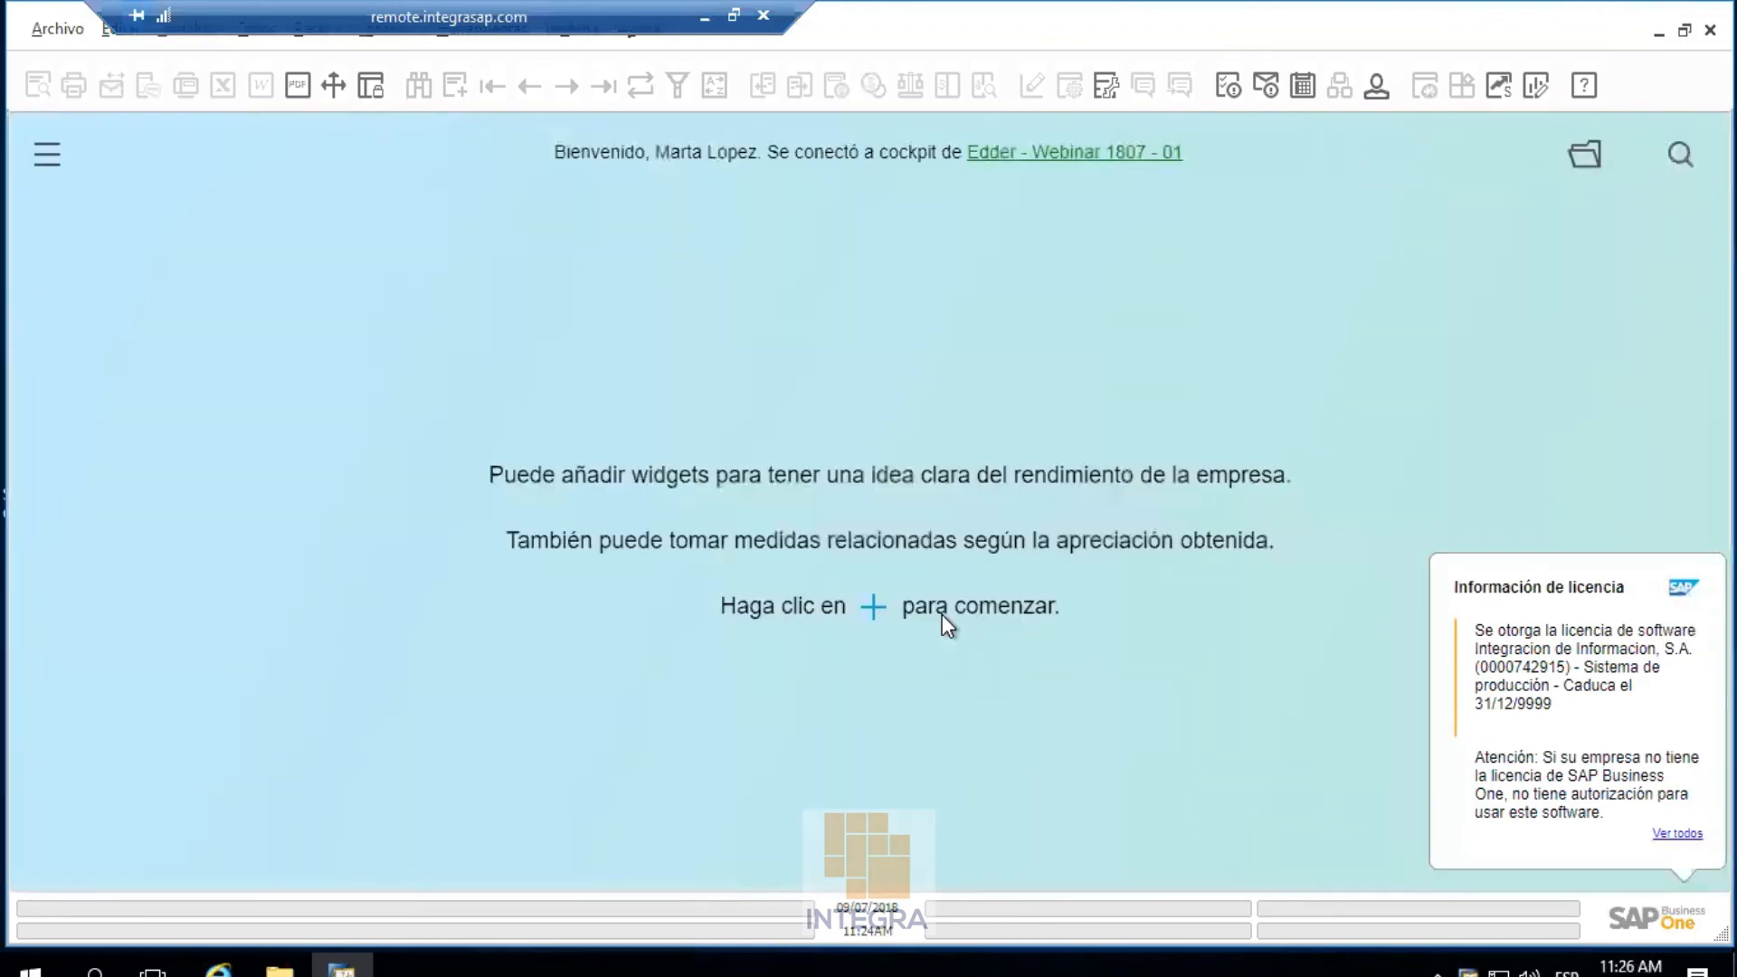
click(396, 39)
Open a new sales quotation and confirm Form Settings is refused for lack of authorization
mouse_move(421, 165)
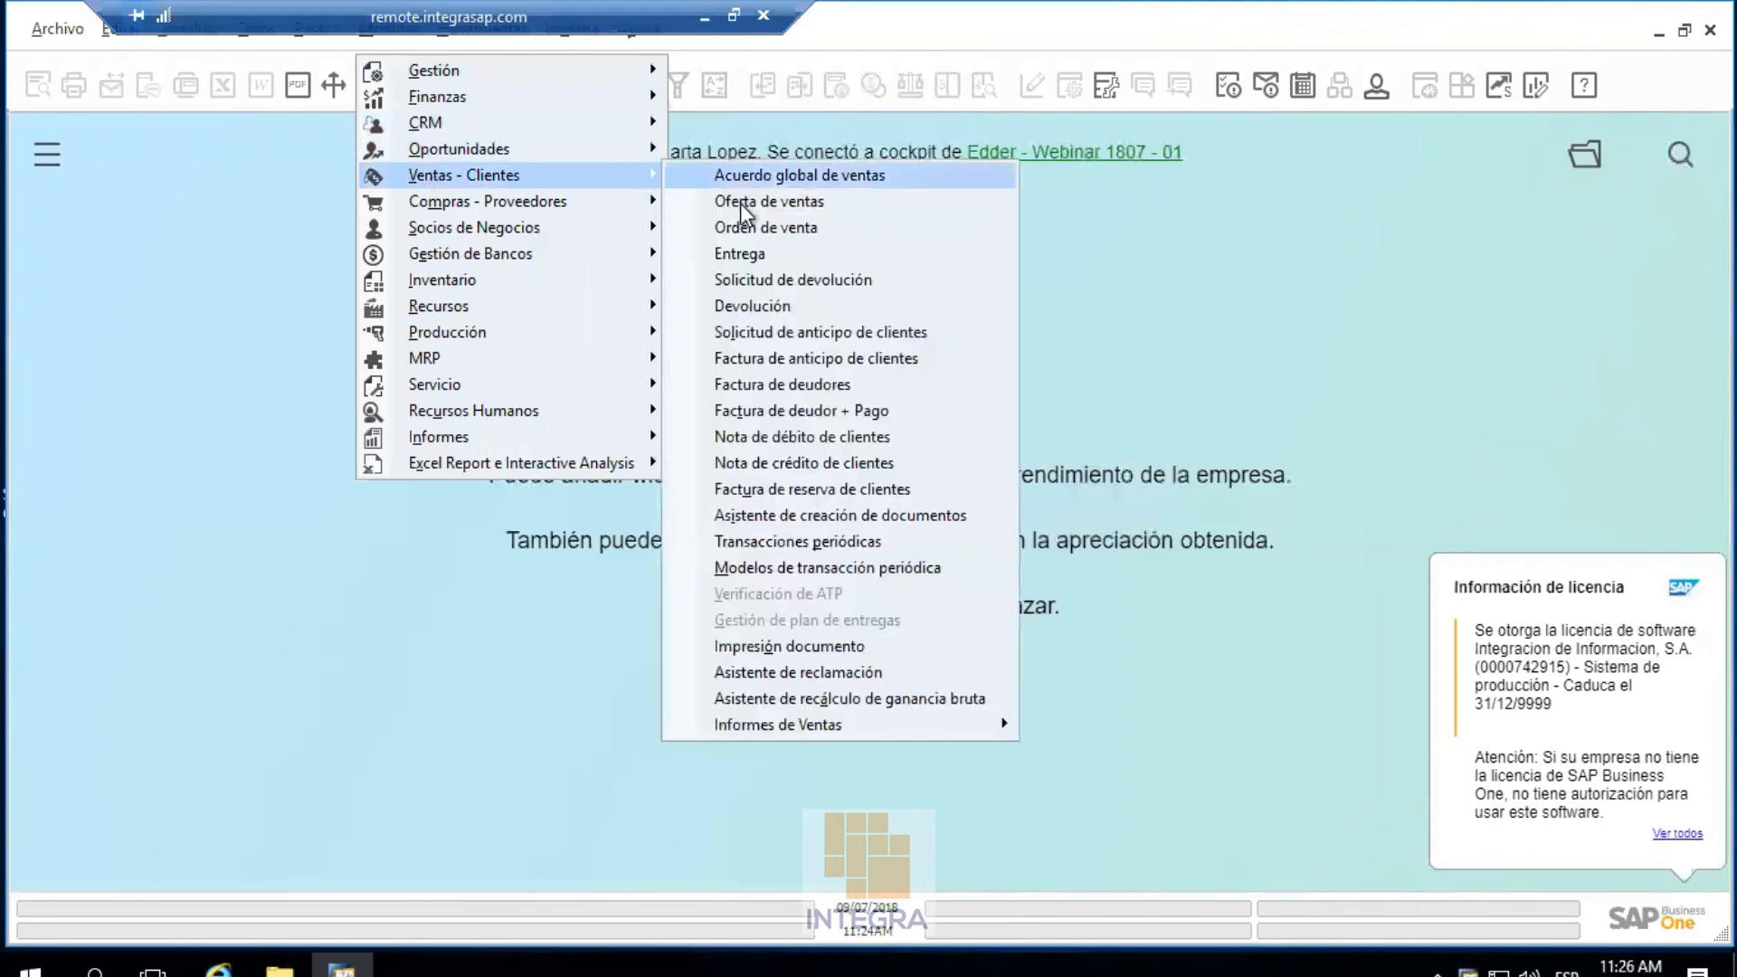
click(742, 203)
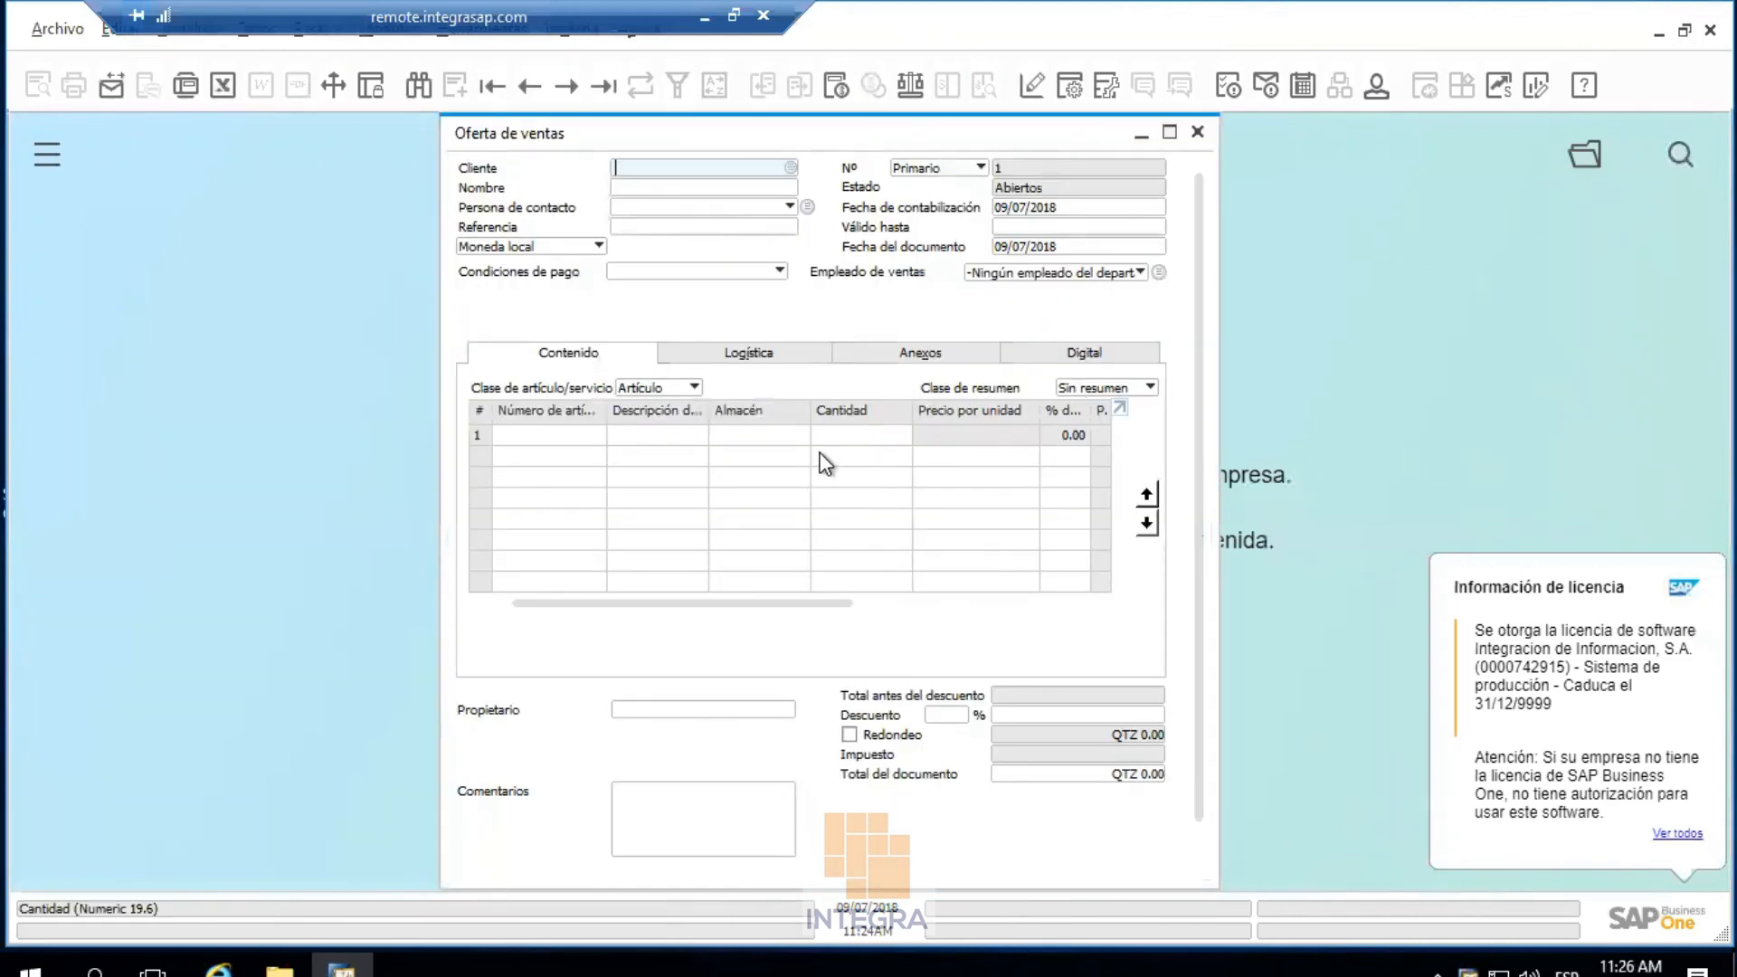
click(1068, 98)
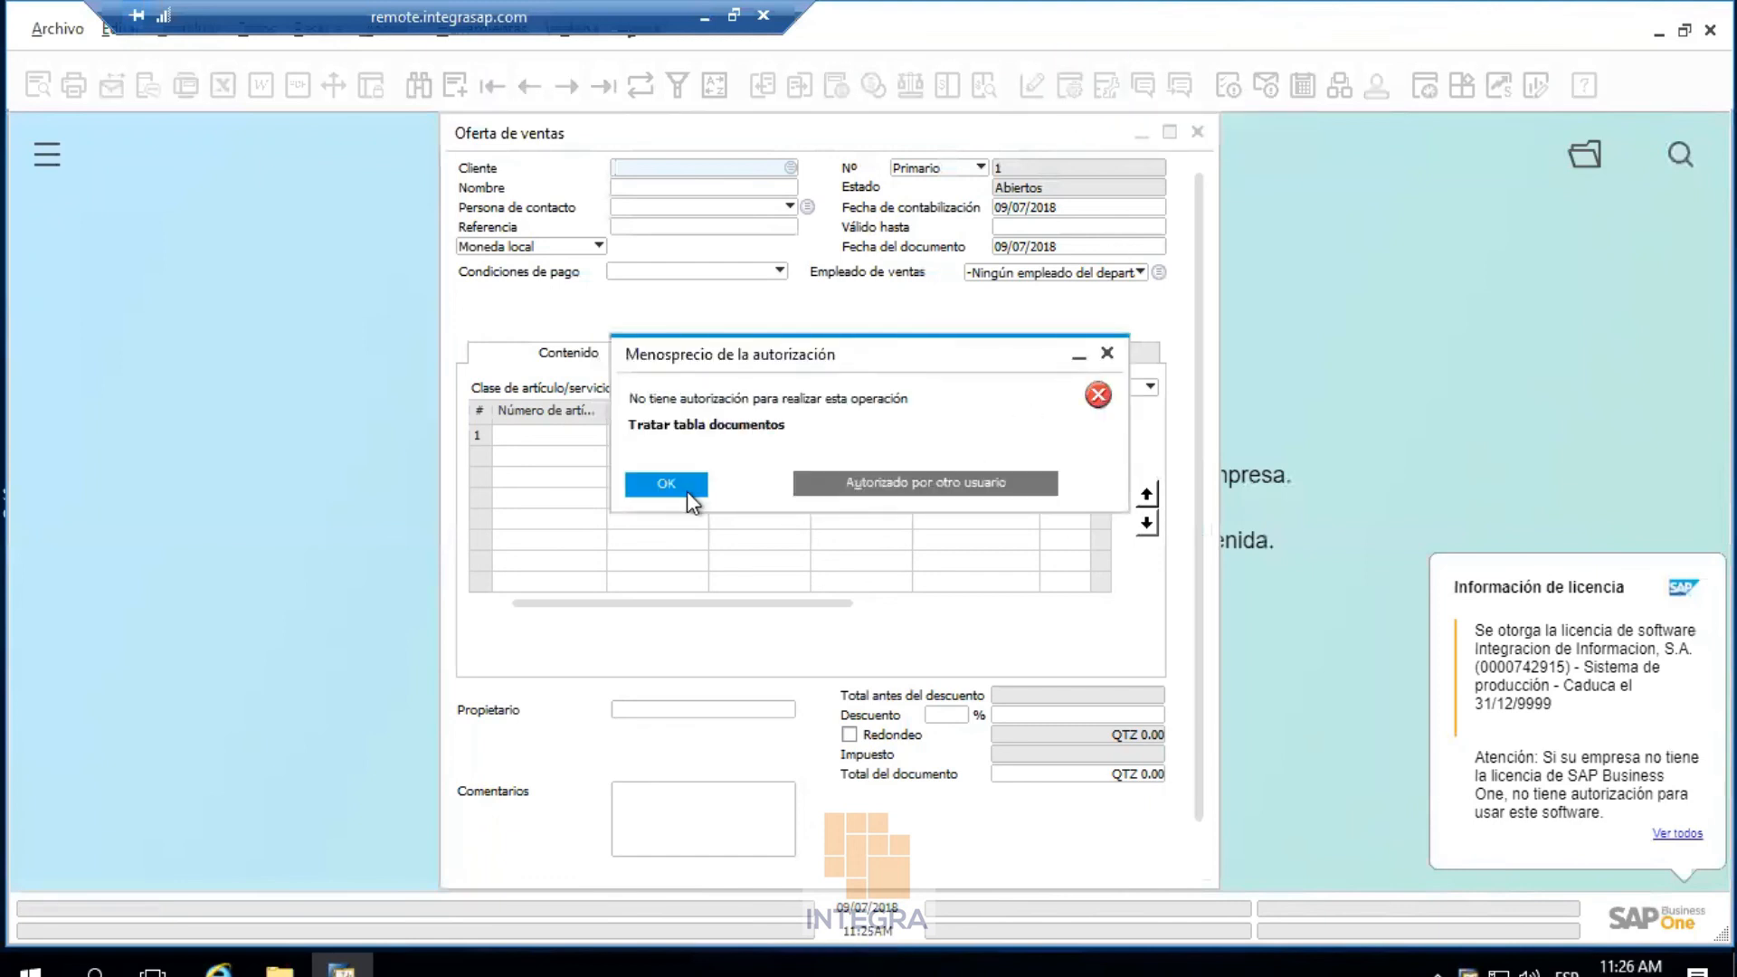
click(687, 487)
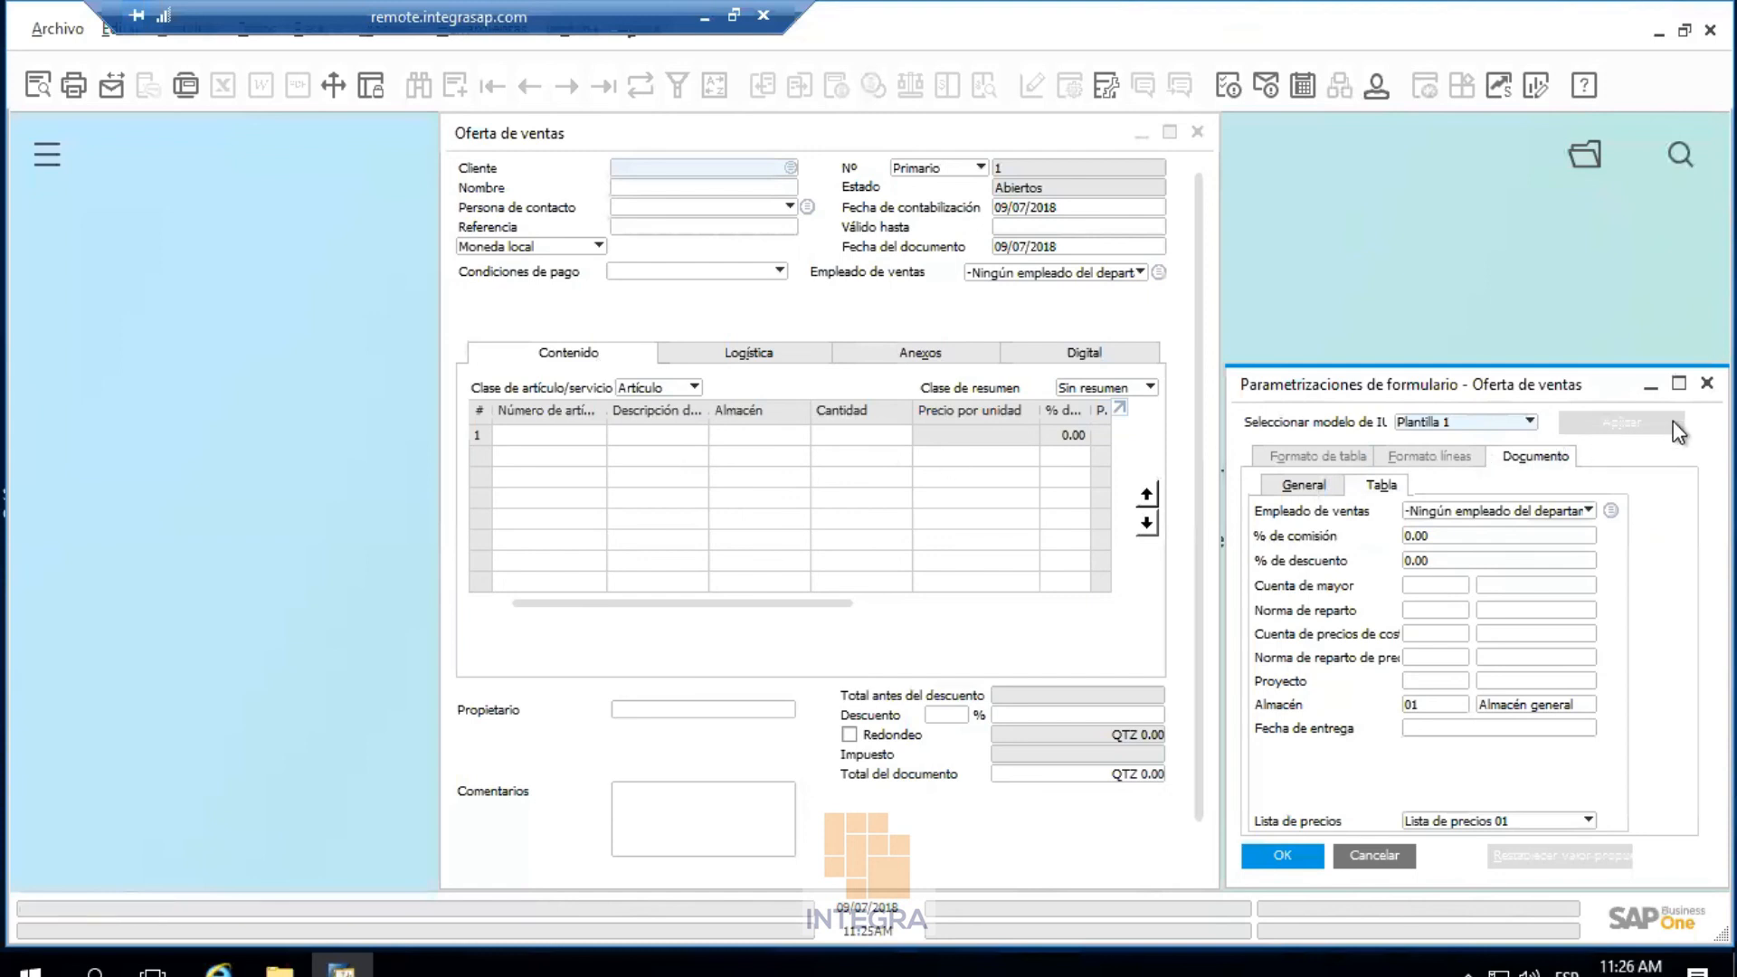
click(1706, 382)
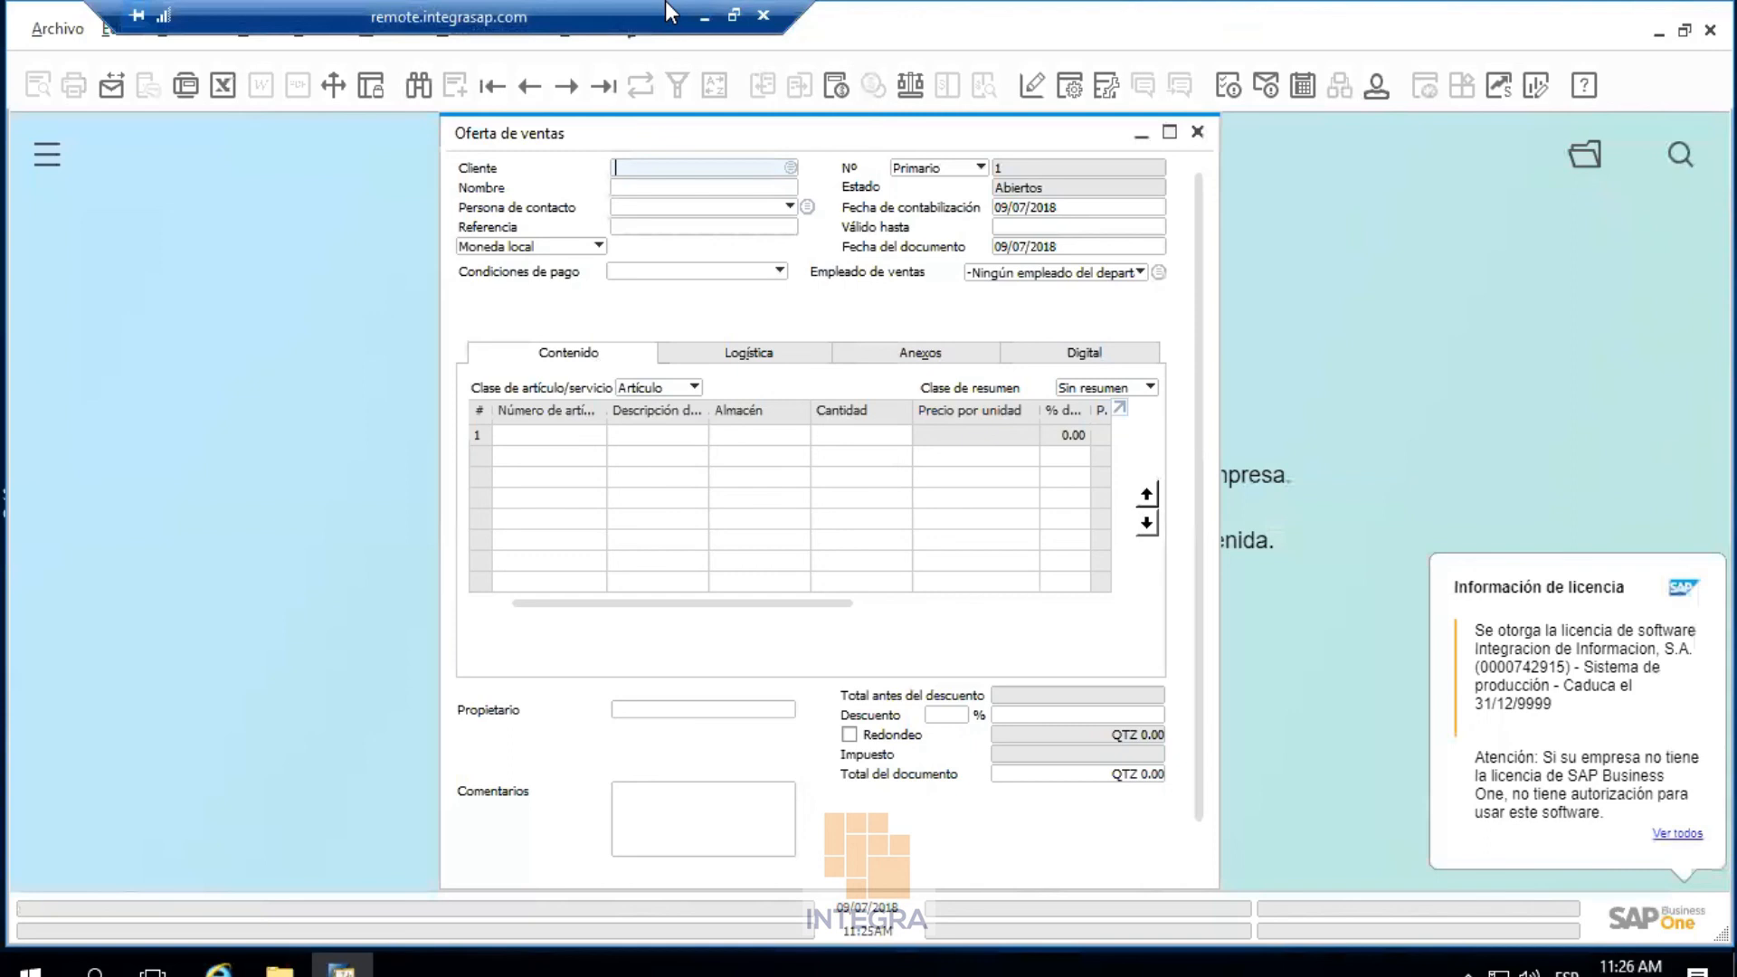
click(705, 16)
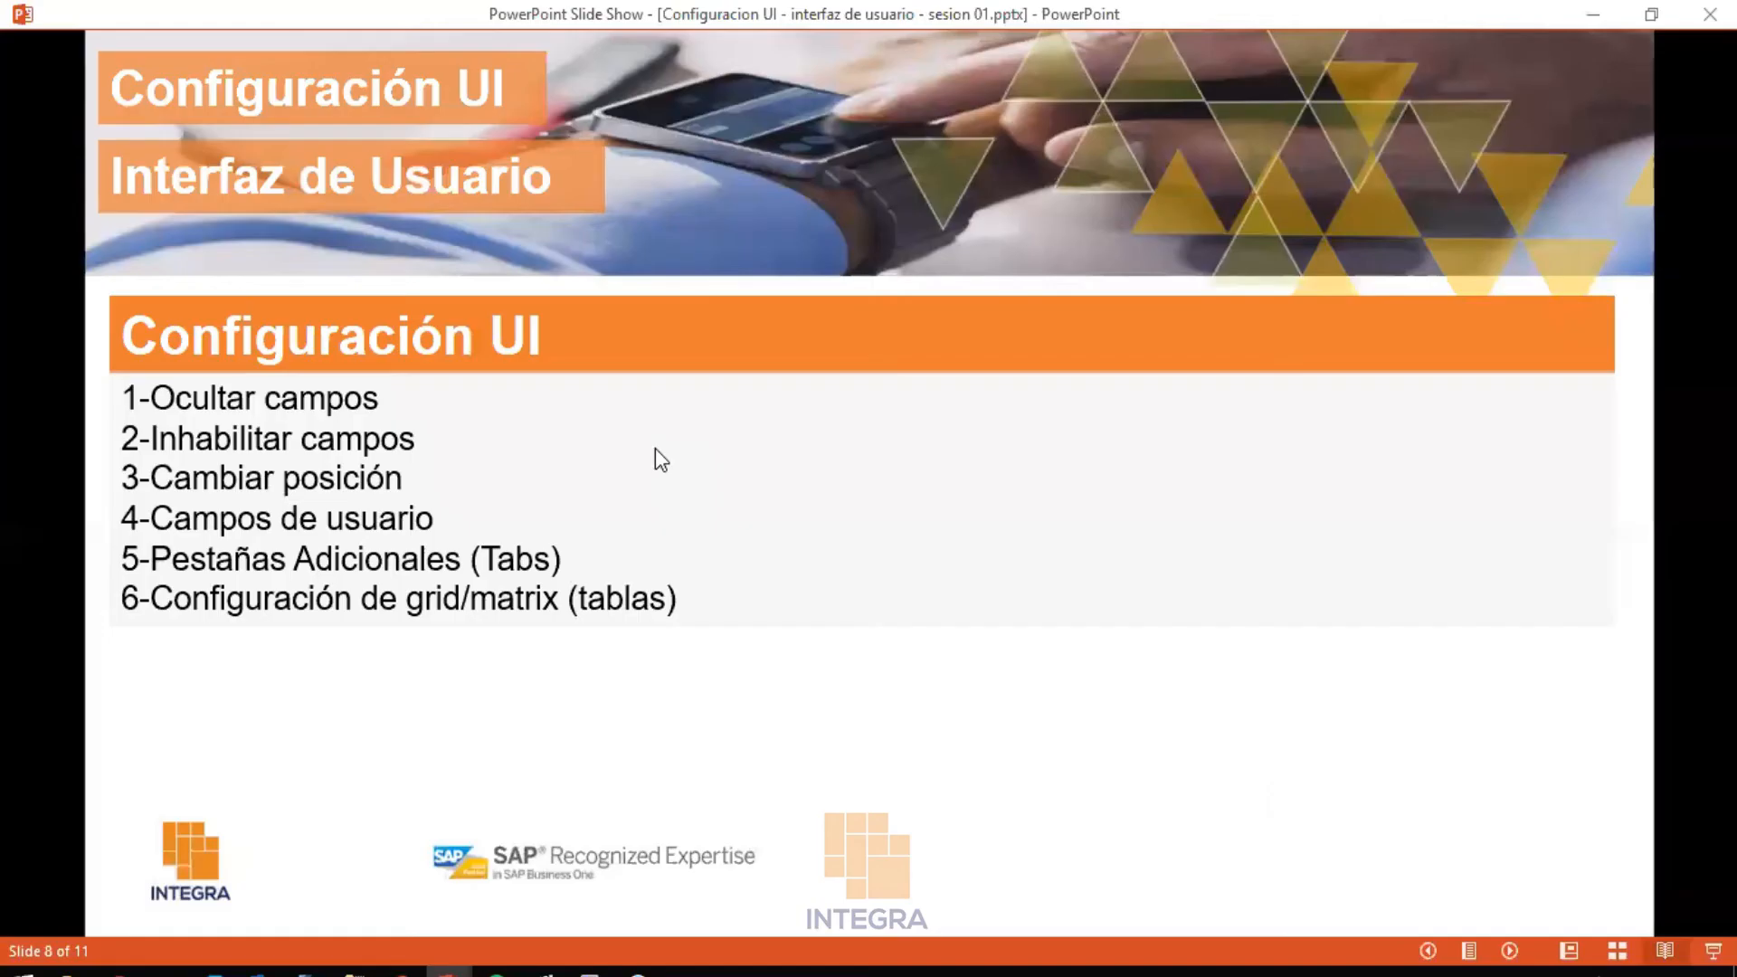
Open Modelo de configuración de la IU and edit the Oferta de ventas form from the UI
key(alt+Tab)
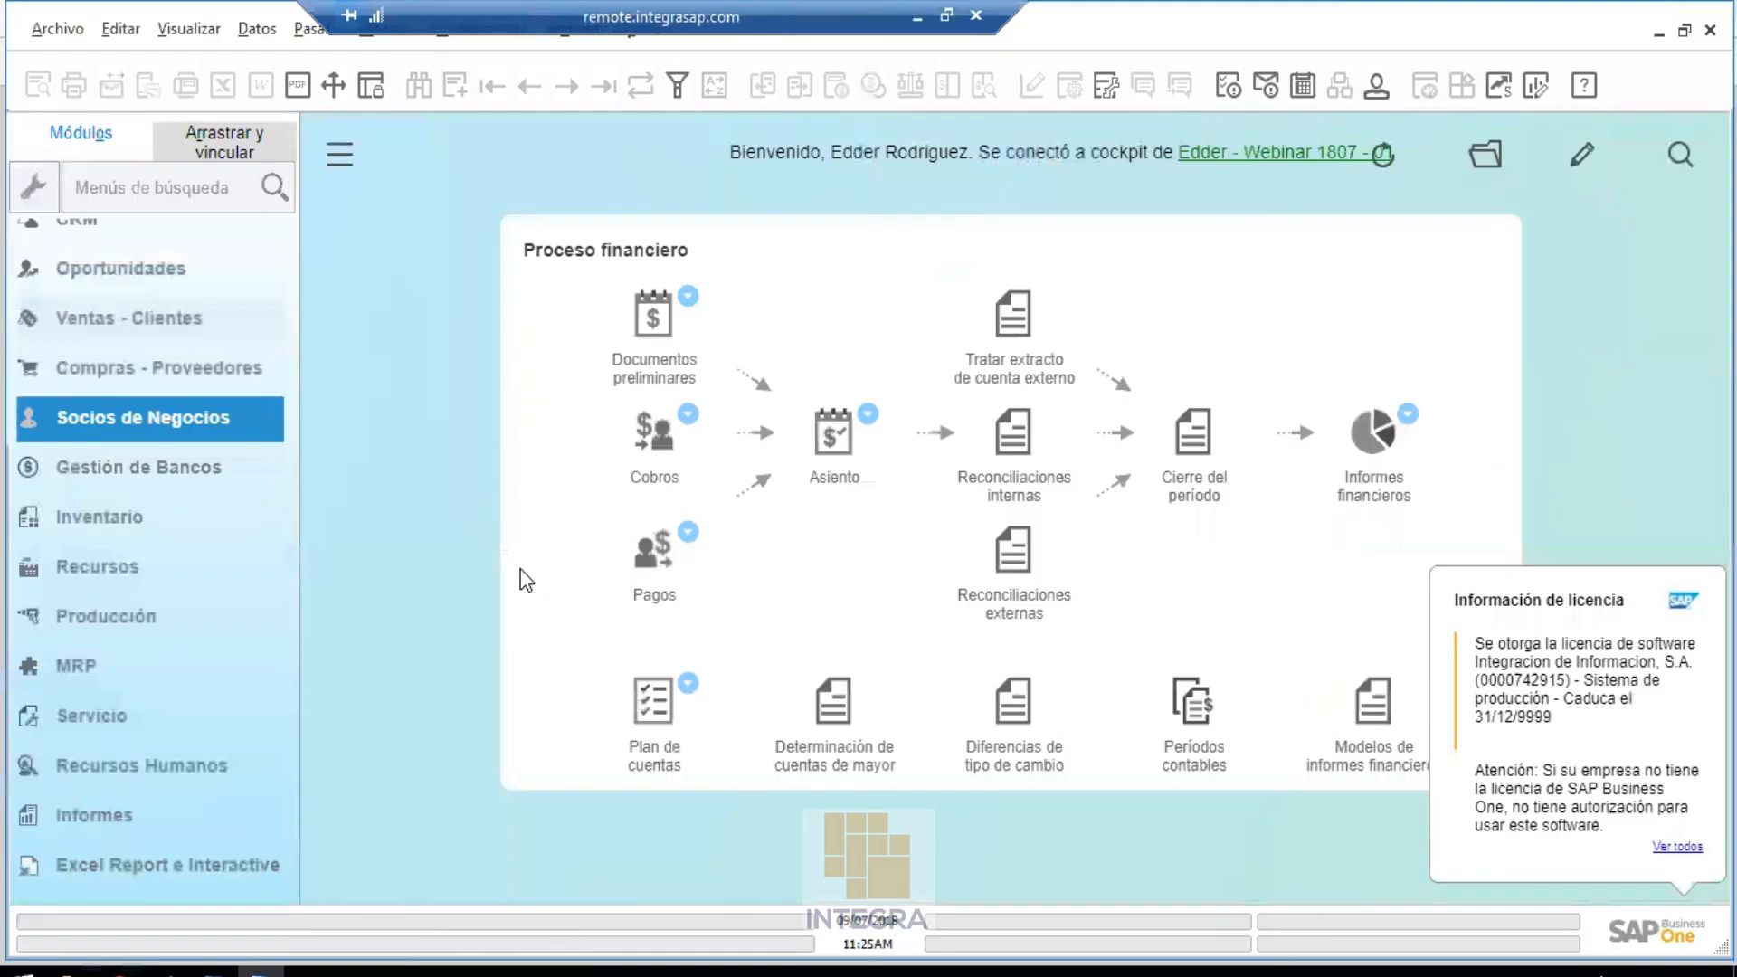
click(383, 44)
mouse_move(425, 70)
mouse_move(851, 161)
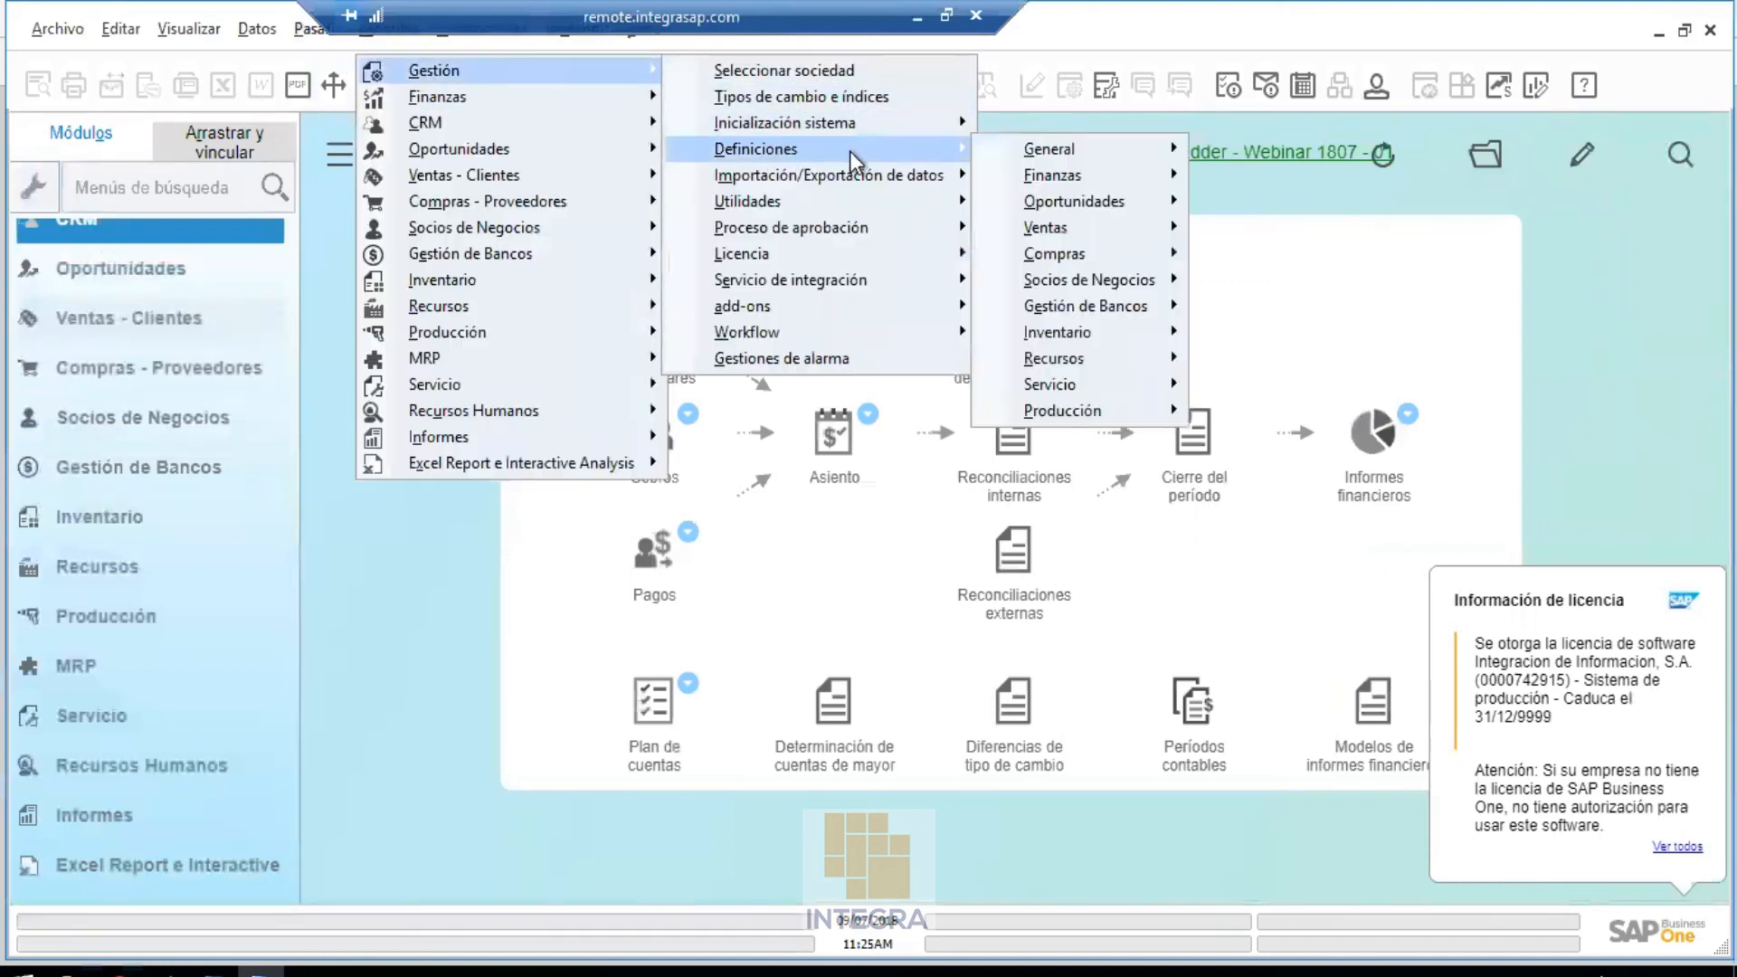
mouse_move(855, 201)
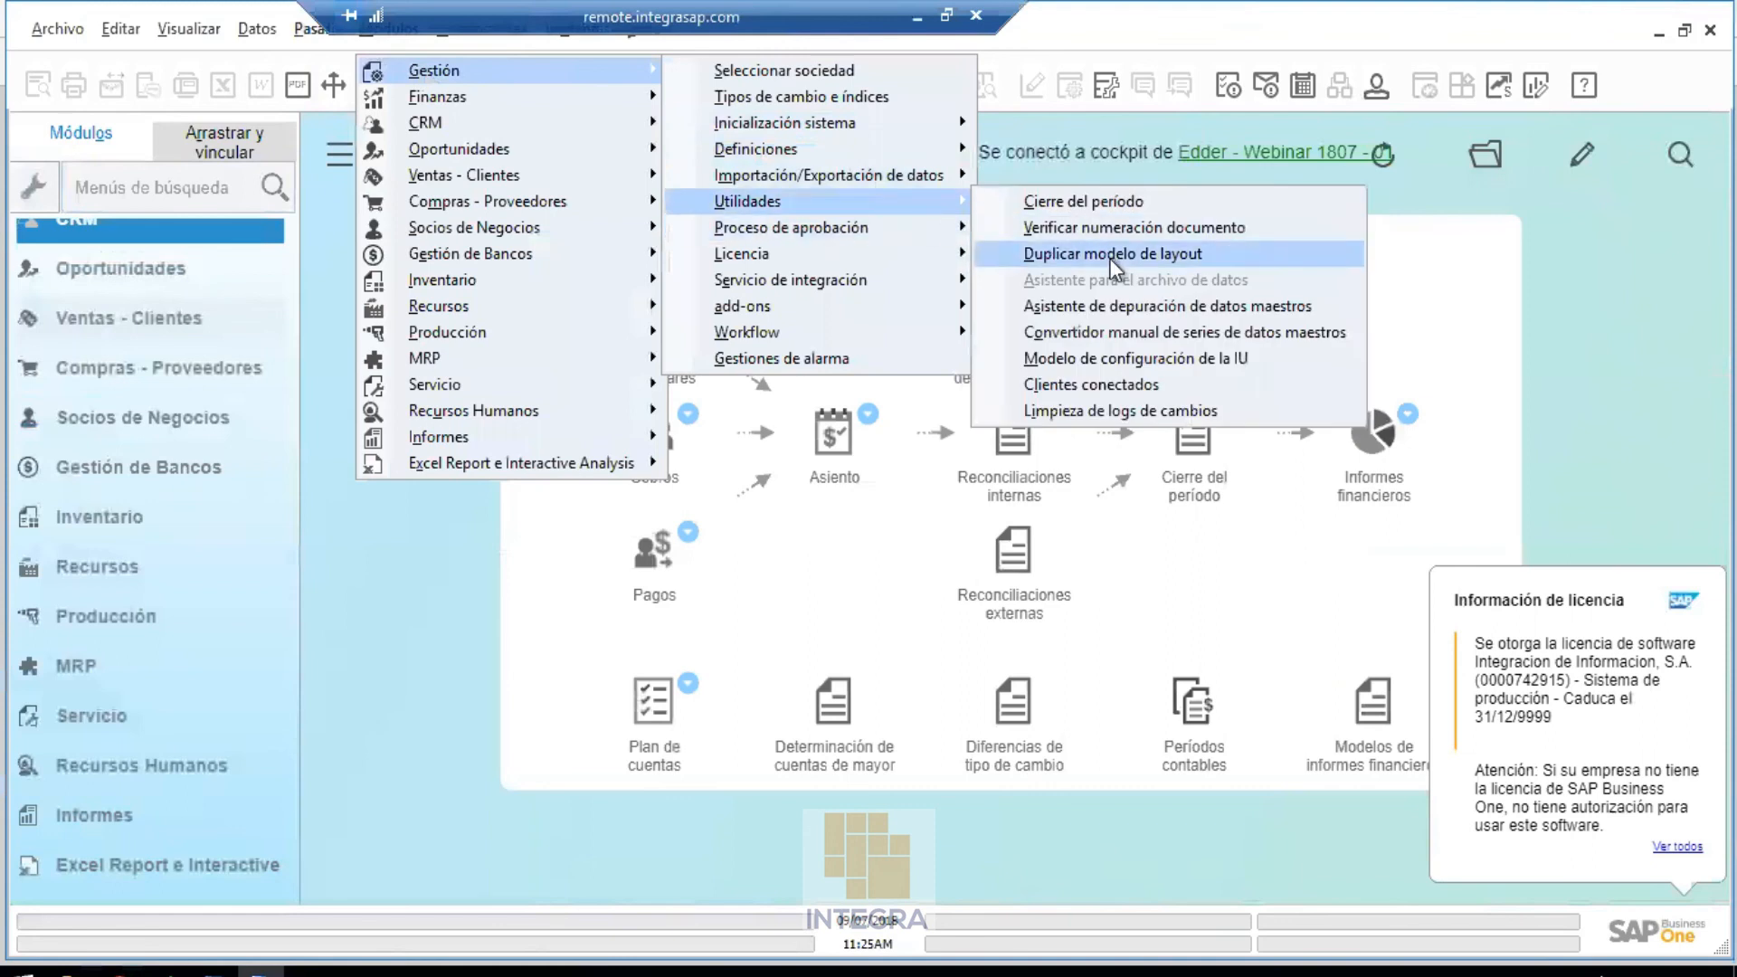
click(1110, 359)
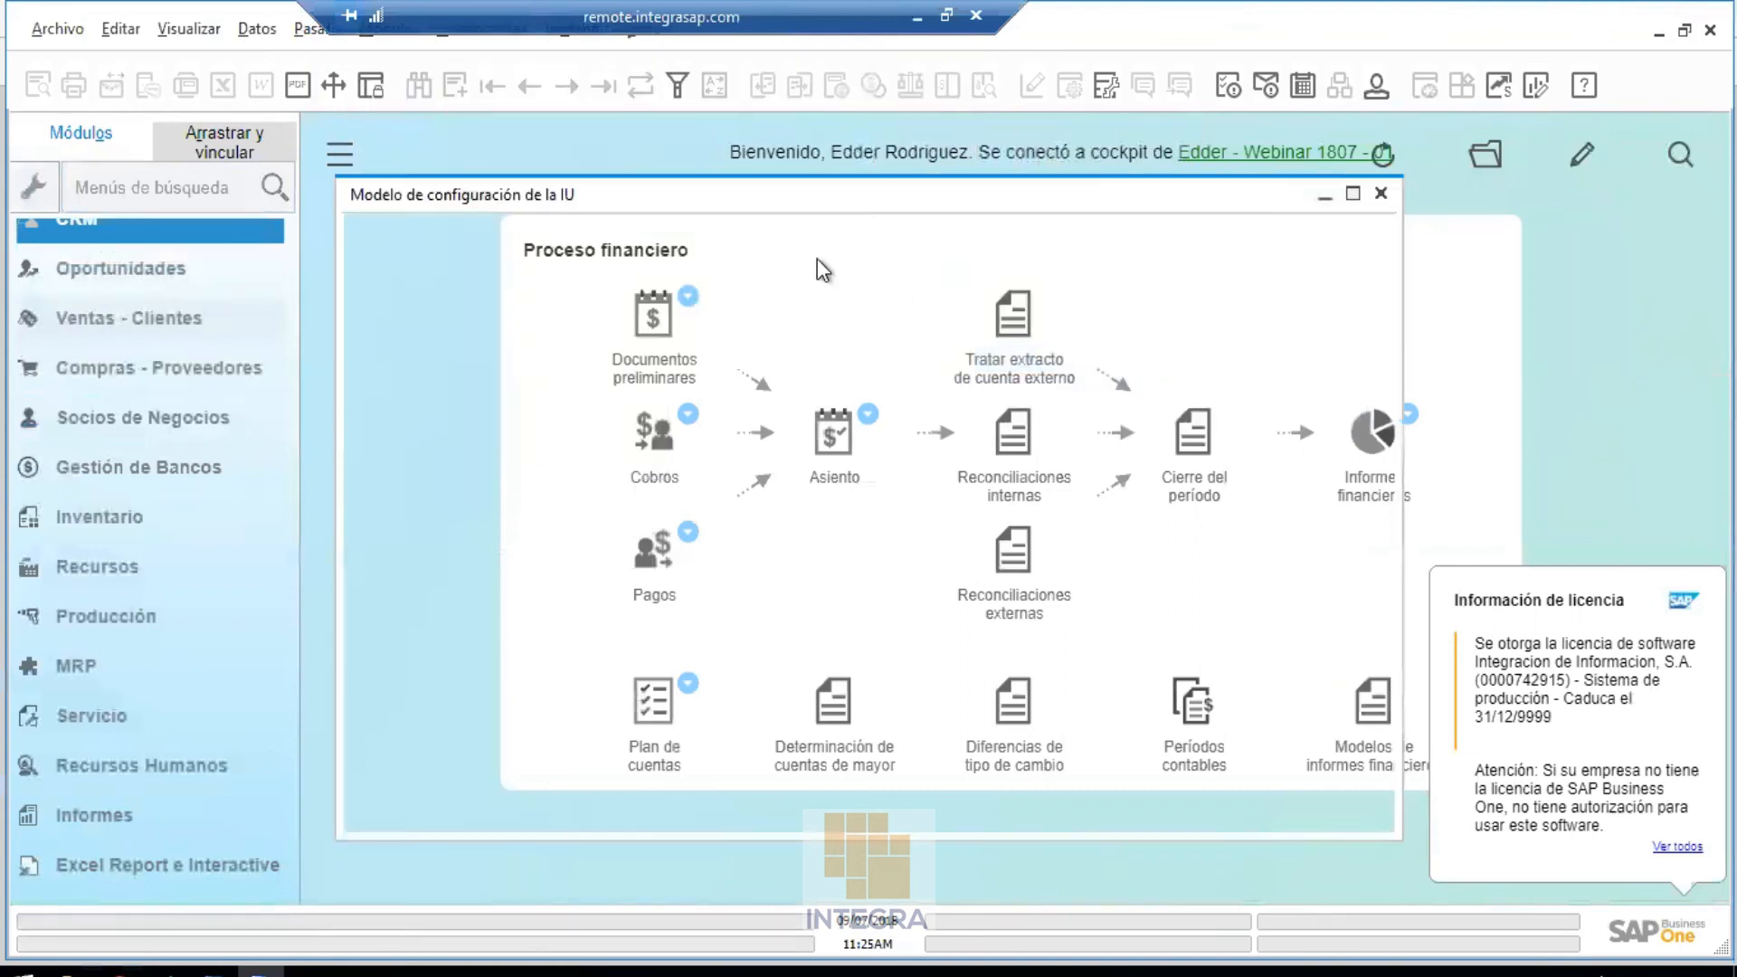
click(646, 421)
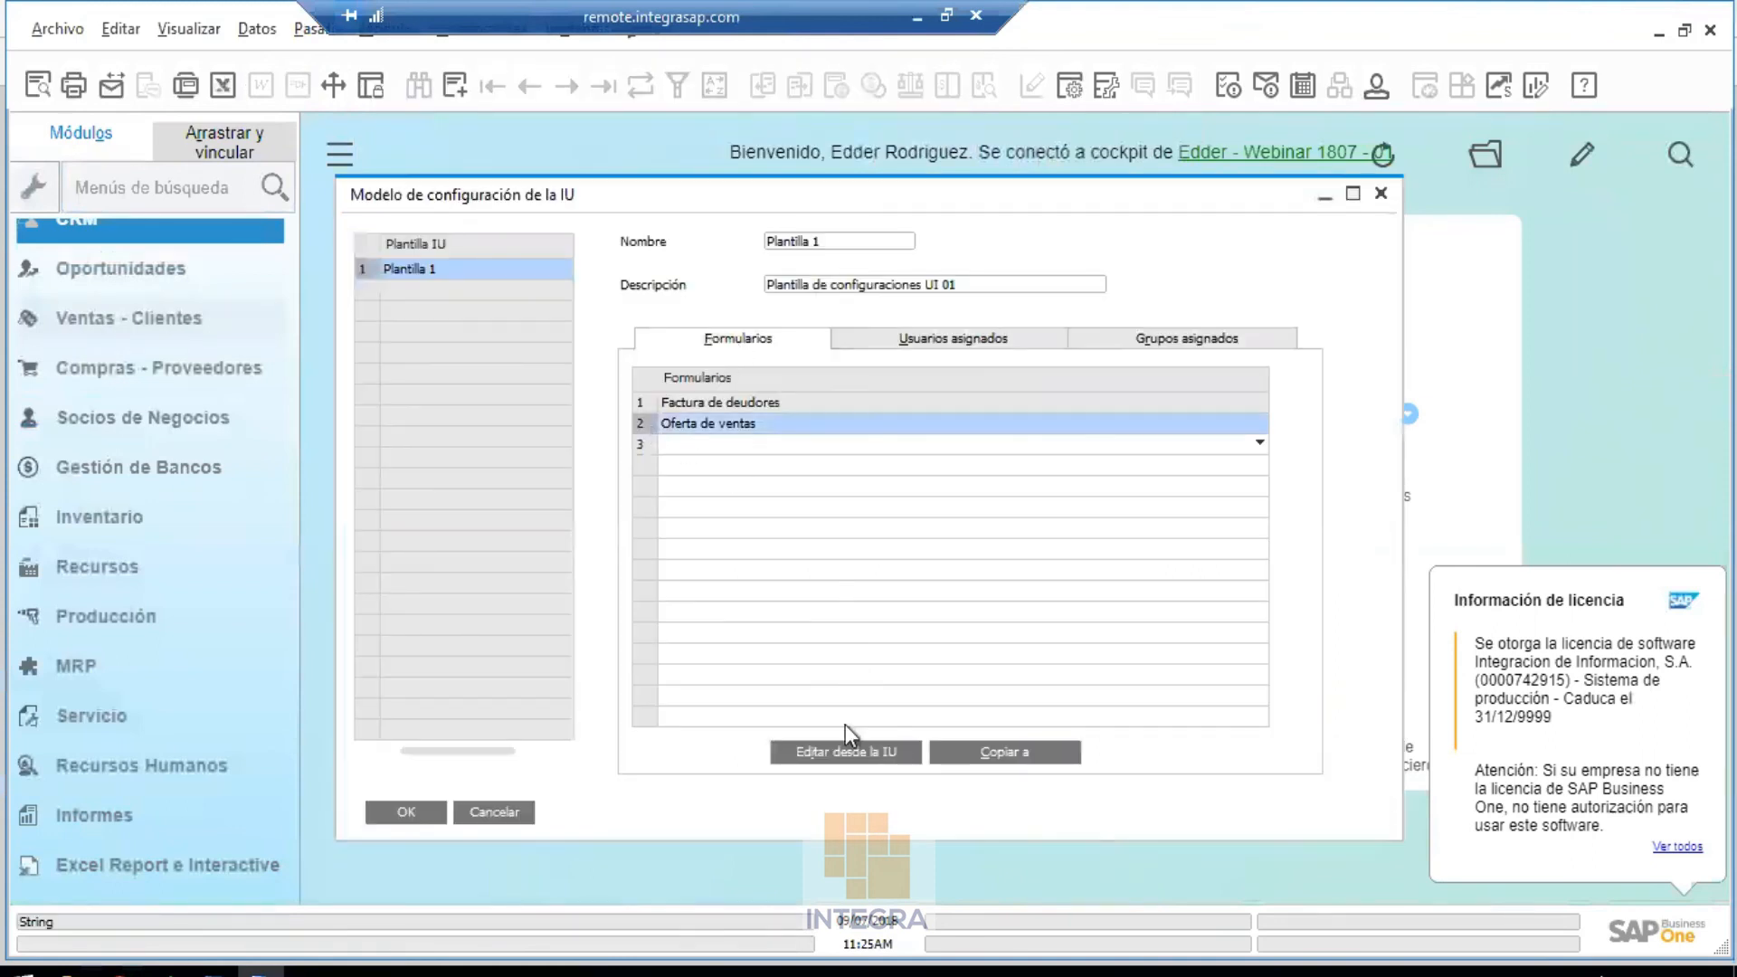
click(844, 751)
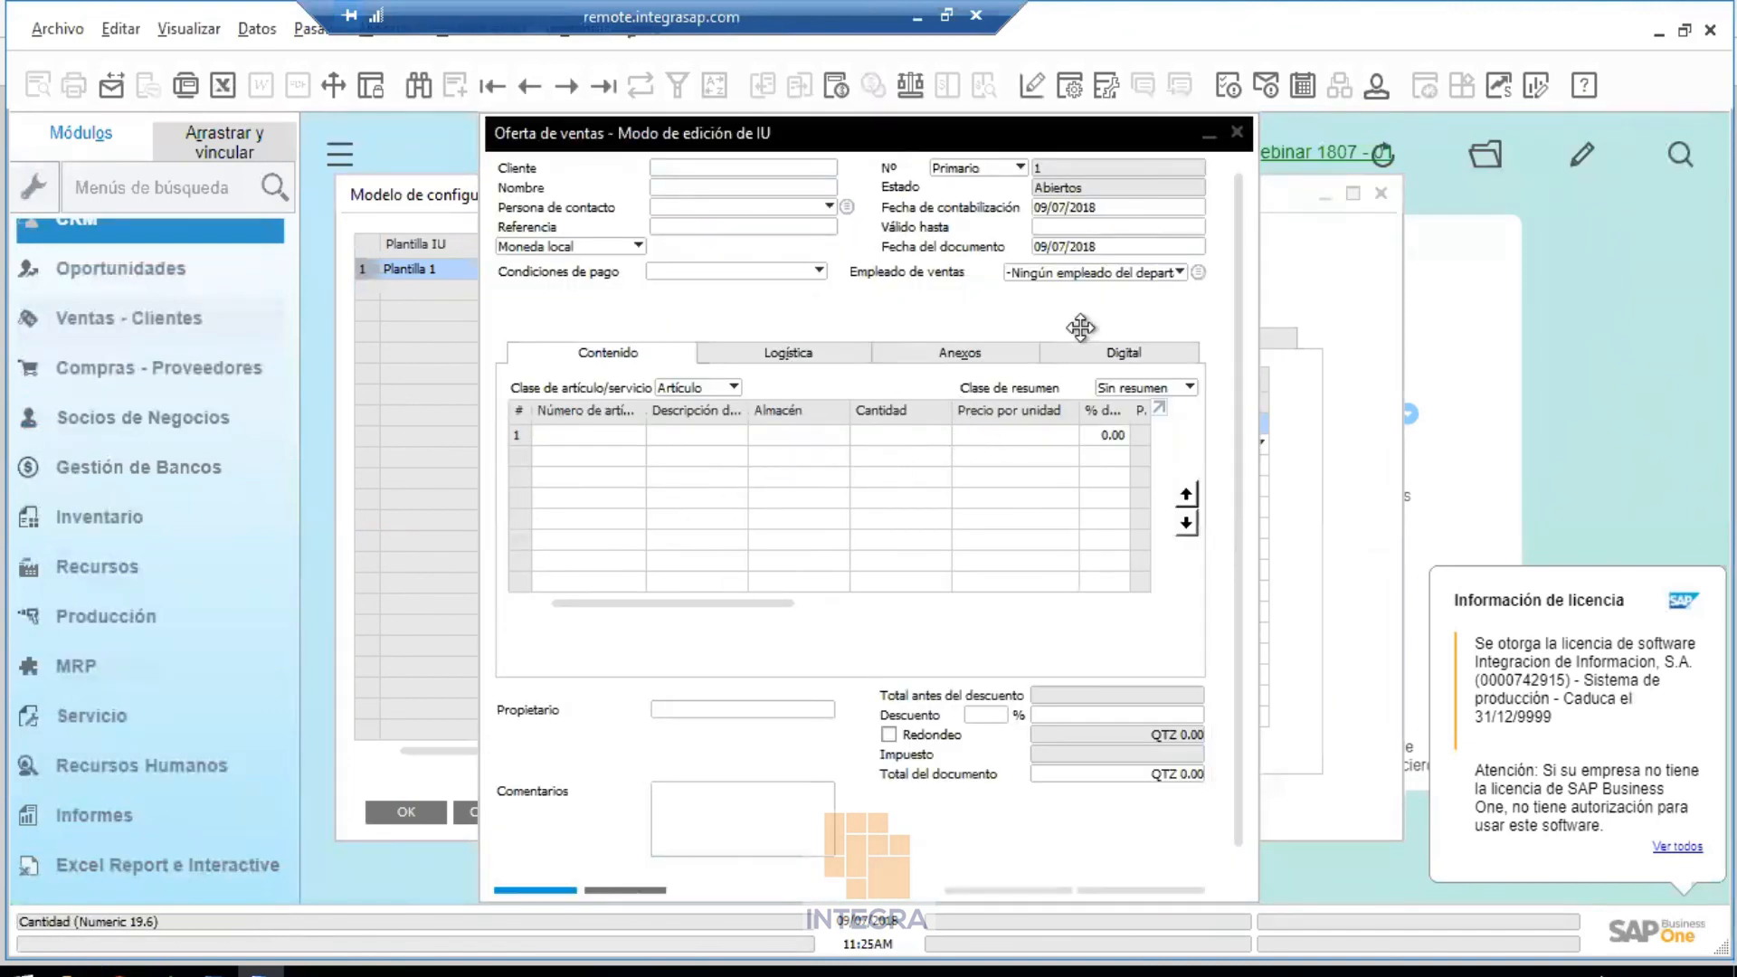
Hide Número de acuerdo global, Permitir documento de aprovisionamiento, Código de unidad de medida, and both Norma de reparto columns
click(1072, 87)
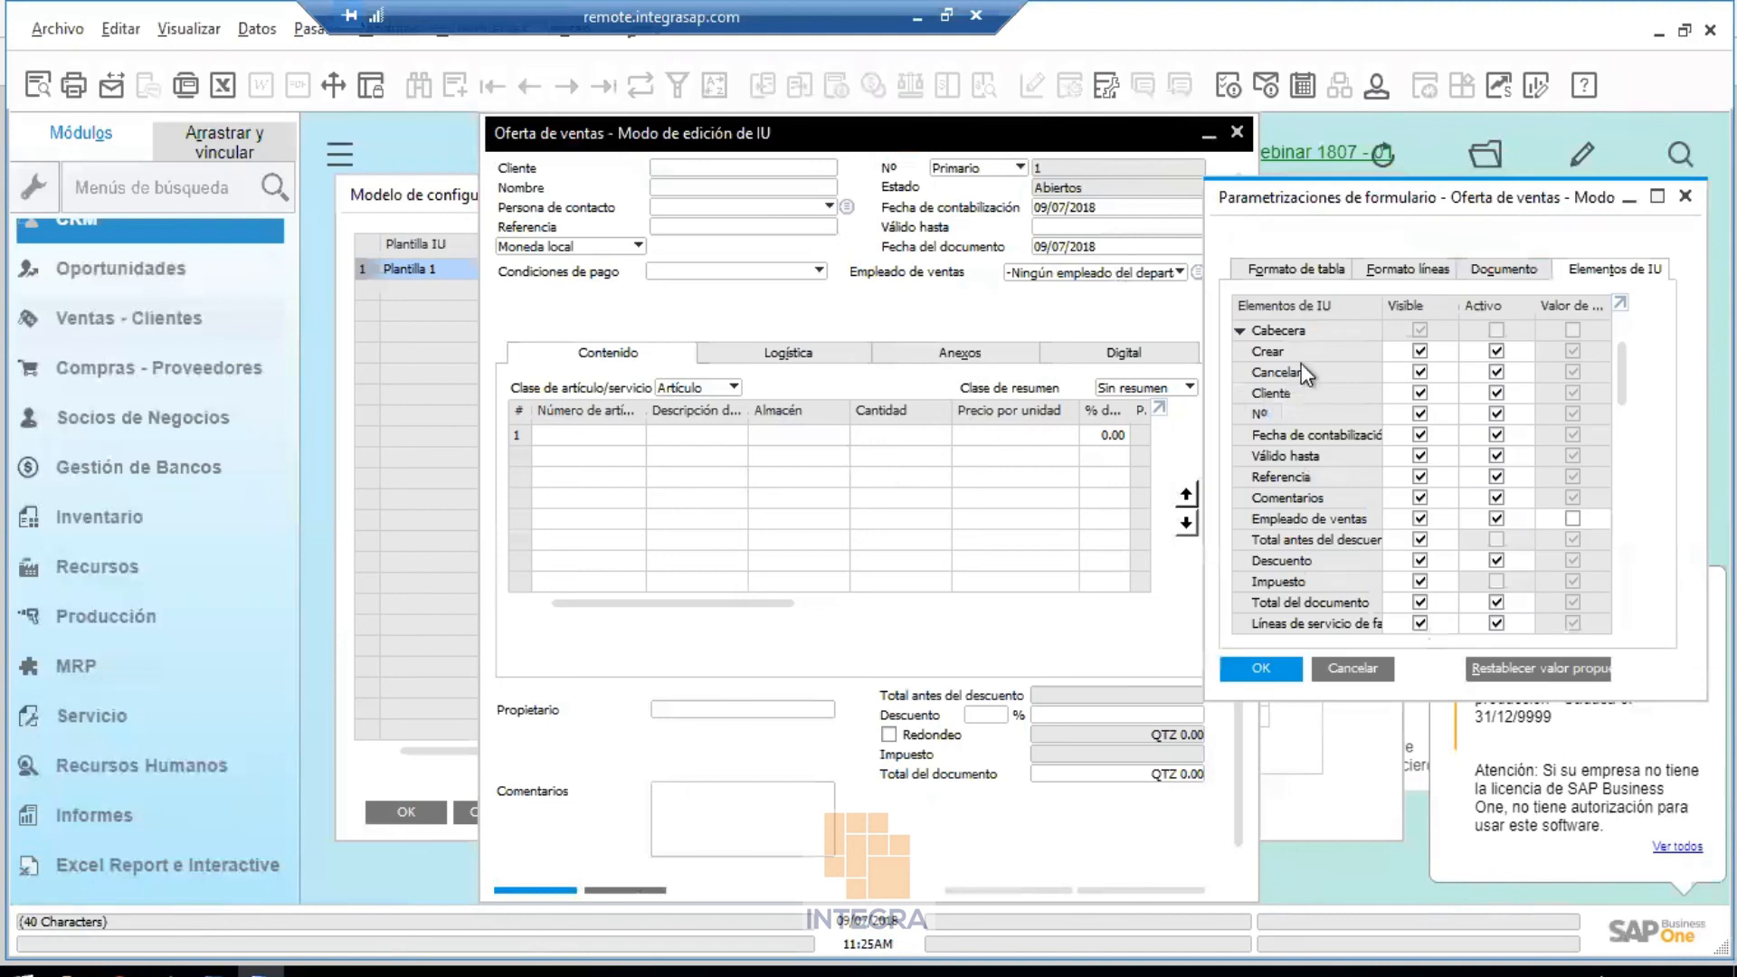
click(1300, 269)
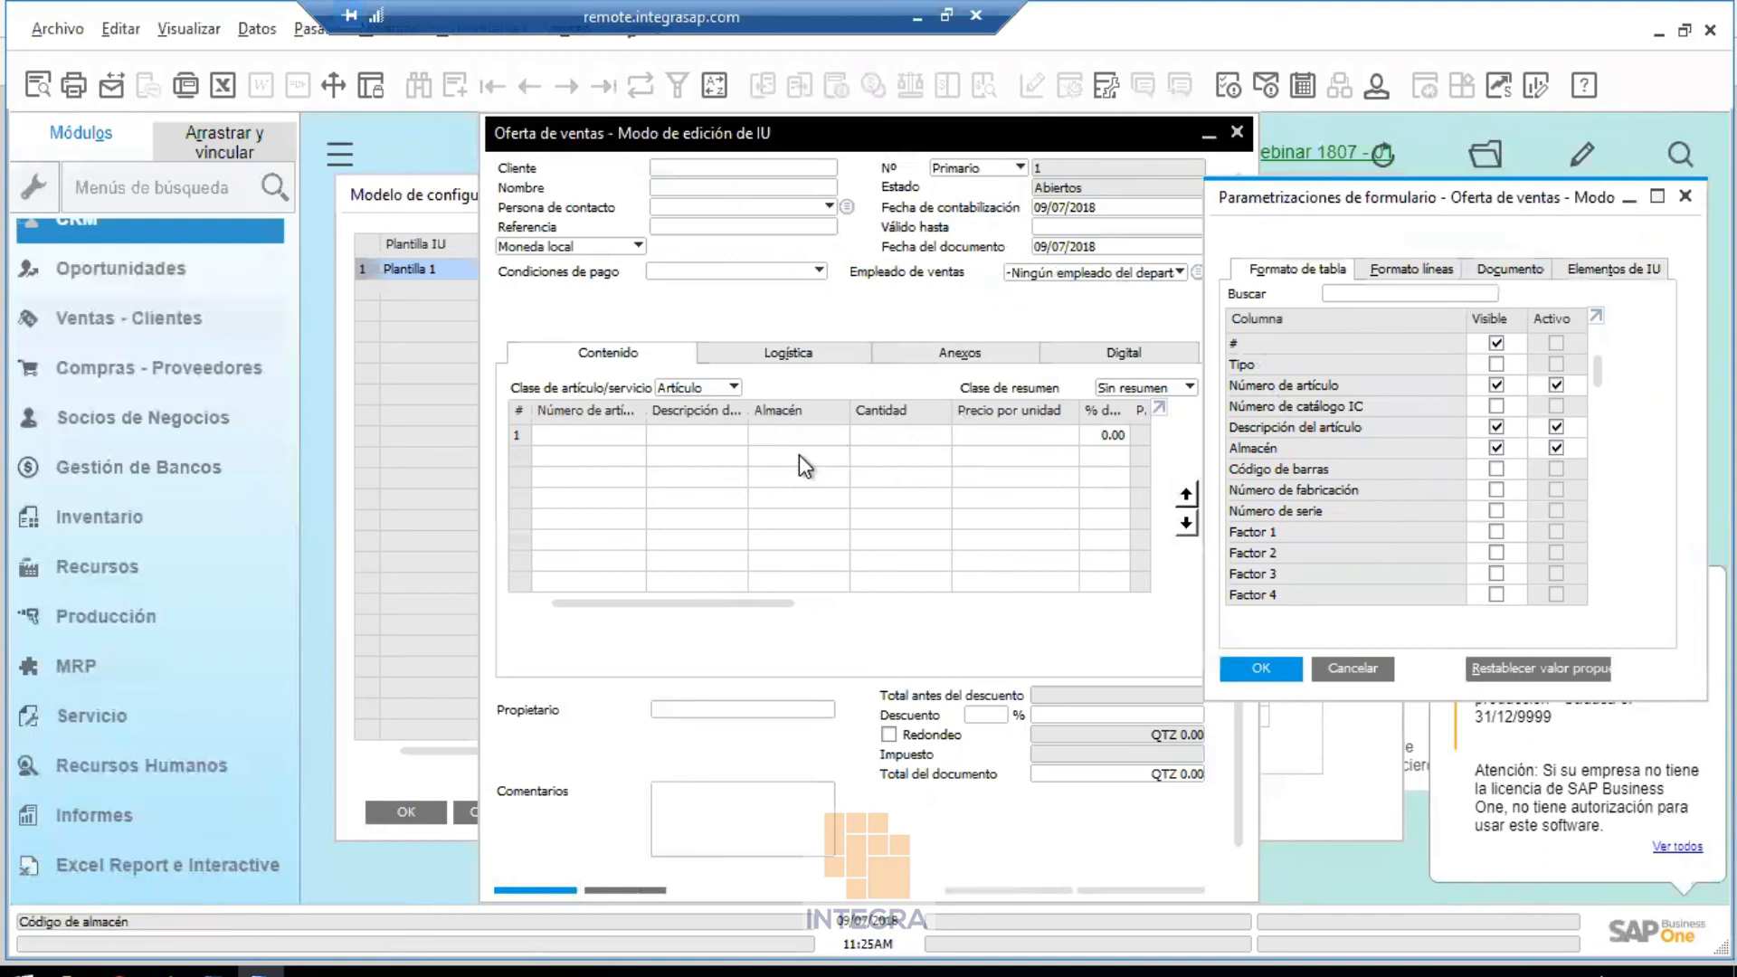
drag(1594, 384, 1602, 596)
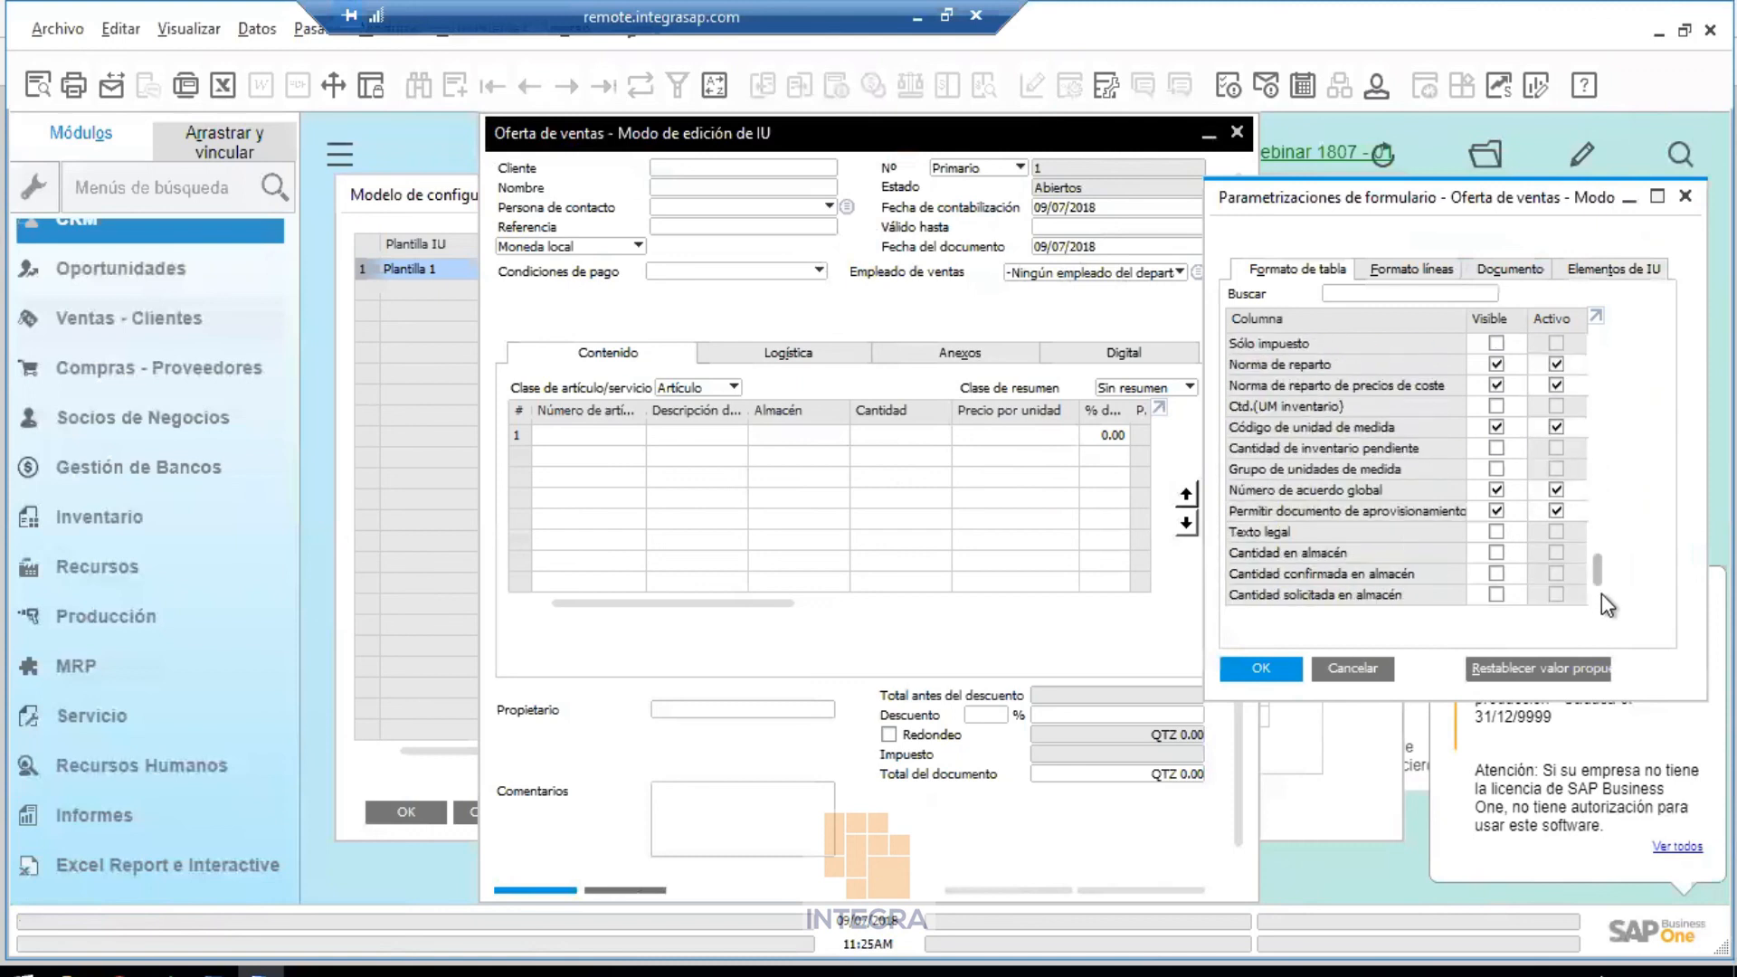
click(1495, 490)
click(1496, 511)
click(1495, 427)
click(1495, 386)
click(1496, 367)
drag(1601, 570, 1589, 334)
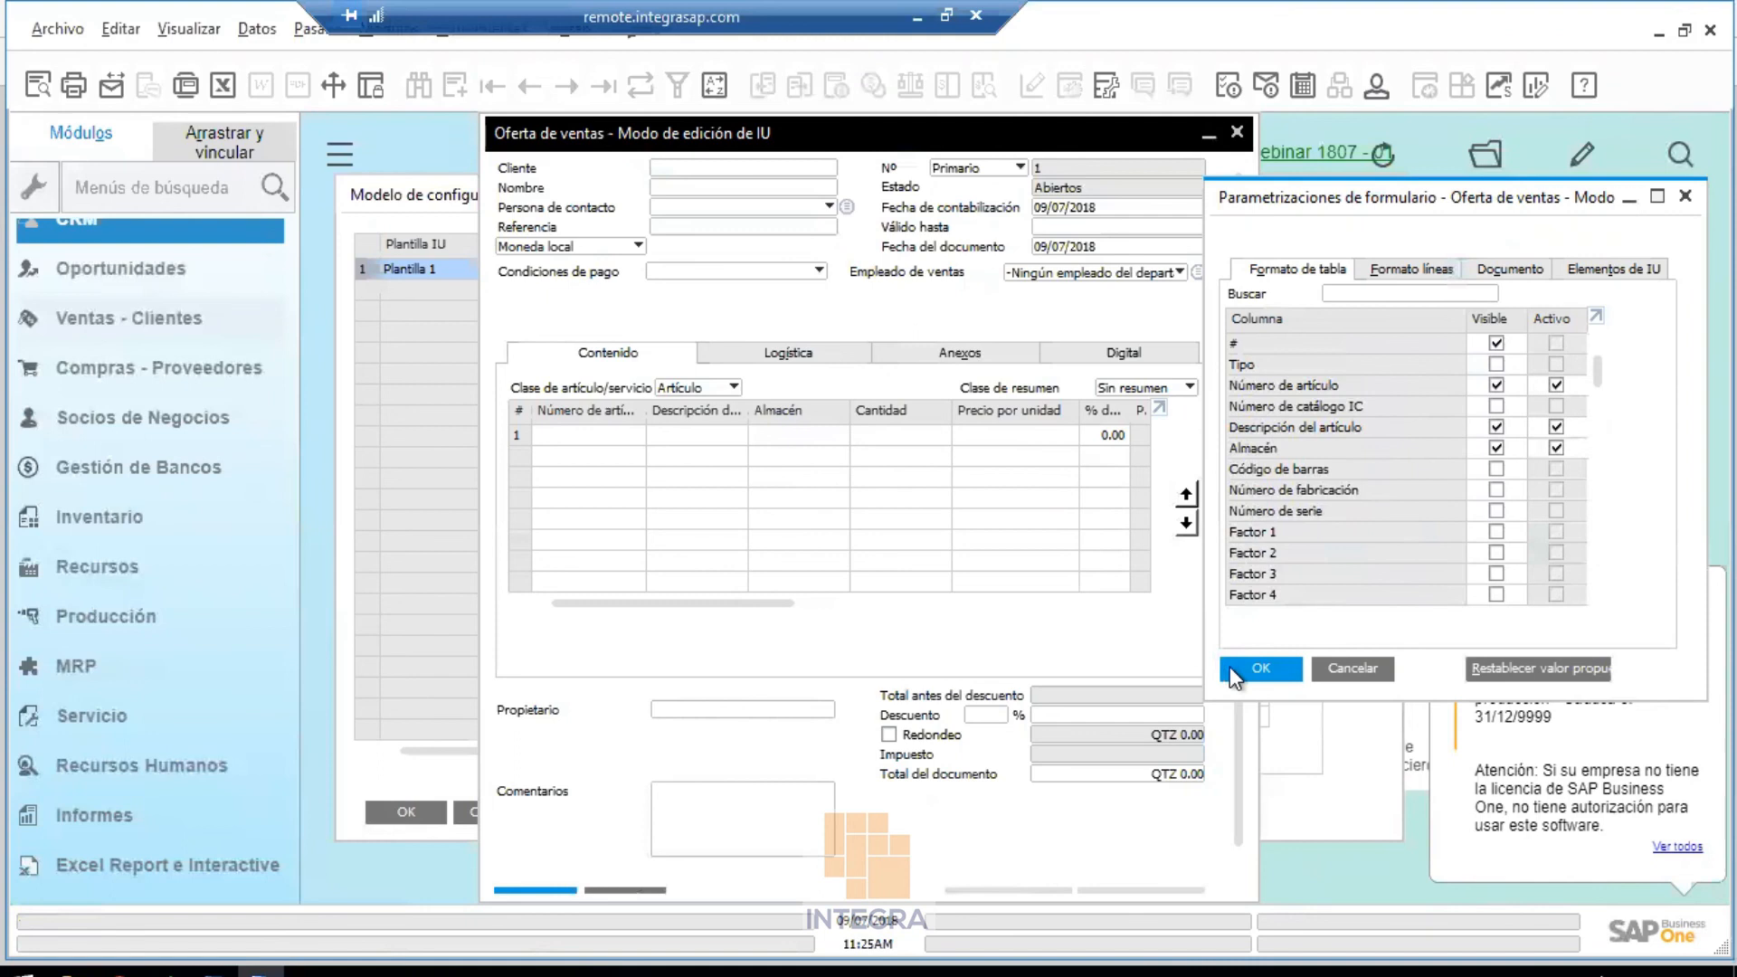
click(1267, 664)
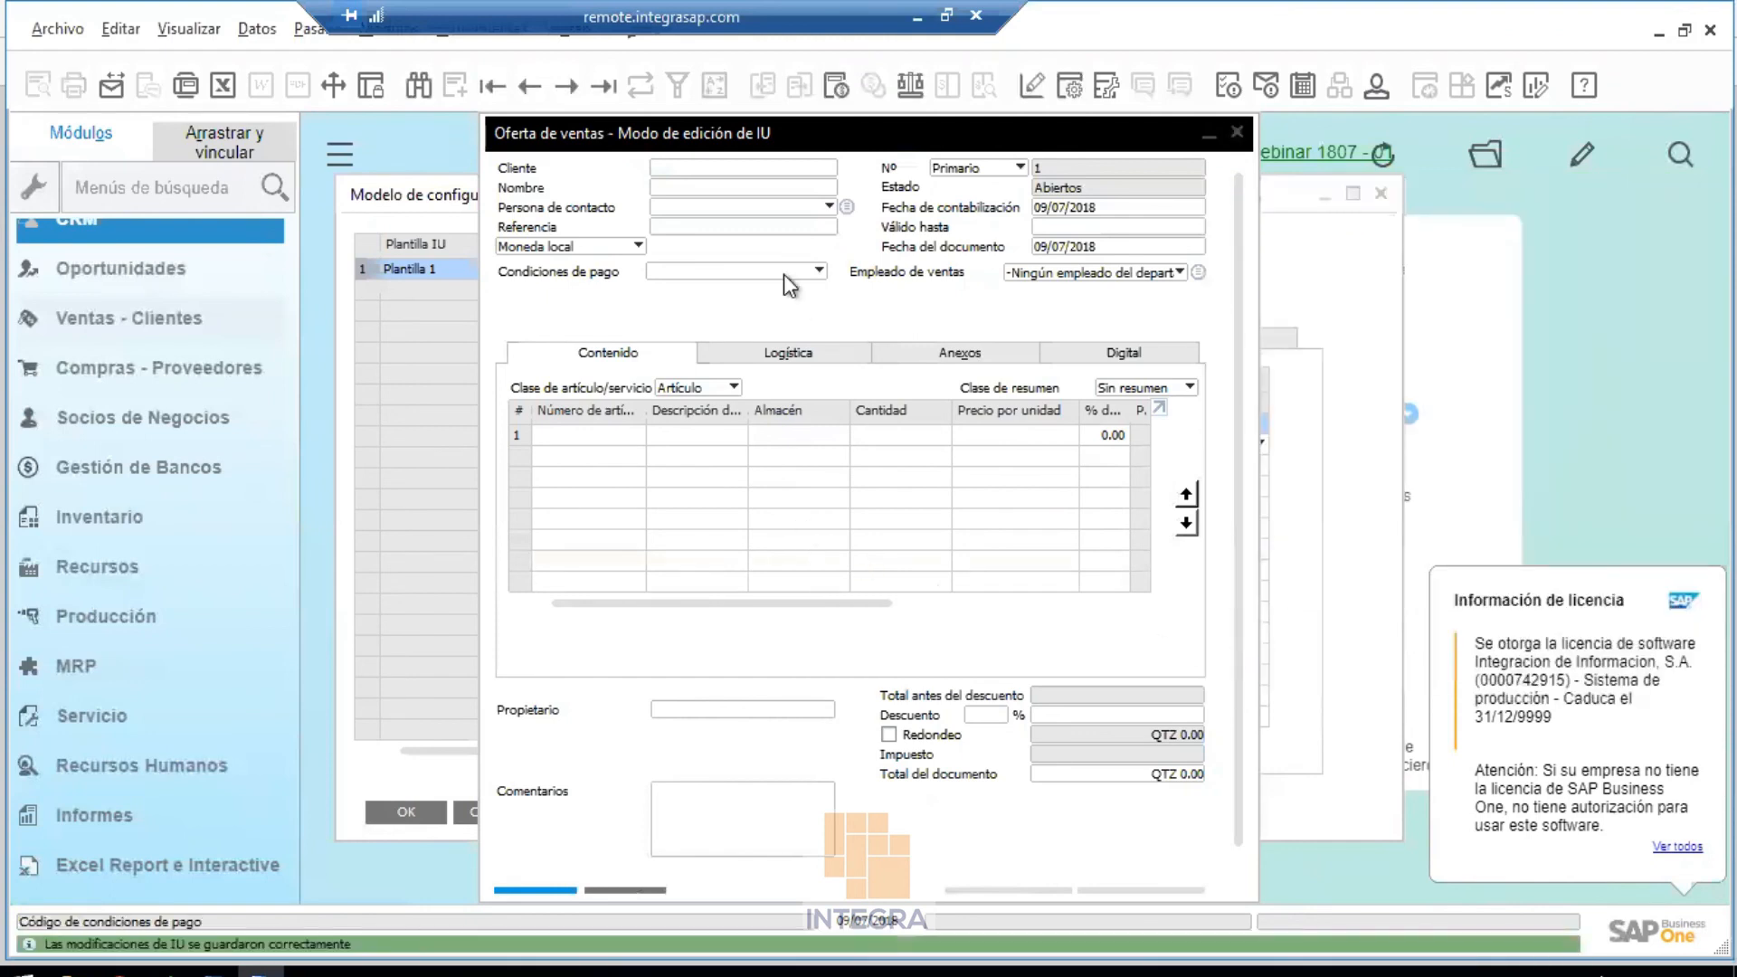
Save the edited quotation layout to the template with Guardar
right_click(948, 313)
click(977, 329)
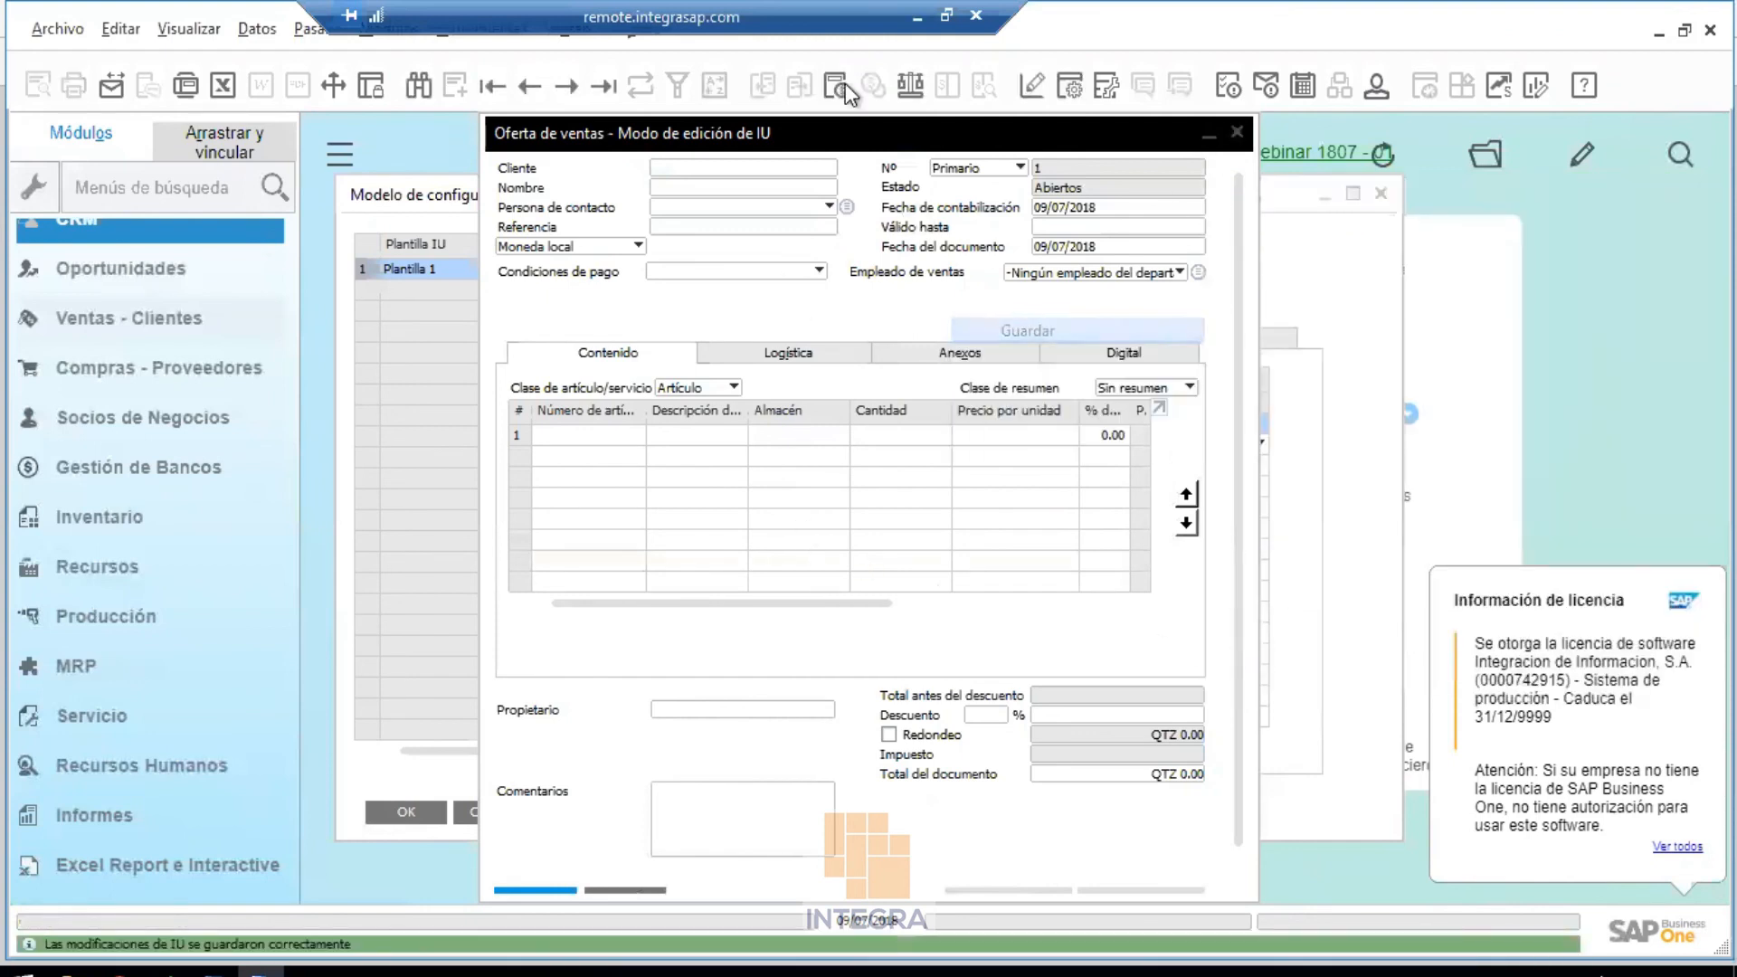
click(908, 11)
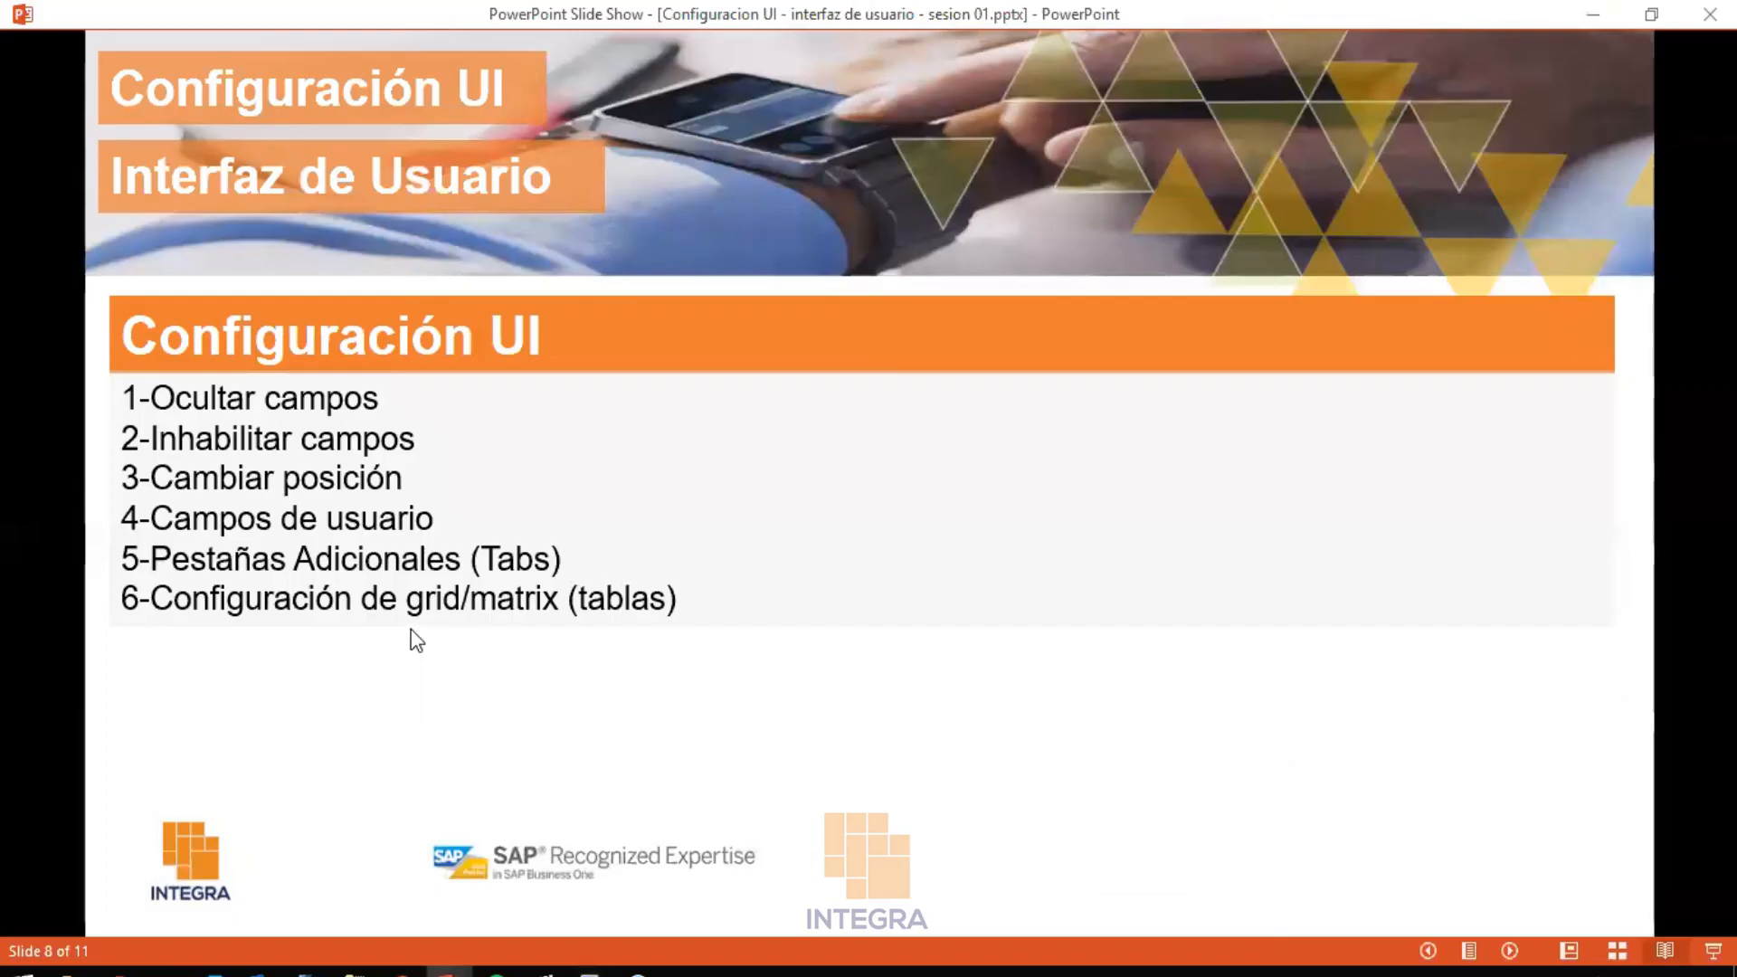